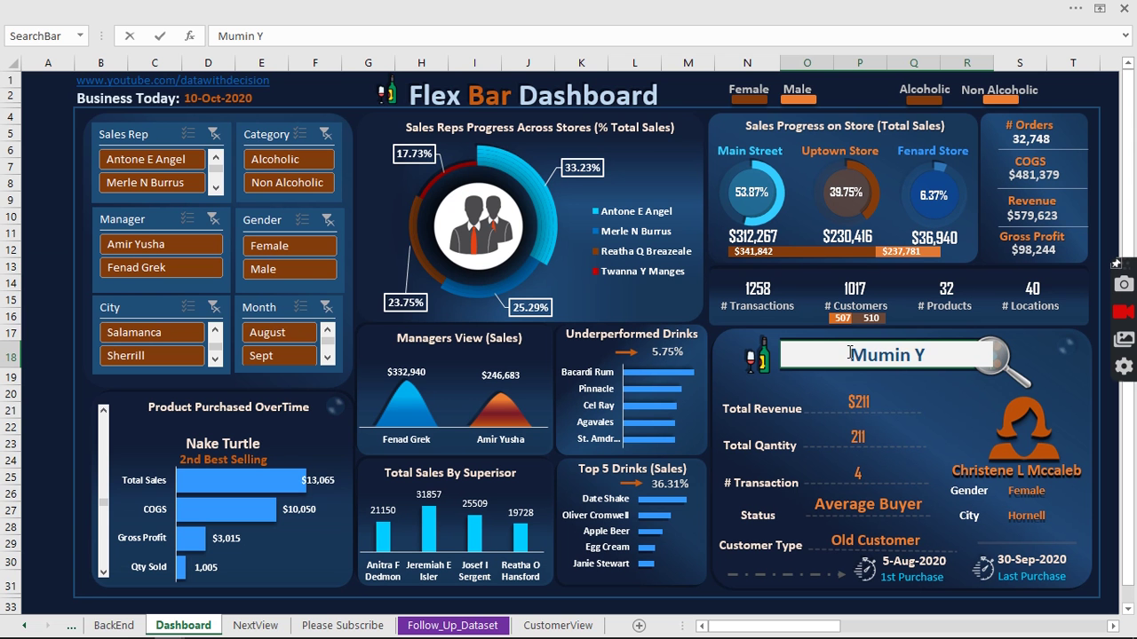
Look up a customer by entering the full name in the dashboard's search bar.
{"action": "type", "text": "a"}
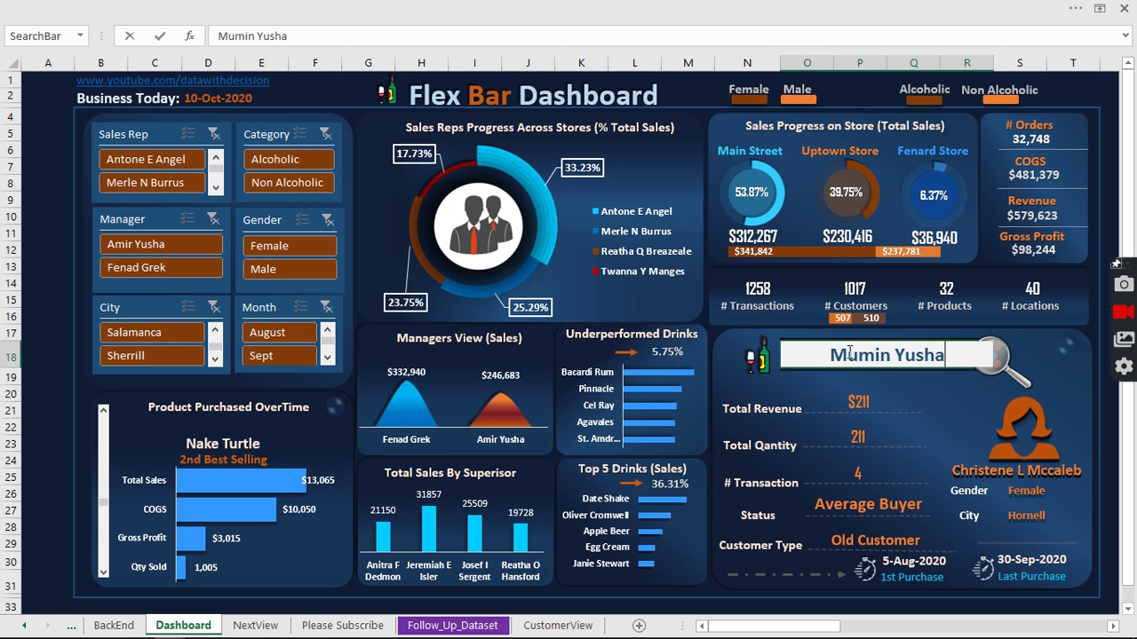
{"action": "key", "text": "Return"}
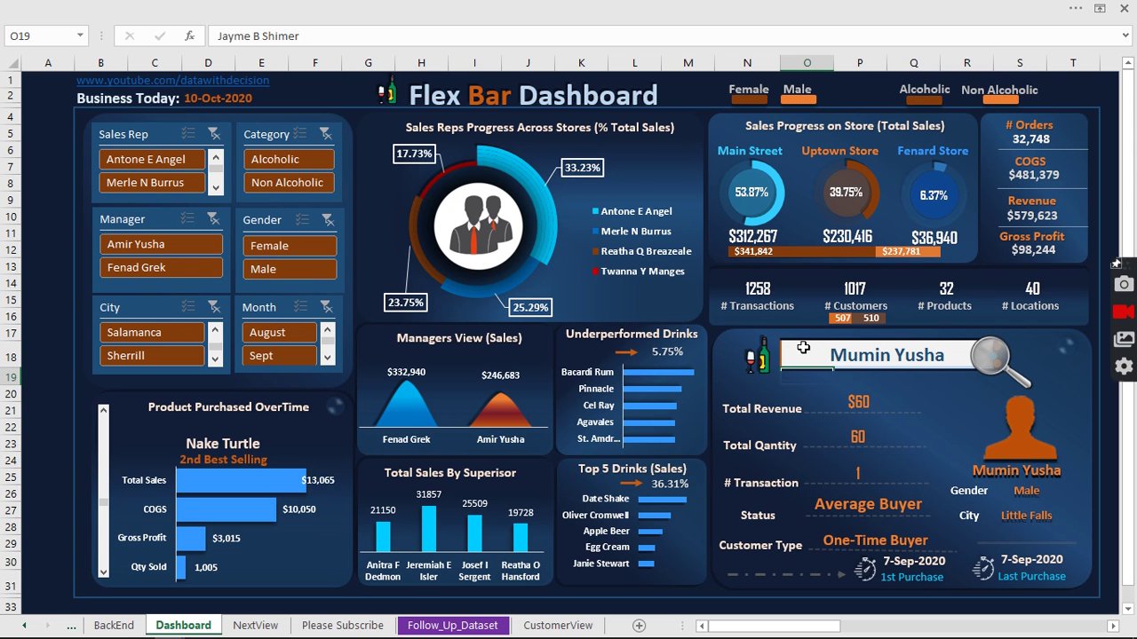
{"action": "left_click", "coordinate": [805, 350]}
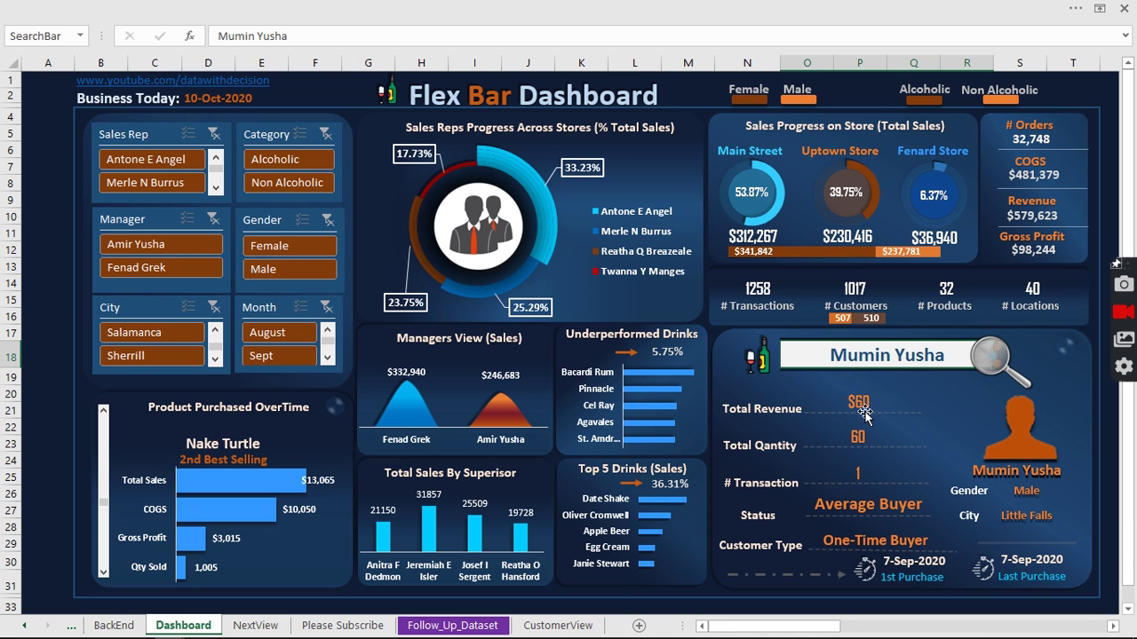
Browse the All Customer View list linked from the customer card, and return to the dashboard.
{"action": "left_click", "coordinate": [910, 408]}
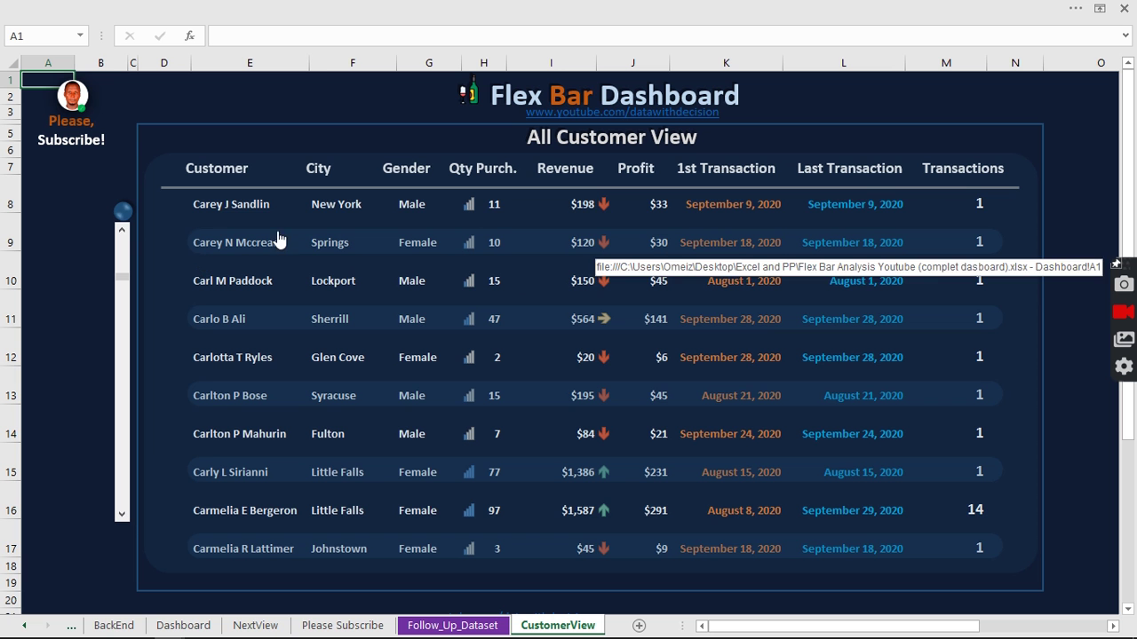
{"action": "left_click", "coordinate": [123, 516]}
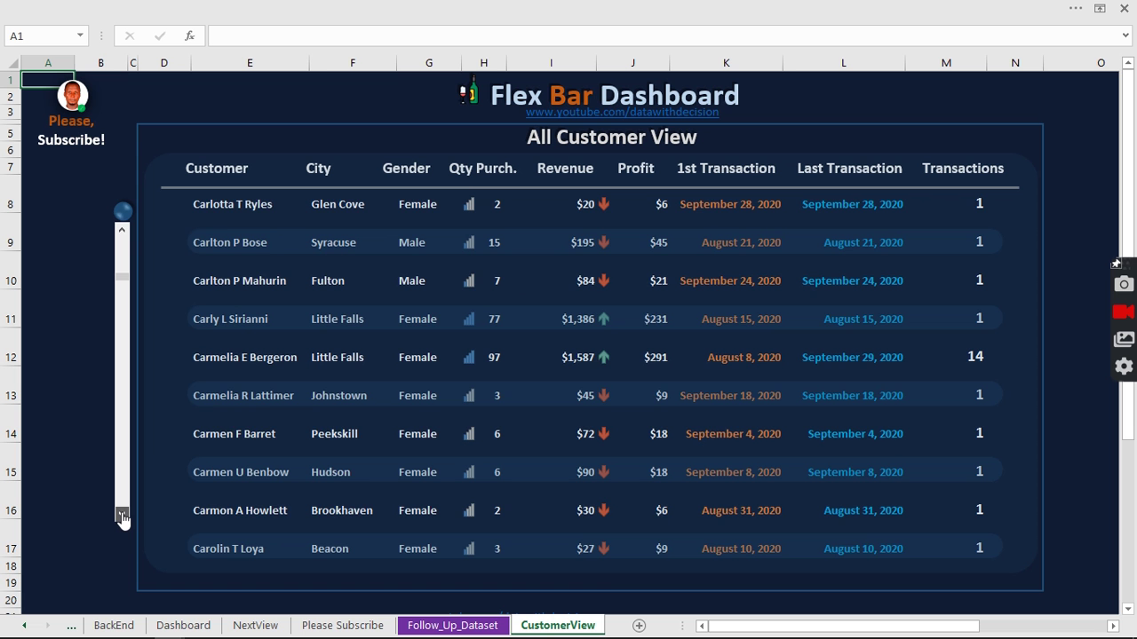
{"action": "left_click", "coordinate": [123, 516]}
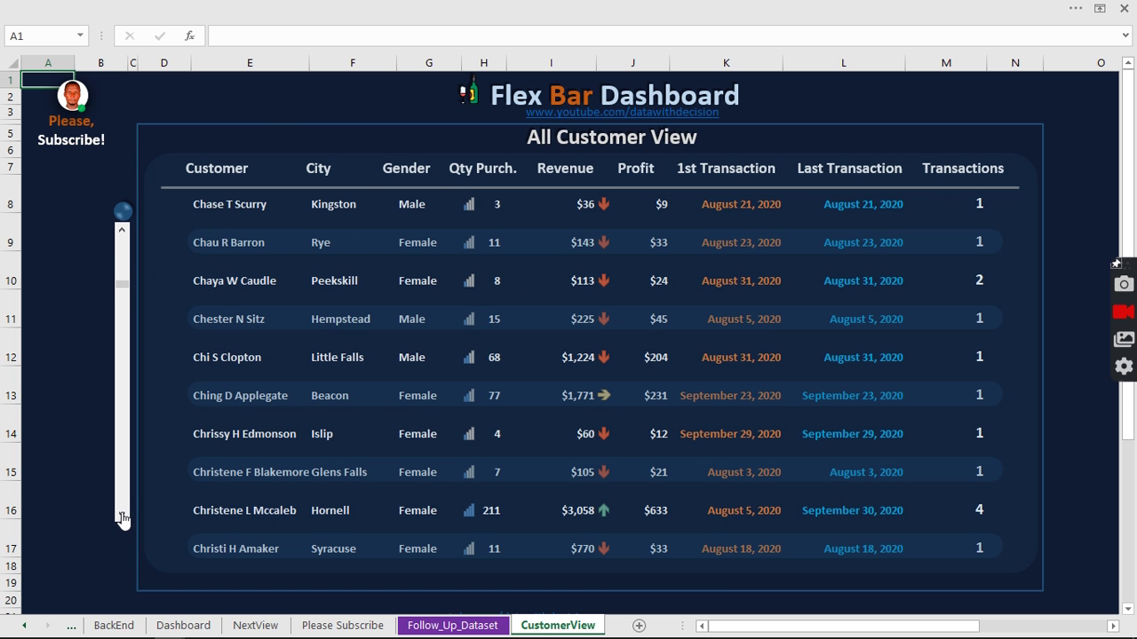
{"action": "left_click", "coordinate": [123, 516]}
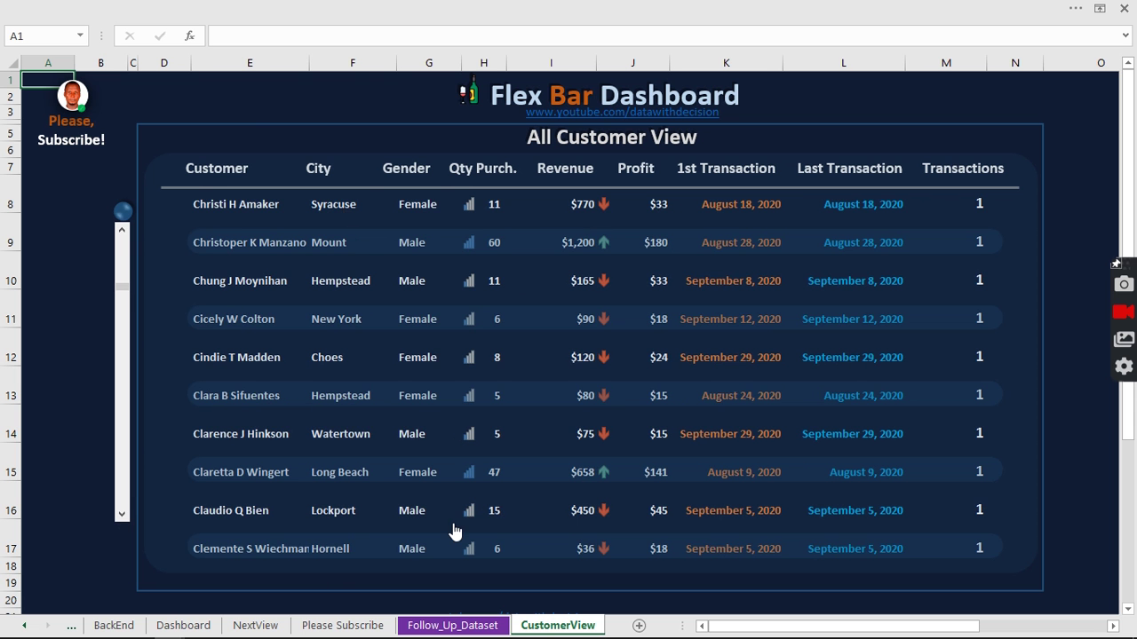
{"action": "left_click", "coordinate": [122, 516]}
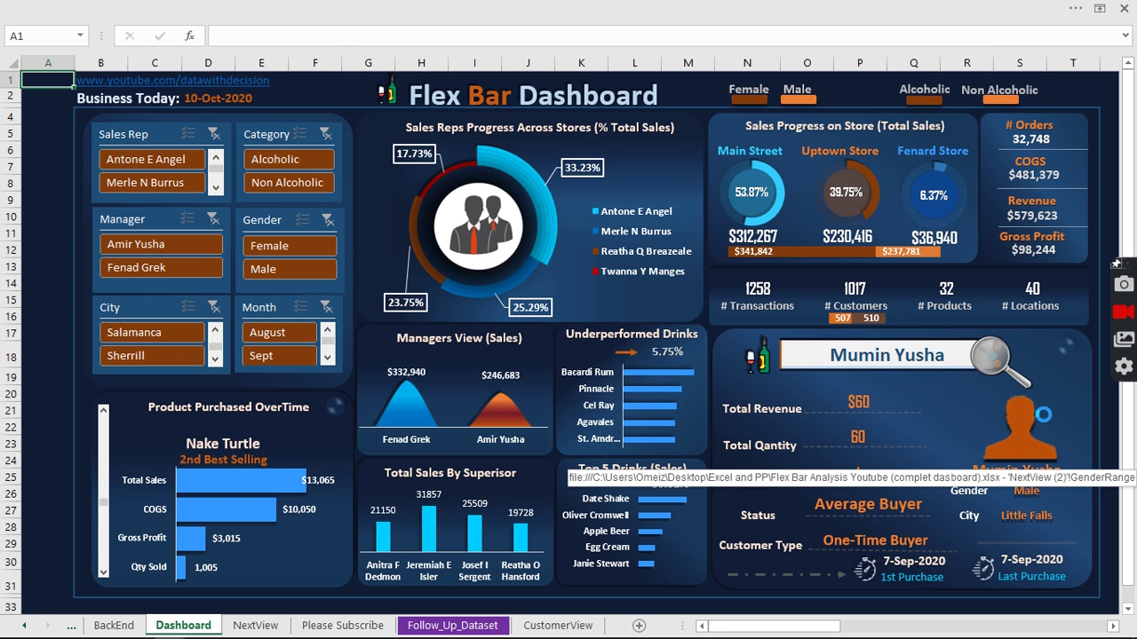
{"action": "left_click", "coordinate": [1042, 426]}
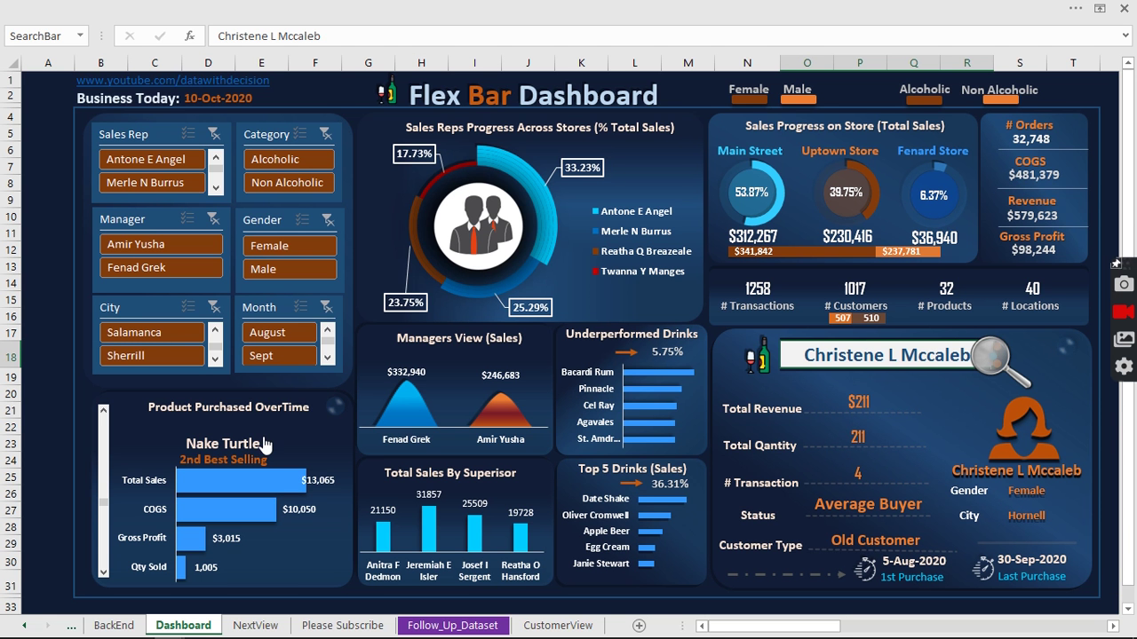
Step the Product Purchased OverTime chart to Gallo XO and review the linked All Products Details list through to its end.
{"action": "left_click", "coordinate": [103, 412]}
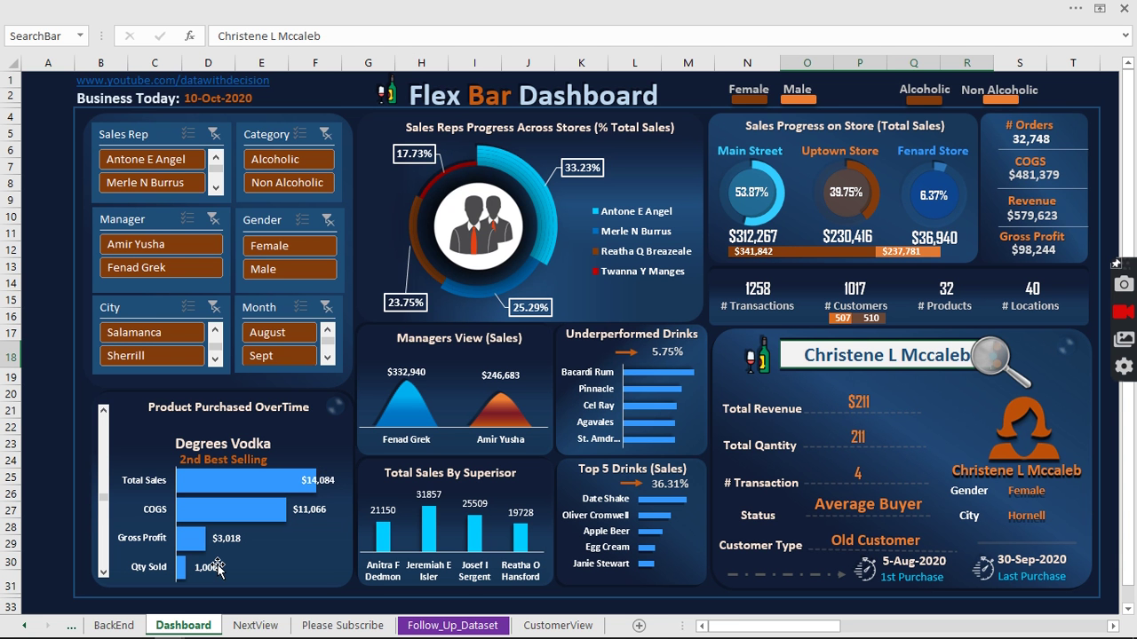
{"action": "left_click", "coordinate": [104, 414]}
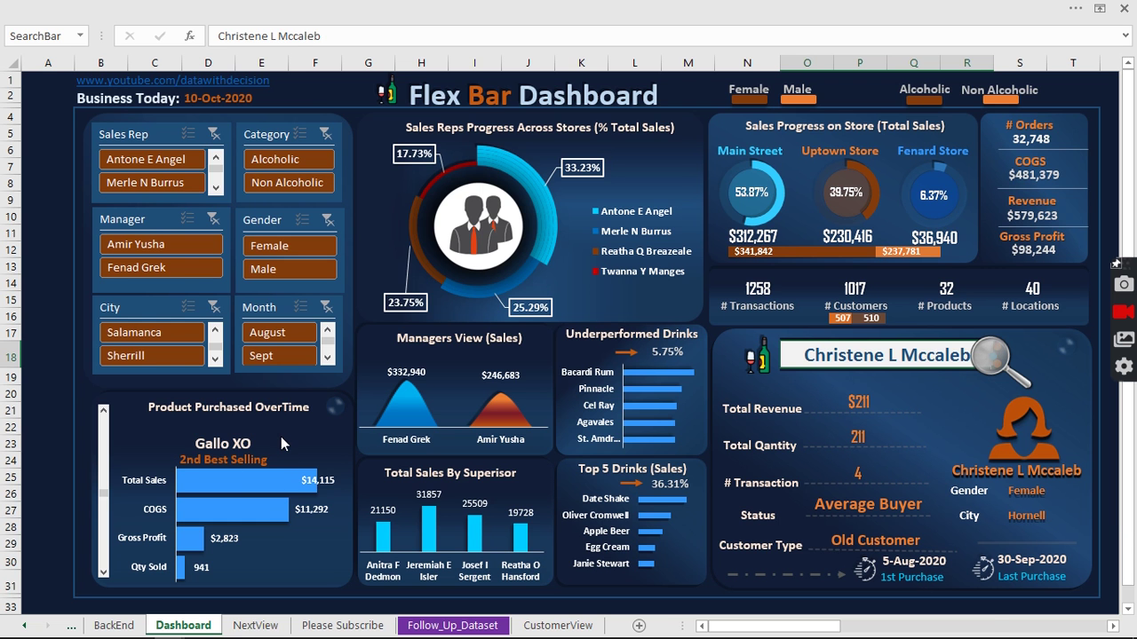
{"action": "left_click", "coordinate": [334, 407]}
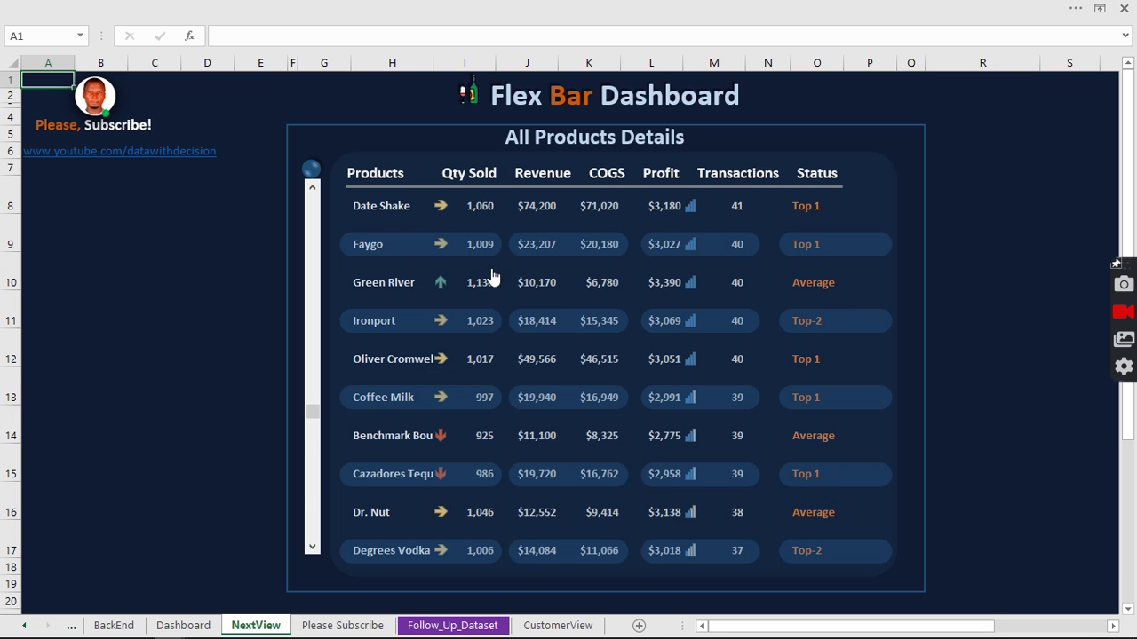
{"action": "left_click", "coordinate": [312, 549]}
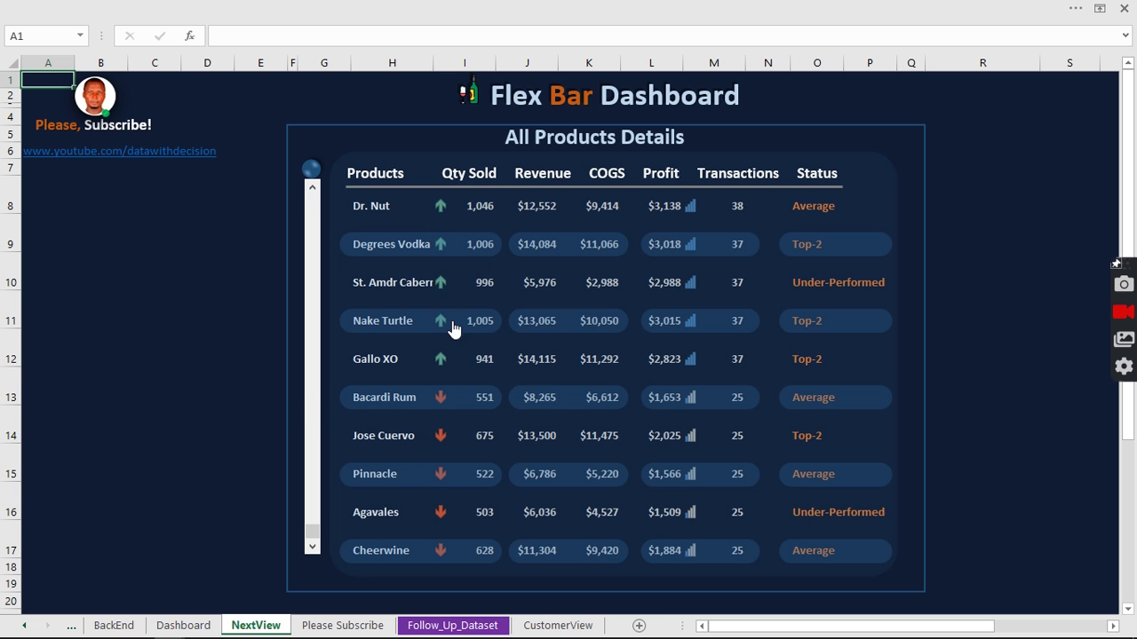
{"action": "left_click", "coordinate": [471, 309]}
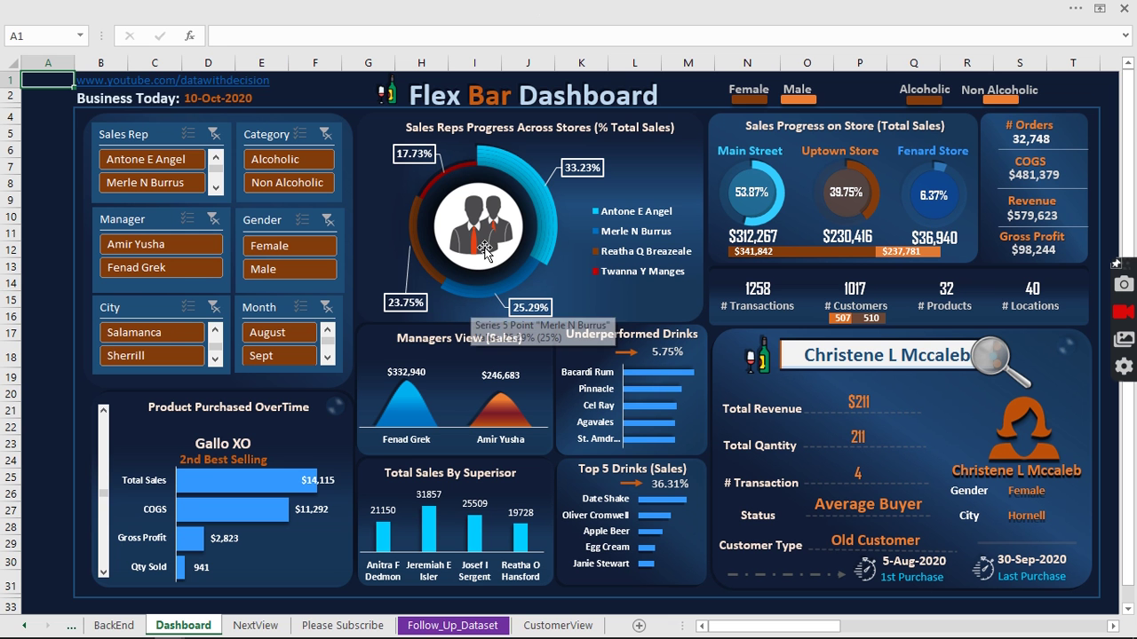
Switch to the YouTube Lesson workbook.
{"action": "left_click", "coordinate": [475, 8]}
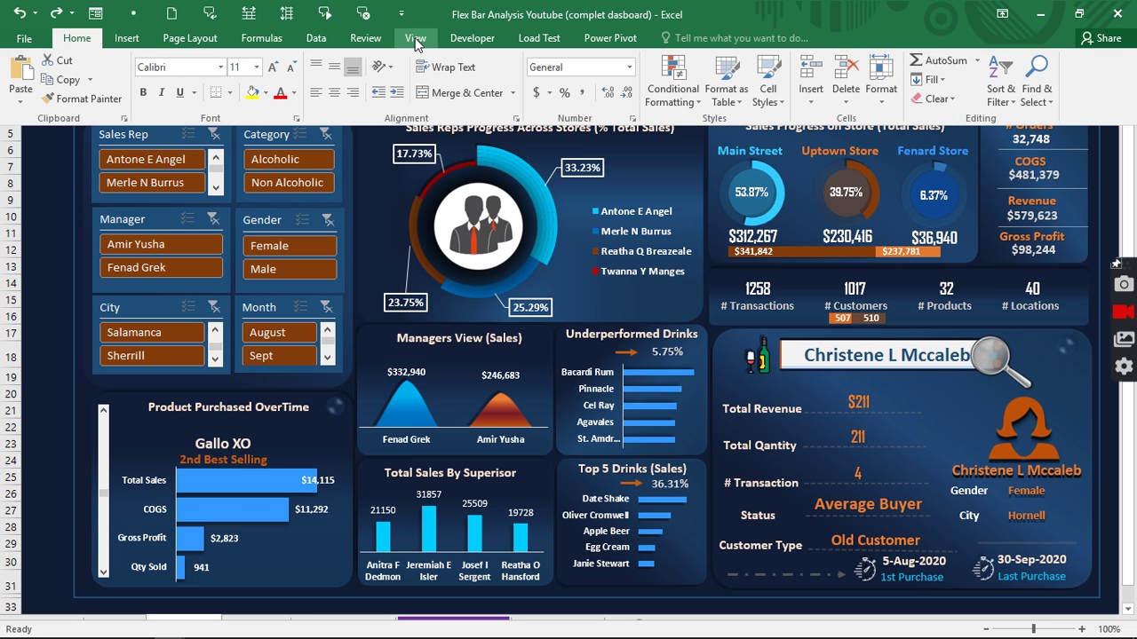
{"action": "left_click", "coordinate": [414, 38]}
{"action": "left_click", "coordinate": [785, 101]}
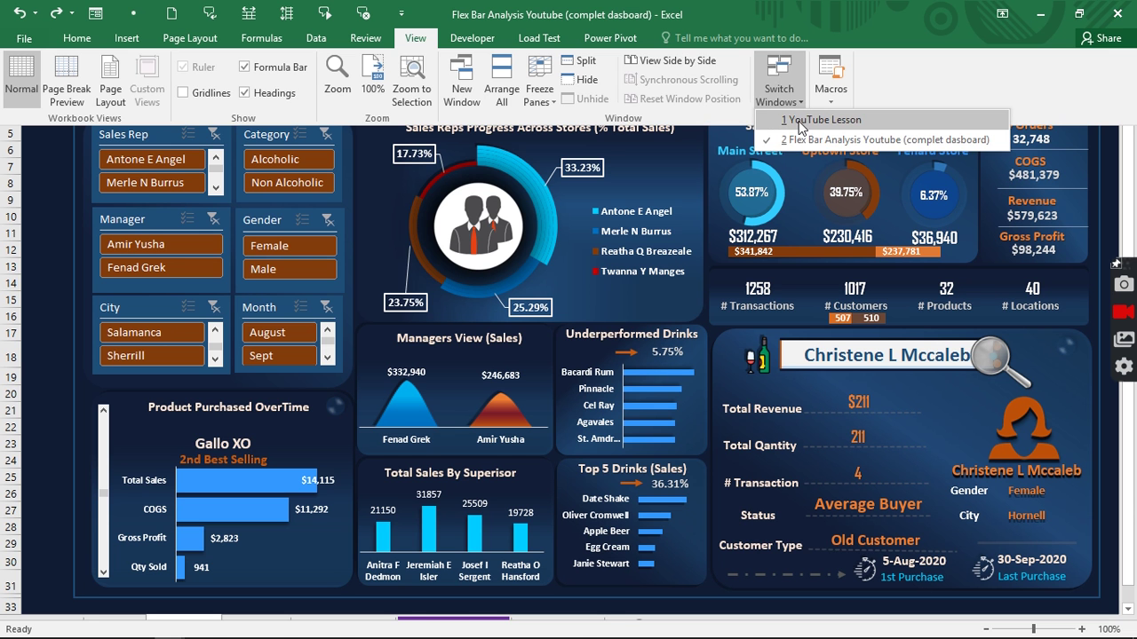
{"action": "left_click", "coordinate": [819, 120]}
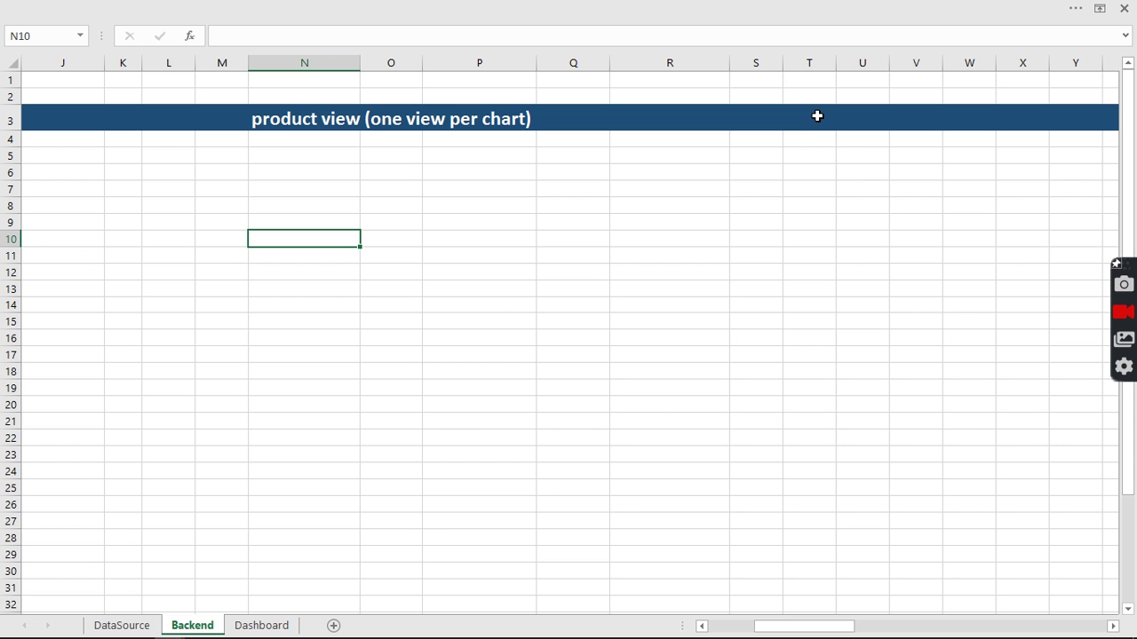
Review the DataSource, Backend and Dashboard sheets of the lesson workbook.
{"action": "left_click", "coordinate": [431, 272]}
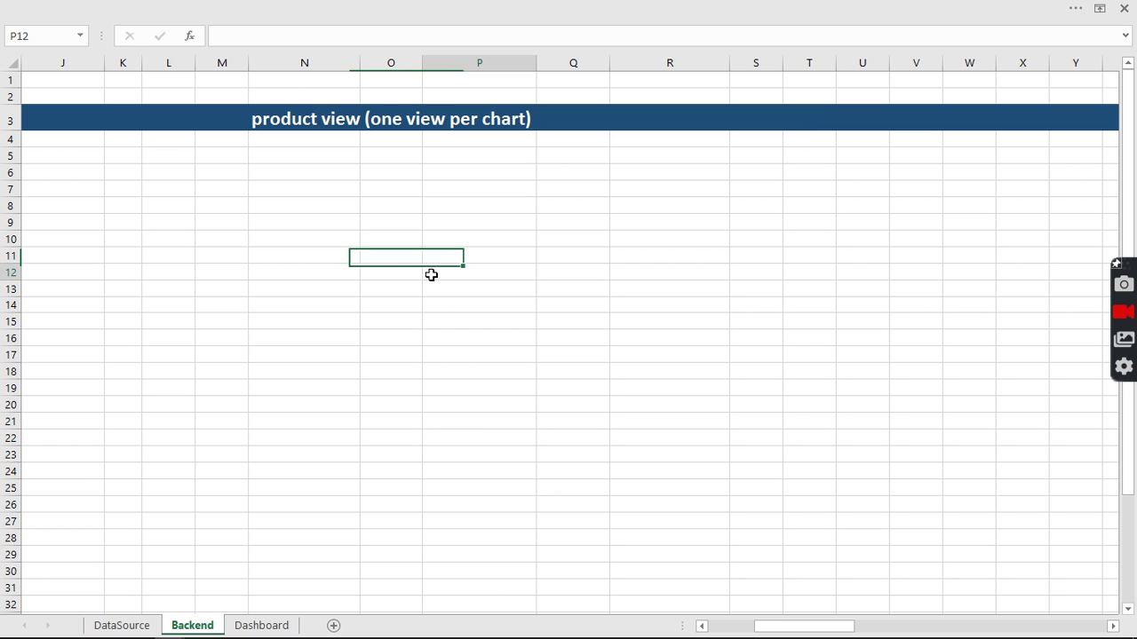
{"action": "left_click", "coordinate": [124, 626]}
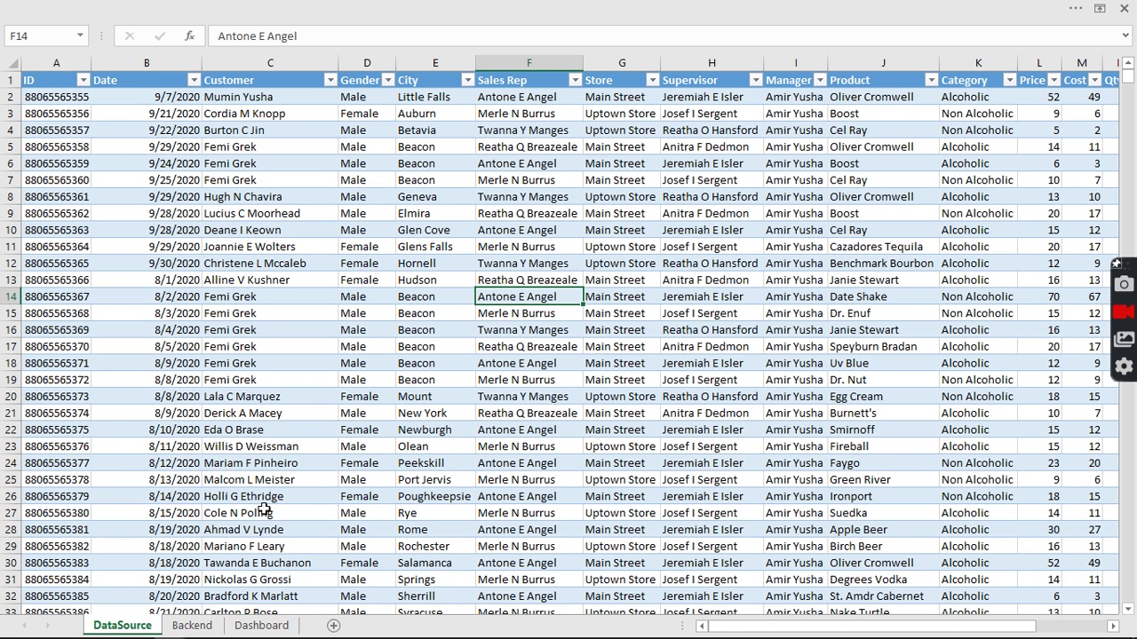
{"action": "left_click", "coordinate": [213, 622]}
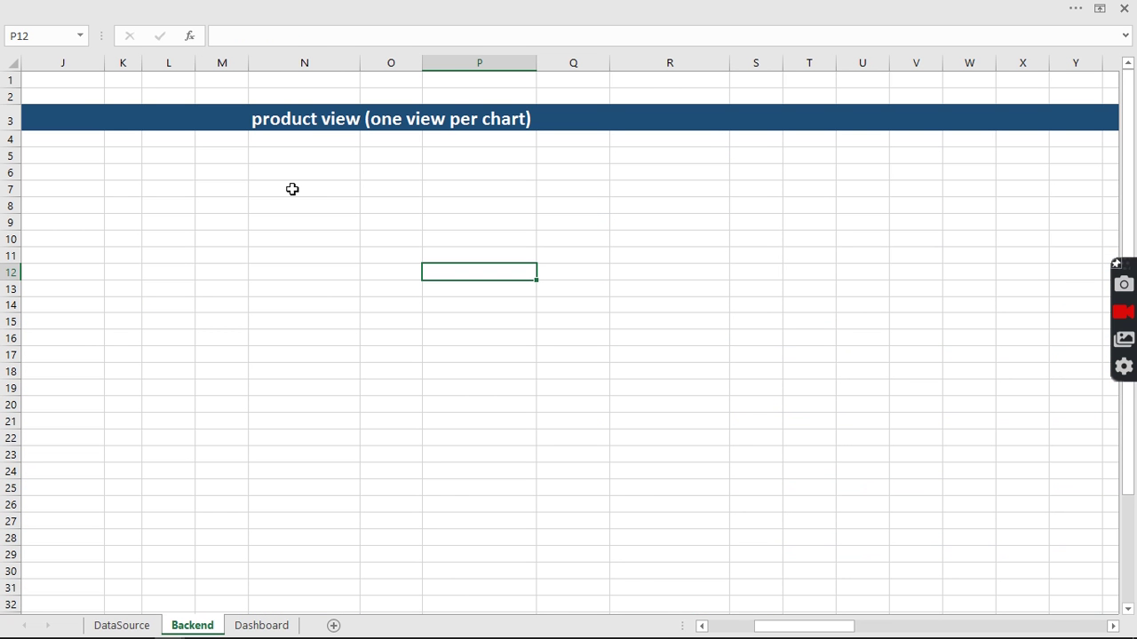
{"action": "left_click", "coordinate": [261, 627]}
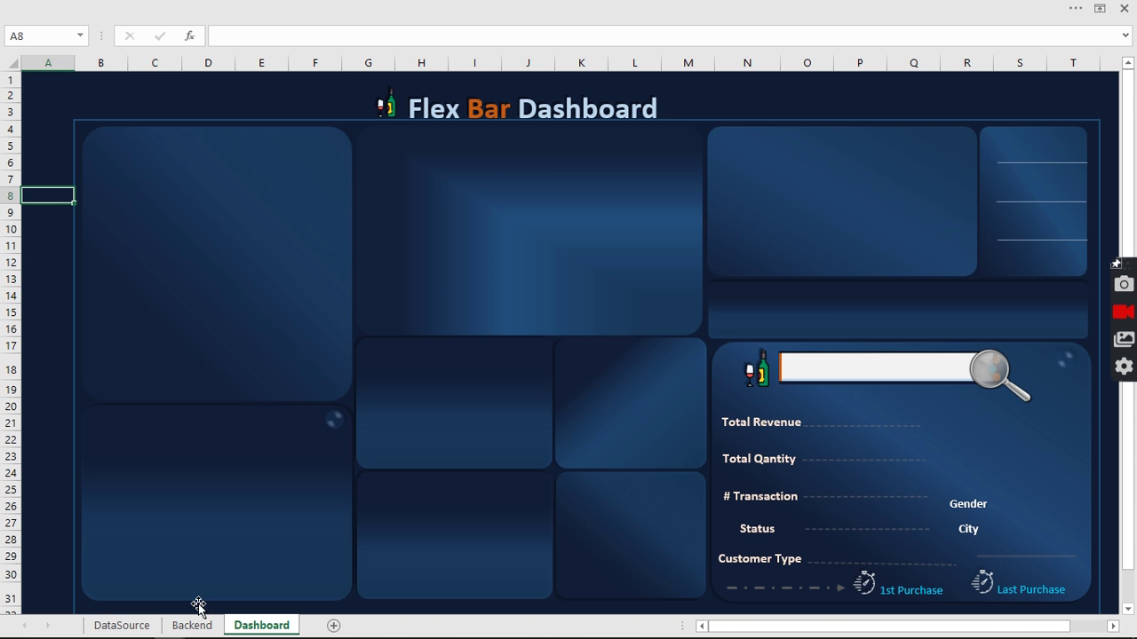
Create a PivotTable from Table1 on the DataSource sheet, placed in the existing Backend sheet at cell N7.
{"action": "left_click", "coordinate": [117, 627]}
{"action": "left_click", "coordinate": [283, 263]}
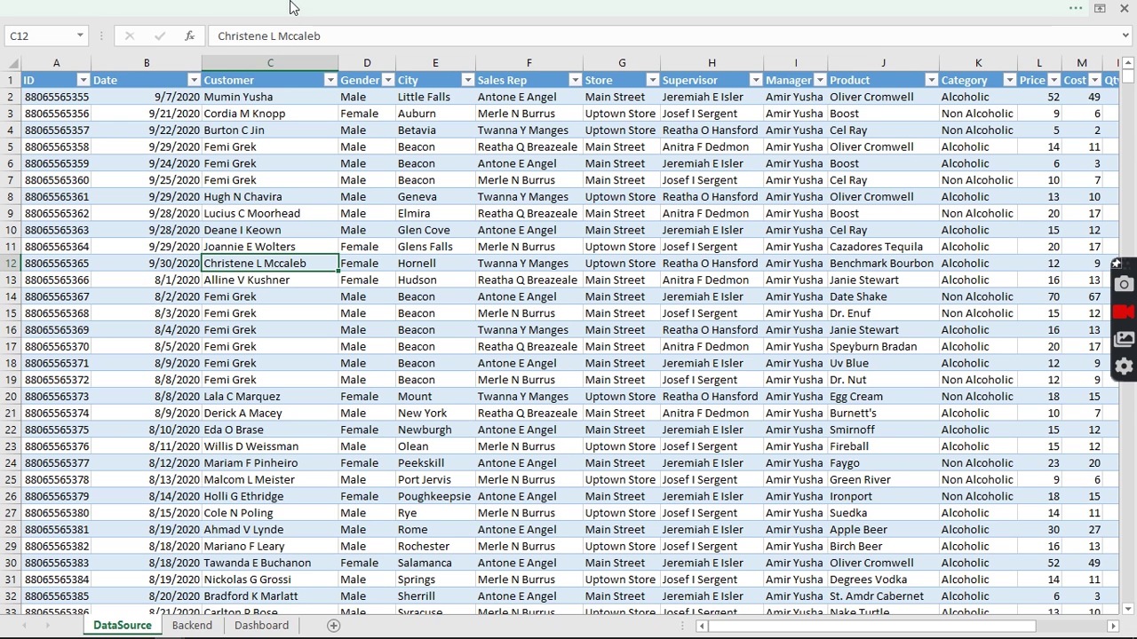
{"action": "left_click", "coordinate": [356, 7]}
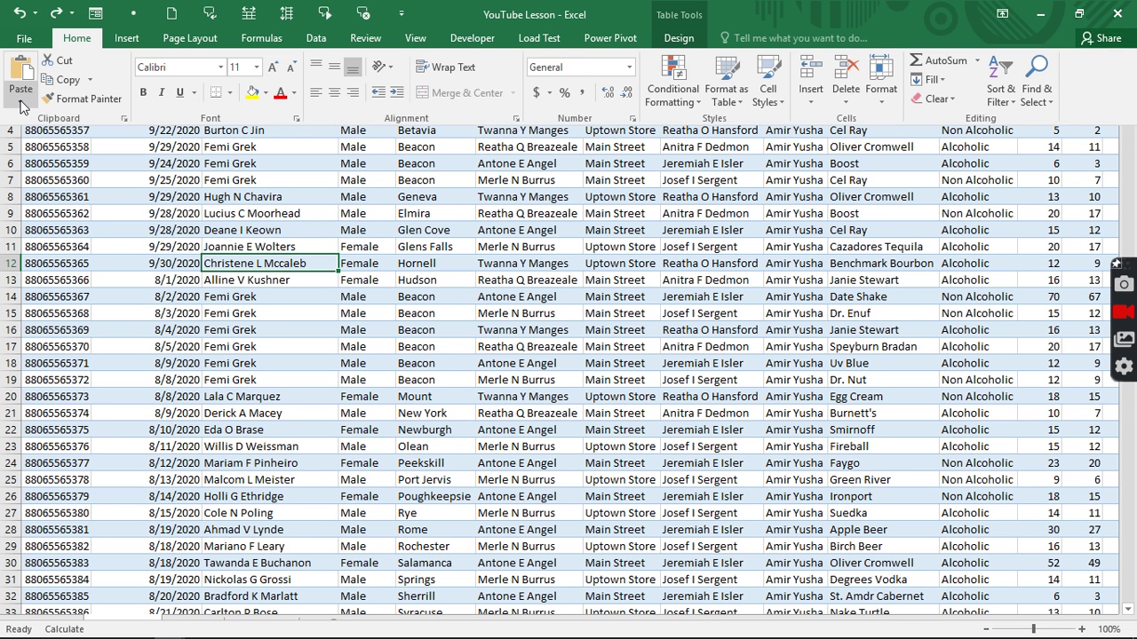
{"action": "left_click", "coordinate": [125, 42]}
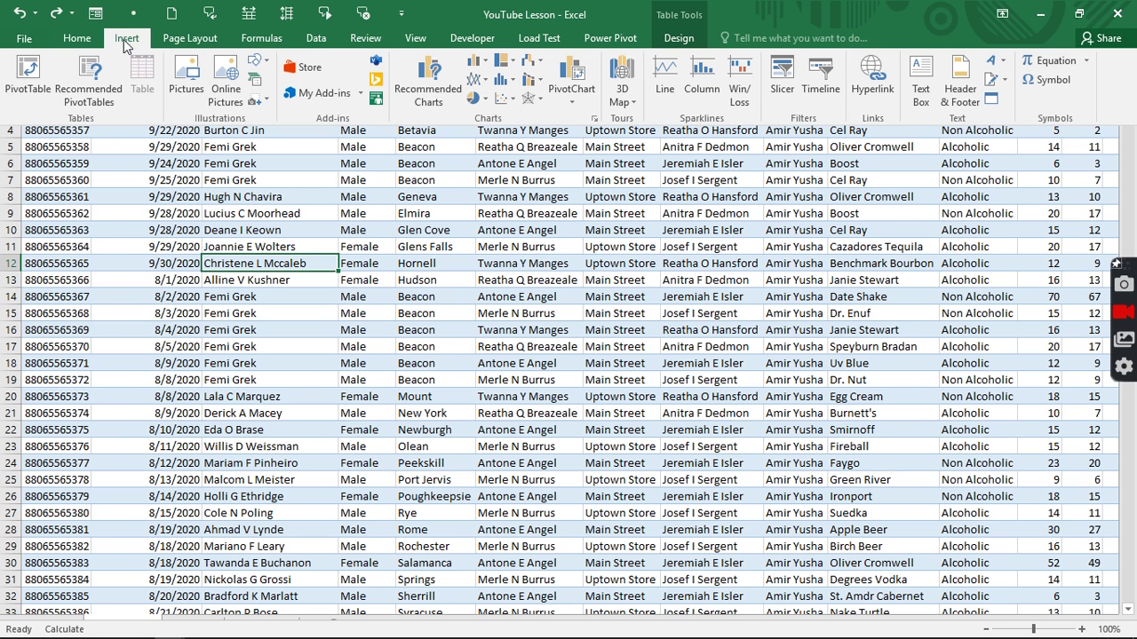
{"action": "left_click", "coordinate": [29, 75]}
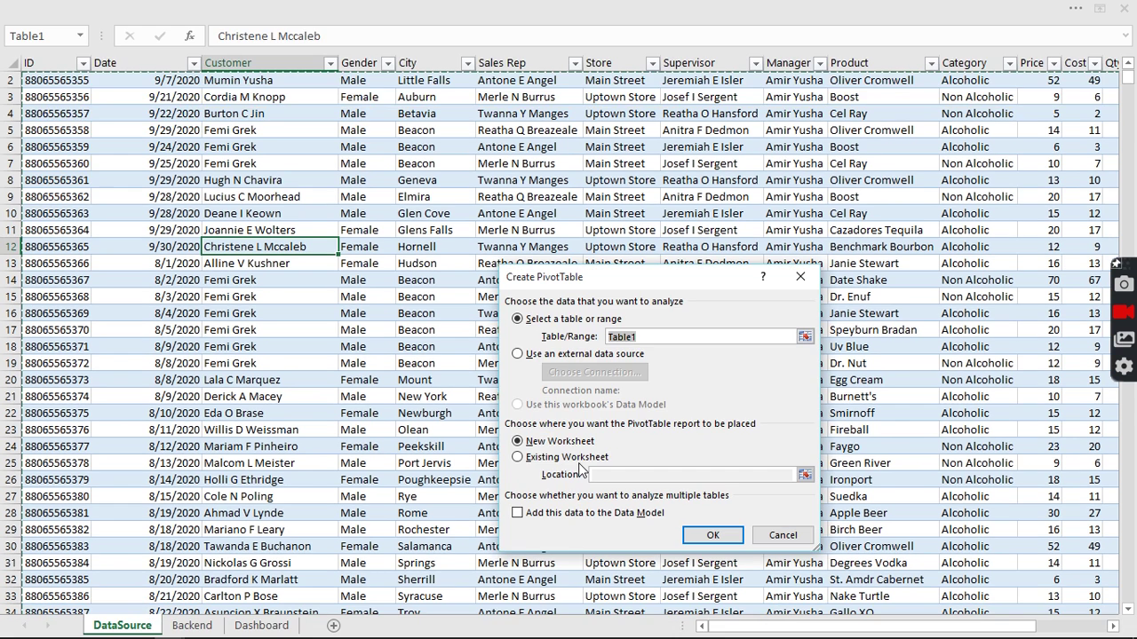
{"action": "left_click", "coordinate": [578, 457]}
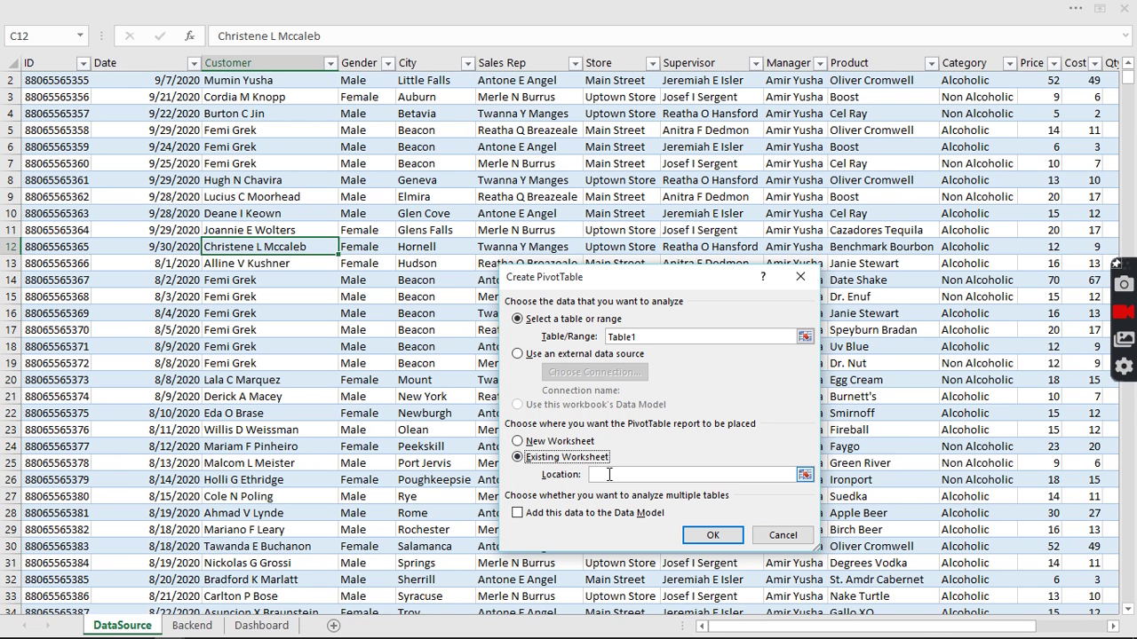
{"action": "left_click", "coordinate": [609, 474]}
{"action": "left_click", "coordinate": [192, 625]}
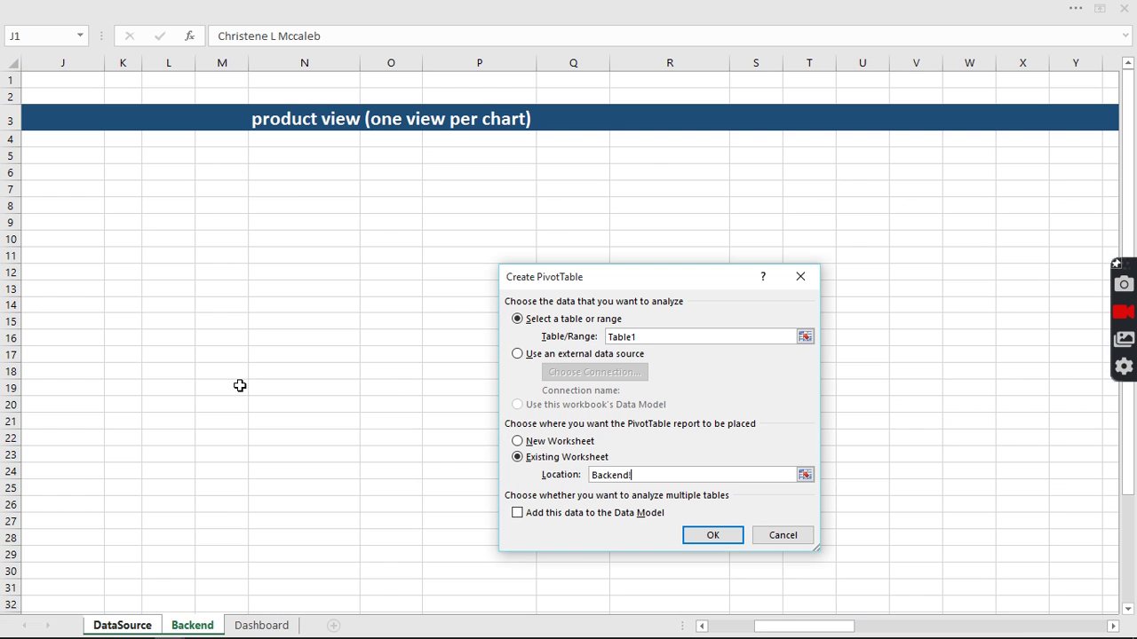
{"action": "left_click", "coordinate": [294, 188]}
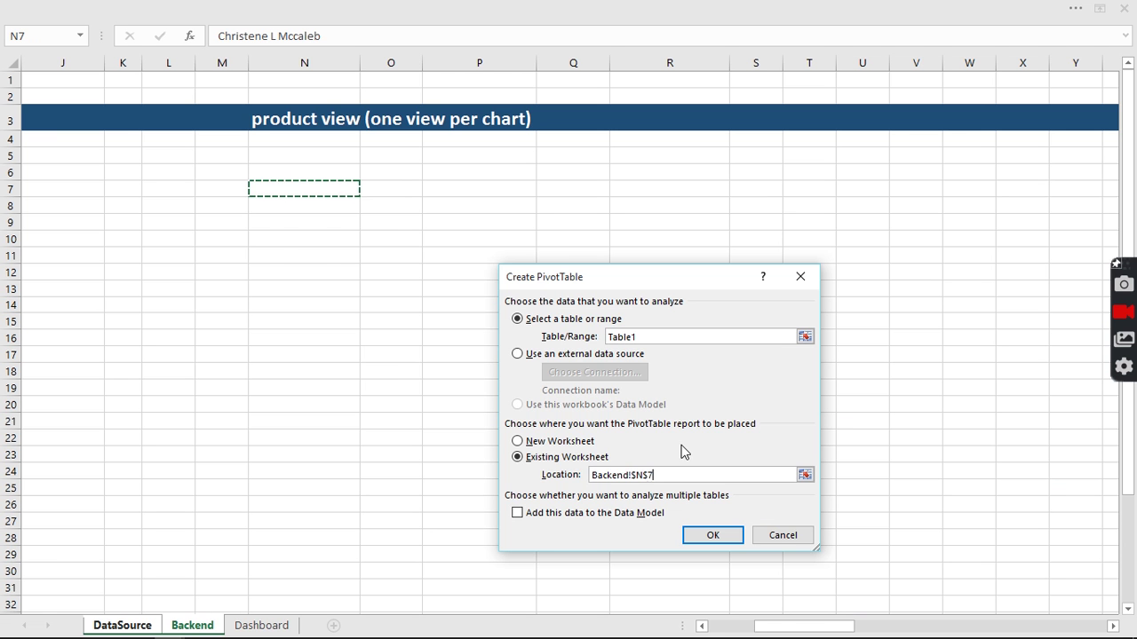
{"action": "key", "text": "Return"}
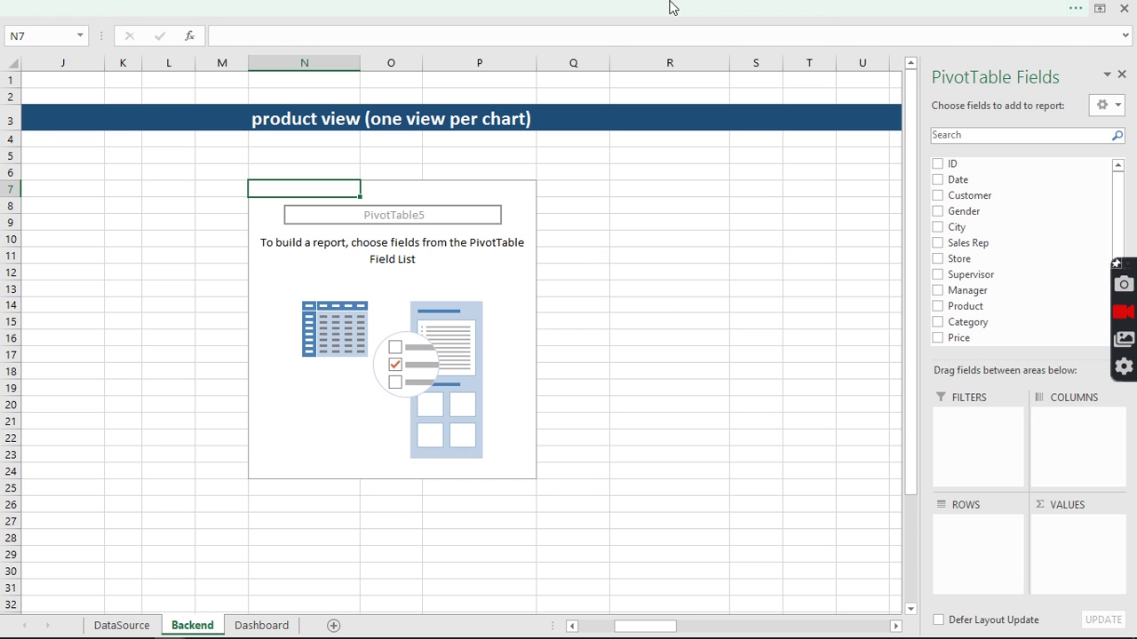
Switch to the Flex Bar Analysis Youtube workbook and step its Product Purchased OverTime chart to Jose Cuervo.
{"action": "left_click", "coordinate": [671, 7]}
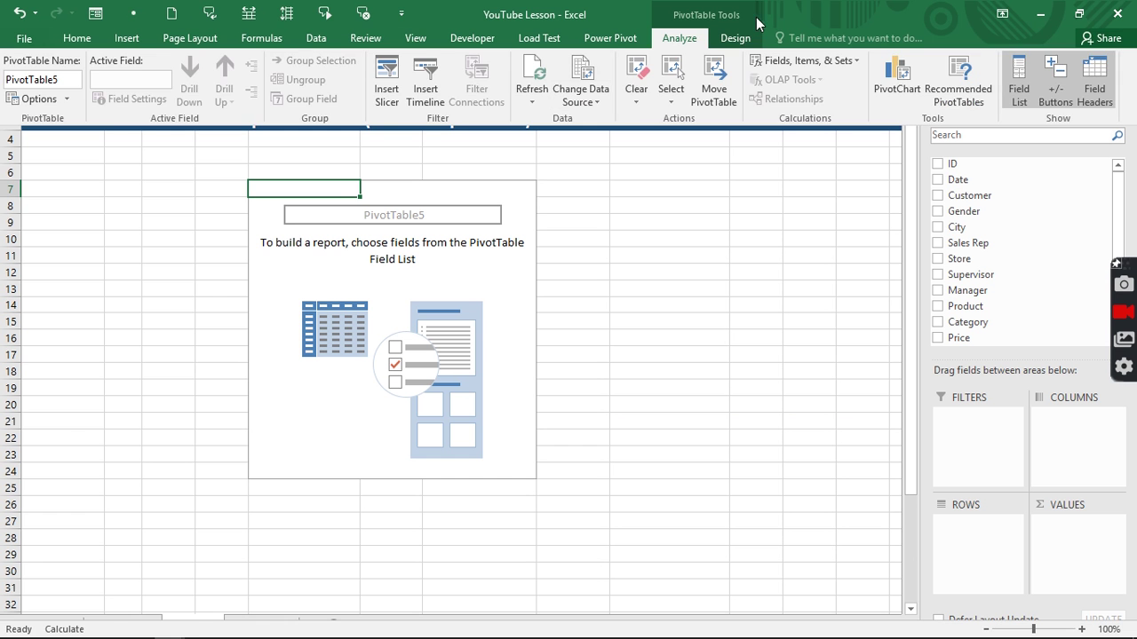
{"action": "left_click", "coordinate": [415, 39]}
{"action": "left_click", "coordinate": [799, 102]}
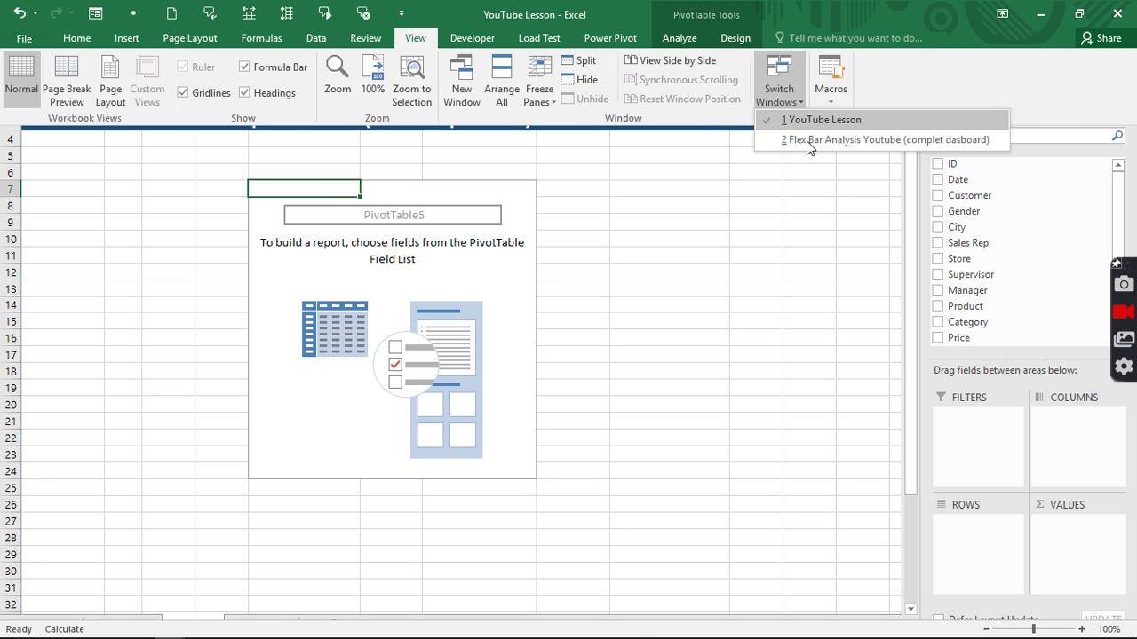
{"action": "left_click", "coordinate": [811, 139]}
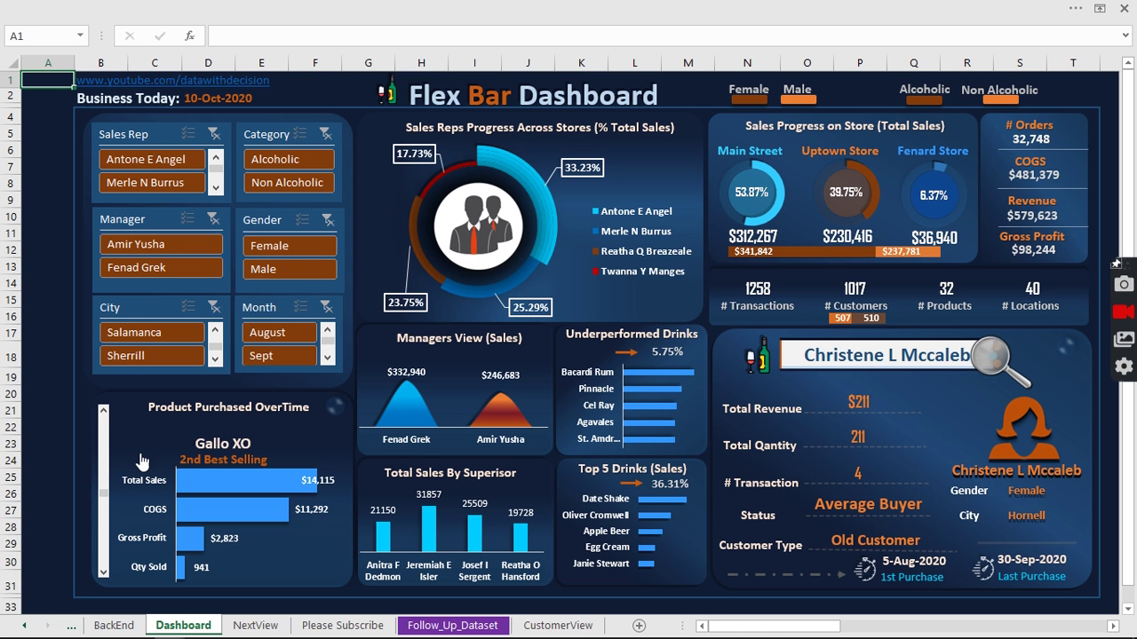
{"action": "left_click", "coordinate": [103, 414]}
Return to the YouTube Lesson workbook and add the Product field to the rows of the PivotTable on the Backend sheet.
{"action": "left_click", "coordinate": [545, 7]}
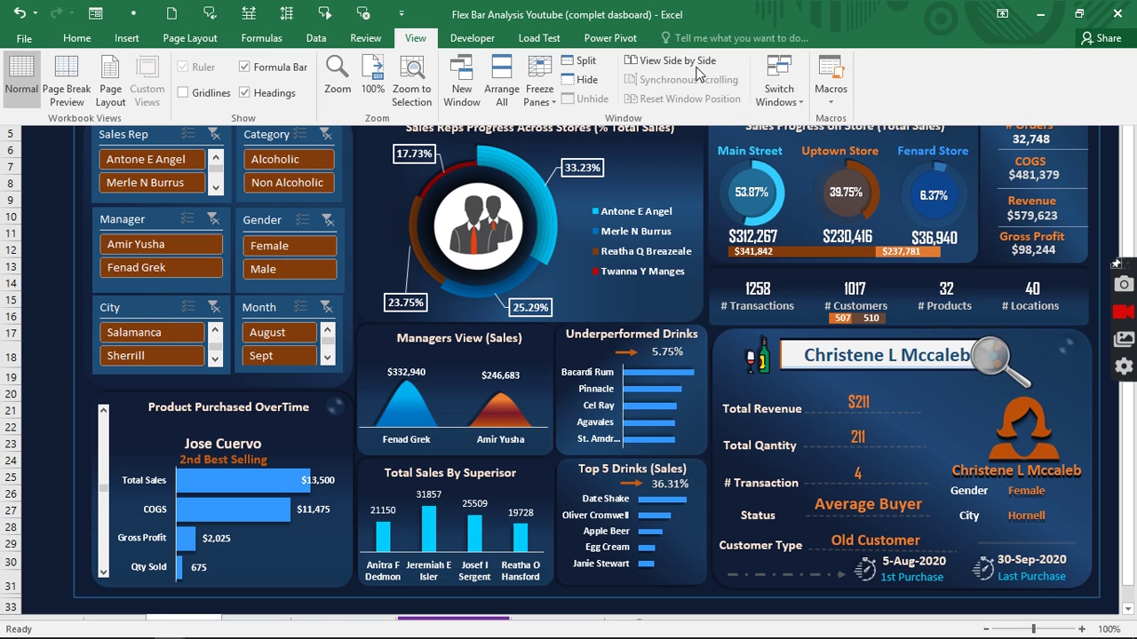
{"action": "left_click", "coordinate": [779, 78]}
{"action": "left_click", "coordinate": [792, 125]}
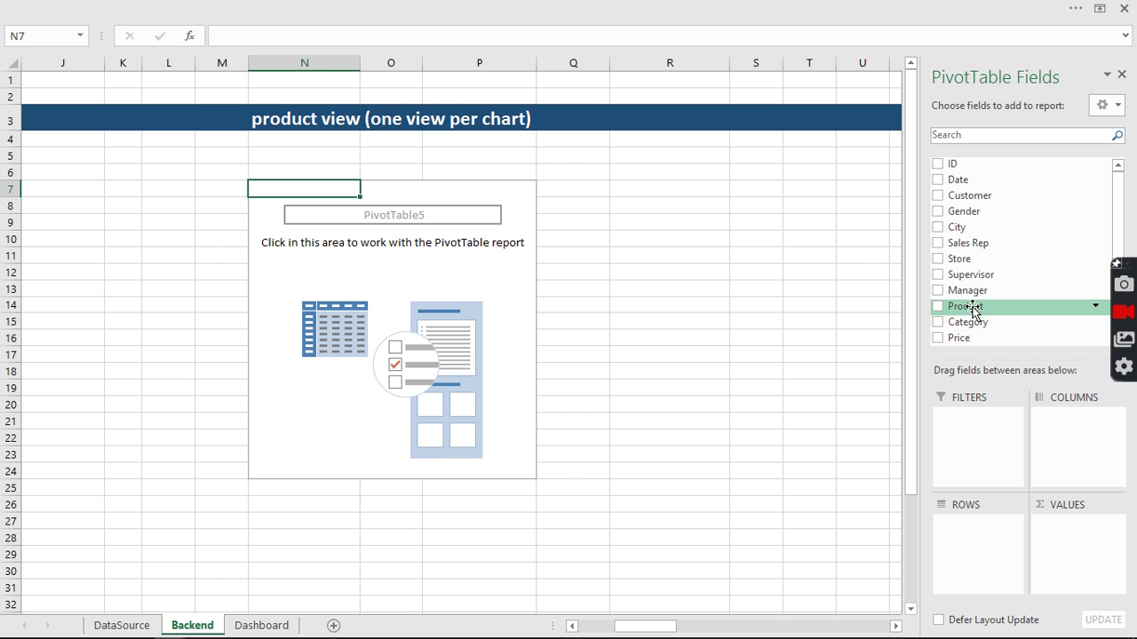
{"action": "left_click_drag", "start_coordinate": [968, 306], "coordinate": [981, 504]}
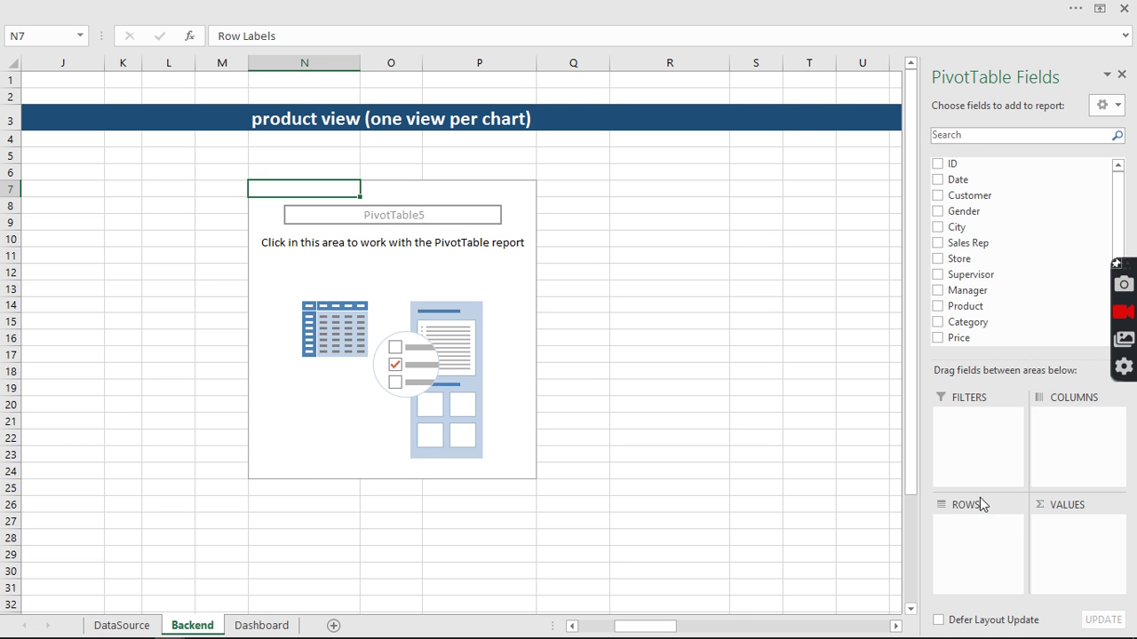
Add Qty, Profit Margin, COGS and Total Revenue to the PivotTable's values, then add Total Revenue a second time.
{"action": "scroll", "coordinate": [1018, 303], "scroll_direction": "down", "scroll_amount": 3}
{"action": "left_click_drag", "start_coordinate": [977, 267], "coordinate": [1081, 548]}
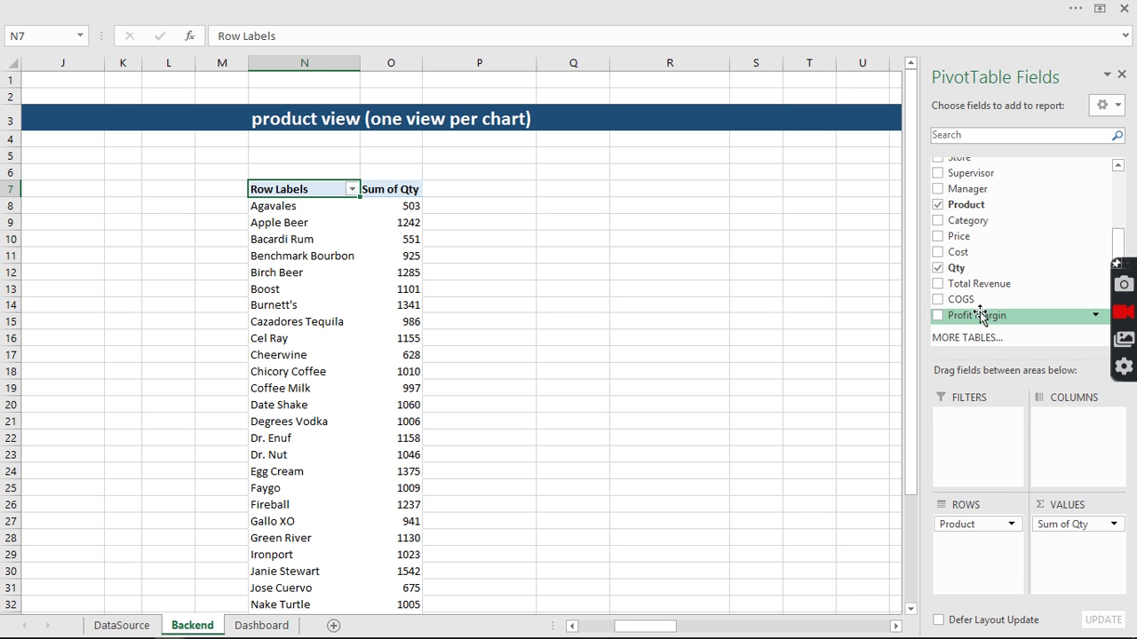
{"action": "left_click_drag", "start_coordinate": [982, 318], "coordinate": [1085, 569]}
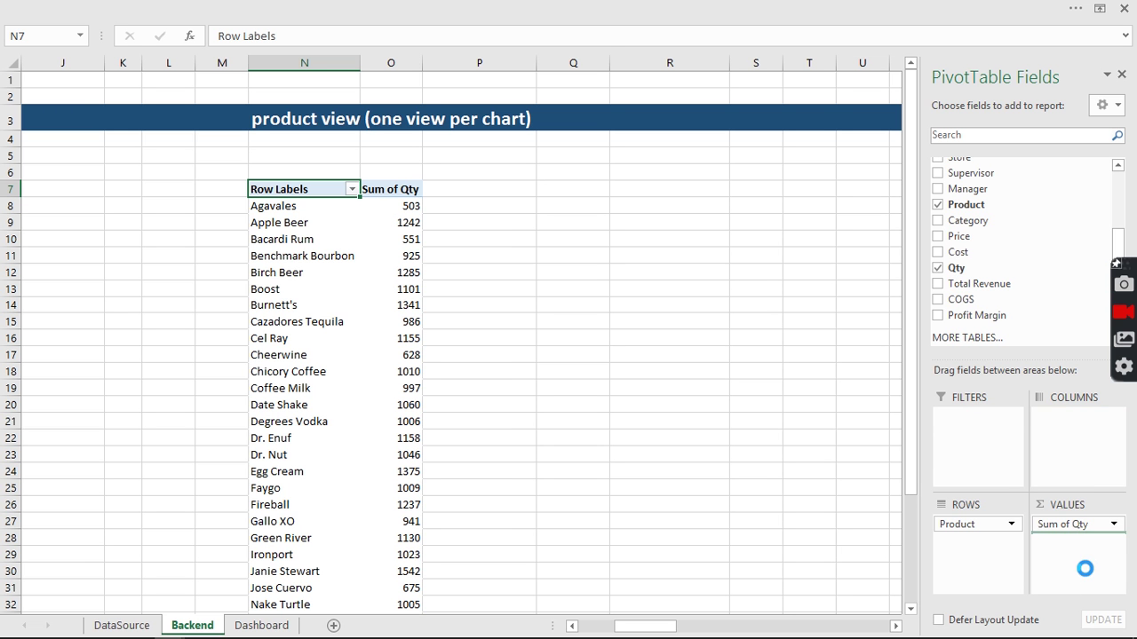
{"action": "left_click_drag", "start_coordinate": [968, 299], "coordinate": [1084, 555]}
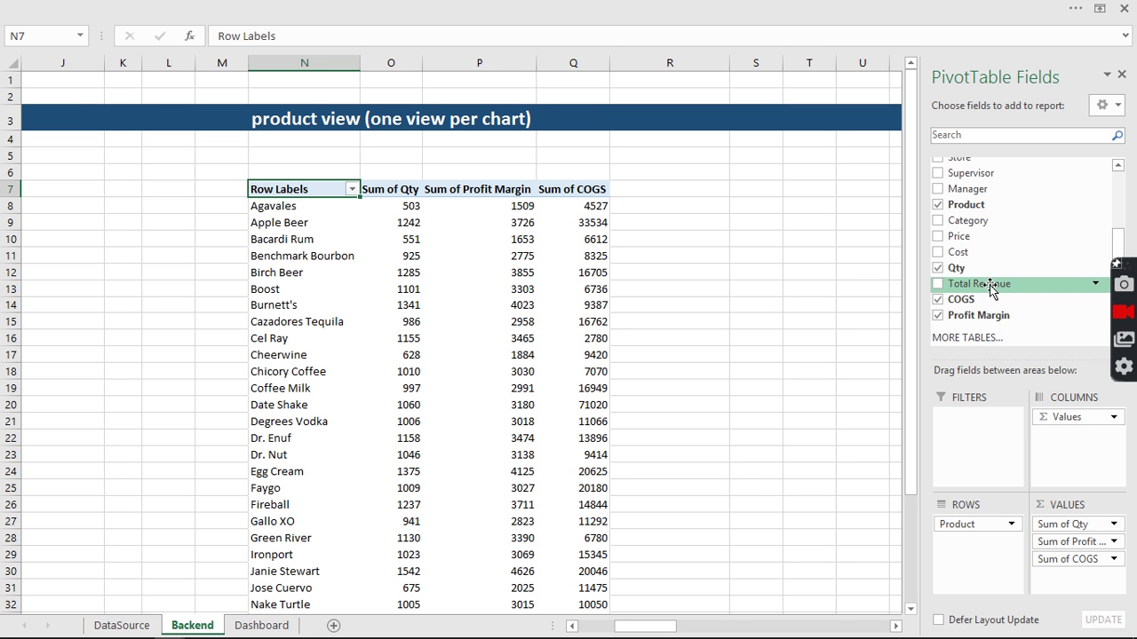
{"action": "left_click_drag", "start_coordinate": [988, 284], "coordinate": [1070, 582]}
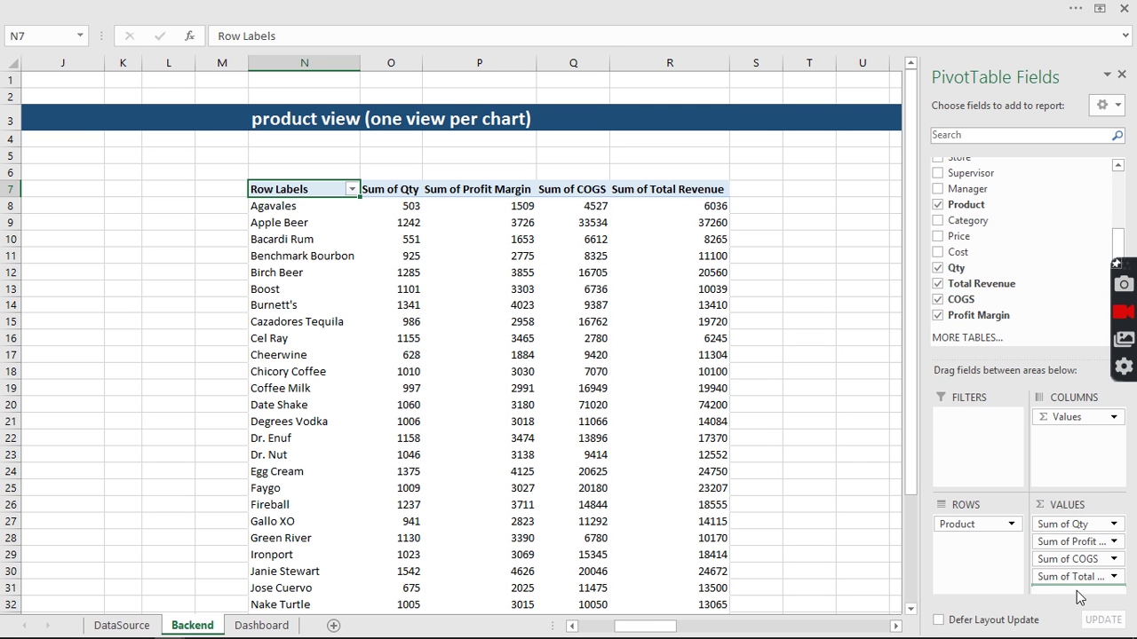
{"action": "left_click_drag", "start_coordinate": [1079, 598], "coordinate": [1077, 594]}
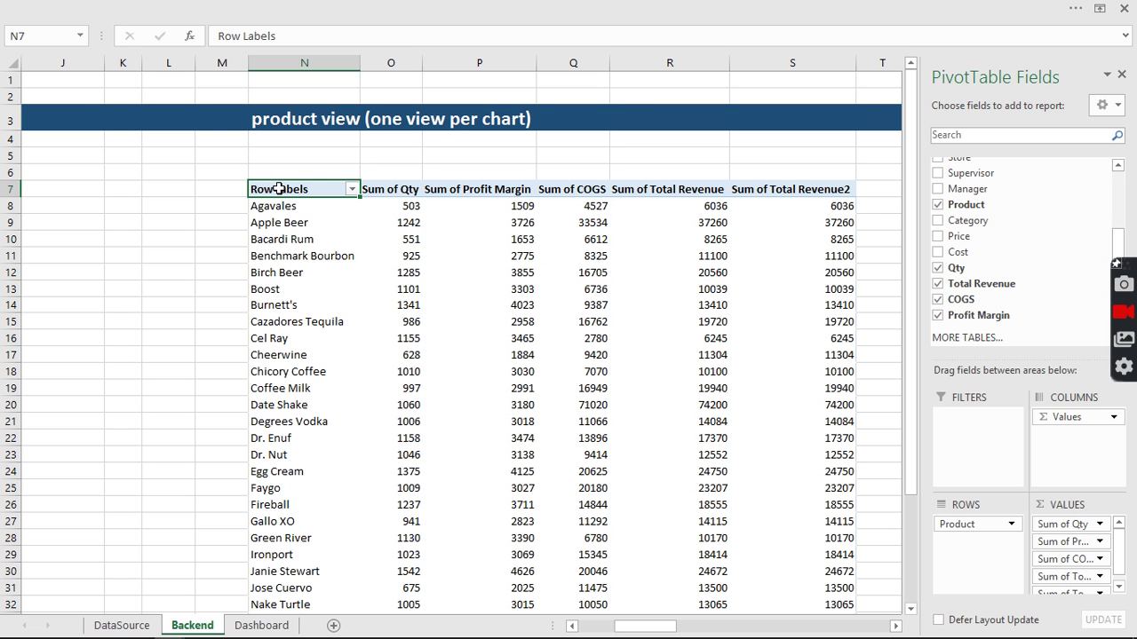
Turn the PivotTable's grand totals off for rows and columns and show the report in tabular form.
{"action": "left_click", "coordinate": [784, 8]}
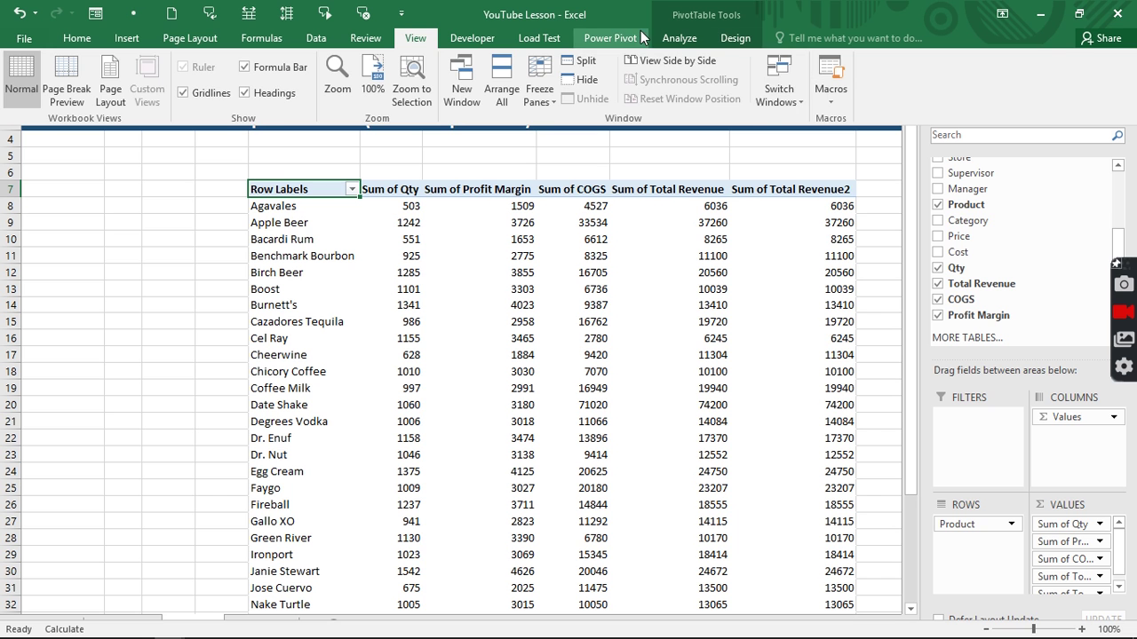
{"action": "left_click", "coordinate": [724, 39]}
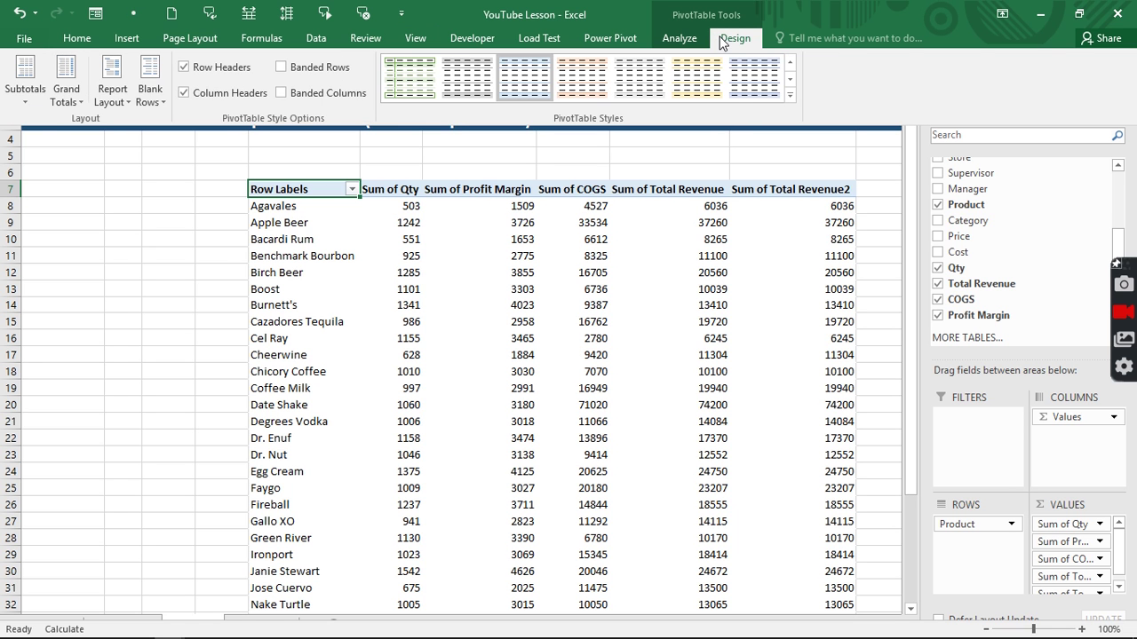
{"action": "left_click", "coordinate": [71, 107]}
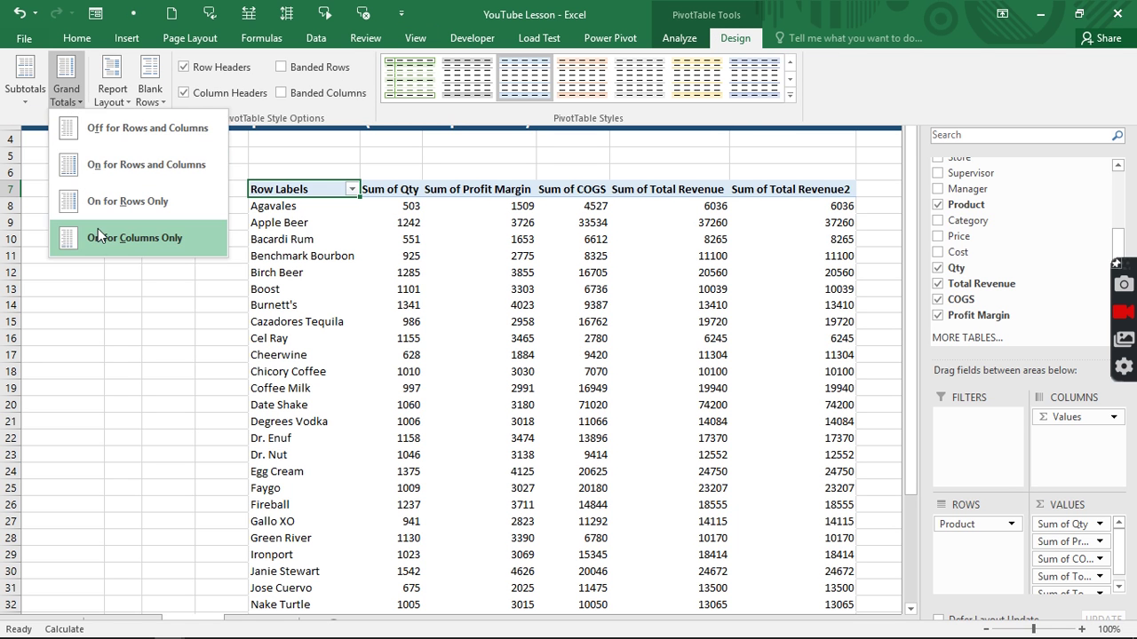
{"action": "left_click", "coordinate": [142, 134]}
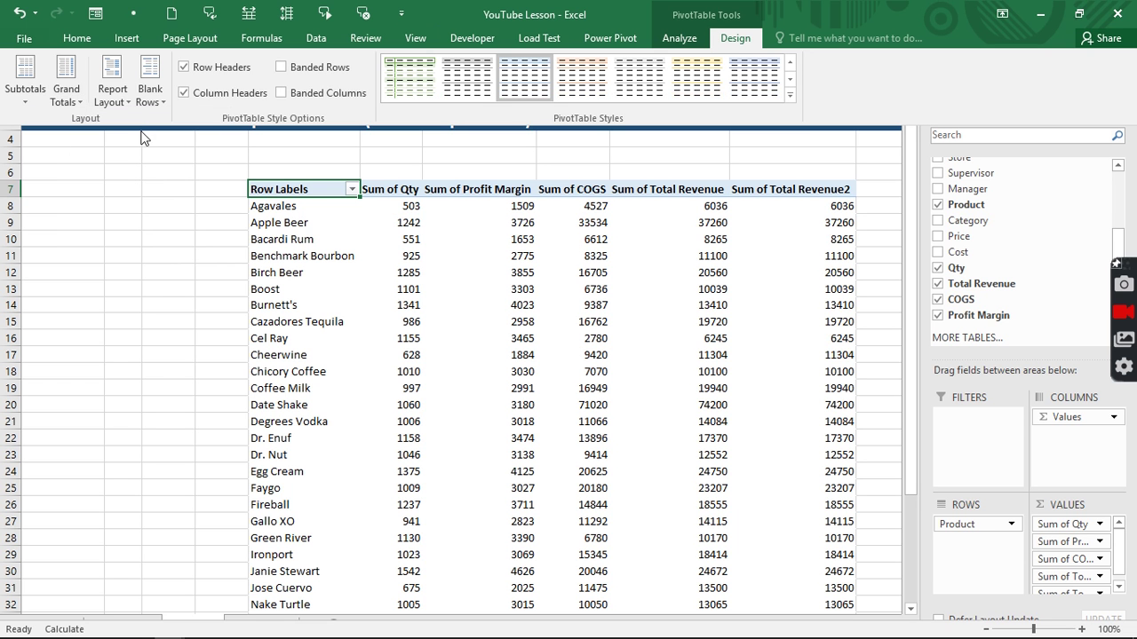
{"action": "left_click", "coordinate": [132, 104]}
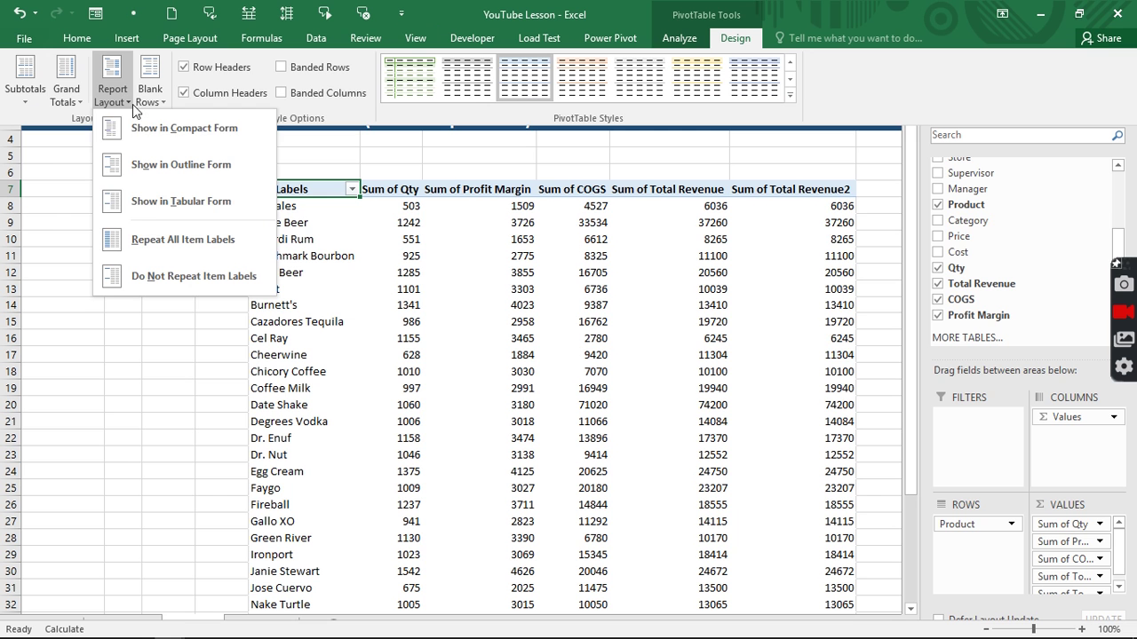
{"action": "left_click", "coordinate": [170, 198]}
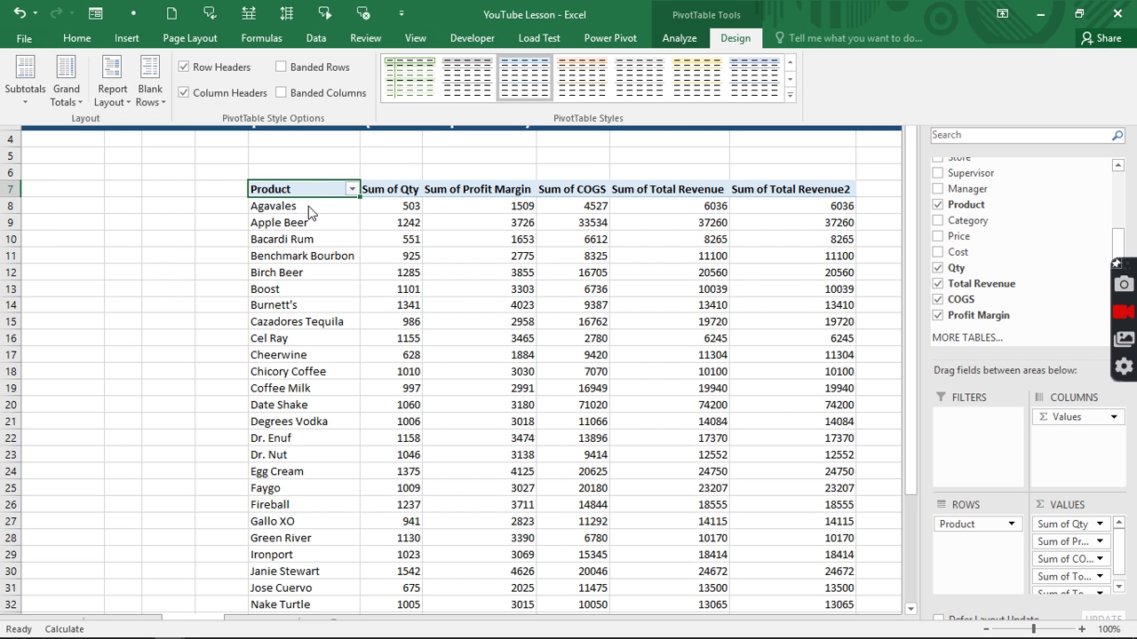
Replace all occurrences of "sum of" with nothing in the PivotTable's value headers in O7:S7.
{"action": "left_click", "coordinate": [395, 200]}
{"action": "left_click_drag", "start_coordinate": [395, 197], "coordinate": [812, 182]}
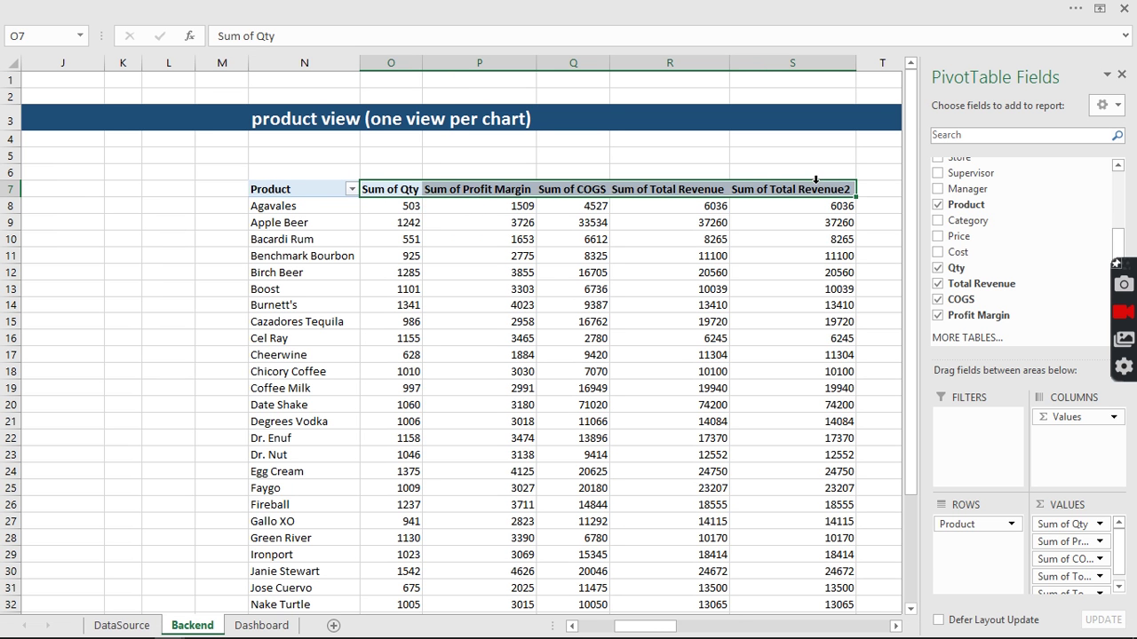
{"action": "key", "text": "ctrl+h"}
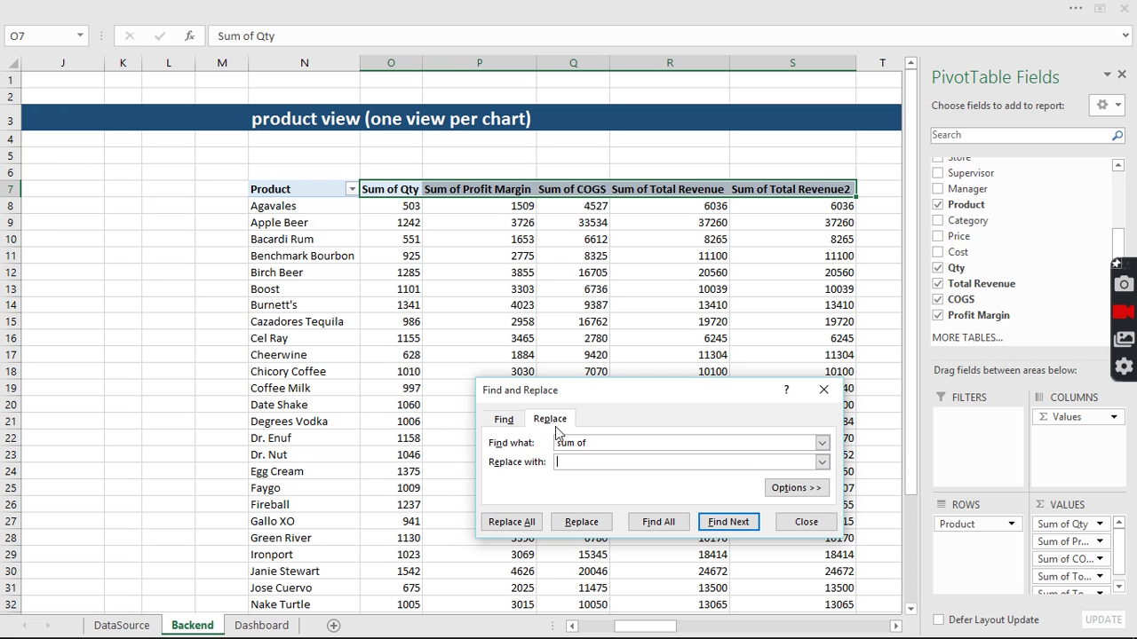
{"action": "key", "text": "Tab"}
{"action": "left_click", "coordinate": [599, 443]}
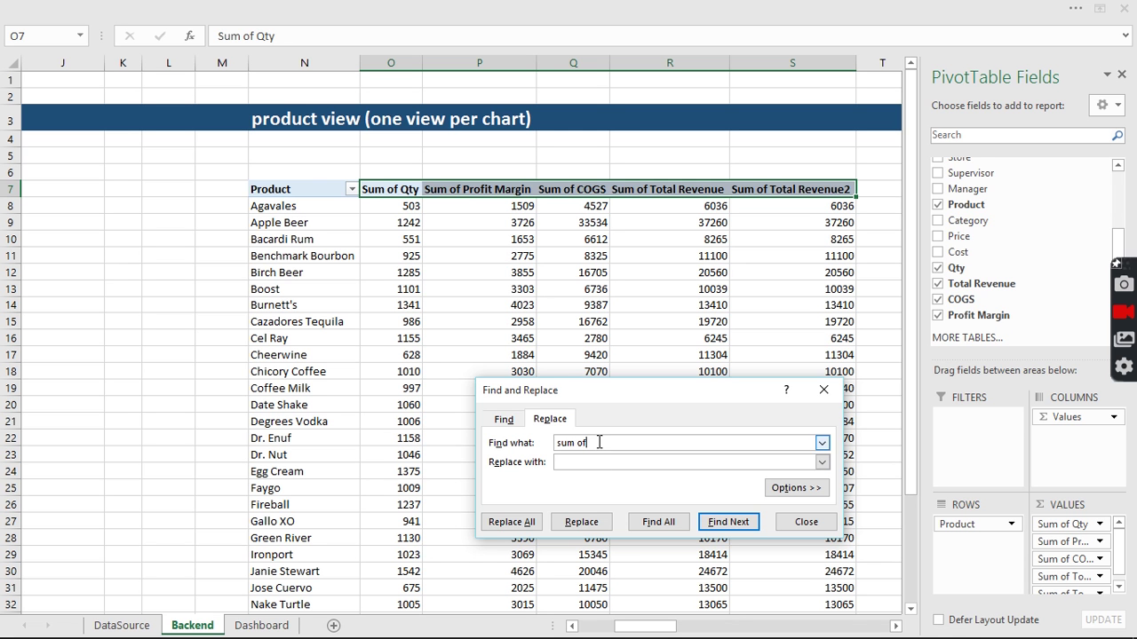
{"action": "left_click", "coordinate": [511, 527]}
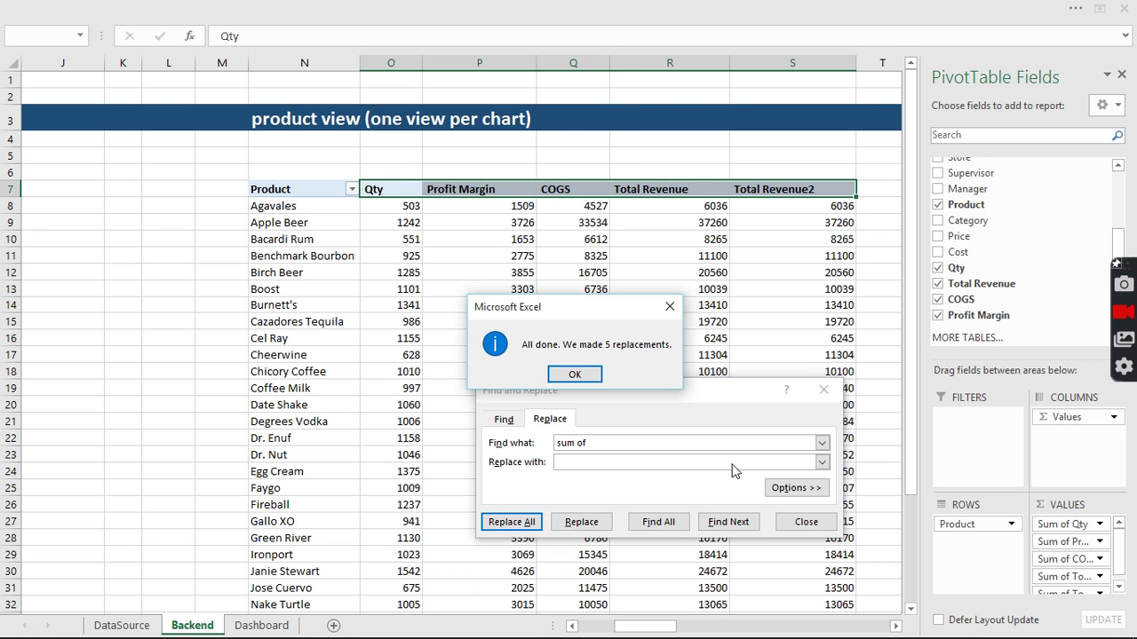
{"action": "left_click", "coordinate": [577, 376]}
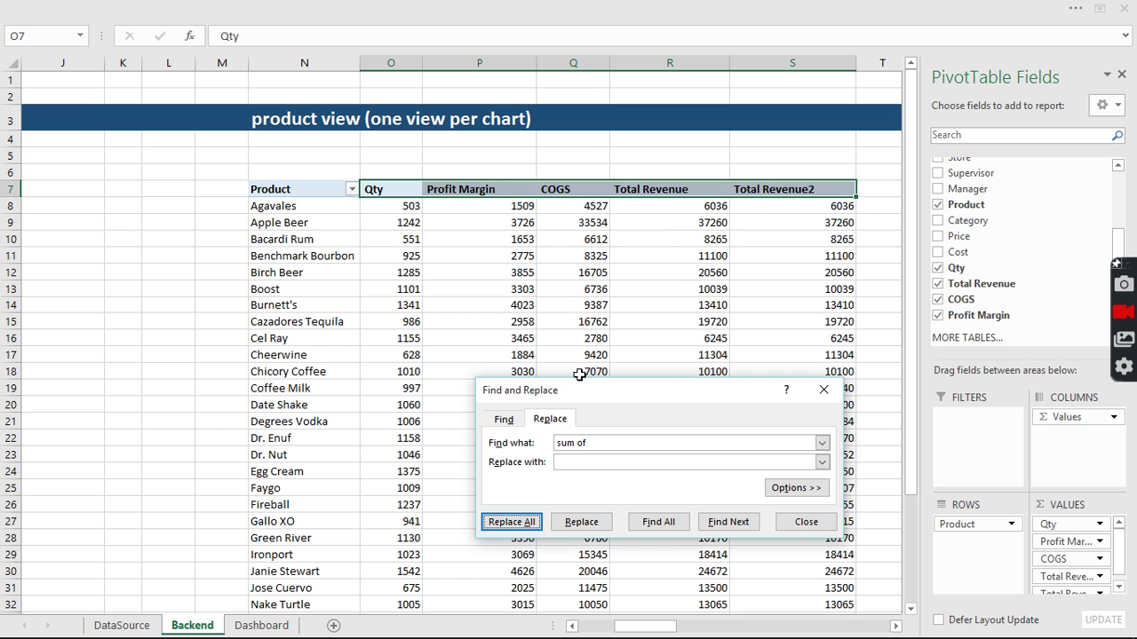
{"action": "left_click", "coordinate": [806, 521]}
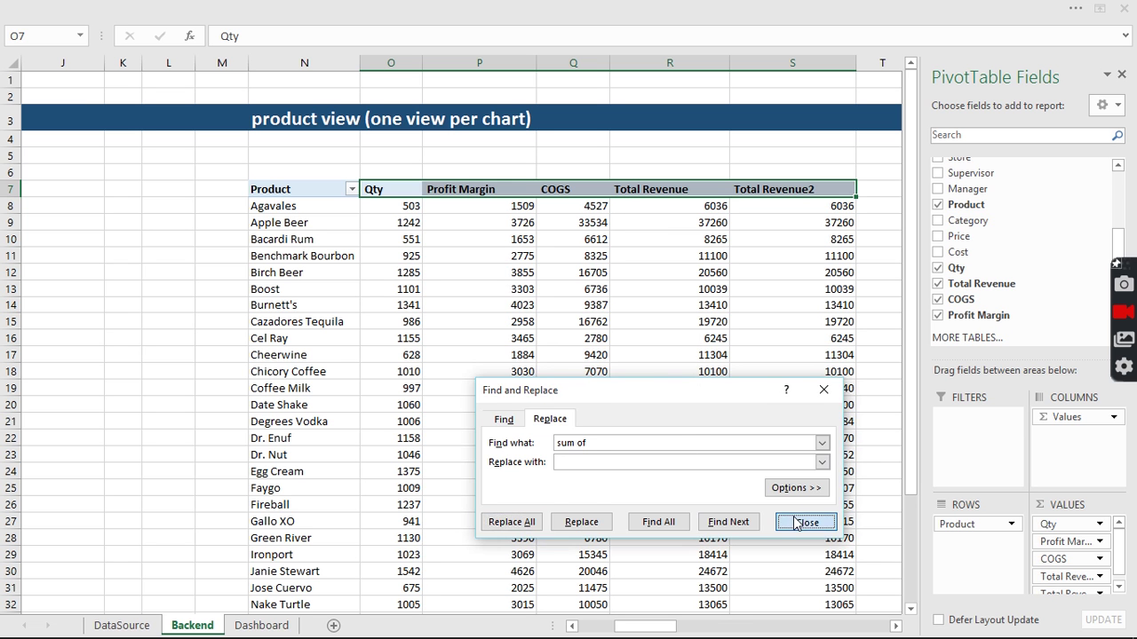
{"action": "left_click", "coordinate": [573, 321]}
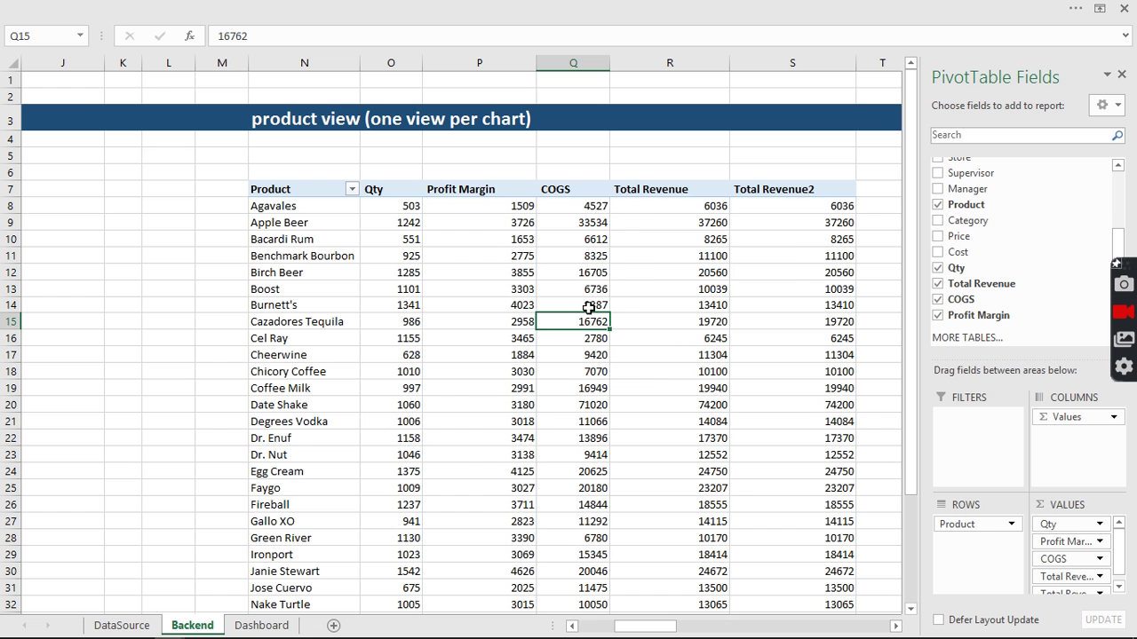
Sort the PivotTable's products by the first Total Revenue column from largest to smallest.
{"action": "left_click", "coordinate": [701, 205]}
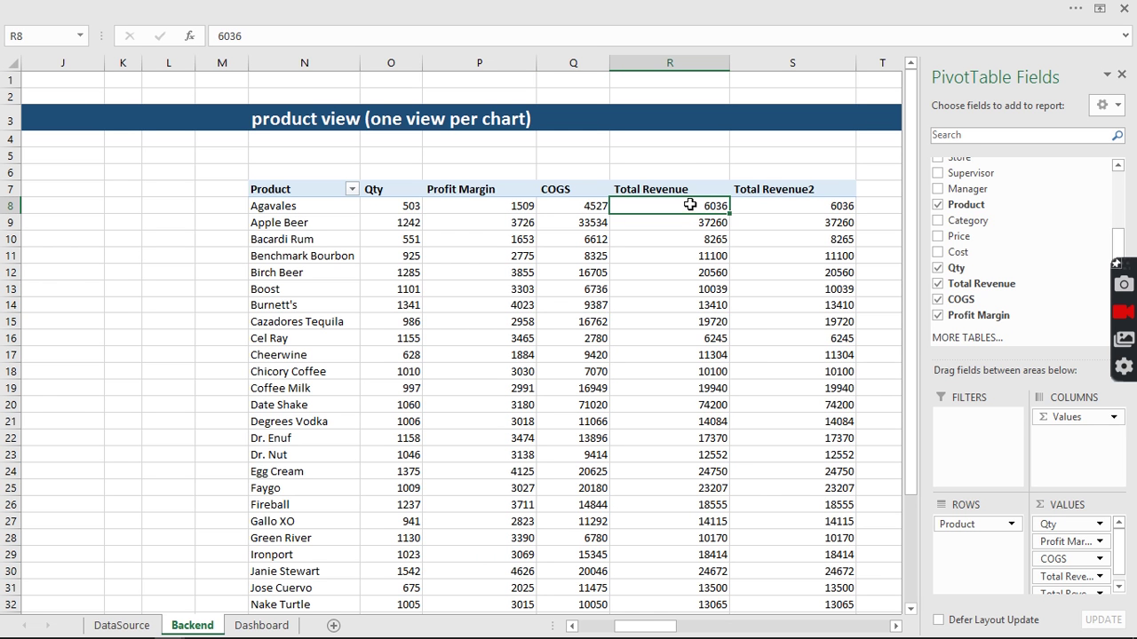
{"action": "right_click", "coordinate": [690, 205]}
{"action": "mouse_move", "coordinate": [726, 298]}
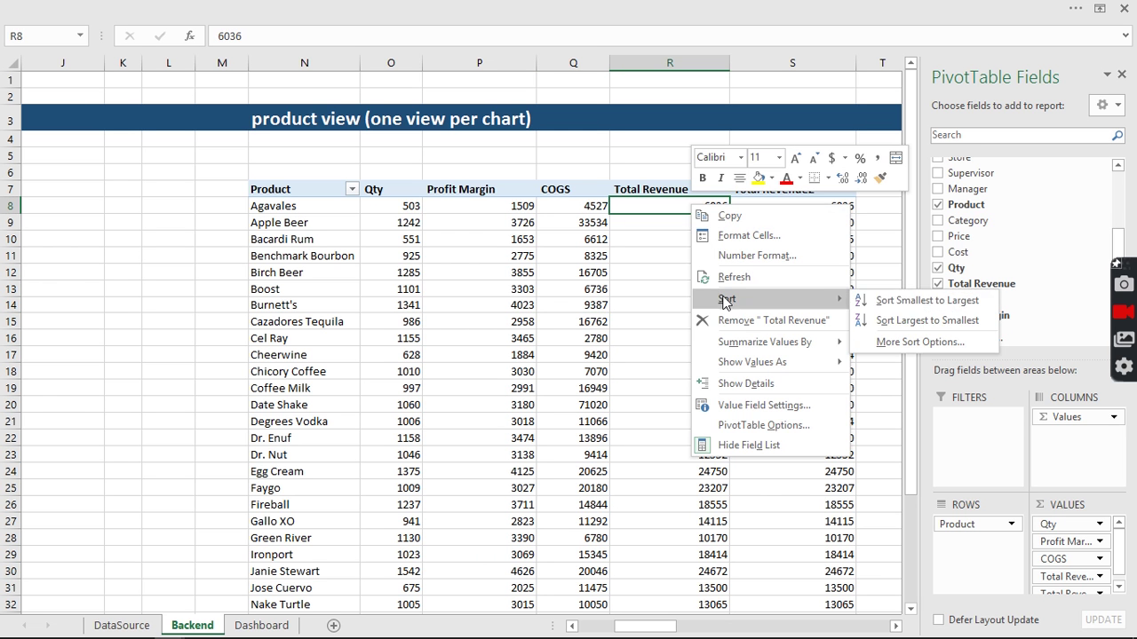
{"action": "left_click", "coordinate": [941, 320]}
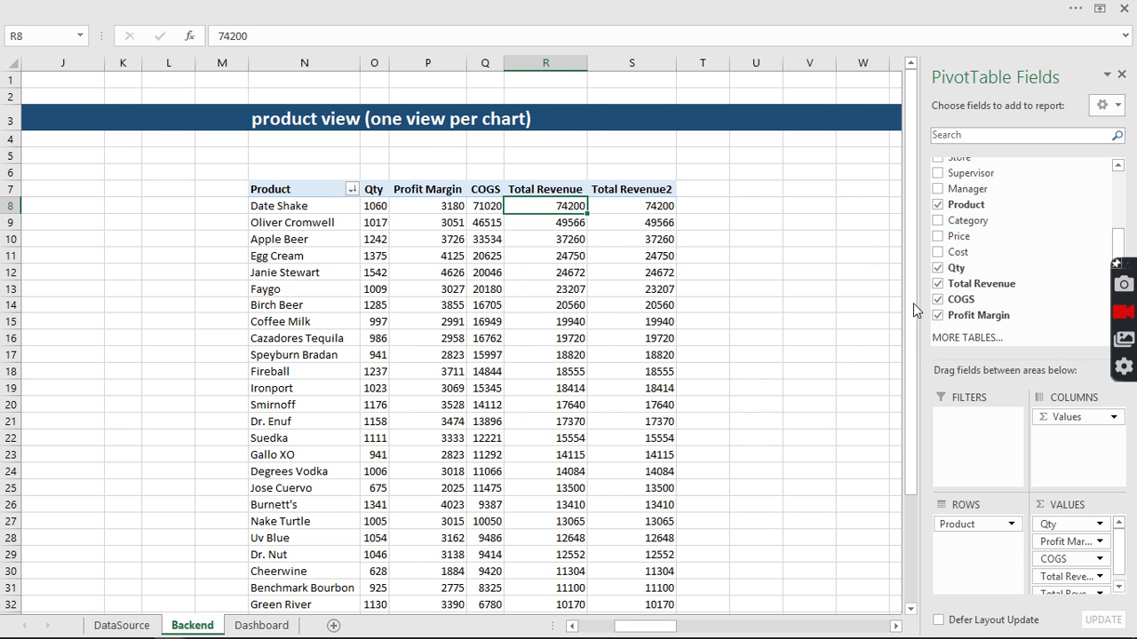
Show the Total Revenue2 values as Rank Largest to Smallest with Product as the base field.
{"action": "left_click", "coordinate": [637, 207]}
{"action": "right_click", "coordinate": [637, 207]}
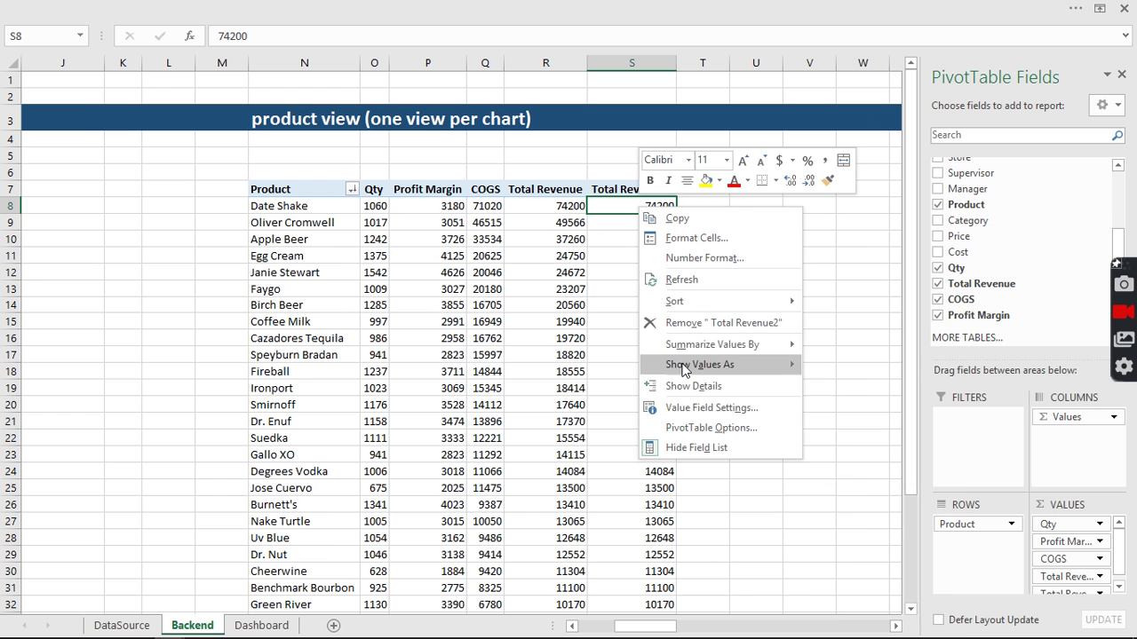
{"action": "mouse_move", "coordinate": [681, 366]}
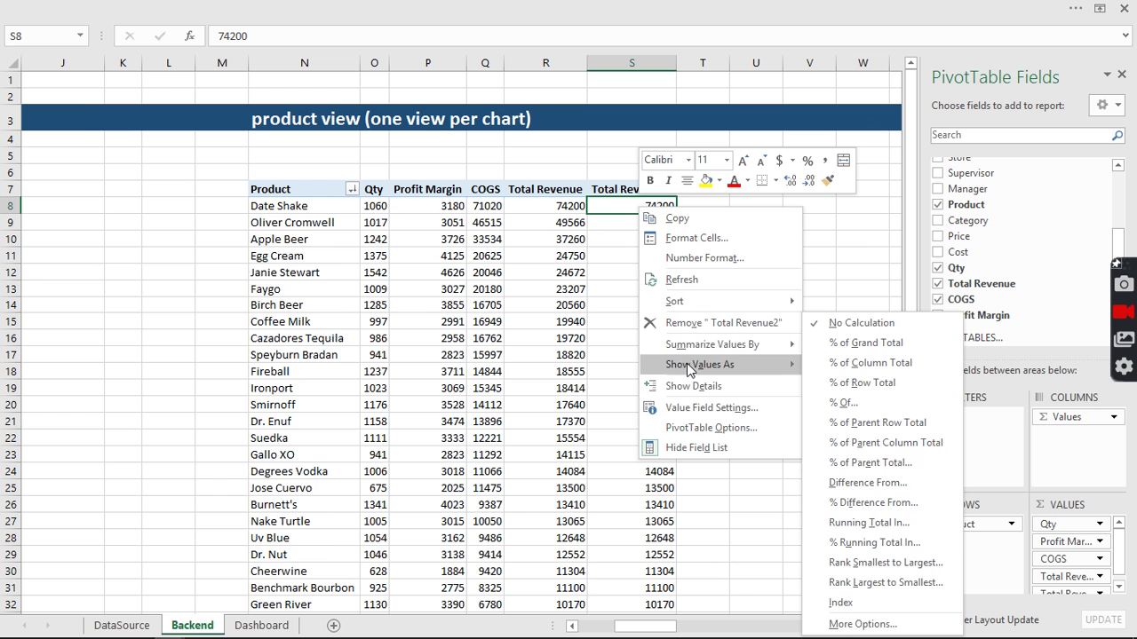
{"action": "left_click", "coordinate": [878, 584]}
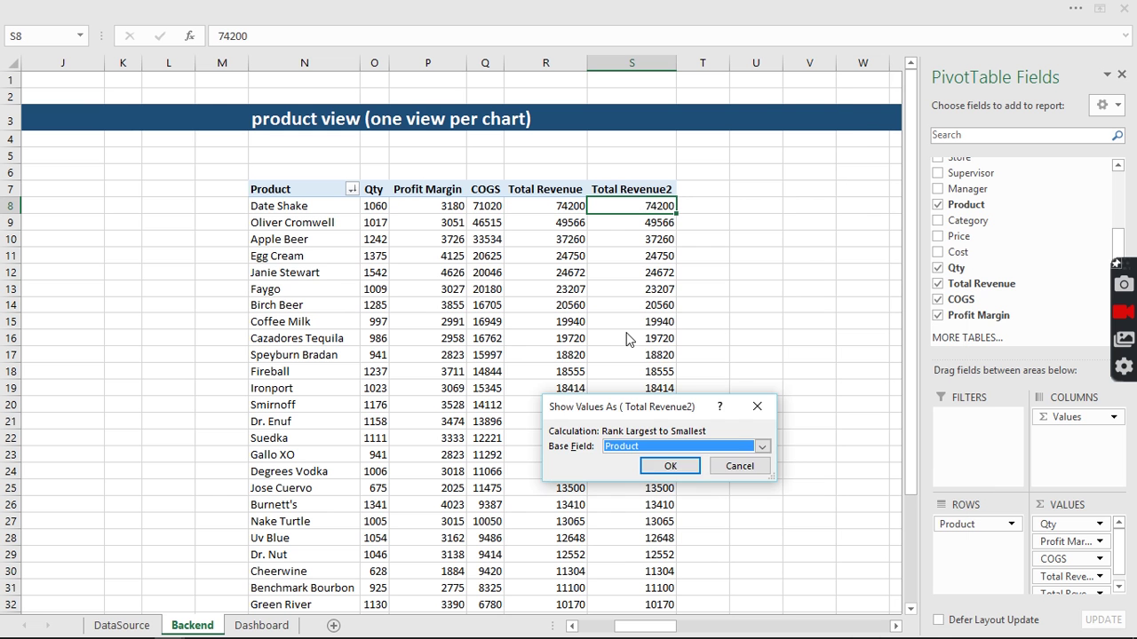
{"action": "left_click", "coordinate": [668, 466]}
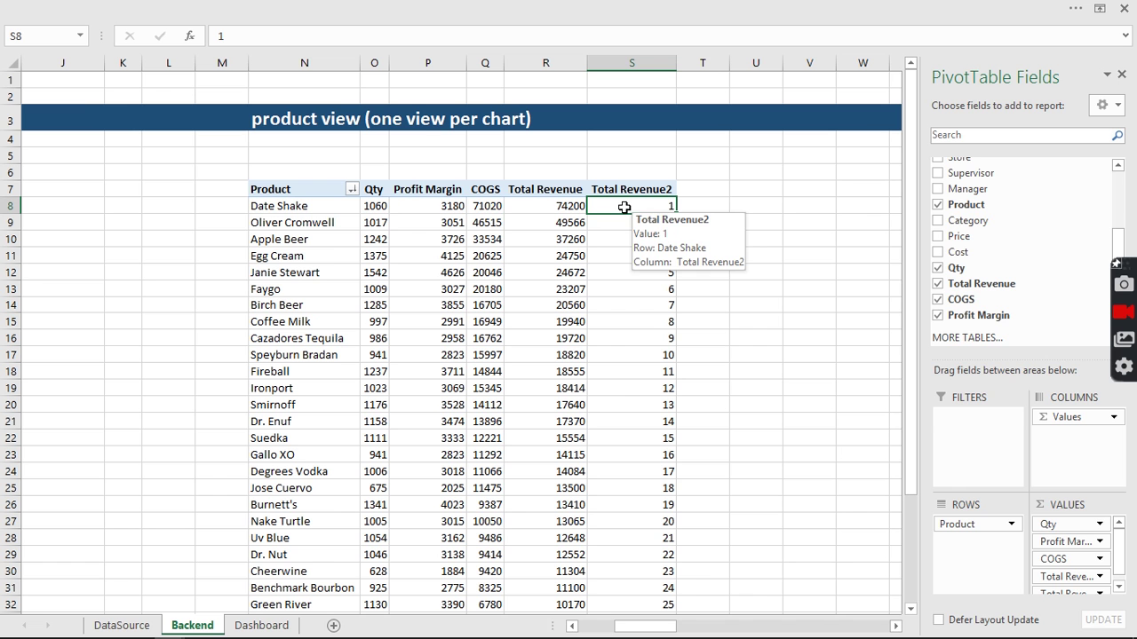
Enter the header Status in cell T7 beside the PivotTable.
{"action": "left_click", "coordinate": [694, 190]}
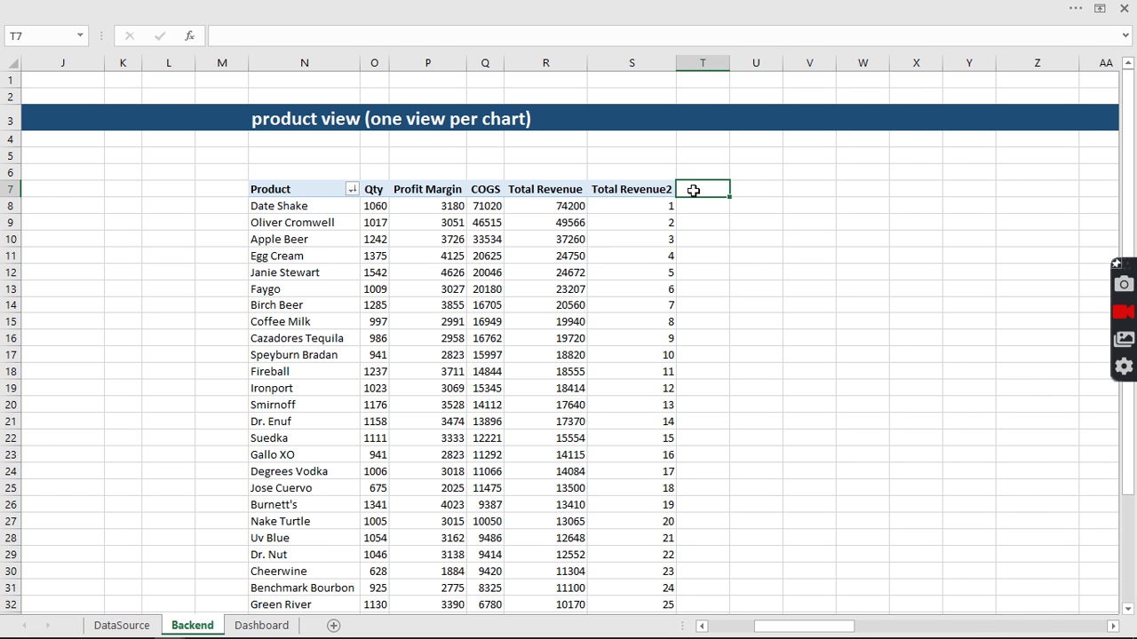
{"action": "type", "text": "Status"}
{"action": "key", "text": "Return"}
{"action": "type", "text": "="}
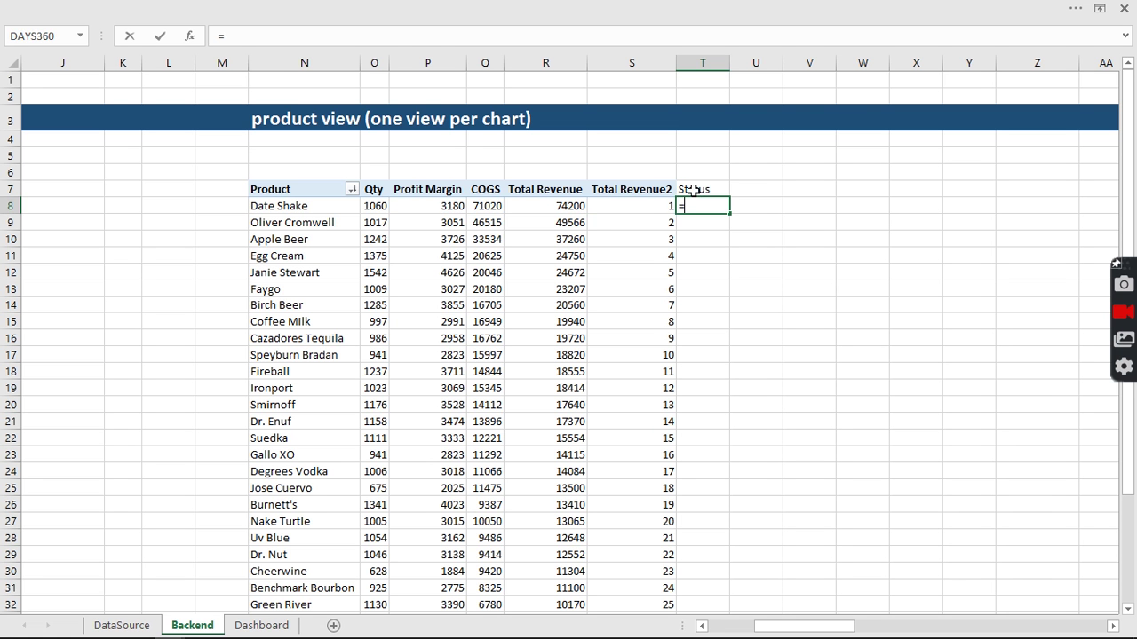
{"action": "type", "text": "if"}
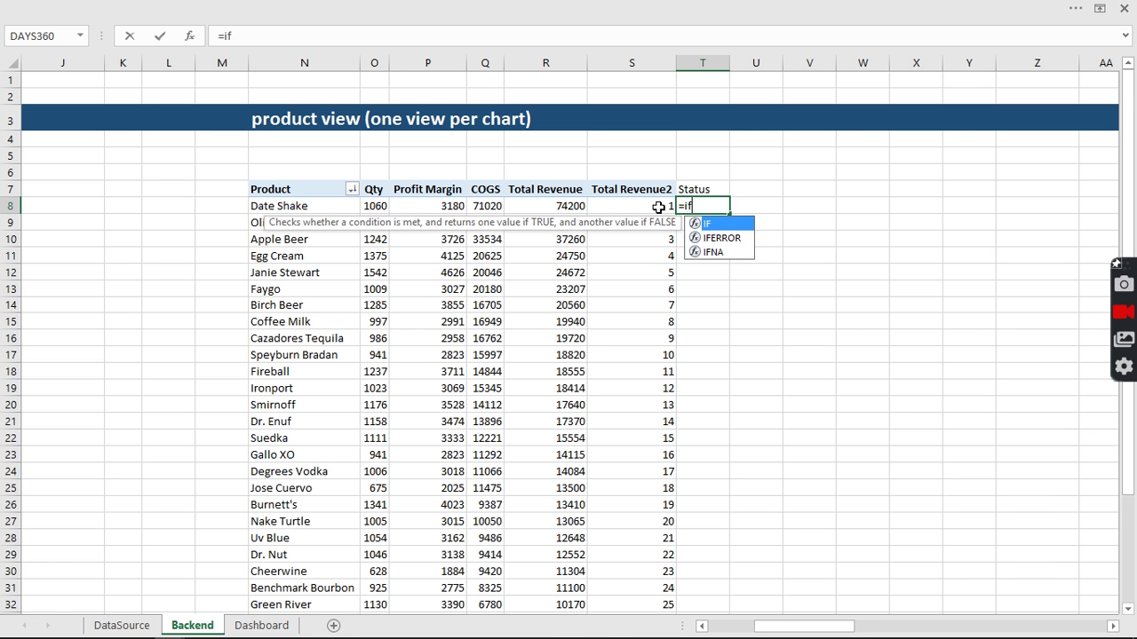
{"action": "left_click", "coordinate": [659, 207]}
Start the status formula in T8 with an IF test that returns "Top Product" when S8<=10.
{"action": "left_click", "coordinate": [711, 206]}
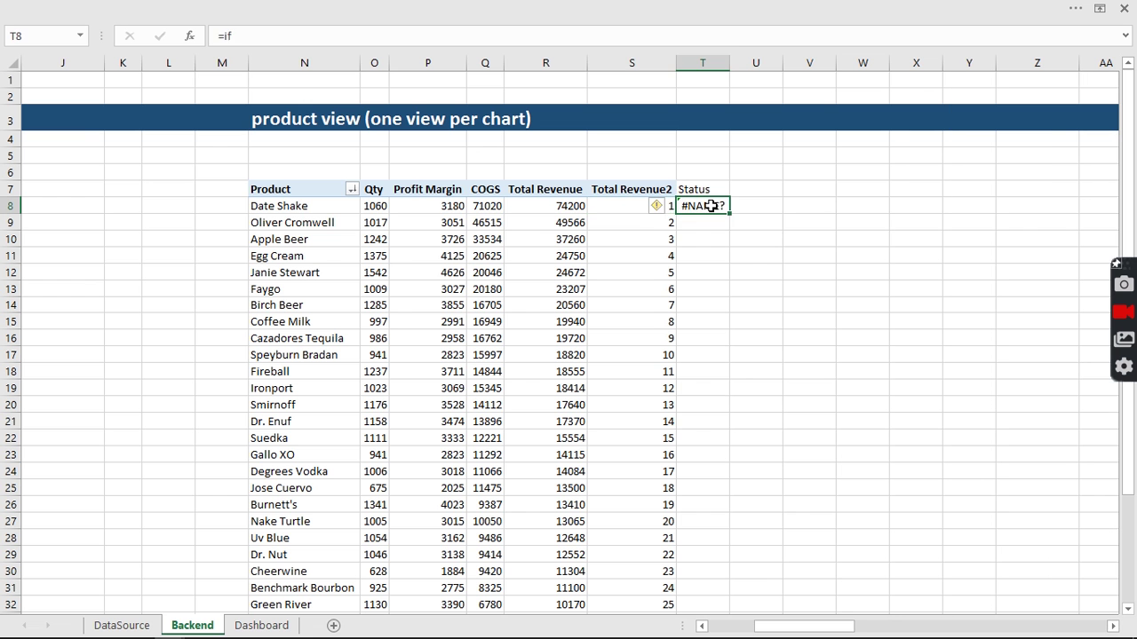
{"action": "type", "text": "=IF("}
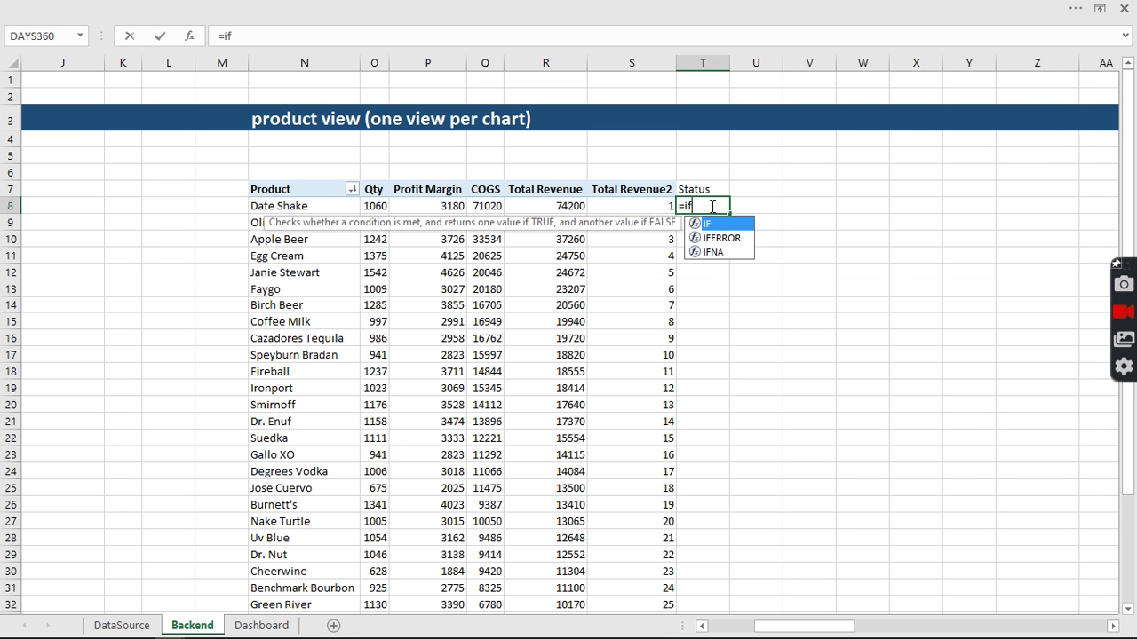
{"action": "left_click", "coordinate": [666, 205]}
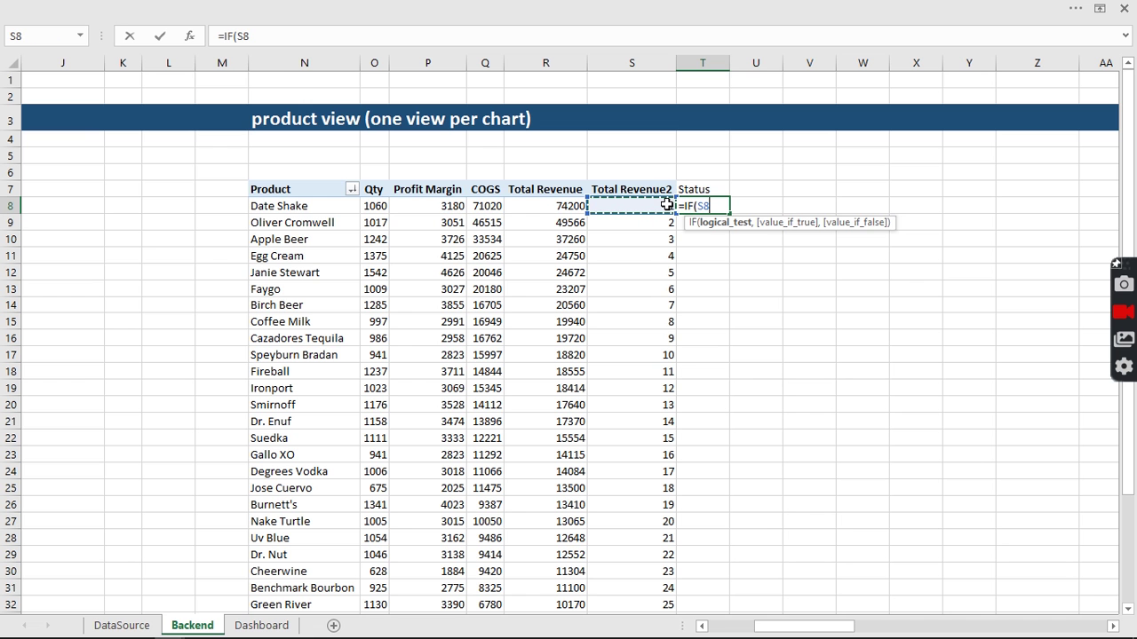
{"action": "type", "text": "<=10,"}
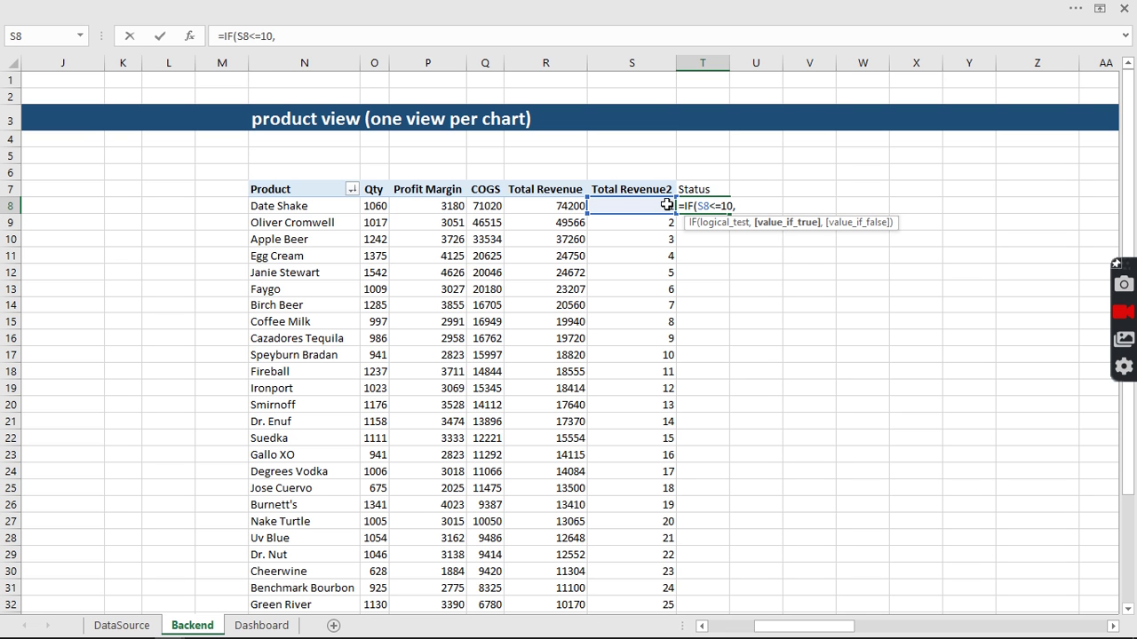
{"action": "type", "text": "\"Top Product"}
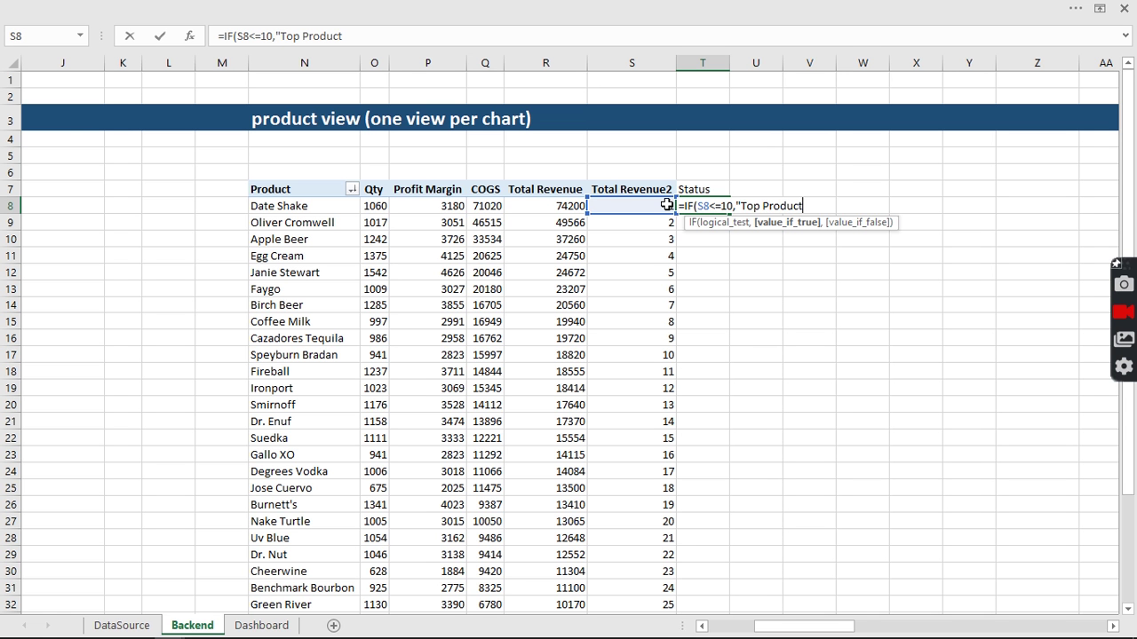
Complete the T8 formula with a nested IF returning "2nd Selling Product" when S8<=21 and "Average" otherwise.
{"action": "type", "text": "\",if"}
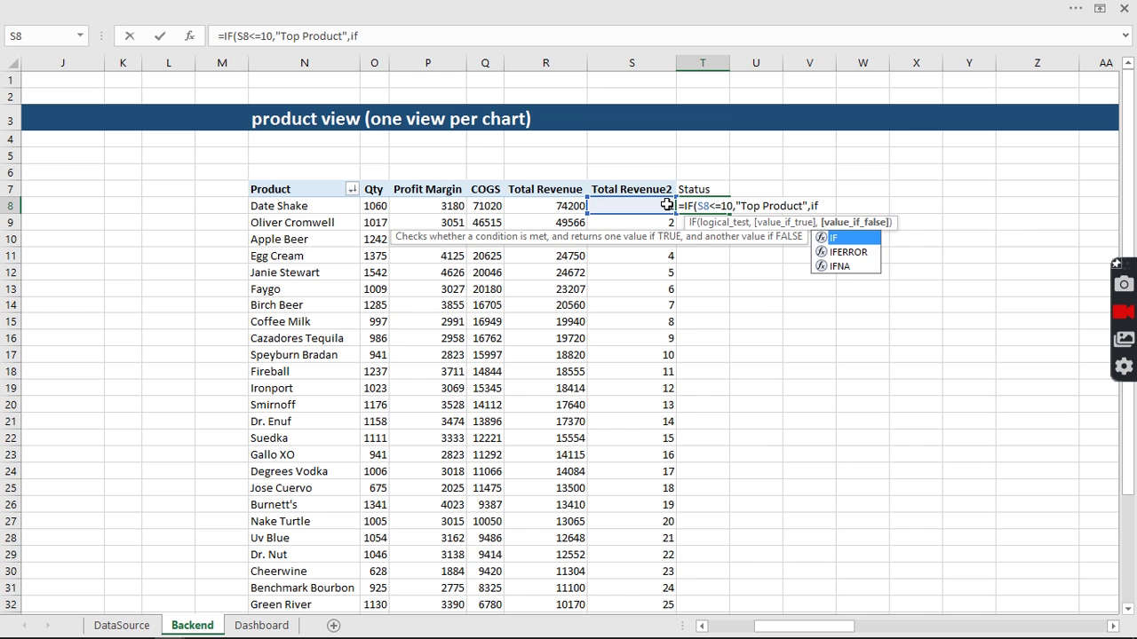
{"action": "key", "text": "Tab"}
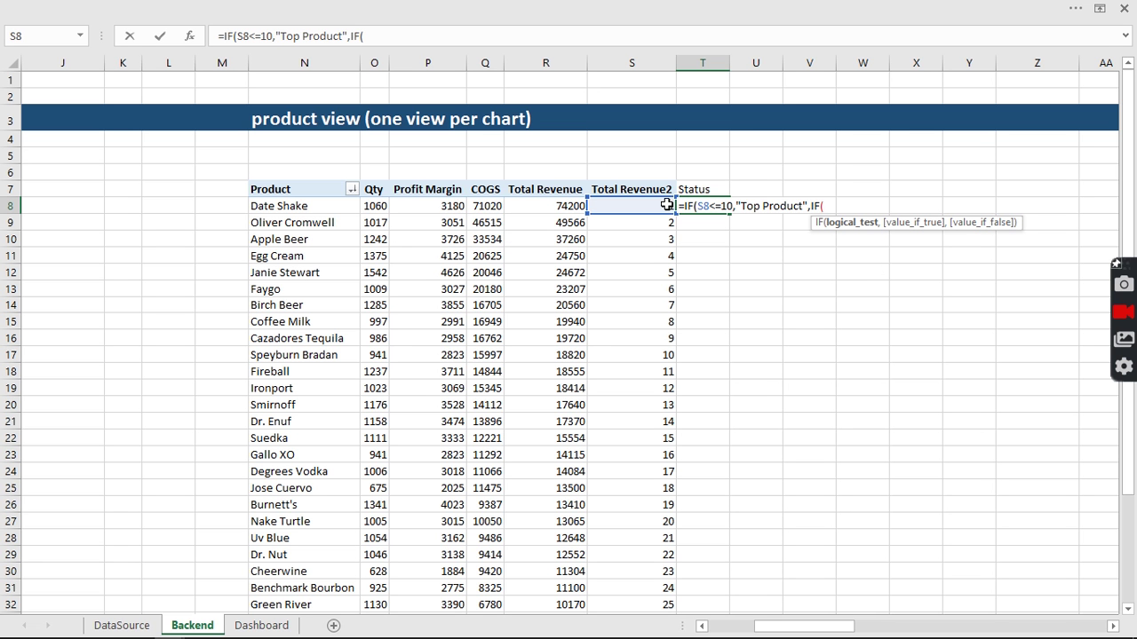
{"action": "left_click", "coordinate": [666, 206]}
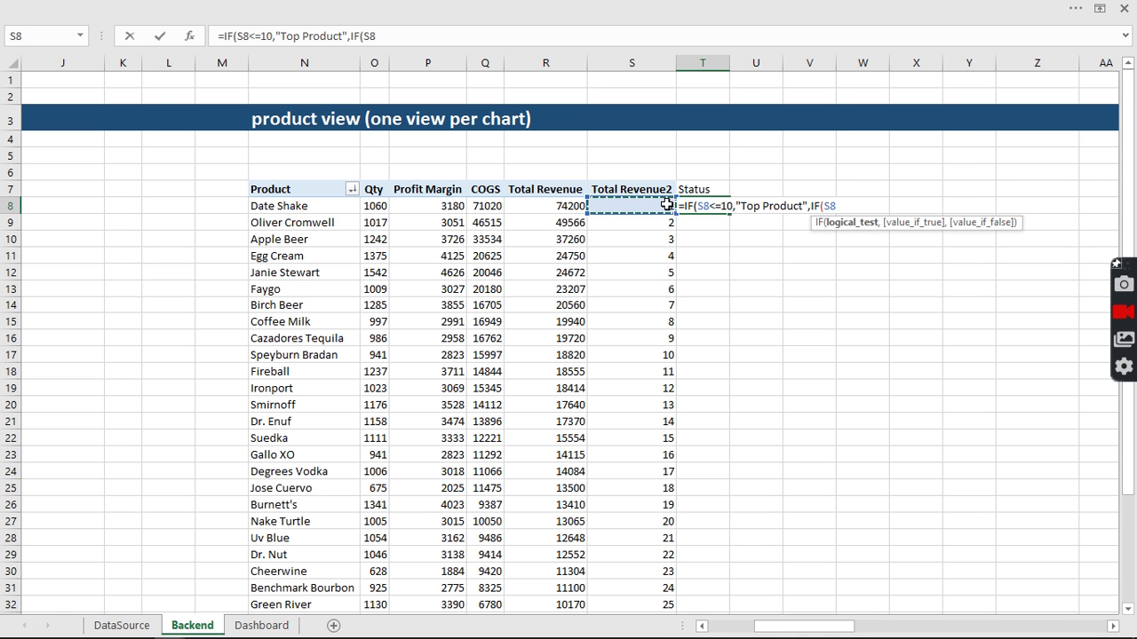
{"action": "type", "text": "<=21"}
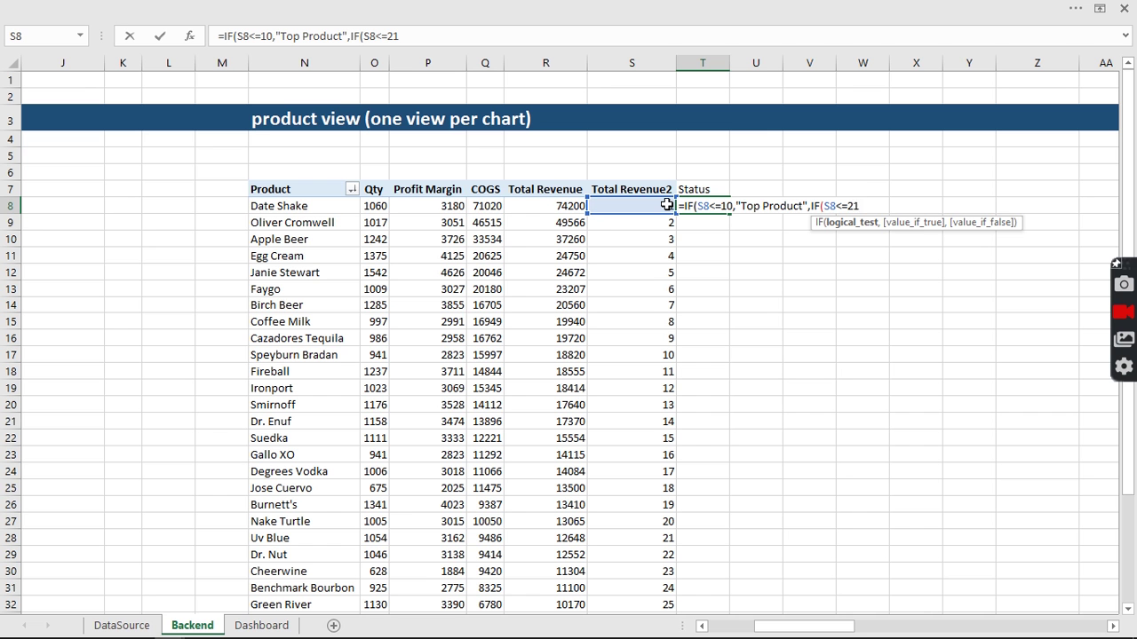
{"action": "type", "text": ","}
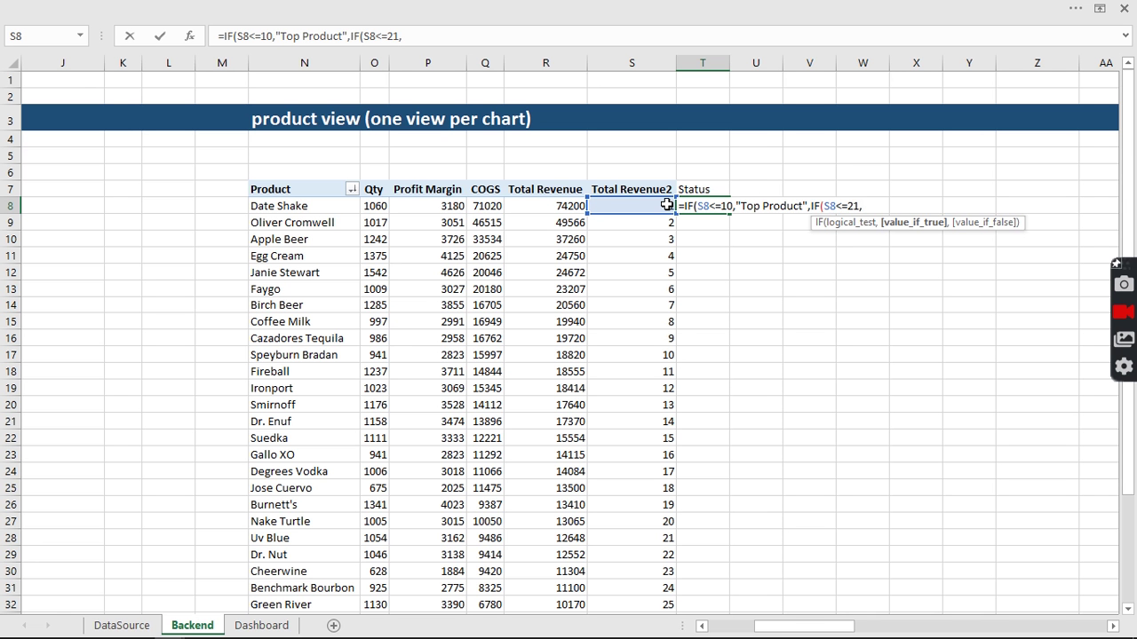
{"action": "type", "text": "\"2nd"}
{"action": "type", "text": "Selling"}
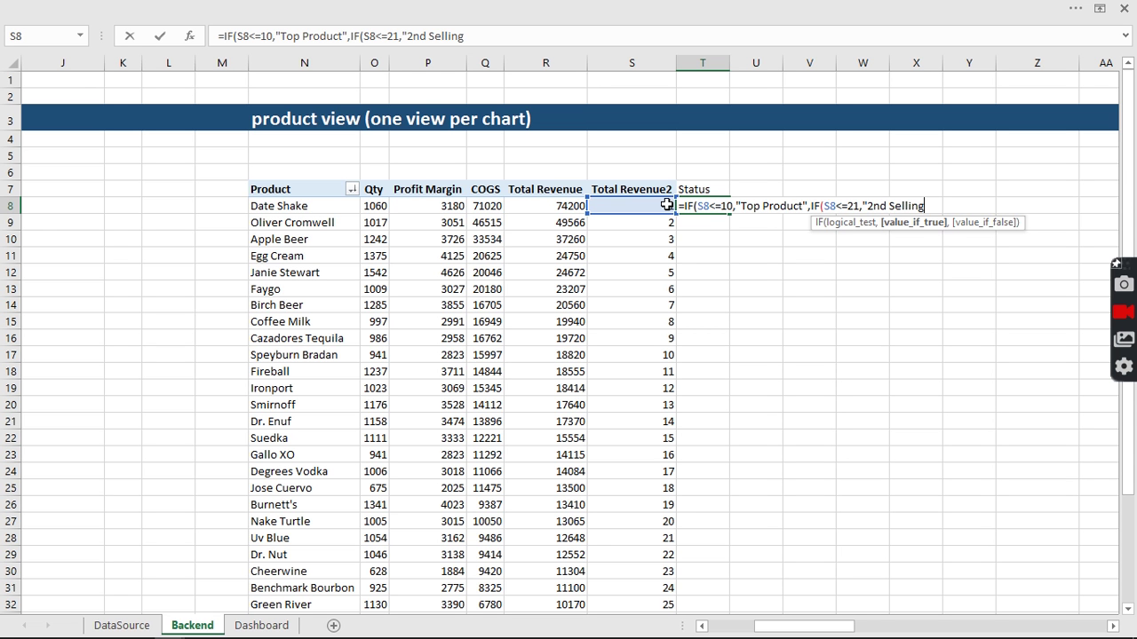
{"action": "type", "text": " Product\","}
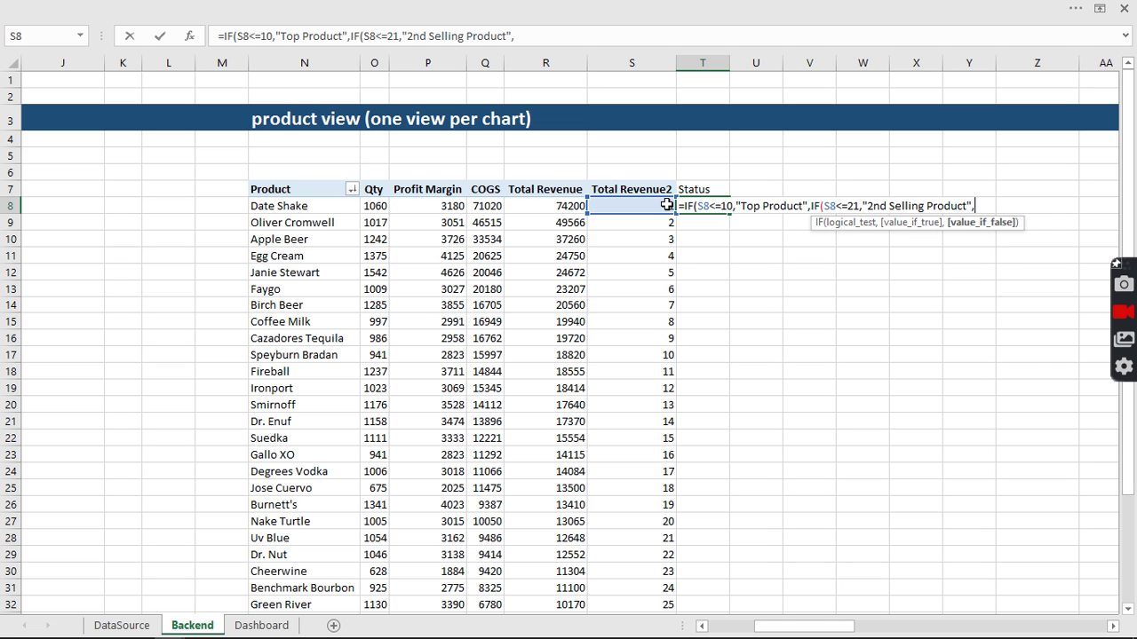
{"action": "type", "text": "A"}
{"action": "key", "text": "BackSpace"}
{"action": "type", "text": "\"Average\"))"}
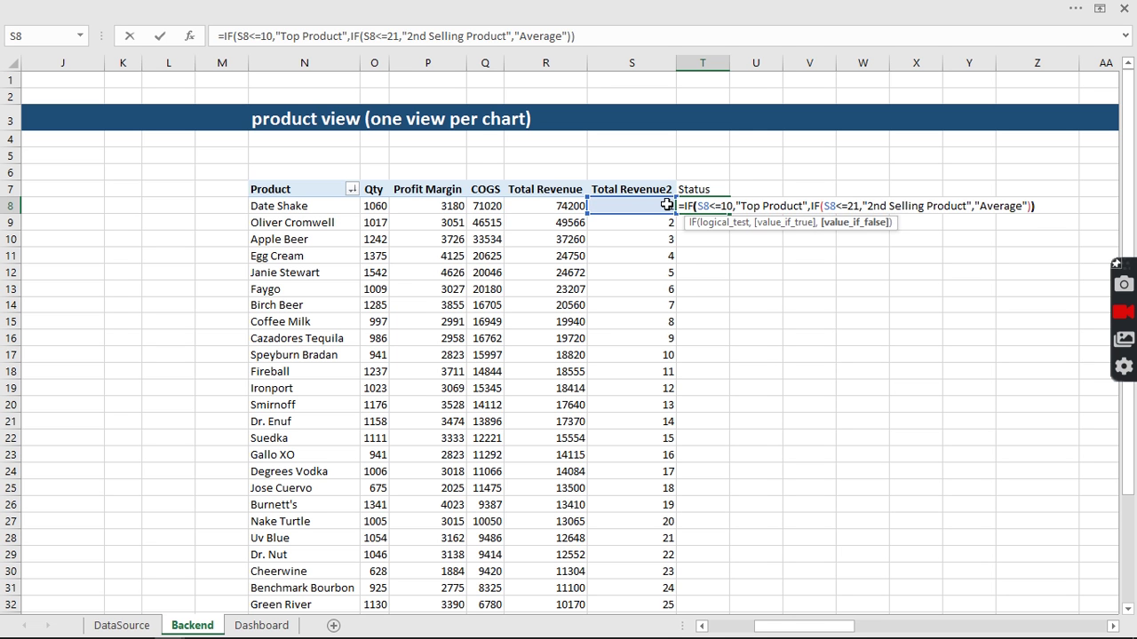
{"action": "key", "text": "Return"}
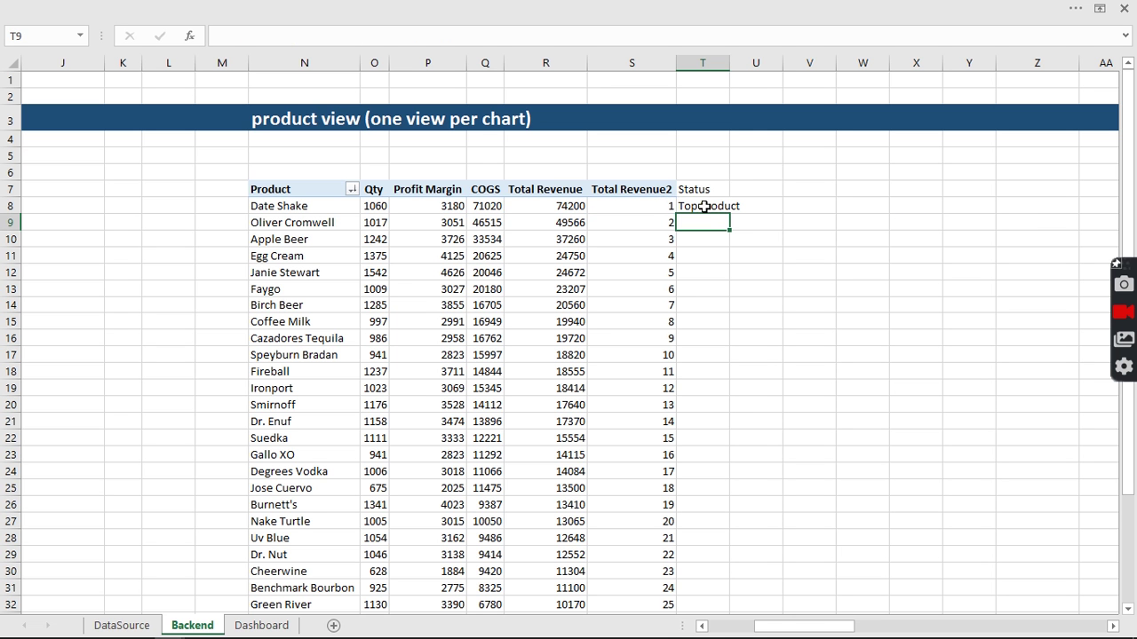
Fill the T8 status formula down the Status column for all PivotTable products and review the assigned categories.
{"action": "left_click", "coordinate": [704, 206]}
{"action": "double_click", "coordinate": [729, 213]}
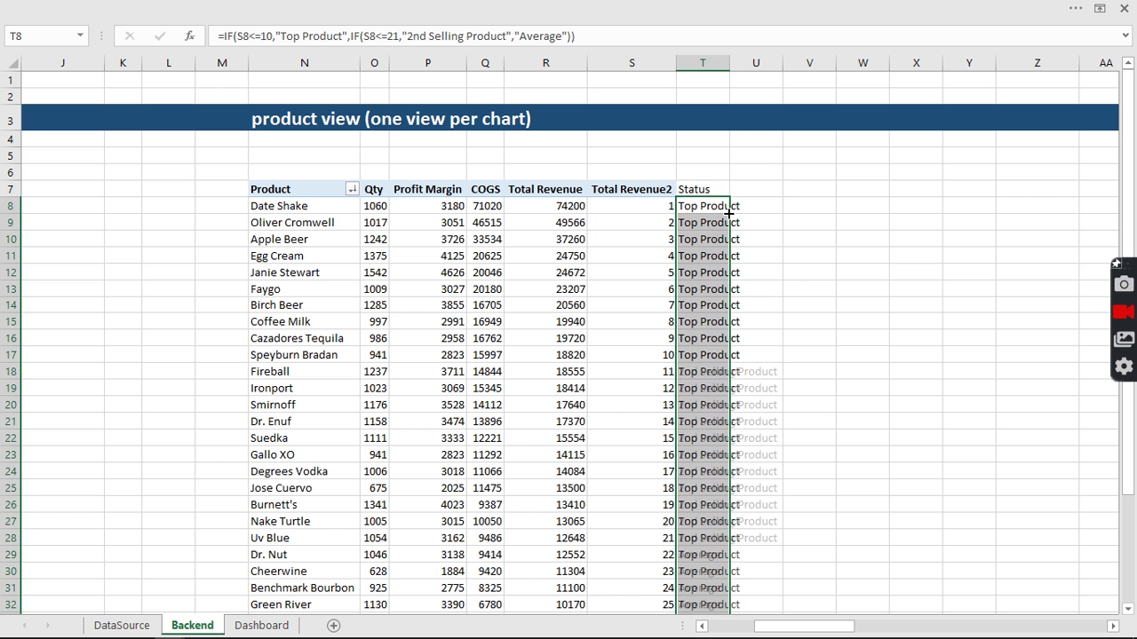
{"action": "left_click_drag", "start_coordinate": [701, 356], "coordinate": [702, 210]}
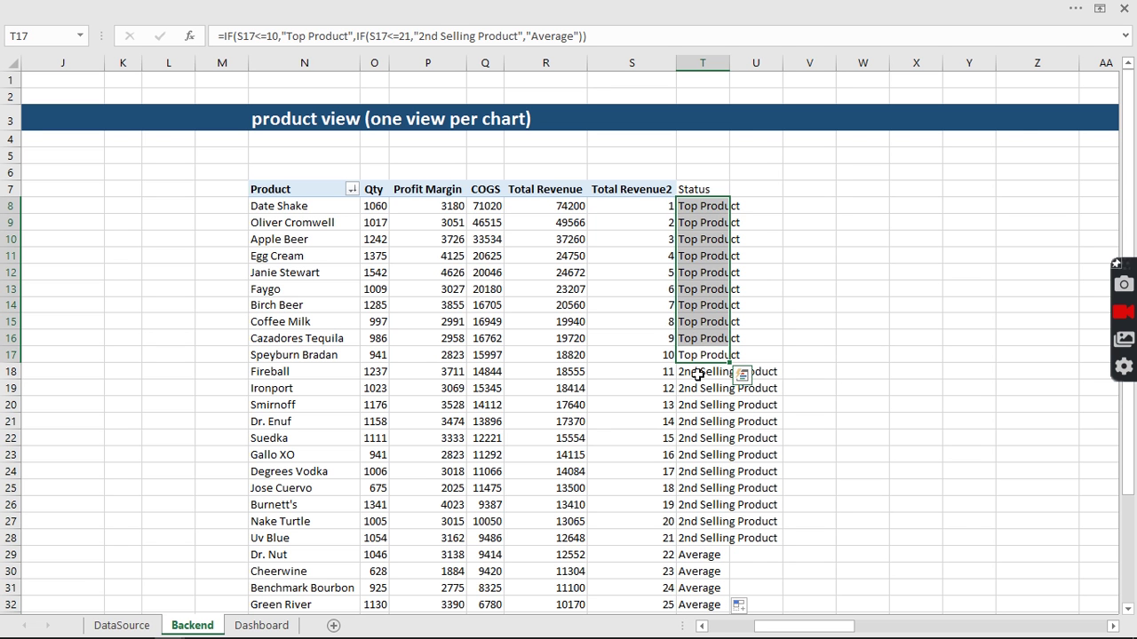
{"action": "left_click_drag", "start_coordinate": [698, 374], "coordinate": [702, 206]}
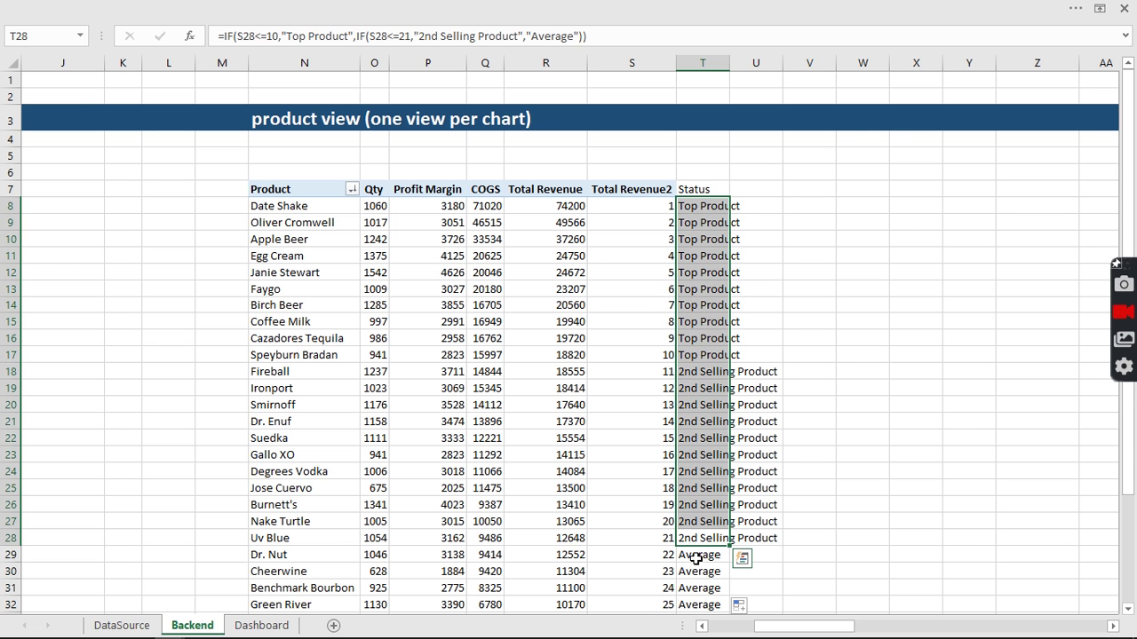
{"action": "left_click_drag", "start_coordinate": [696, 558], "coordinate": [694, 587]}
{"action": "left_click", "coordinate": [702, 374]}
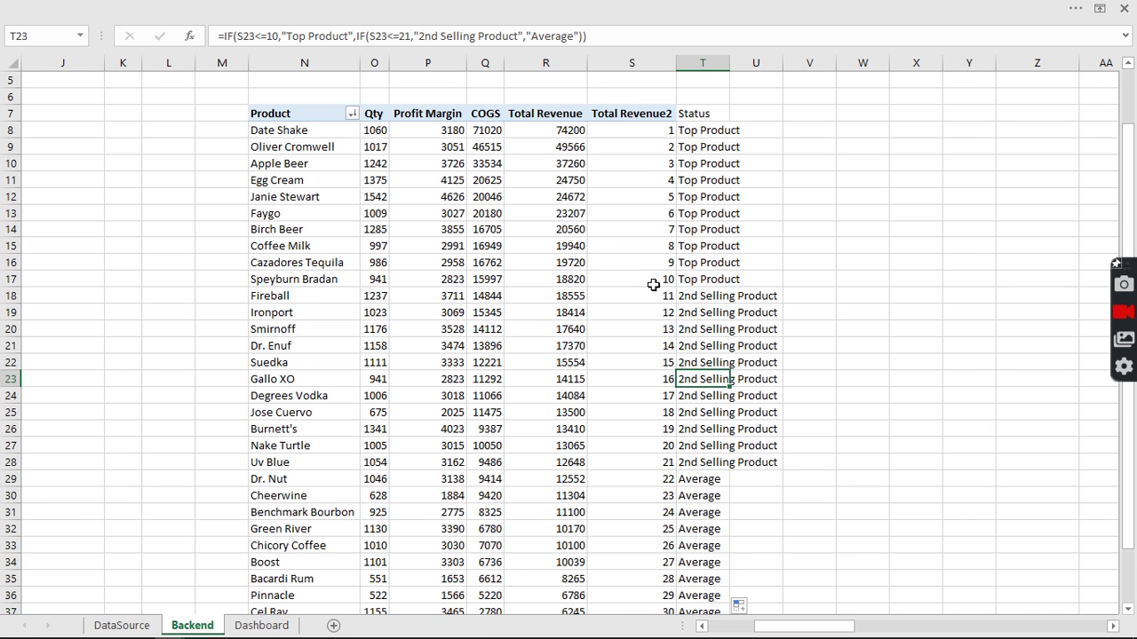
Copy the header row N7:T7, from Product to Status, and paste it as values starting in cell X7.
{"action": "left_click", "coordinate": [374, 113]}
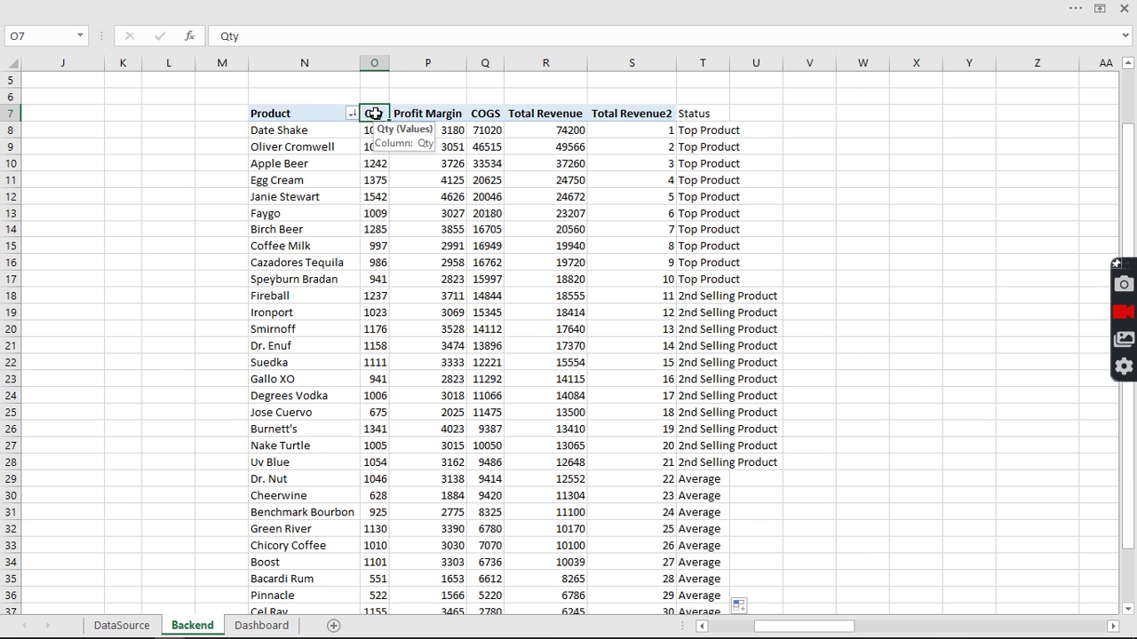
{"action": "left_click_drag", "start_coordinate": [288, 114], "coordinate": [682, 114]}
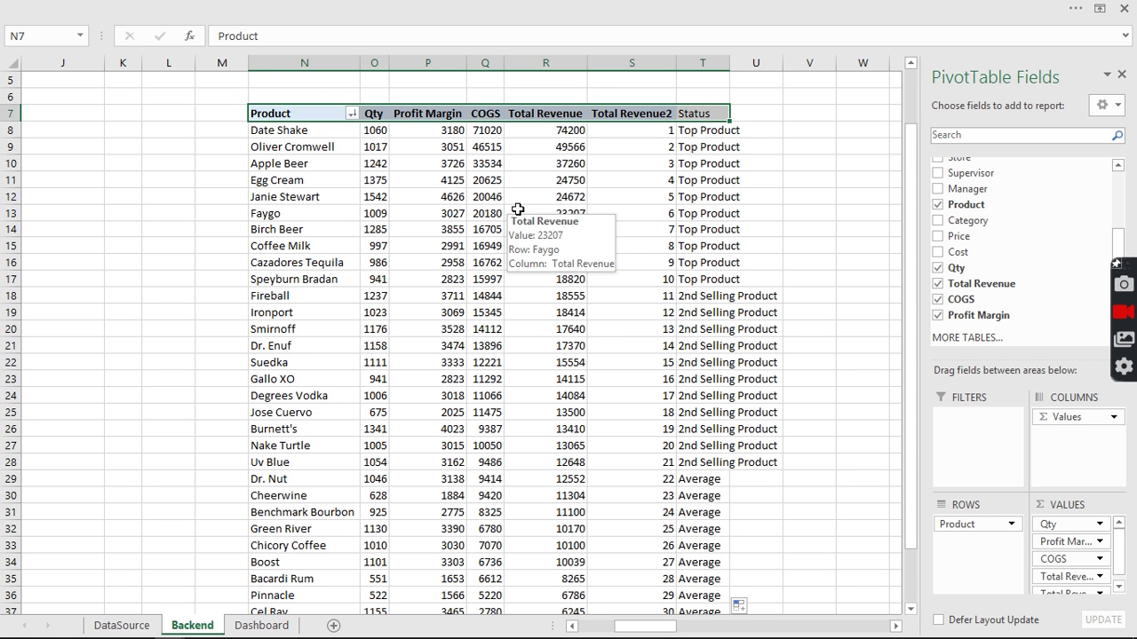
{"action": "key", "text": "ctrl+c"}
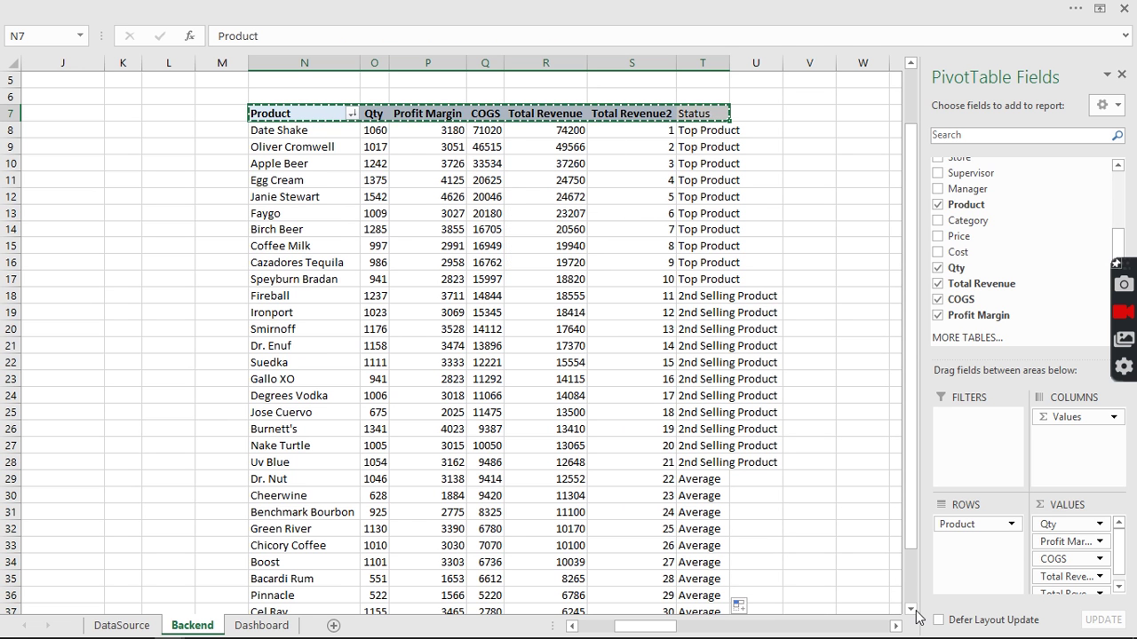
{"action": "scroll", "coordinate": [908, 417], "scroll_direction": "down", "scroll_amount": 1}
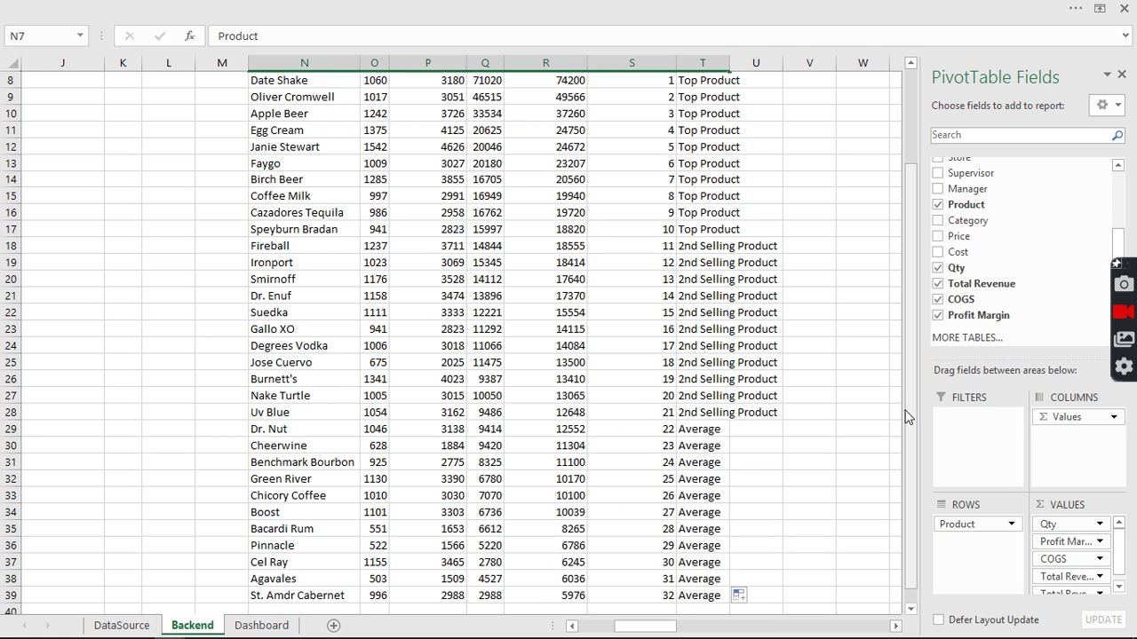
{"action": "scroll", "coordinate": [908, 417], "scroll_direction": "up", "scroll_amount": 3}
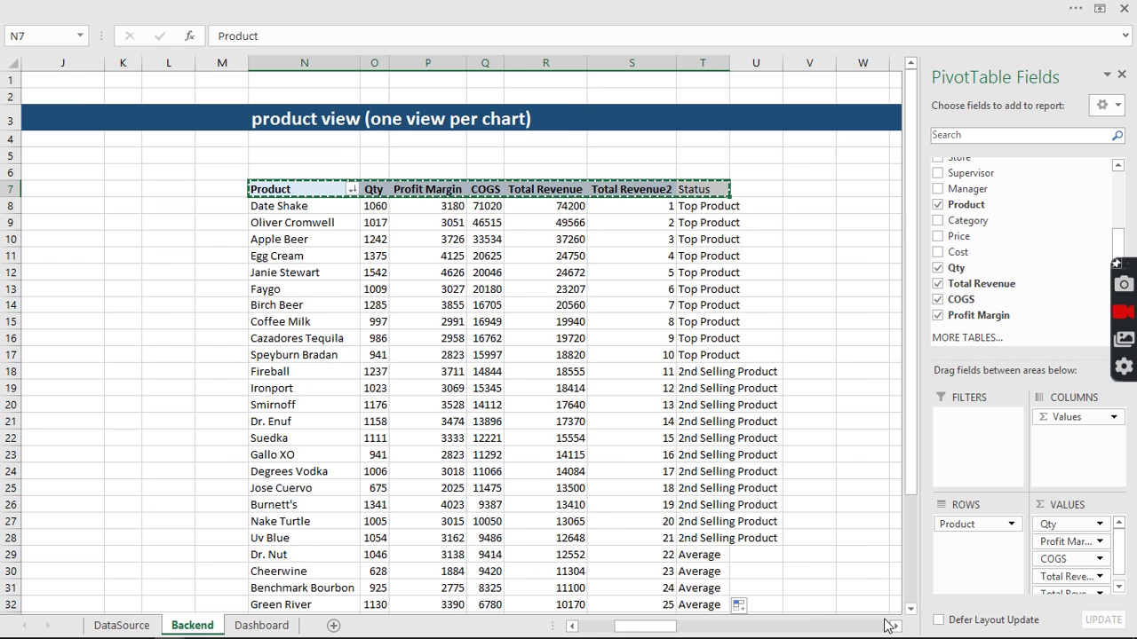
{"action": "left_click", "coordinate": [896, 626]}
{"action": "left_click", "coordinate": [896, 626]}
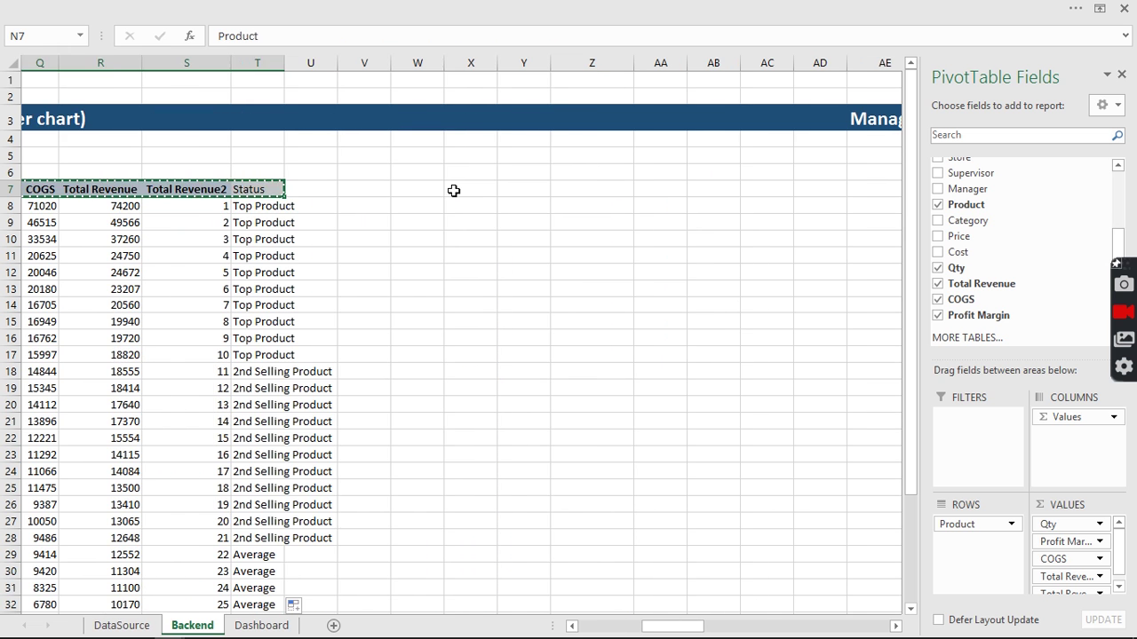
{"action": "left_click", "coordinate": [454, 190]}
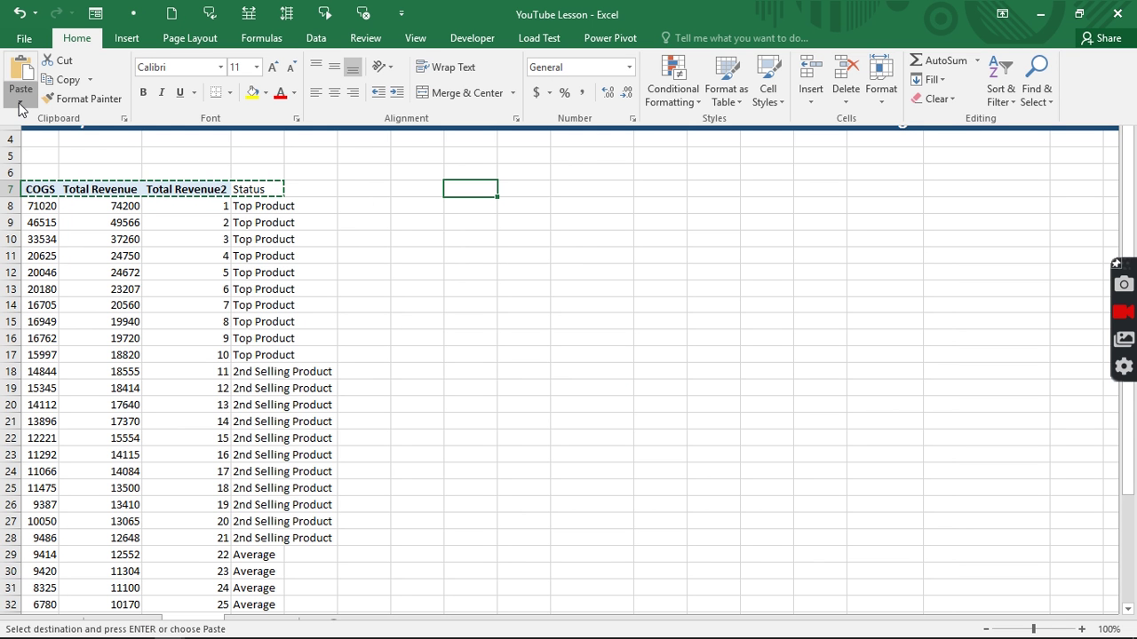
{"action": "left_click", "coordinate": [19, 105]}
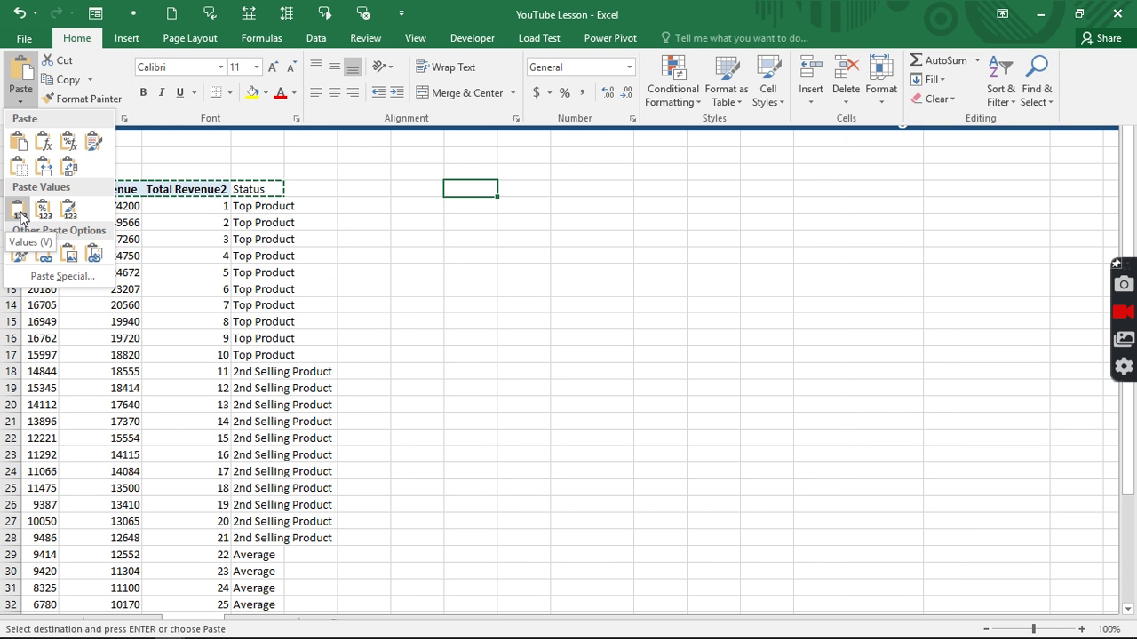
{"action": "left_click", "coordinate": [18, 212]}
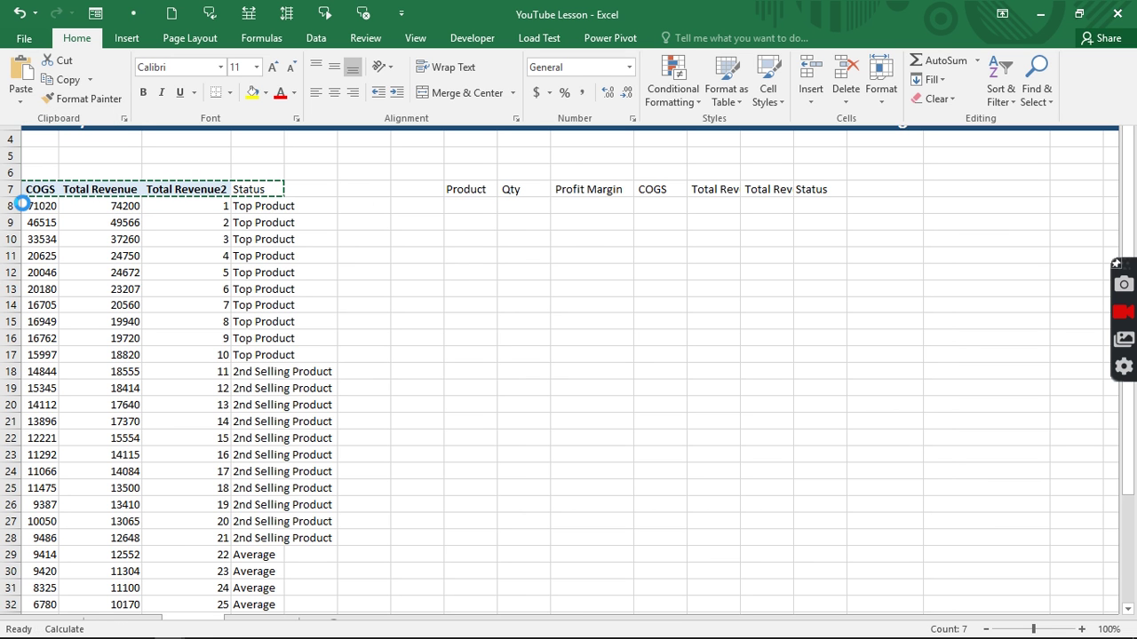
{"action": "left_click", "coordinate": [481, 220]}
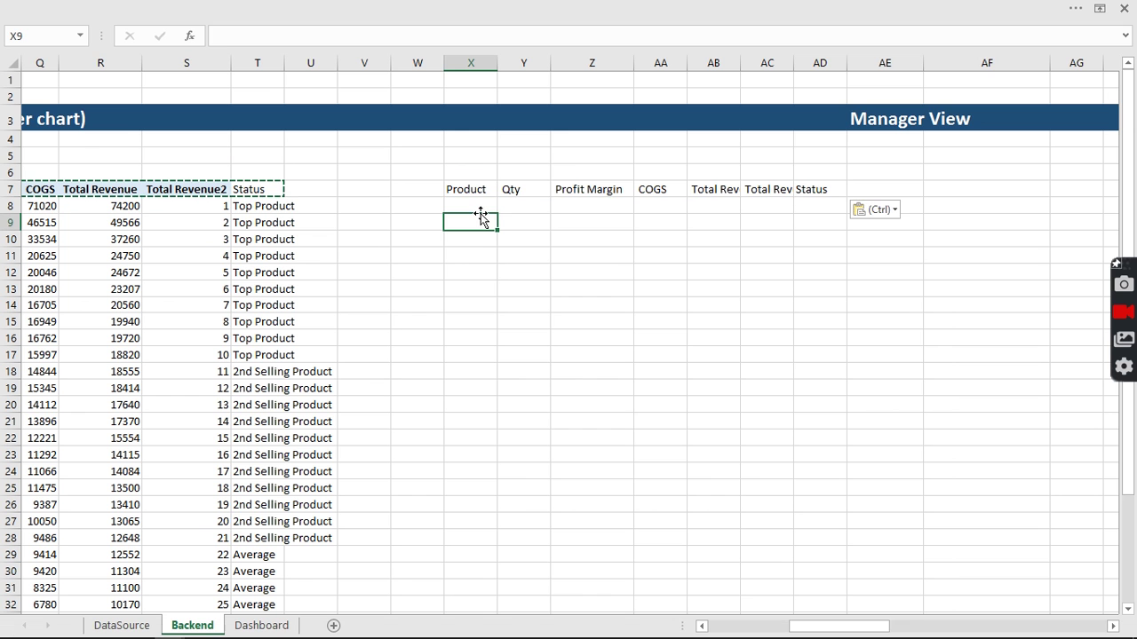
{"action": "key", "text": "Escape"}
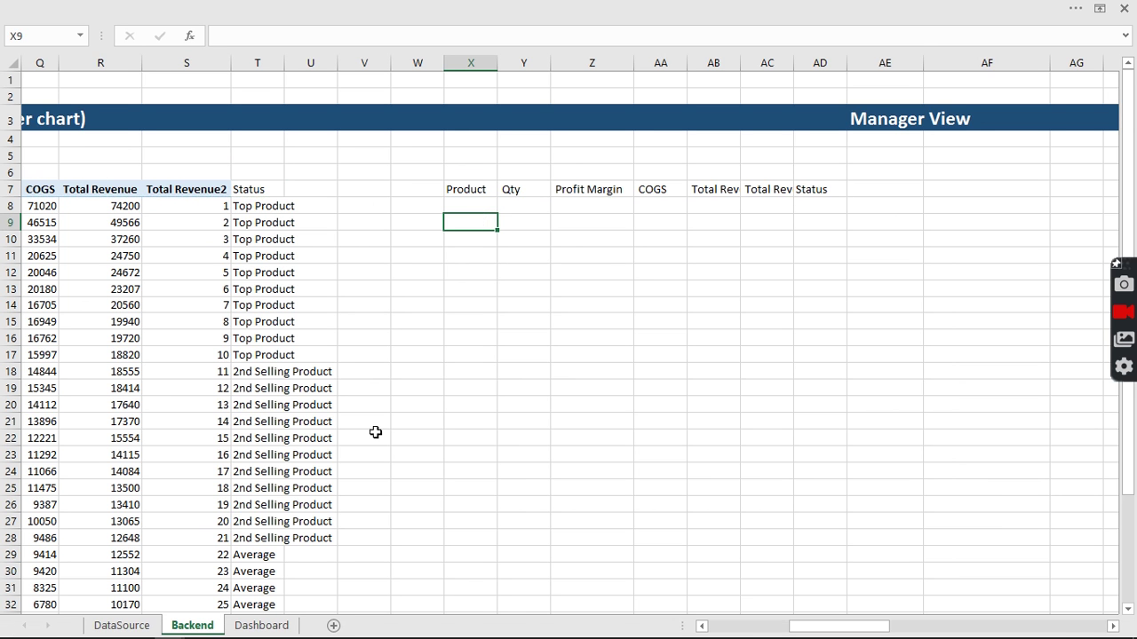
Insert a vertical Scroll Bar form control along the inner left edge of the Dashboard's lower-left panel, spanning about rows 21 to 31.
{"action": "left_click", "coordinate": [261, 625]}
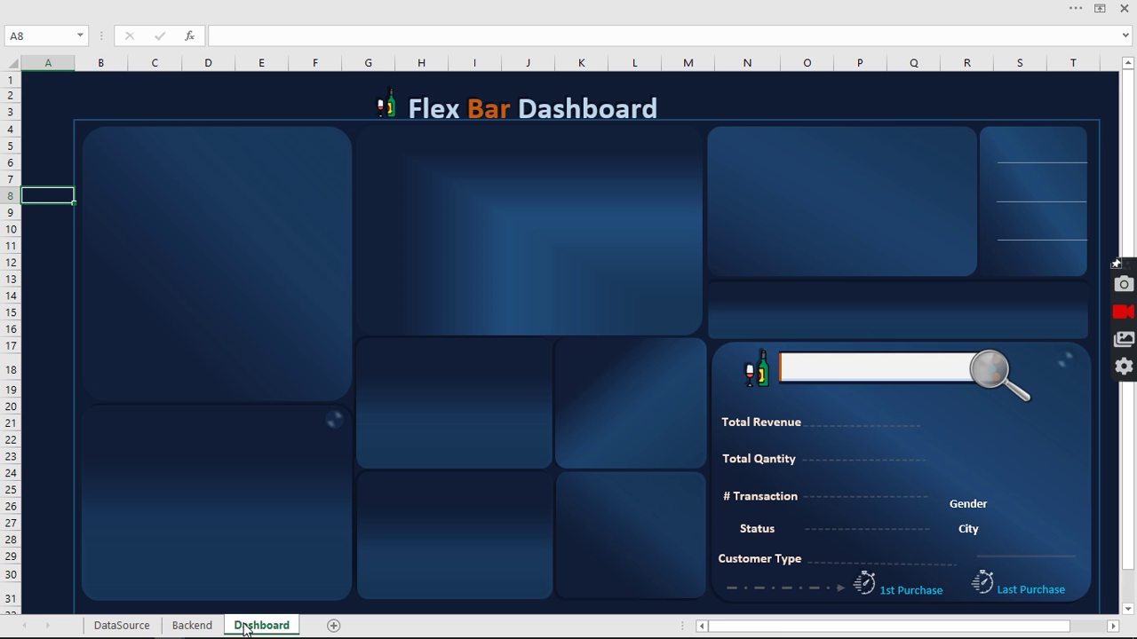
{"action": "left_click", "coordinate": [560, 4]}
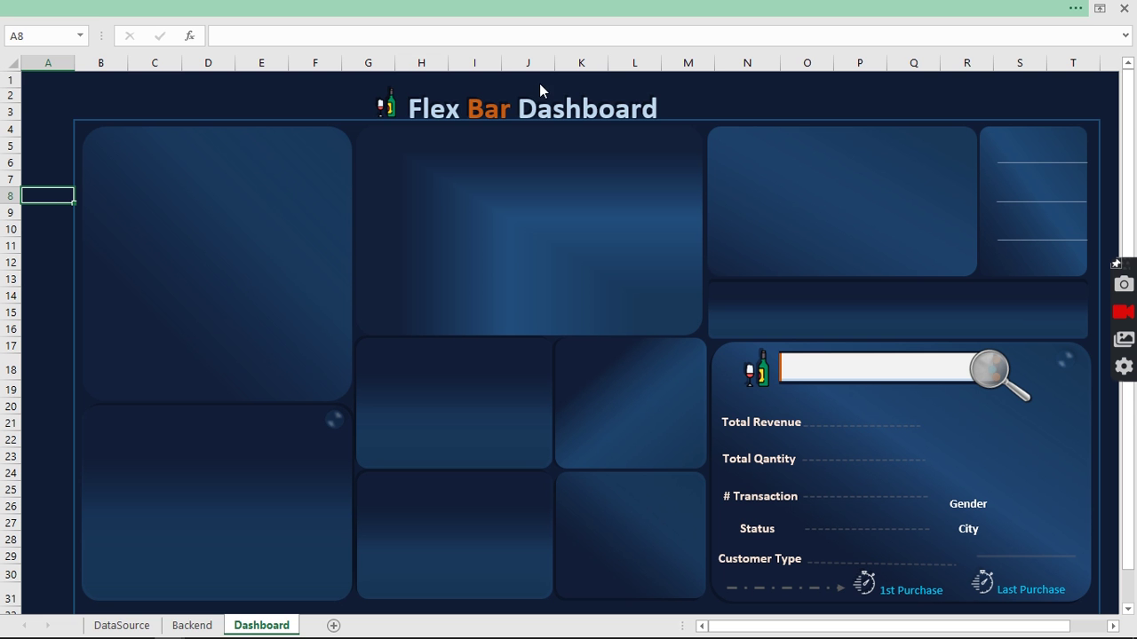
{"action": "left_click", "coordinate": [472, 38]}
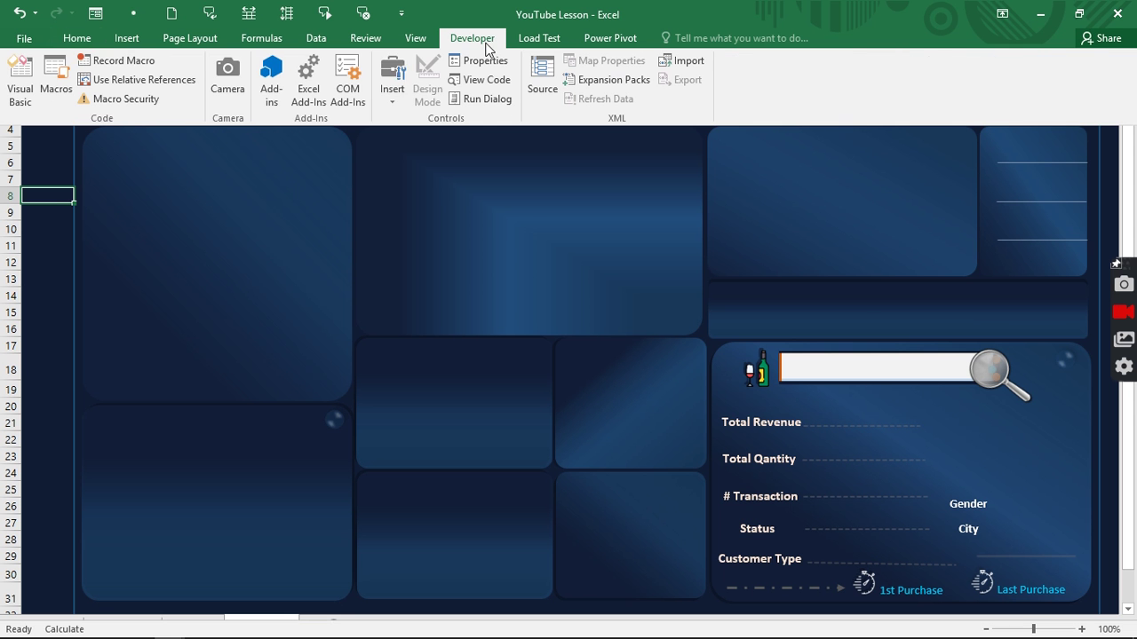
{"action": "left_click", "coordinate": [394, 105]}
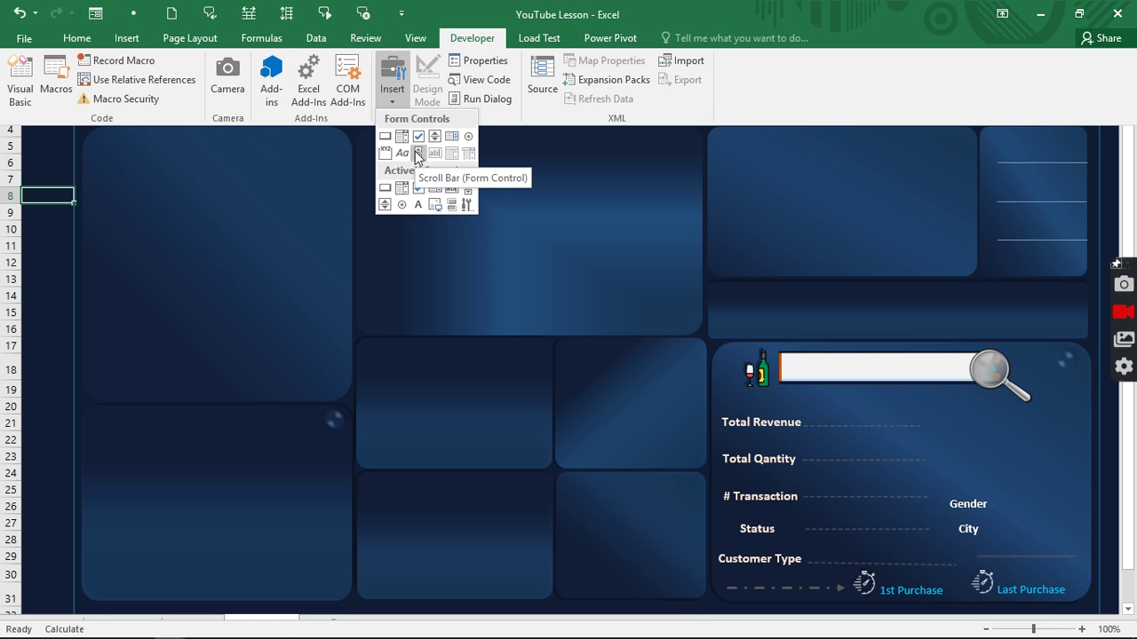
{"action": "left_click", "coordinate": [414, 151]}
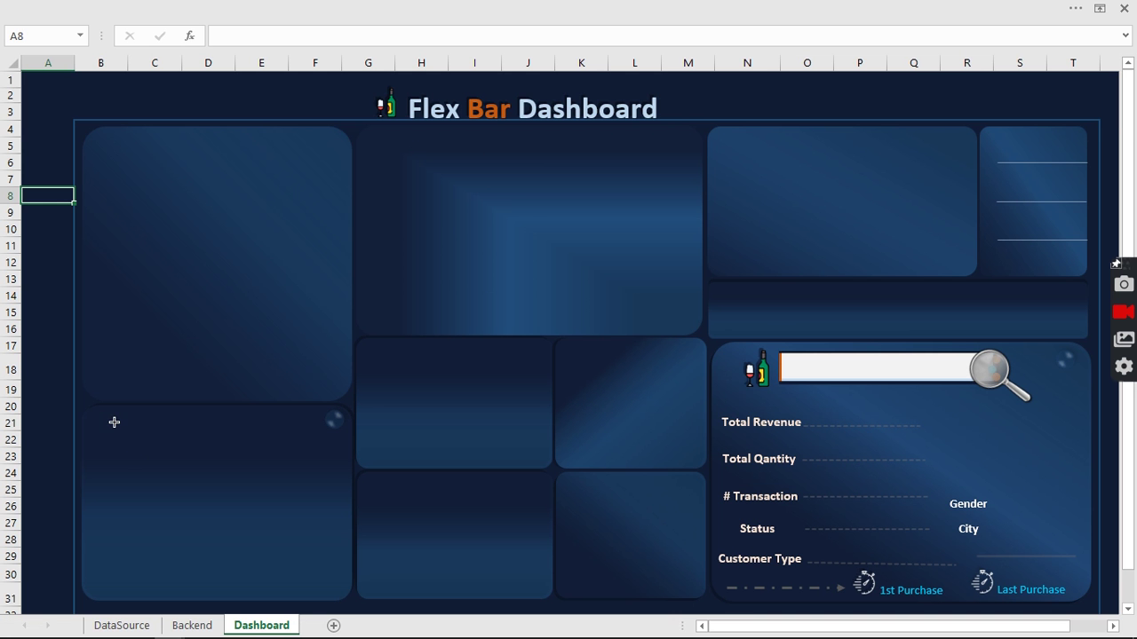
{"action": "left_click_drag", "start_coordinate": [96, 416], "coordinate": [86, 538]}
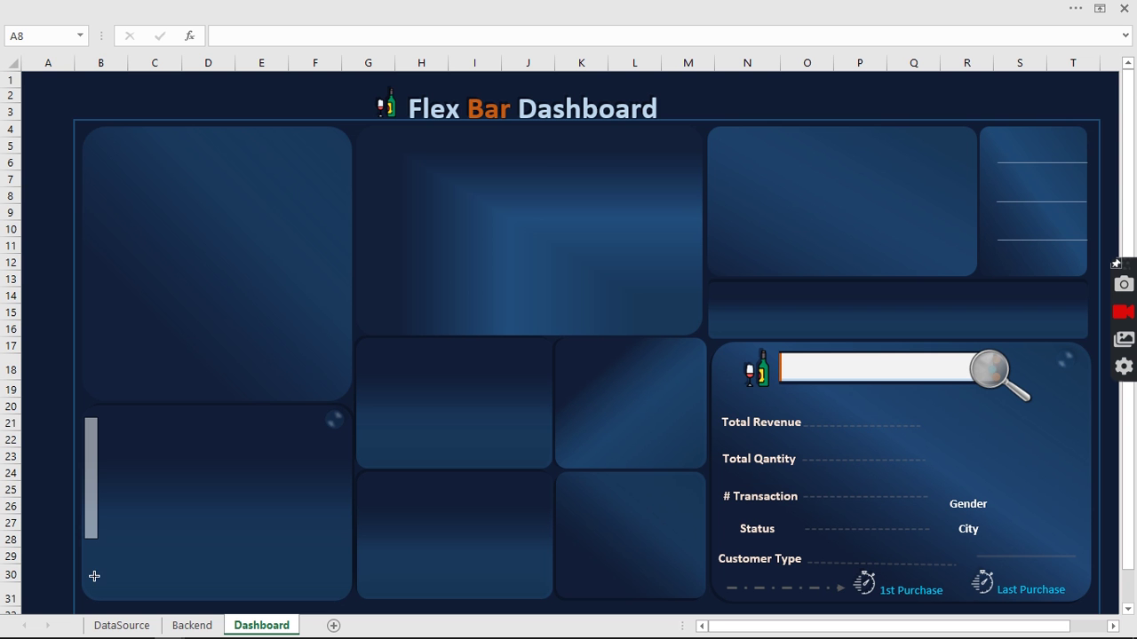
{"action": "mouse_move", "coordinate": [94, 576]}
{"action": "left_mouse_down"}
{"action": "mouse_move", "coordinate": [93, 604]}
{"action": "mouse_move", "coordinate": [97, 593]}
{"action": "left_mouse_up"}
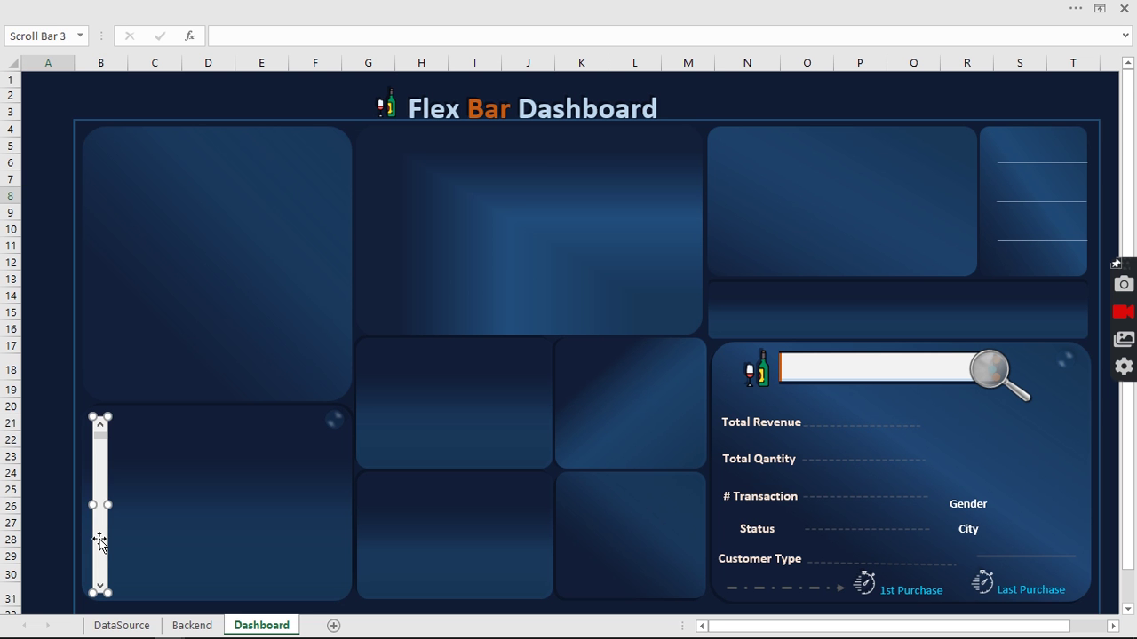
Set the scroll bar's control values to current value 1, minimum 1, maximum 33 and page change 1.
{"action": "right_click", "coordinate": [99, 539]}
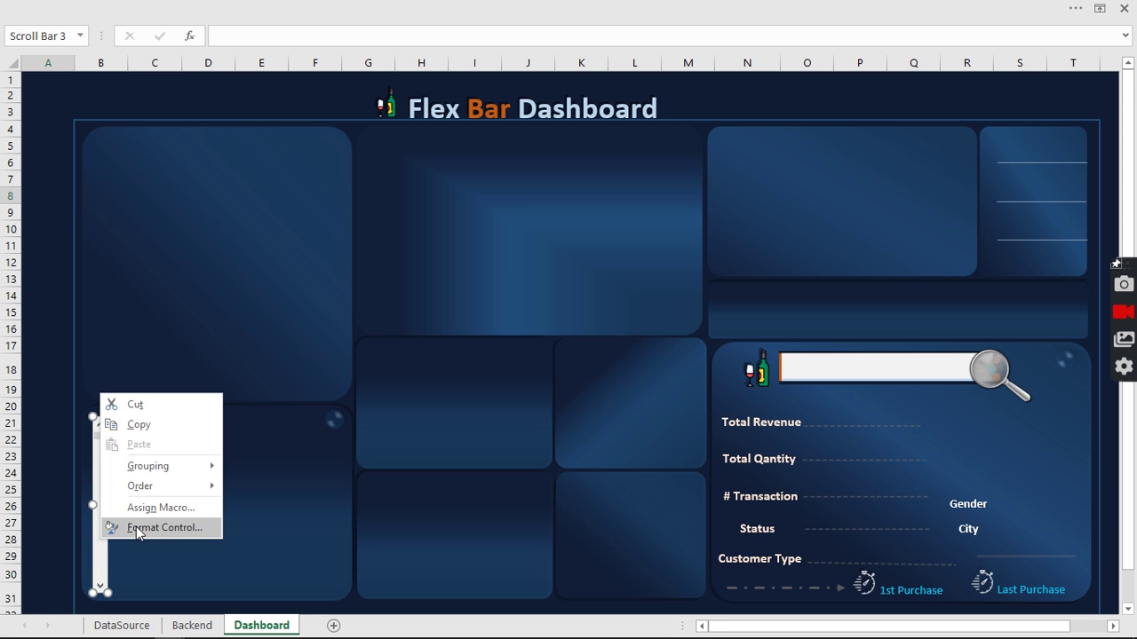
{"action": "left_click", "coordinate": [138, 528]}
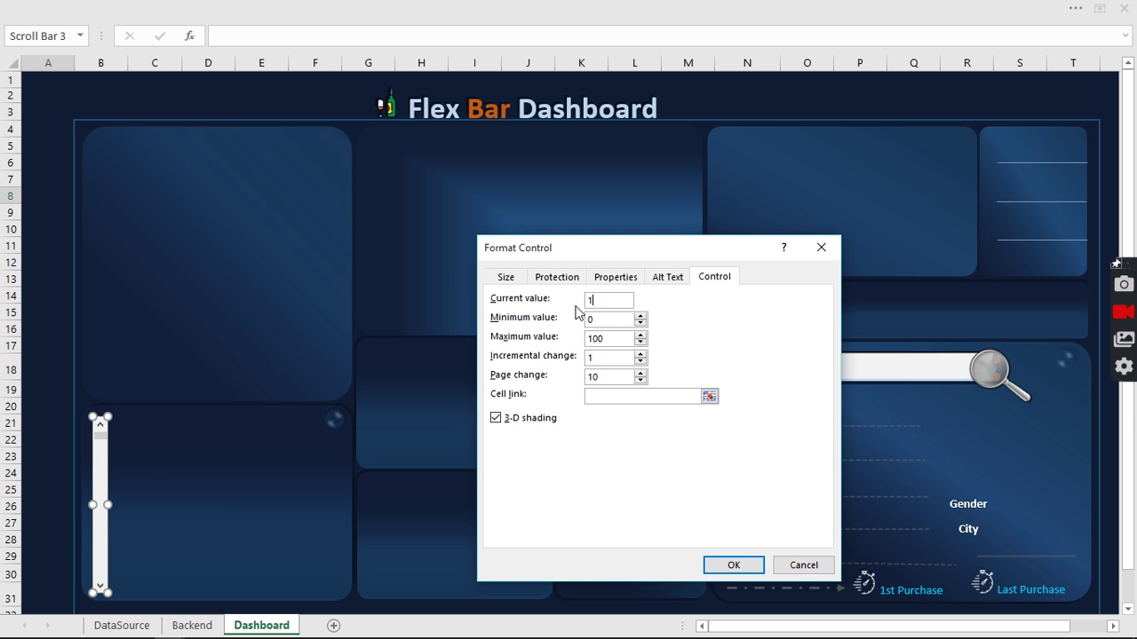
{"action": "type", "text": "1"}
{"action": "mouse_move", "coordinate": [598, 327]}
{"action": "left_mouse_down"}
{"action": "mouse_move", "coordinate": [585, 326]}
{"action": "mouse_move", "coordinate": [601, 346]}
{"action": "mouse_move", "coordinate": [585, 344]}
{"action": "left_mouse_up"}
{"action": "type", "text": "1"}
{"action": "type", "text": "33"}
{"action": "double_click", "coordinate": [591, 381]}
{"action": "type", "text": "1"}
Link the scroll bar to cell X6 on the Backend sheet, apply the control settings and deselect it.
{"action": "left_click", "coordinate": [643, 396]}
{"action": "left_click", "coordinate": [190, 626]}
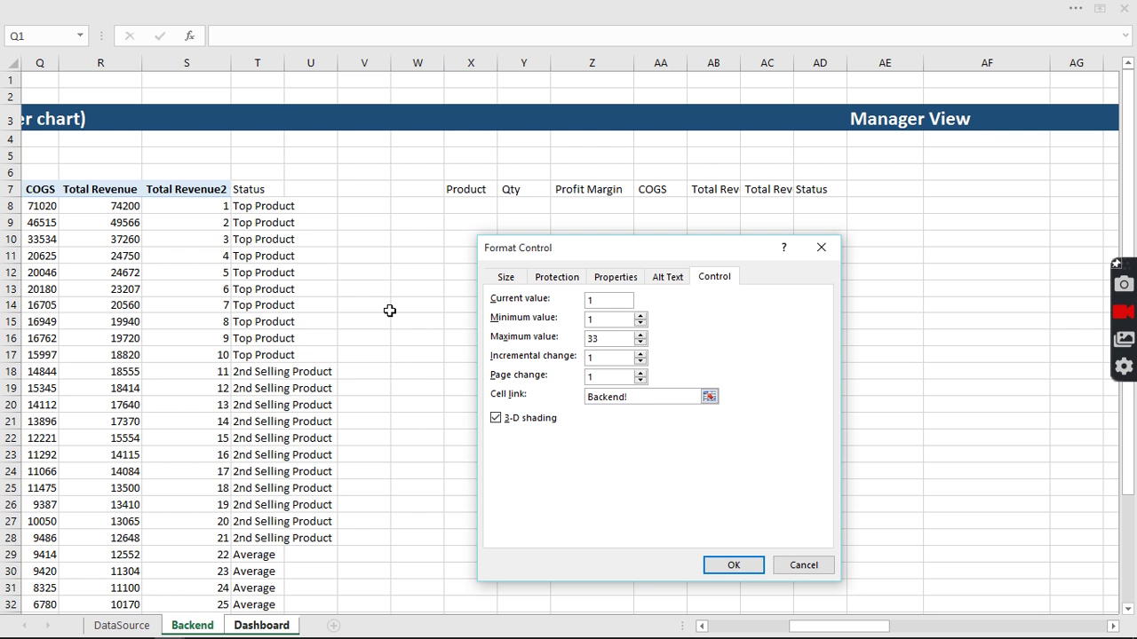
{"action": "left_click", "coordinate": [476, 170]}
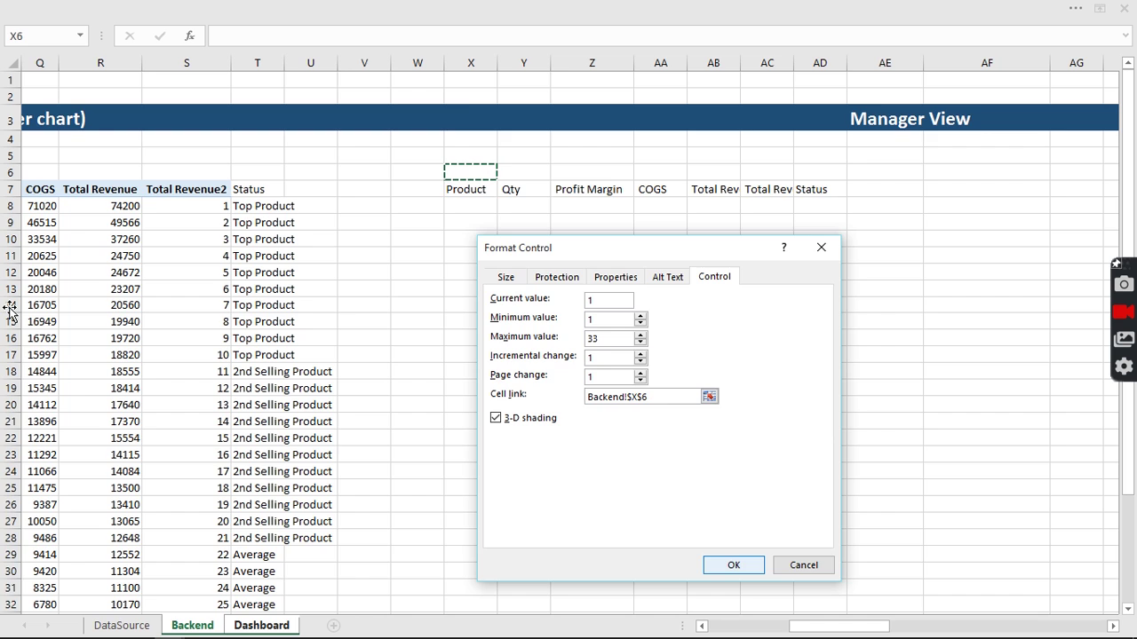
{"action": "key", "text": "Return"}
{"action": "left_click", "coordinate": [37, 294]}
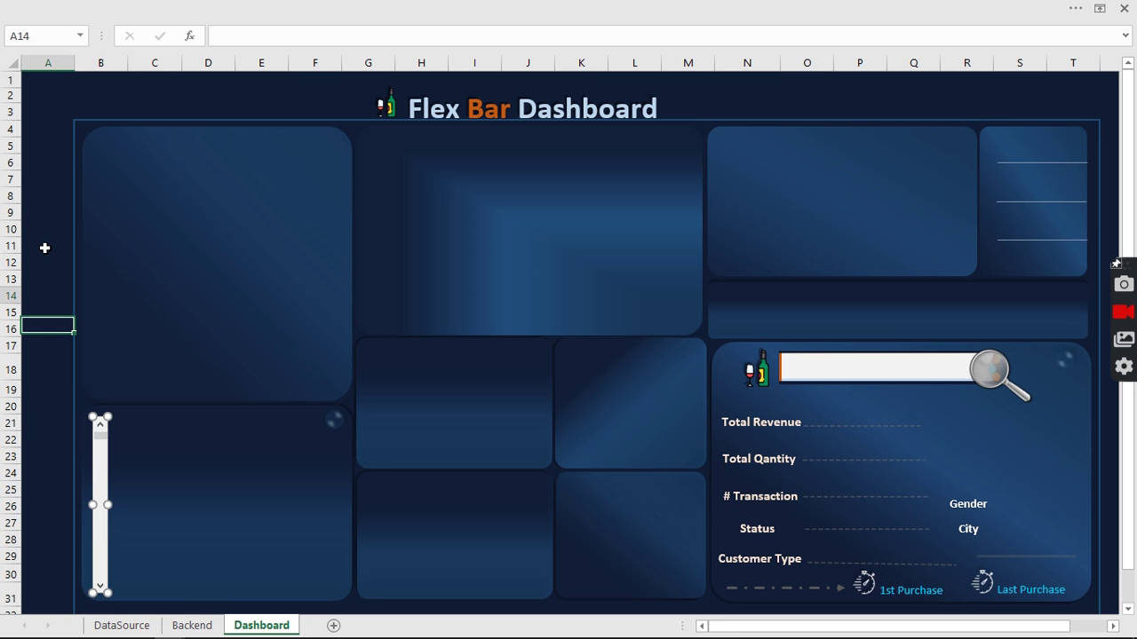
{"action": "left_click", "coordinate": [51, 157]}
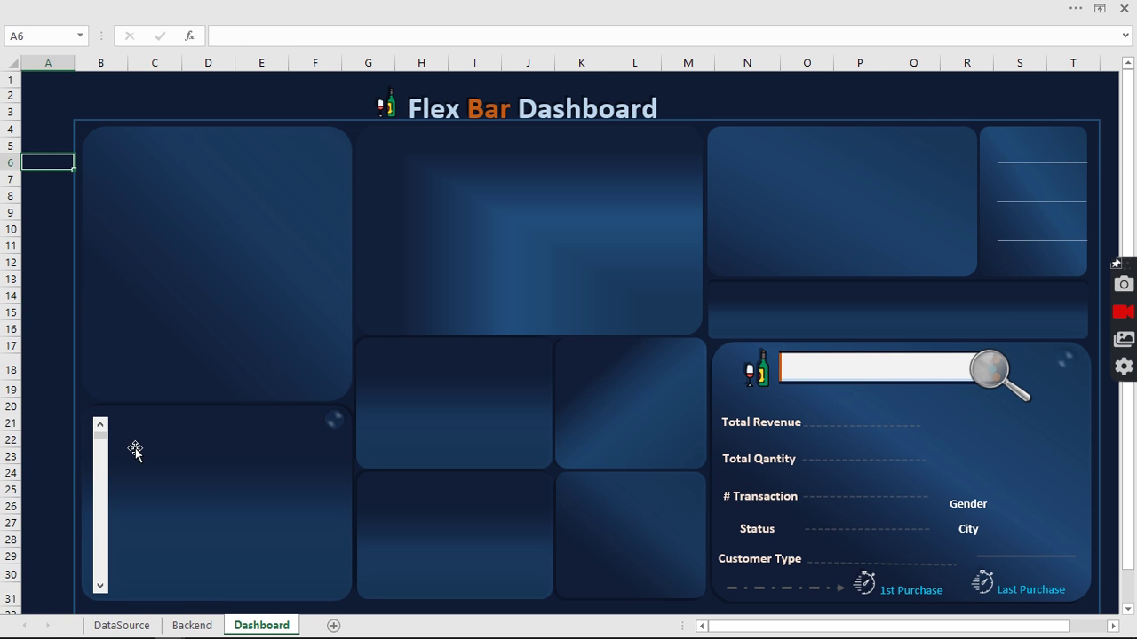
Test the scroll bar by advancing it one increment and check the linked cell X6 on the Backend sheet.
{"action": "left_click", "coordinate": [187, 627]}
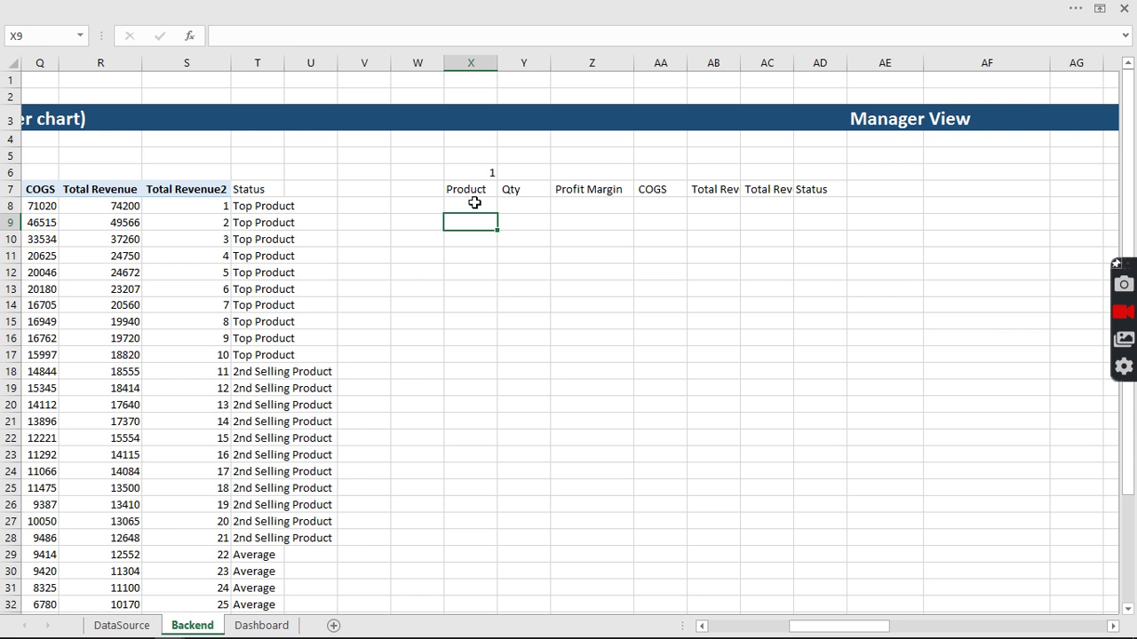
{"action": "left_click", "coordinate": [240, 626]}
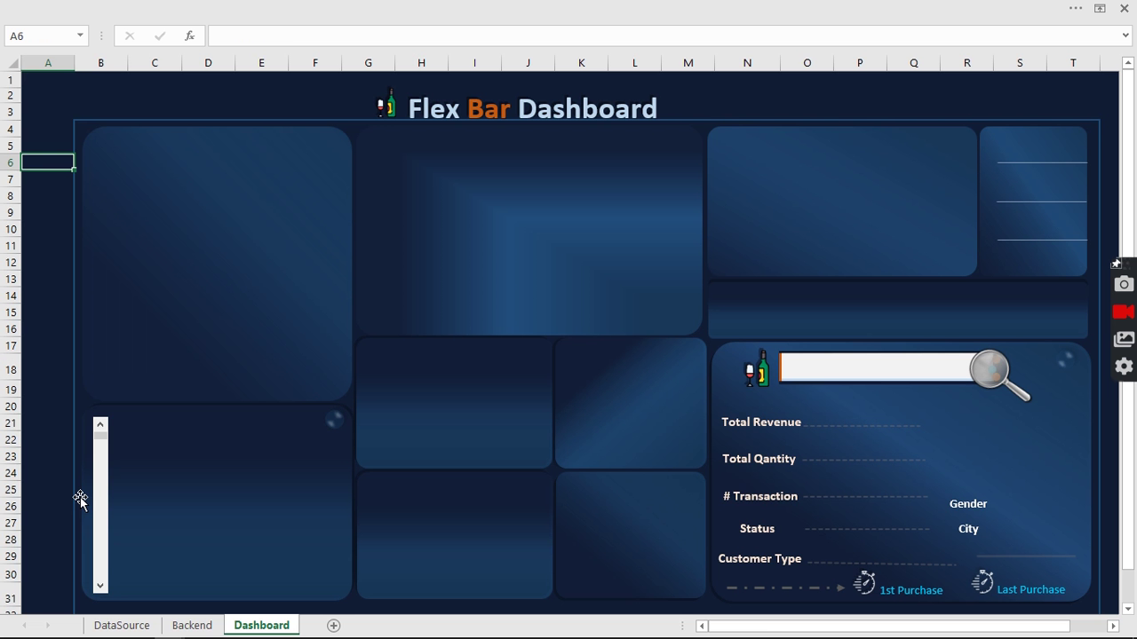
{"action": "left_click", "coordinate": [101, 591]}
{"action": "left_click", "coordinate": [44, 326]}
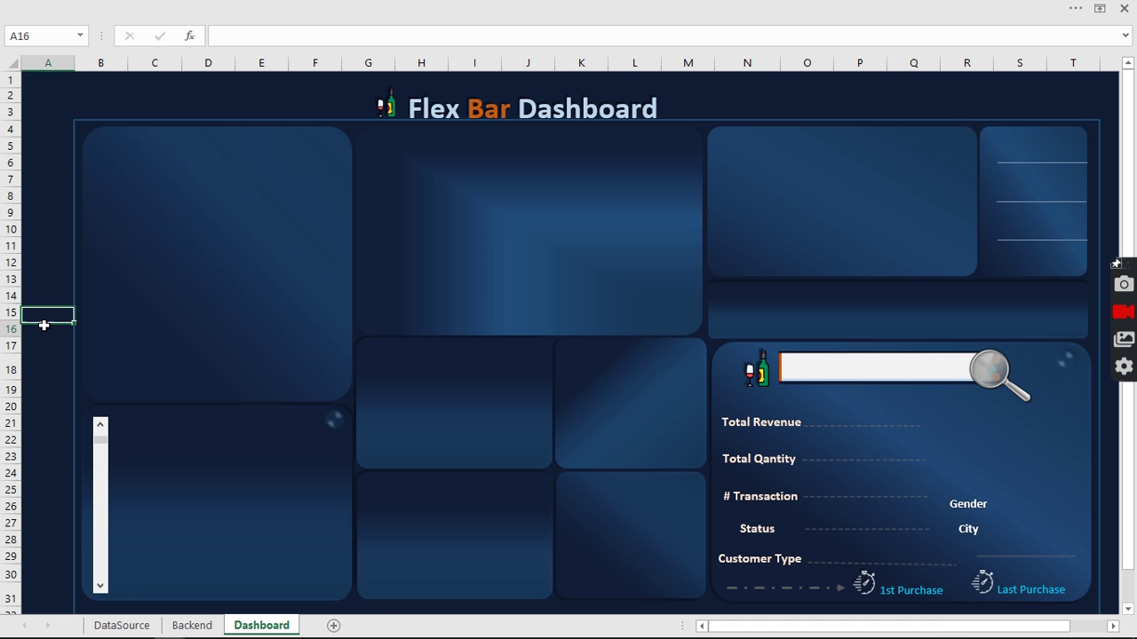
{"action": "left_click", "coordinate": [193, 626]}
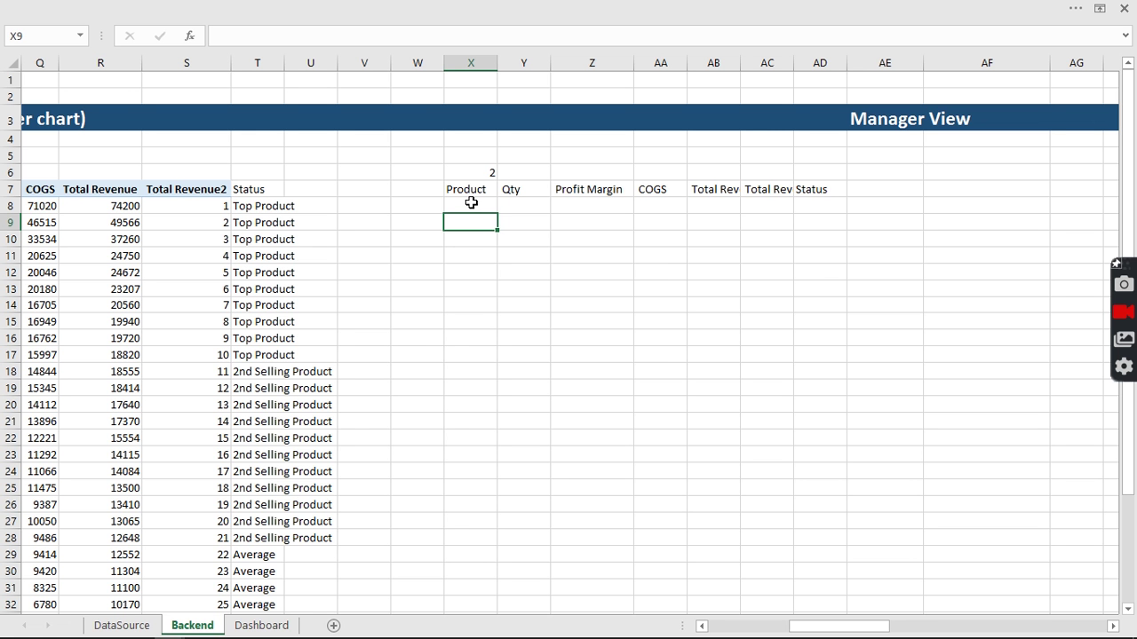
Name the product data range N8:T39 on the Backend sheet ProductRange.
{"action": "left_click_drag", "start_coordinate": [872, 626], "coordinate": [836, 626]}
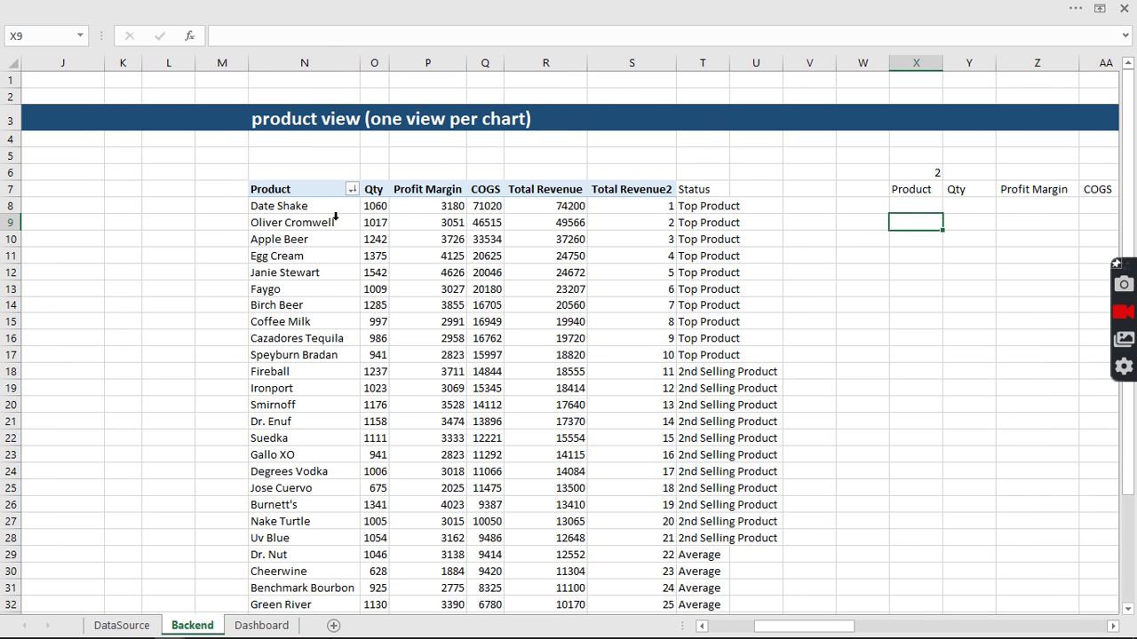
{"action": "left_click_drag", "start_coordinate": [293, 206], "coordinate": [701, 207]}
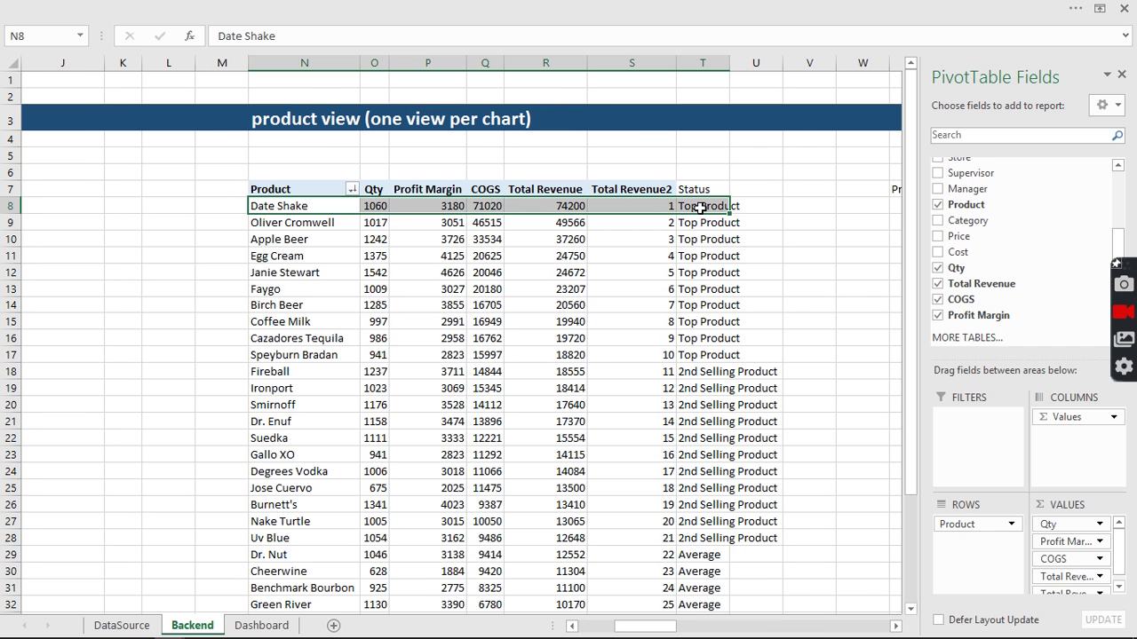
{"action": "key", "text": "ctrl+shift+Down"}
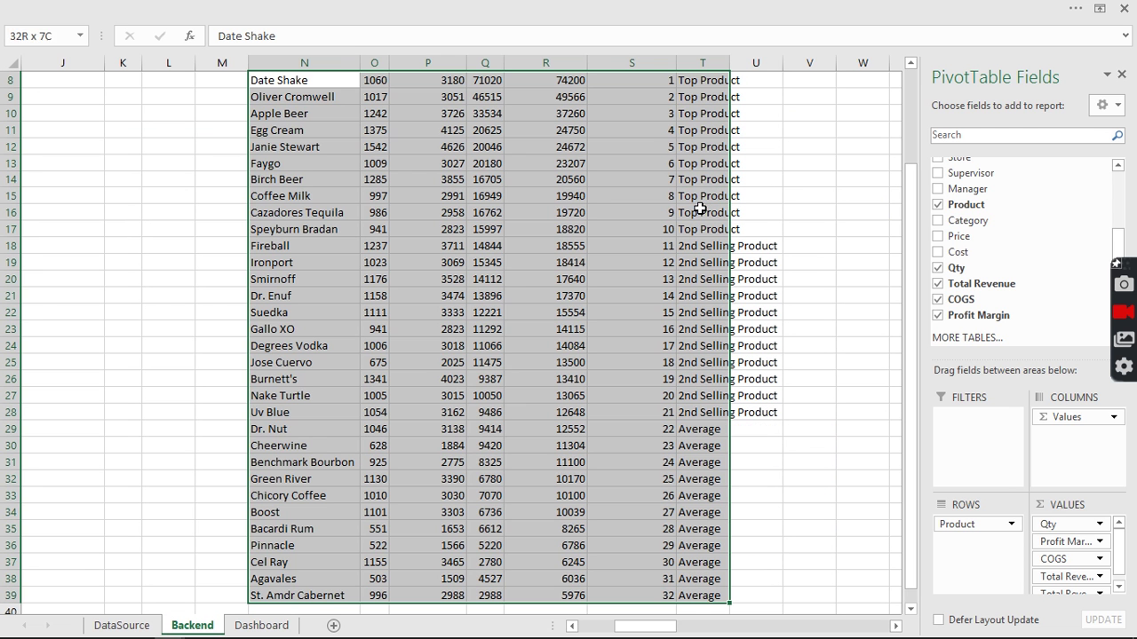
{"action": "left_click", "coordinate": [57, 35]}
{"action": "type", "text": "Produc"}
{"action": "type", "text": "t"}
{"action": "type", "text": "Range"}
{"action": "key", "text": "Return"}
{"action": "scroll", "coordinate": [603, 359], "scroll_direction": "up", "scroll_amount": 3}
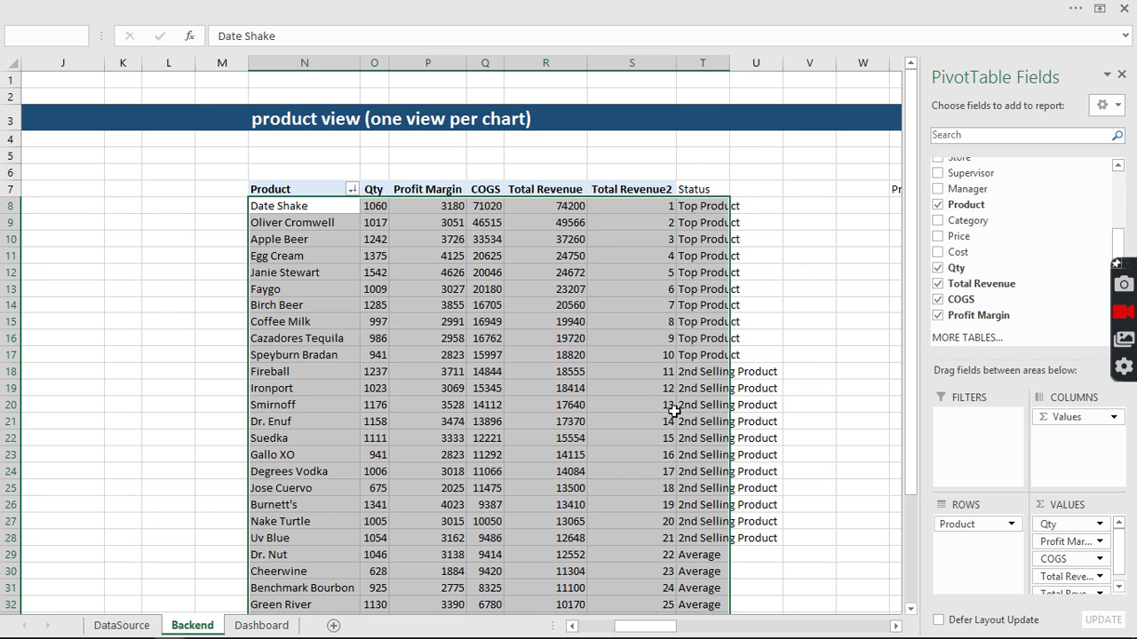
Start an INDEX formula in X8, below the Product header, with ProductRange as its array argument.
{"action": "left_click_drag", "start_coordinate": [636, 630], "coordinate": [668, 632]}
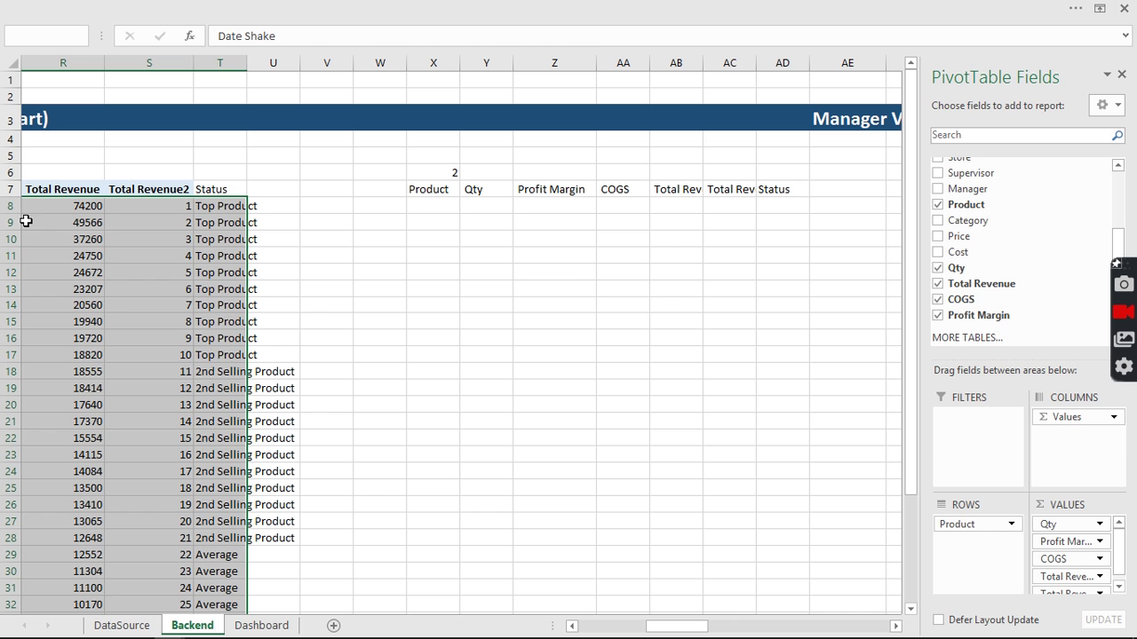
{"action": "left_click", "coordinate": [427, 205]}
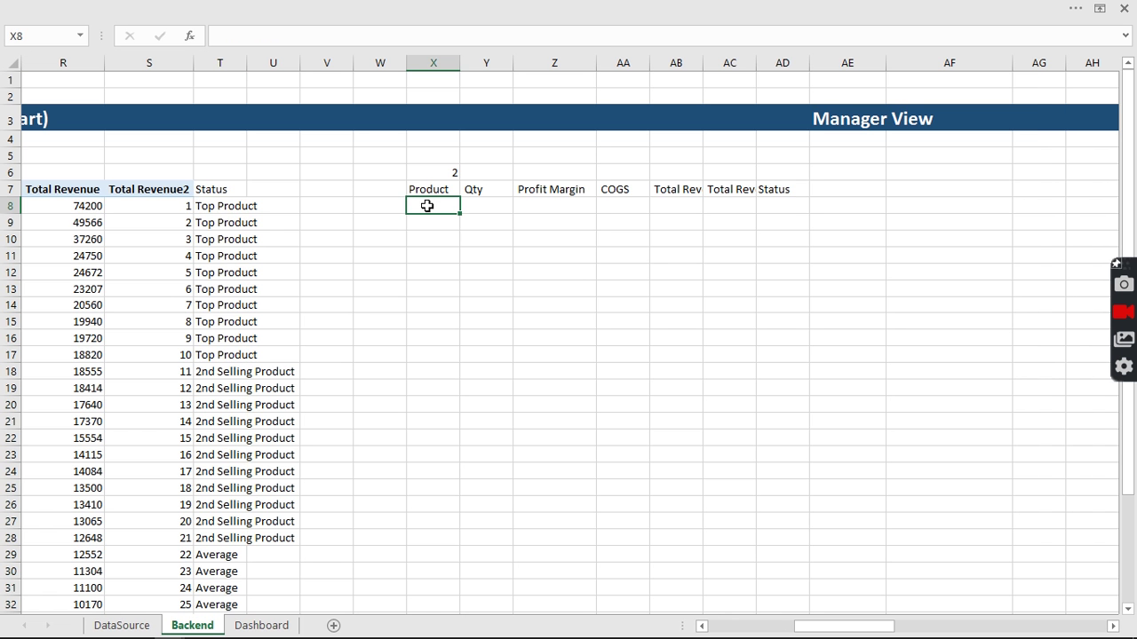
{"action": "type", "text": "=in"}
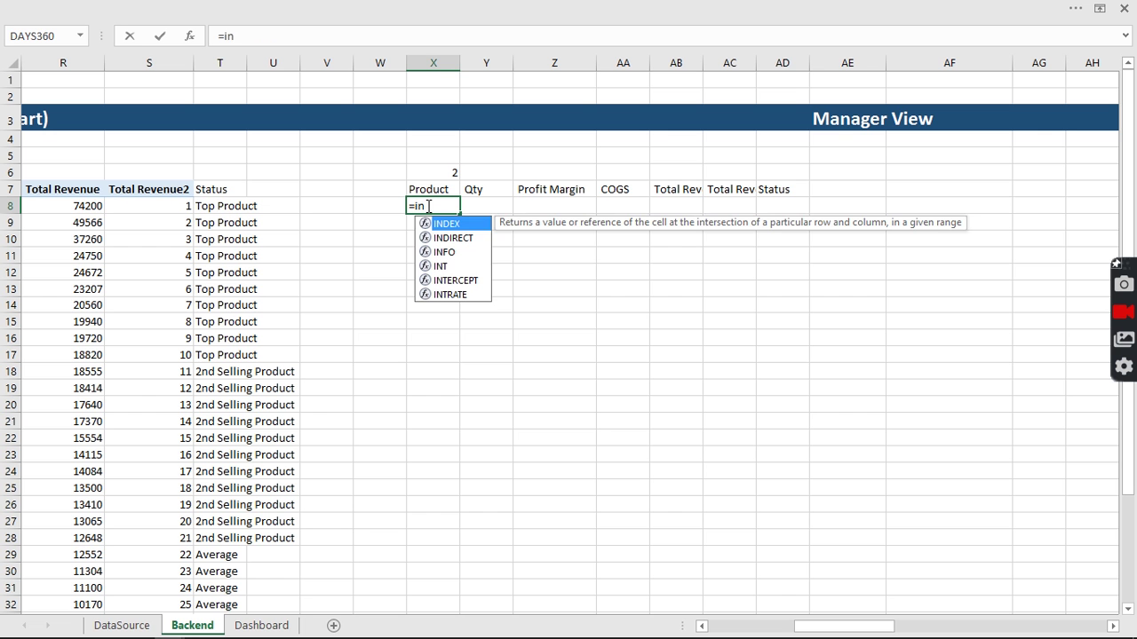
{"action": "key", "text": "Tab"}
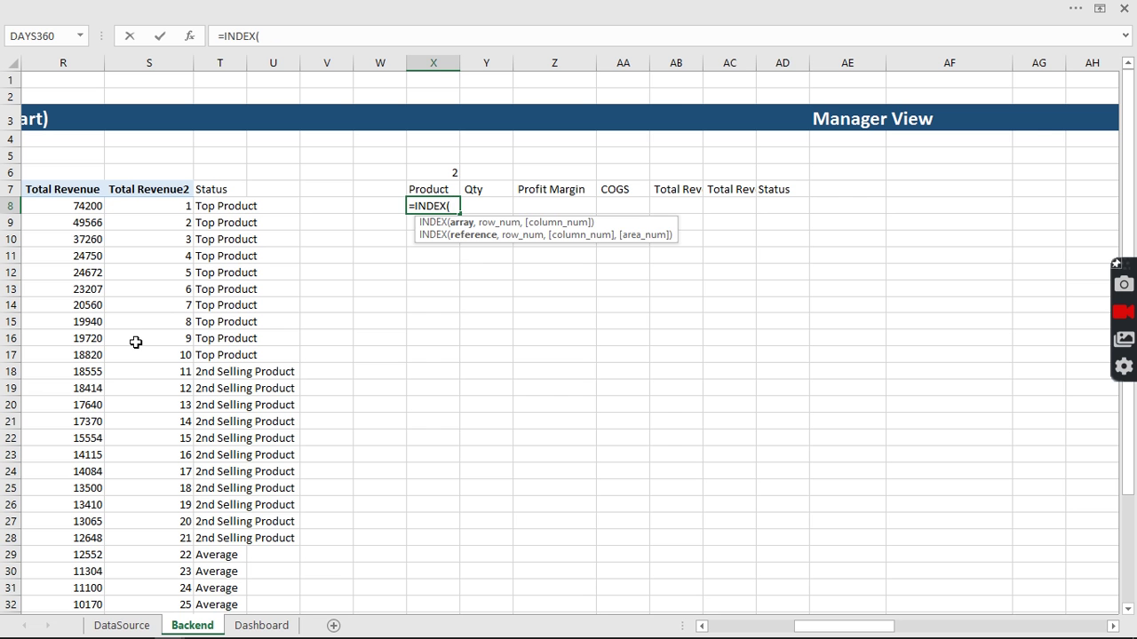
{"action": "type", "text": "pr"}
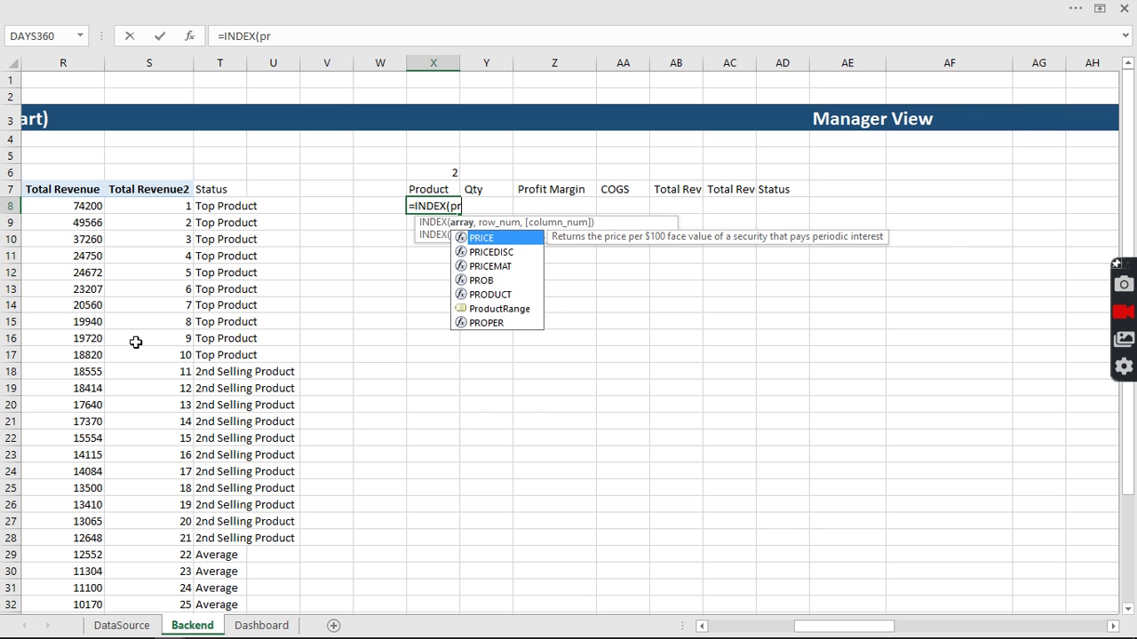
{"action": "key", "text": "Down"}
{"action": "key", "text": "Down"}
{"action": "key", "text": "Down"}
{"action": "key", "text": "Down"}
{"action": "key", "text": "Down"}
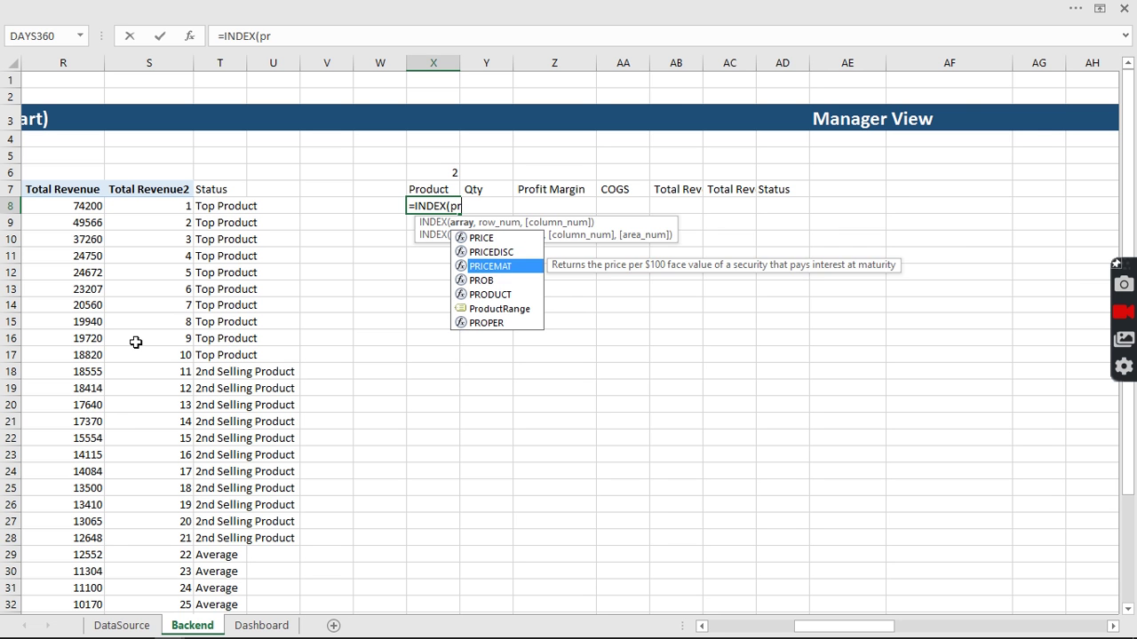
{"action": "key", "text": "Tab"}
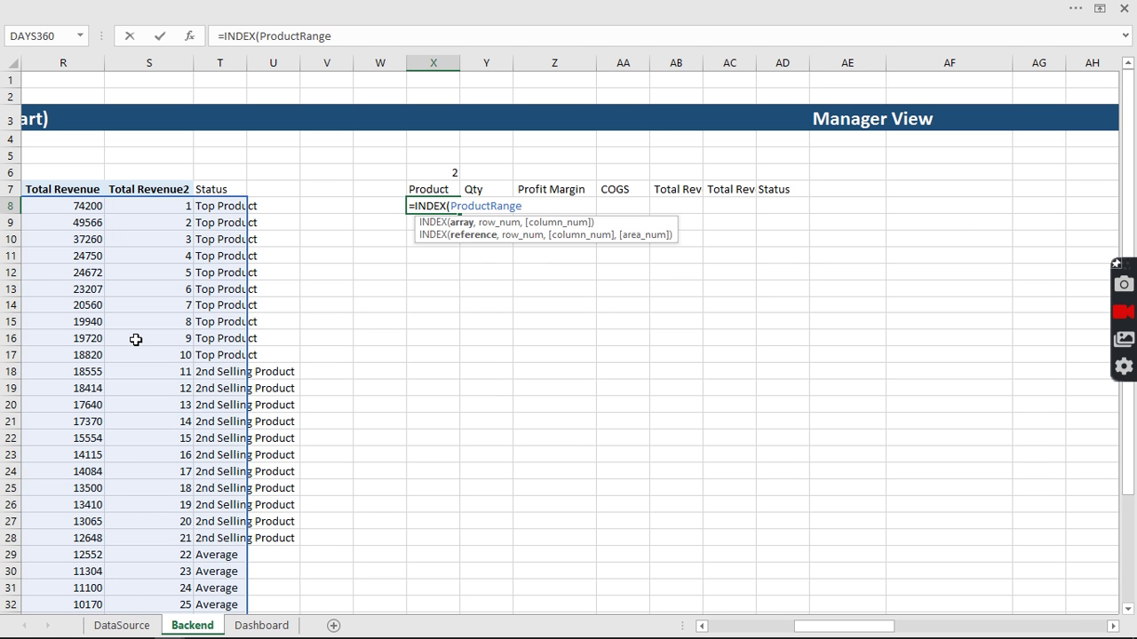
{"action": "type", "text": ","}
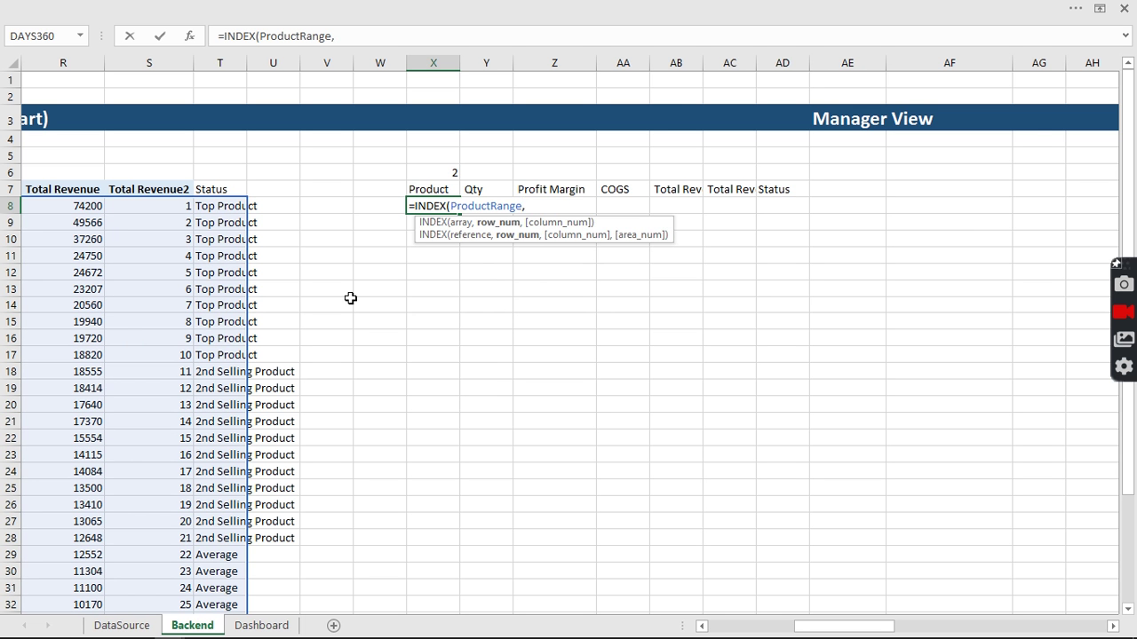
Enter $X$6+ROWS($W8:W8)-1 as the row number argument of the INDEX formula in X8.
{"action": "left_click", "coordinate": [444, 172]}
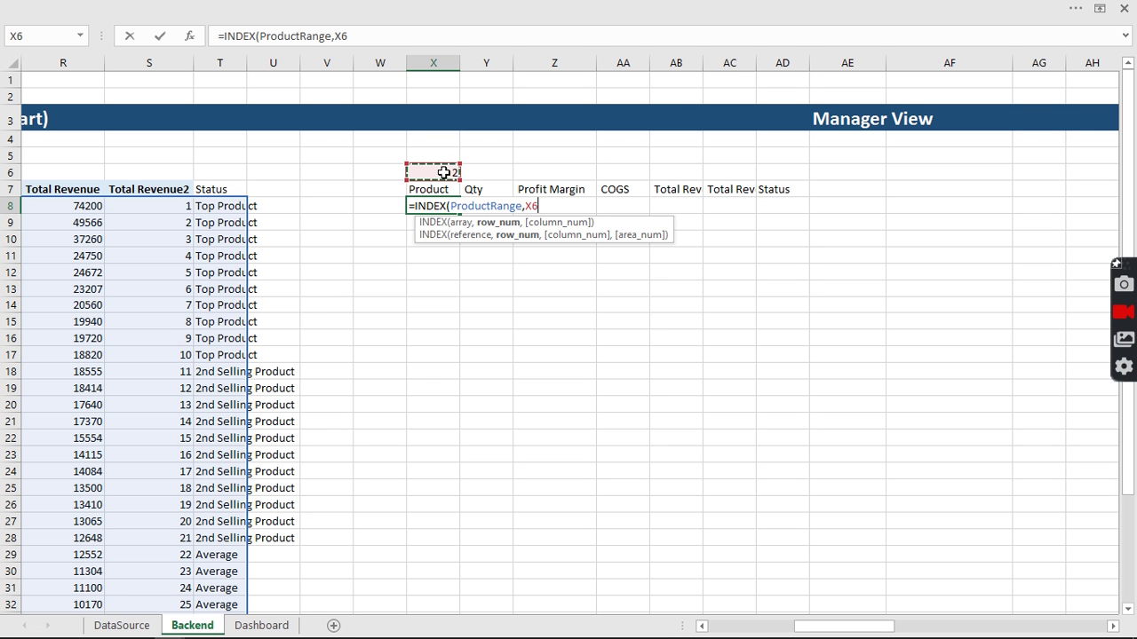
{"action": "left_click", "coordinate": [336, 36]}
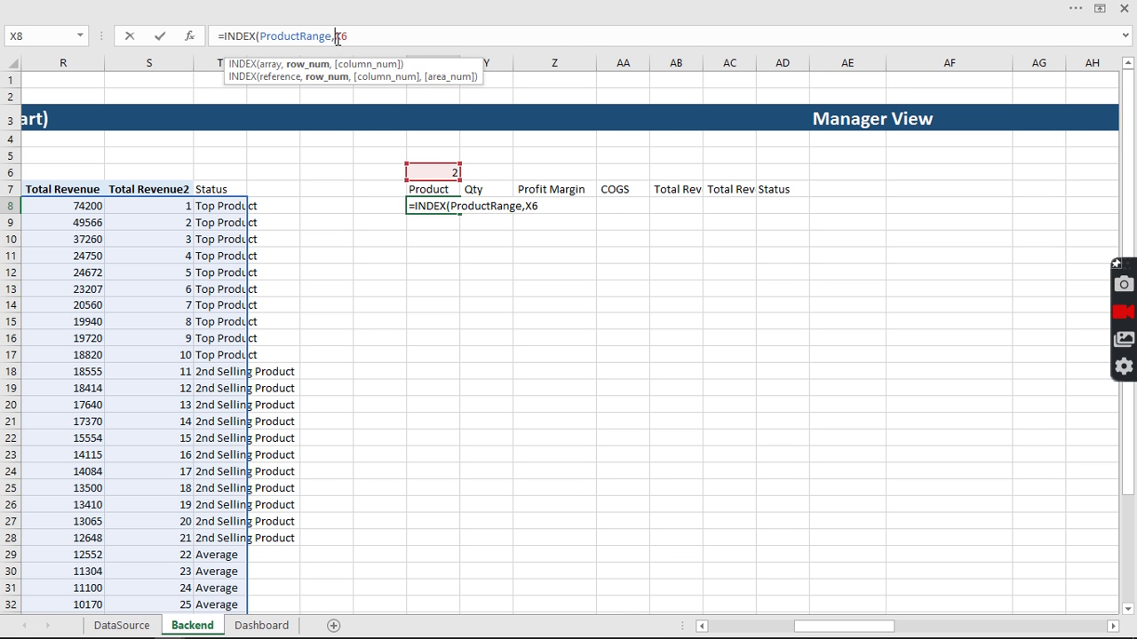
{"action": "type", "text": "$X$6+rows"}
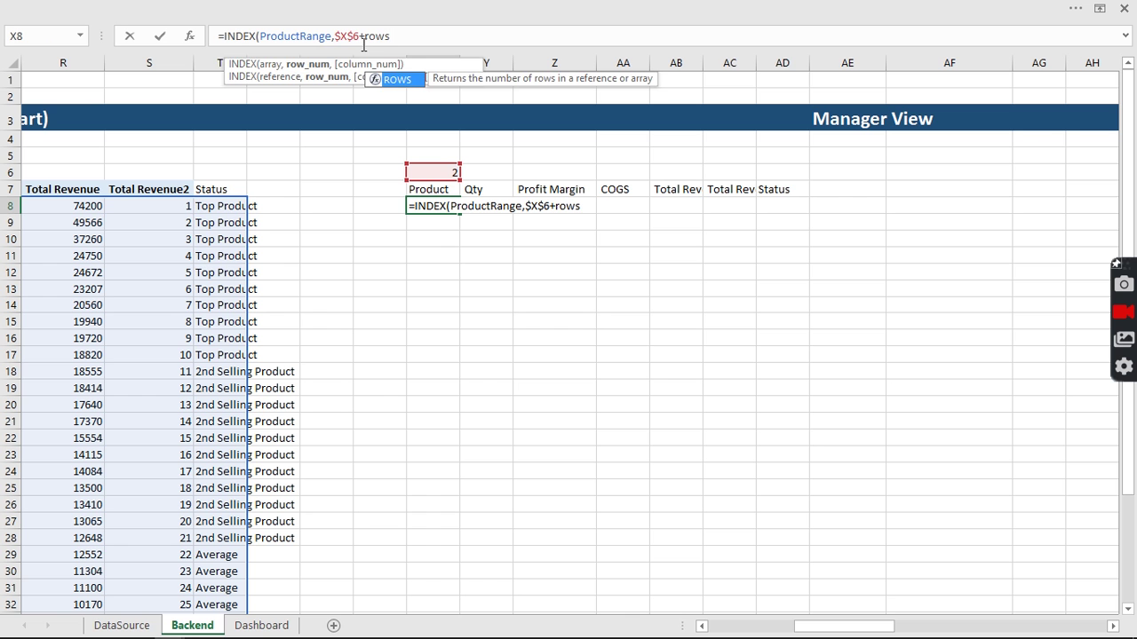
{"action": "key", "text": "Tab"}
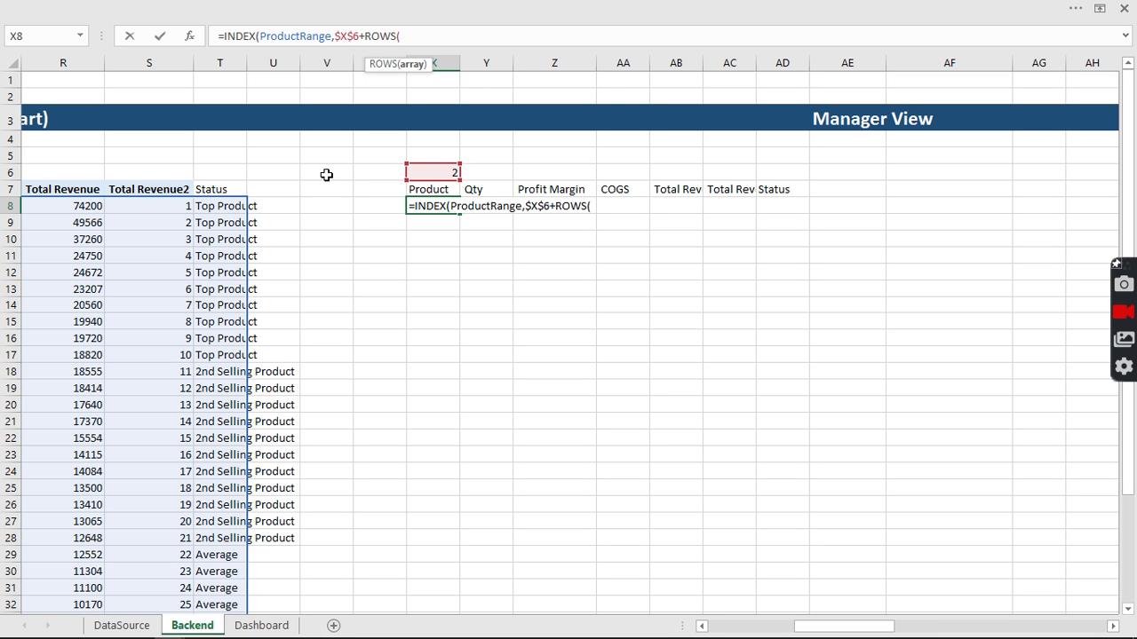
{"action": "left_click", "coordinate": [377, 204]}
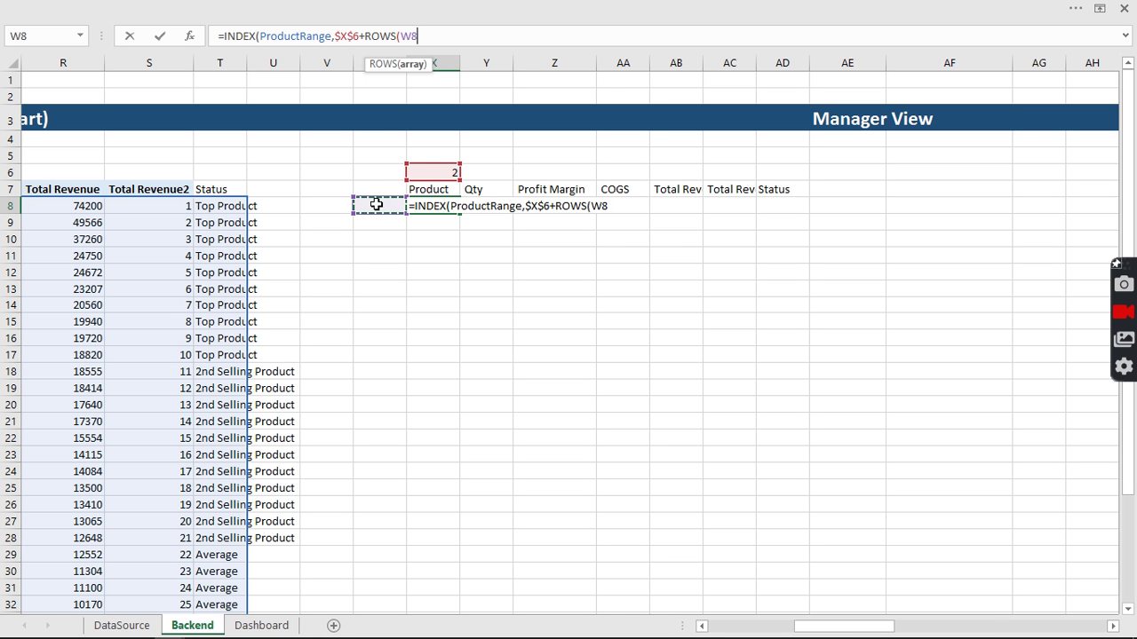
{"action": "type", "text": ":W8"}
{"action": "double_click", "coordinate": [402, 36]}
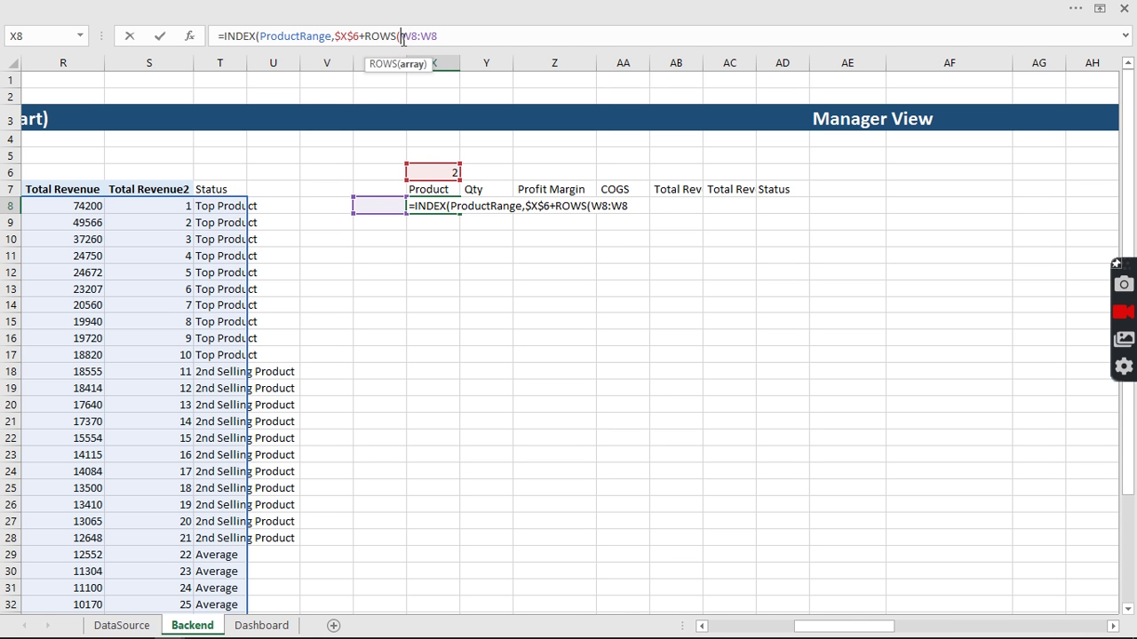
{"action": "left_click", "coordinate": [403, 37]}
{"action": "type", "text": "$"}
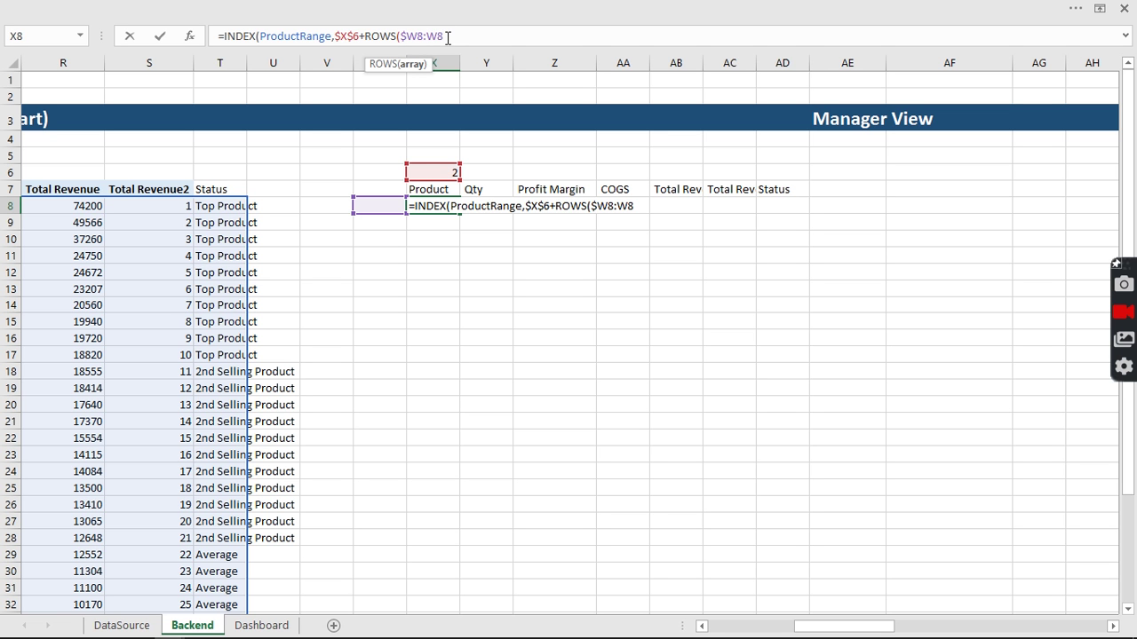
{"action": "type", "text": "),"}
{"action": "key", "text": "BackSpace"}
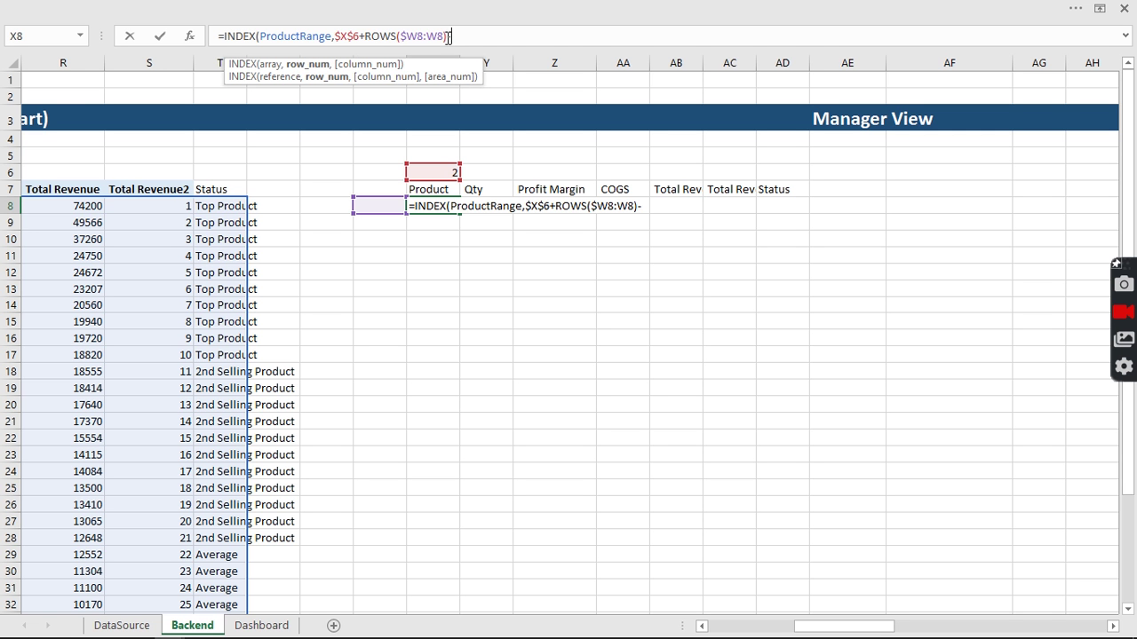
{"action": "type", "text": "-1"}
Add COLUMNS(W8:W8) as the column number argument of the X8 formula and close its parentheses.
{"action": "left_click_drag", "start_coordinate": [882, 631], "coordinate": [855, 630]}
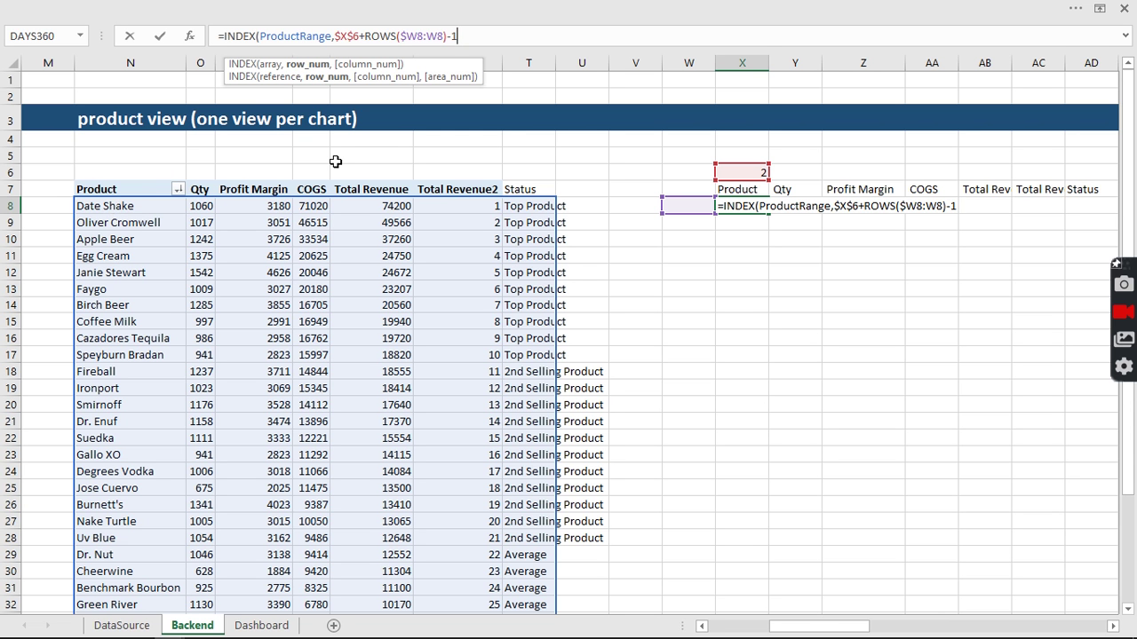
{"action": "type", "text": ","}
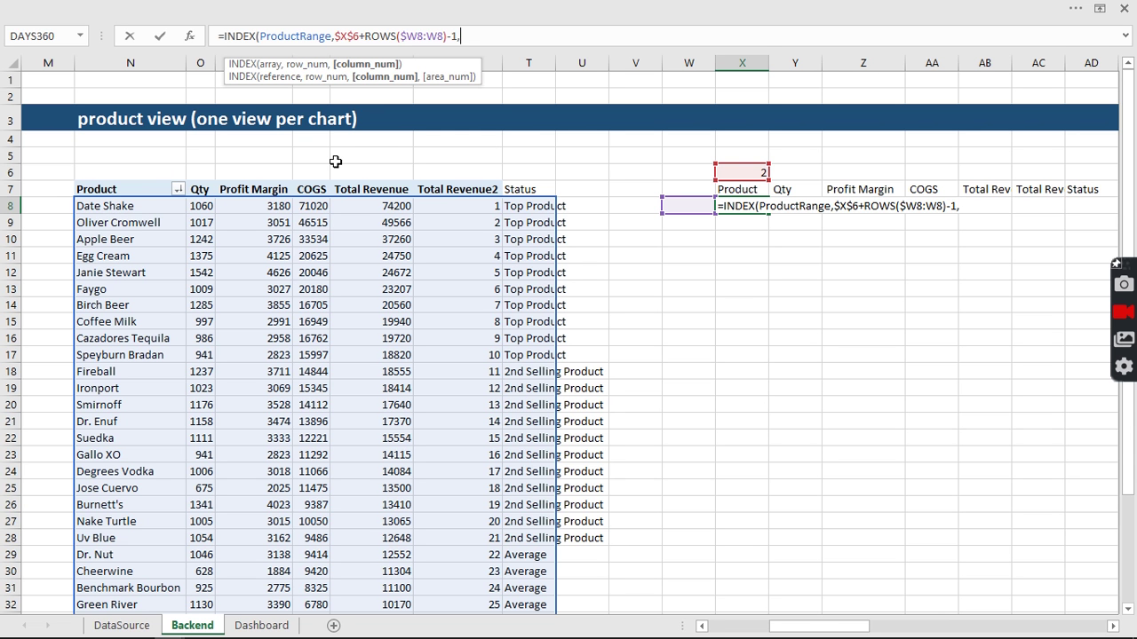
{"action": "type", "text": "col"}
{"action": "key", "text": "Down"}
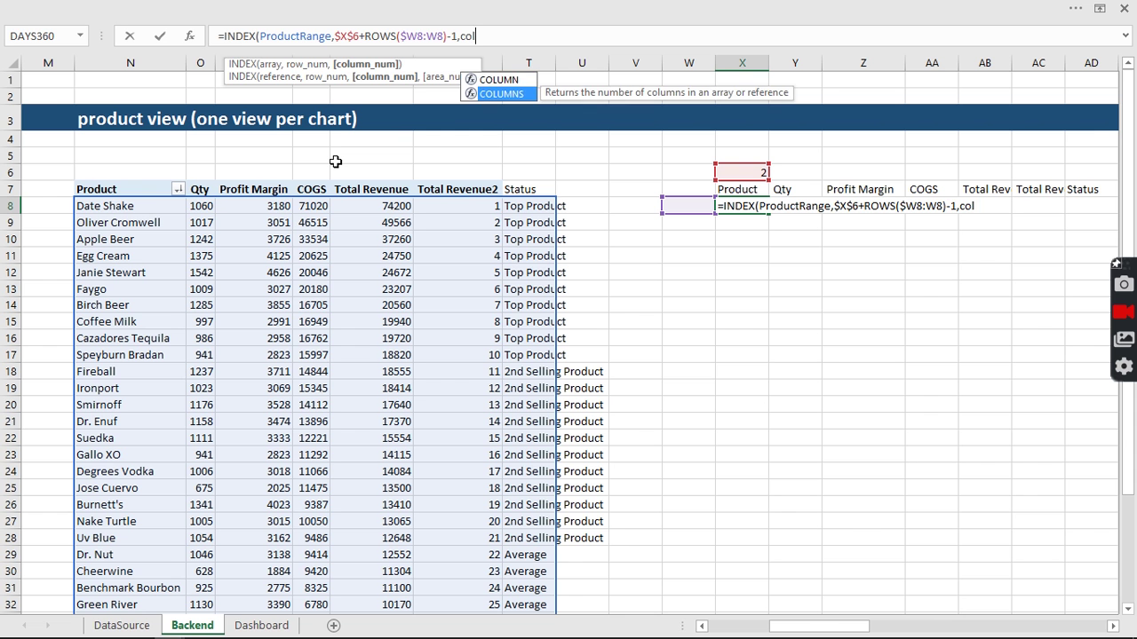
{"action": "key", "text": "Tab"}
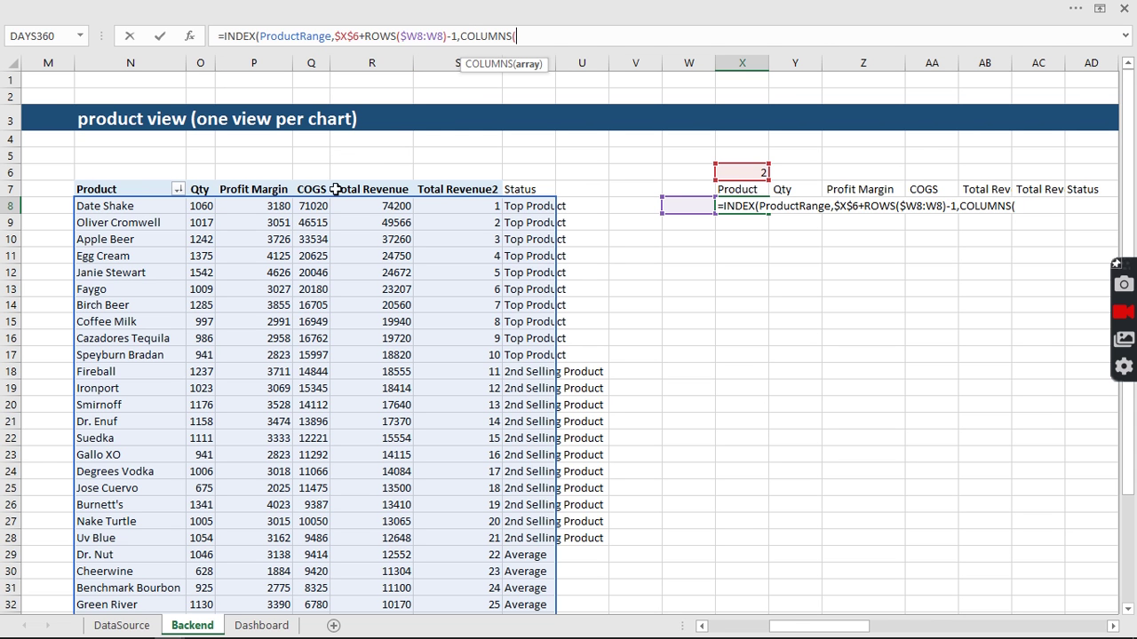
{"action": "left_click", "coordinate": [693, 205]}
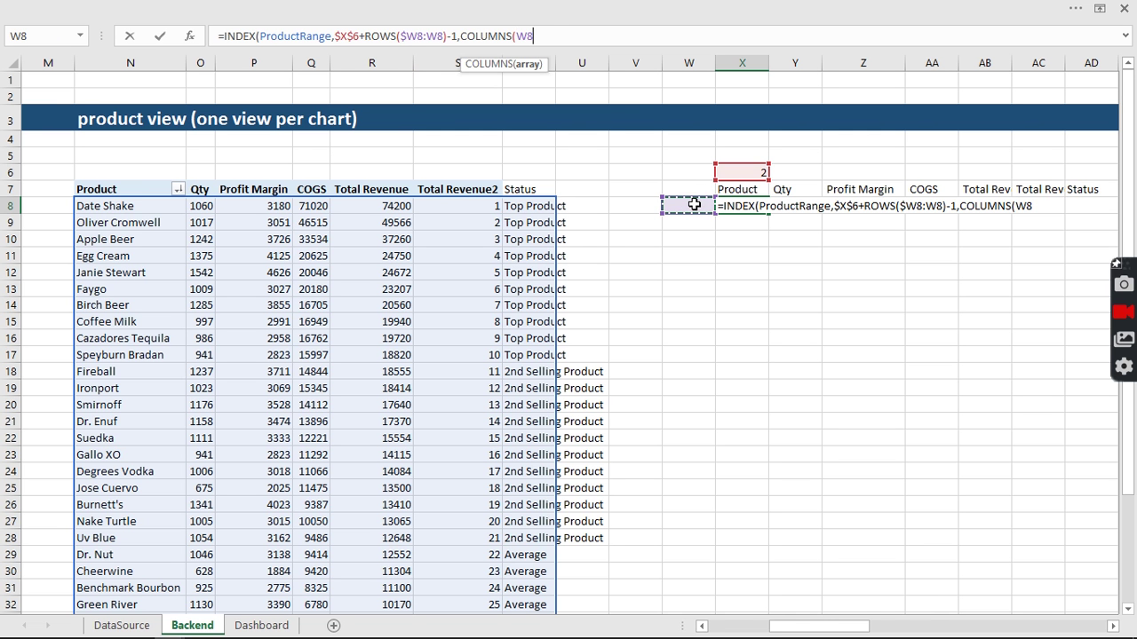
{"action": "type", "text": ":W8"}
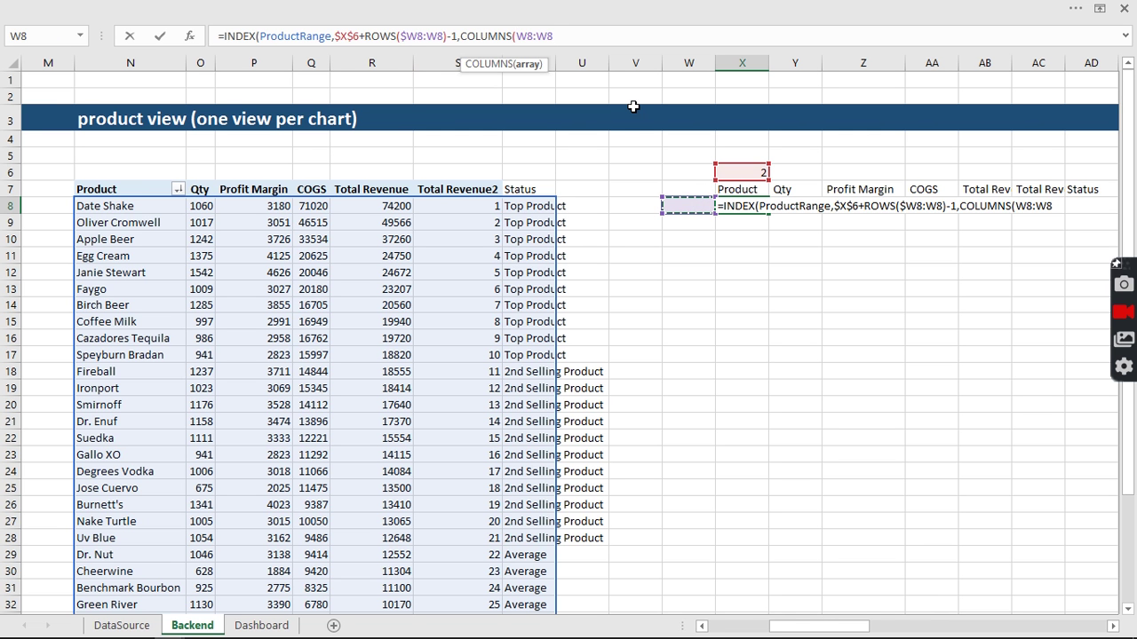
{"action": "type", "text": "))"}
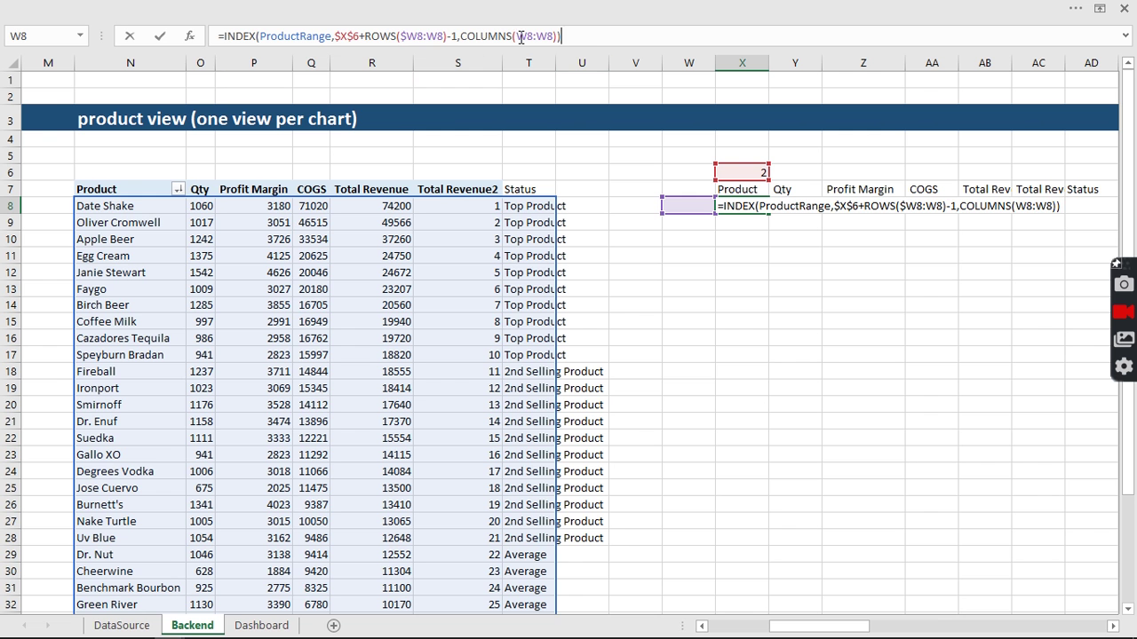
Anchor the COLUMNS argument as $W8:W8 in the X8 formula and commit it.
{"action": "left_click", "coordinate": [516, 35]}
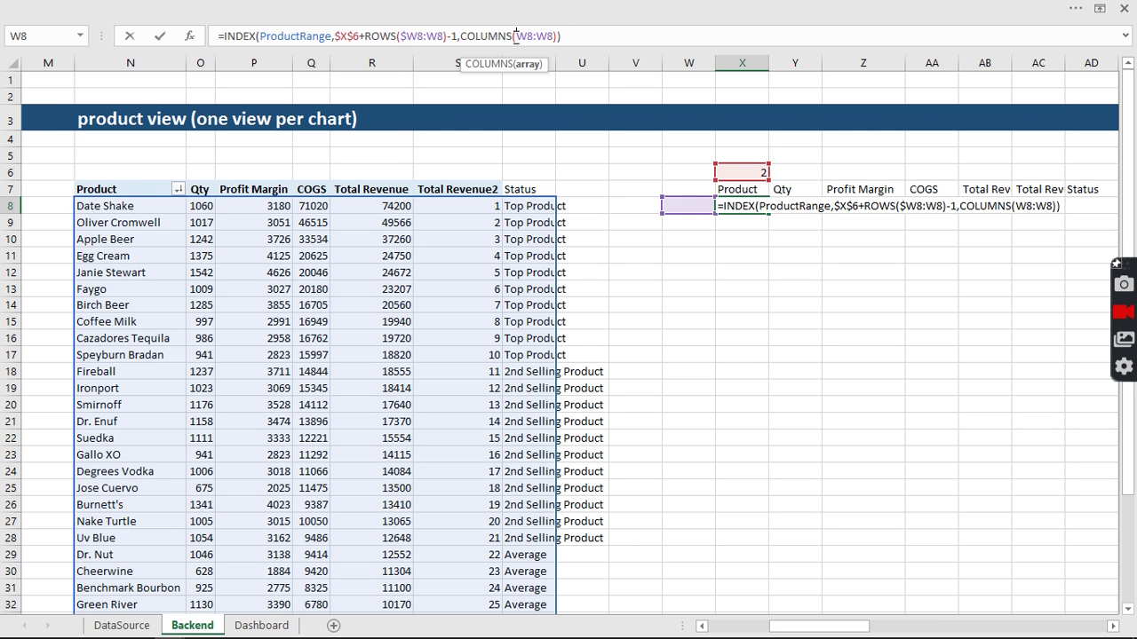
{"action": "type", "text": "%"}
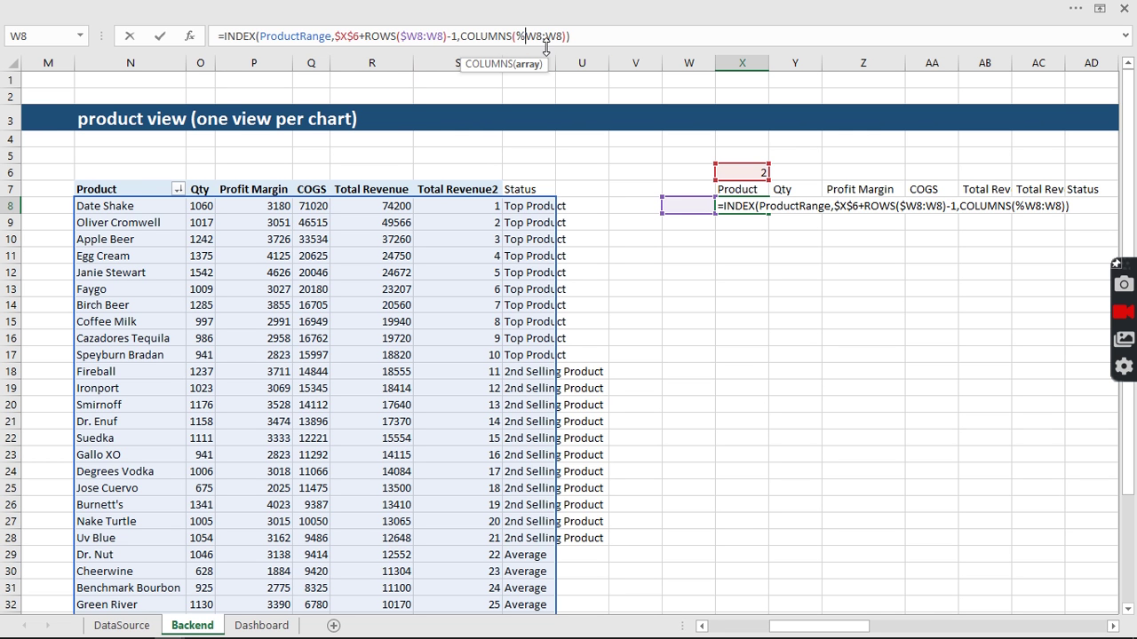
{"action": "key", "text": "BackSpace"}
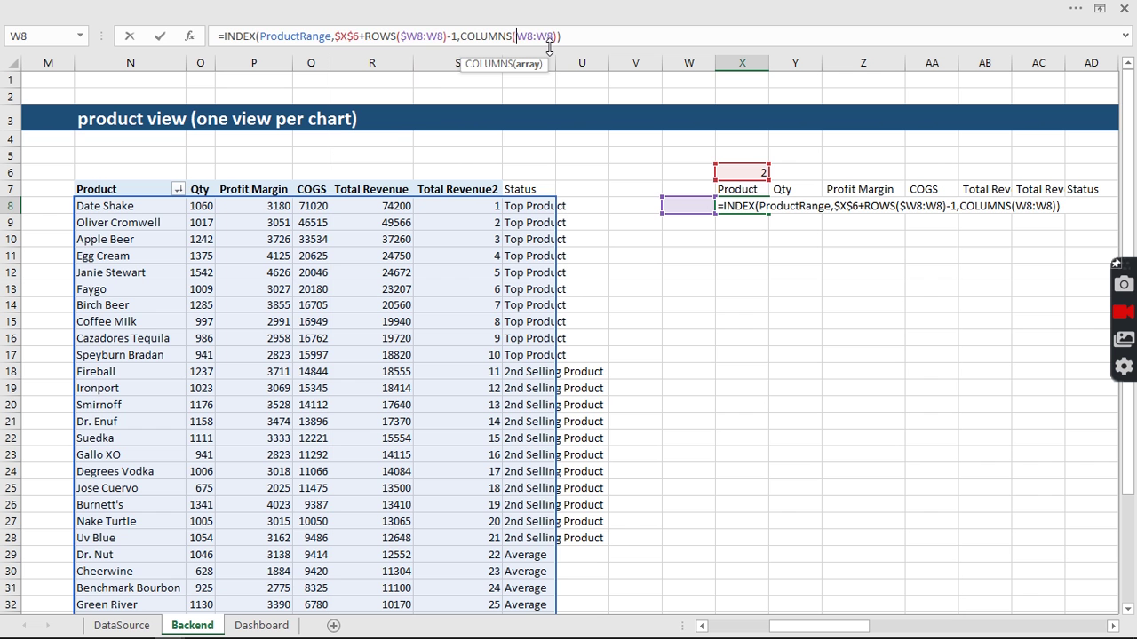
{"action": "type", "text": "$"}
{"action": "key", "text": "Return"}
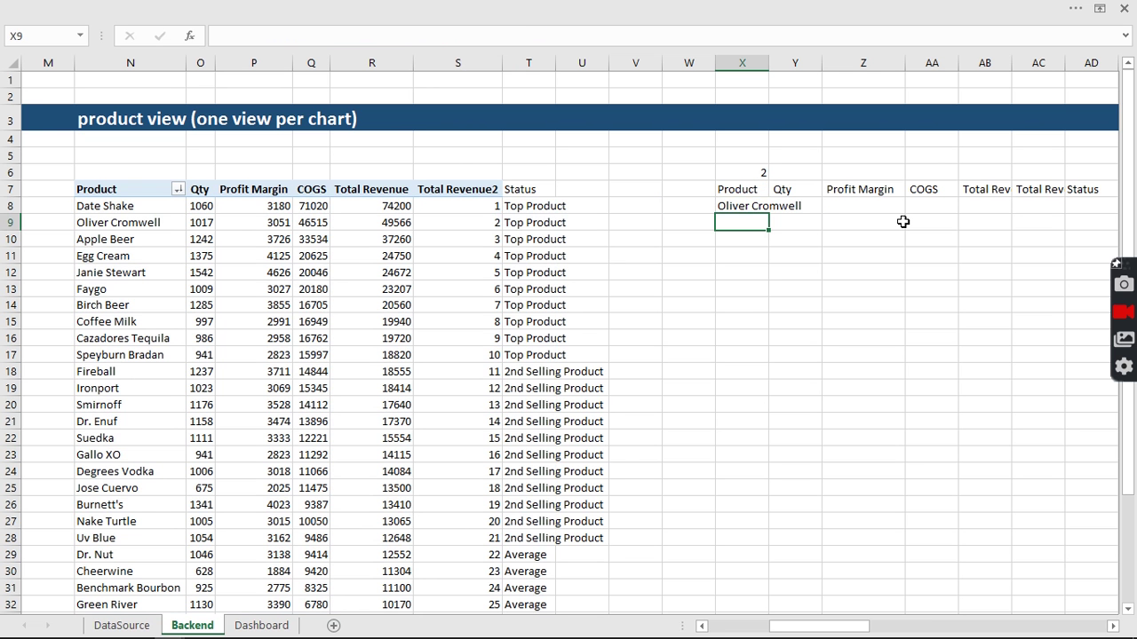
Move the Dashboard scroll bar back one increment and check the product returned in X8 on the Backend sheet.
{"action": "left_click", "coordinate": [751, 206]}
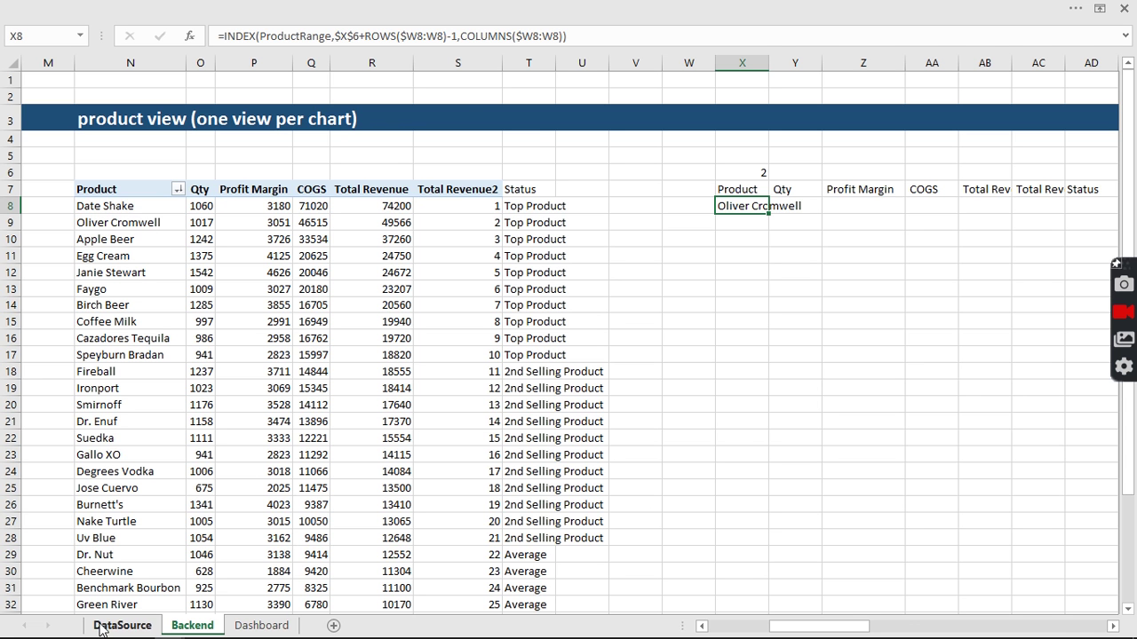
{"action": "left_click", "coordinate": [249, 628]}
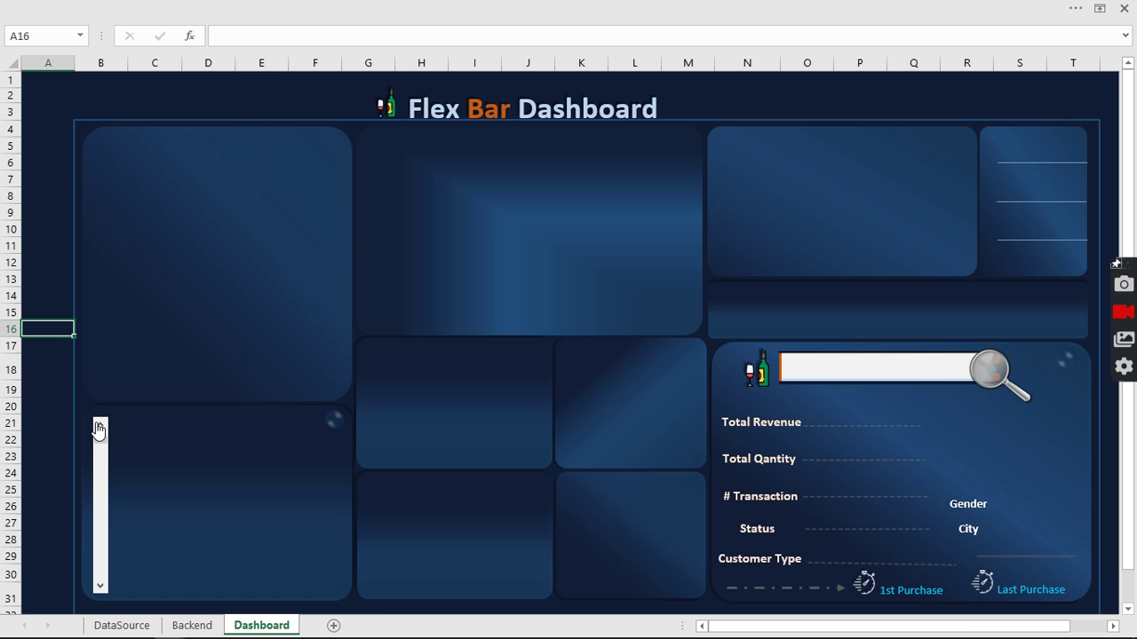
{"action": "left_click", "coordinate": [190, 627]}
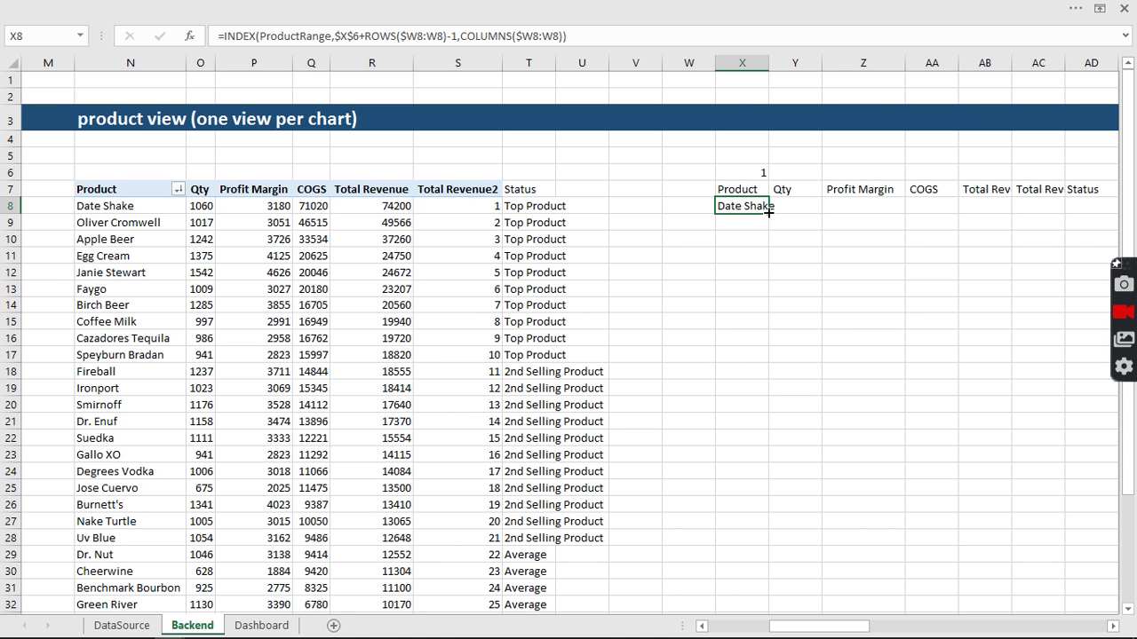
Fill the X8 INDEX formula across the row to AD8, under the Status header.
{"action": "left_click_drag", "start_coordinate": [770, 212], "coordinate": [1097, 208]}
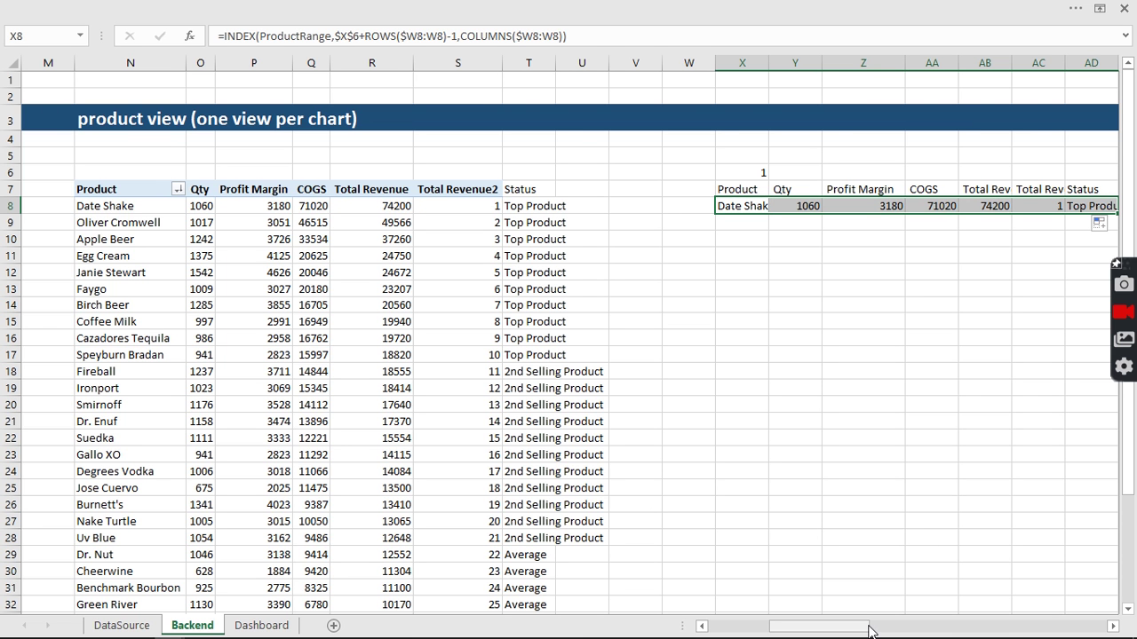
{"action": "left_click_drag", "start_coordinate": [868, 631], "coordinate": [882, 630]}
{"action": "left_click", "coordinate": [738, 274]}
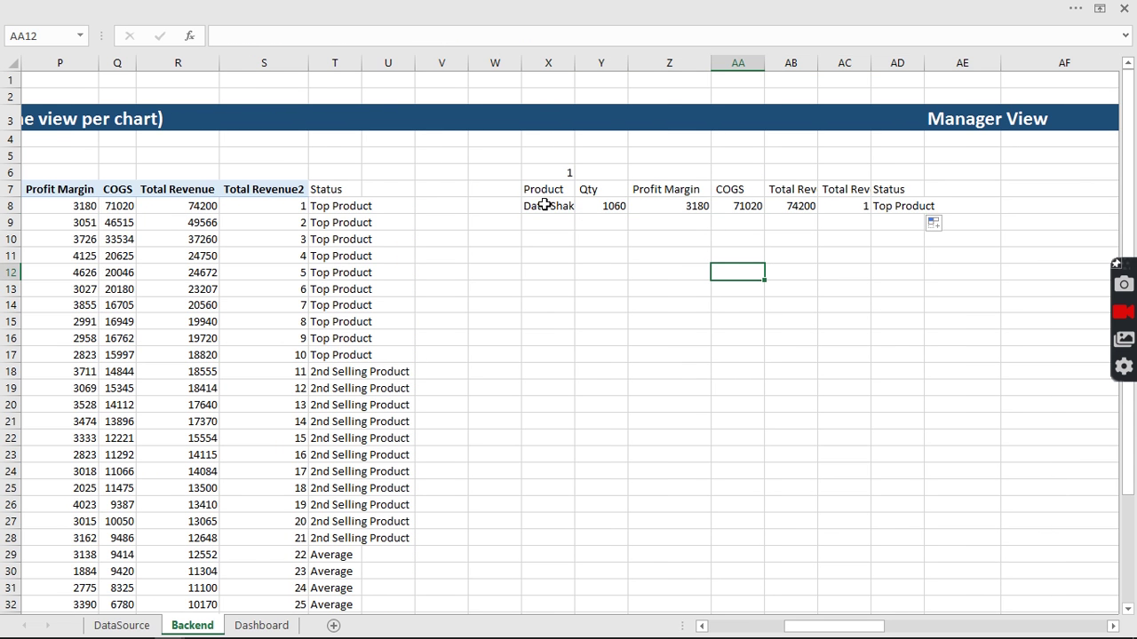
AutoFit column AC so the full Total Revenue2 header fits.
{"action": "left_click_drag", "start_coordinate": [542, 191], "coordinate": [851, 200]}
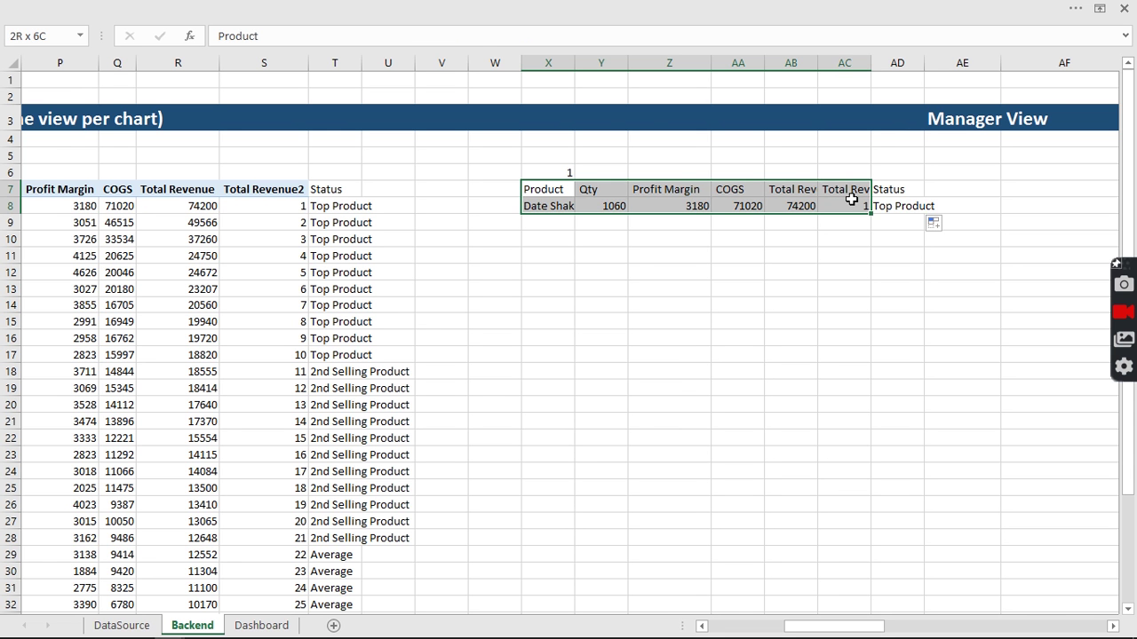
{"action": "left_click_drag", "start_coordinate": [851, 199], "coordinate": [853, 198]}
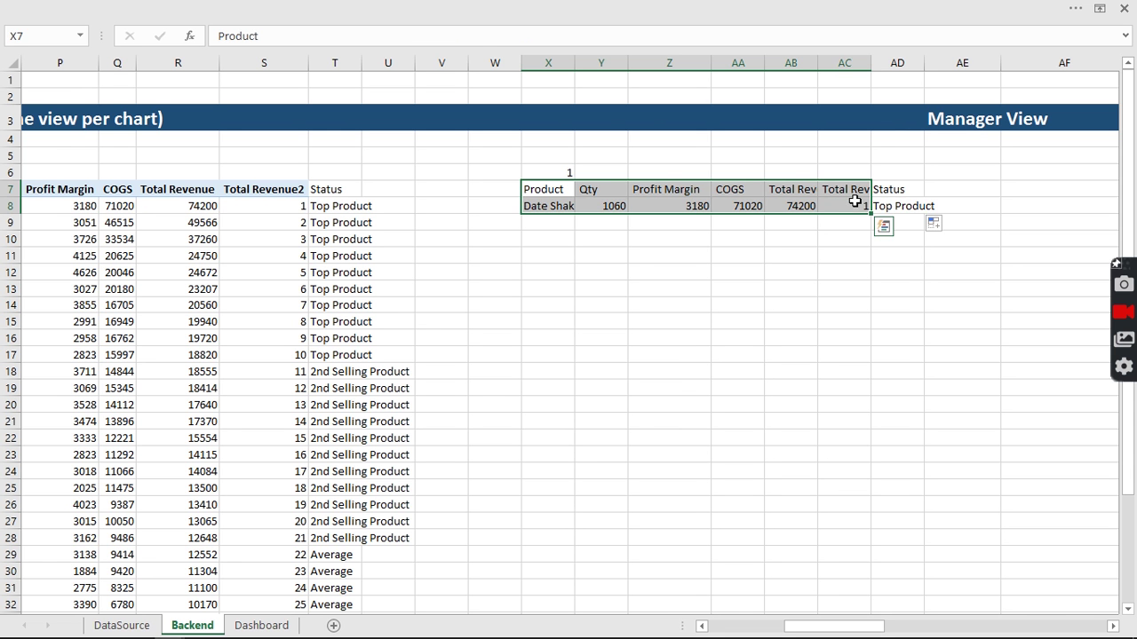
{"action": "double_click", "coordinate": [870, 63]}
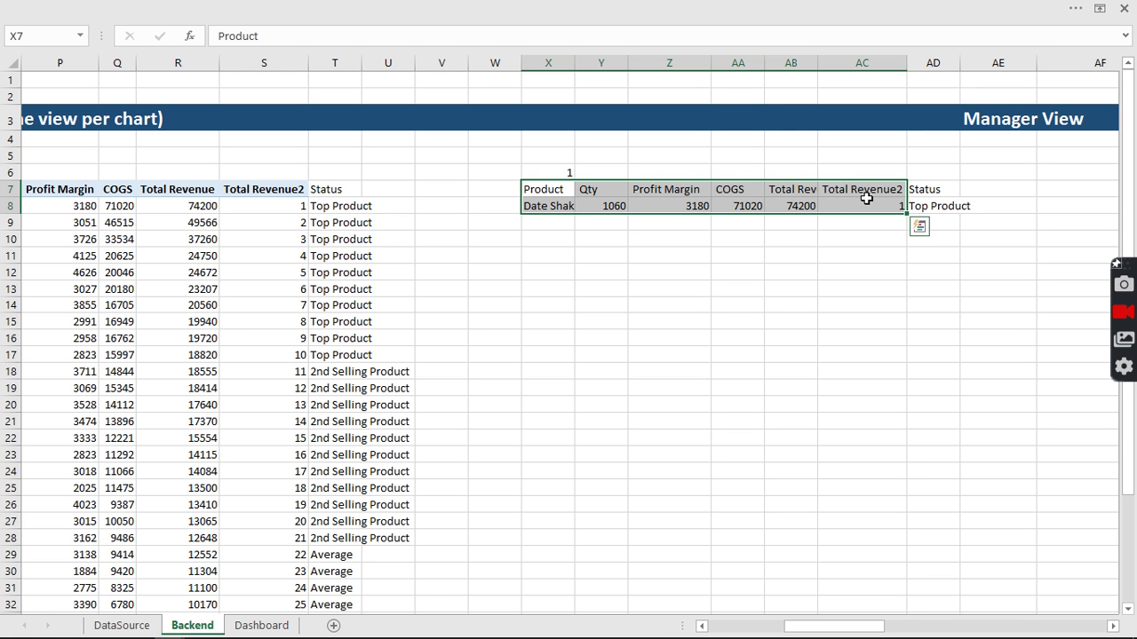
Insert a 2-D clustered bar chart from X7:AB8 and reduce its width and height.
{"action": "mouse_move", "coordinate": [290, 211]}
{"action": "left_click_drag", "start_coordinate": [531, 188], "coordinate": [802, 205]}
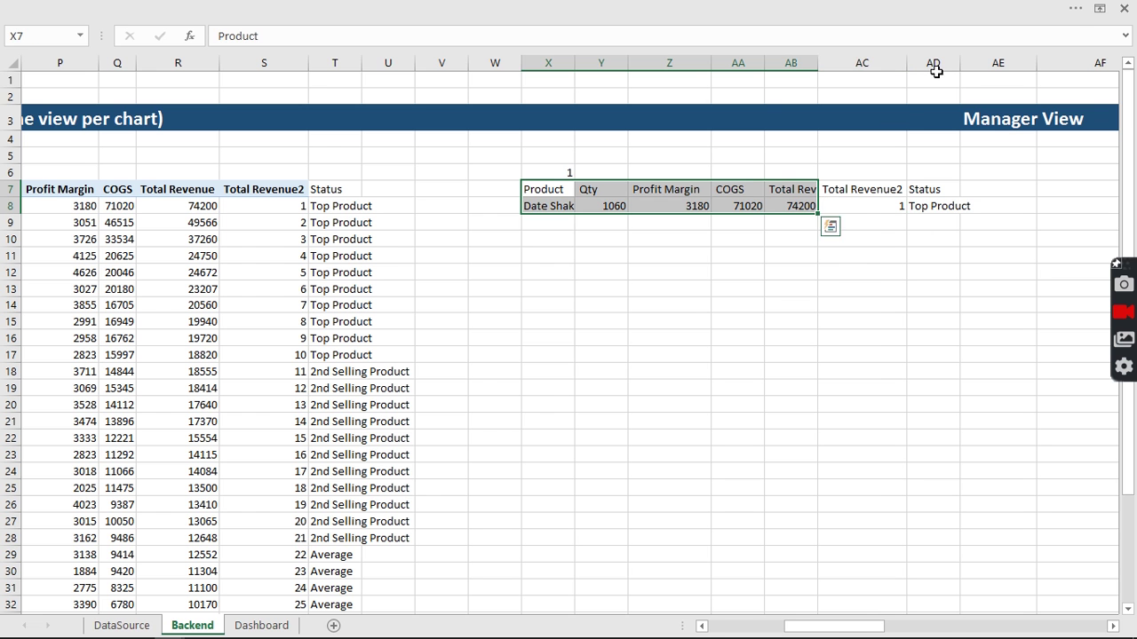
{"action": "left_click", "coordinate": [210, 7]}
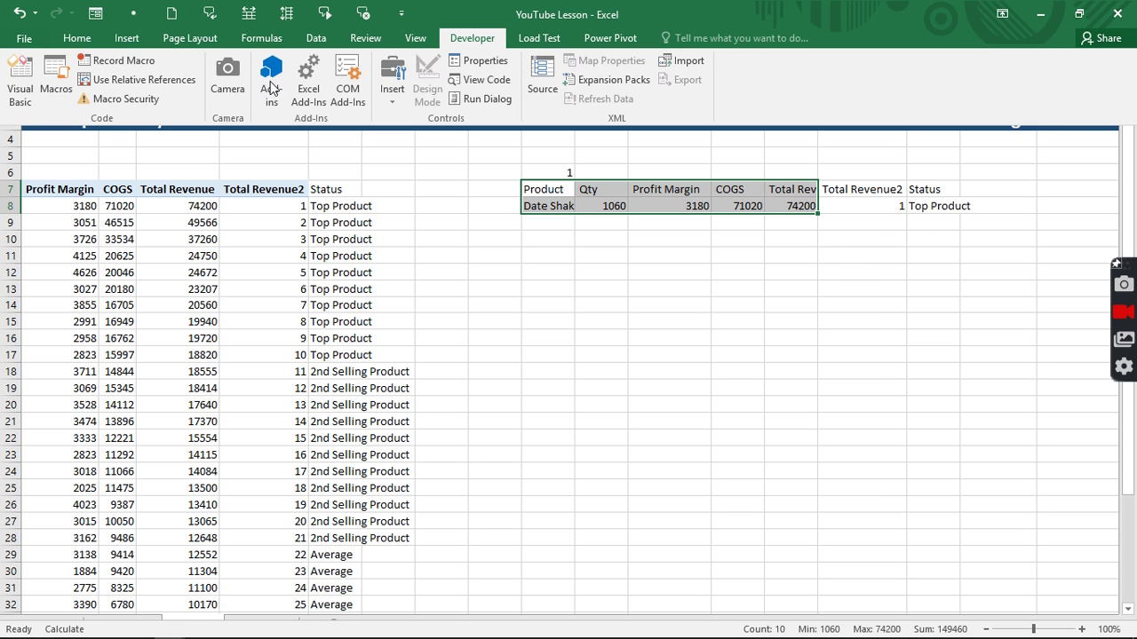
{"action": "left_click", "coordinate": [124, 39]}
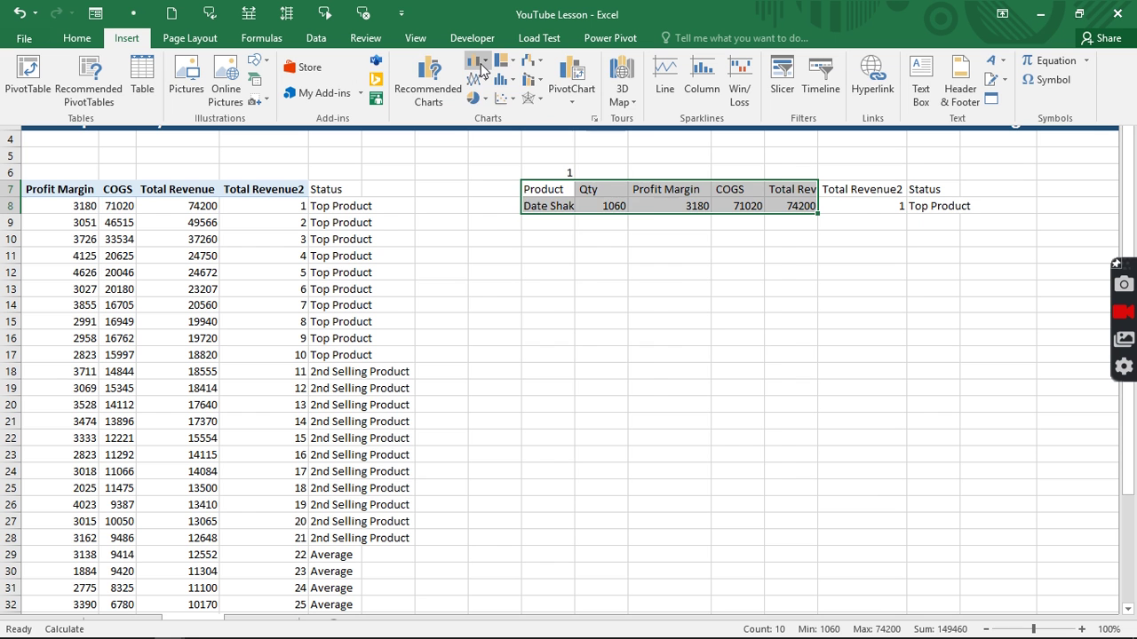
{"action": "left_click", "coordinate": [476, 61]}
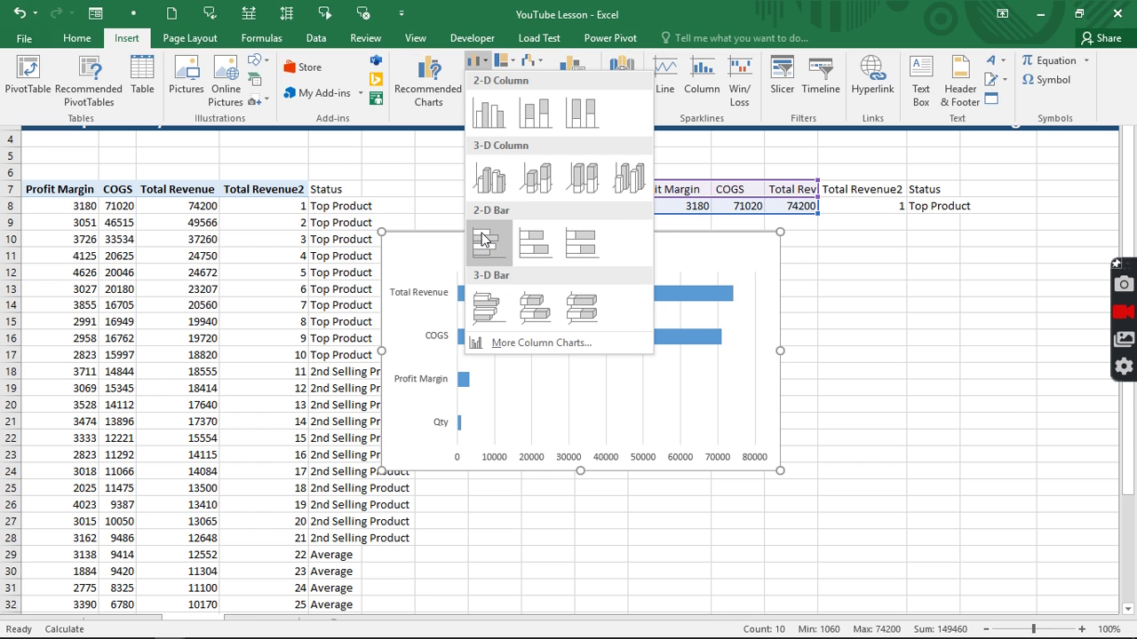
{"action": "left_click", "coordinate": [481, 238]}
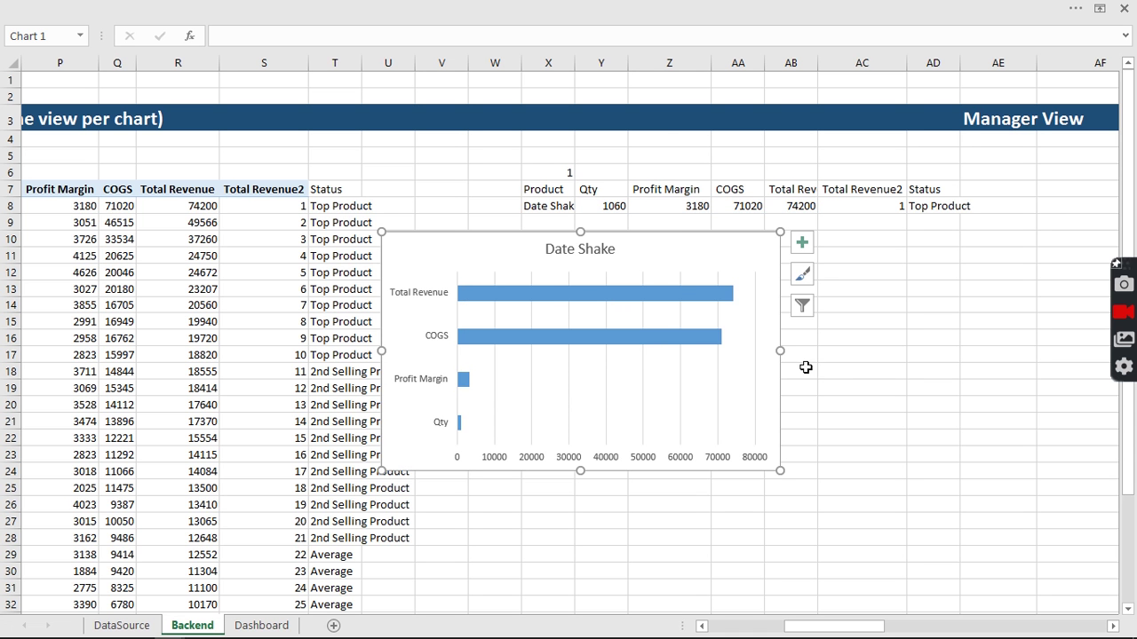
{"action": "left_click_drag", "start_coordinate": [780, 351], "coordinate": [675, 344]}
{"action": "left_click_drag", "start_coordinate": [527, 471], "coordinate": [531, 419]}
Delete the horizontal value axis and the vertical gridlines from the bar chart.
{"action": "left_click", "coordinate": [550, 409]}
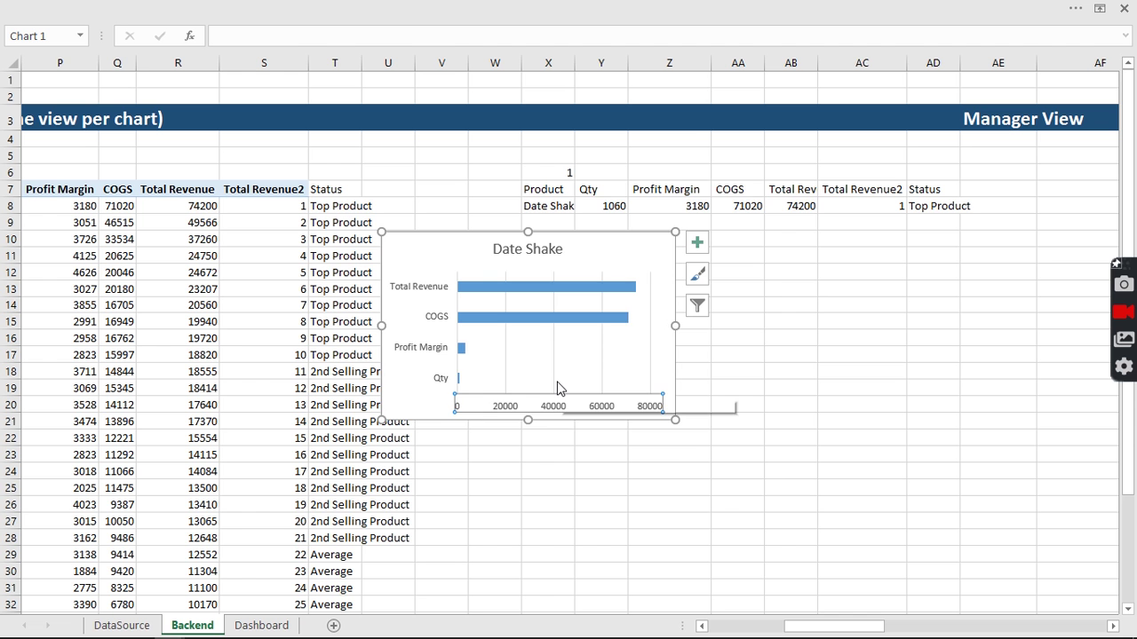
{"action": "key", "text": "Delete"}
{"action": "left_click", "coordinate": [558, 380]}
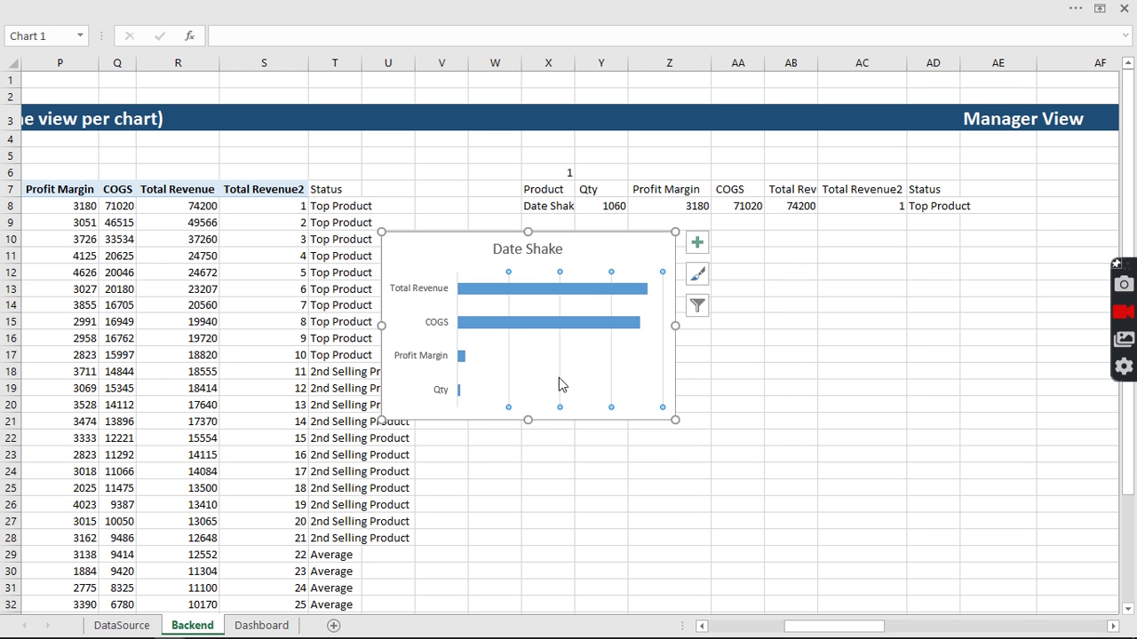
{"action": "key", "text": "Delete"}
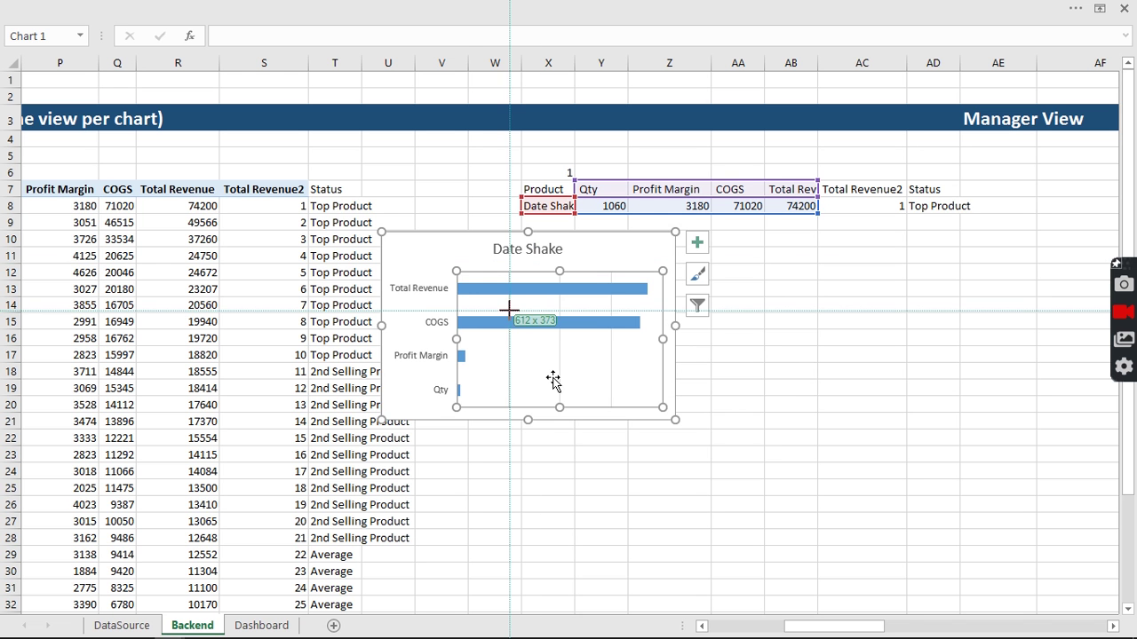
Thicken the chart's bars by setting the data series gap width to 59%.
{"action": "left_click", "coordinate": [536, 288]}
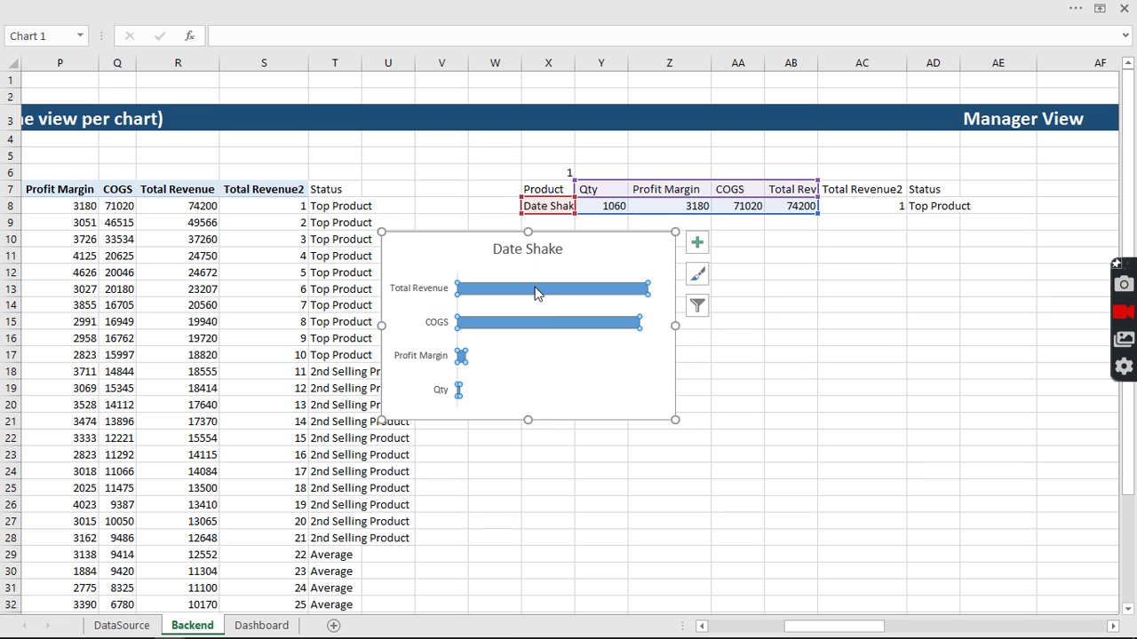
{"action": "right_click", "coordinate": [559, 297]}
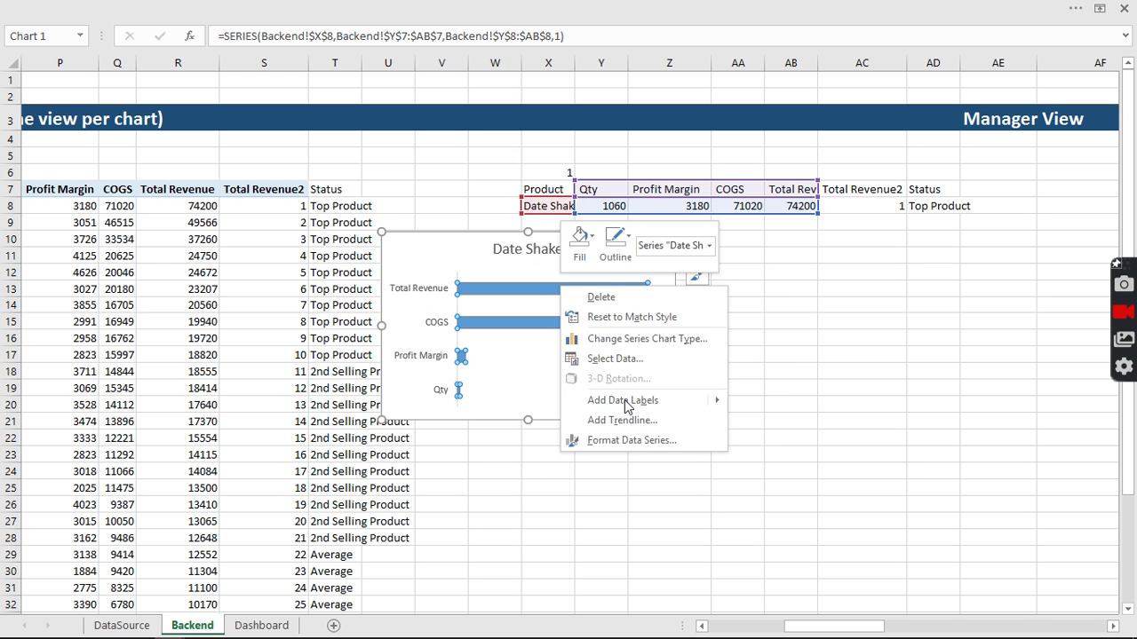
{"action": "left_click", "coordinate": [632, 441]}
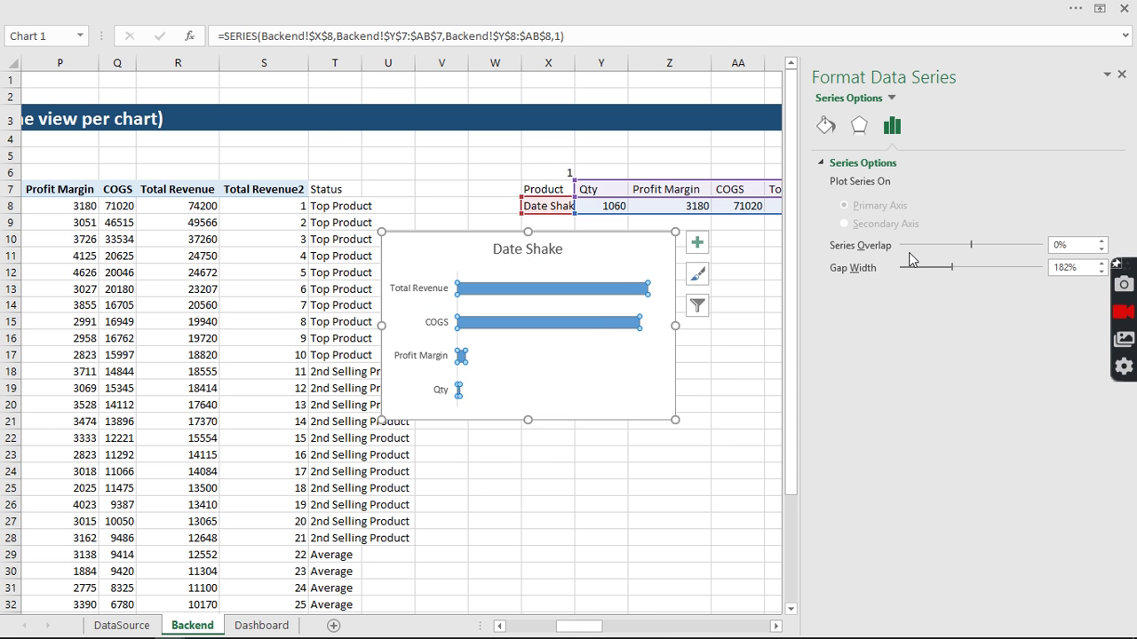
{"action": "left_click_drag", "start_coordinate": [951, 268], "coordinate": [916, 267]}
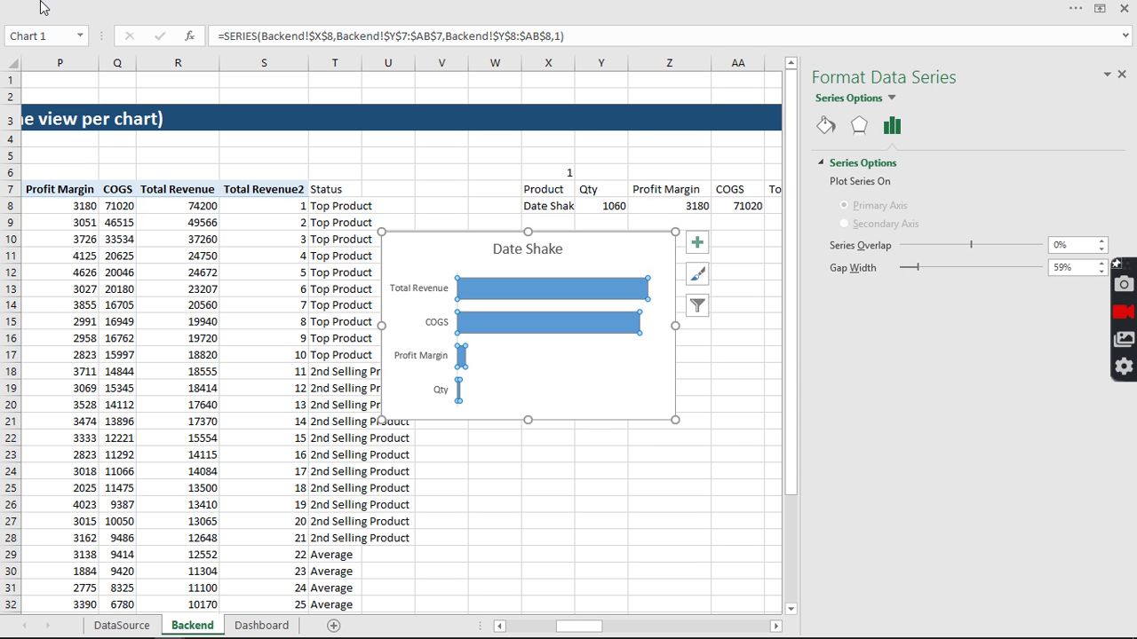
Fill the chart's bars with the standard Blue color.
{"action": "left_click", "coordinate": [109, 7]}
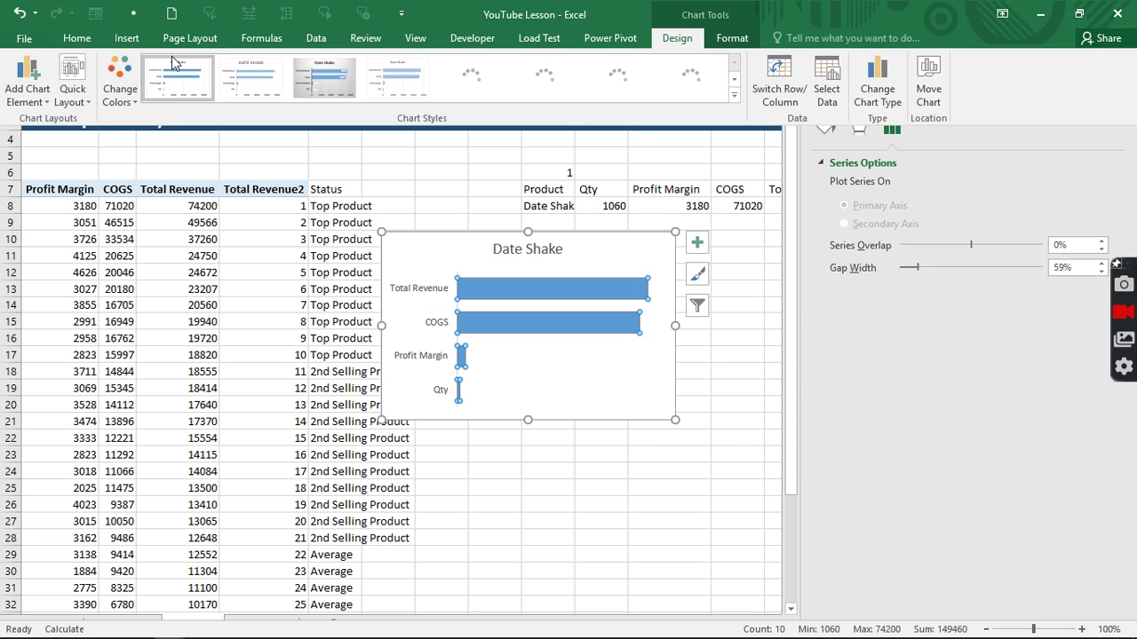
{"action": "left_click", "coordinate": [77, 38]}
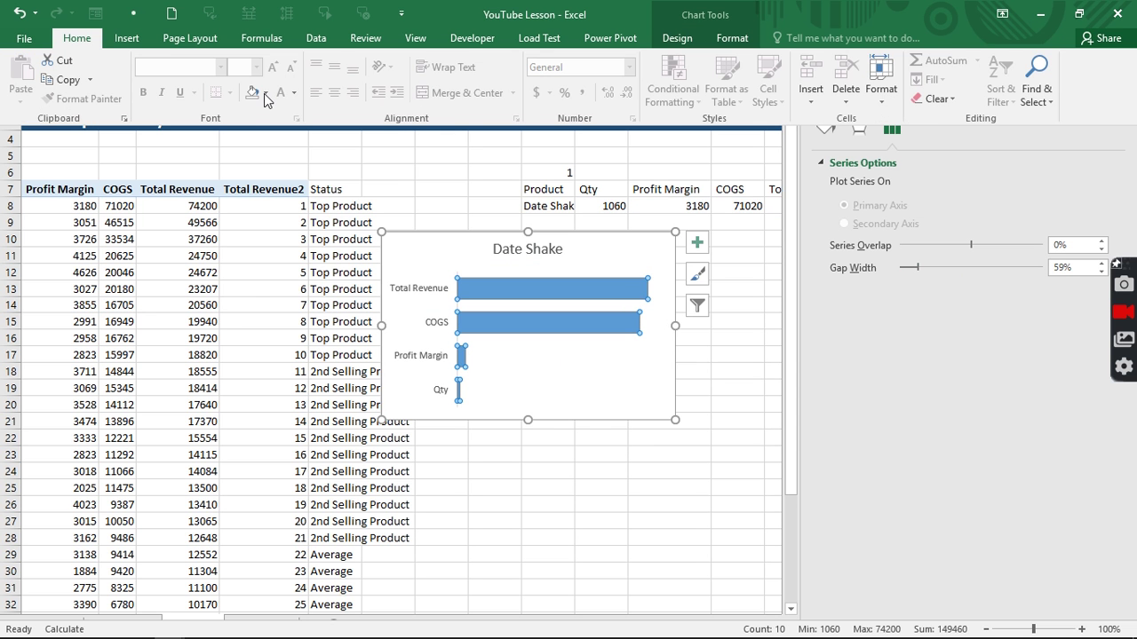
{"action": "left_click", "coordinate": [265, 92]}
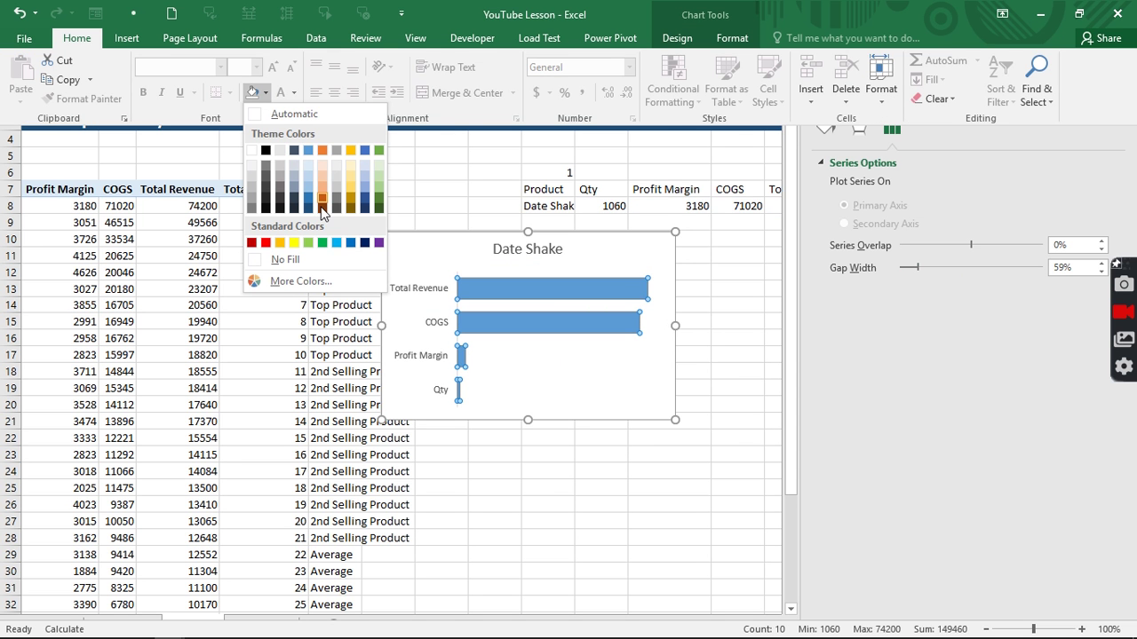
{"action": "left_click", "coordinate": [352, 246]}
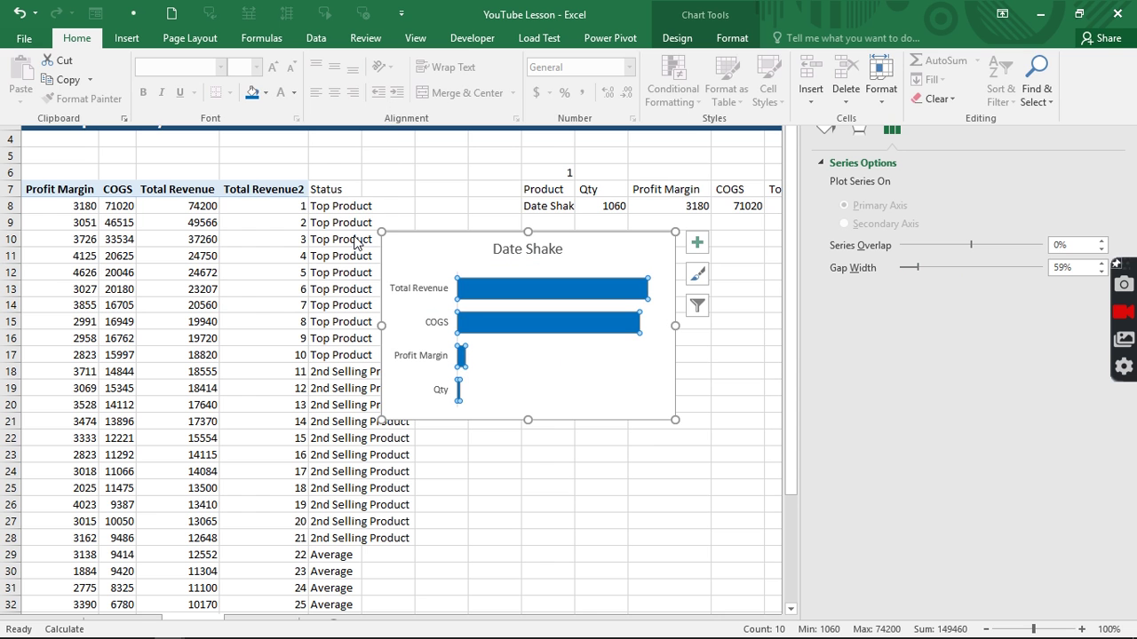
Make the chart's category axis labels bold with a white font.
{"action": "left_click", "coordinate": [437, 297]}
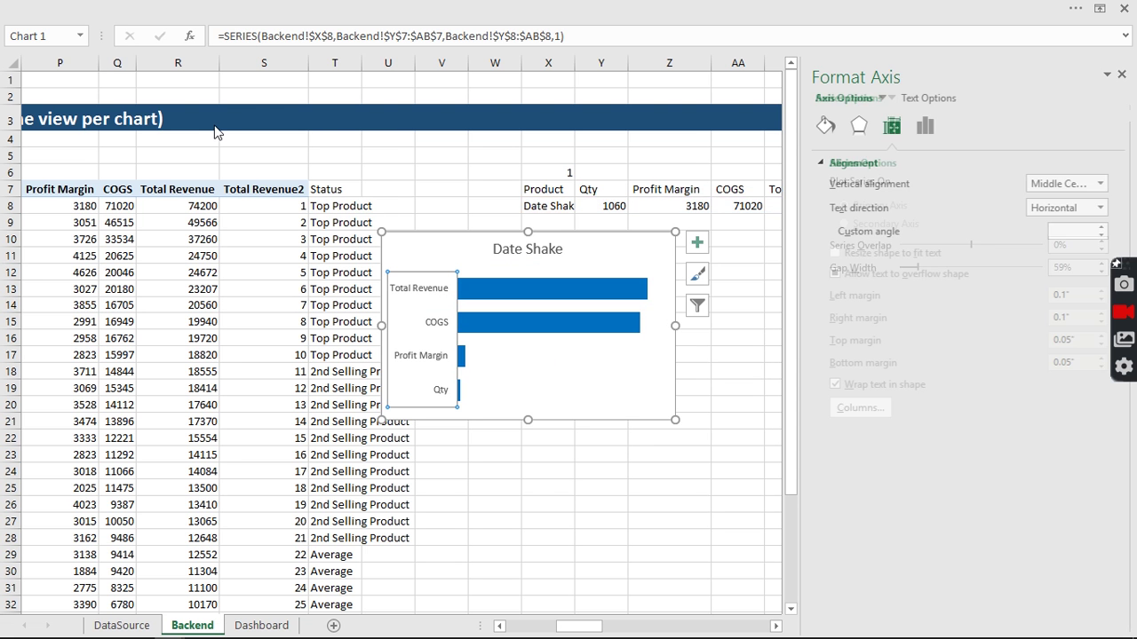
{"action": "left_click", "coordinate": [203, 9]}
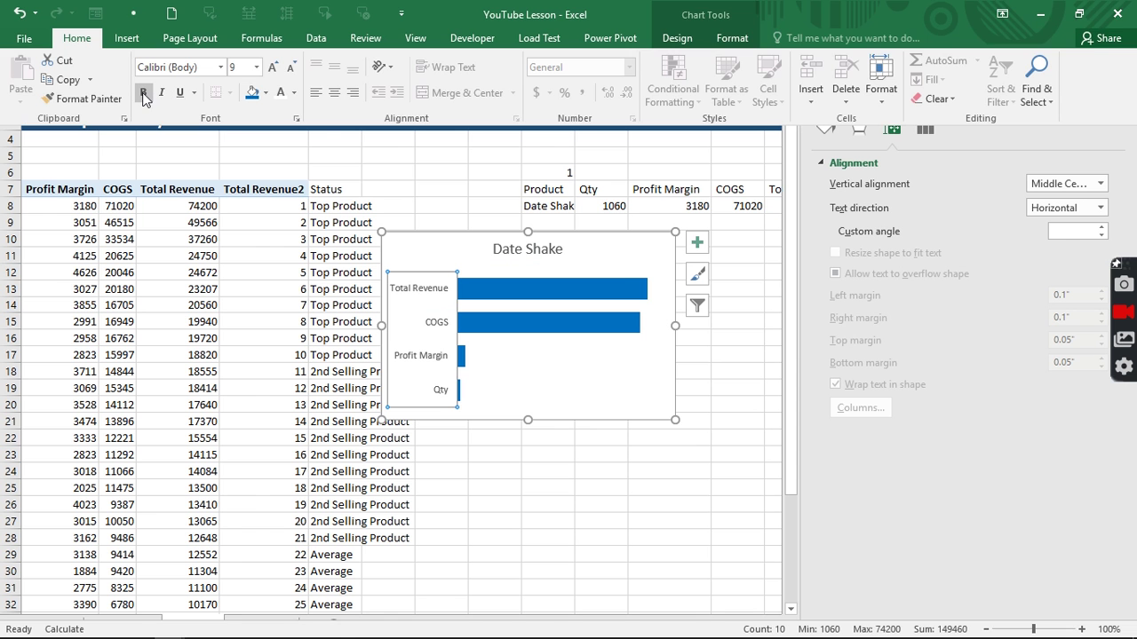
{"action": "left_click", "coordinate": [143, 94]}
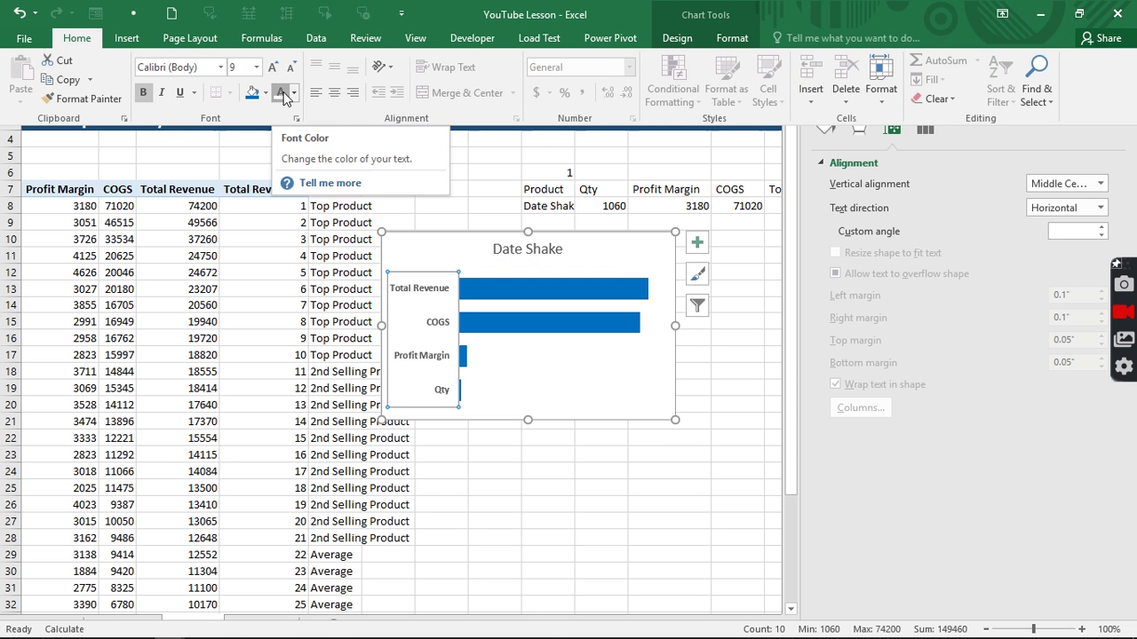
Format the chart title in bold with the standard Blue font color.
{"action": "left_click", "coordinate": [531, 253]}
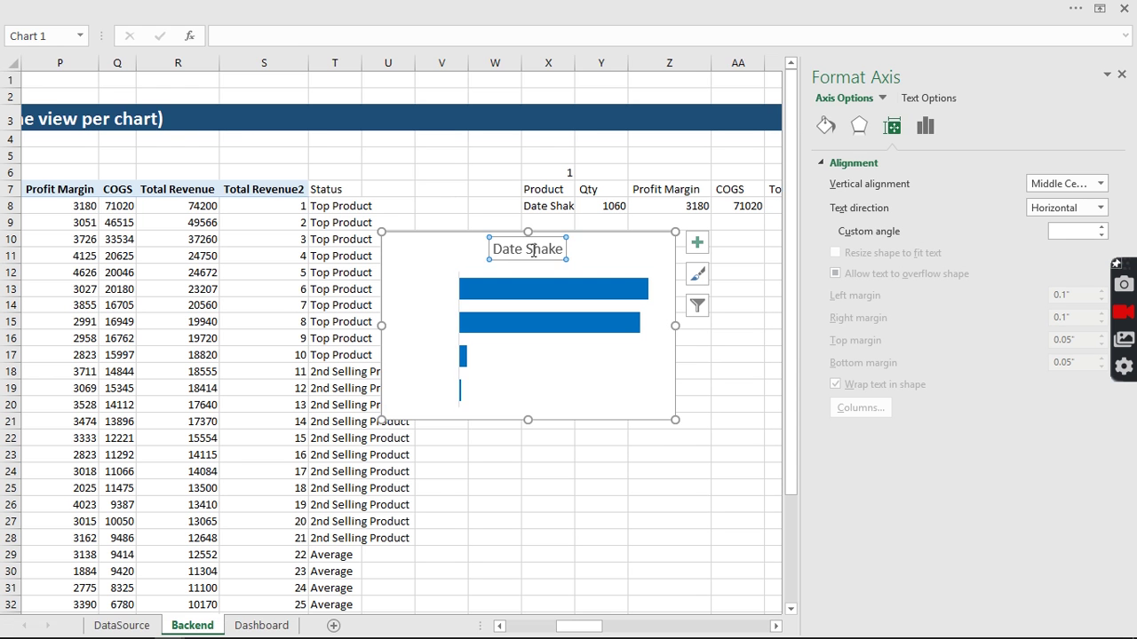
{"action": "left_click", "coordinate": [210, 8]}
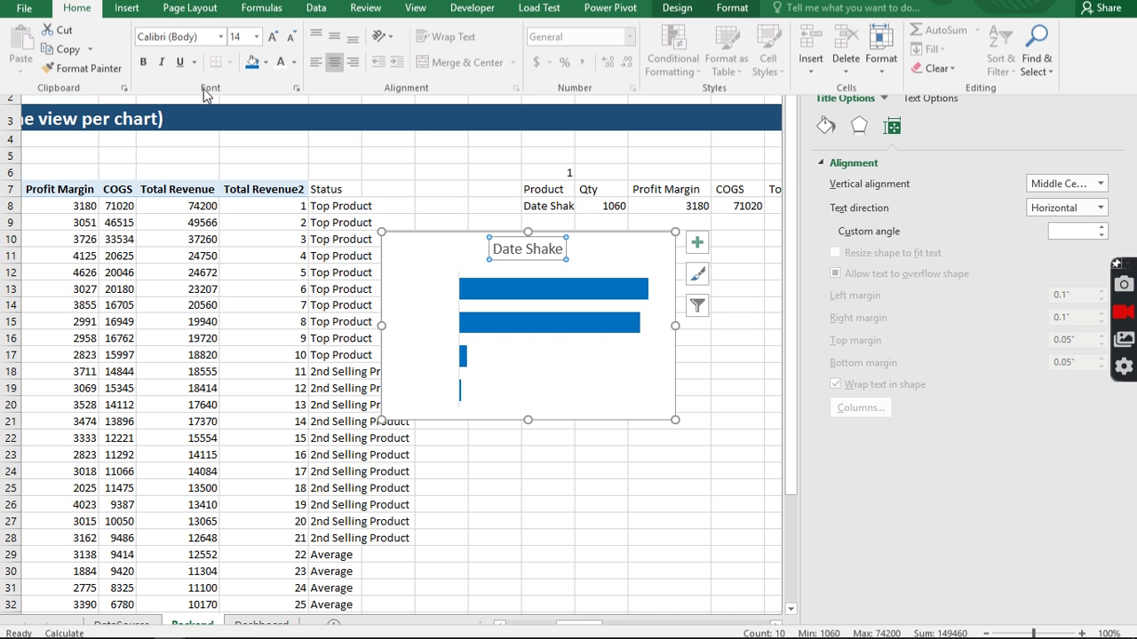
{"action": "left_click", "coordinate": [292, 94]}
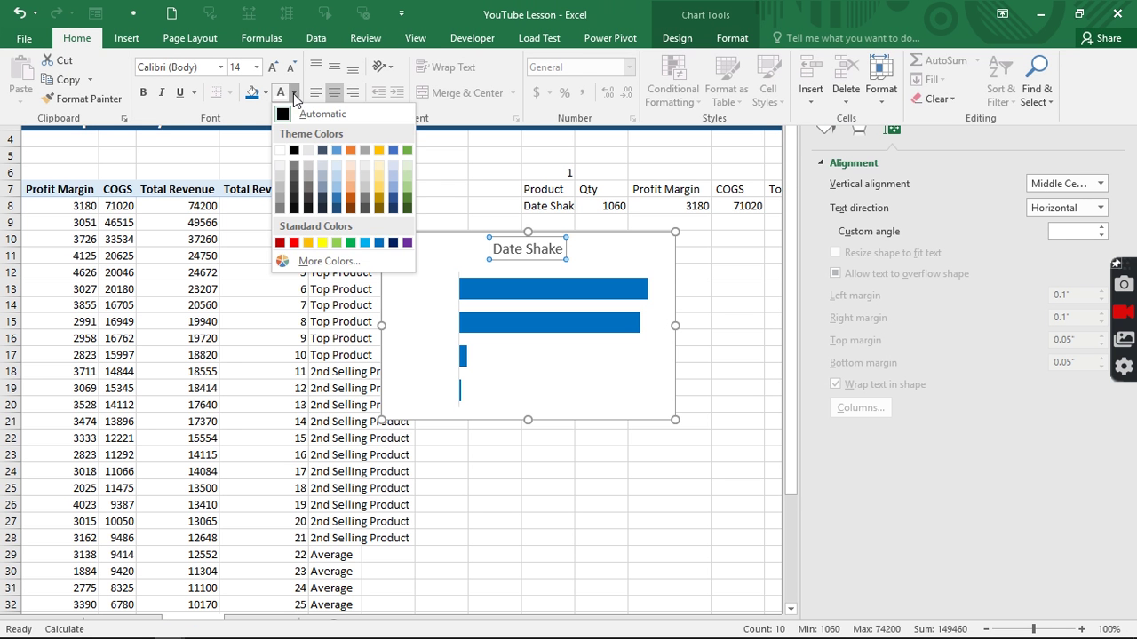
{"action": "left_click", "coordinate": [379, 244]}
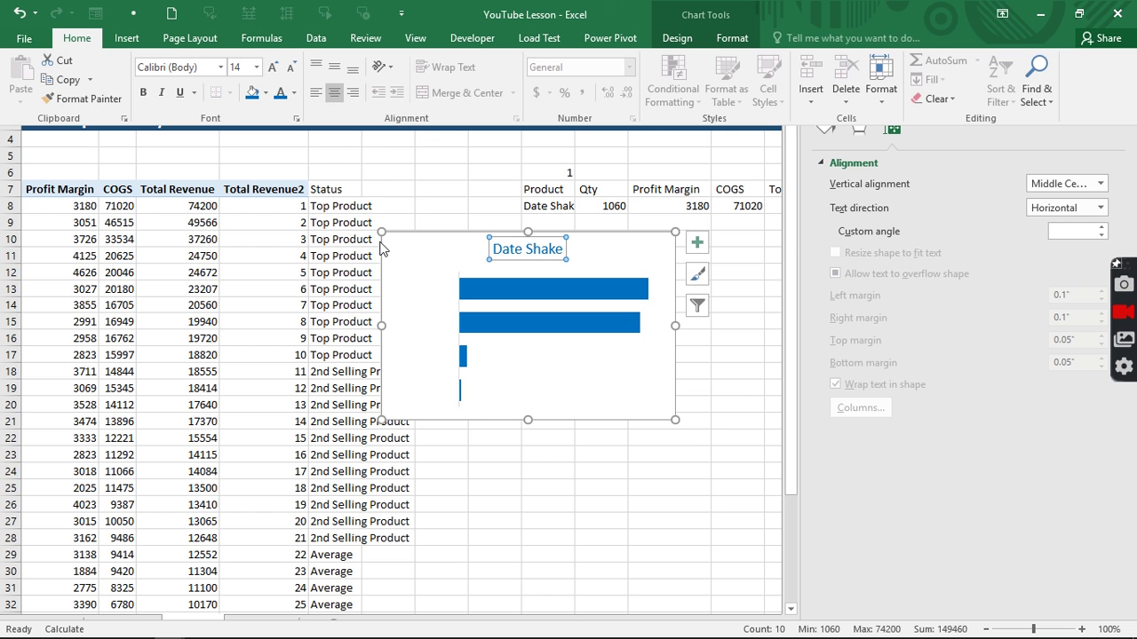
{"action": "left_click", "coordinate": [142, 95]}
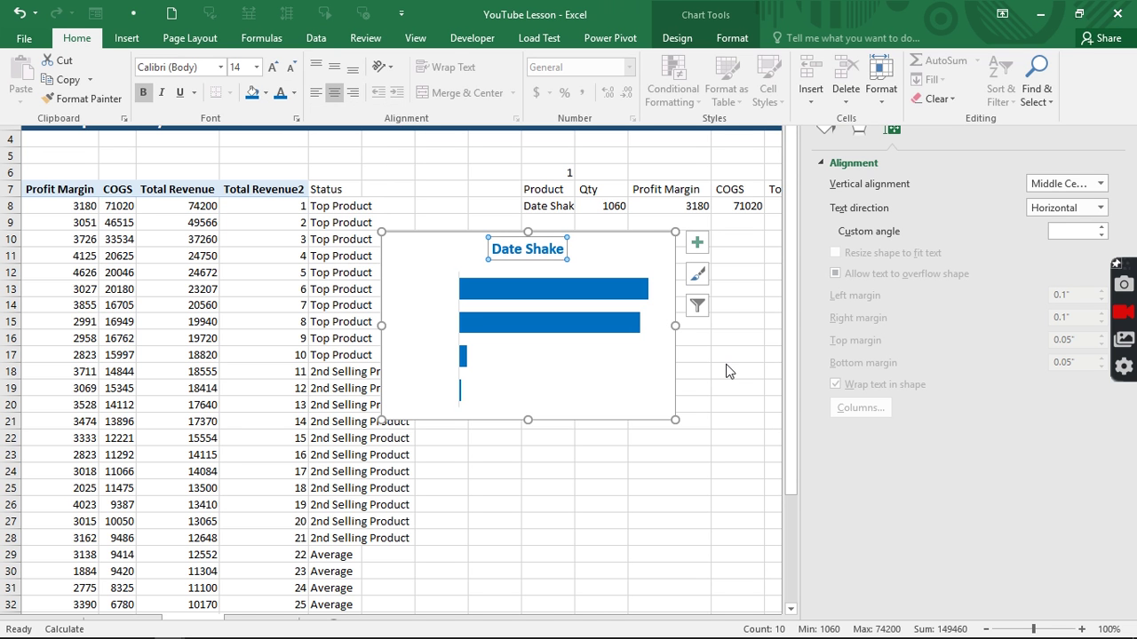
{"action": "key", "text": "ctrl+shift+F1"}
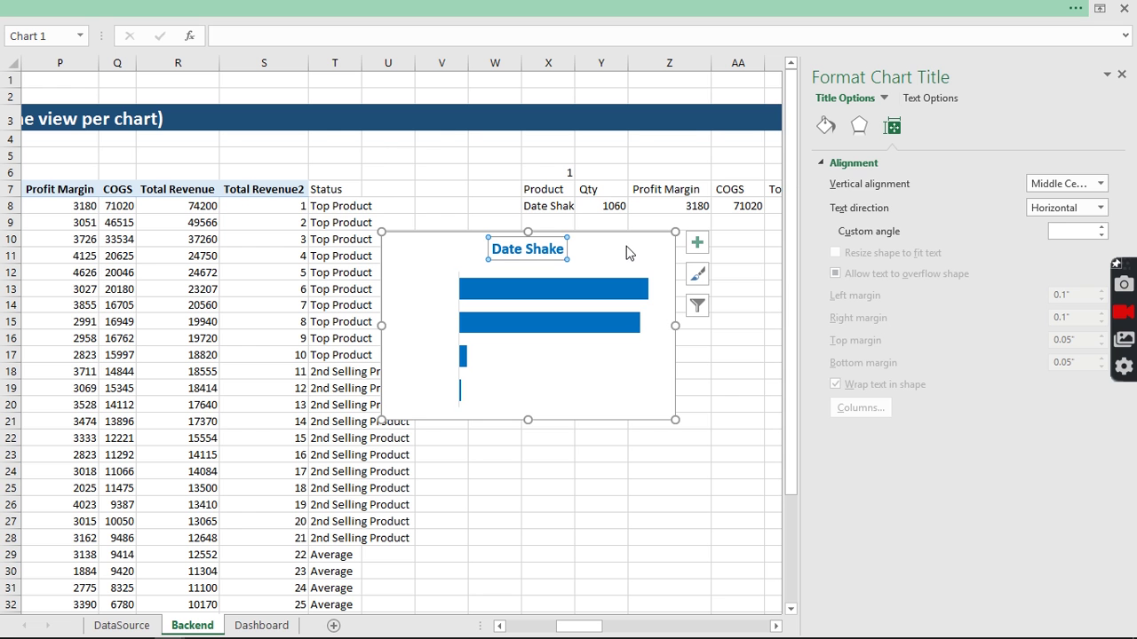
Set the chart area to No Fill and No Outline.
{"action": "left_click", "coordinate": [626, 254]}
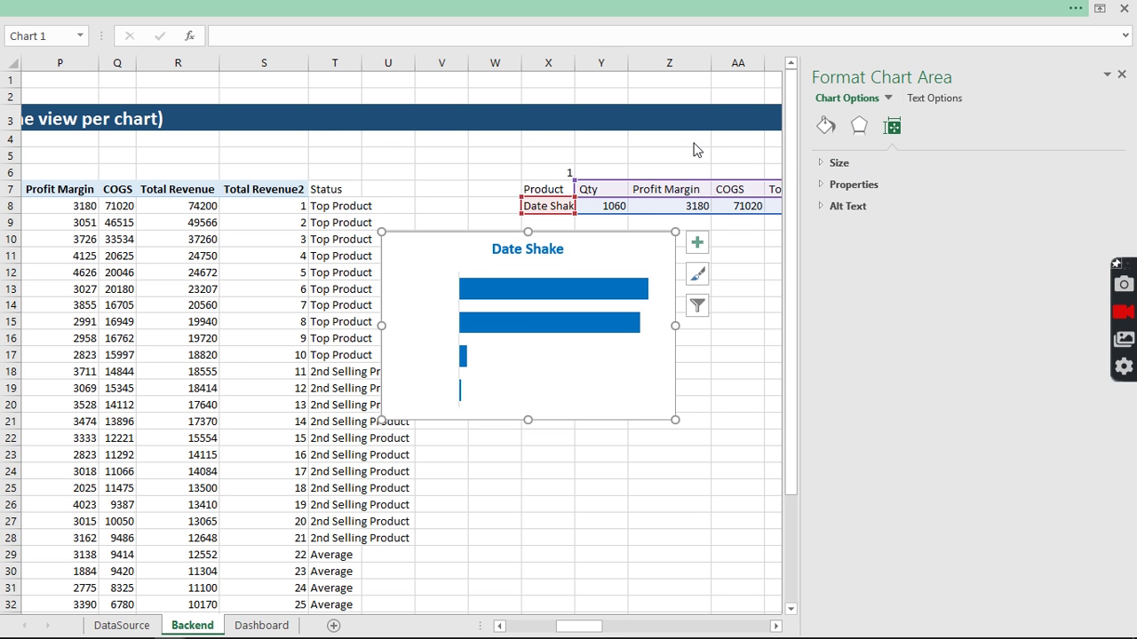
{"action": "left_click", "coordinate": [715, 8]}
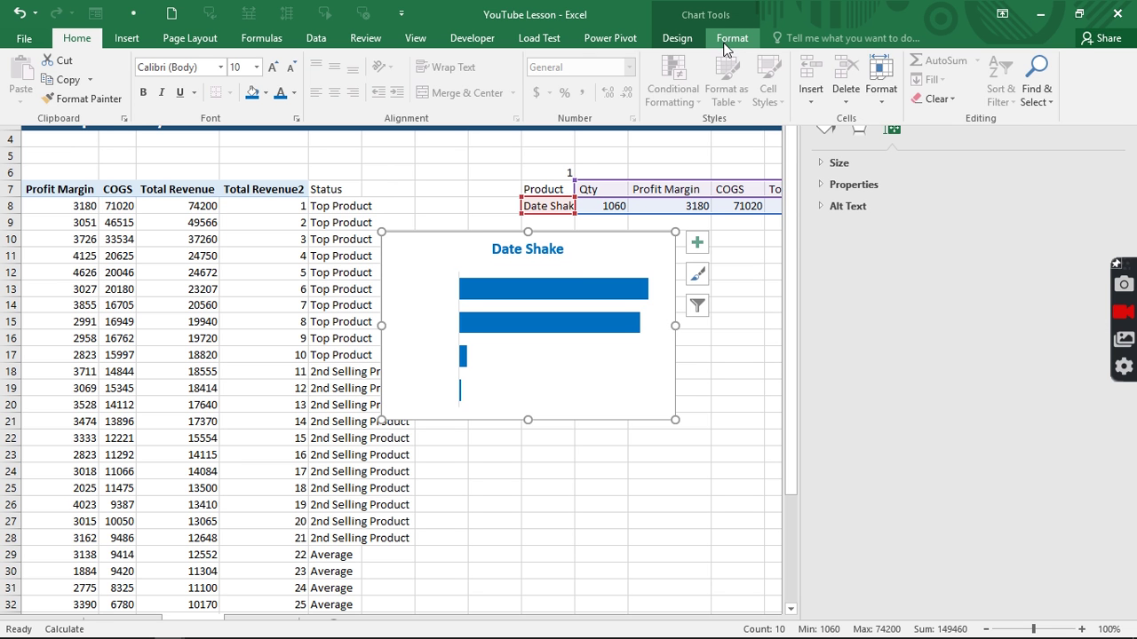
{"action": "left_click", "coordinate": [725, 43]}
{"action": "left_click", "coordinate": [626, 61]}
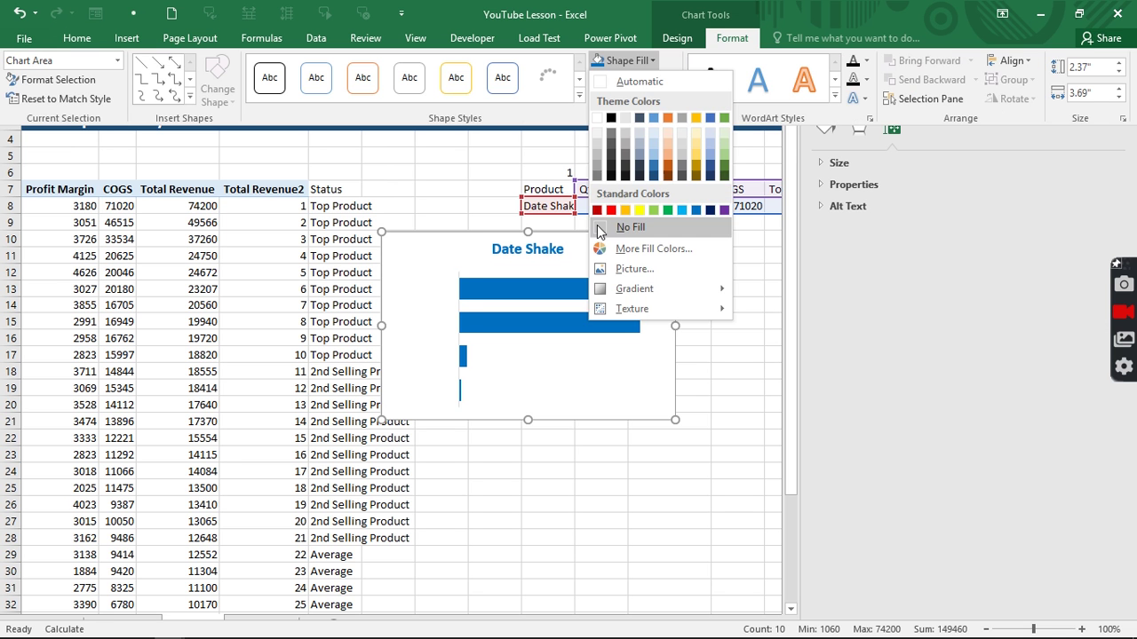
{"action": "left_click", "coordinate": [627, 227]}
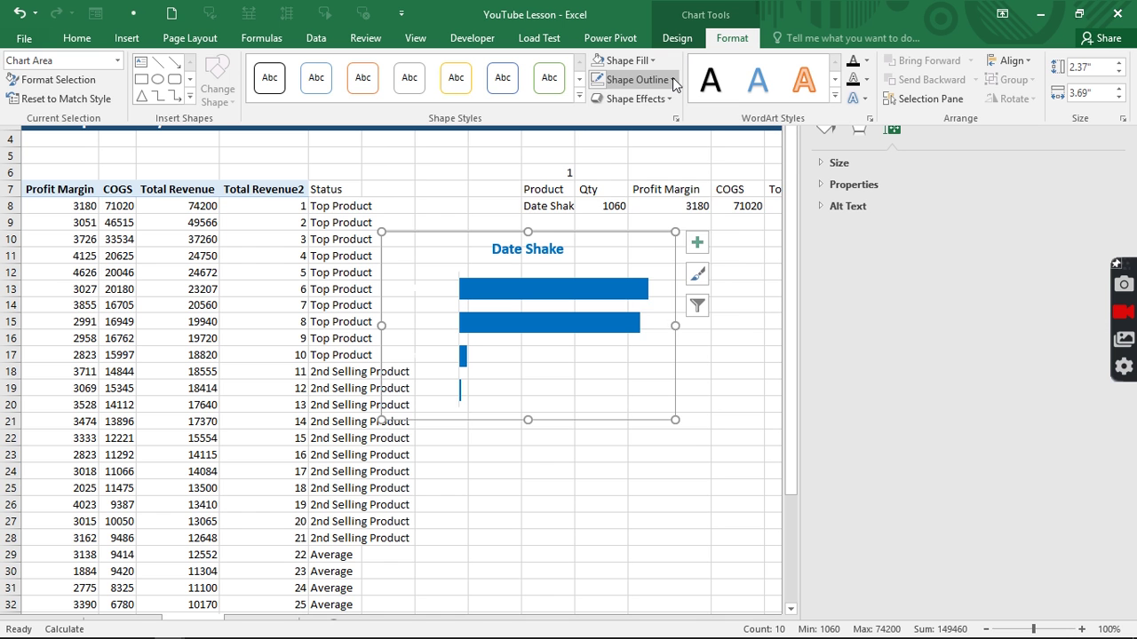
{"action": "left_click", "coordinate": [672, 78]}
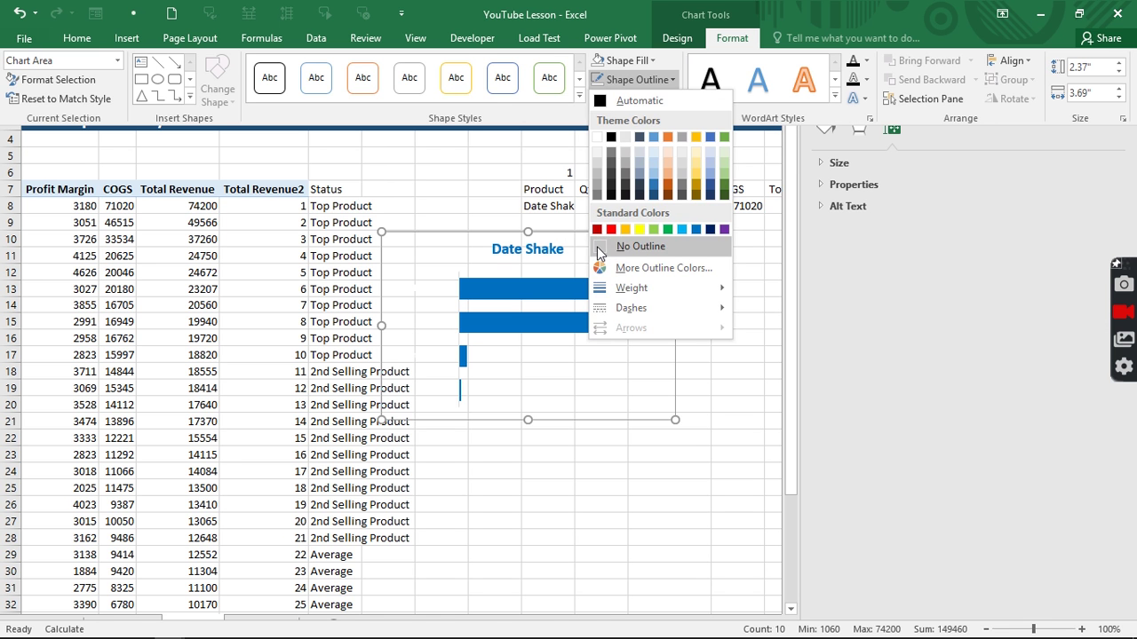
{"action": "left_click", "coordinate": [595, 243]}
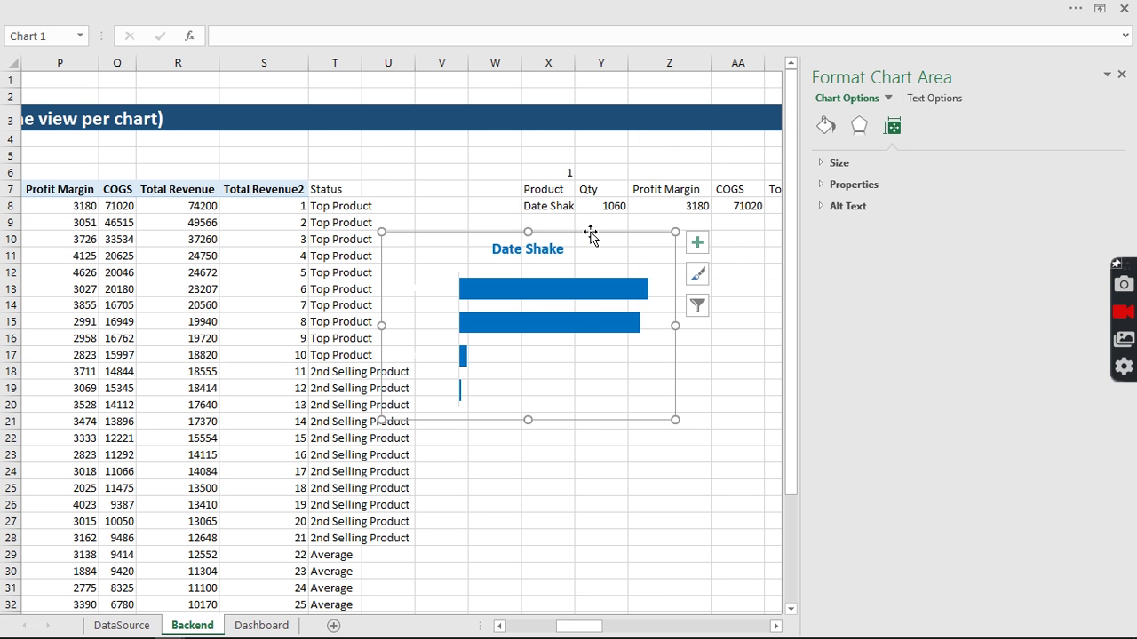
Move the chart from Backend to the Dashboard's lower-left panel, narrowing it to fit beside the scroll bar.
{"action": "key", "text": "ctrl+x"}
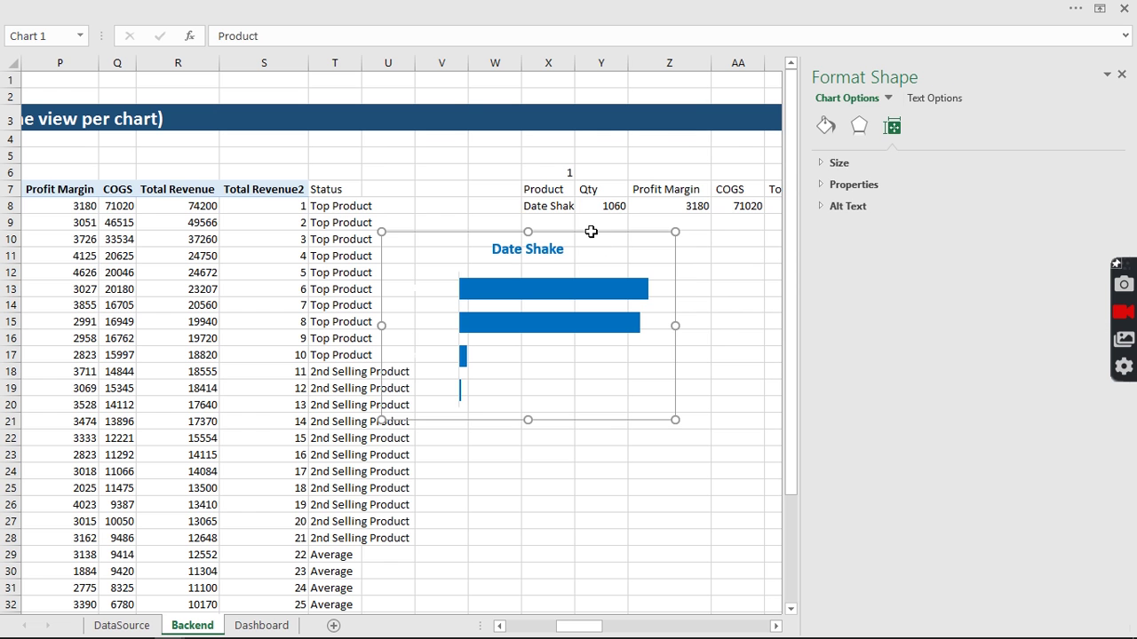
{"action": "left_click", "coordinate": [237, 630]}
{"action": "left_click", "coordinate": [189, 458]}
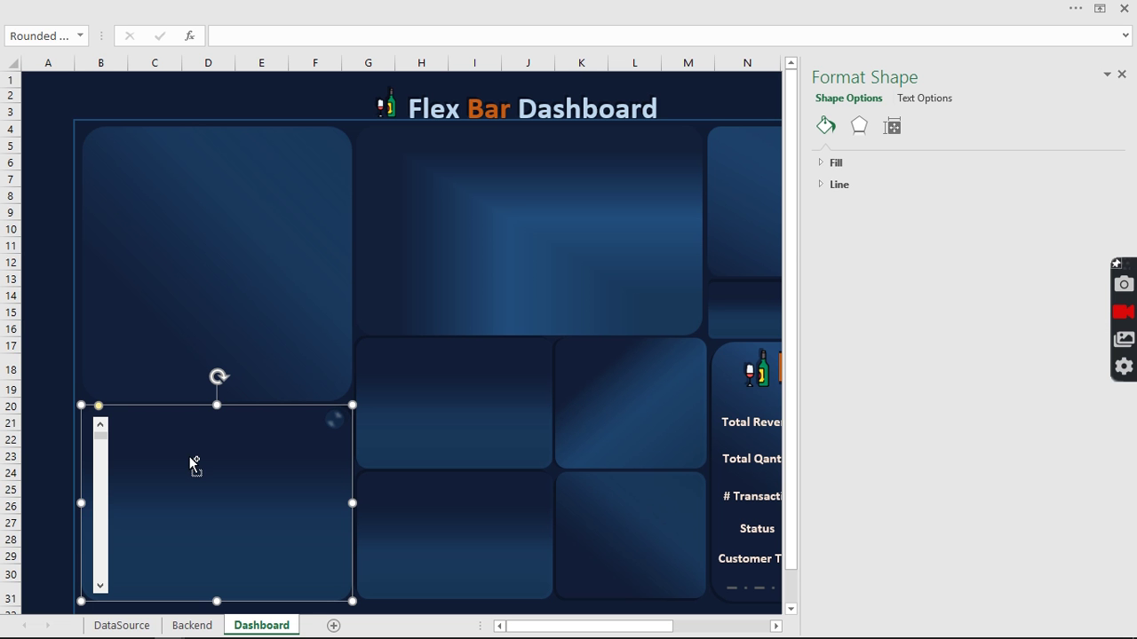
{"action": "key", "text": "ctrl+v"}
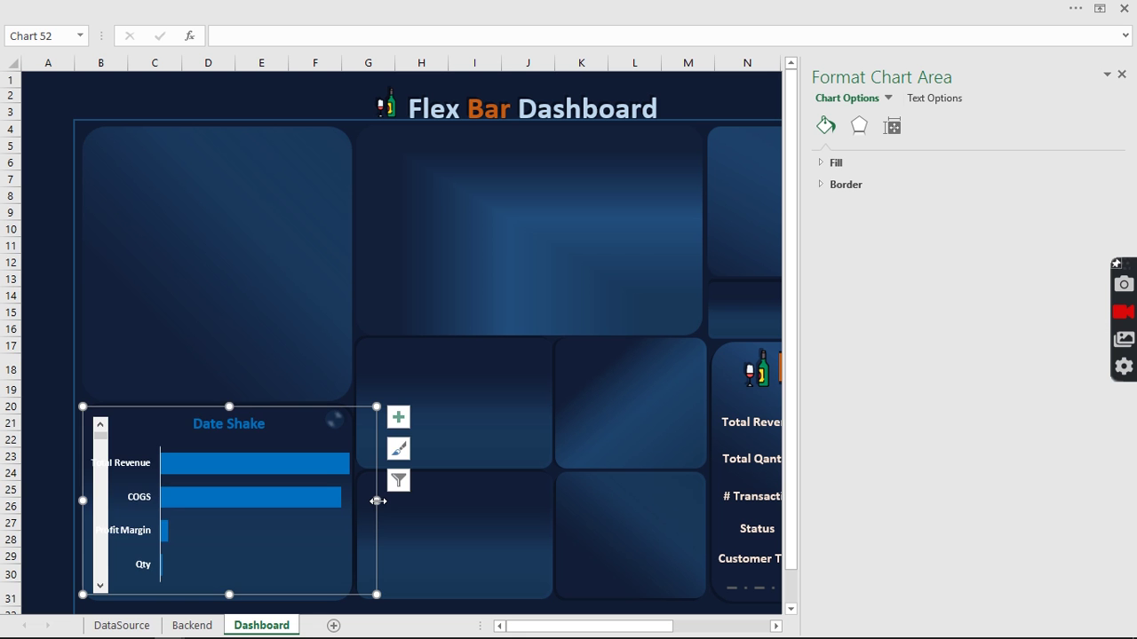
{"action": "left_click_drag", "start_coordinate": [377, 501], "coordinate": [325, 501]}
{"action": "left_click_drag", "start_coordinate": [269, 409], "coordinate": [290, 422]}
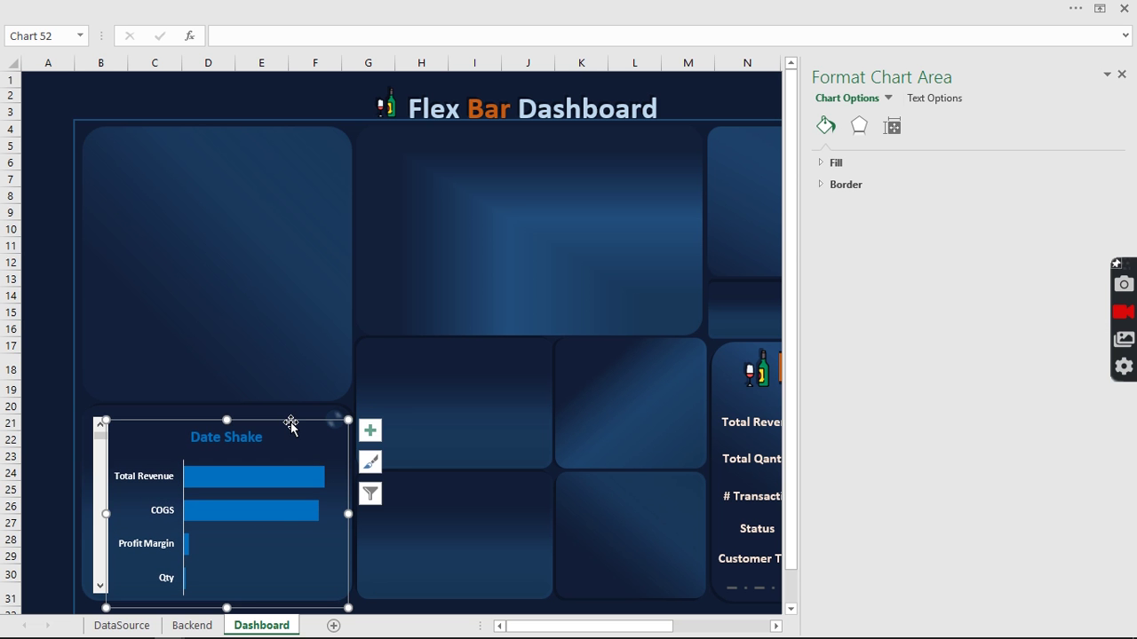
Advance the Dashboard scroll bar to the next product and check how the bar chart responds.
{"action": "left_click", "coordinate": [41, 426]}
{"action": "left_click", "coordinate": [101, 594]}
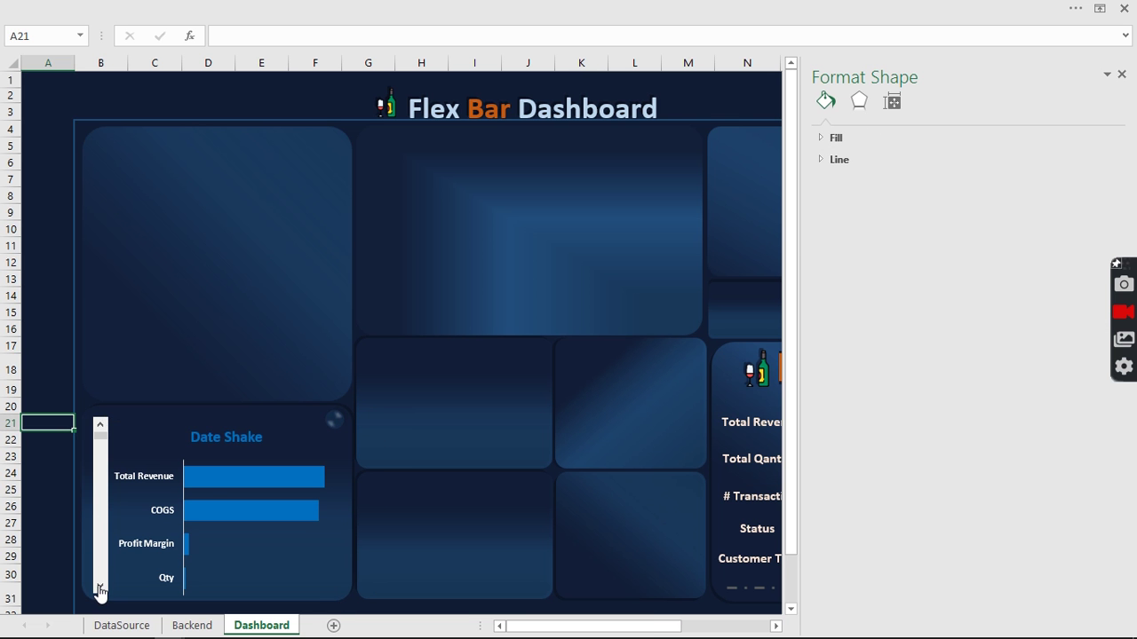
{"action": "left_click", "coordinate": [101, 590]}
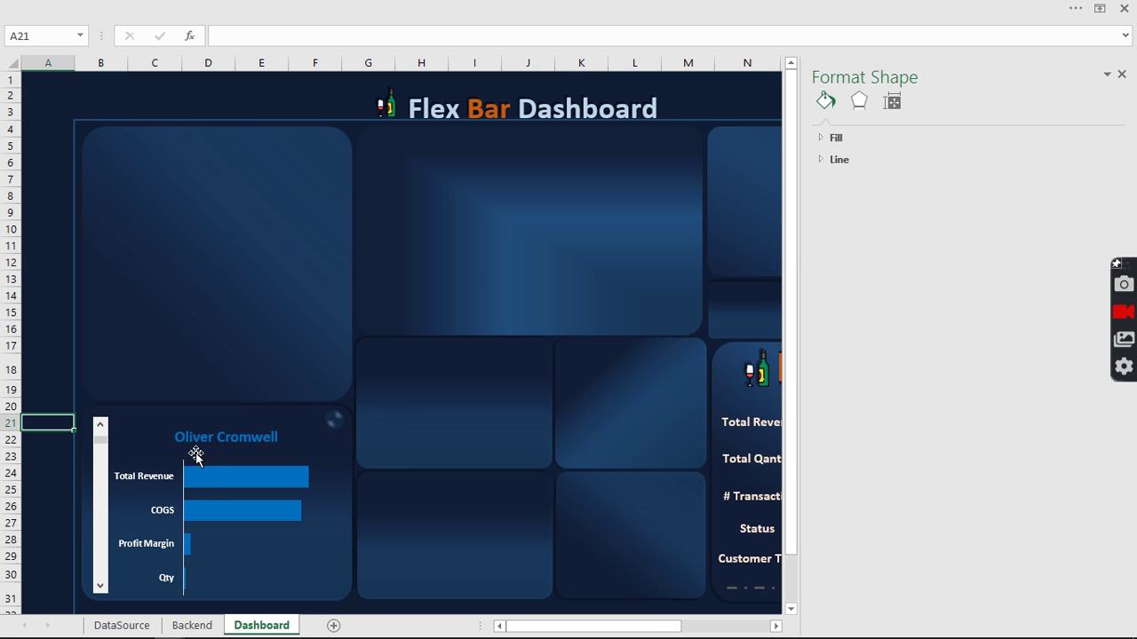
Add data labels to the bars of the product chart on the Dashboard.
{"action": "left_click", "coordinate": [204, 476]}
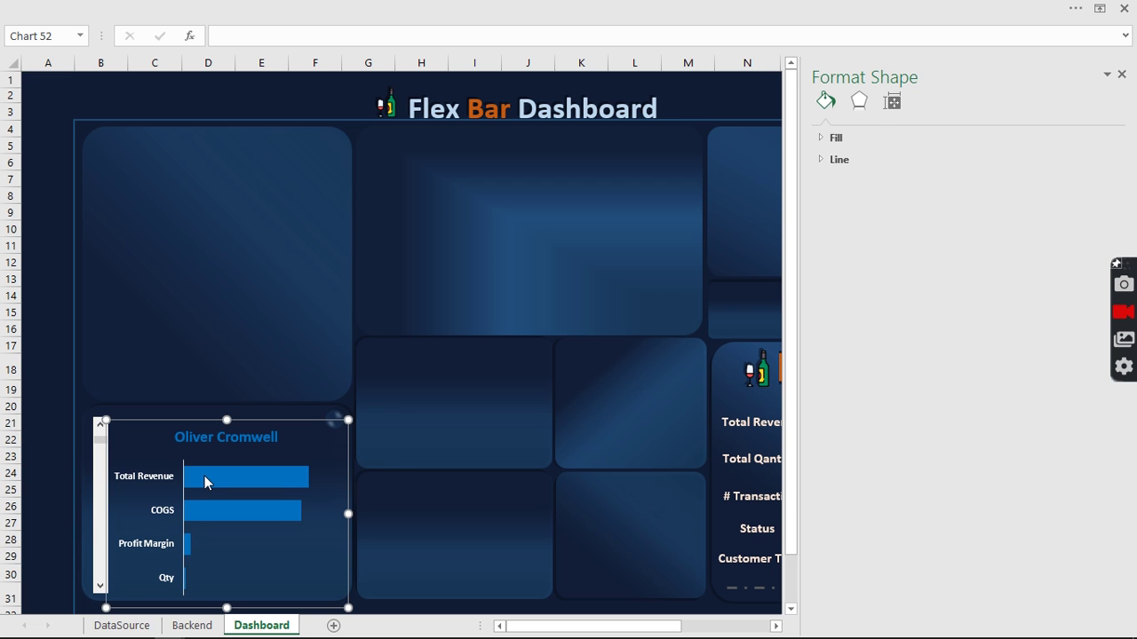
{"action": "left_click", "coordinate": [204, 476]}
{"action": "left_click", "coordinate": [370, 433]}
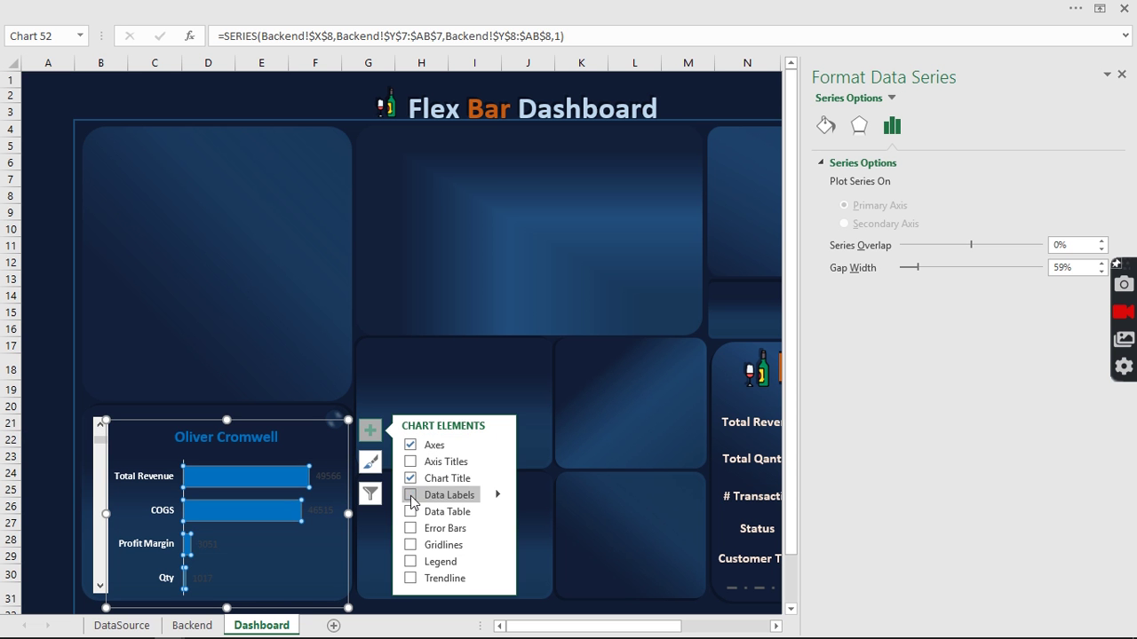
{"action": "left_click", "coordinate": [410, 497]}
Make the product chart's data labels white and bold on the Dashboard.
{"action": "left_click", "coordinate": [325, 480]}
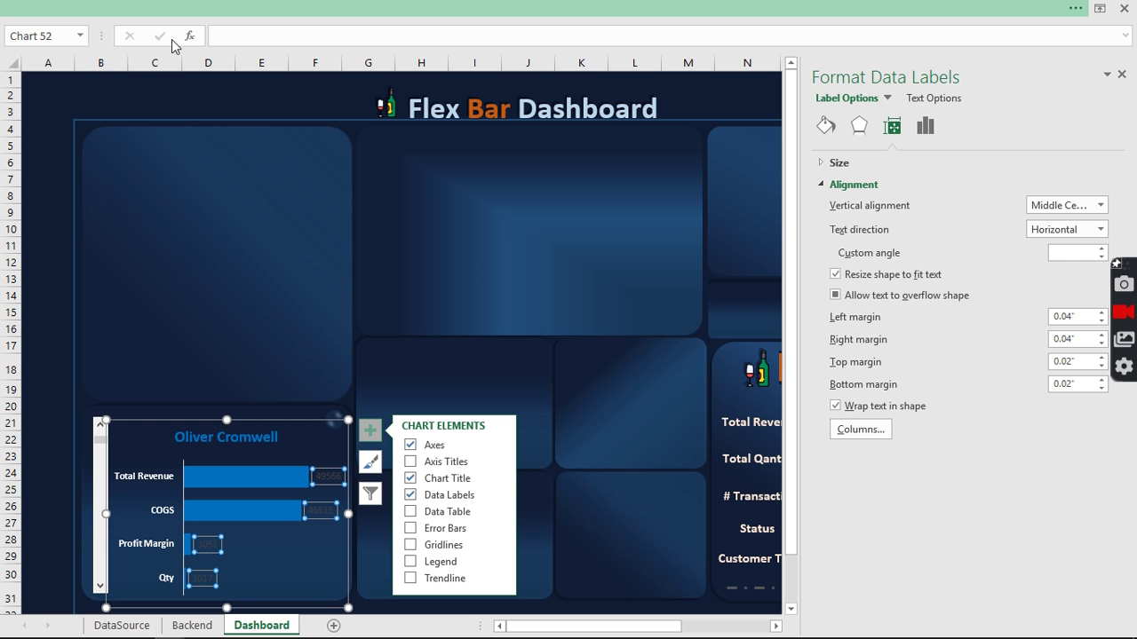
{"action": "left_click", "coordinate": [177, 8]}
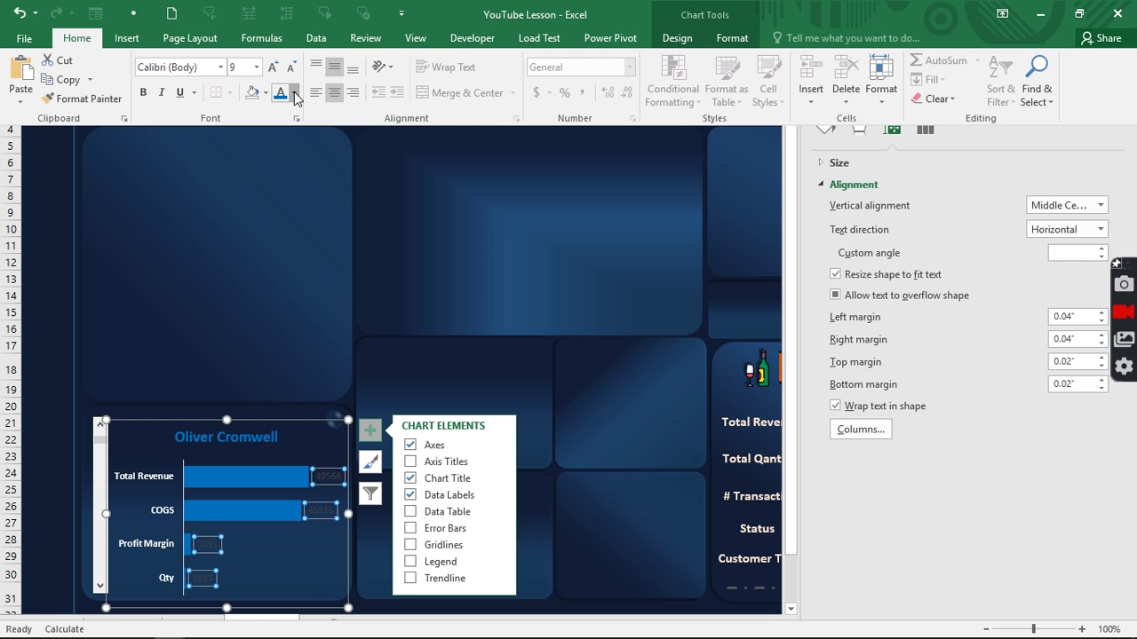
{"action": "left_click", "coordinate": [295, 98]}
{"action": "left_click", "coordinate": [265, 154]}
{"action": "left_click", "coordinate": [143, 92]}
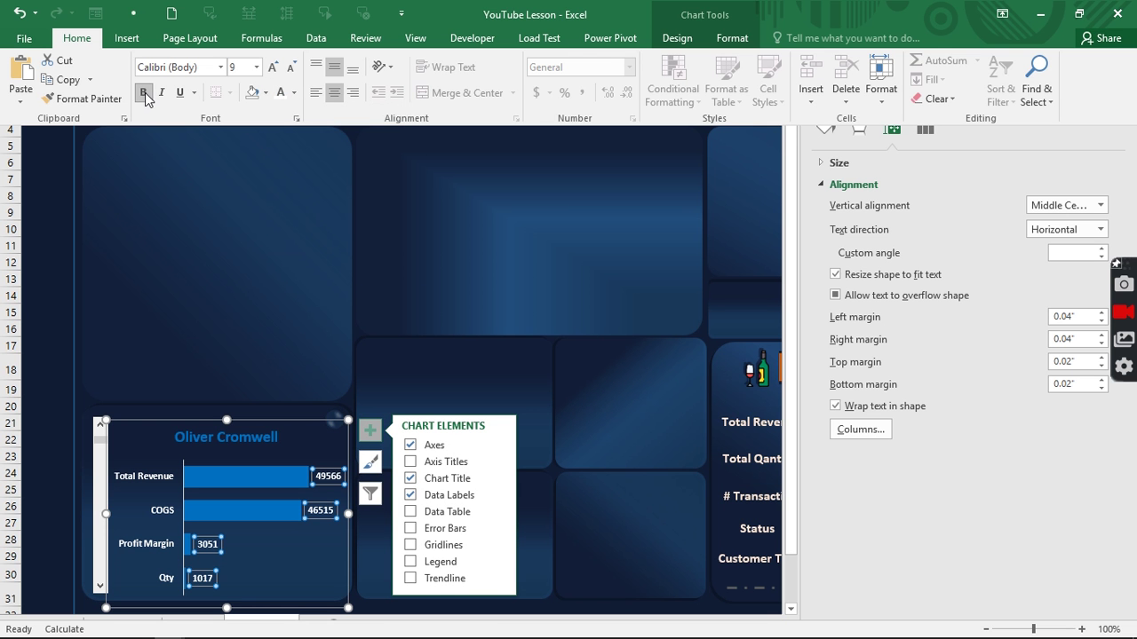
{"action": "left_click", "coordinate": [43, 169]}
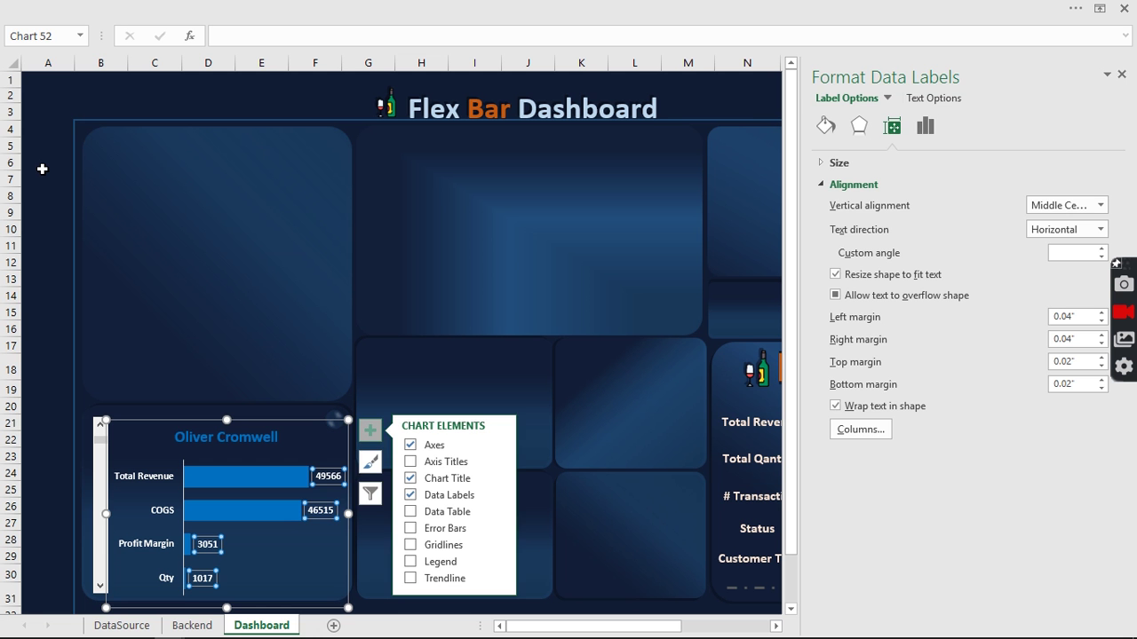
{"action": "left_click", "coordinate": [43, 168]}
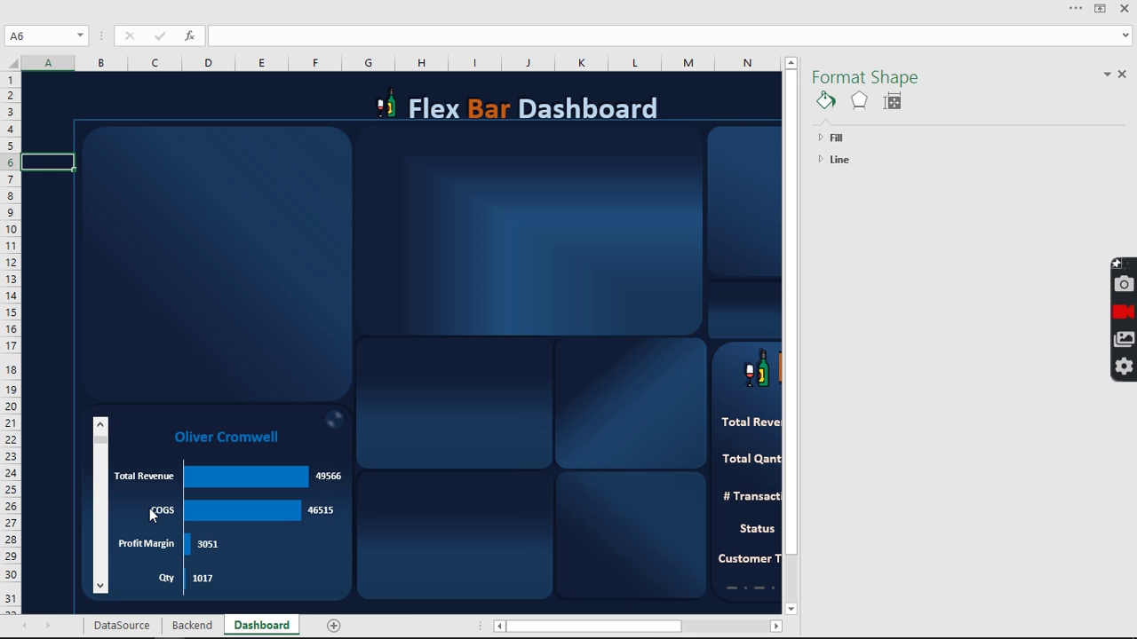
Format the Qty value in Backend cell Y8 as Number with 0 decimal places and a 1000 separator.
{"action": "left_click", "coordinate": [193, 626]}
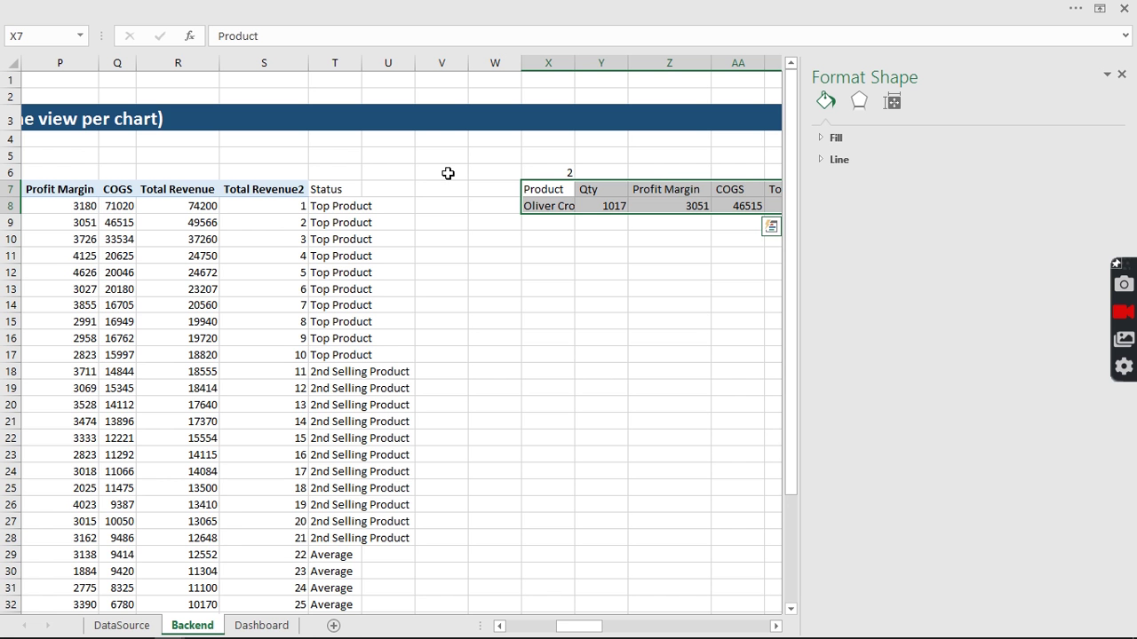
{"action": "left_click", "coordinate": [642, 291]}
{"action": "left_click", "coordinate": [609, 207]}
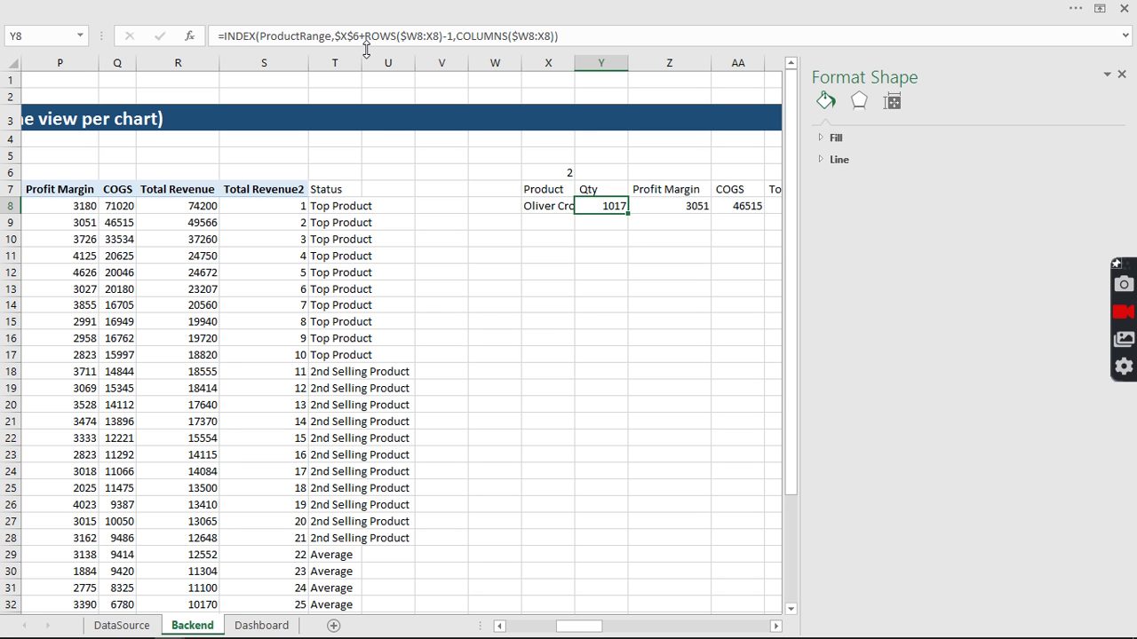
{"action": "key", "text": "ctrl+1"}
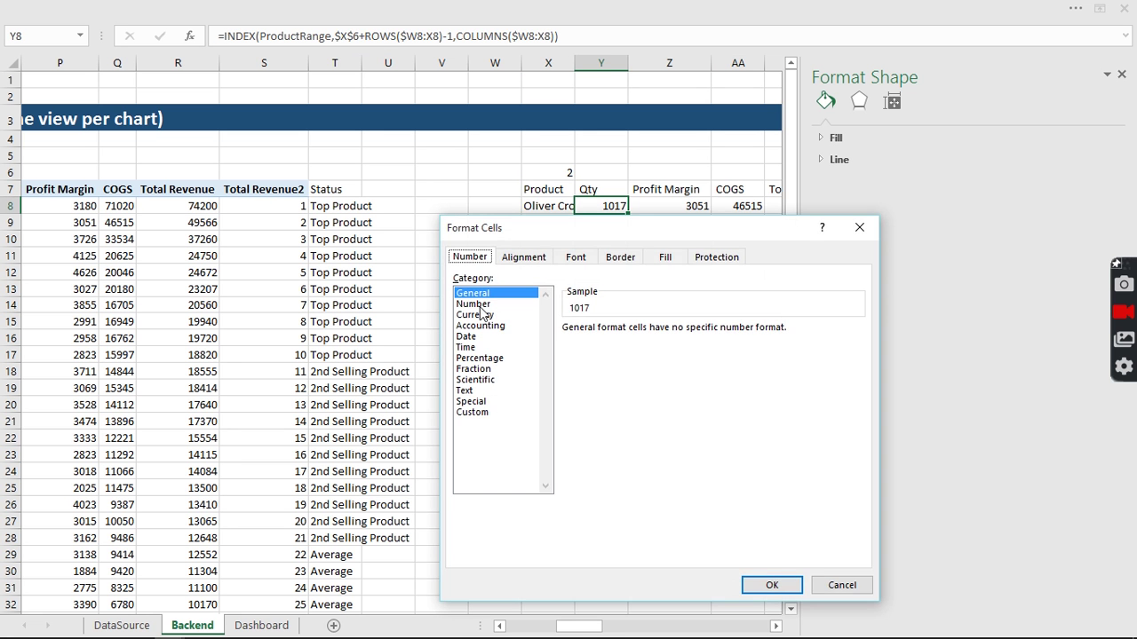
{"action": "left_click", "coordinate": [480, 304]}
{"action": "double_click", "coordinate": [675, 334]}
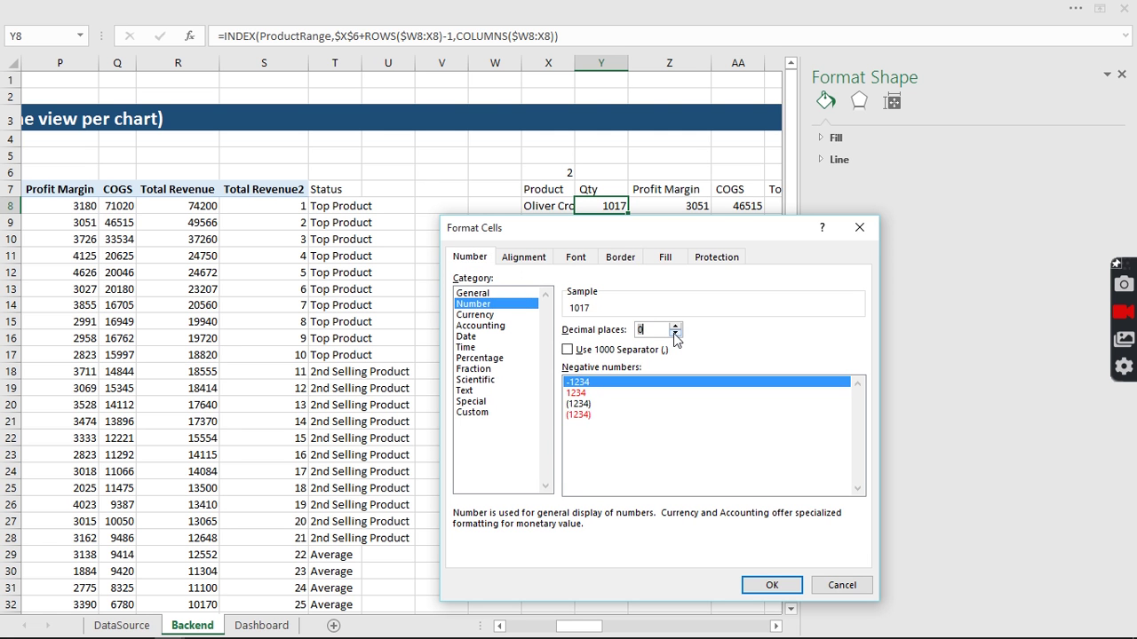
{"action": "left_click", "coordinate": [568, 349]}
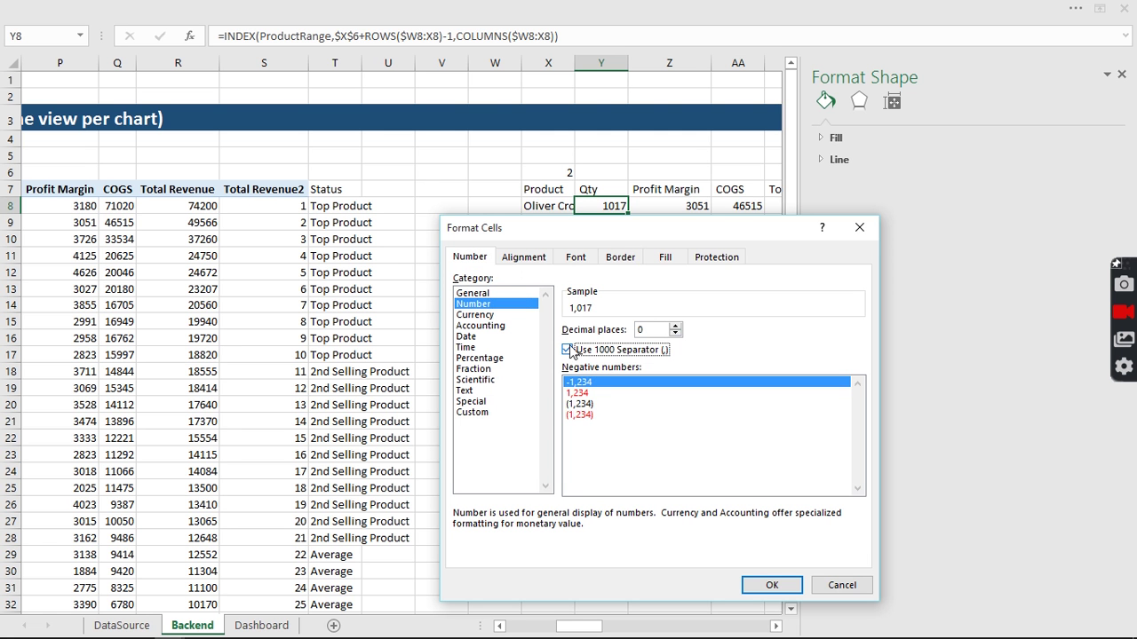
{"action": "left_click", "coordinate": [772, 586]}
Format the Profit Margin, COGS and Total Revenue values in Z8:AB8 as $ Currency with 0 decimal places.
{"action": "key", "text": "Right"}
{"action": "left_click", "coordinate": [748, 206], "text": "shift"}
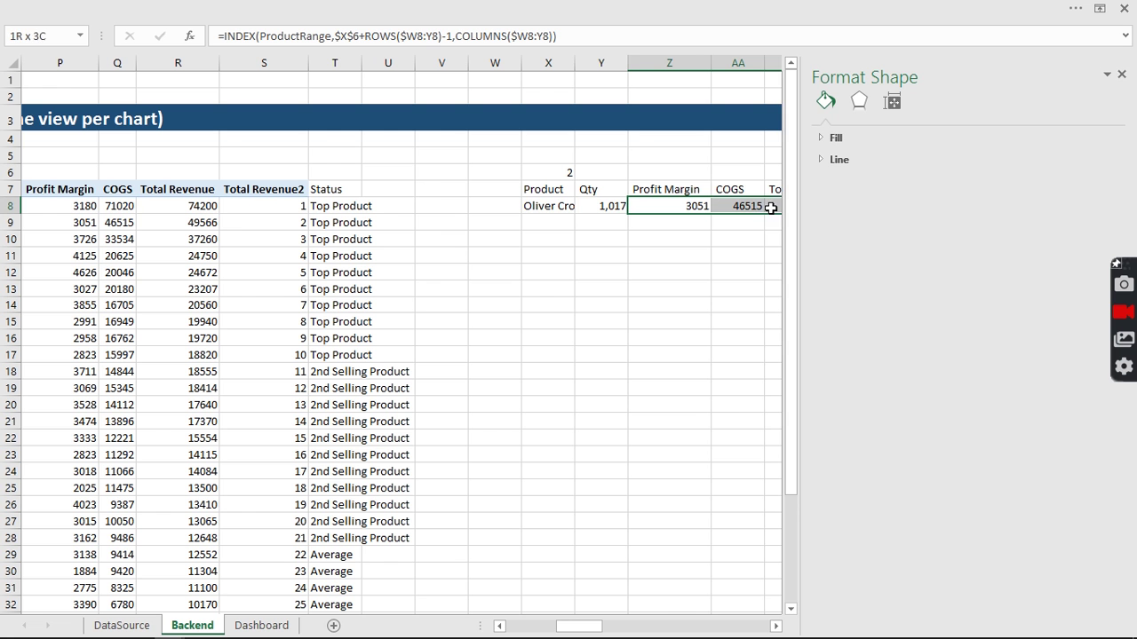
{"action": "left_click", "coordinate": [1123, 75]}
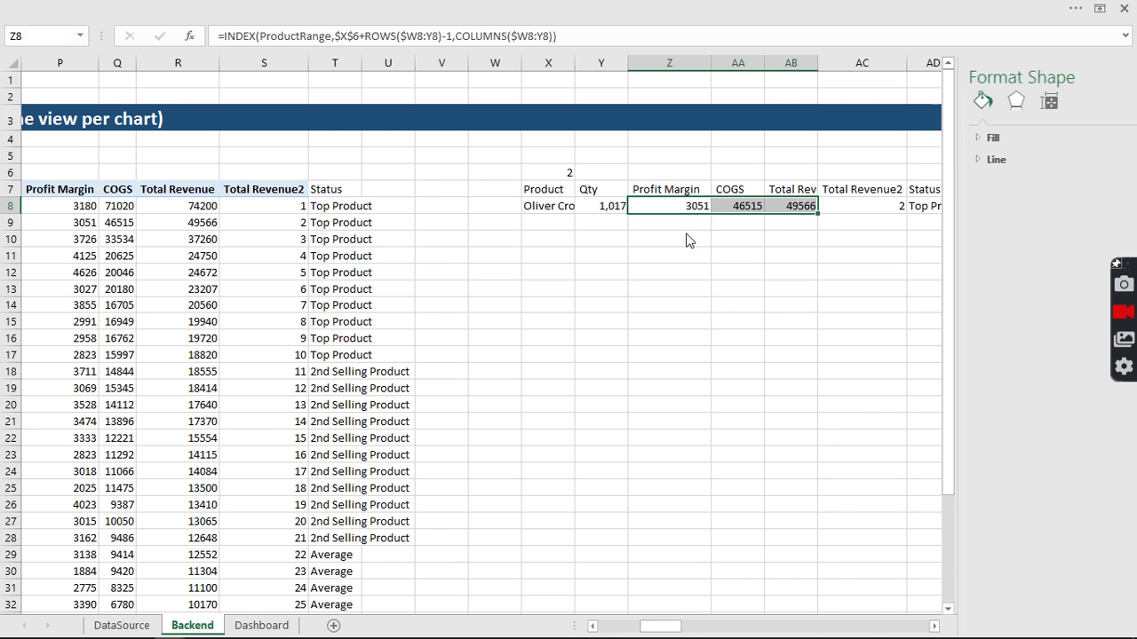
{"action": "left_click", "coordinate": [657, 205]}
{"action": "left_click", "coordinate": [782, 205], "text": "shift"}
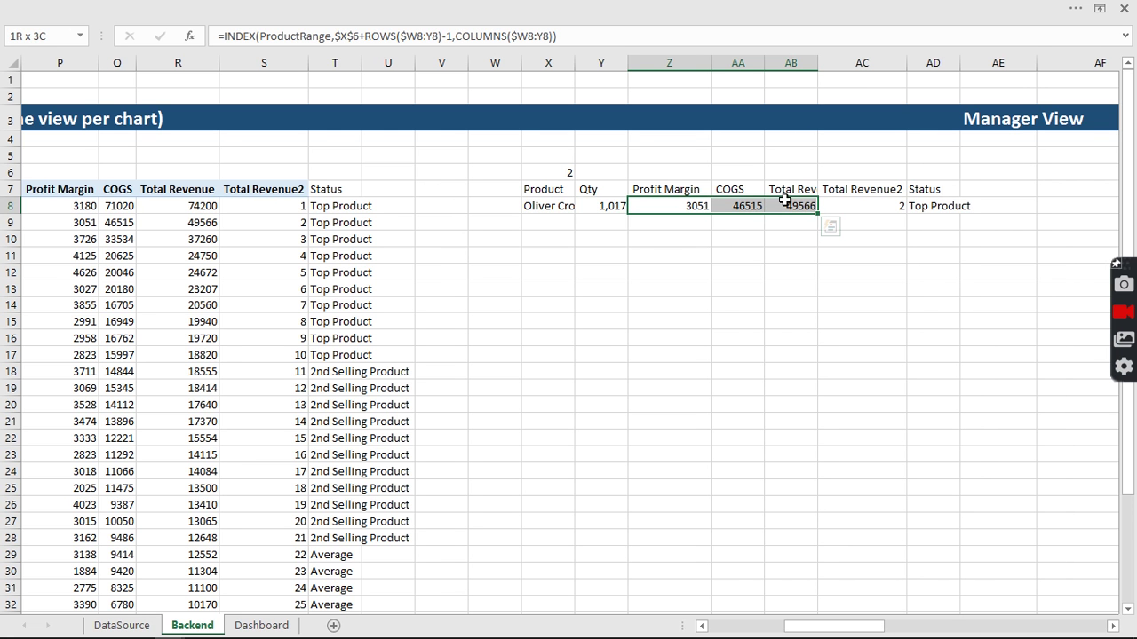
{"action": "key", "text": "ctrl+1"}
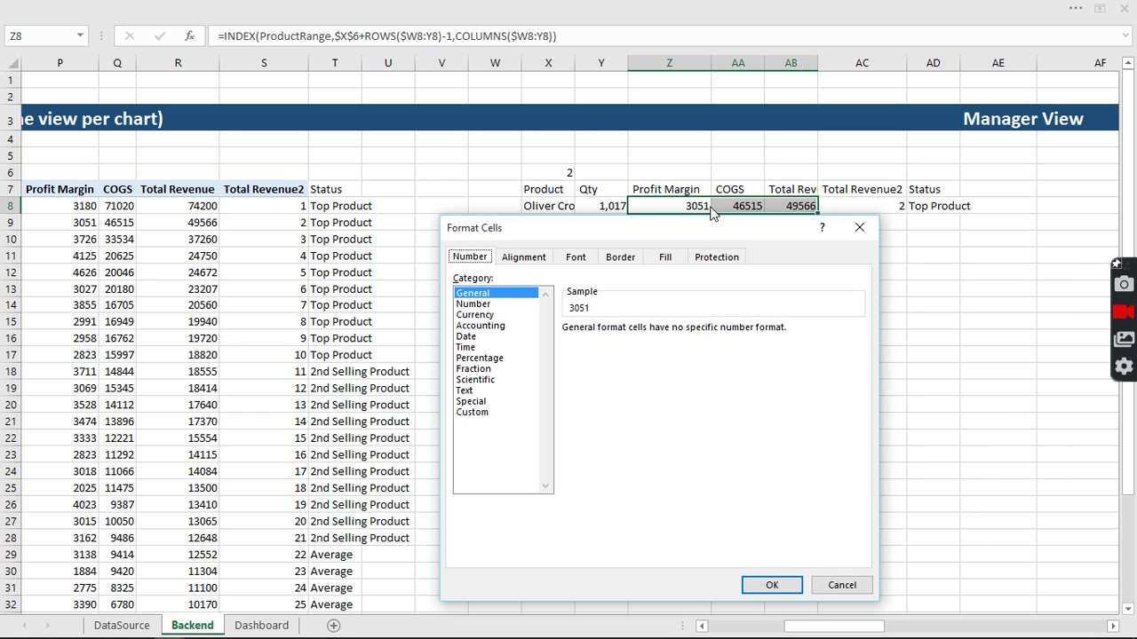
{"action": "left_click", "coordinate": [475, 315]}
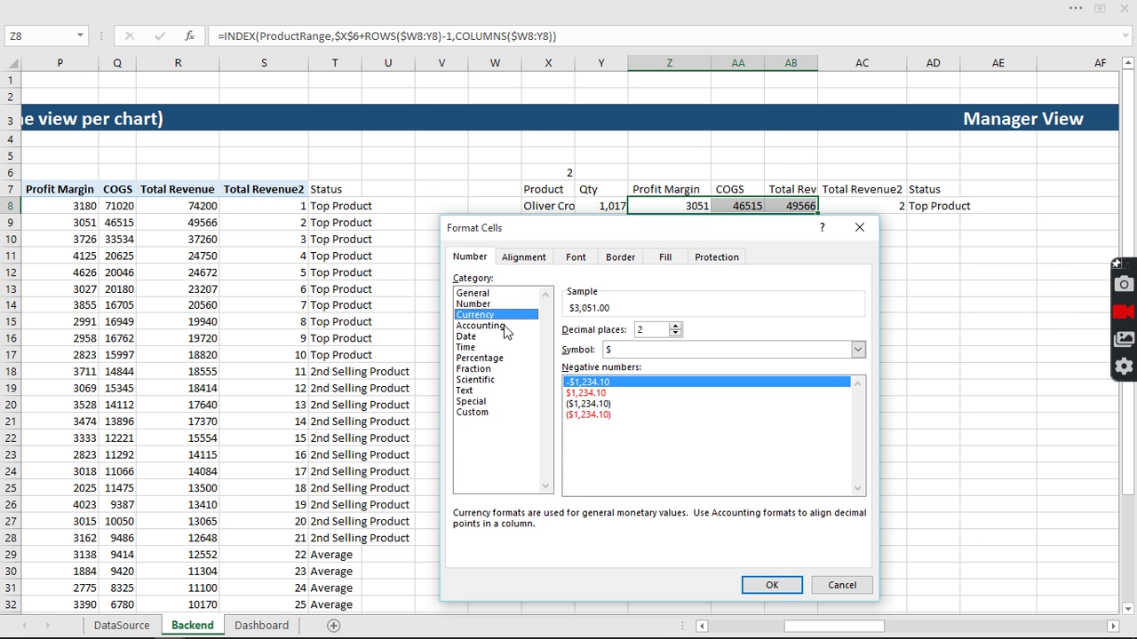
{"action": "left_click", "coordinate": [675, 334]}
{"action": "left_click", "coordinate": [675, 334]}
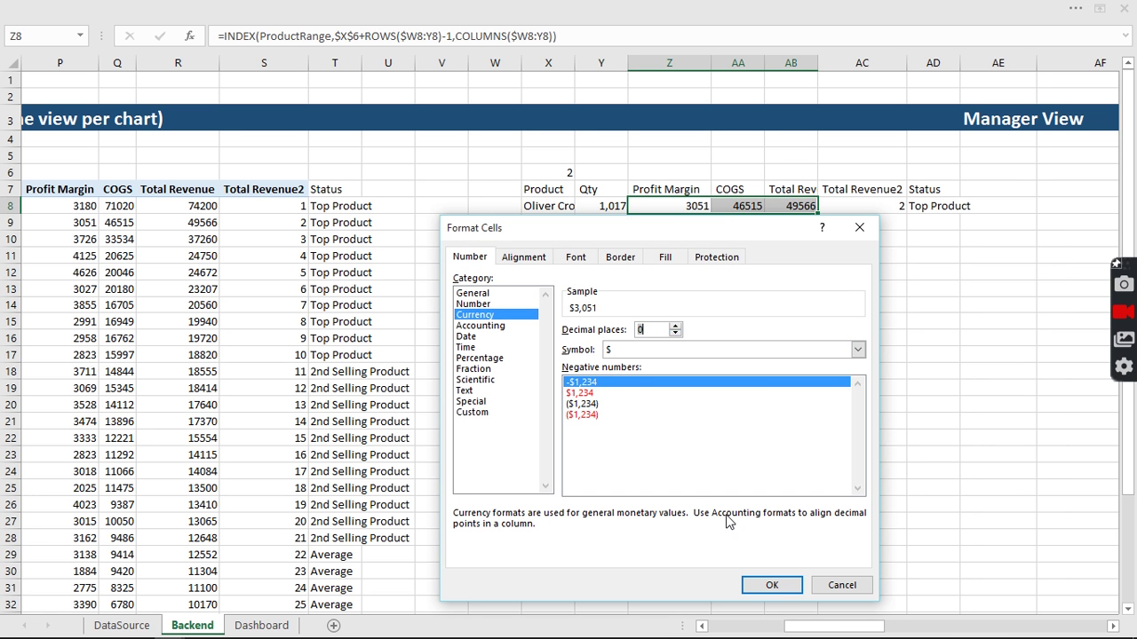
{"action": "left_click", "coordinate": [771, 585]}
{"action": "left_click", "coordinate": [700, 342]}
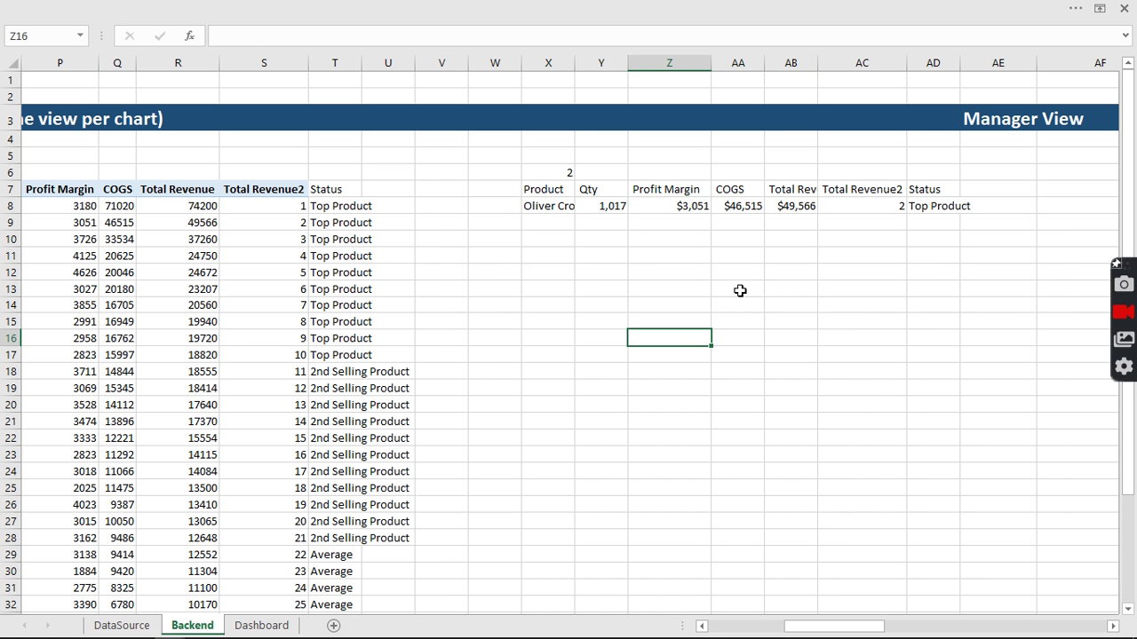
Insert a WordArt text box in the plain black style on Backend and link it to the Status cell with =$AD$8.
{"action": "left_click", "coordinate": [471, 7]}
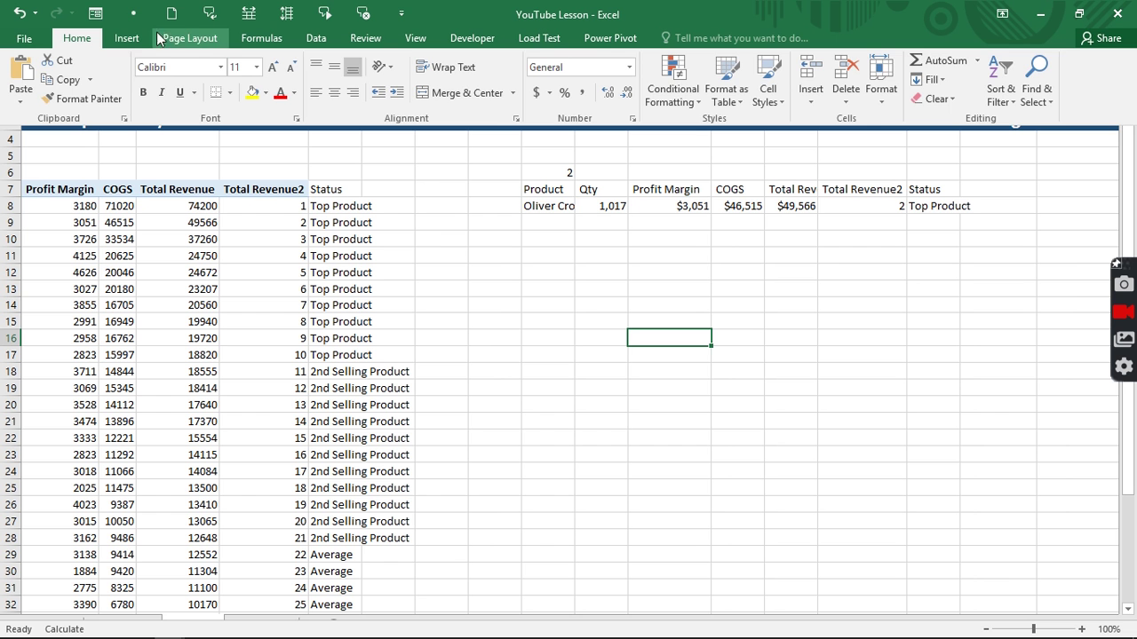
{"action": "left_click", "coordinate": [126, 40]}
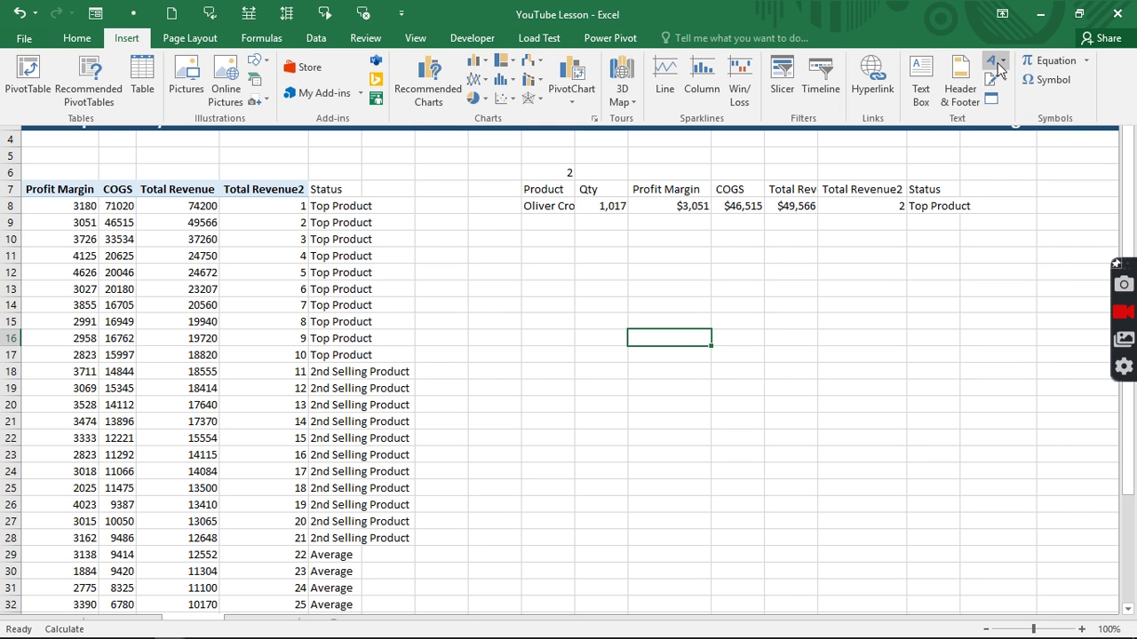
{"action": "left_click", "coordinate": [992, 60]}
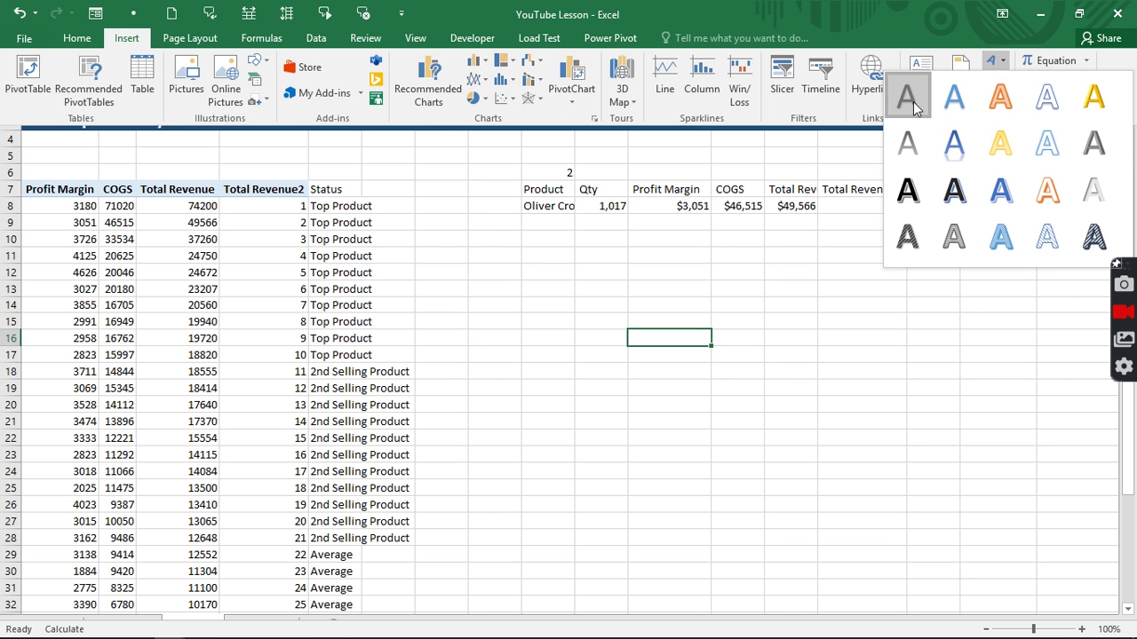
{"action": "left_click", "coordinate": [913, 101]}
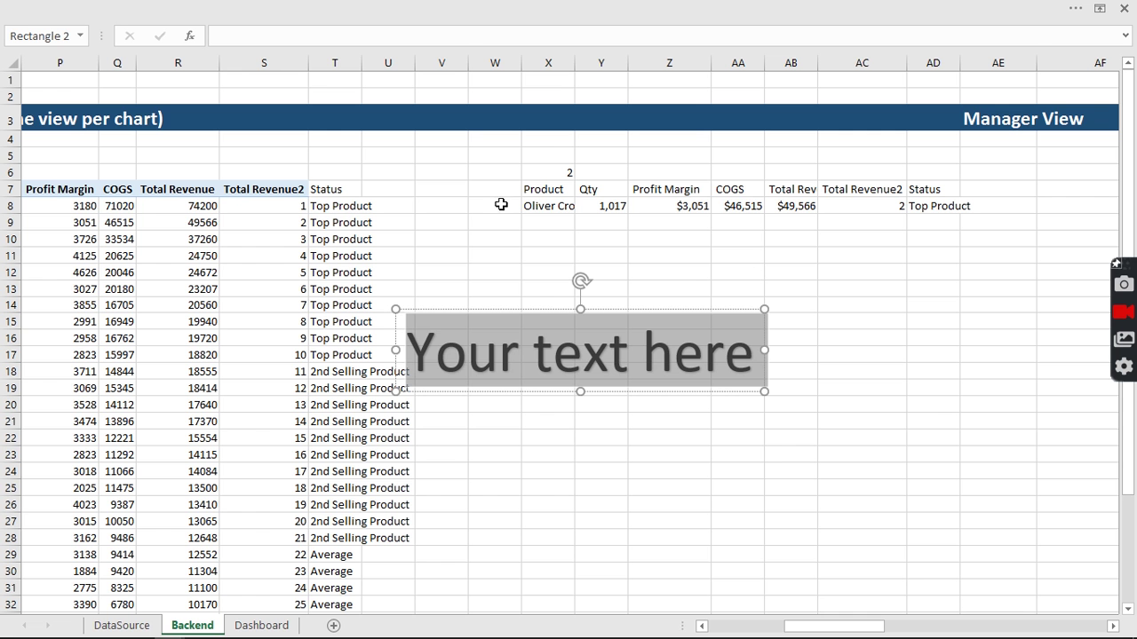
{"action": "left_click", "coordinate": [258, 37]}
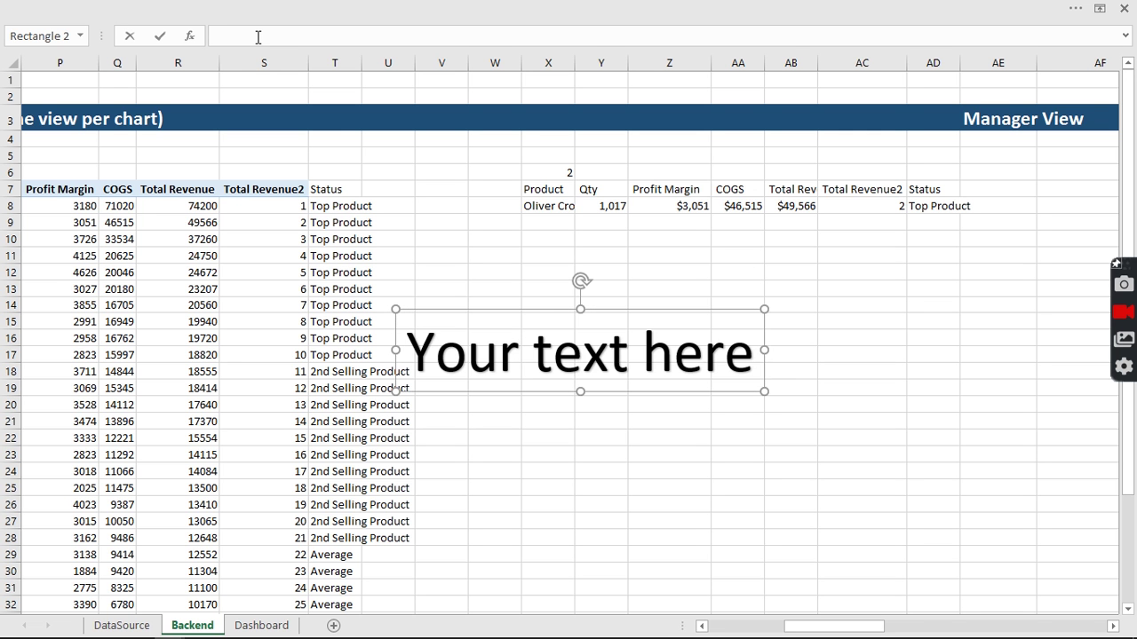
{"action": "type", "text": "="}
{"action": "left_click", "coordinate": [935, 207]}
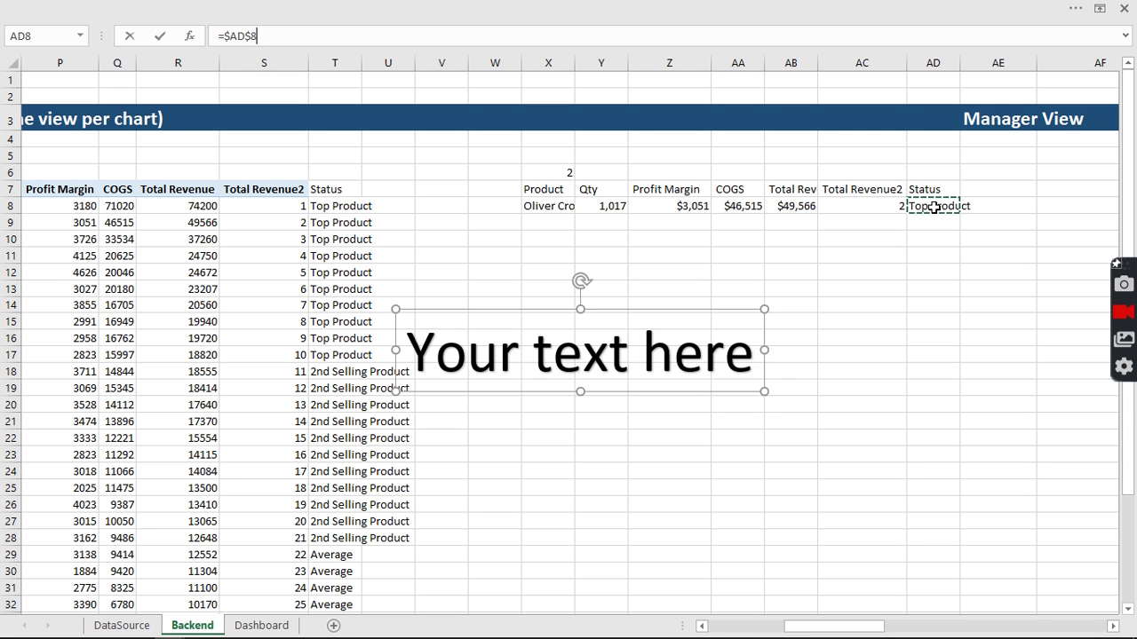
{"action": "key", "text": "Return"}
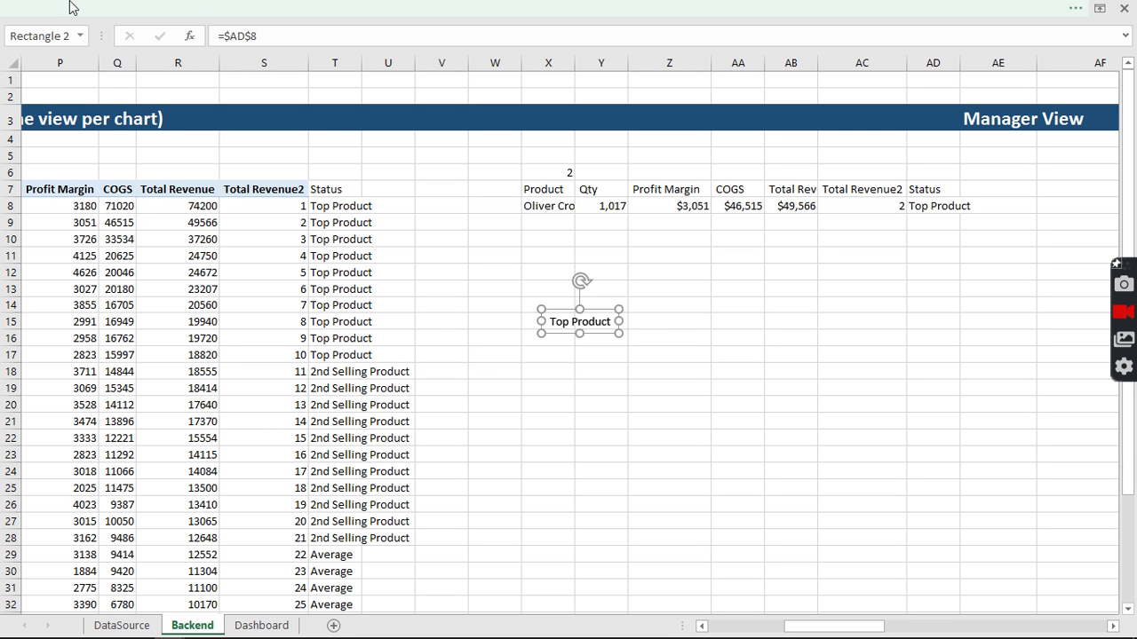
Color the linked status text light blue and enlarge its font by two size steps.
{"action": "left_click", "coordinate": [174, 8]}
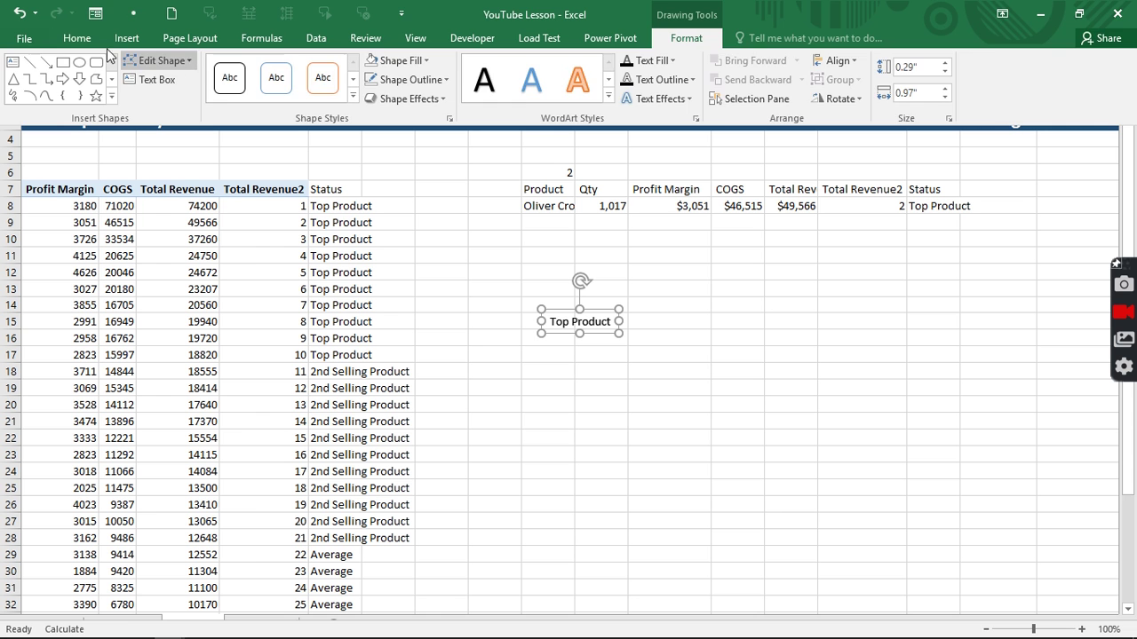
{"action": "left_click", "coordinate": [78, 38]}
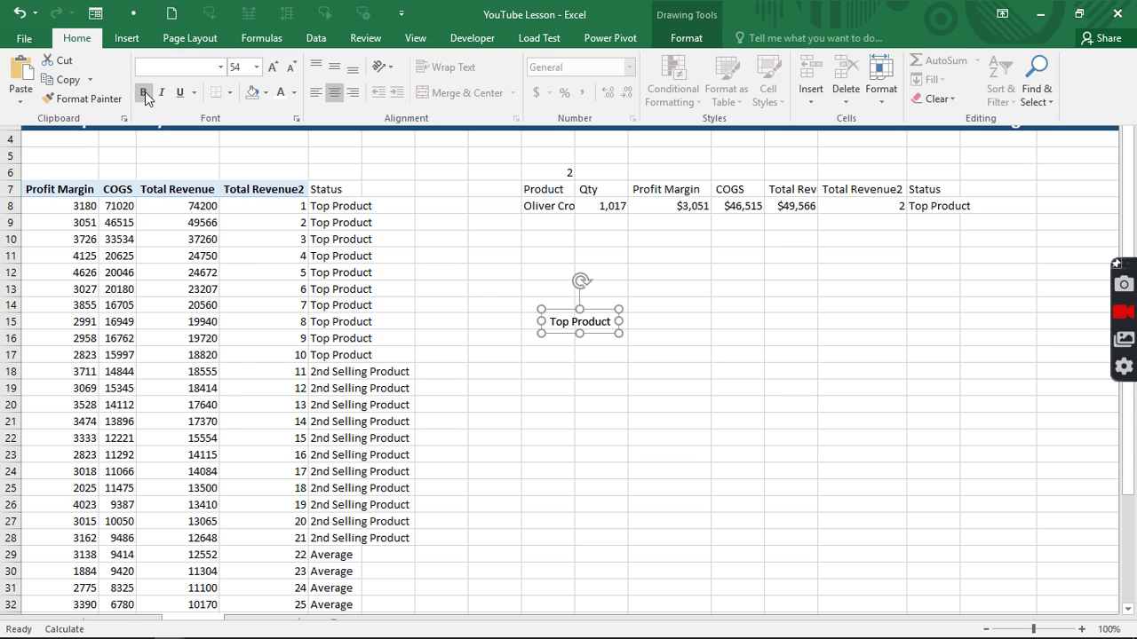
{"action": "left_click", "coordinate": [295, 94]}
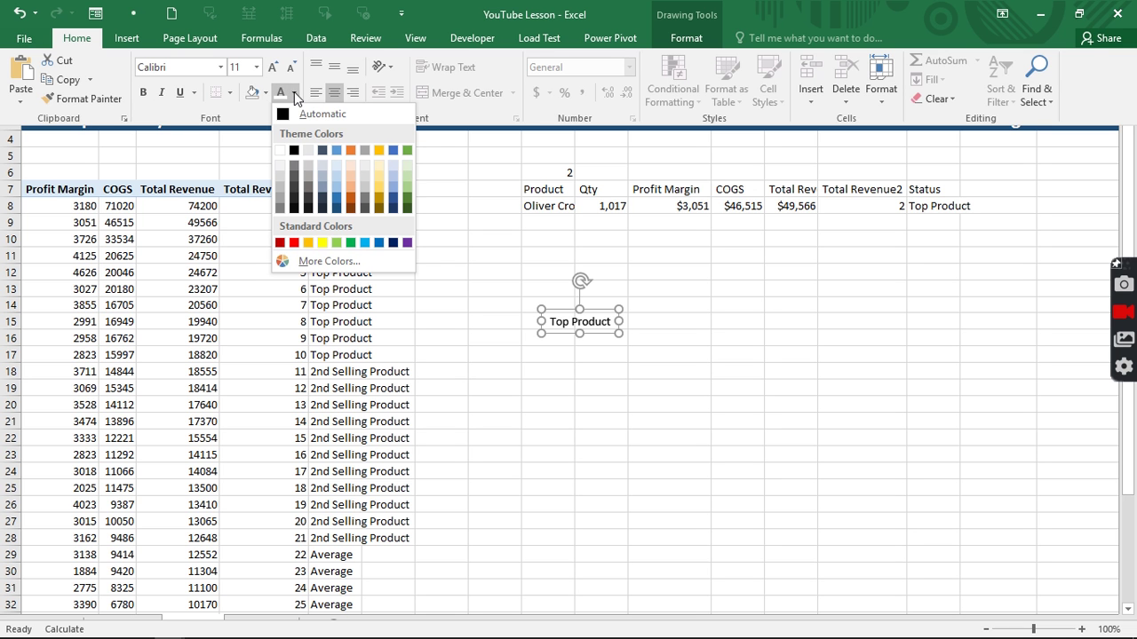
{"action": "left_click", "coordinate": [364, 247]}
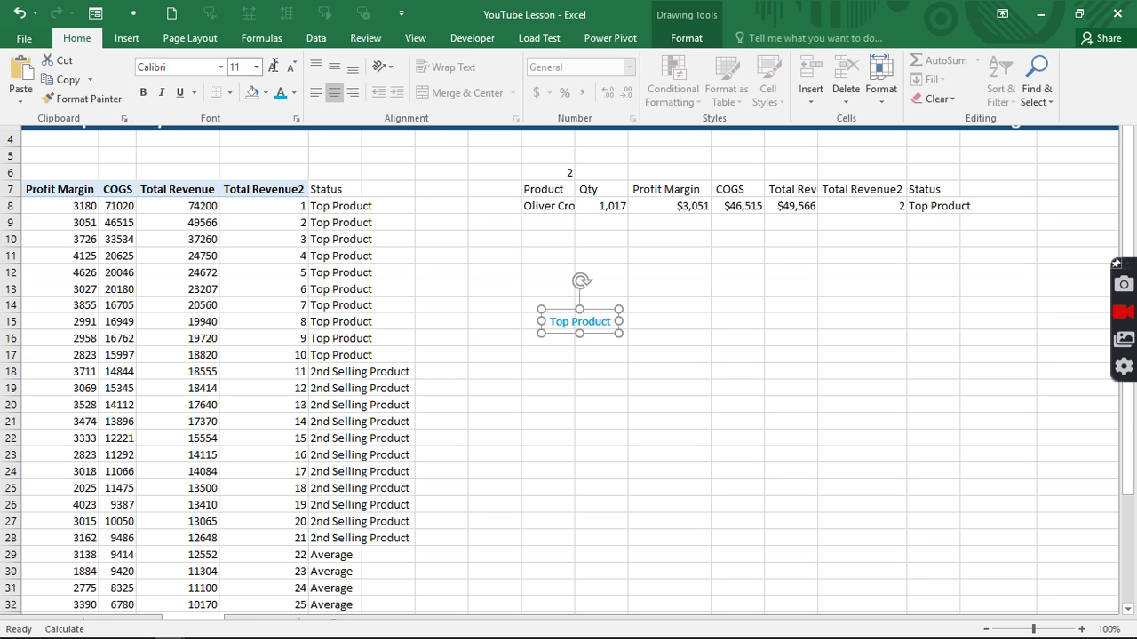
{"action": "left_click", "coordinate": [272, 69]}
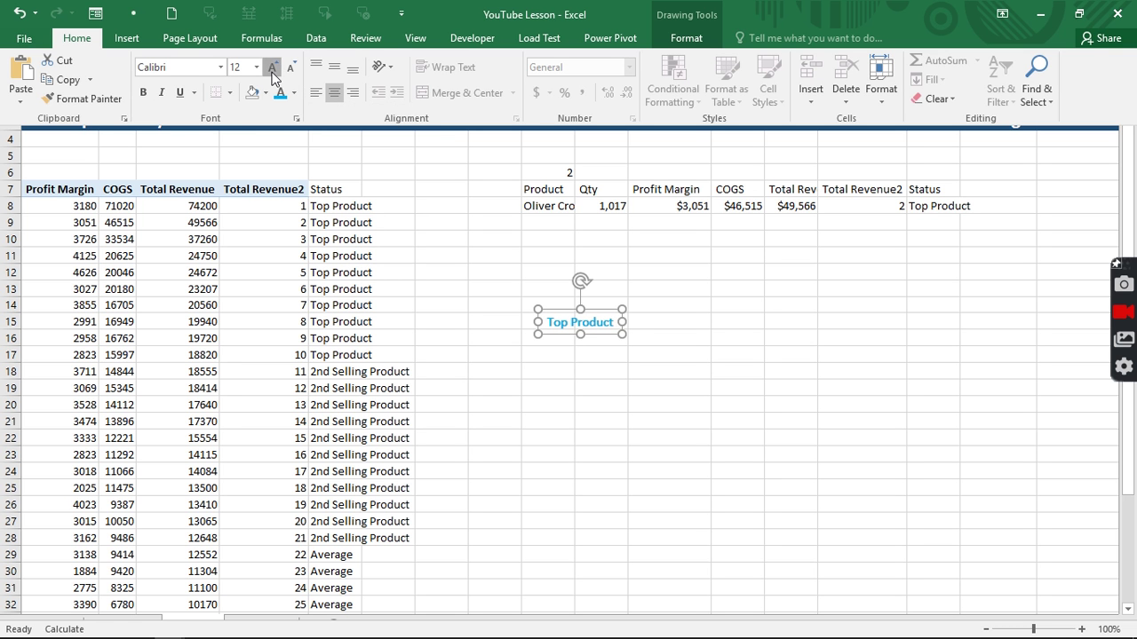
{"action": "left_click", "coordinate": [272, 68]}
{"action": "key", "text": "ctrl+shift+F1"}
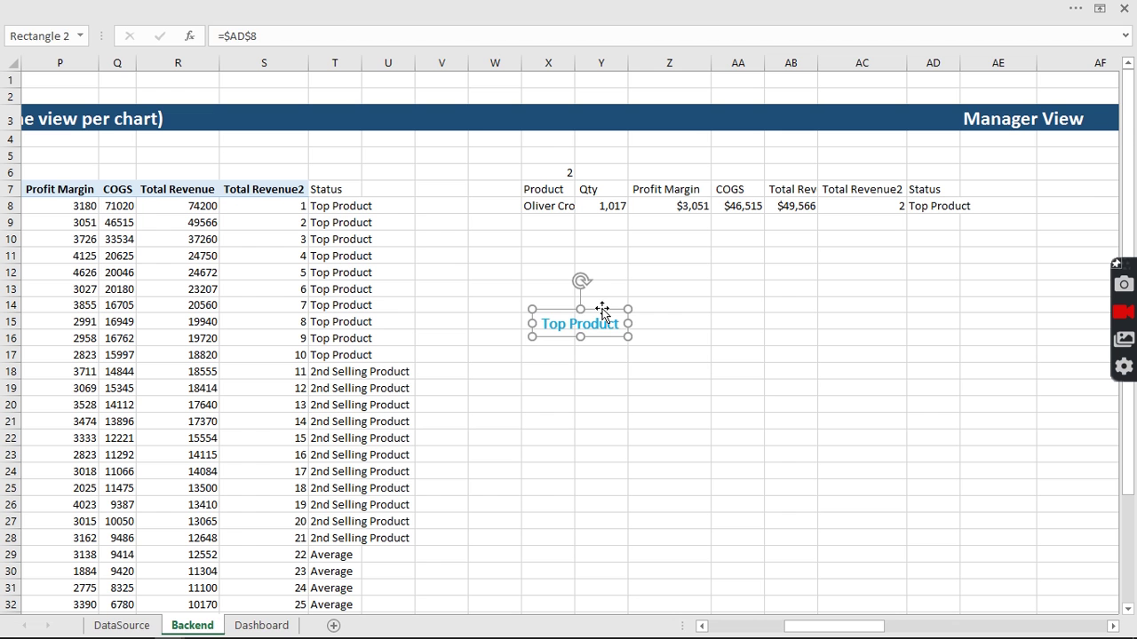
Move the status text box from Backend to the Dashboard, placing it just below the bar chart's title.
{"action": "key", "text": "ctrl+x"}
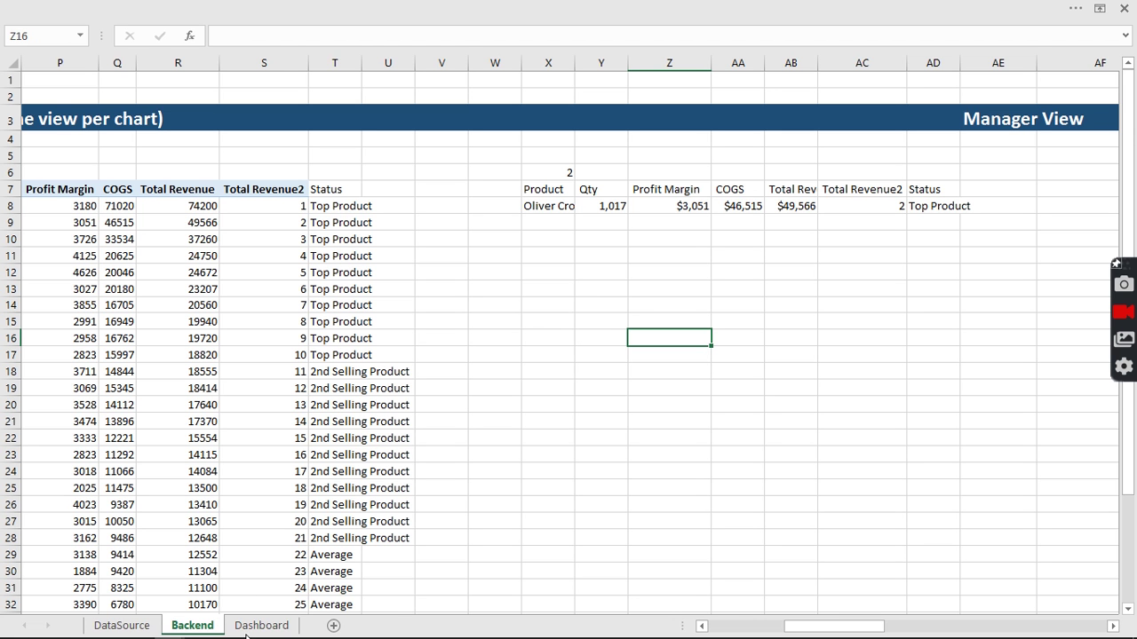
{"action": "left_click", "coordinate": [260, 627]}
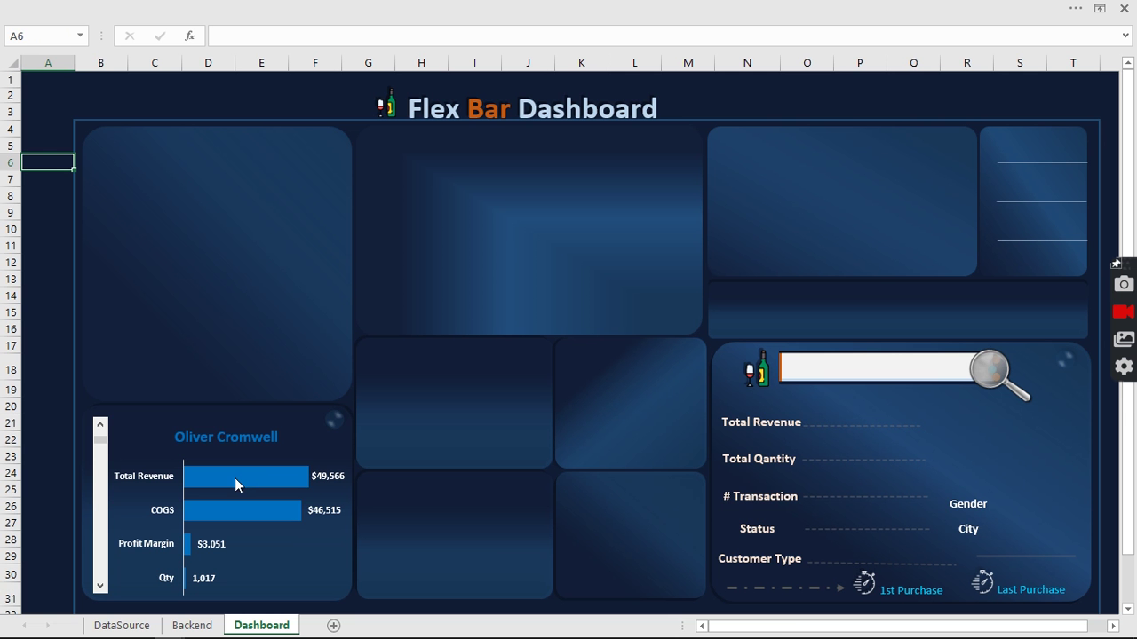
{"action": "left_click", "coordinate": [211, 456]}
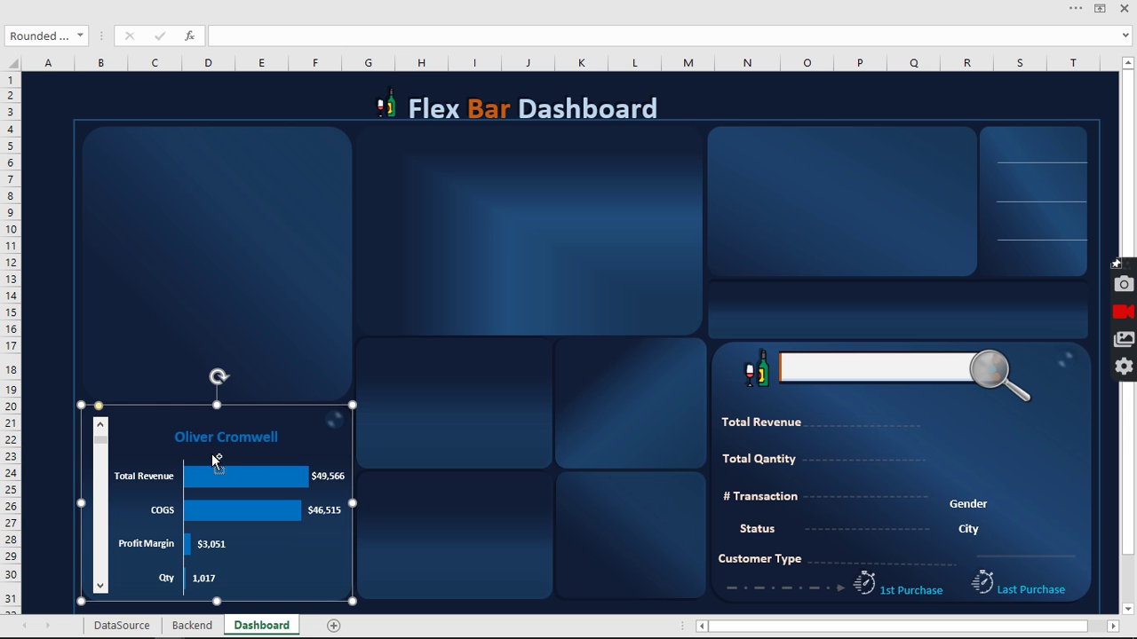
{"action": "key", "text": "ctrl+v"}
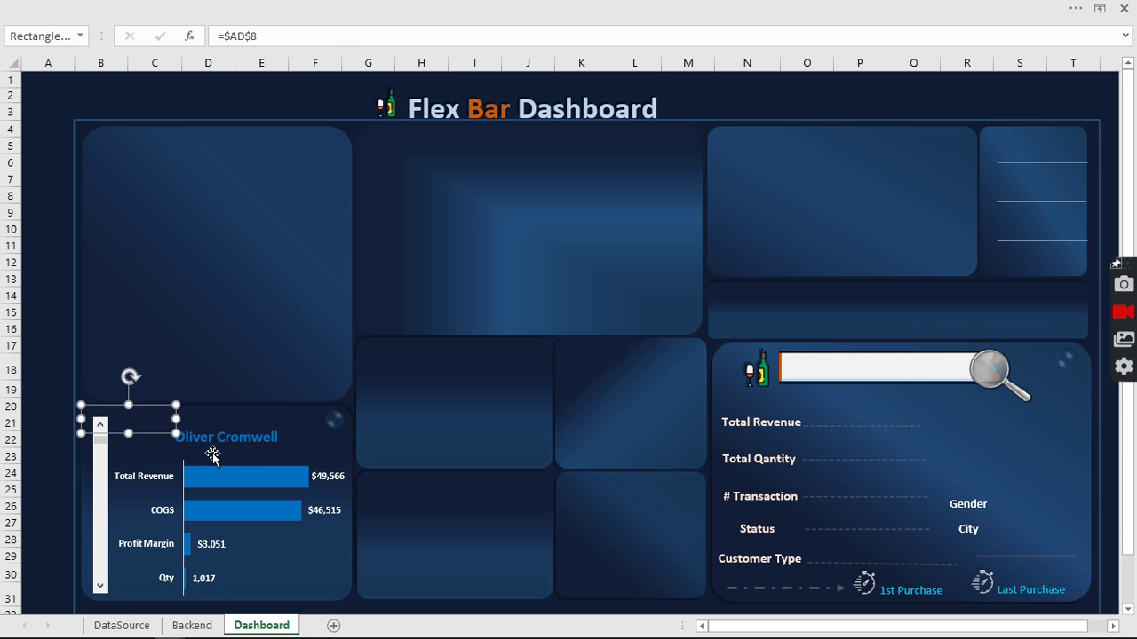
{"action": "left_click_drag", "start_coordinate": [135, 406], "coordinate": [245, 444]}
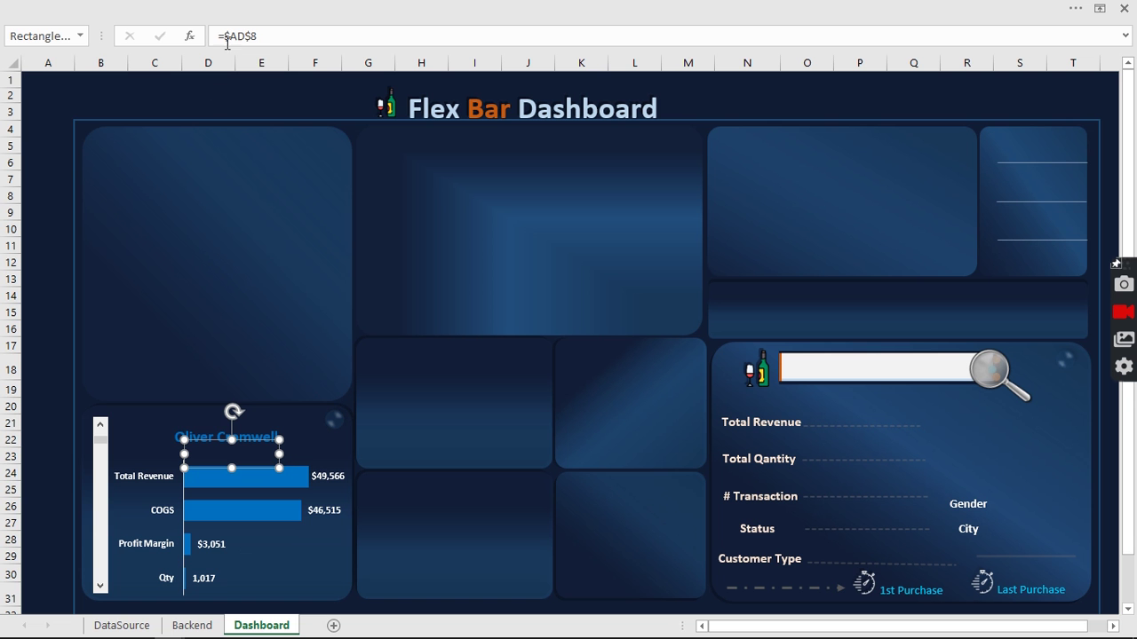
Correct the status text box's link on the Dashboard to =Backend!$AD$8.
{"action": "left_click", "coordinate": [224, 37]}
{"action": "type", "text": "Backen"}
{"action": "type", "text": "d!"}
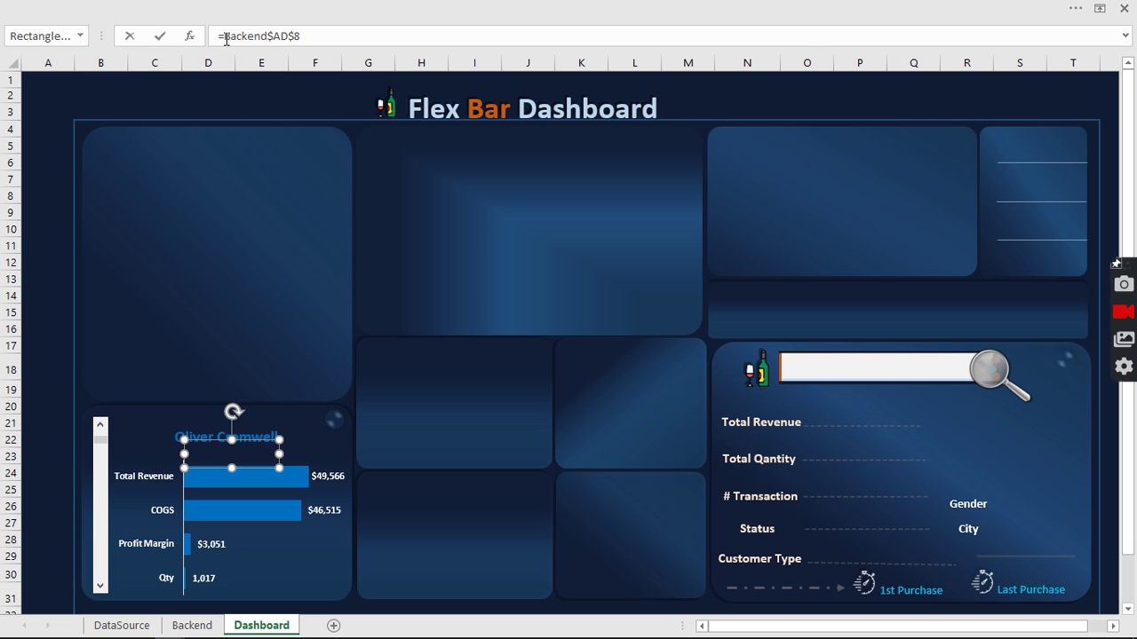
{"action": "key", "text": "Return"}
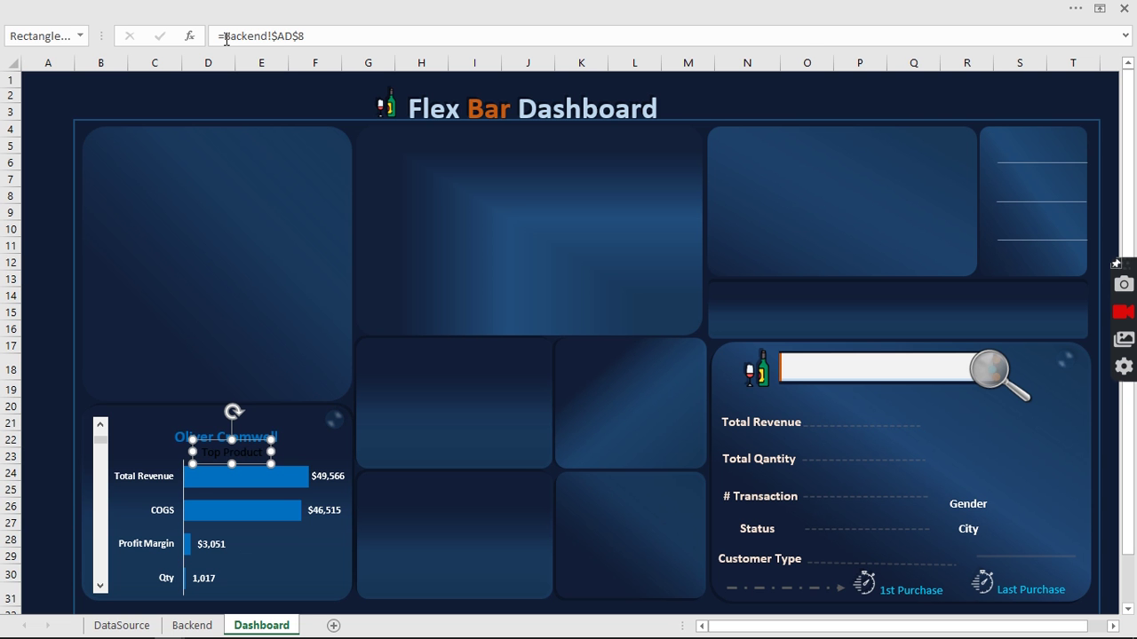
Color the linked status text orange, enlarge its font by two size steps to 14, and deselect the text box.
{"action": "left_click", "coordinate": [122, 8]}
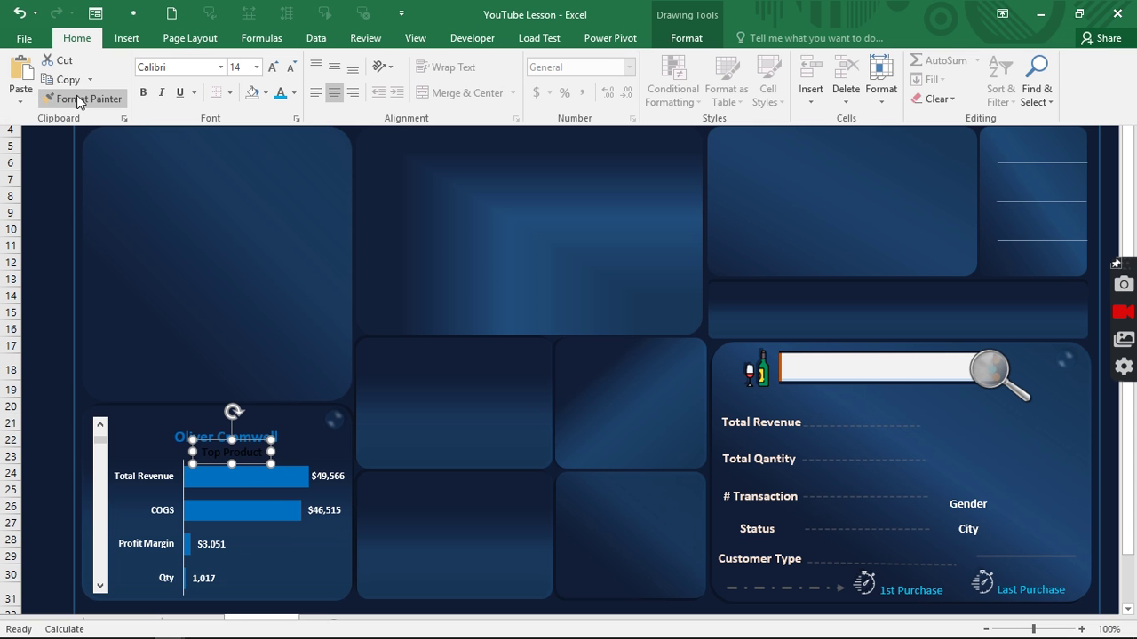
{"action": "left_click", "coordinate": [294, 94]}
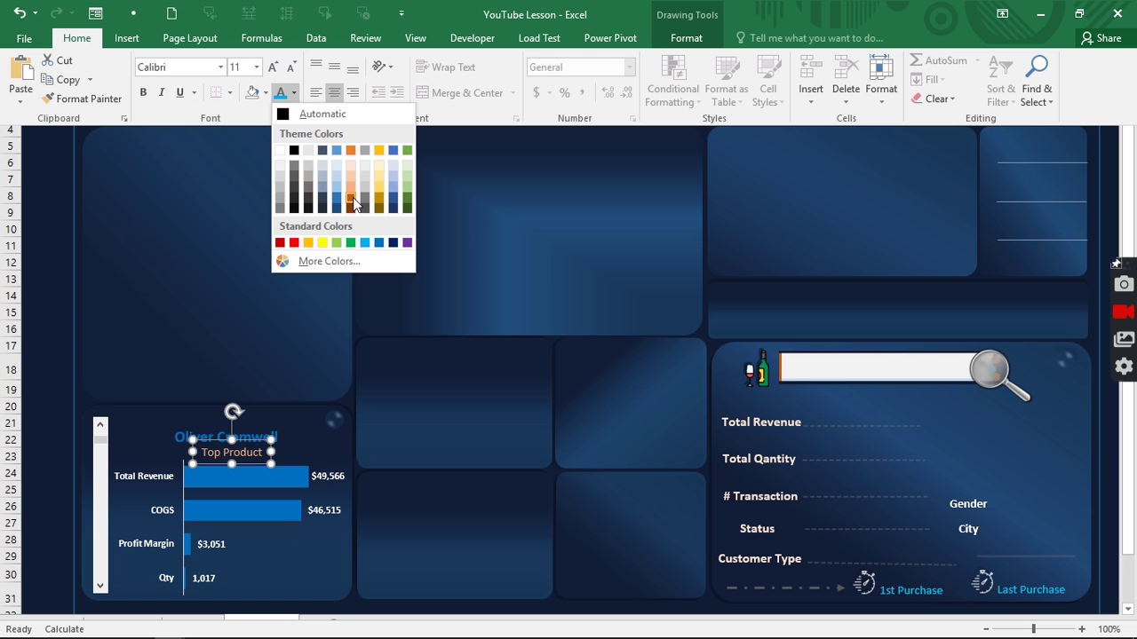
{"action": "left_click", "coordinate": [349, 151]}
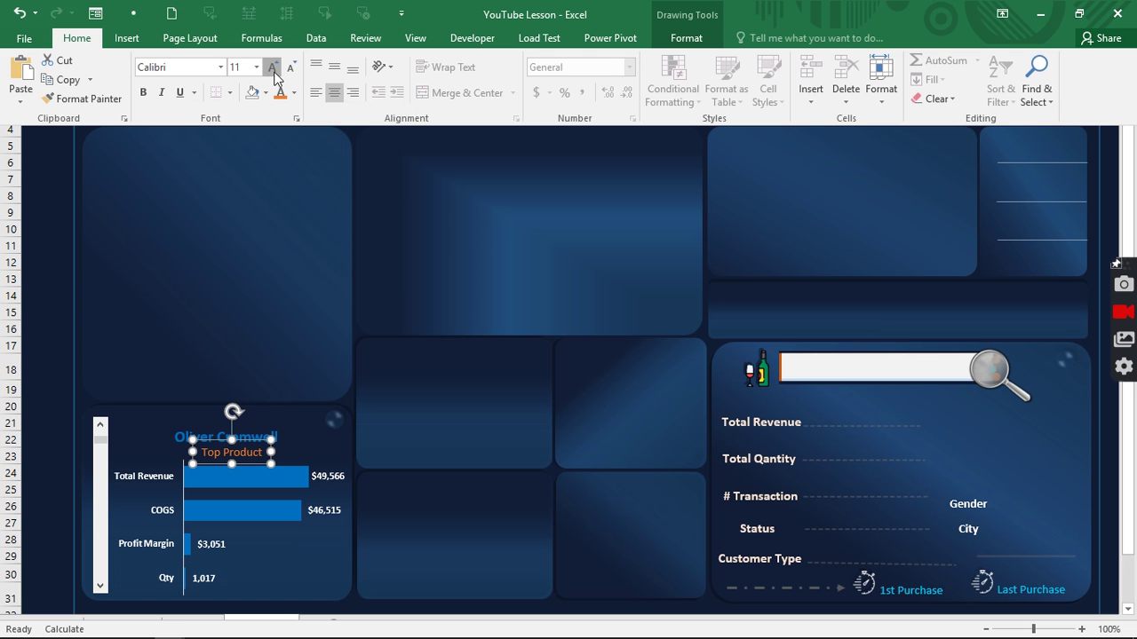
{"action": "left_click", "coordinate": [273, 71]}
{"action": "left_click", "coordinate": [274, 71]}
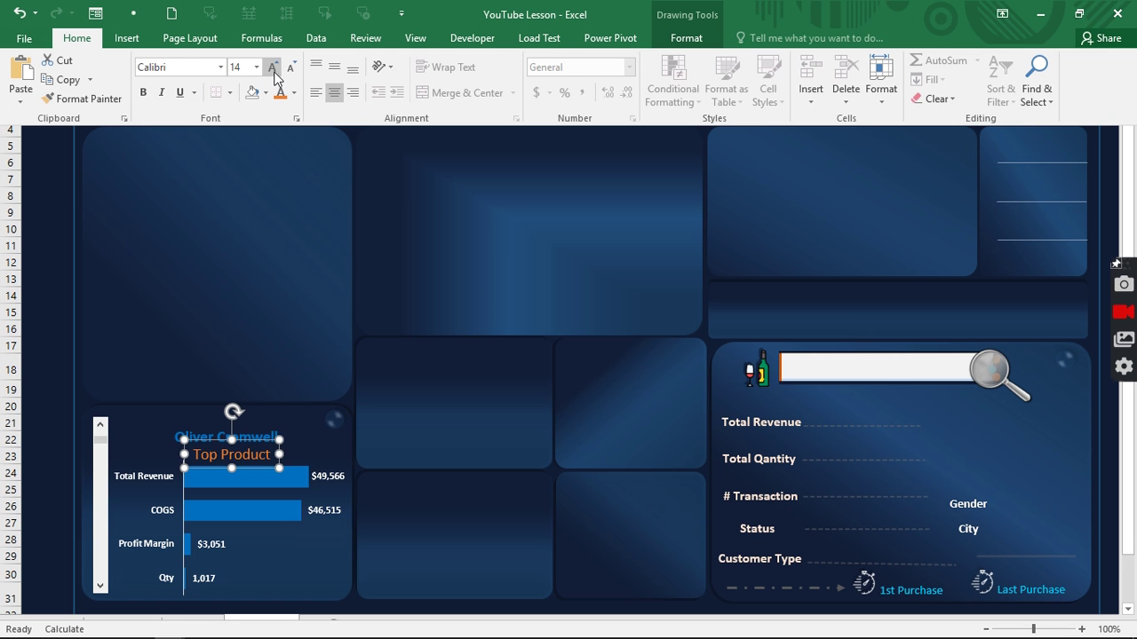
{"action": "key", "text": "ctrl+shift+F1"}
{"action": "left_click", "coordinate": [30, 194]}
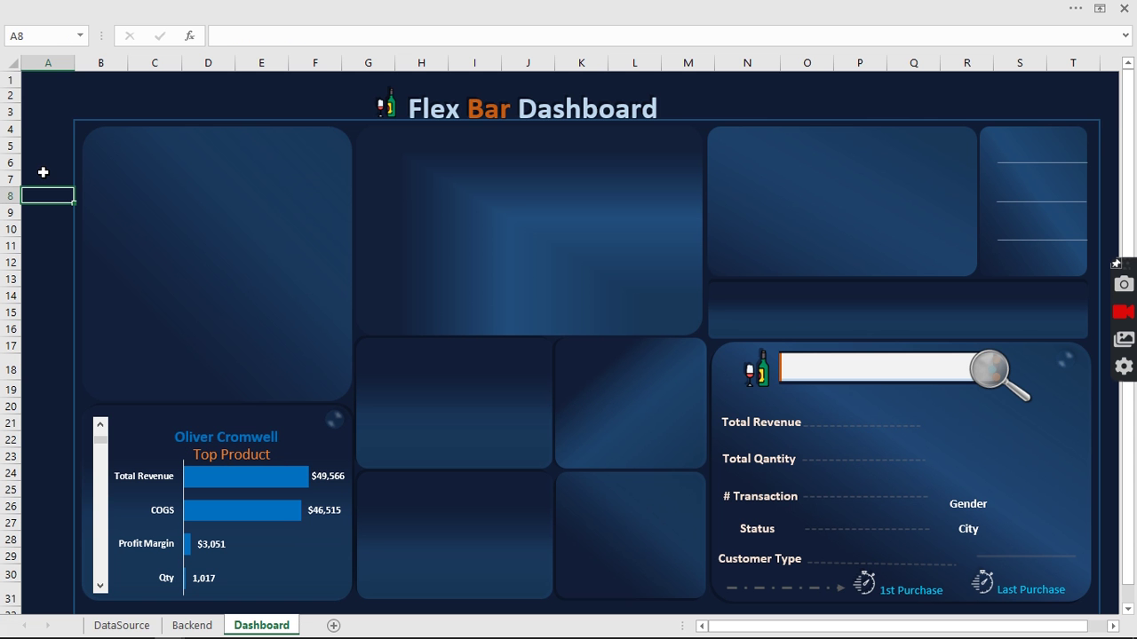
Step the product scroll bar forward to its end to check how the bar chart and status text update.
{"action": "left_click", "coordinate": [100, 588]}
{"action": "left_click", "coordinate": [99, 588]}
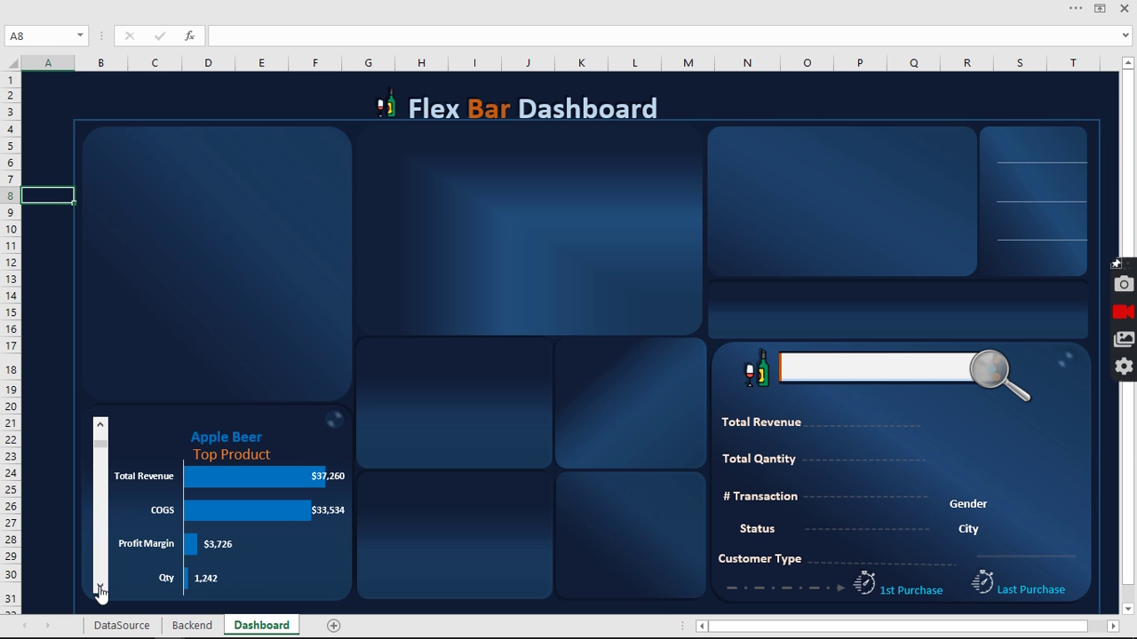
{"action": "left_click", "coordinate": [100, 588]}
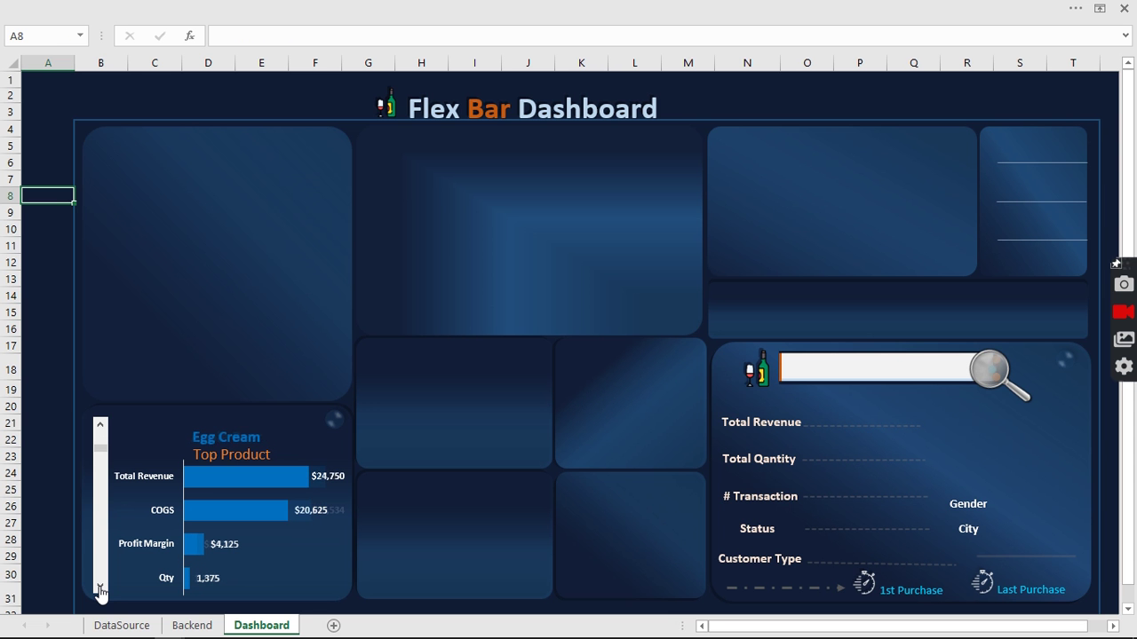
{"action": "left_click", "coordinate": [100, 588]}
{"action": "left_click", "coordinate": [100, 588]}
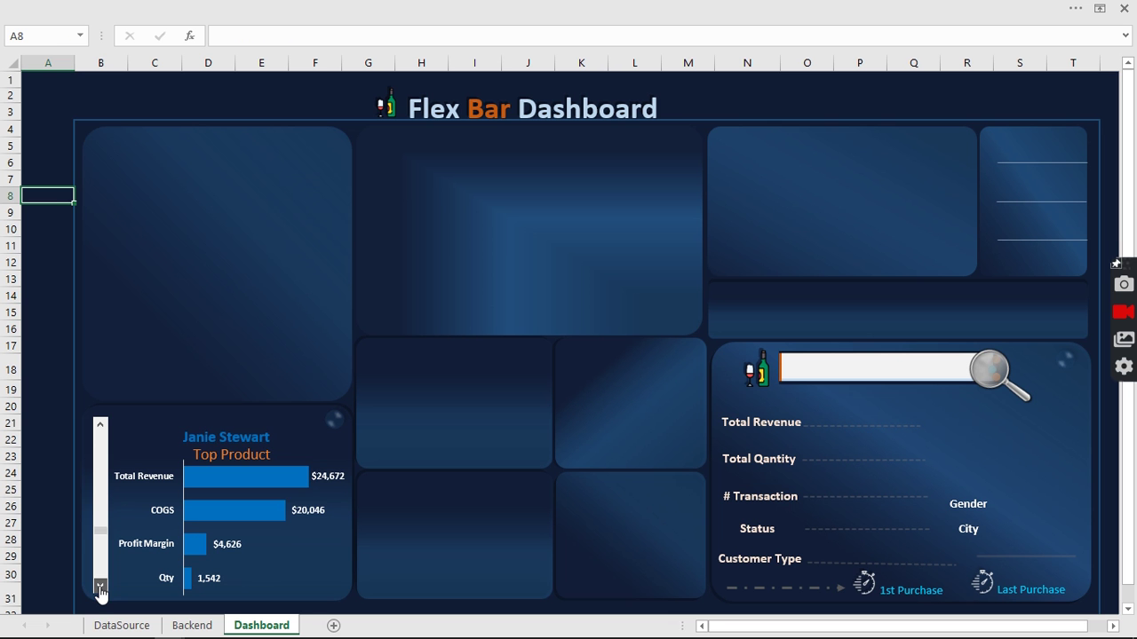
{"action": "left_click", "coordinate": [99, 588]}
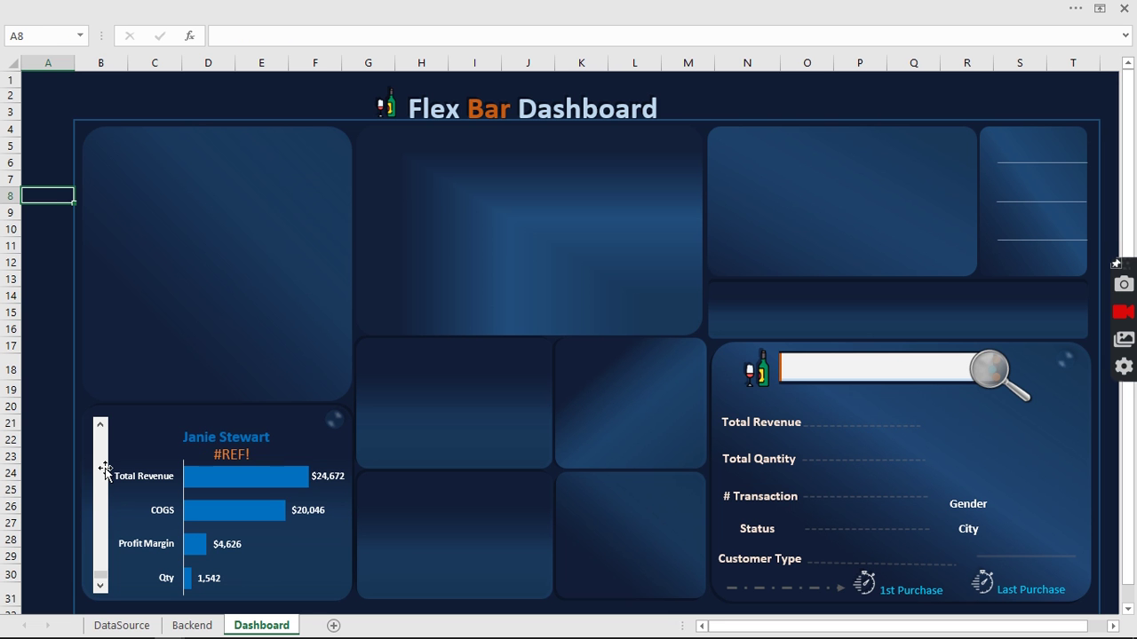
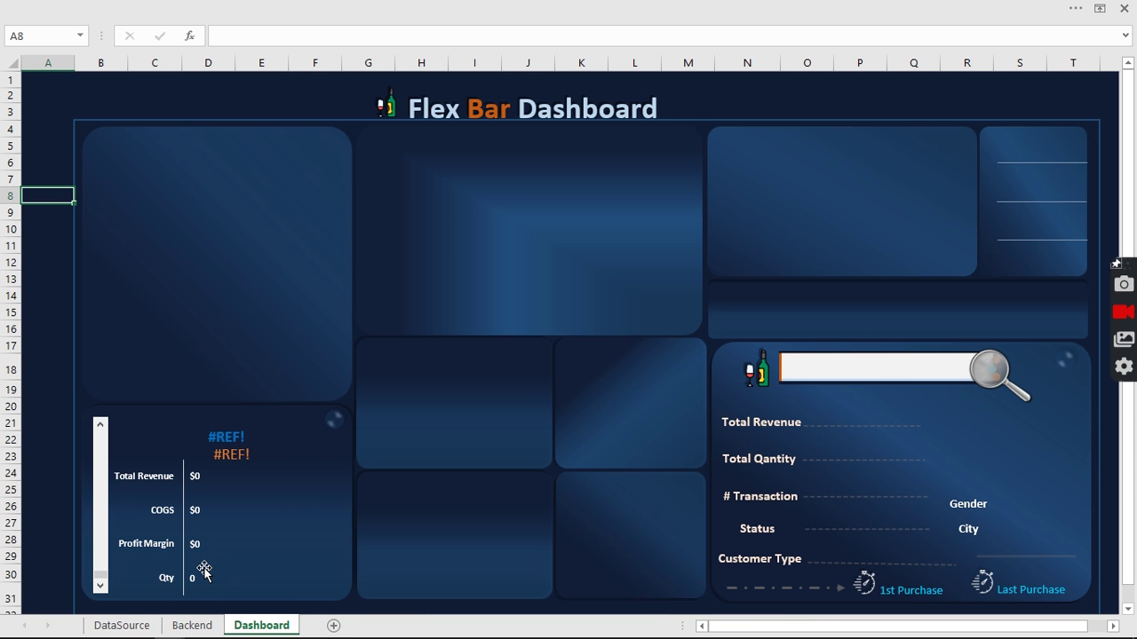
Make the ribbon tabs permanently visible and select the product names in N8:N39 on Backend to count them.
{"action": "left_click", "coordinate": [192, 626]}
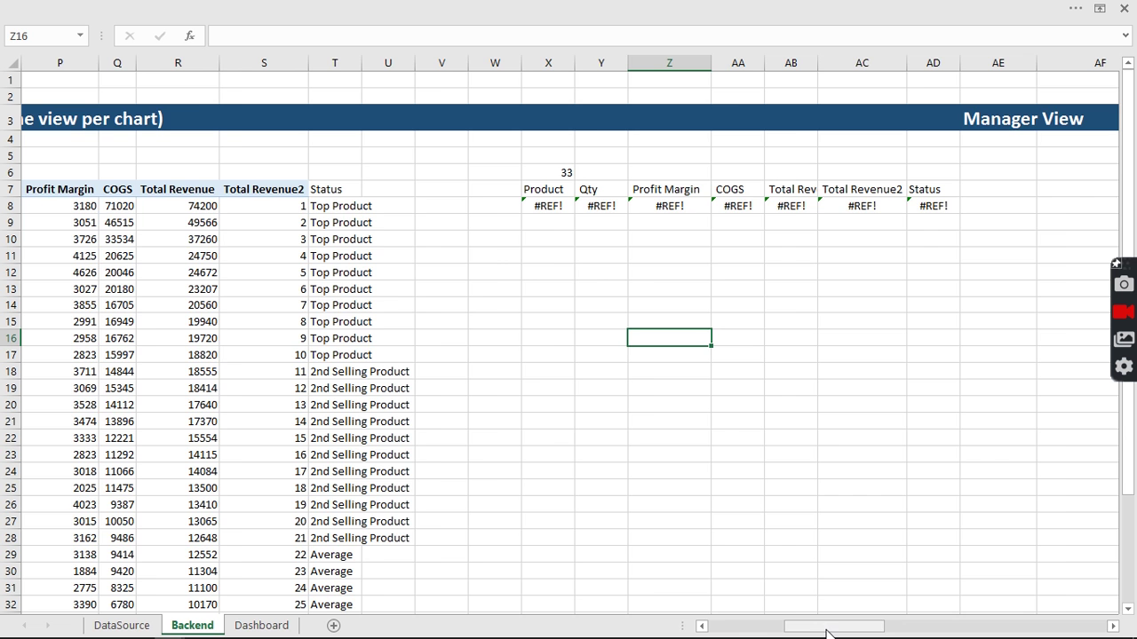
{"action": "left_click_drag", "start_coordinate": [825, 627], "coordinate": [810, 631]}
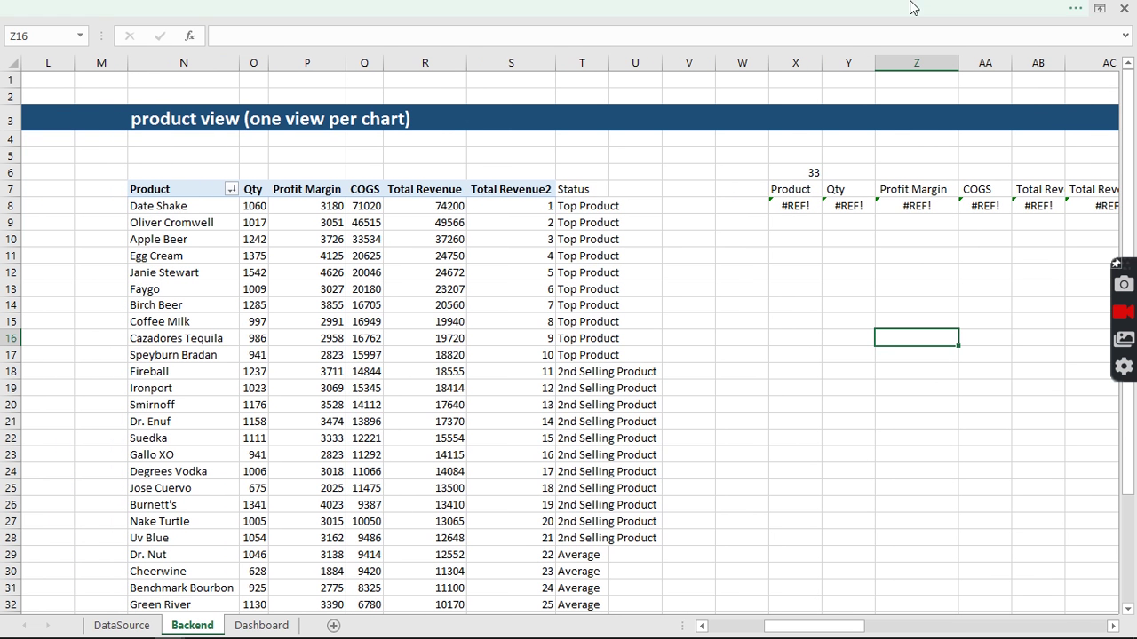
{"action": "left_click", "coordinate": [869, 8]}
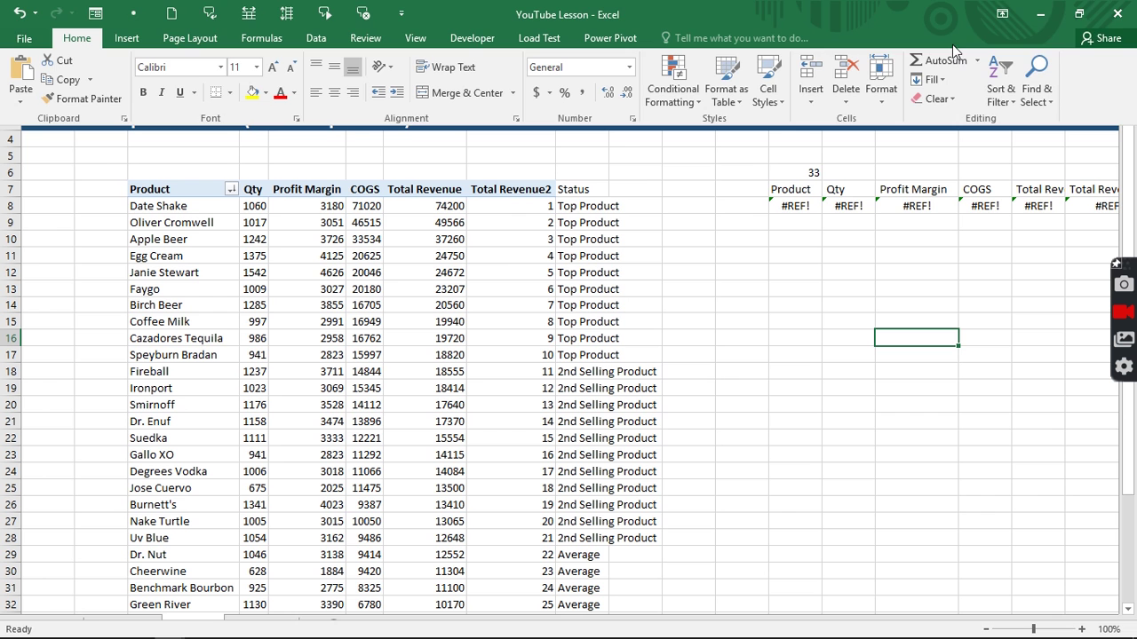
{"action": "left_click", "coordinate": [1002, 13]}
{"action": "left_click", "coordinate": [990, 75]}
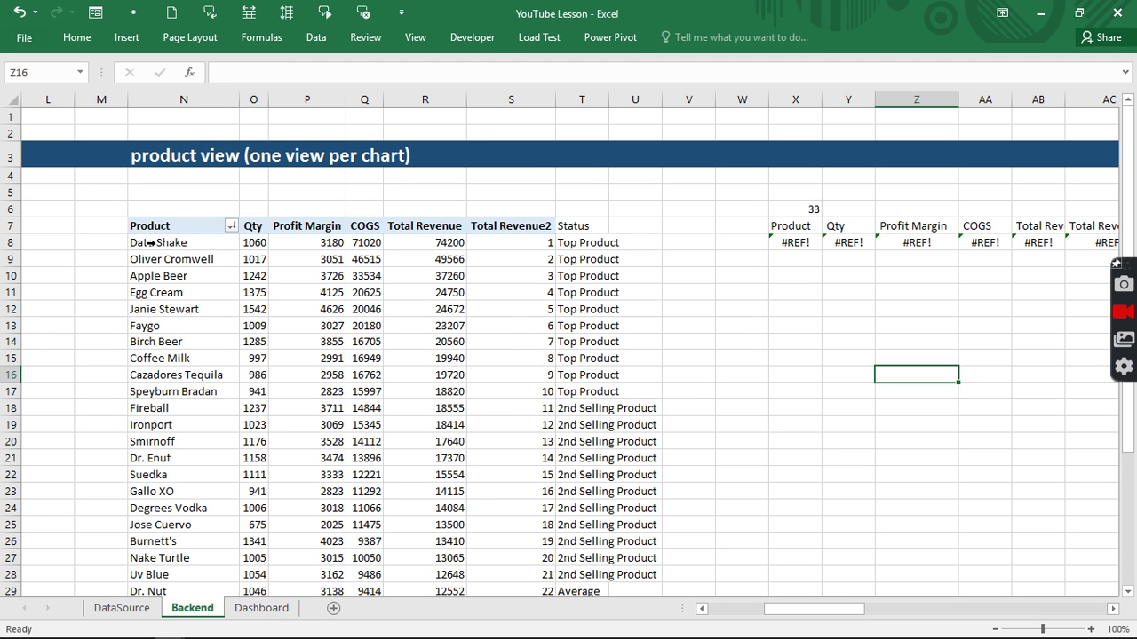
{"action": "left_click", "coordinate": [157, 242]}
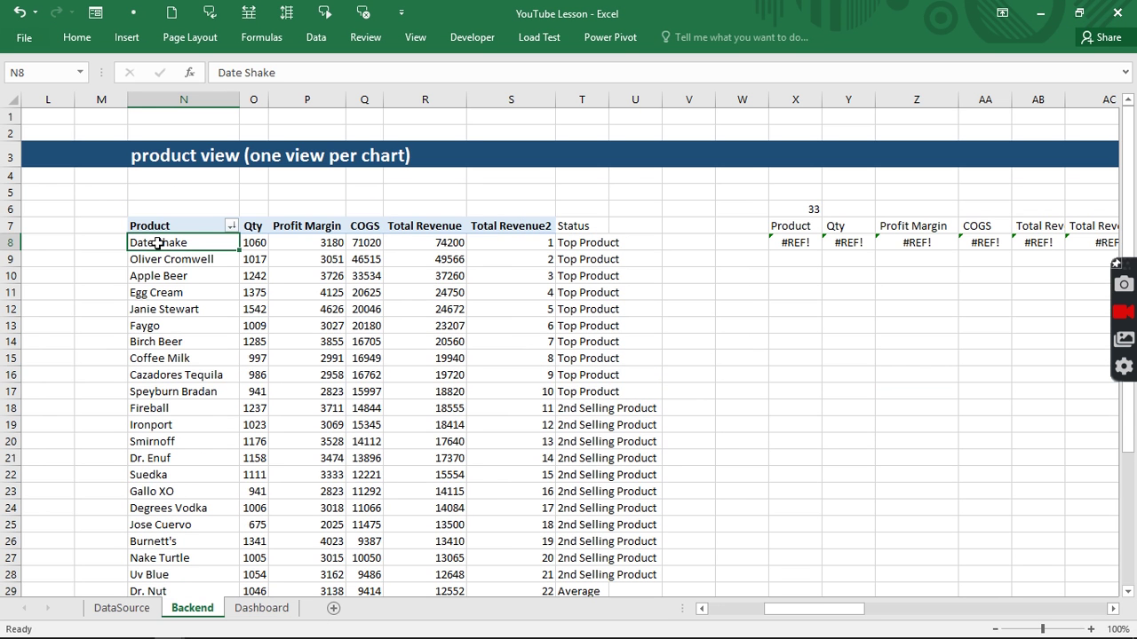
{"action": "left_click_drag", "start_coordinate": [157, 243], "coordinate": [183, 551]}
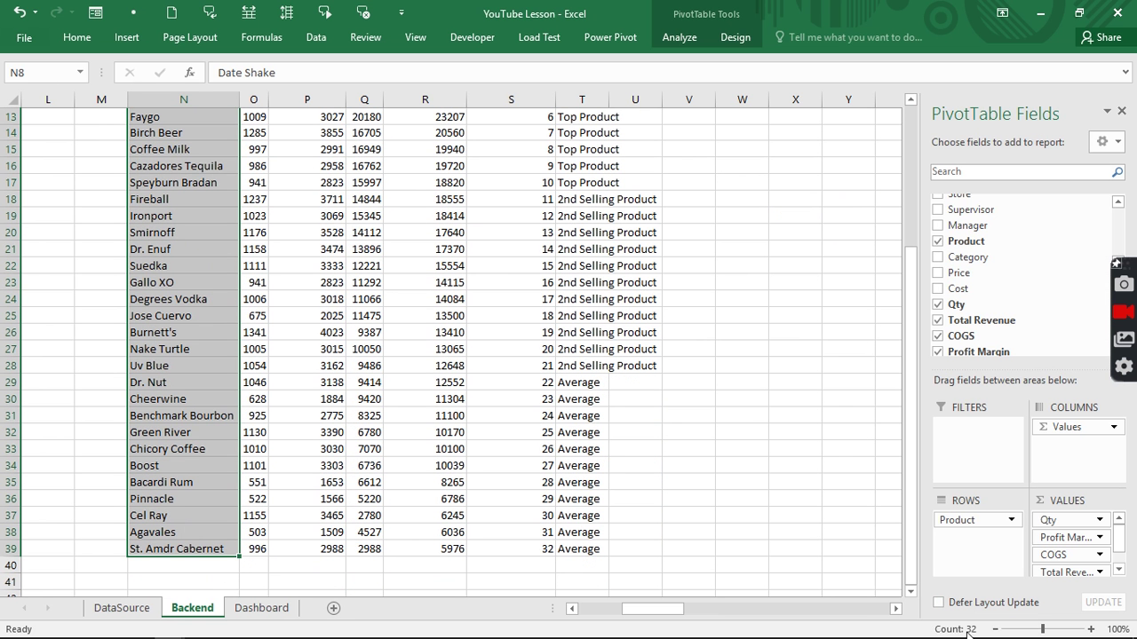
Set the maximum value of the Dashboard's product scroll bar to 32 and deselect it.
{"action": "left_click", "coordinate": [263, 610]}
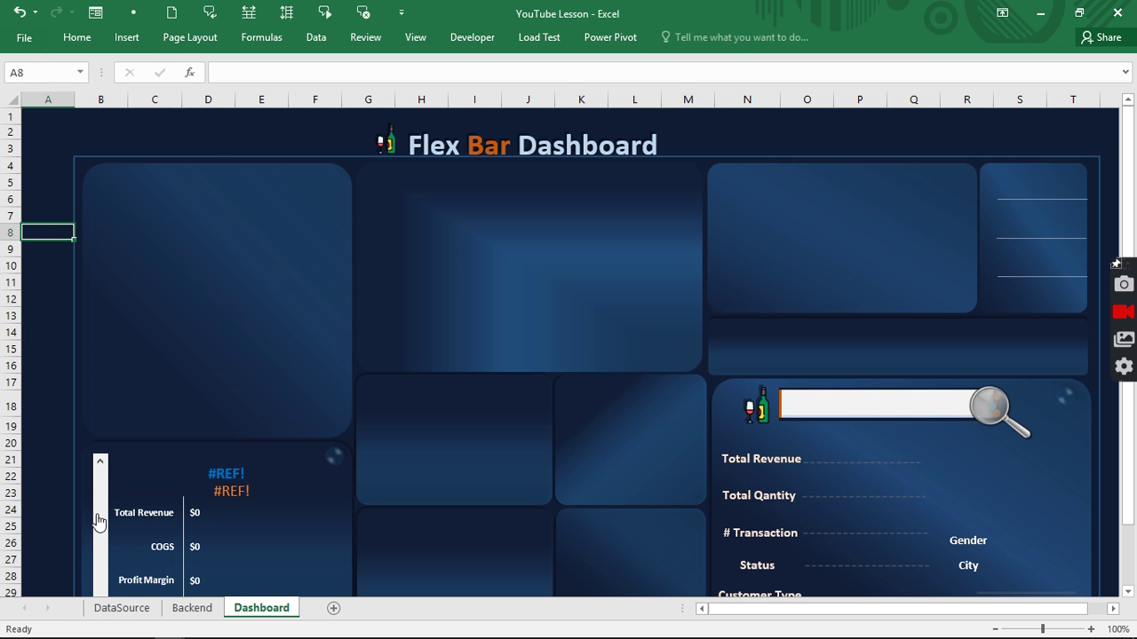
{"action": "right_click", "coordinate": [99, 521]}
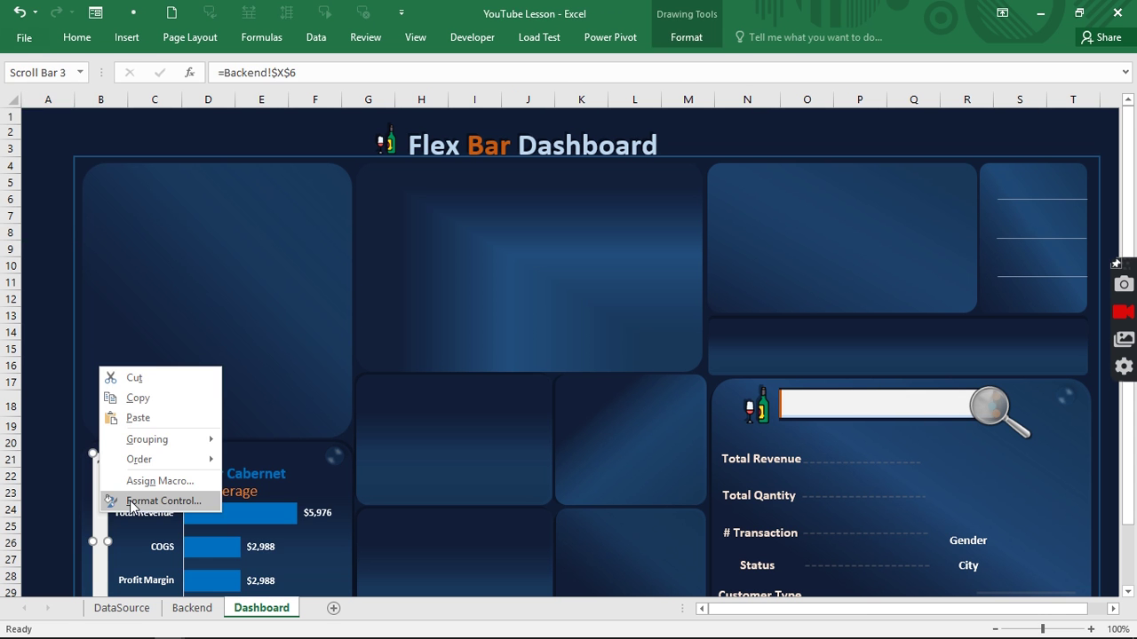
{"action": "left_click", "coordinate": [133, 501]}
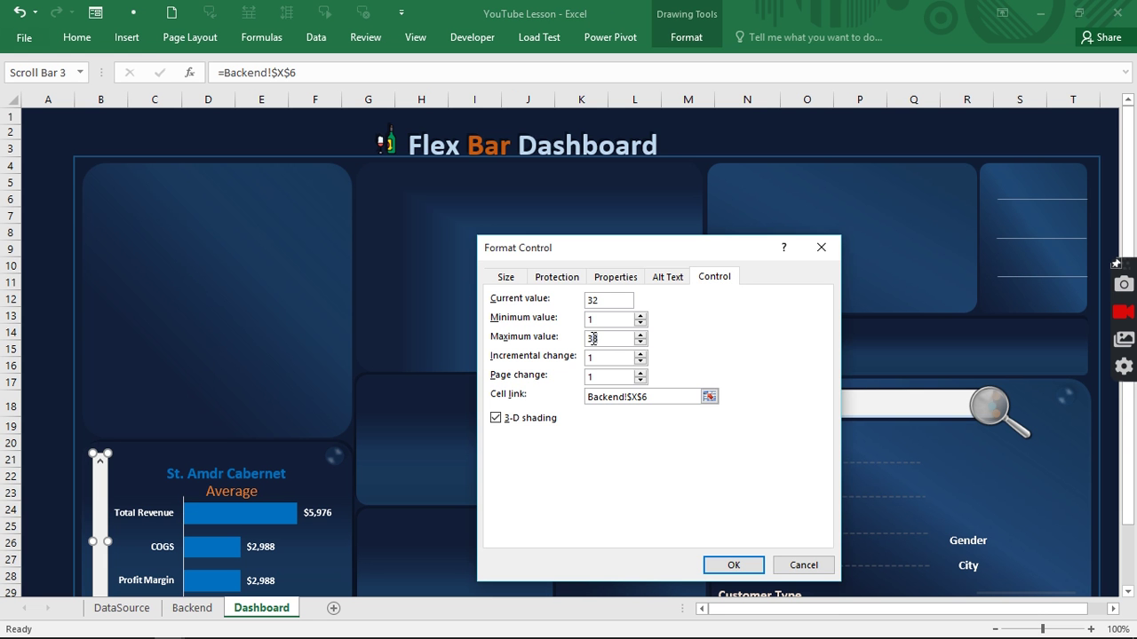
{"action": "left_click", "coordinate": [732, 564]}
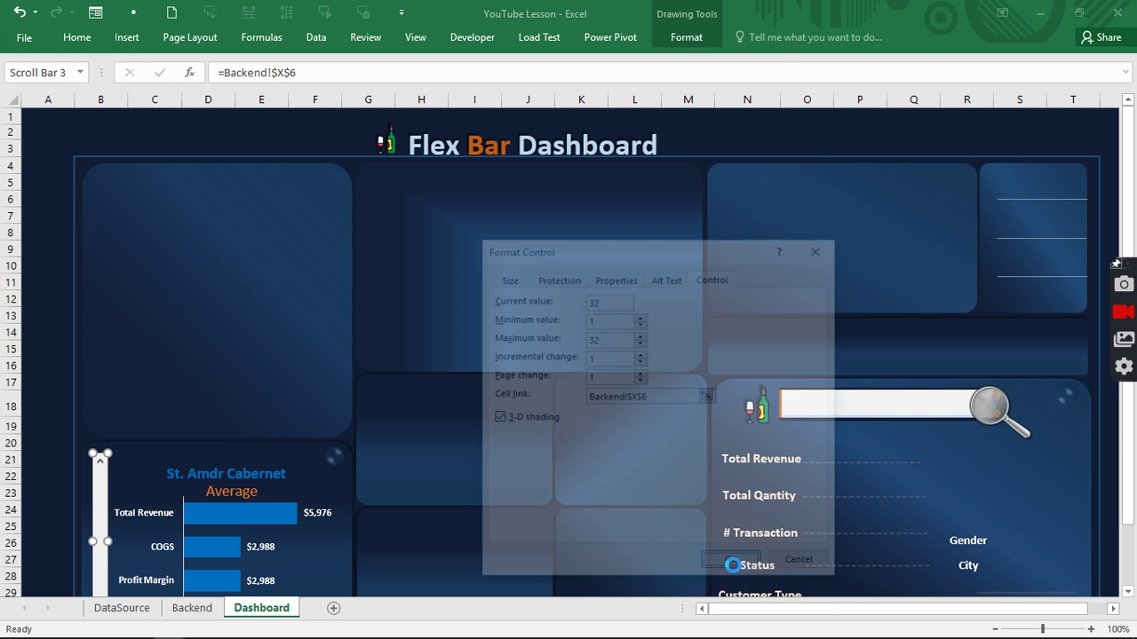
{"action": "scroll", "coordinate": [114, 357], "scroll_direction": "down", "scroll_amount": 7}
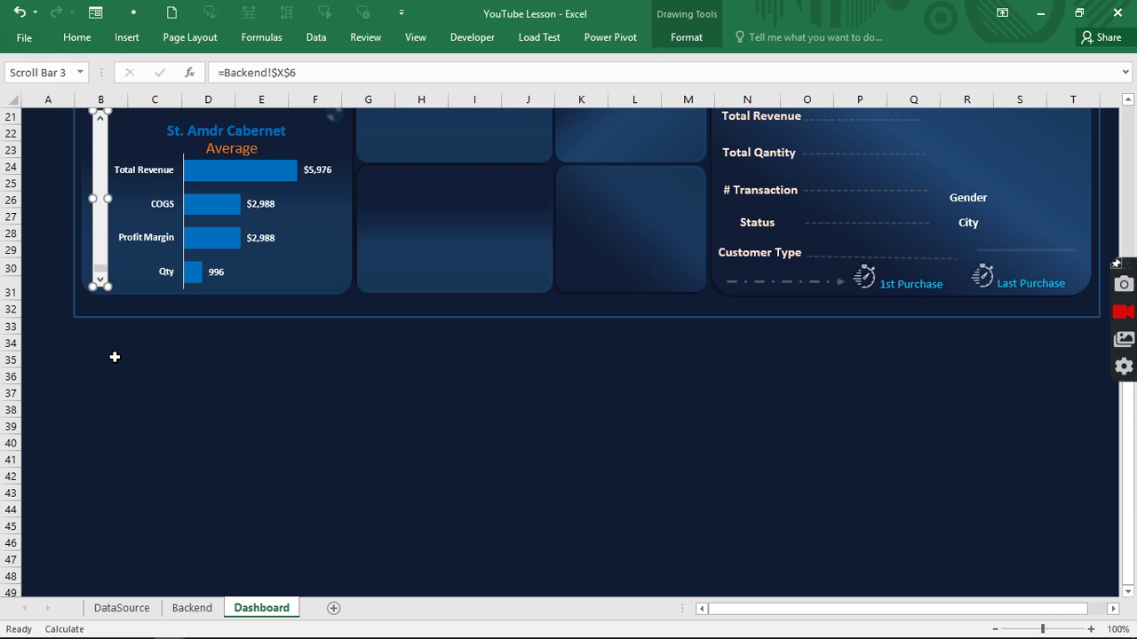
{"action": "left_click", "coordinate": [115, 357]}
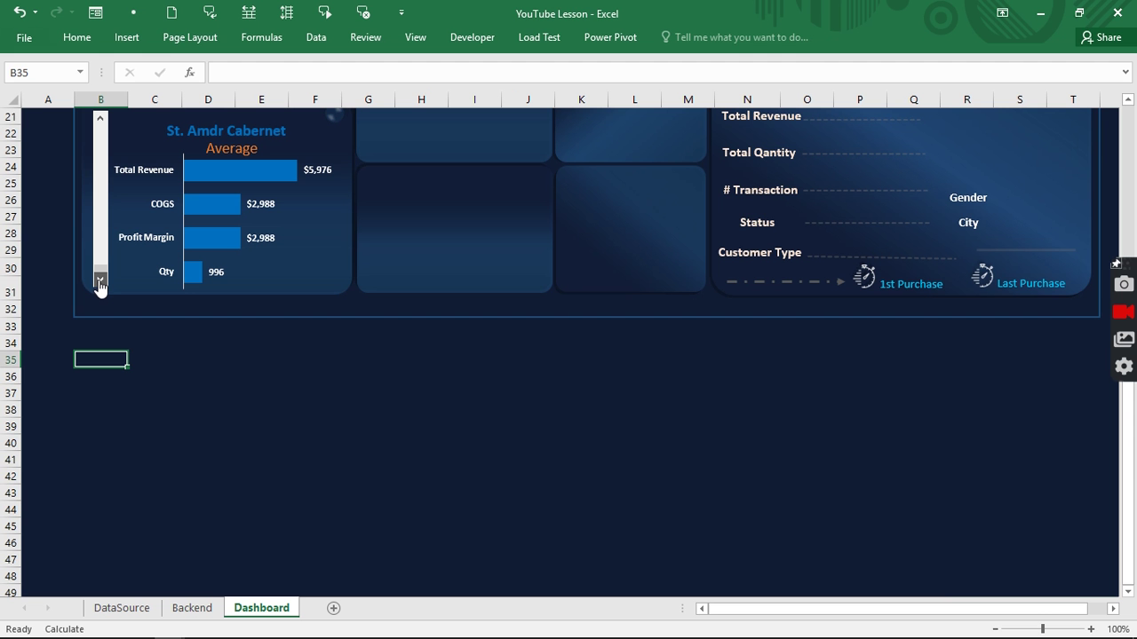
{"action": "left_click", "coordinate": [195, 609]}
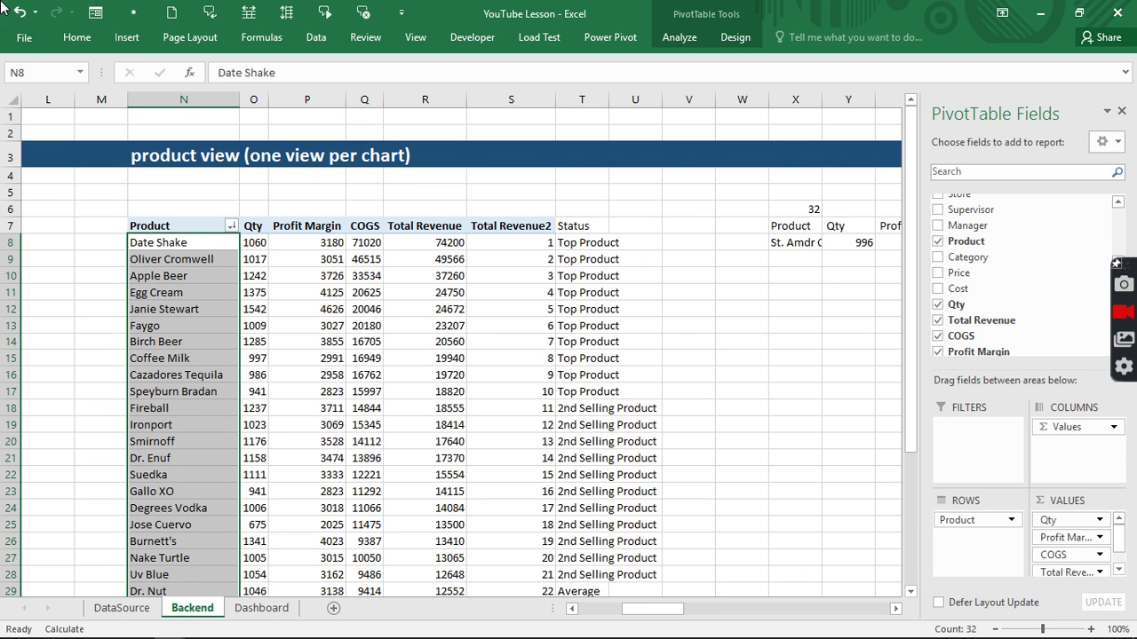
{"action": "left_click", "coordinate": [307, 458]}
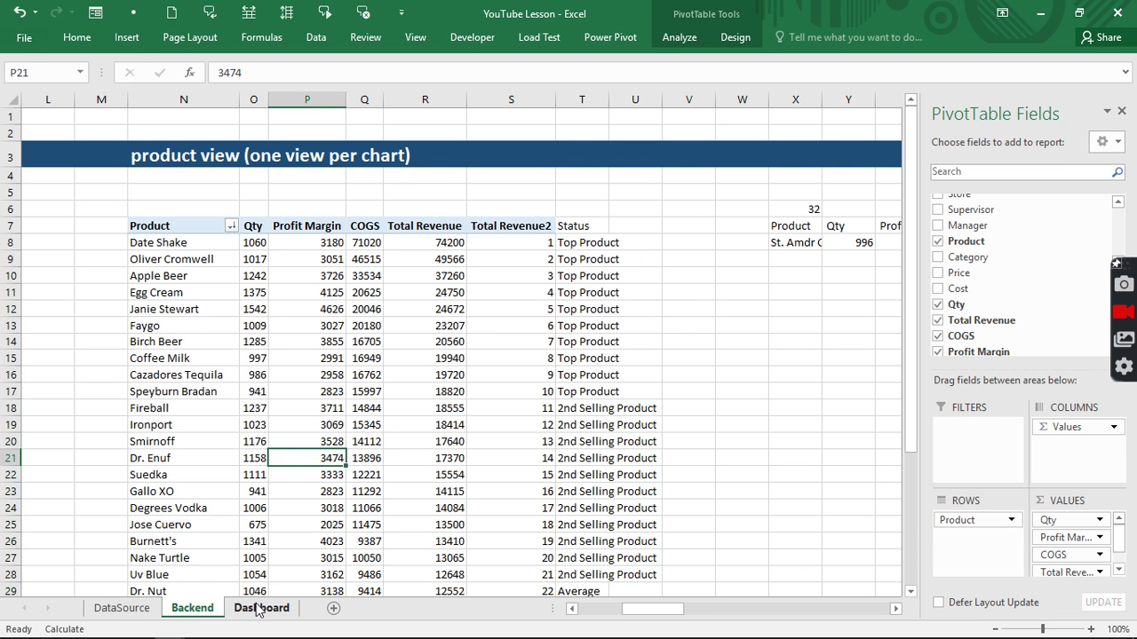
{"action": "left_click", "coordinate": [261, 609]}
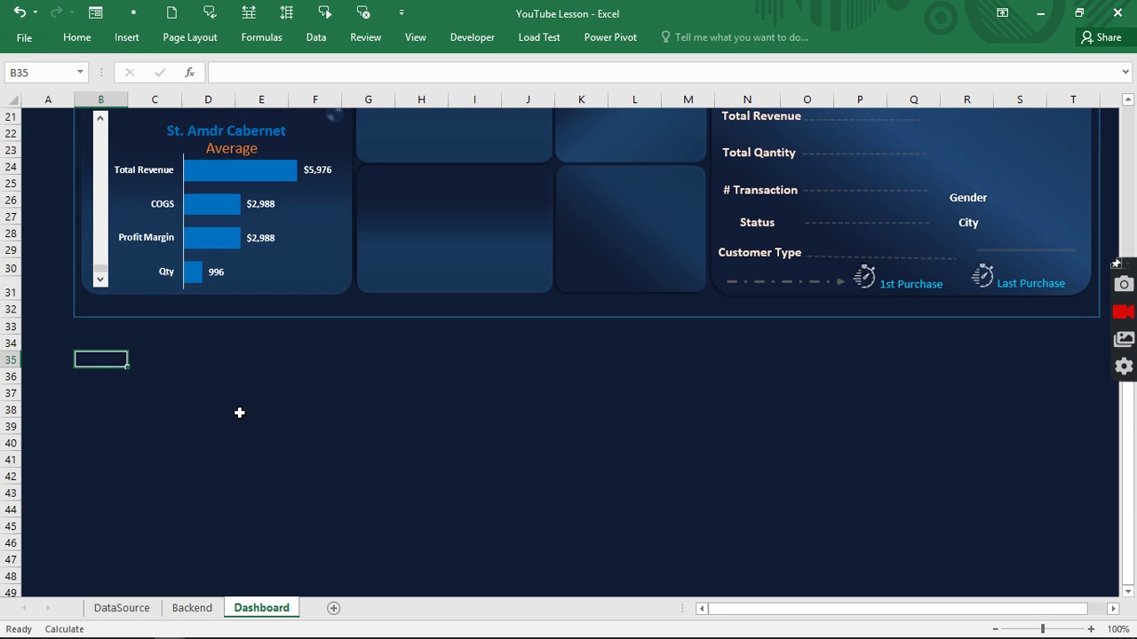
{"action": "scroll", "coordinate": [239, 413], "scroll_direction": "up", "scroll_amount": 7}
{"action": "scroll", "coordinate": [227, 505], "scroll_direction": "down", "scroll_amount": 3}
{"action": "scroll", "coordinate": [228, 499], "scroll_direction": "up", "scroll_amount": 3}
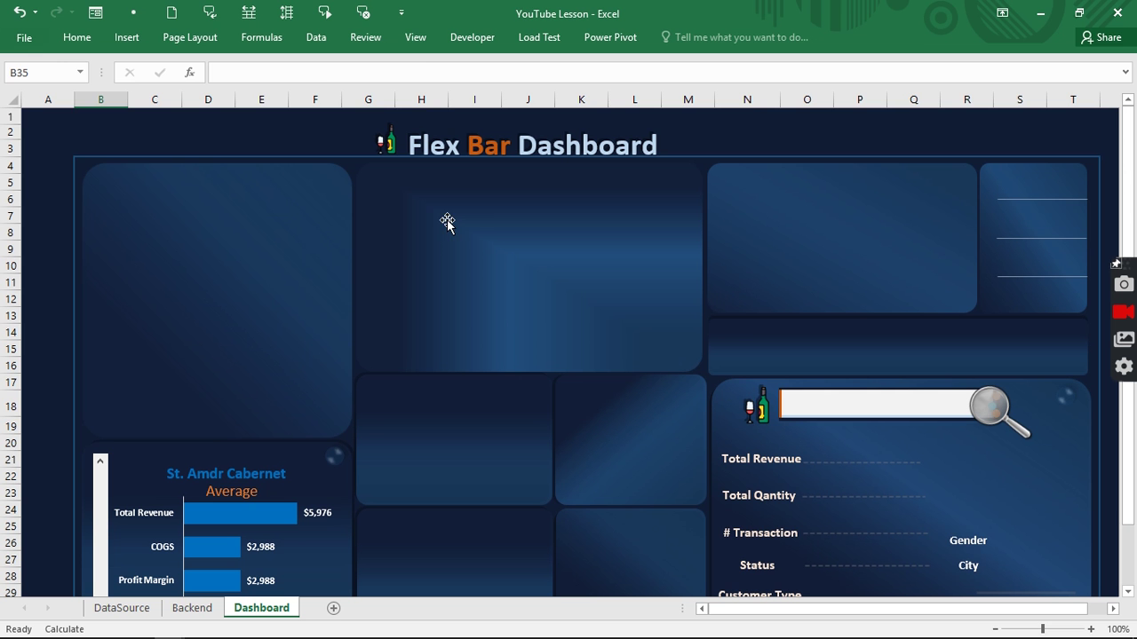
Examine the finished dashboard in the Flex Bar Analysis Youtube (complet dasboard) workbook and return to YouTube Lesson.
{"action": "left_click", "coordinate": [417, 37]}
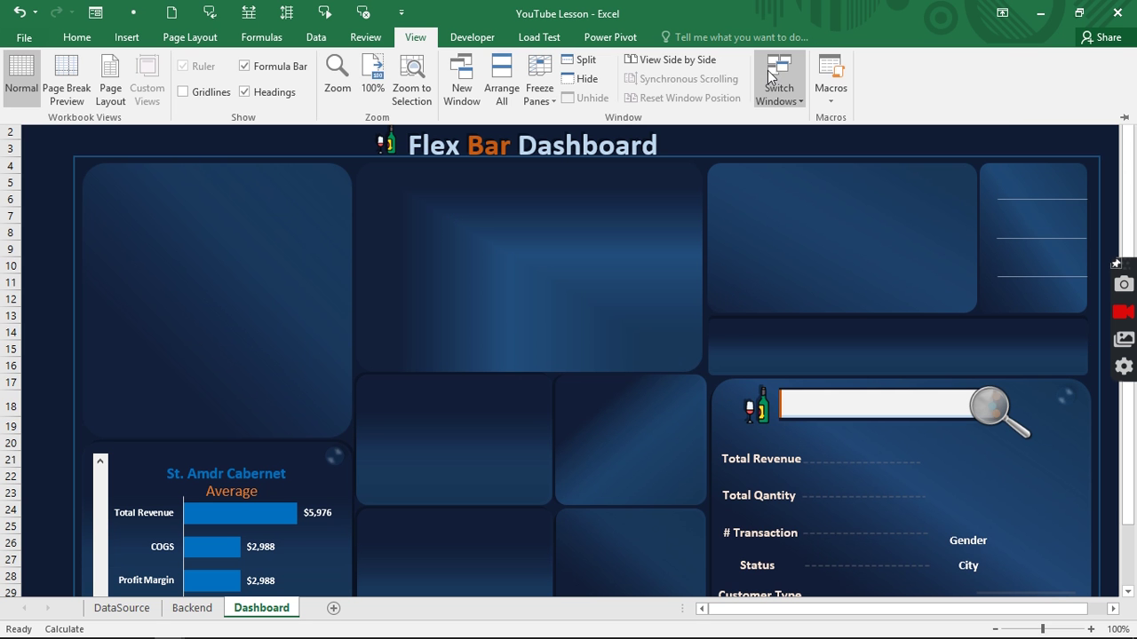
{"action": "left_click", "coordinate": [778, 84]}
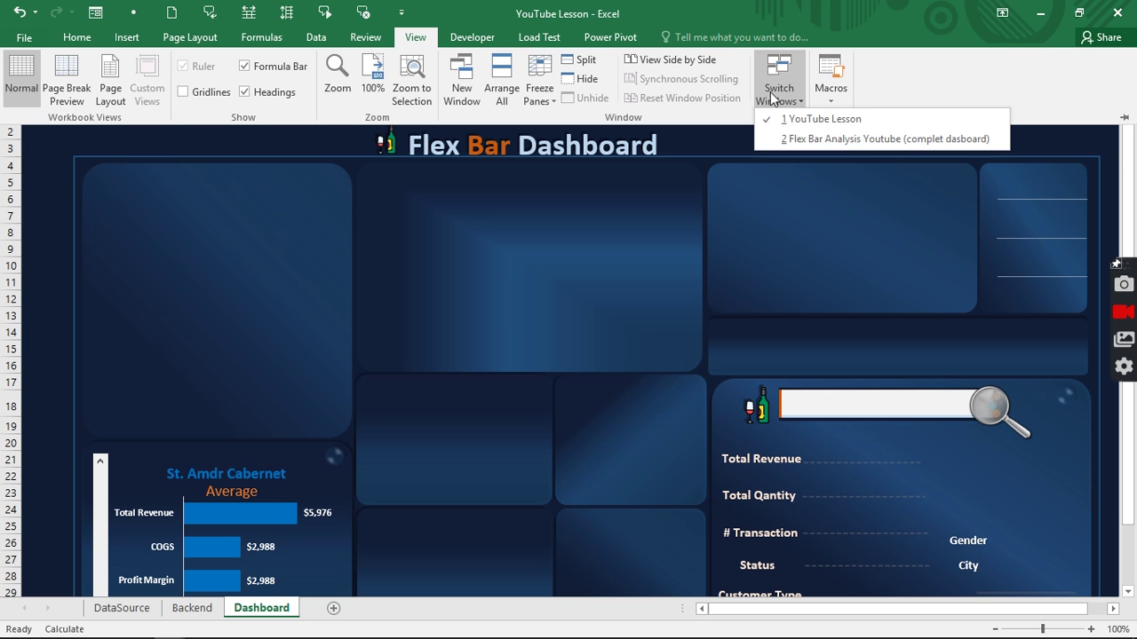
{"action": "left_click", "coordinate": [790, 140]}
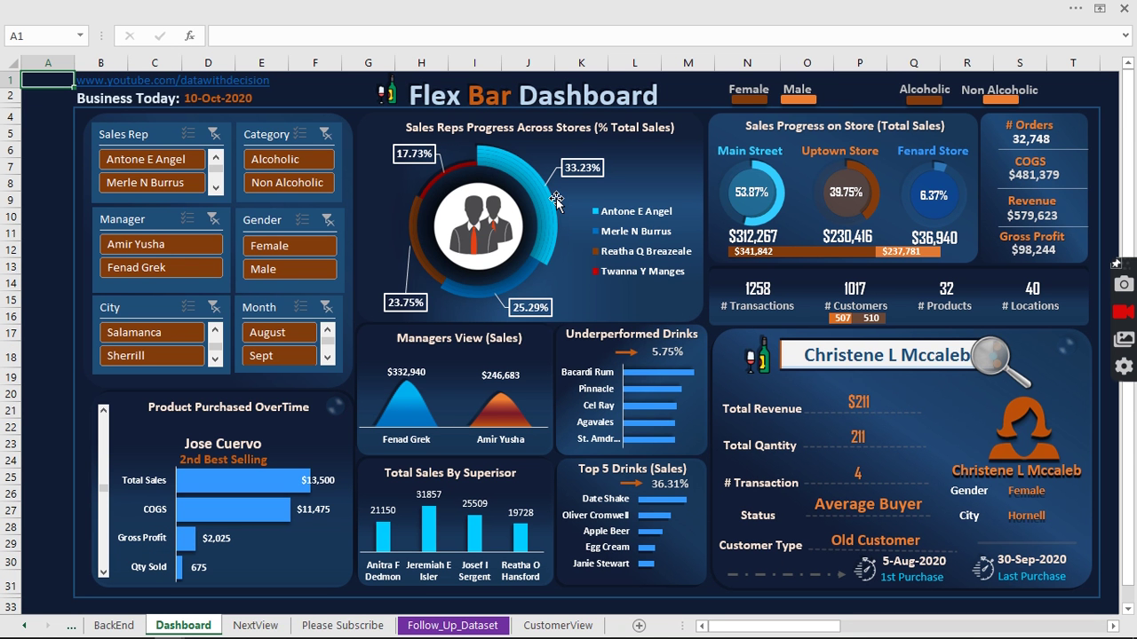
{"action": "left_click", "coordinate": [603, 7]}
{"action": "left_click", "coordinate": [779, 89]}
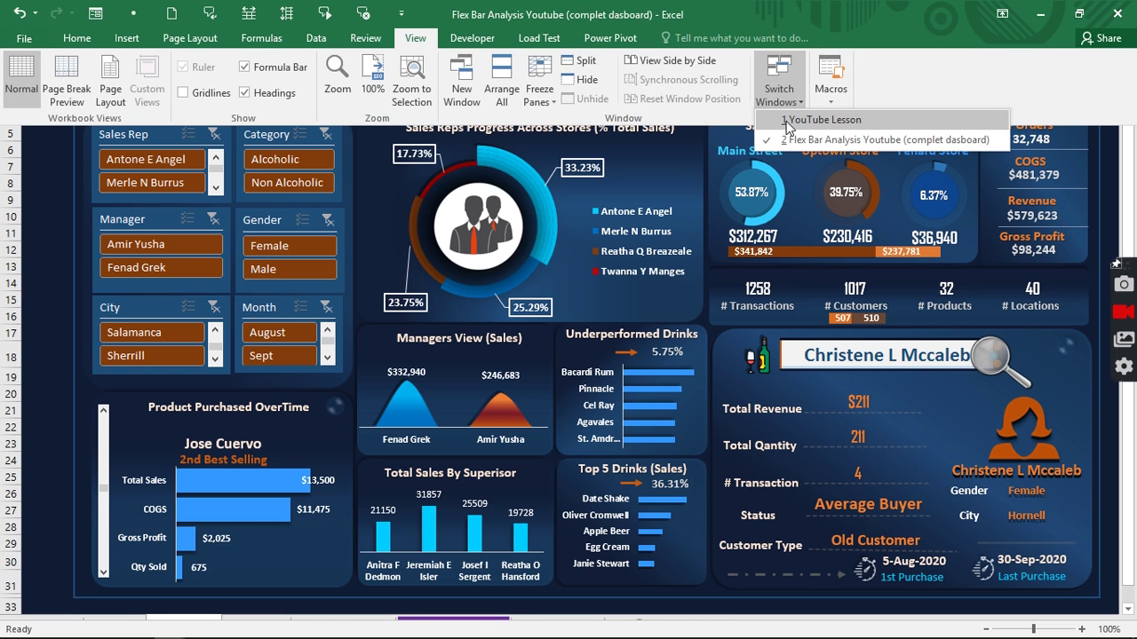
{"action": "left_click", "coordinate": [786, 125]}
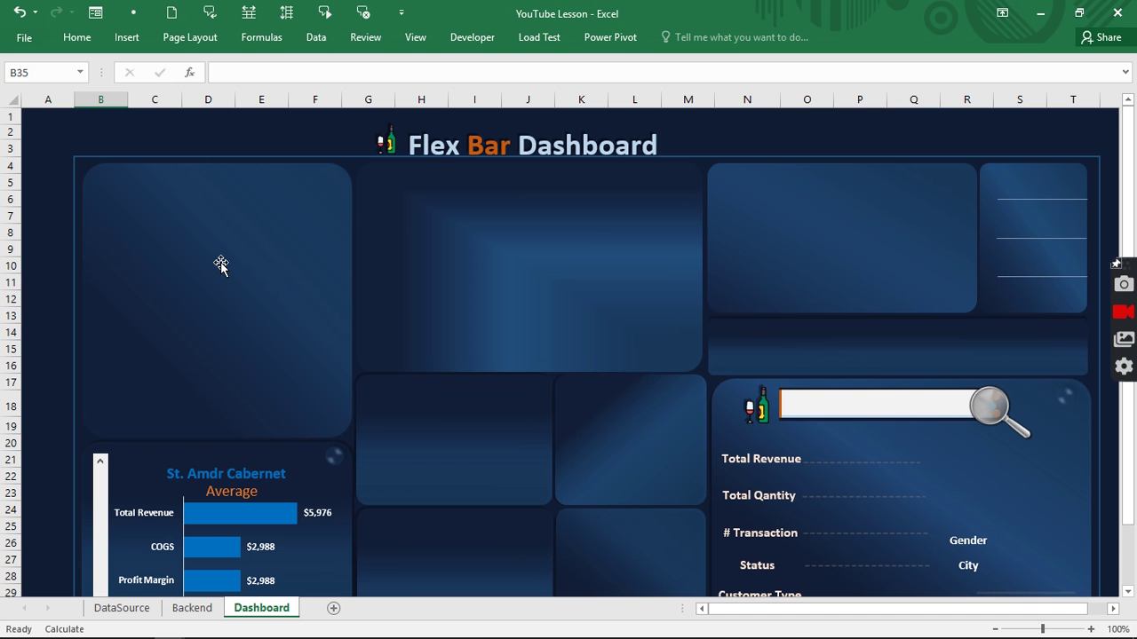
Create a PivotTable from Table1 on the DataSource sheet, placed at cell A7 under Sales Reps progress on the existing Backend sheet.
{"action": "left_click", "coordinate": [121, 608]}
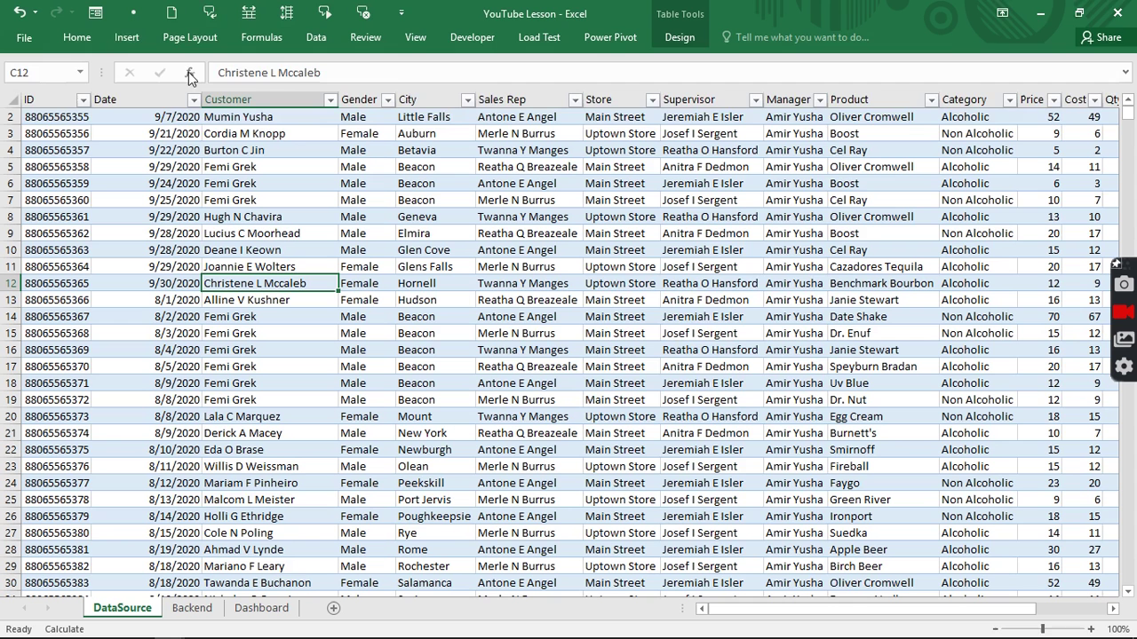
{"action": "left_click", "coordinate": [124, 38]}
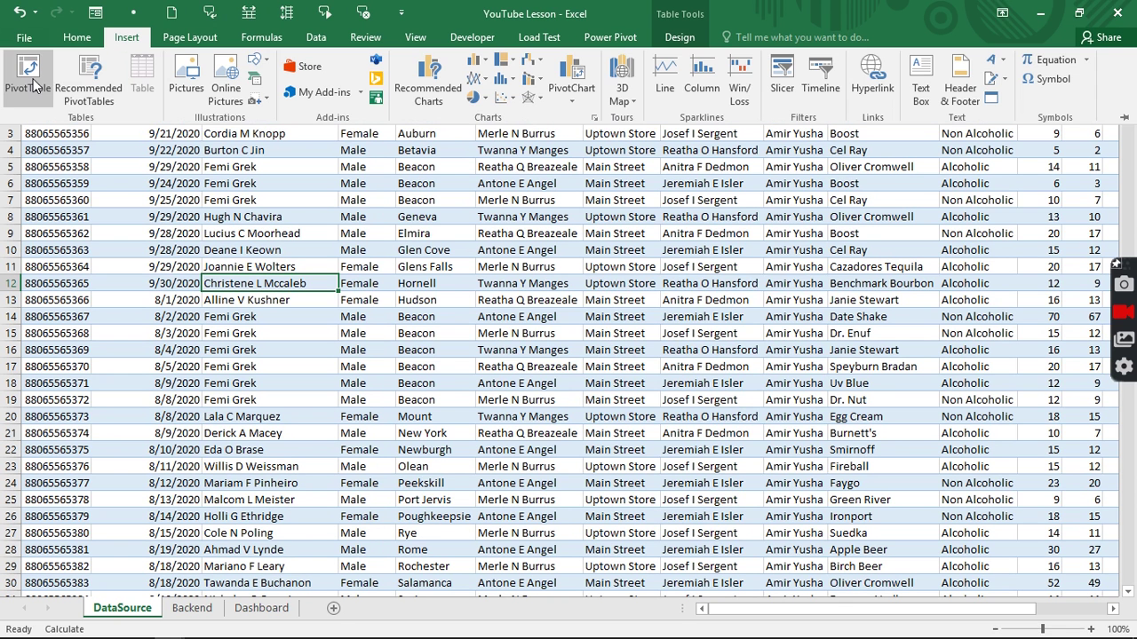
{"action": "left_click", "coordinate": [34, 84]}
{"action": "left_click", "coordinate": [537, 458]}
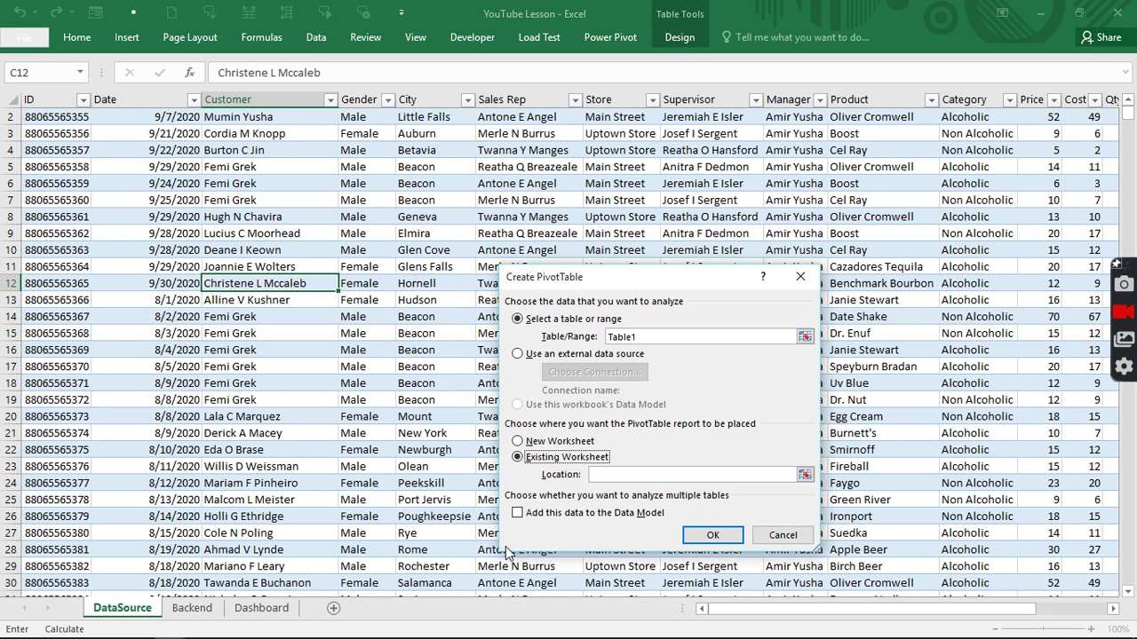
{"action": "left_click", "coordinate": [192, 609]}
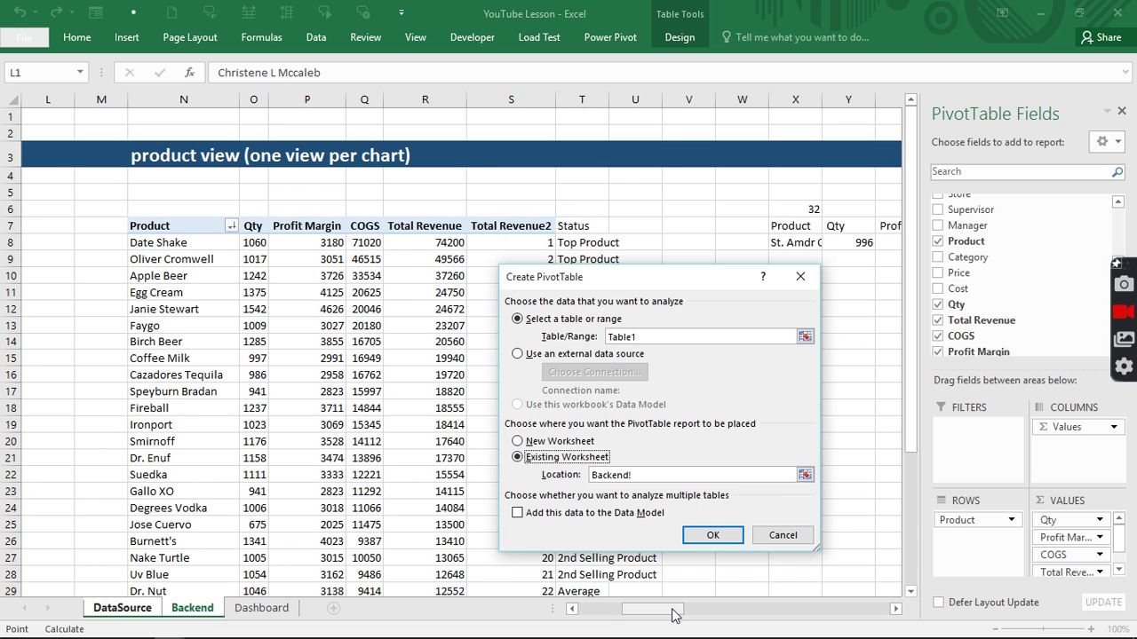
{"action": "left_click_drag", "start_coordinate": [672, 613], "coordinate": [598, 613]}
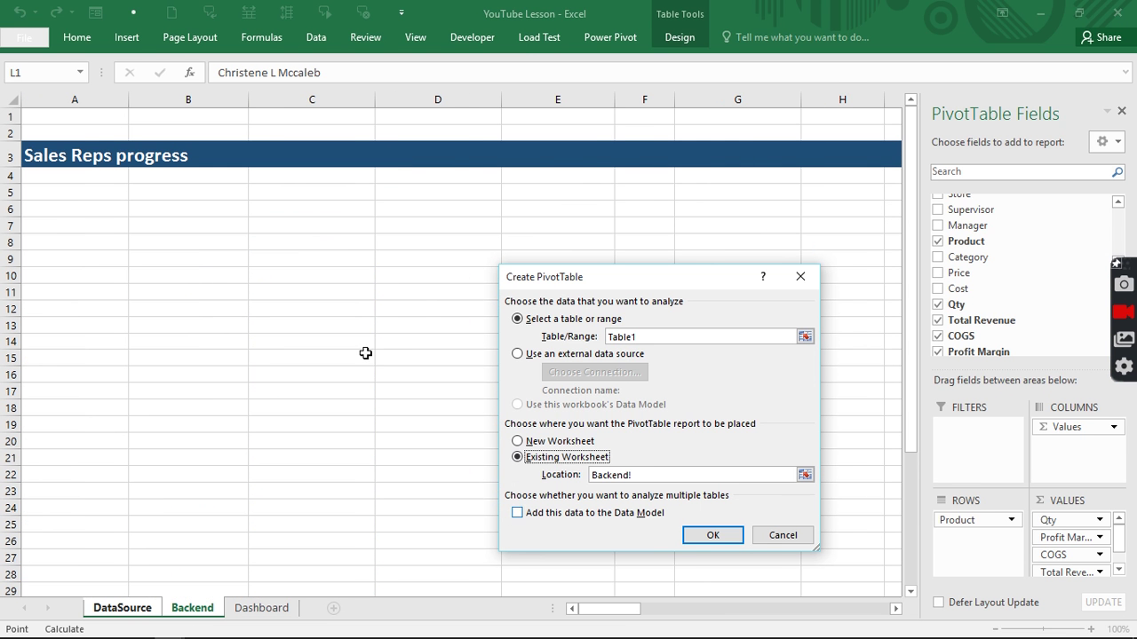
{"action": "left_click", "coordinate": [60, 231]}
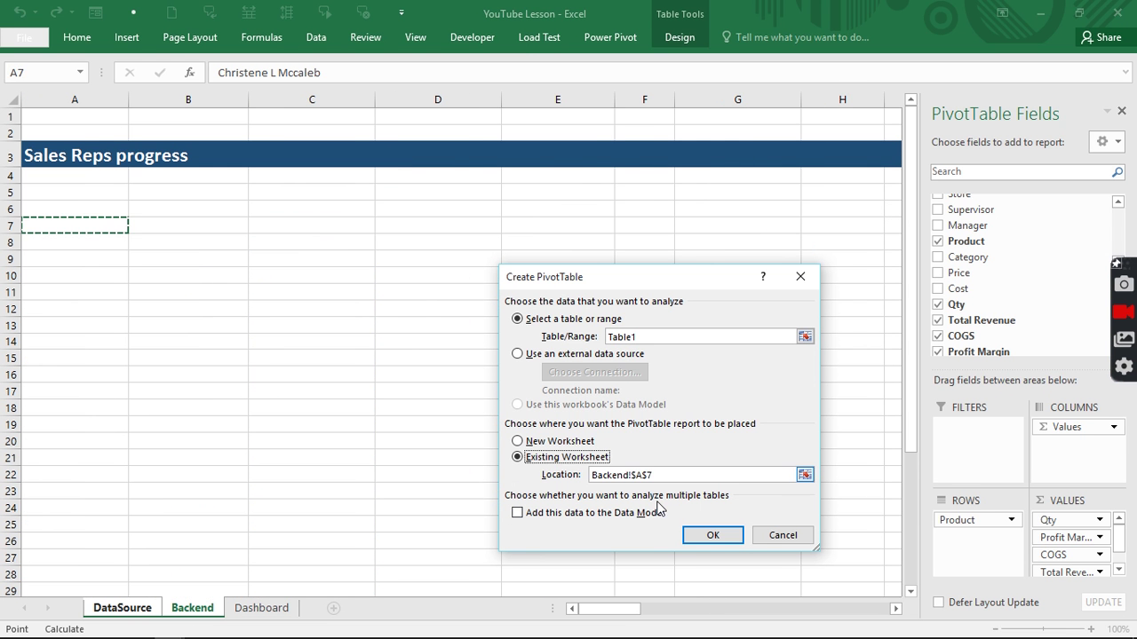
{"action": "left_click", "coordinate": [698, 540]}
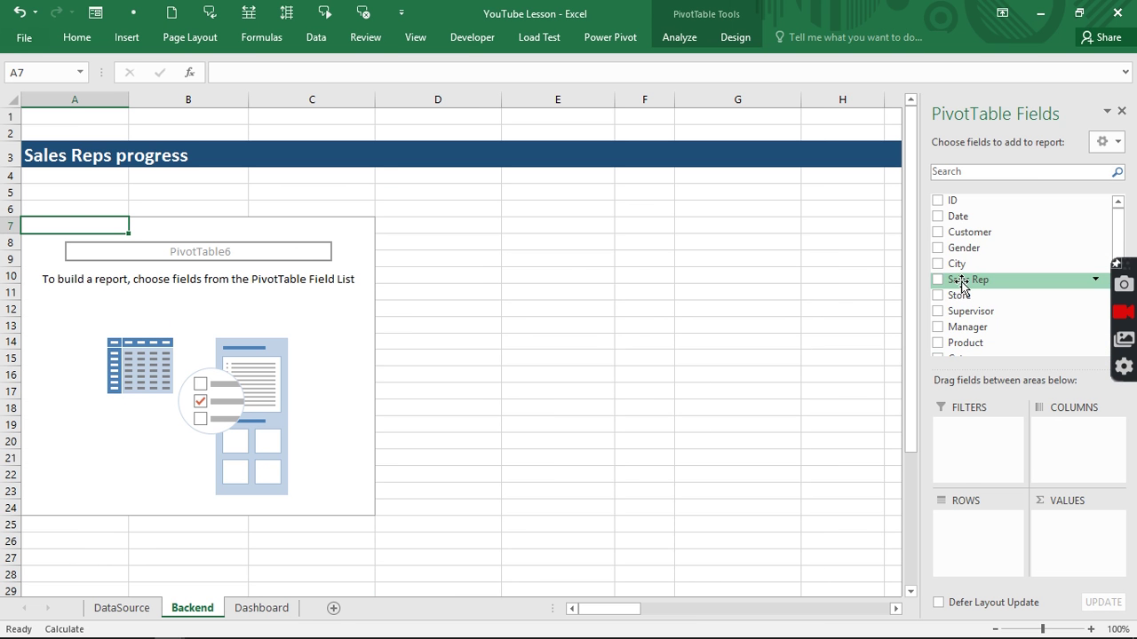
Lay out the new PivotTable with Sales Rep as rows and the sum of Total Revenue as values.
{"action": "left_click_drag", "start_coordinate": [961, 284], "coordinate": [994, 537]}
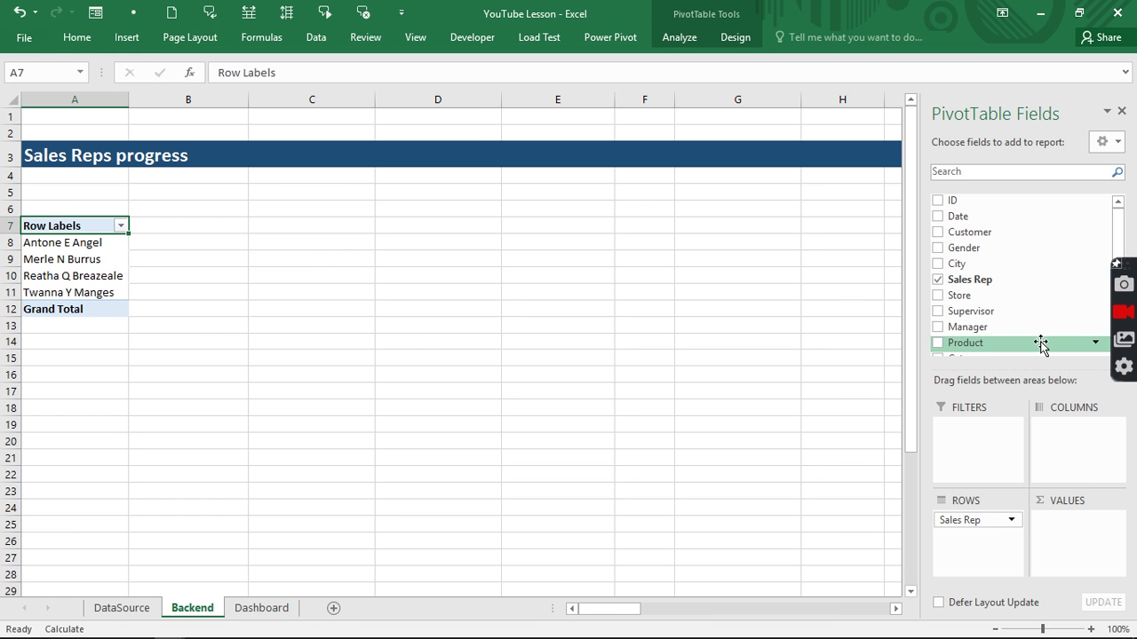
{"action": "scroll", "coordinate": [1001, 320], "scroll_direction": "down", "scroll_amount": 3}
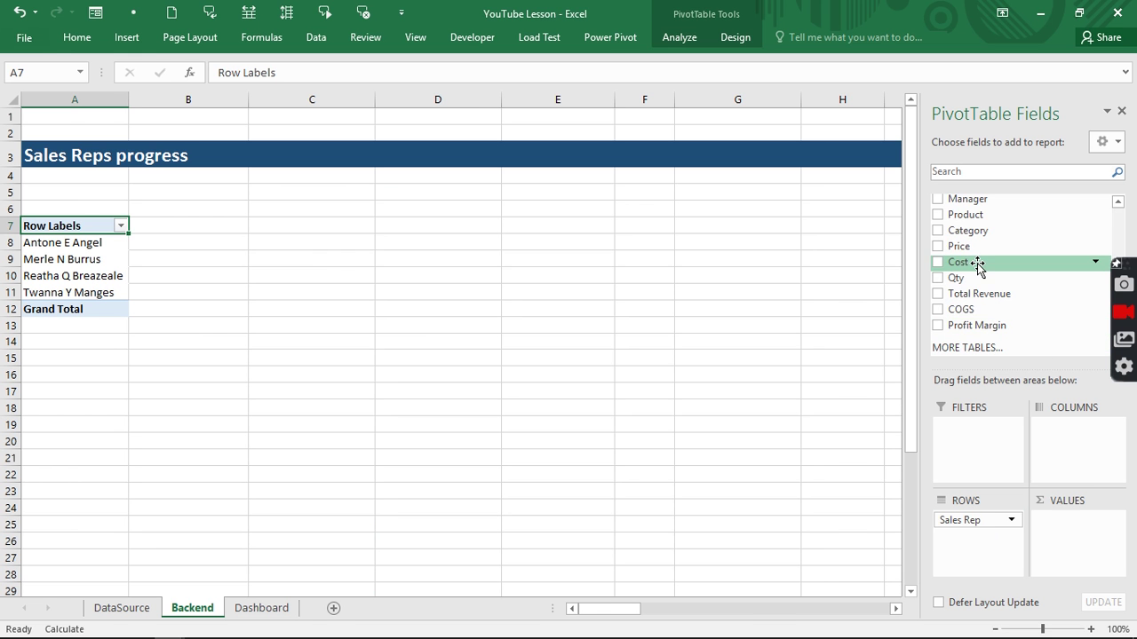
{"action": "left_click_drag", "start_coordinate": [980, 294], "coordinate": [1091, 545]}
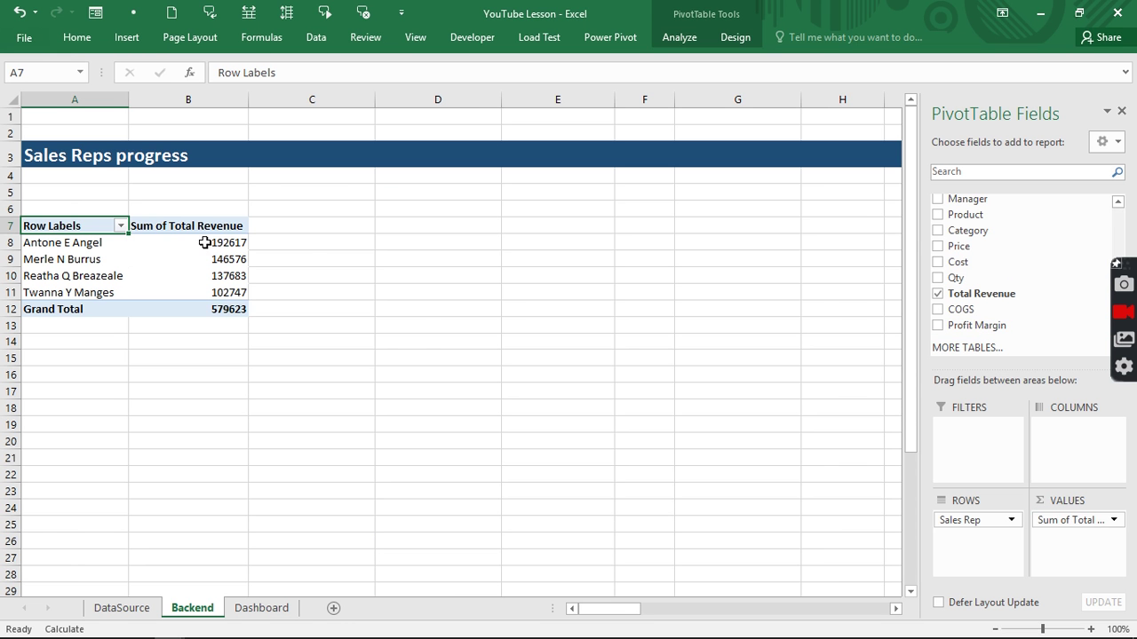
Show the Sales Rep PivotTable's Total Revenue values as % of Column Total.
{"action": "left_click_drag", "start_coordinate": [204, 243], "coordinate": [208, 292]}
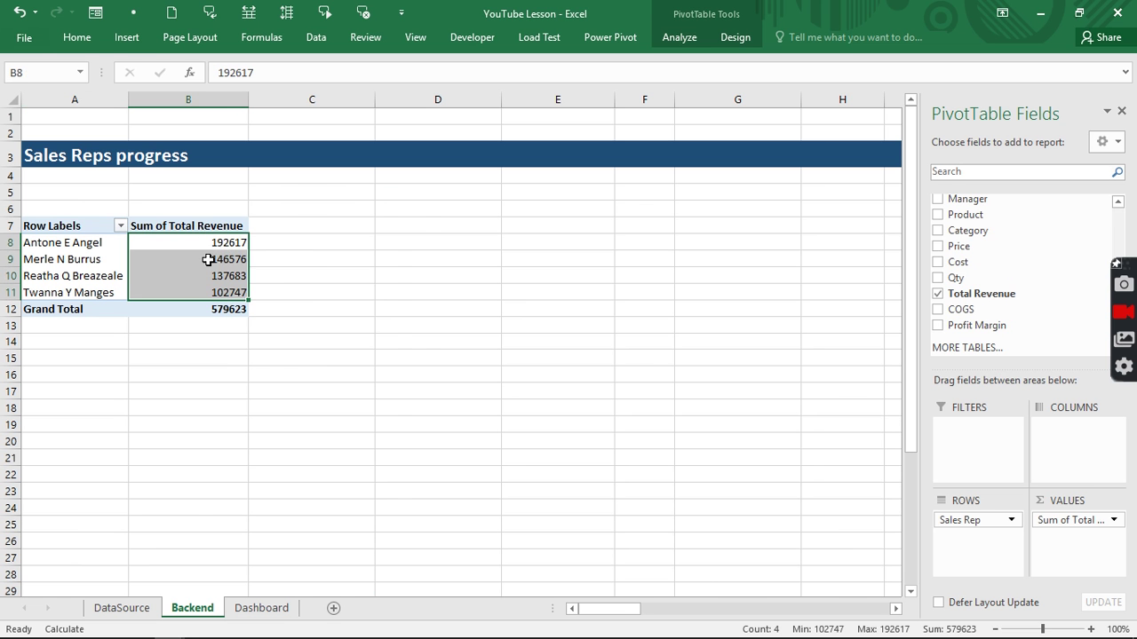
{"action": "right_click", "coordinate": [202, 246]}
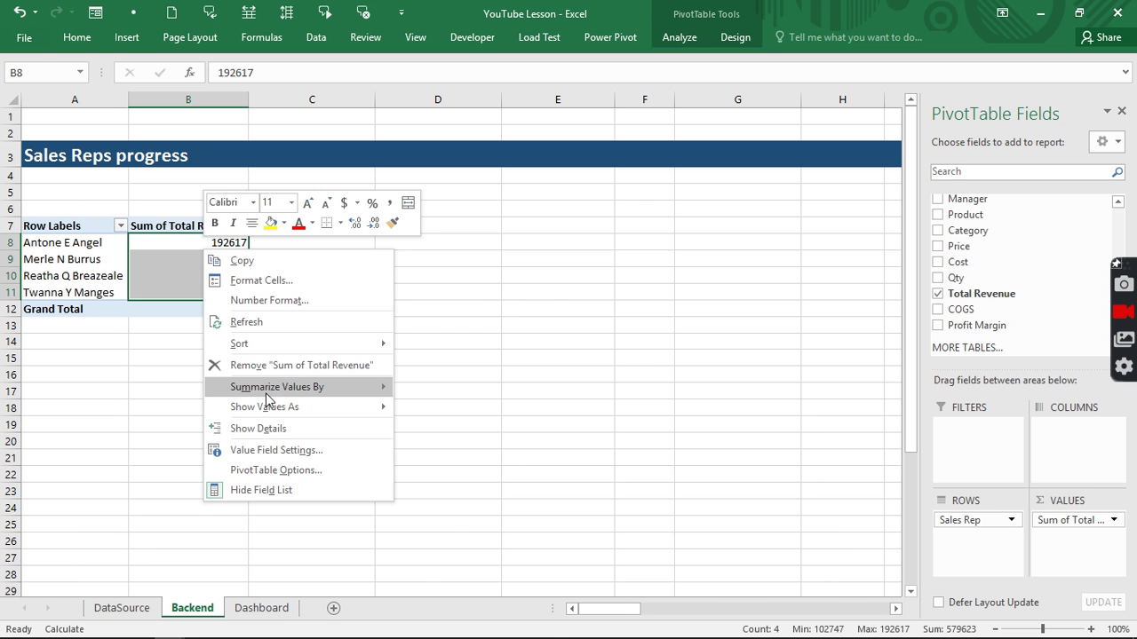
{"action": "mouse_move", "coordinate": [272, 406]}
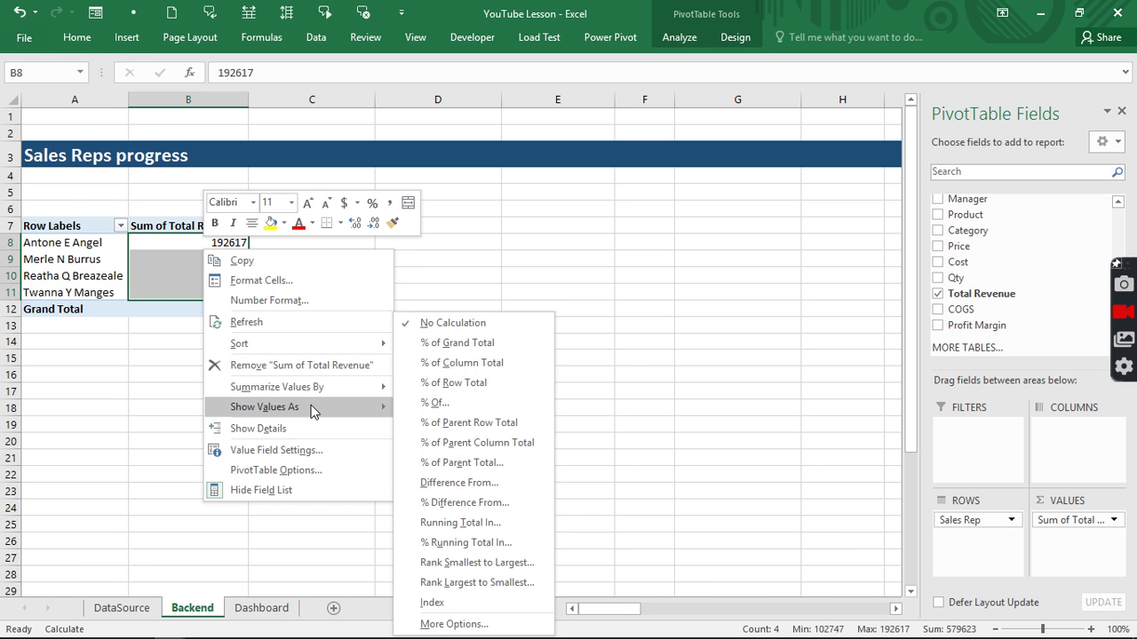
{"action": "left_click", "coordinate": [491, 364]}
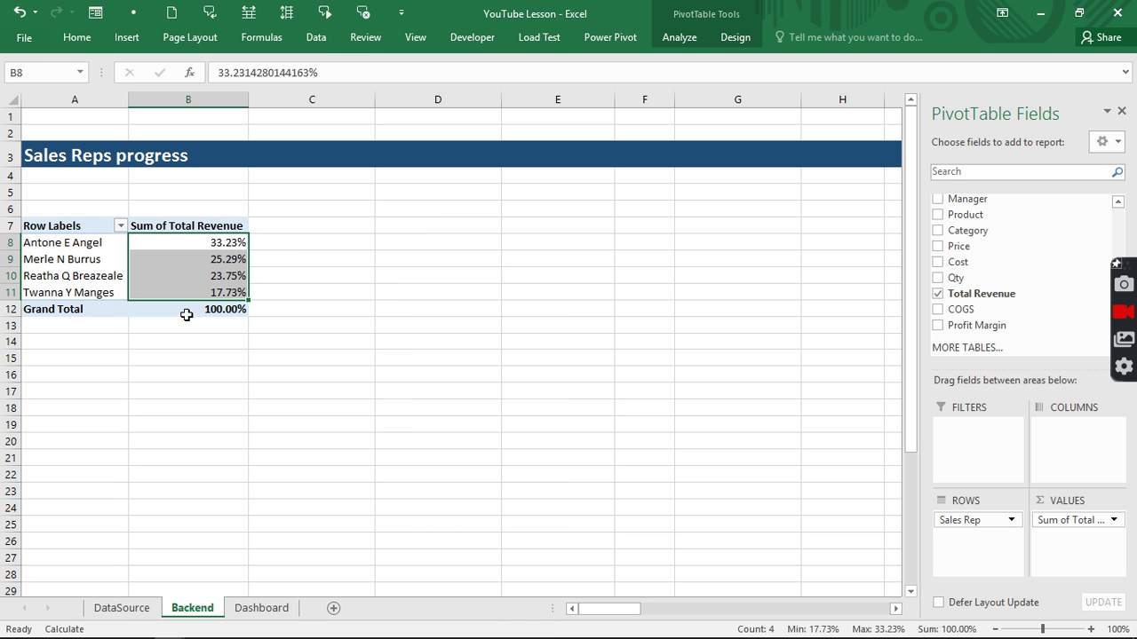
Turn off the Sales Rep PivotTable's grand totals for rows and columns and set its report layout to Tabular Form.
{"action": "left_click", "coordinate": [733, 37]}
{"action": "left_click", "coordinate": [65, 89]}
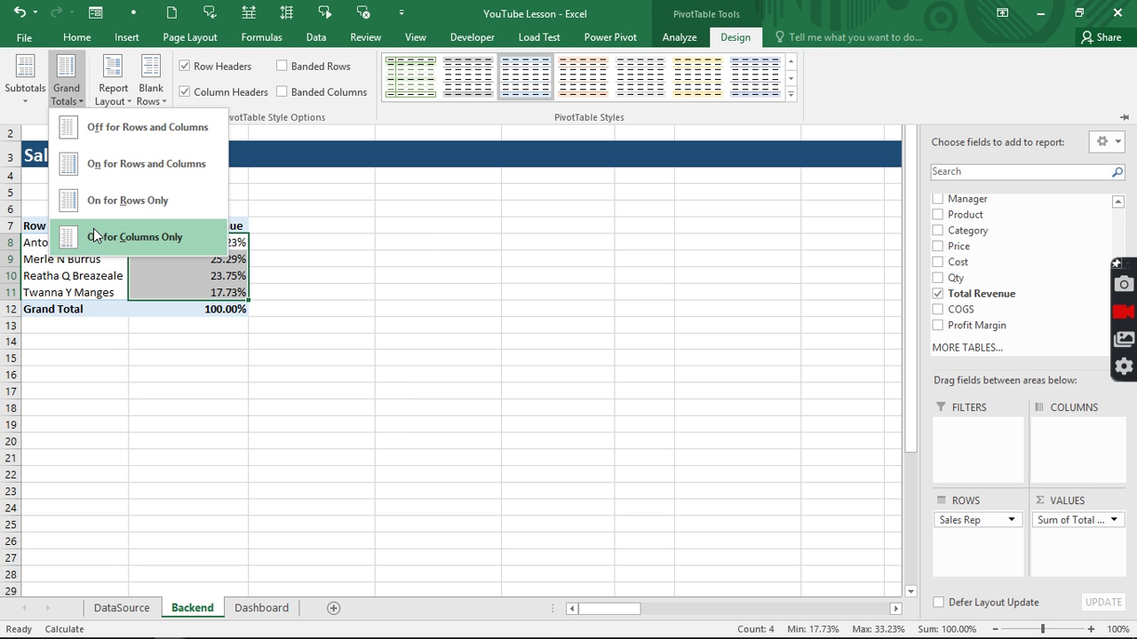
{"action": "left_click", "coordinate": [122, 128]}
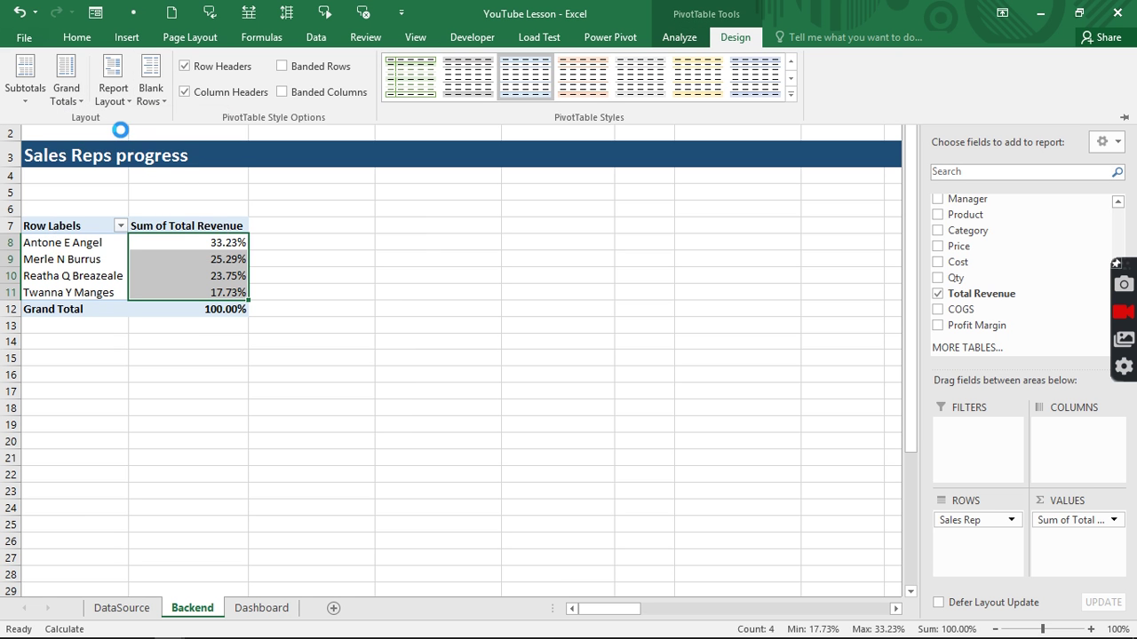
{"action": "left_click", "coordinate": [113, 92]}
{"action": "left_click", "coordinate": [165, 195]}
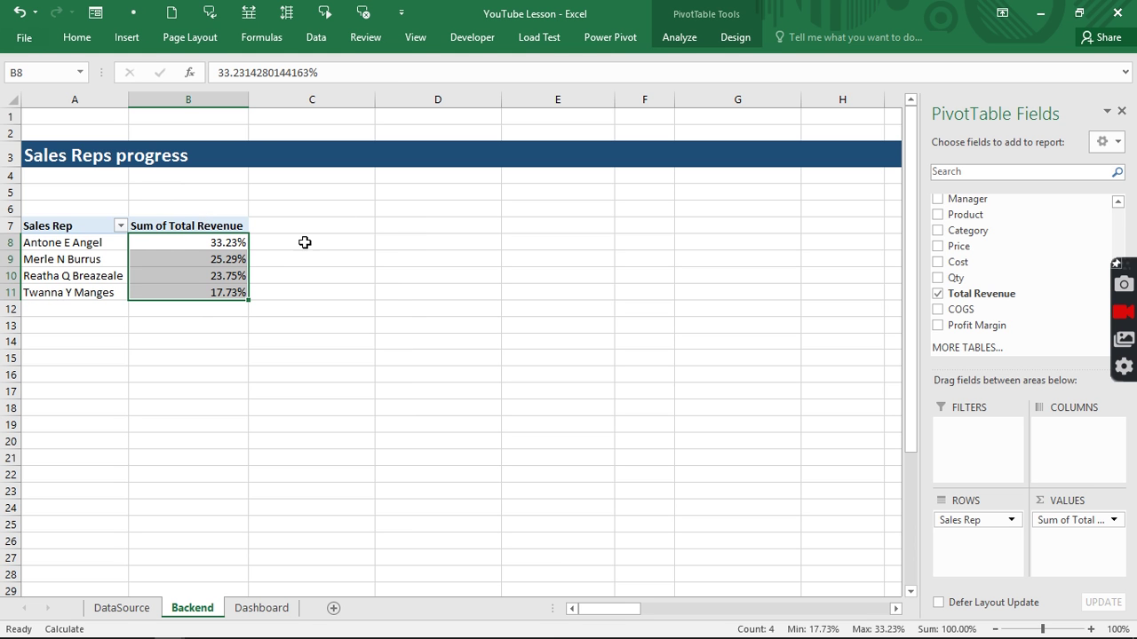
Narrow columns C and D beside the Sales Rep PivotTable to small spacer columns.
{"action": "left_click_drag", "start_coordinate": [375, 96], "coordinate": [291, 98]}
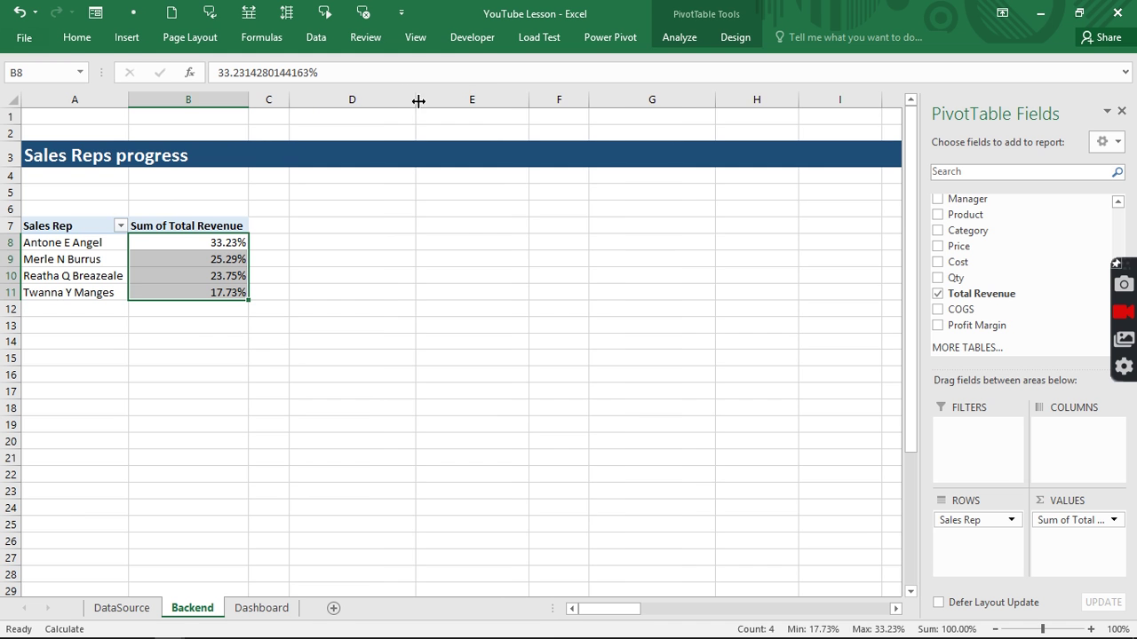
{"action": "left_click_drag", "start_coordinate": [416, 99], "coordinate": [335, 101]}
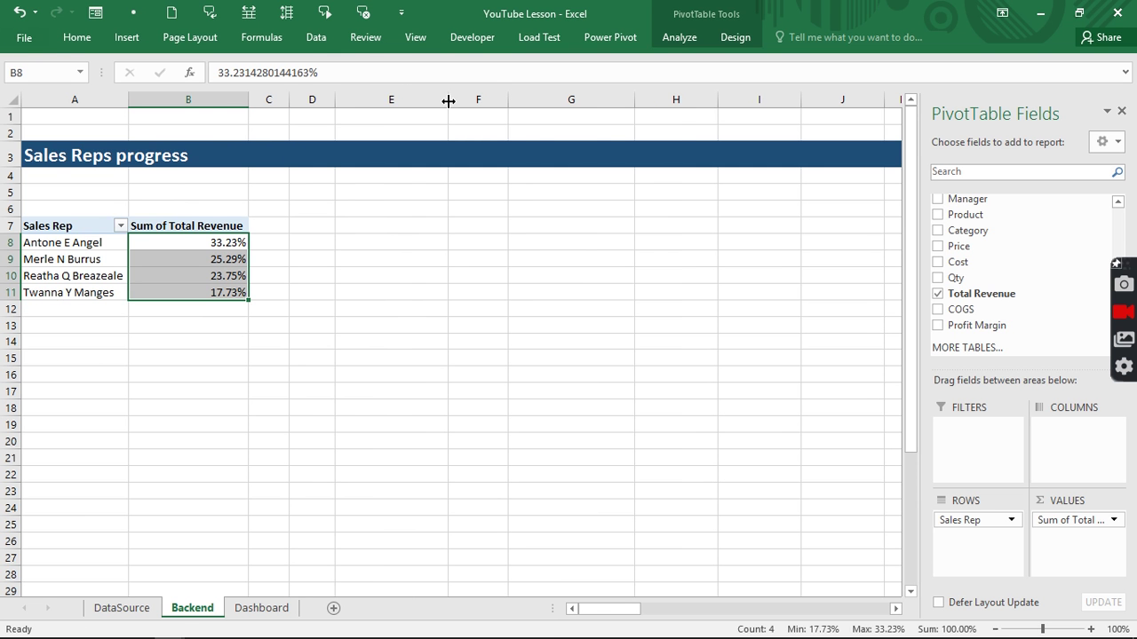
Widen column D, narrow column E, and link cell D8 to the first sales rep's name in A8.
{"action": "left_click_drag", "start_coordinate": [448, 101], "coordinate": [383, 115]}
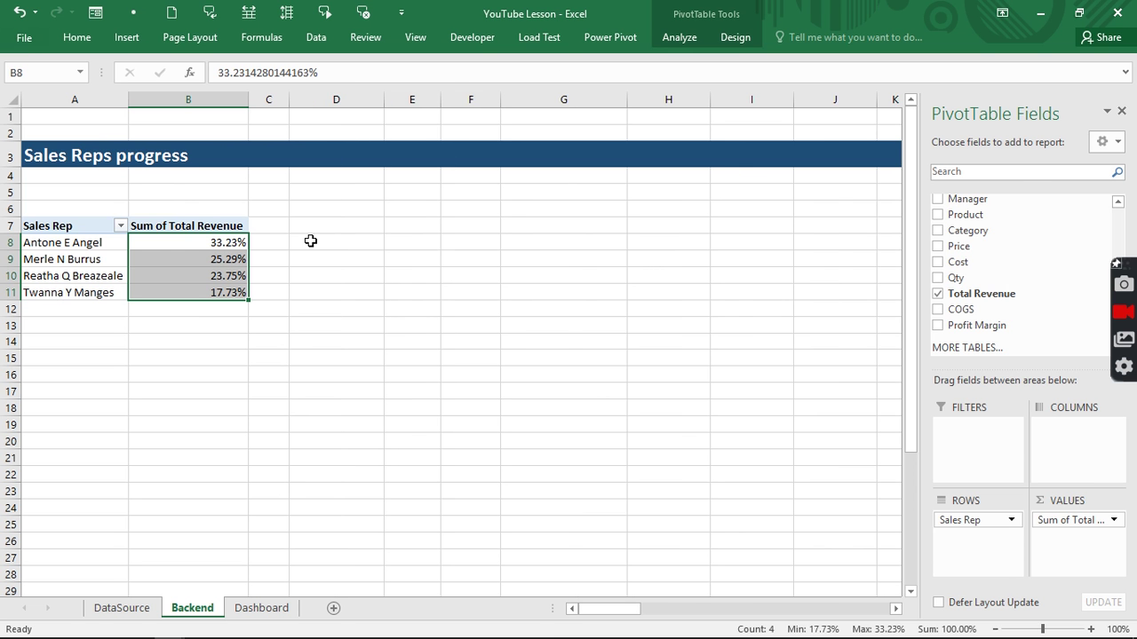
{"action": "left_click", "coordinate": [313, 236]}
{"action": "type", "text": "="}
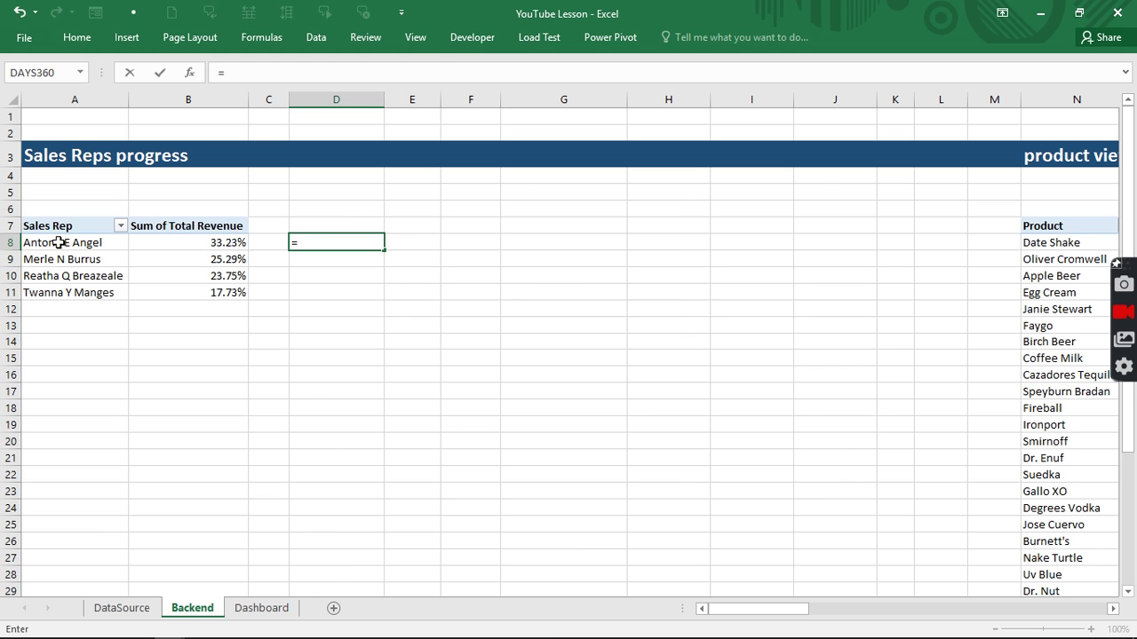
{"action": "left_click", "coordinate": [58, 242]}
{"action": "key", "text": "Return"}
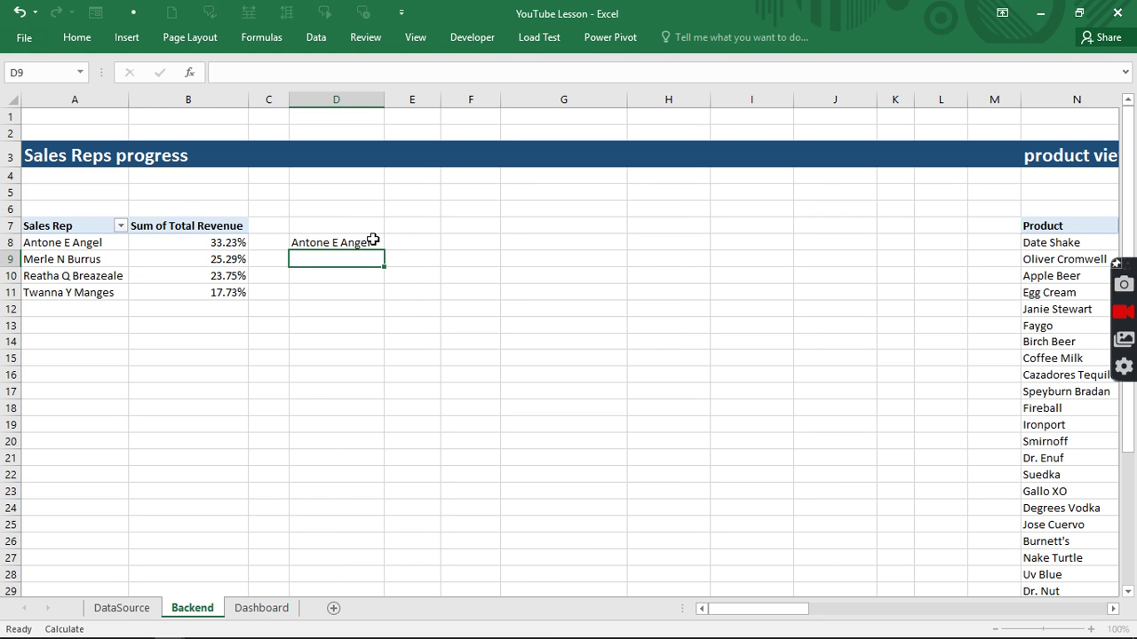
Link cell E8 to the revenue share in B8 and fill the D8:E8 formulas down to row 11.
{"action": "left_click", "coordinate": [394, 239]}
{"action": "type", "text": "="}
{"action": "left_click", "coordinate": [230, 242]}
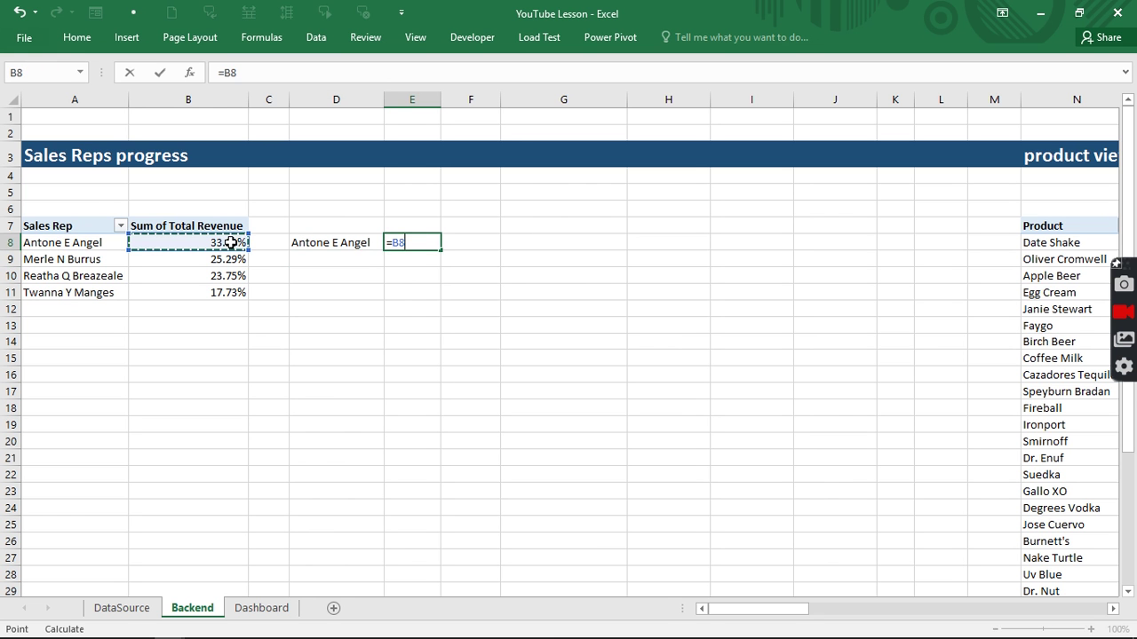
{"action": "key", "text": "Return"}
{"action": "left_click_drag", "start_coordinate": [330, 243], "coordinate": [435, 303]}
{"action": "left_click", "coordinate": [418, 258]}
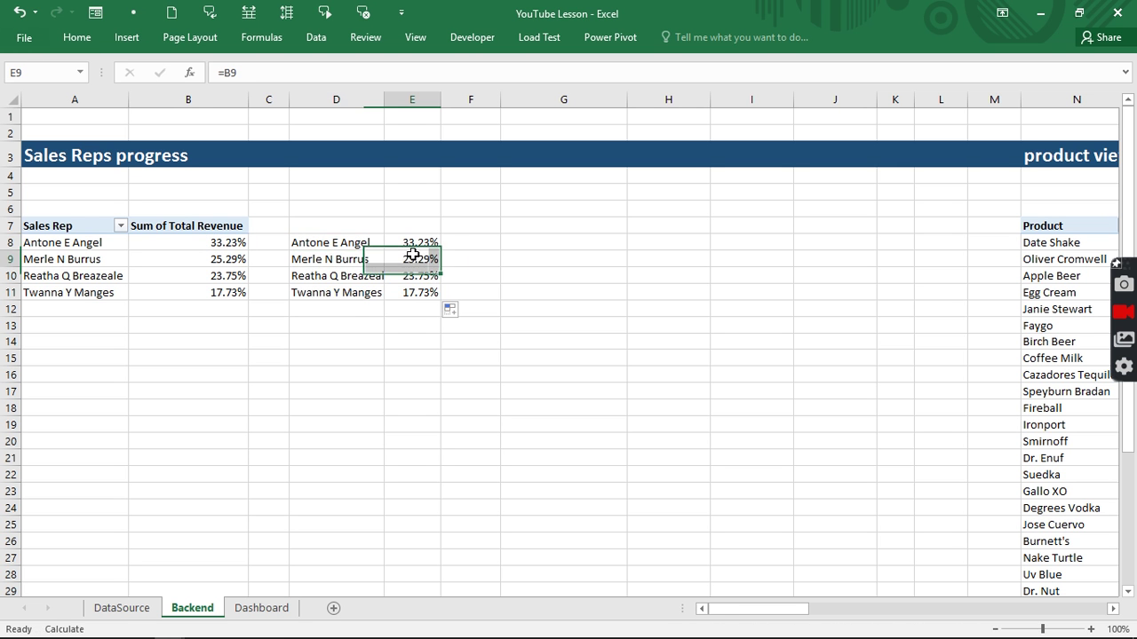
Sort the sales rep PivotTable by Sum of Total Revenue from largest to smallest.
{"action": "left_click", "coordinate": [207, 258]}
{"action": "right_click", "coordinate": [207, 258]}
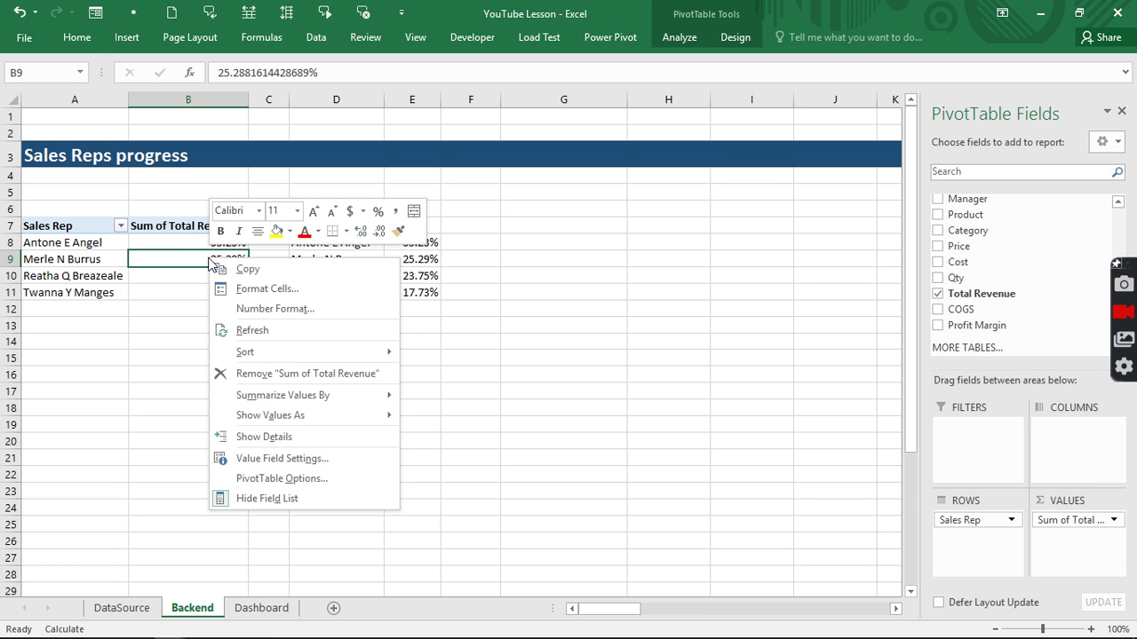
{"action": "mouse_move", "coordinate": [258, 349]}
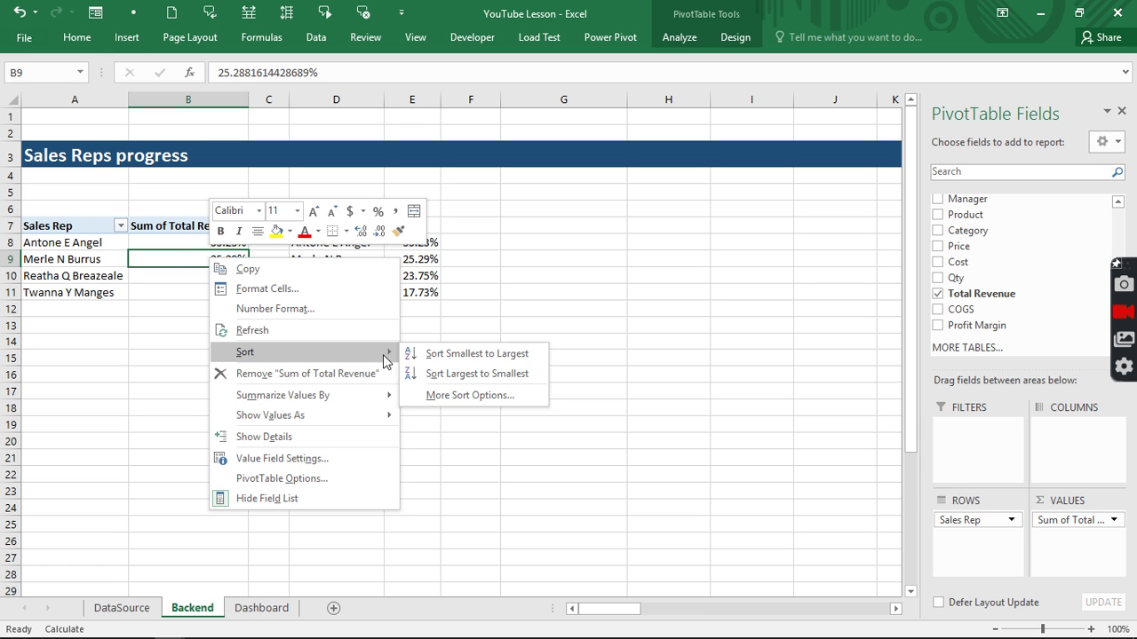
{"action": "left_click", "coordinate": [445, 373]}
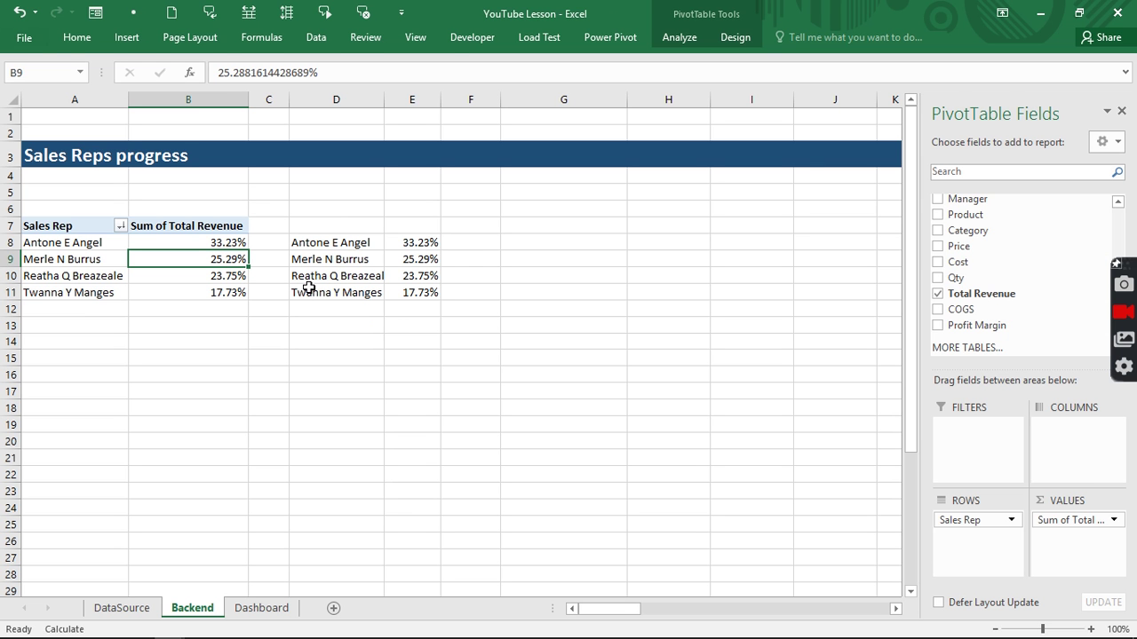
Enter the formula =$E8 in cell F8 and fill it across to I8.
{"action": "left_click", "coordinate": [470, 245]}
{"action": "type", "text": "="}
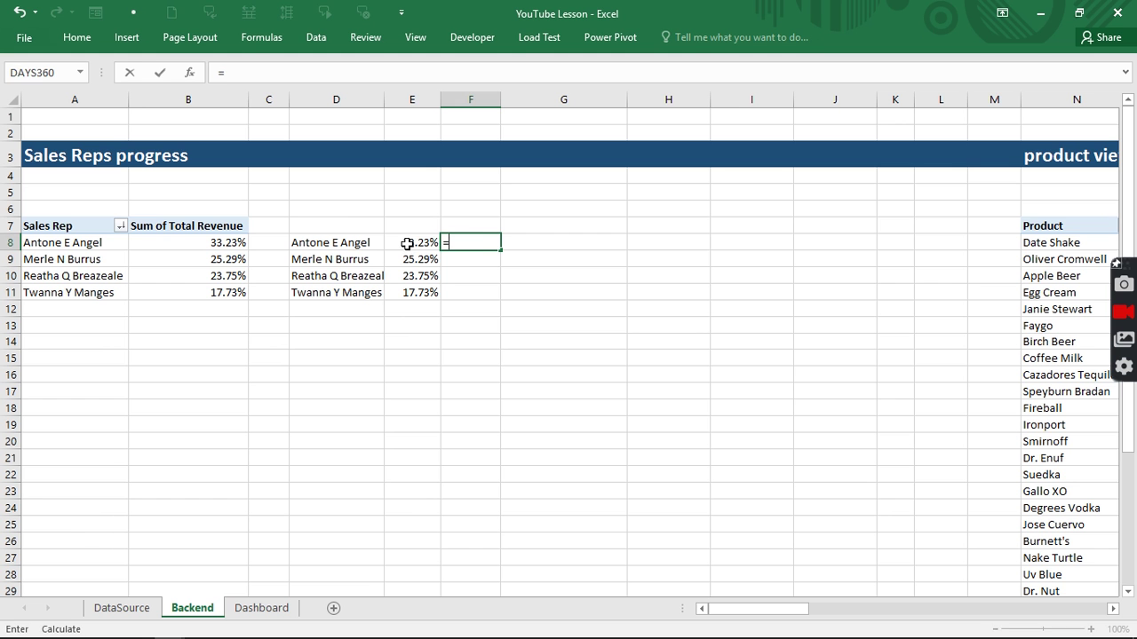
{"action": "left_click", "coordinate": [414, 243]}
{"action": "key", "text": "F2"}
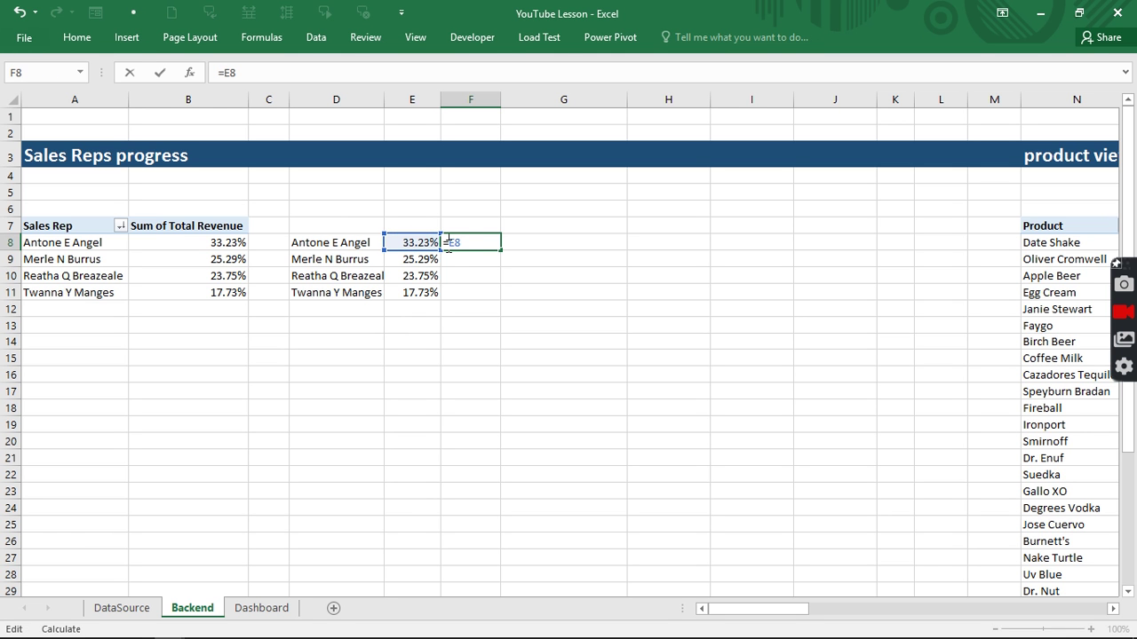
{"action": "left_click", "coordinate": [449, 242]}
{"action": "type", "text": "$"}
{"action": "key", "text": "ctrl+Return"}
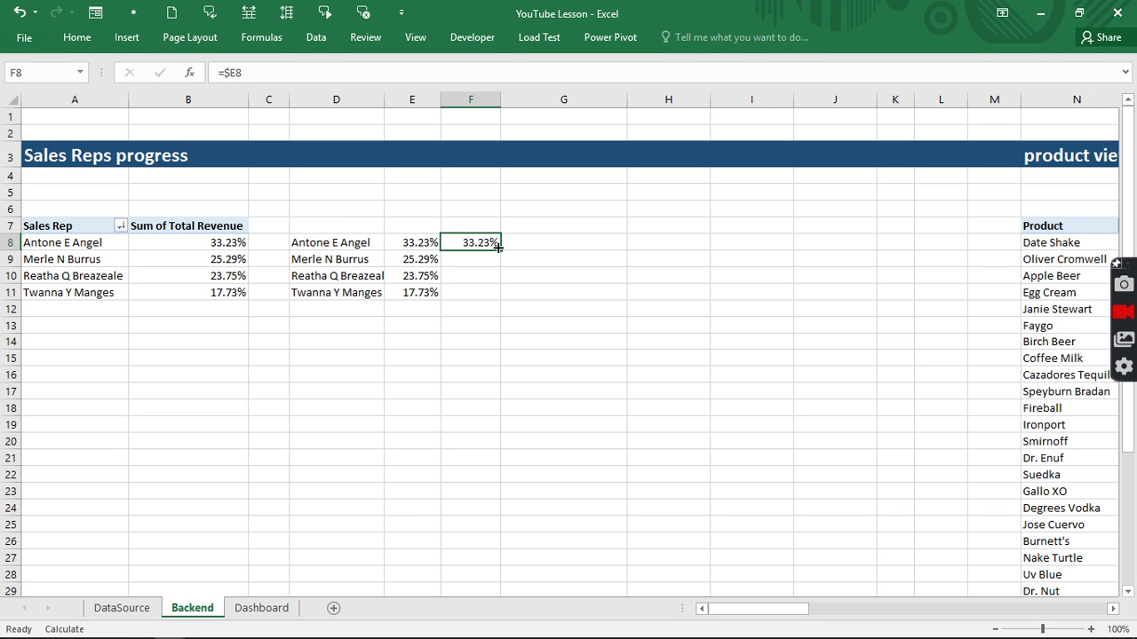
{"action": "left_click_drag", "start_coordinate": [500, 250], "coordinate": [767, 247]}
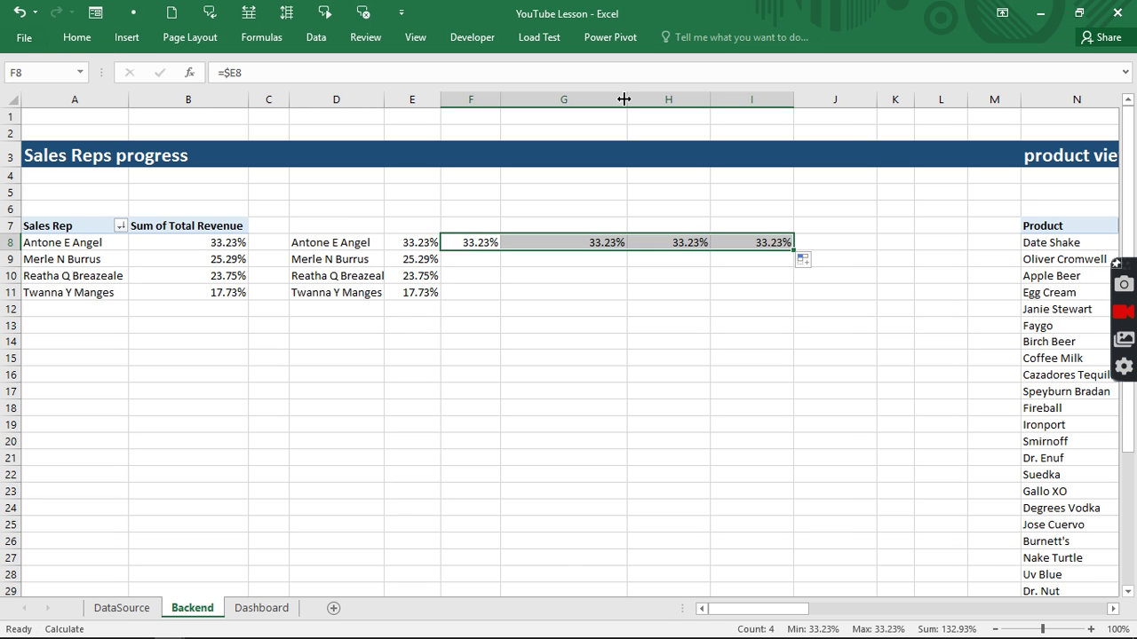
Narrow columns G, H and I and fill the F8:I8 formulas down to row 11.
{"action": "left_click_drag", "start_coordinate": [625, 98], "coordinate": [564, 99]}
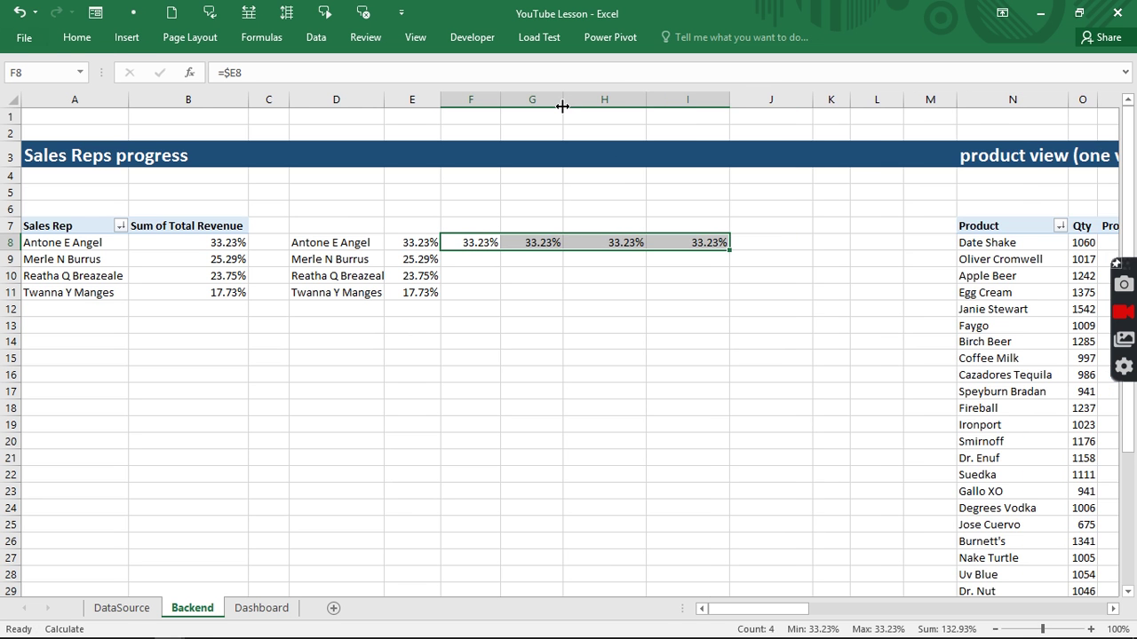
{"action": "left_click_drag", "start_coordinate": [647, 93], "coordinate": [620, 99]}
{"action": "left_click_drag", "start_coordinate": [702, 111], "coordinate": [673, 105]}
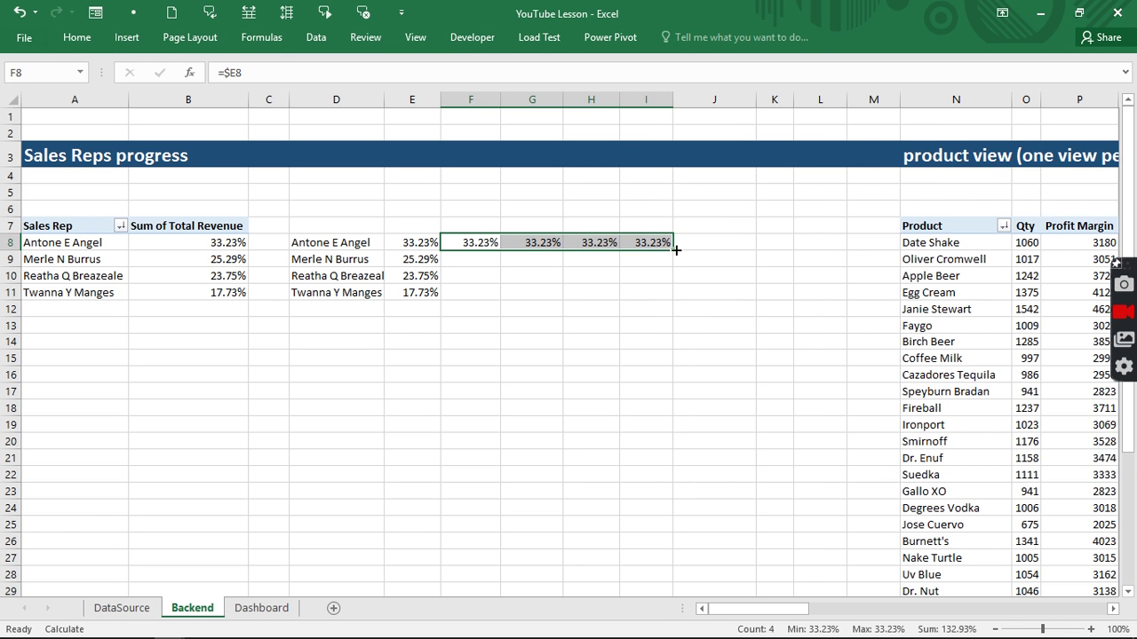
{"action": "left_click_drag", "start_coordinate": [673, 252], "coordinate": [669, 304]}
{"action": "left_click", "coordinate": [537, 341]}
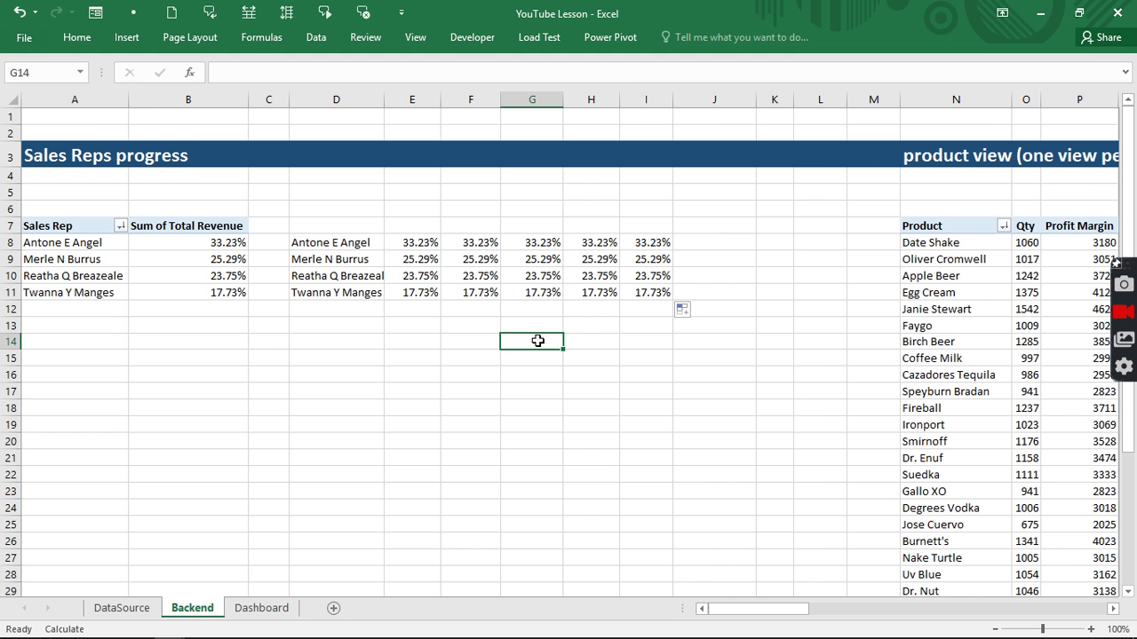
Insert a doughnut chart from the linked names and percentages in D8:E11.
{"action": "left_click", "coordinate": [325, 241]}
{"action": "left_click", "coordinate": [401, 287], "text": "shift"}
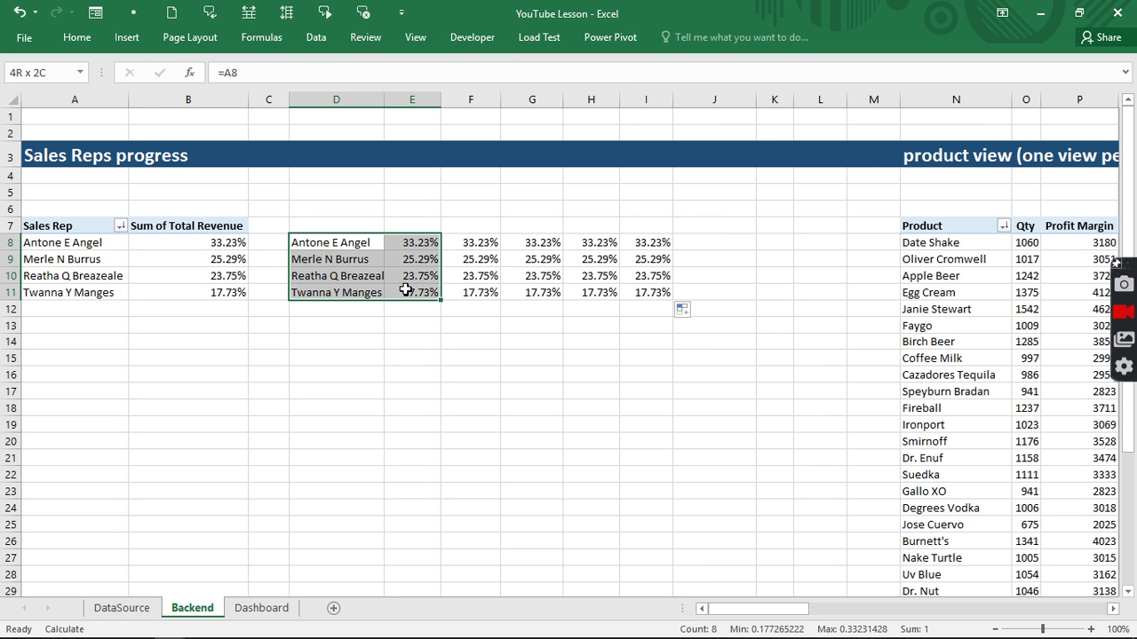
{"action": "left_click_drag", "start_coordinate": [325, 245], "coordinate": [653, 293]}
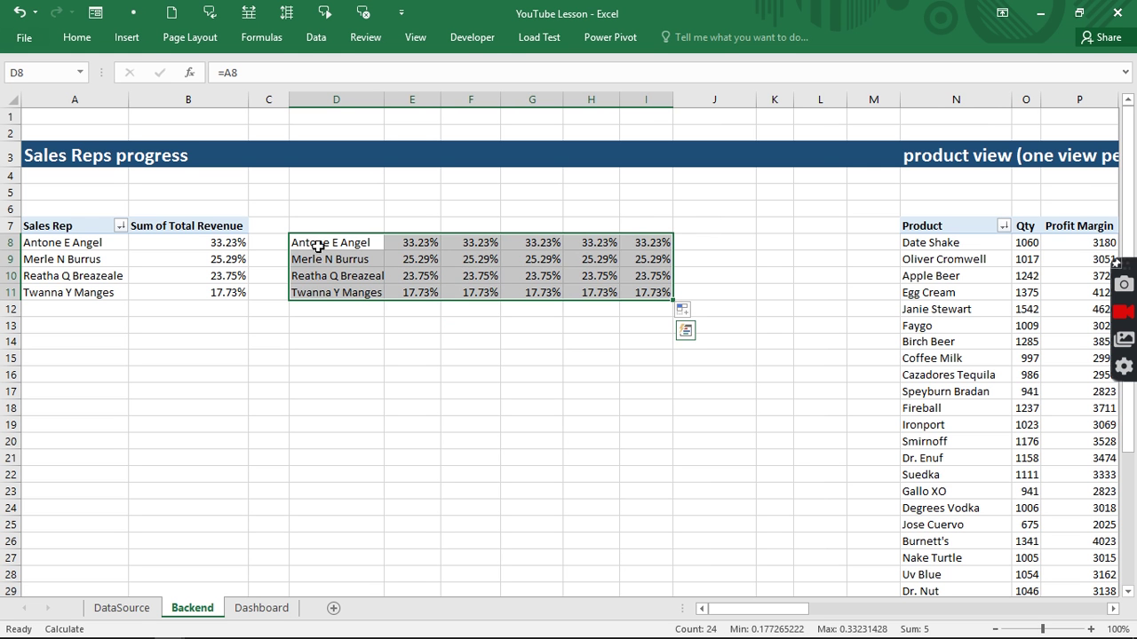
{"action": "left_click_drag", "start_coordinate": [320, 244], "coordinate": [413, 293]}
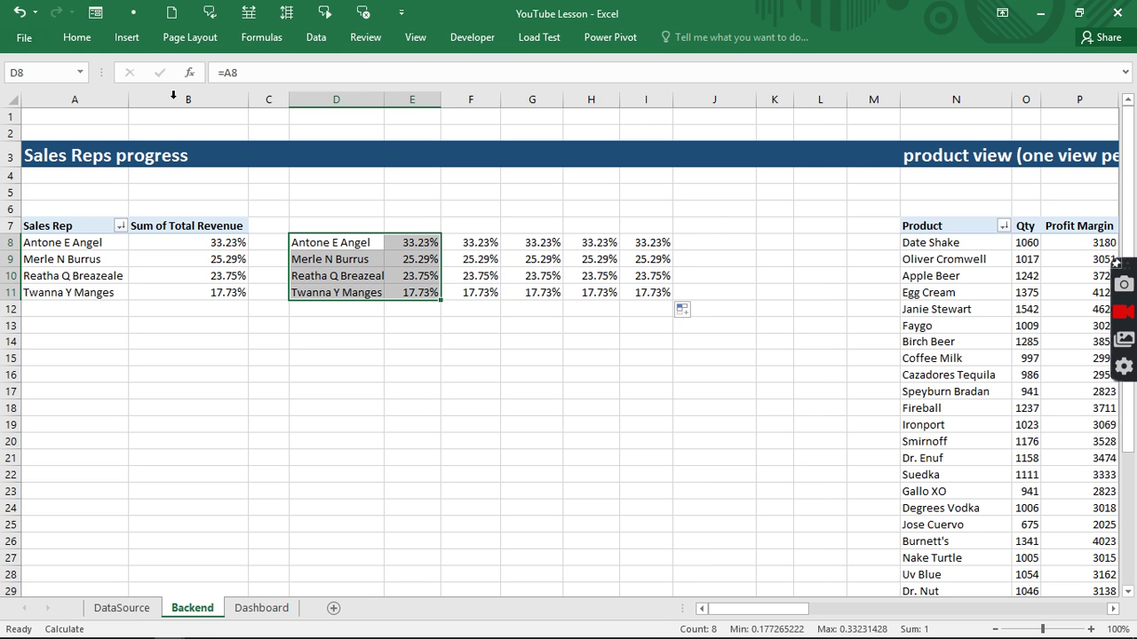
{"action": "left_click", "coordinate": [139, 43]}
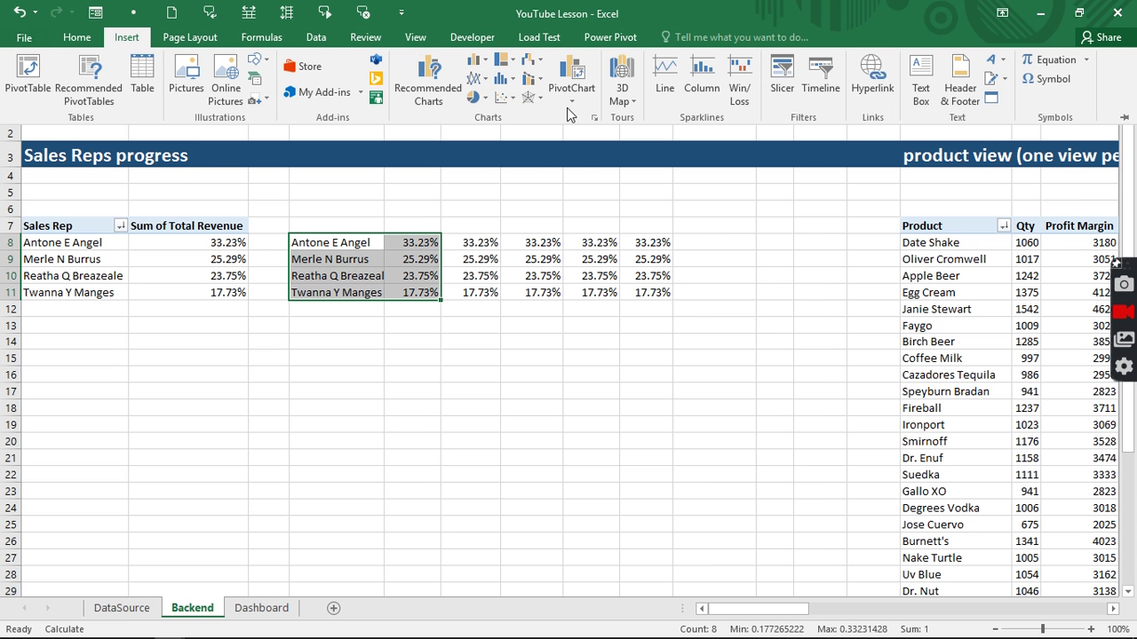
{"action": "left_click", "coordinate": [477, 97]}
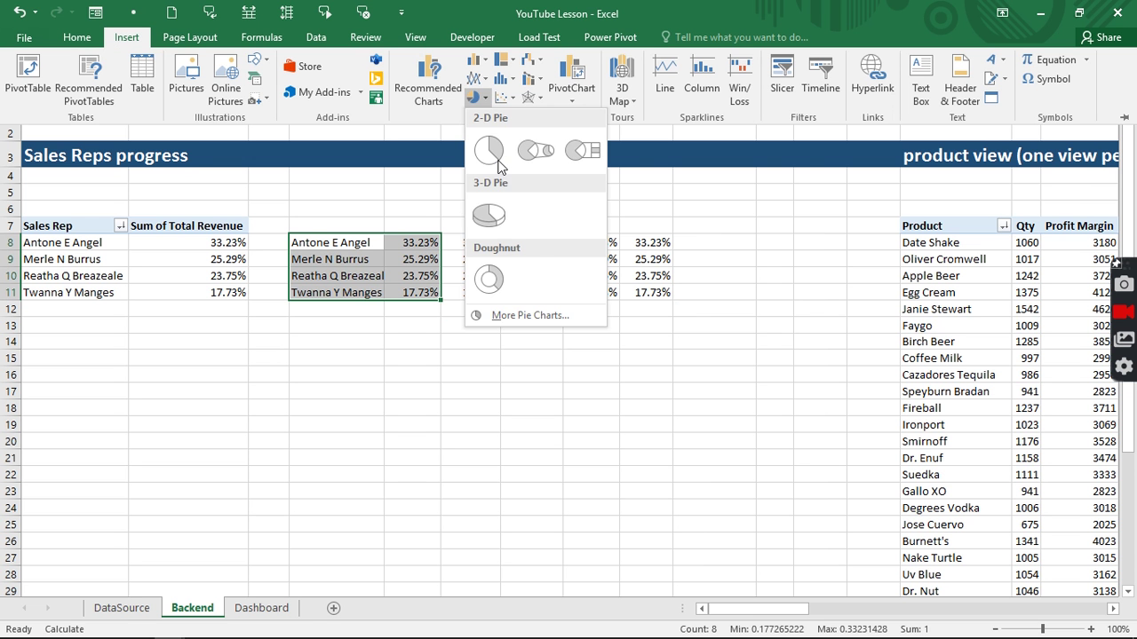
{"action": "left_click", "coordinate": [490, 280]}
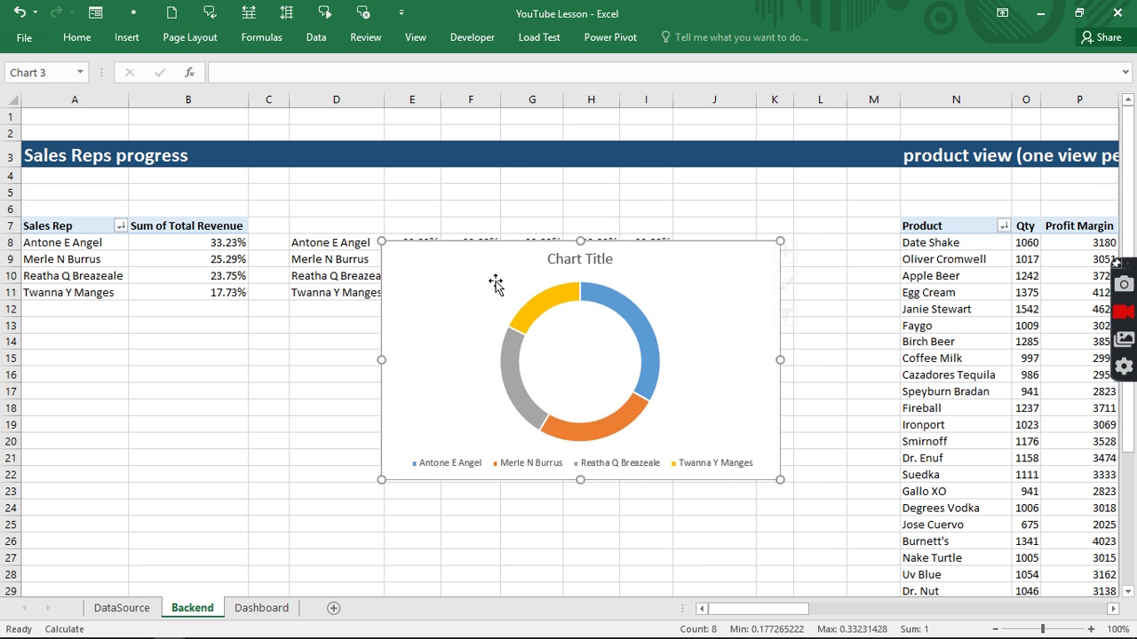
Delete the doughnut chart's title and move the chart below the linked data.
{"action": "left_click", "coordinate": [587, 260]}
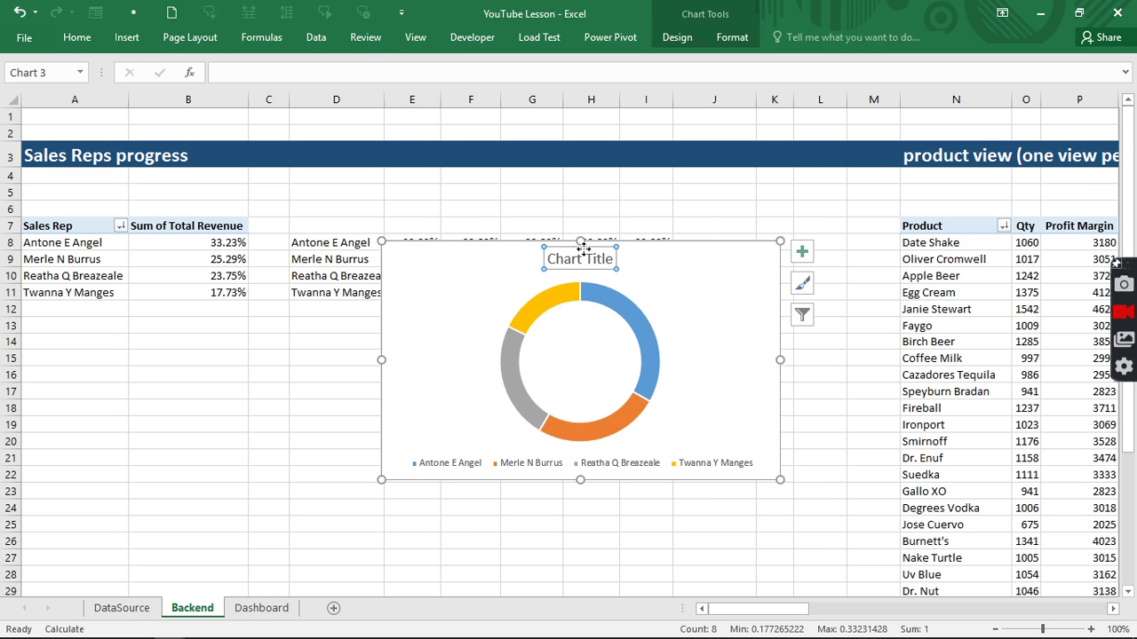
{"action": "key", "text": "Delete"}
{"action": "left_click_drag", "start_coordinate": [604, 246], "coordinate": [437, 330]}
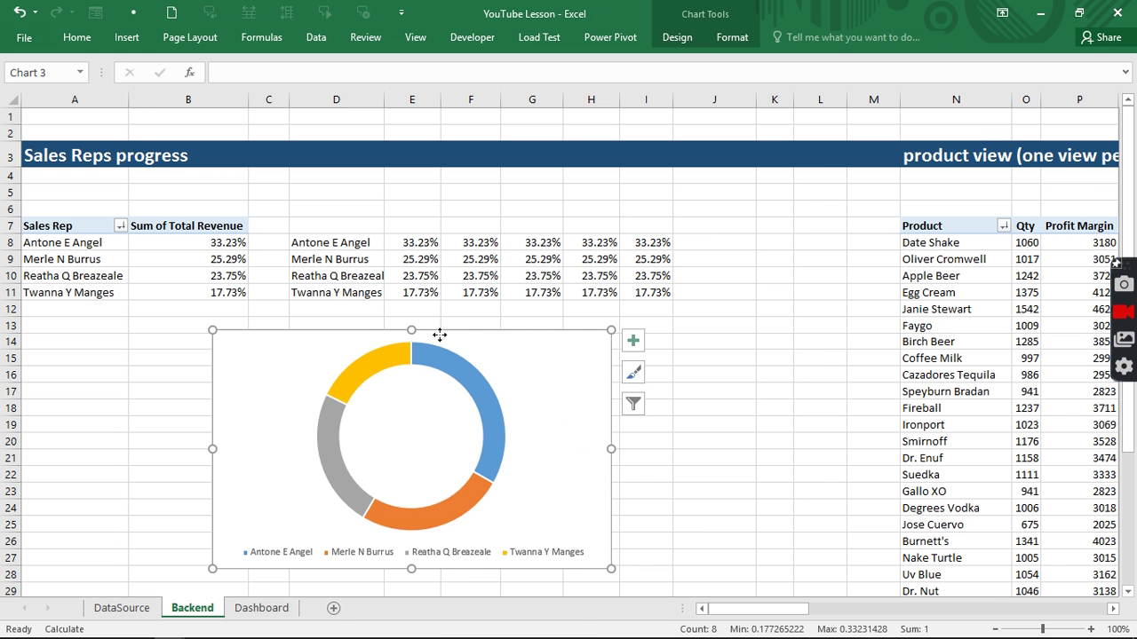
Extend the chart's data range to =Backend!$D$8:$I$11 and enlarge the chart up to row 4.
{"action": "right_click", "coordinate": [439, 335]}
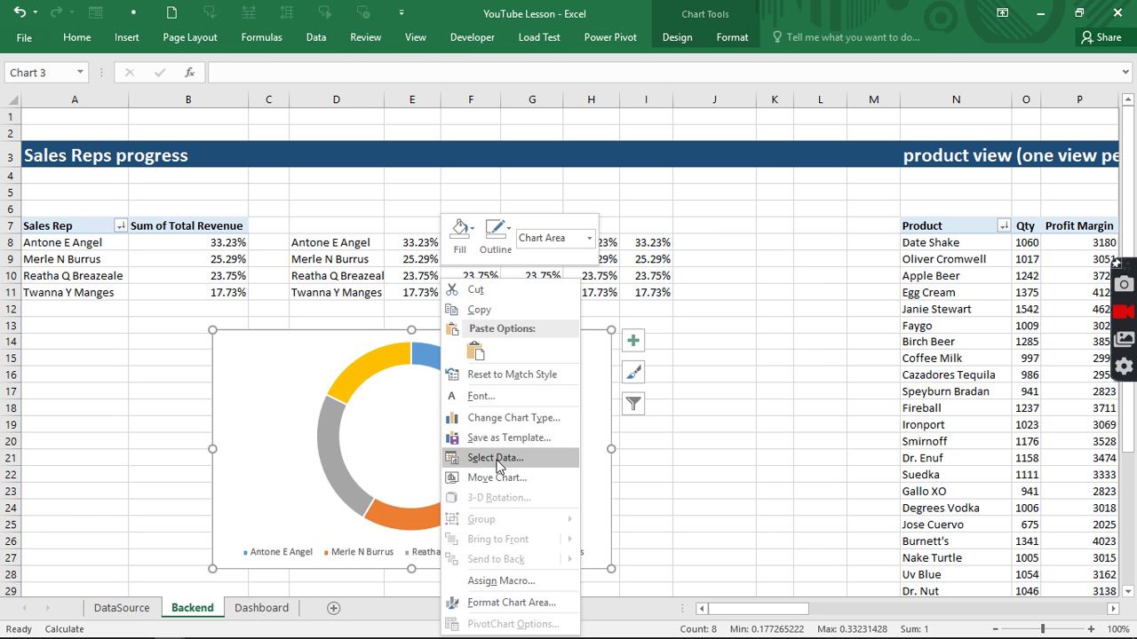
{"action": "key", "text": "Escape"}
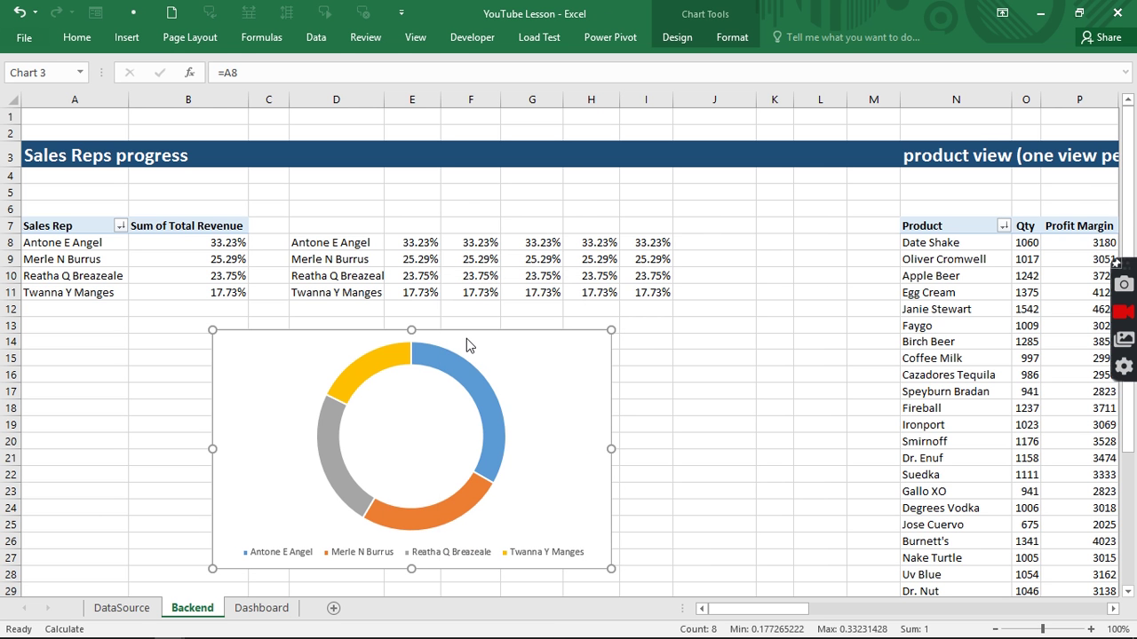
{"action": "left_click_drag", "start_coordinate": [335, 242], "coordinate": [637, 295]}
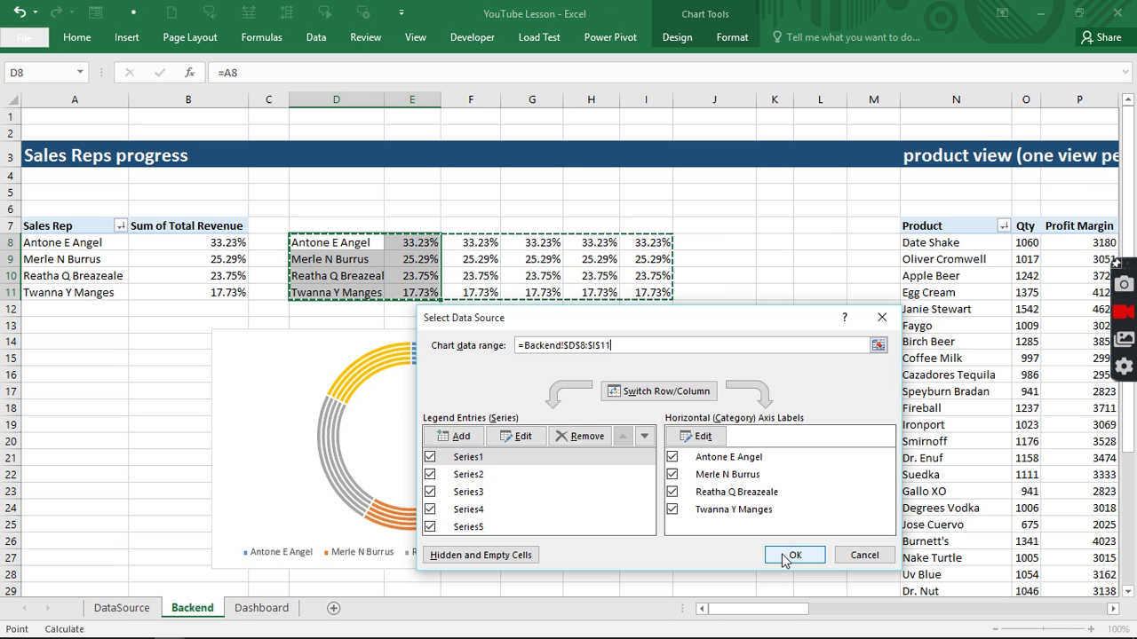
{"action": "left_click", "coordinate": [786, 558]}
{"action": "left_click_drag", "start_coordinate": [611, 332], "coordinate": [842, 162]}
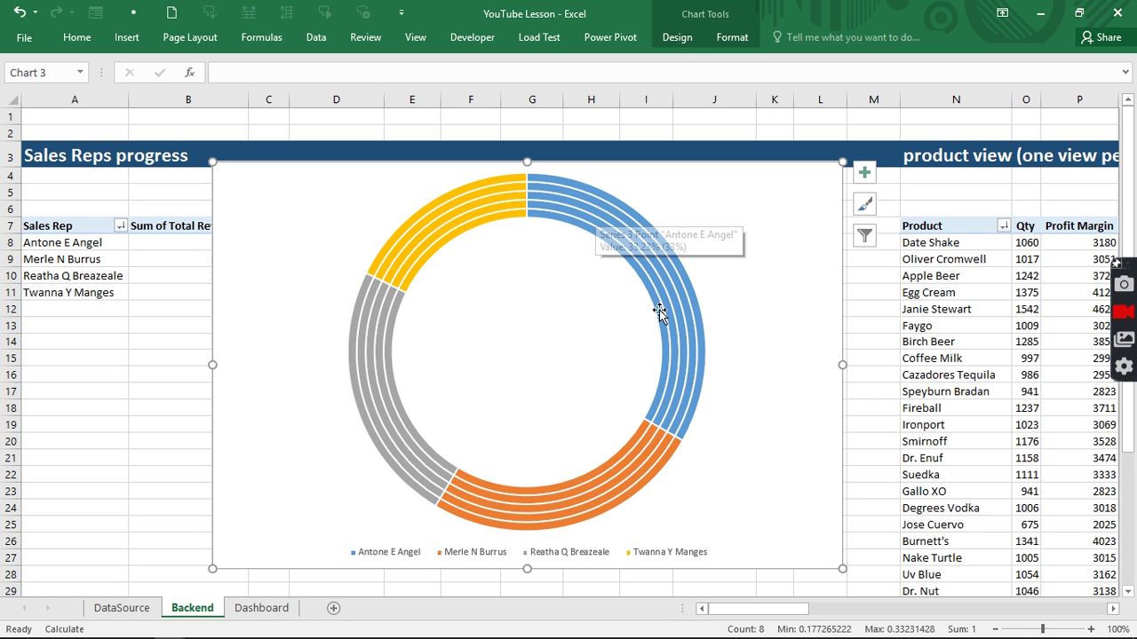
Give the chart area a solid black fill.
{"action": "right_click", "coordinate": [774, 198]}
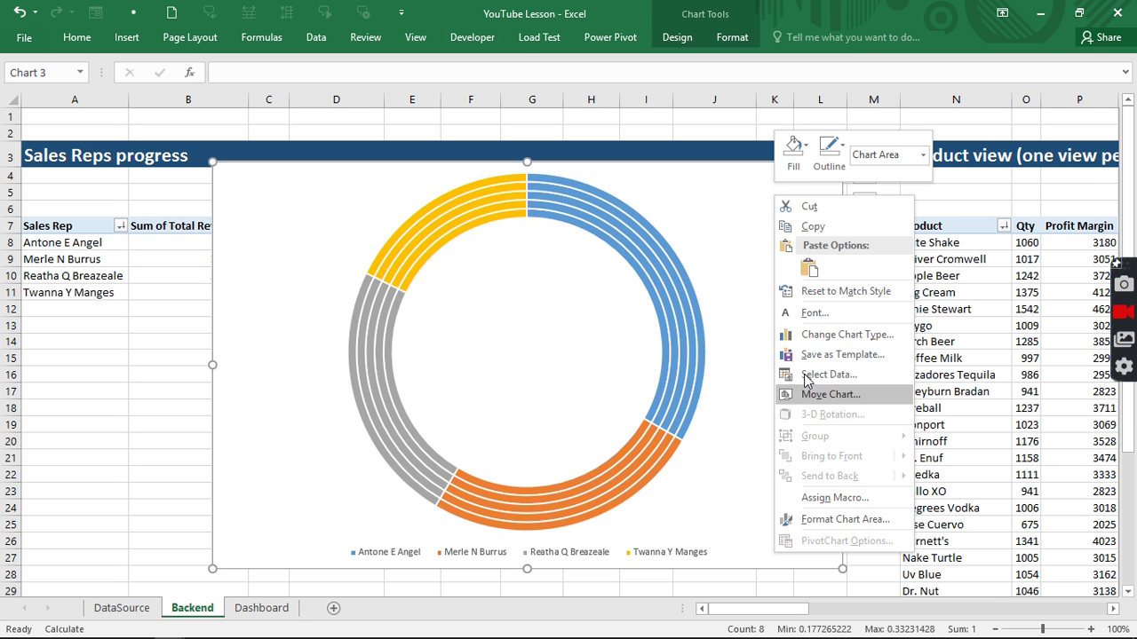
{"action": "key", "text": "Escape"}
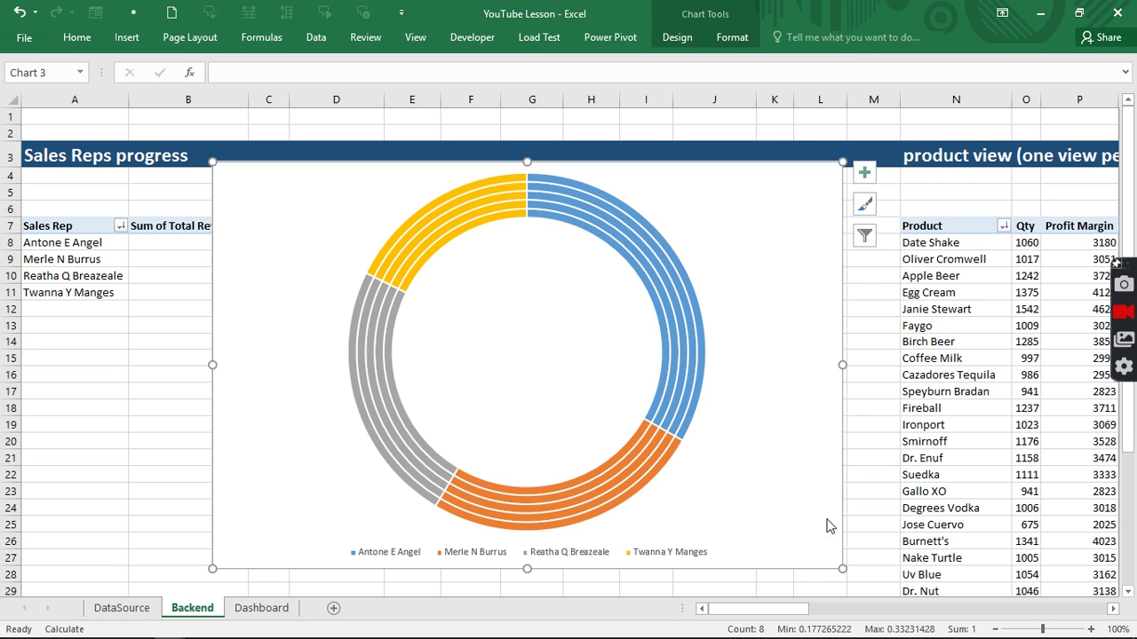
{"action": "double_click", "coordinate": [741, 391]}
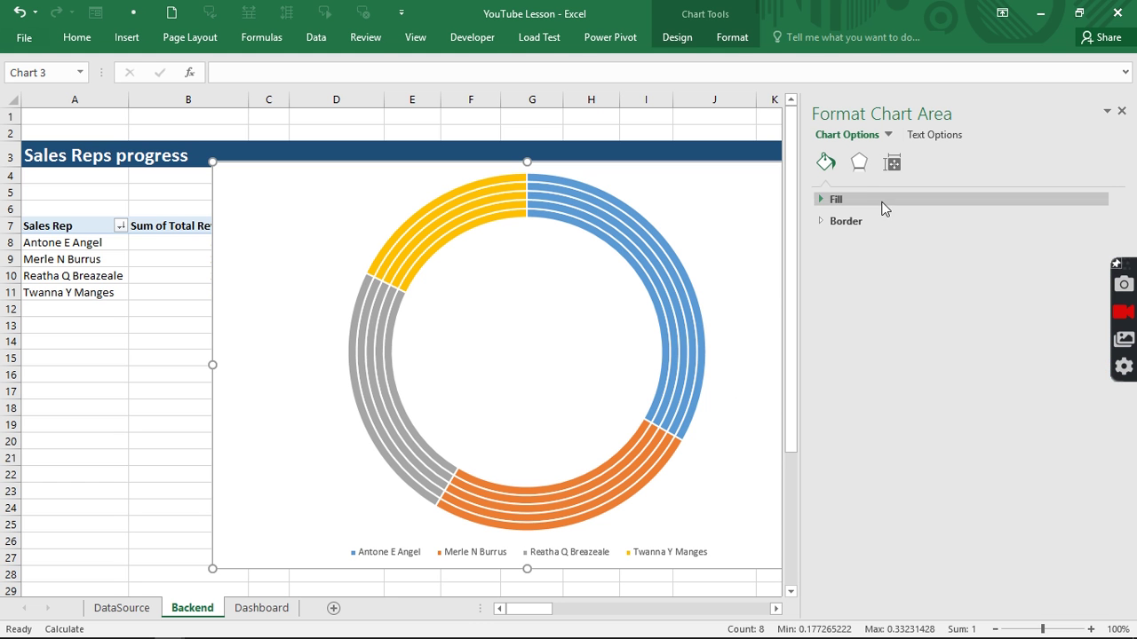
{"action": "left_click", "coordinate": [828, 199]}
{"action": "left_click", "coordinate": [841, 243]}
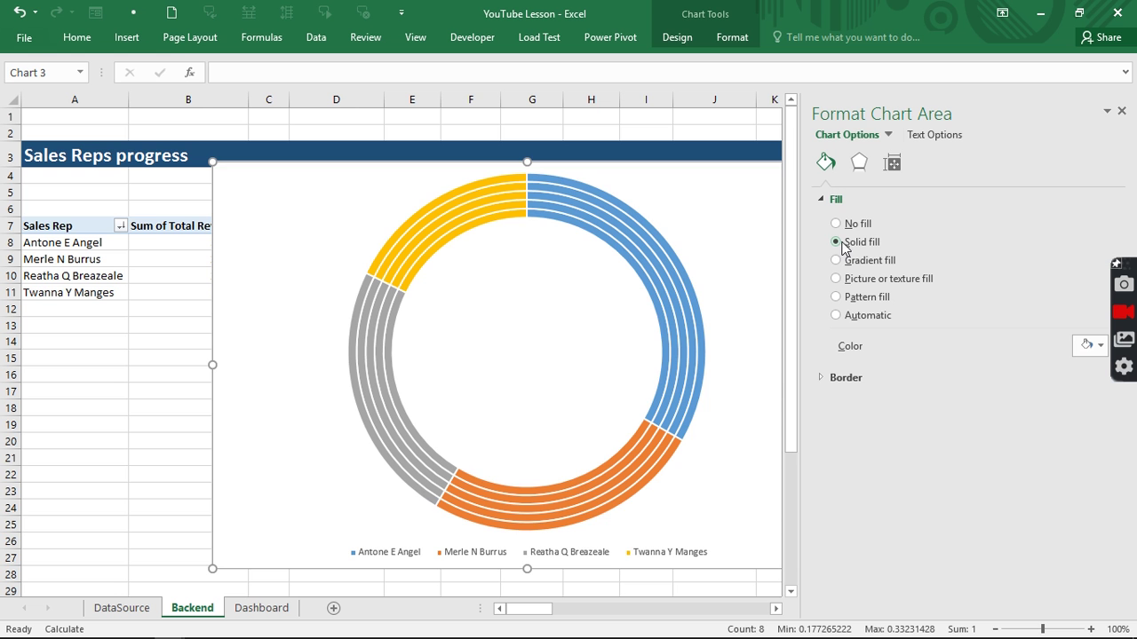
{"action": "left_click", "coordinate": [1096, 345]}
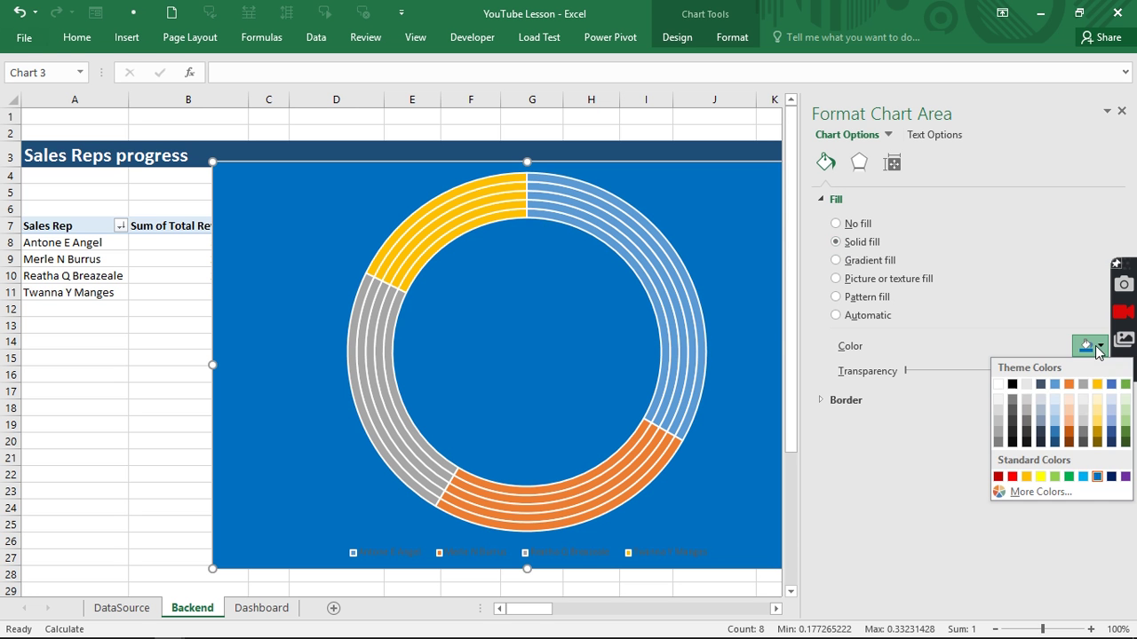
{"action": "left_click", "coordinate": [1013, 385]}
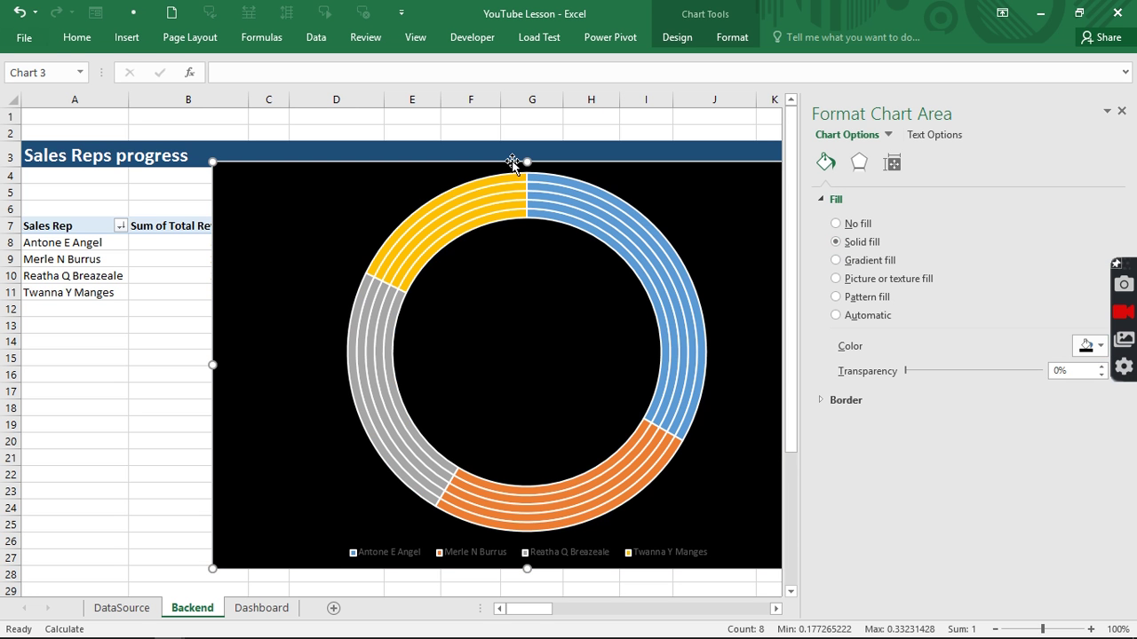
Move the doughnut chart so that it spans columns A to J.
{"action": "left_click", "coordinate": [627, 174]}
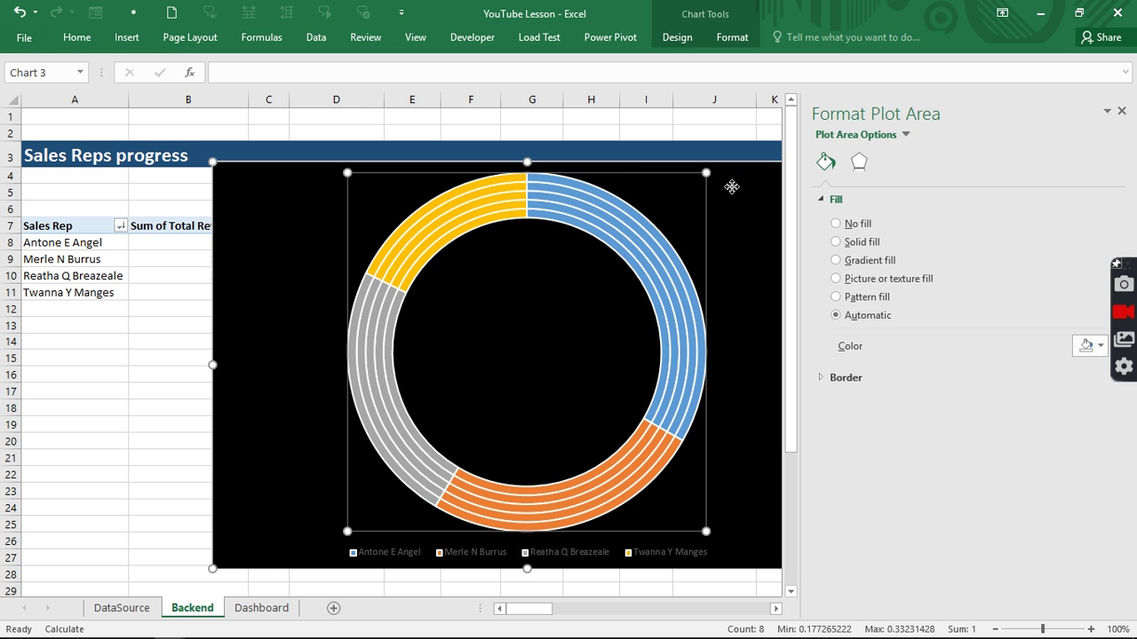
{"action": "left_click_drag", "start_coordinate": [731, 181], "coordinate": [588, 174]}
{"action": "mouse_move", "coordinate": [507, 456]}
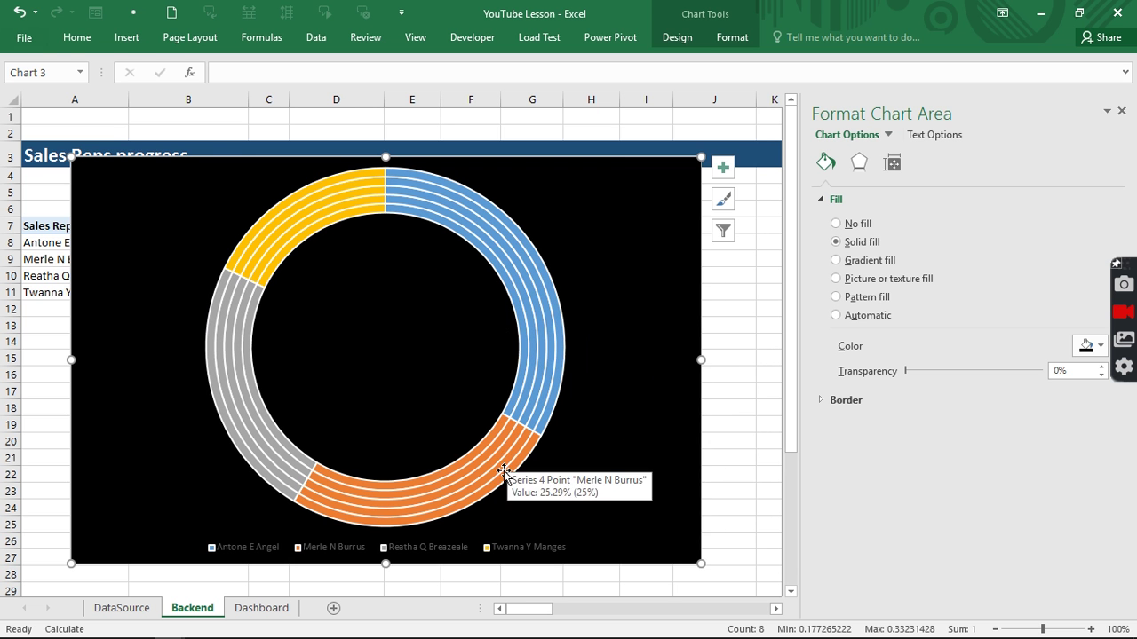
Remove the fill from the orange slice in the outermost ring of the doughnut chart.
{"action": "left_click", "coordinate": [502, 479]}
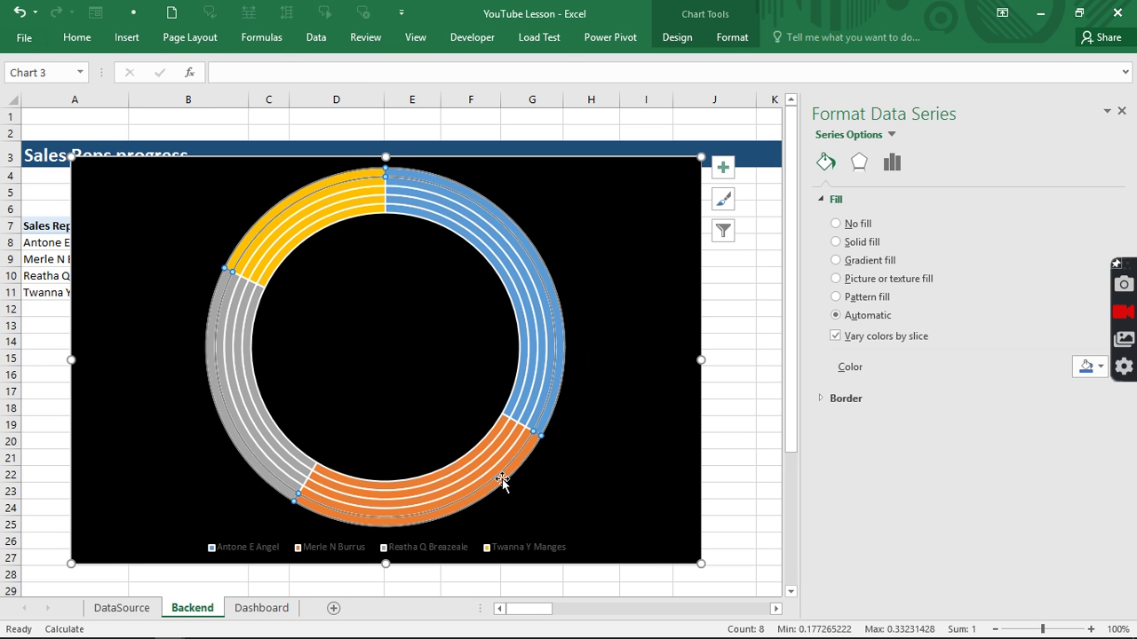
{"action": "left_click", "coordinate": [502, 479]}
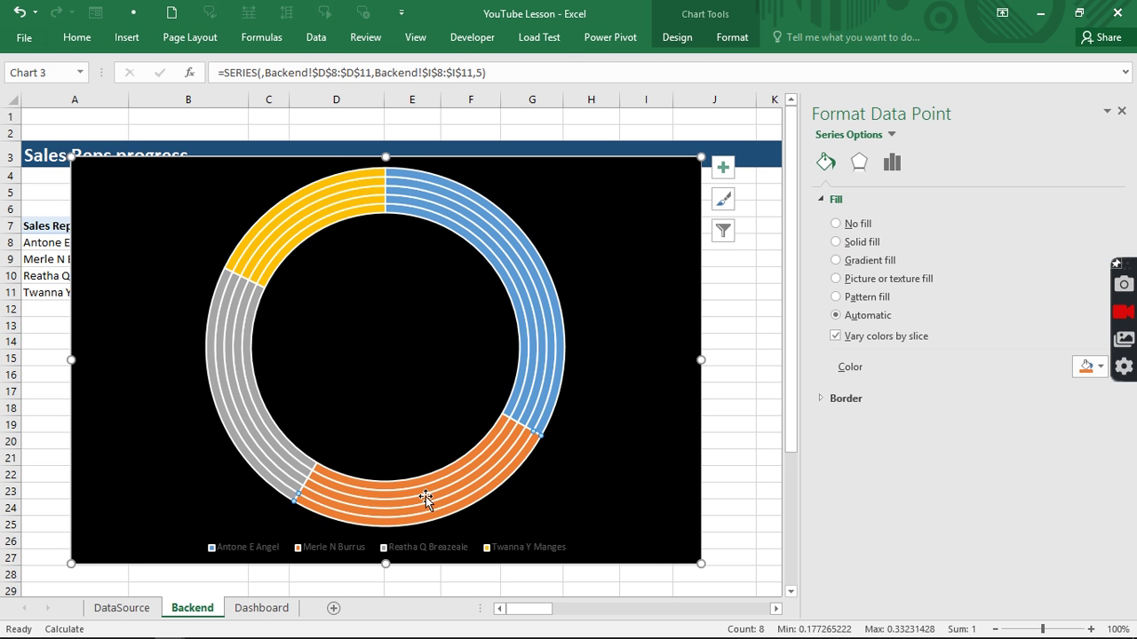
{"action": "left_click", "coordinate": [837, 225]}
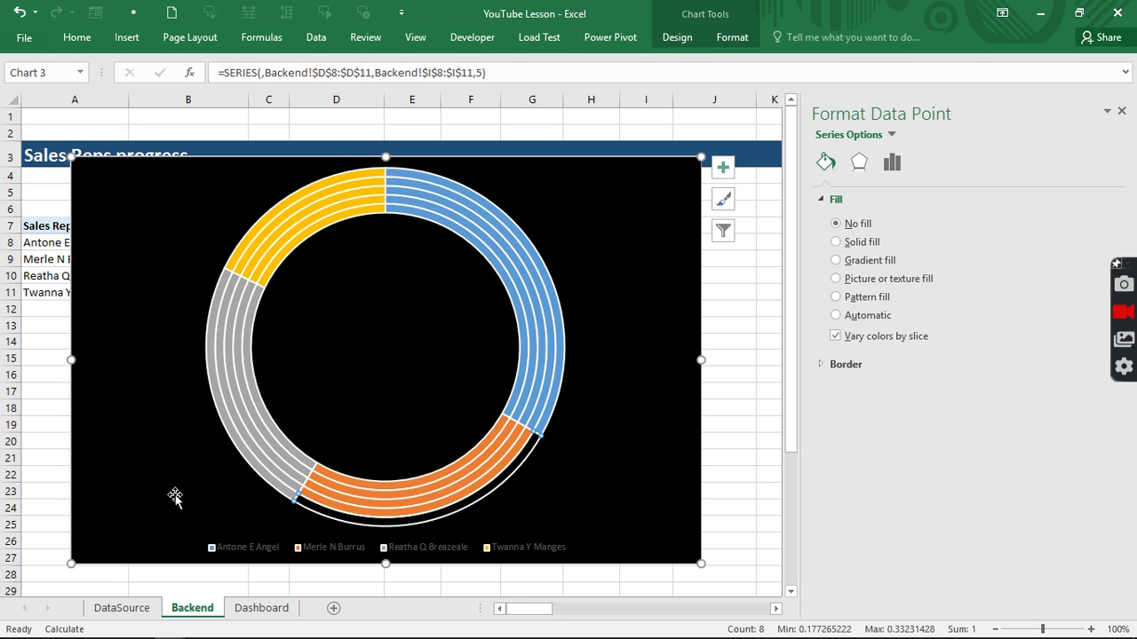
Remove the fill from the grey slices in the three outermost rings.
{"action": "left_click", "coordinate": [246, 453]}
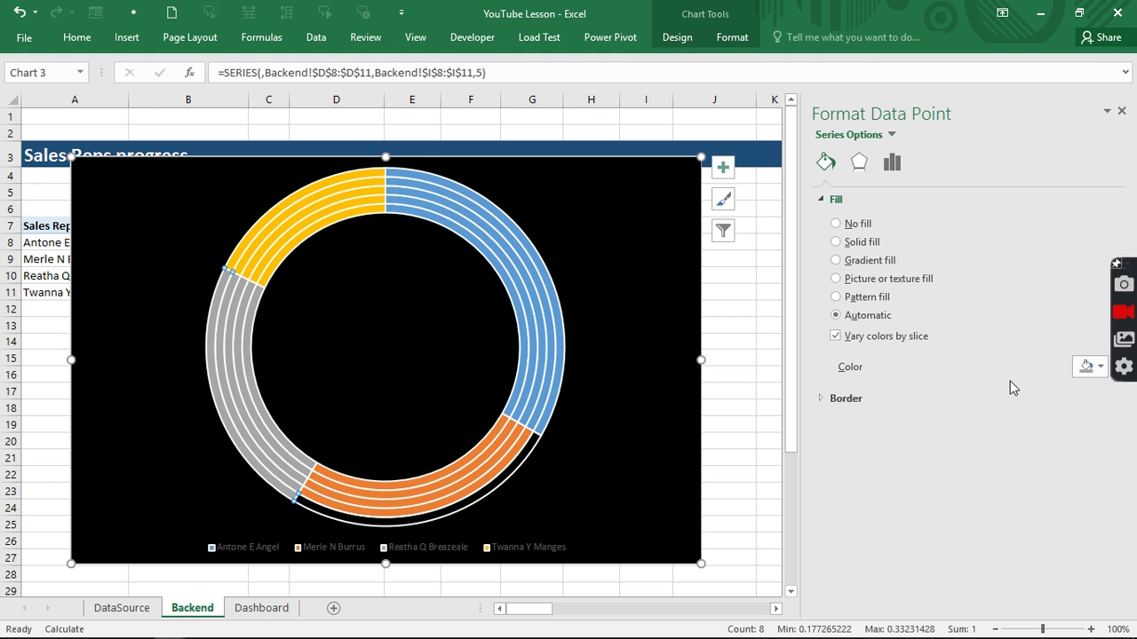
{"action": "left_click", "coordinate": [835, 224]}
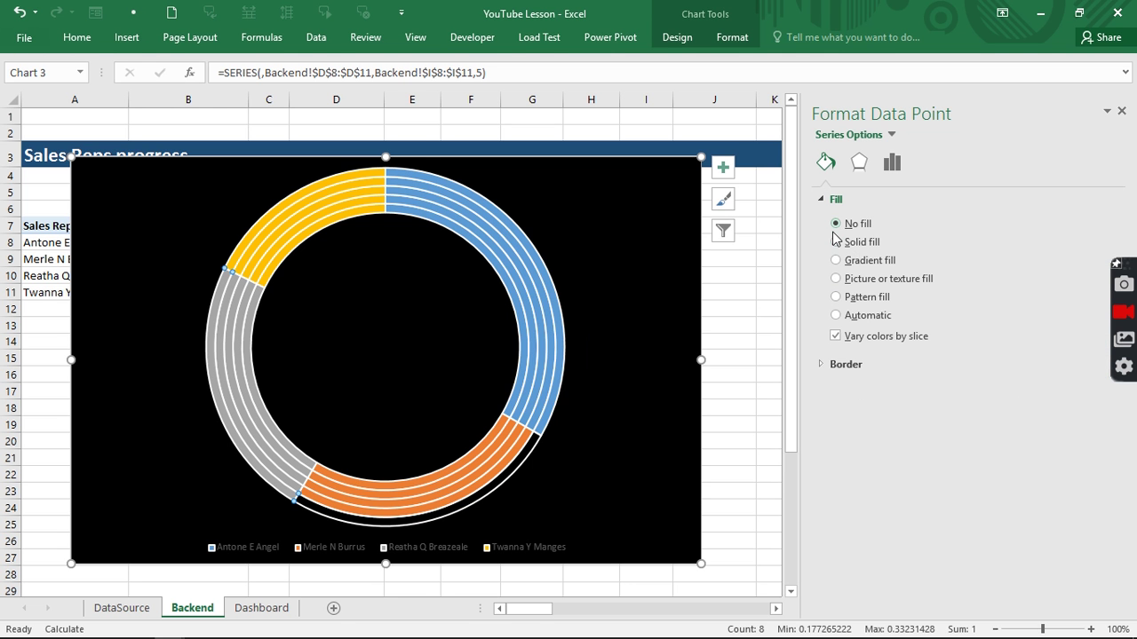
{"action": "left_click", "coordinate": [235, 420]}
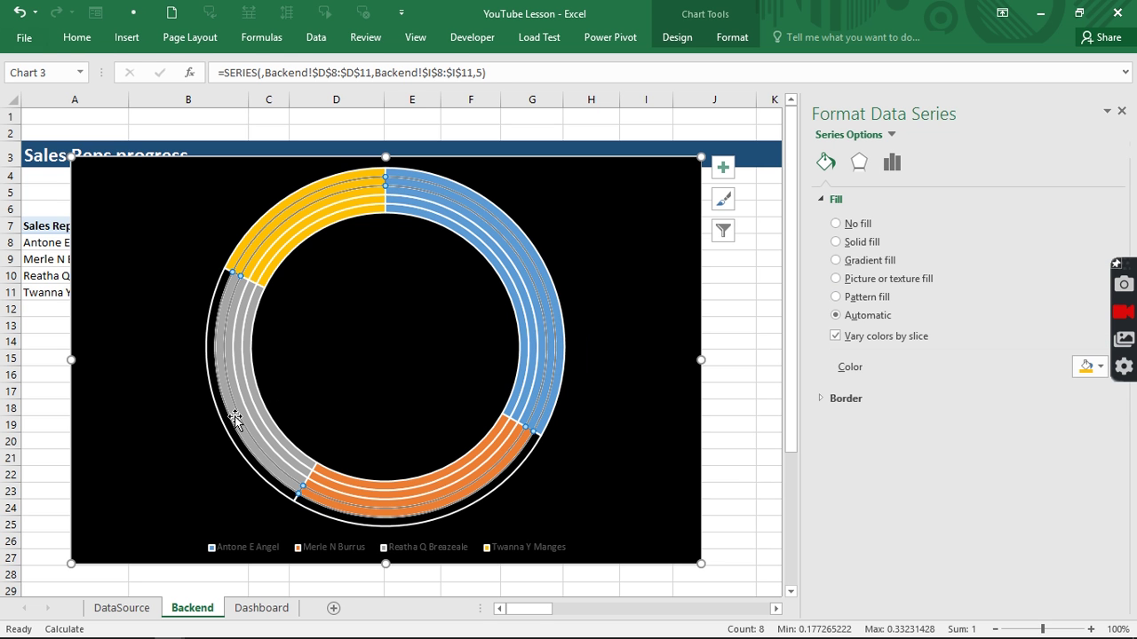
{"action": "left_click", "coordinate": [235, 420]}
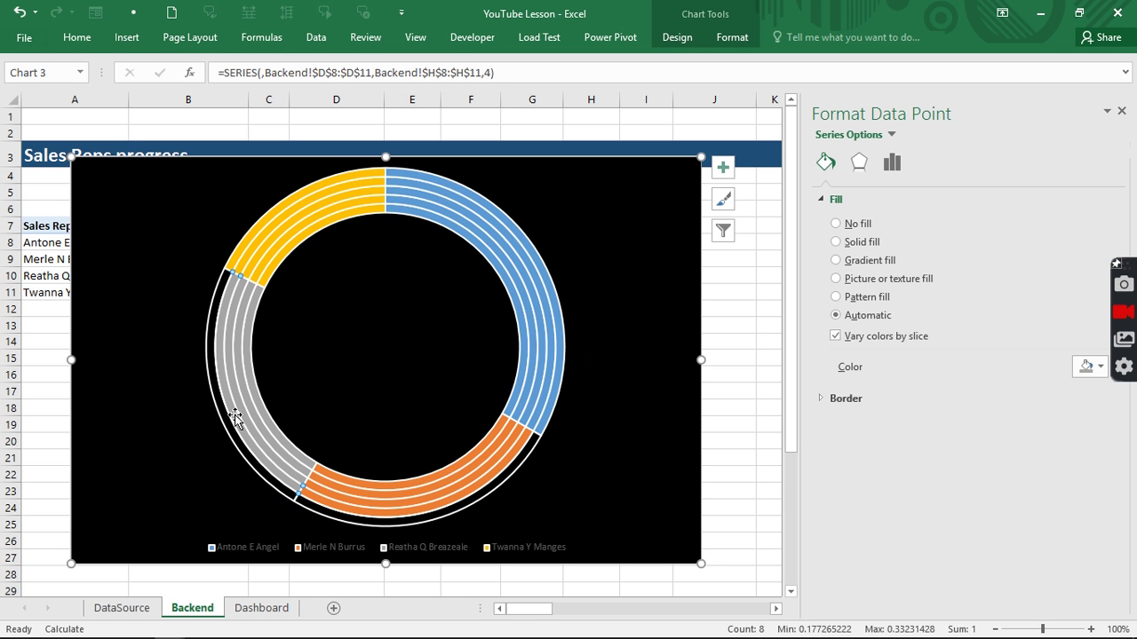
{"action": "left_click", "coordinate": [837, 225]}
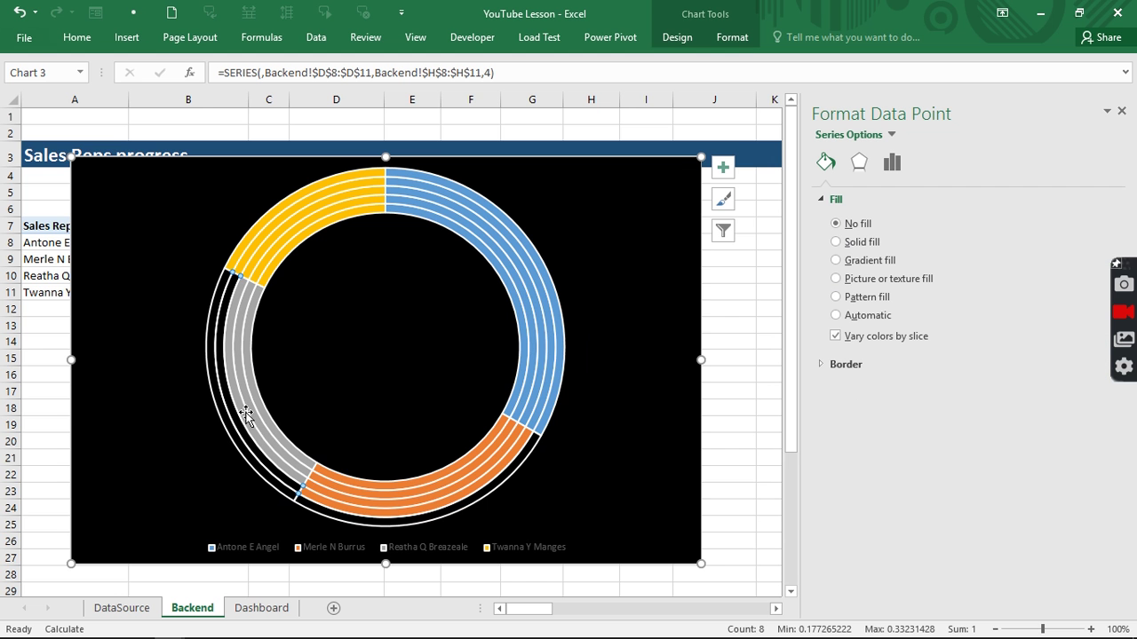
{"action": "left_click", "coordinate": [243, 414]}
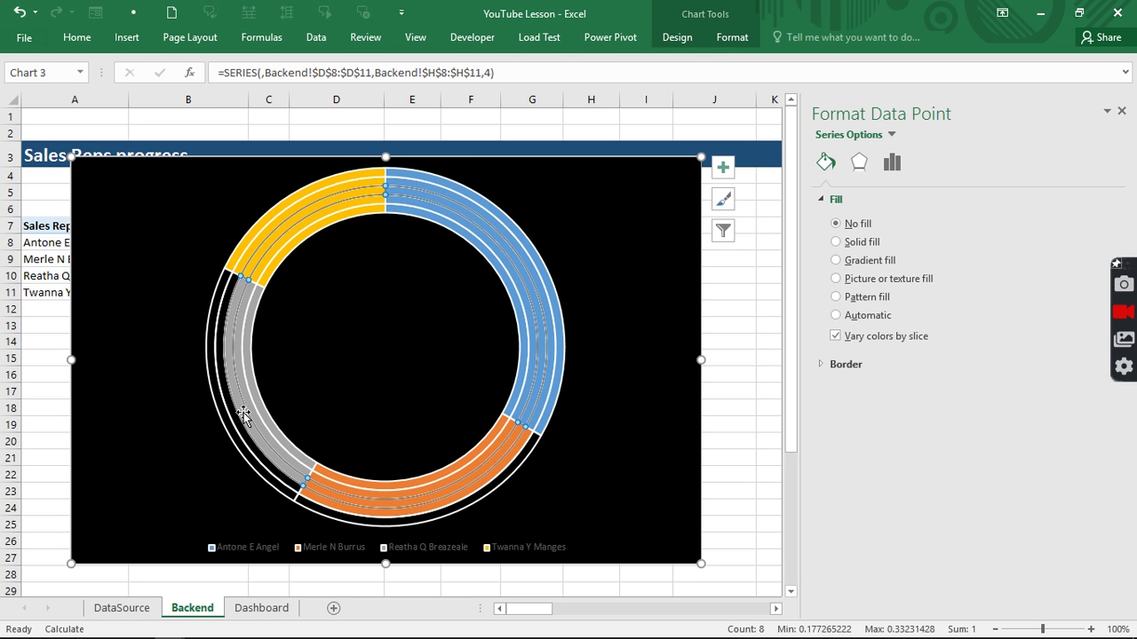
{"action": "left_click", "coordinate": [244, 414]}
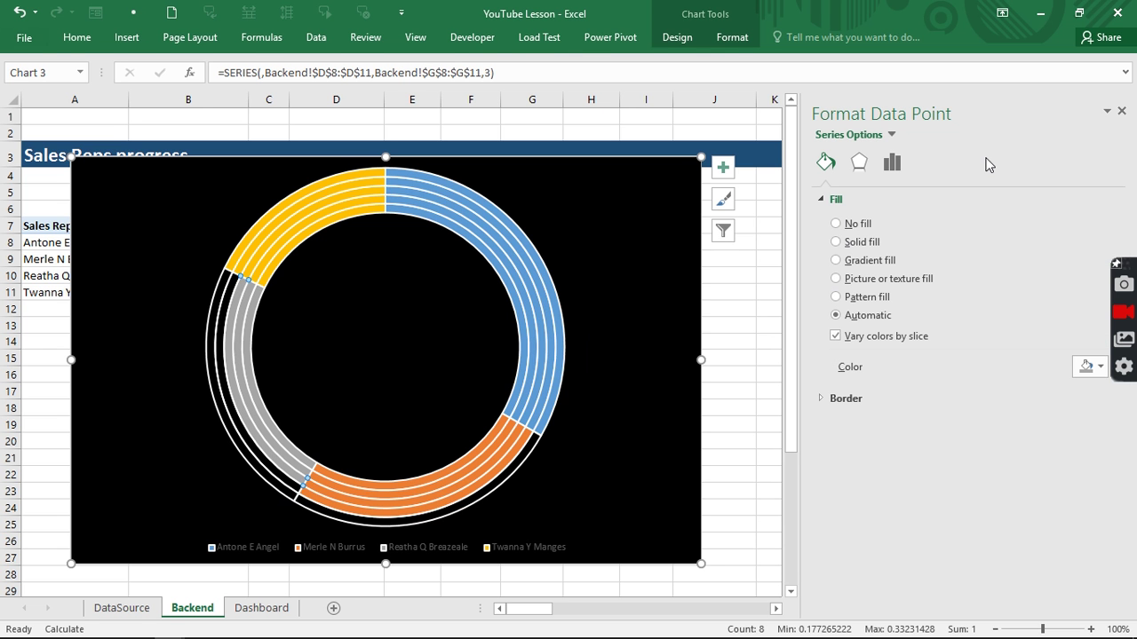
{"action": "left_click", "coordinate": [836, 224]}
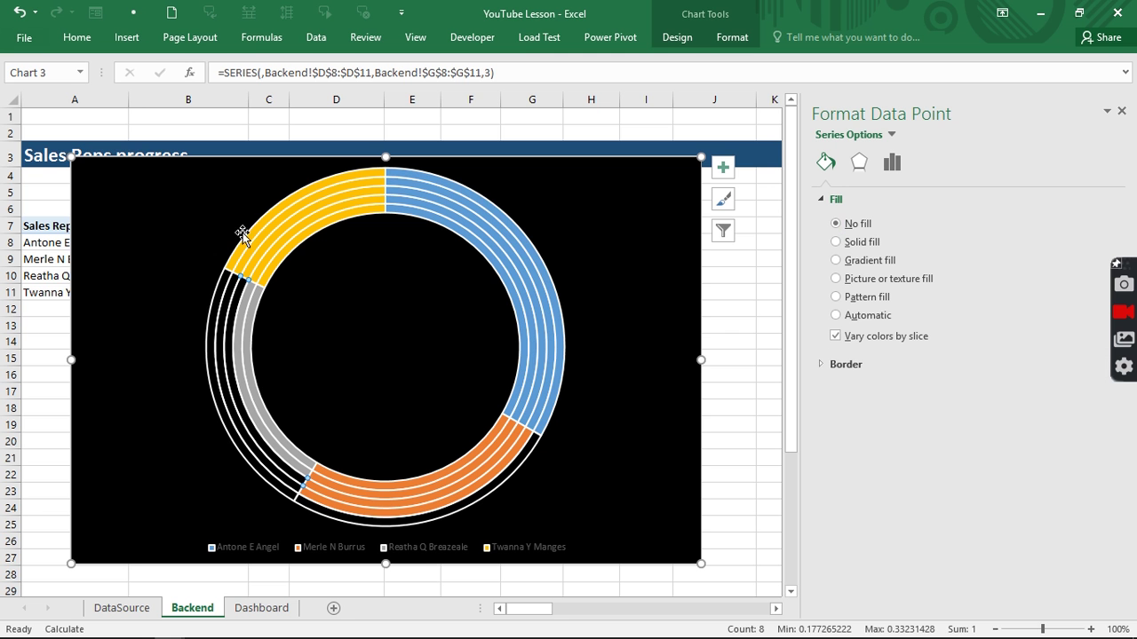
Remove the fill from the yellow slices in the two outermost rings.
{"action": "left_click", "coordinate": [253, 231]}
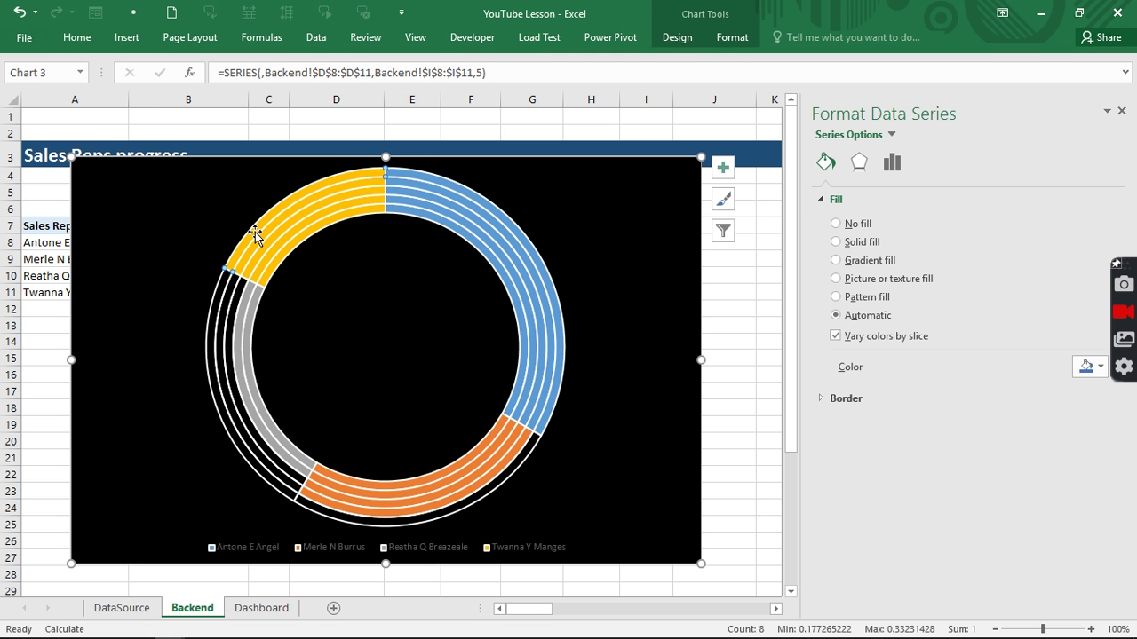
{"action": "left_click", "coordinate": [255, 232]}
{"action": "left_click", "coordinate": [854, 223]}
{"action": "left_click", "coordinate": [325, 194]}
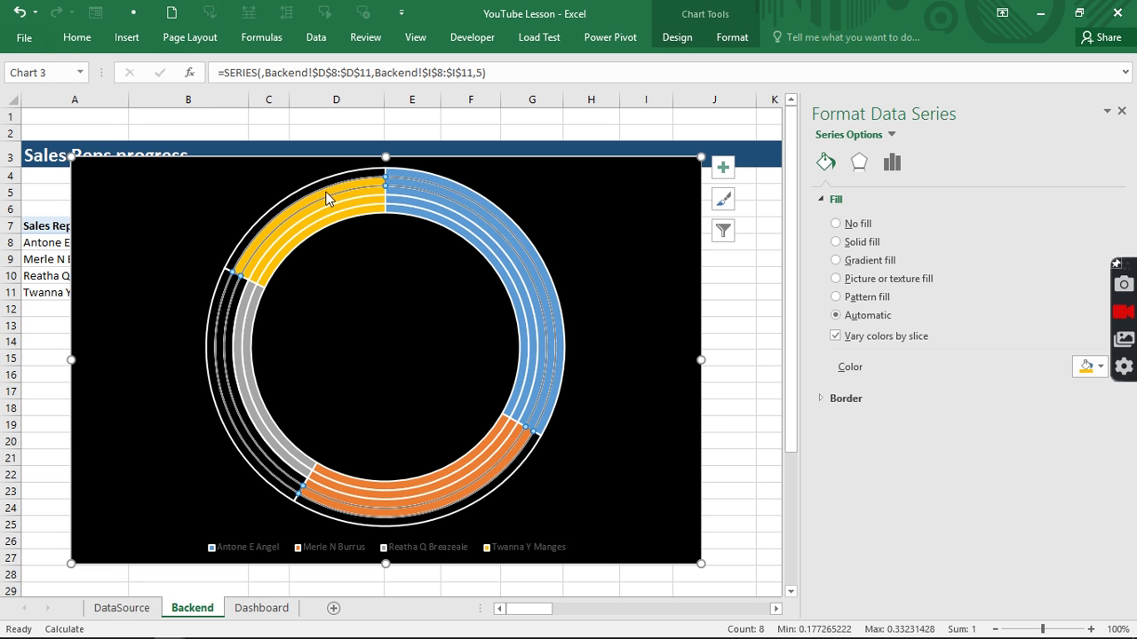
{"action": "left_click", "coordinate": [325, 194]}
{"action": "left_click", "coordinate": [325, 194]}
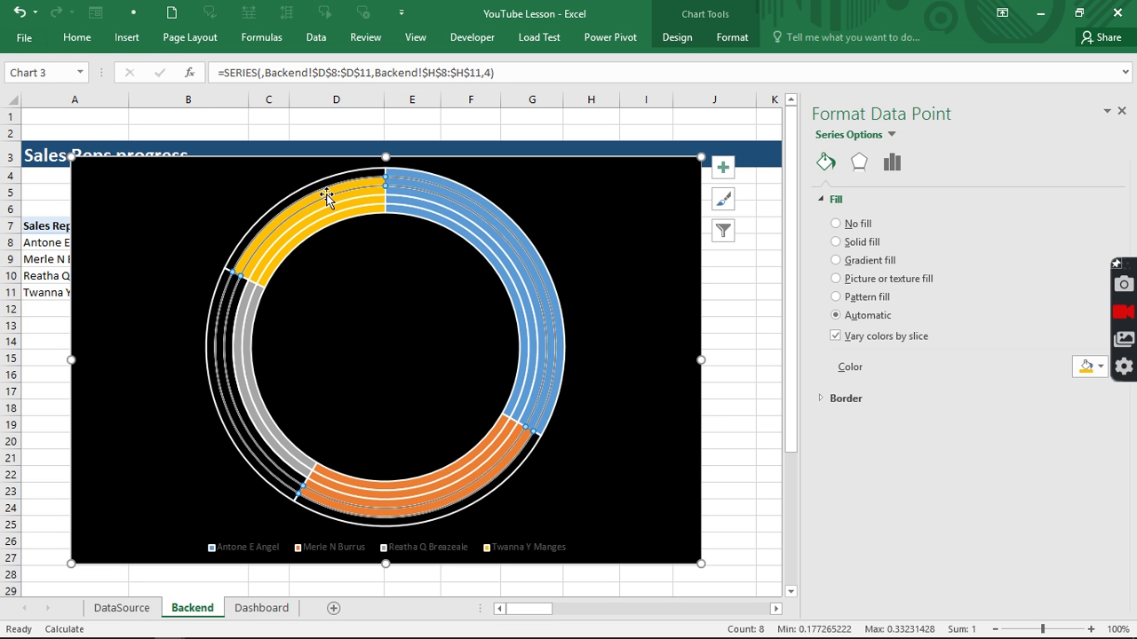
{"action": "left_click", "coordinate": [842, 223]}
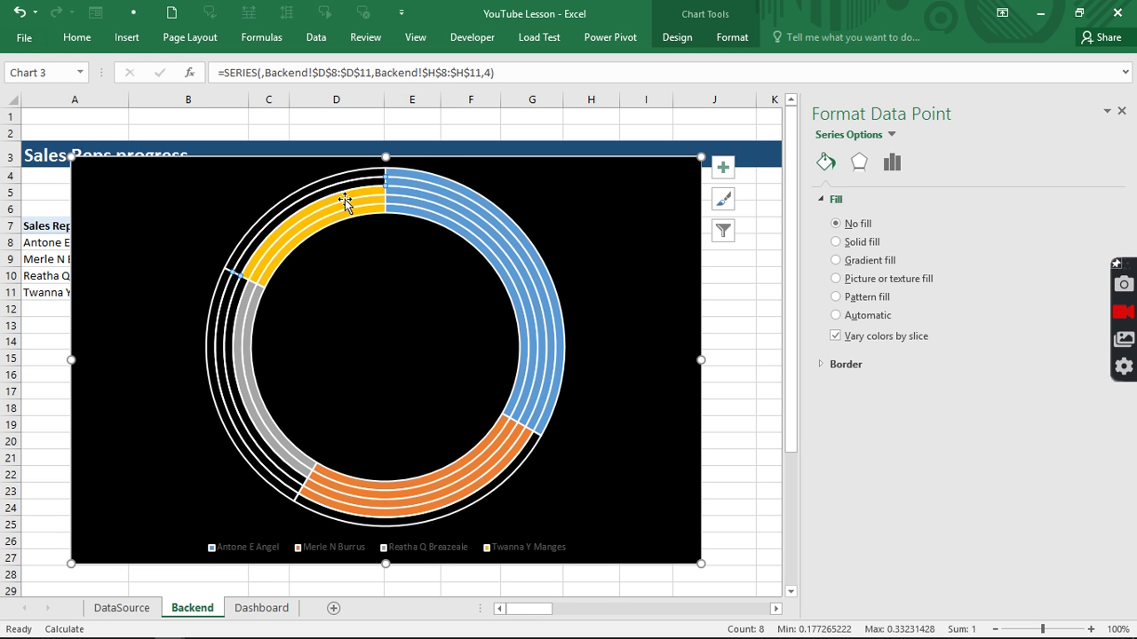
Remove the fill from the yellow slices in the third and fourth rings from the outside, keeping only the innermost one filled.
{"action": "left_click", "coordinate": [345, 199]}
{"action": "left_click", "coordinate": [345, 194]}
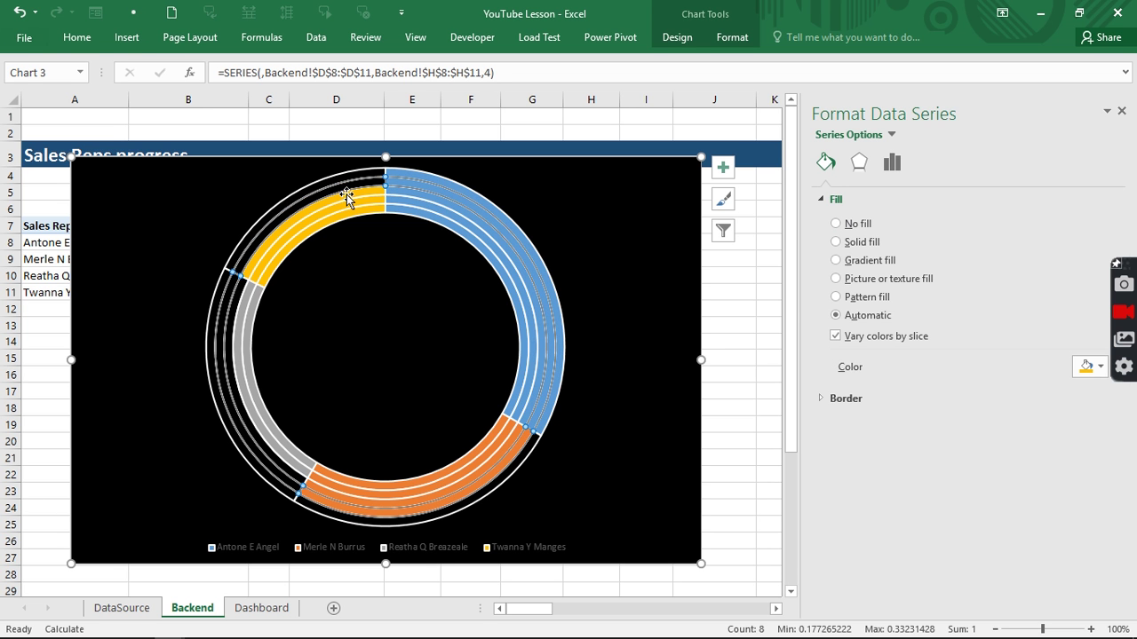
{"action": "left_click", "coordinate": [346, 197]}
{"action": "left_click", "coordinate": [346, 196]}
{"action": "left_click", "coordinate": [430, 231]}
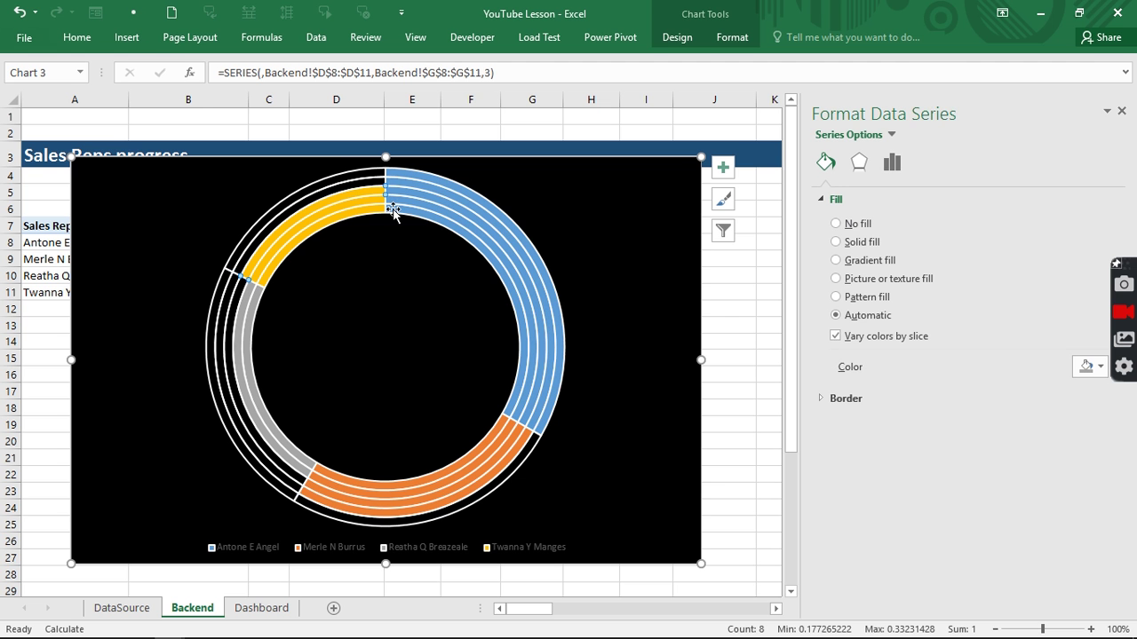
{"action": "left_click", "coordinate": [430, 231]}
{"action": "left_click", "coordinate": [839, 224]}
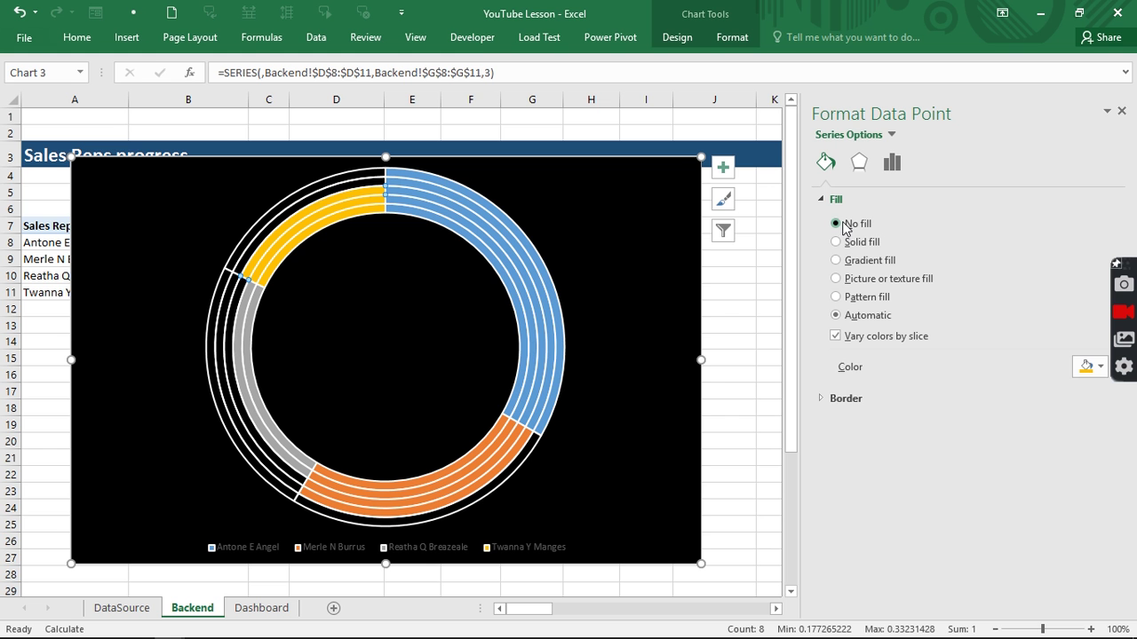
{"action": "left_click", "coordinate": [336, 207]}
{"action": "left_click", "coordinate": [337, 210]}
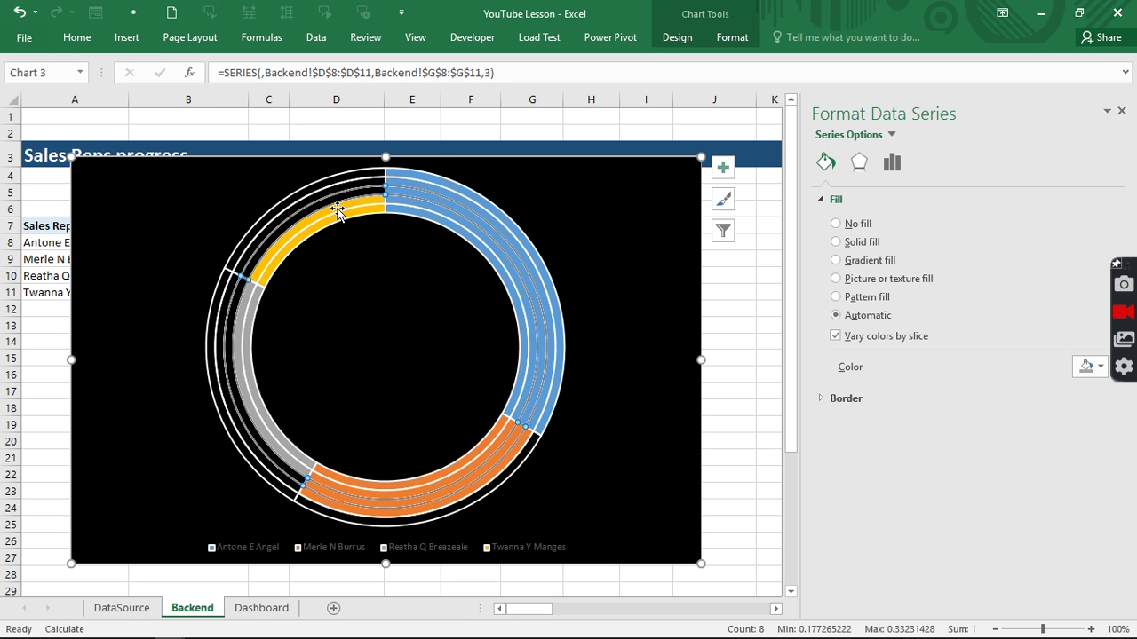
{"action": "left_click", "coordinate": [338, 213]}
{"action": "left_click", "coordinate": [339, 213]}
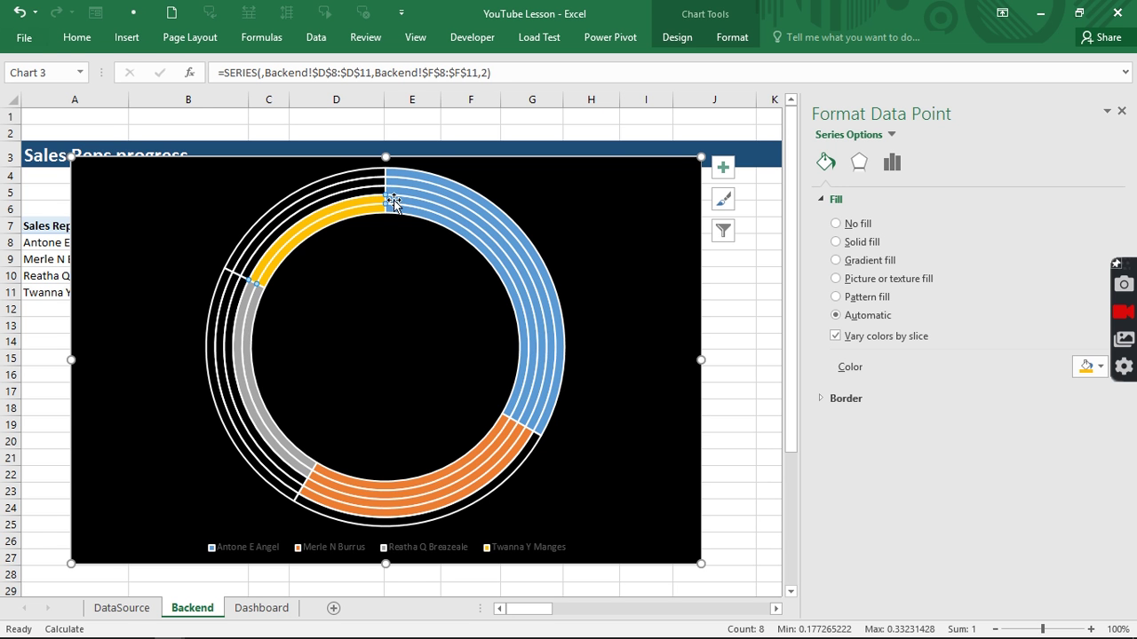
{"action": "left_click", "coordinate": [836, 223]}
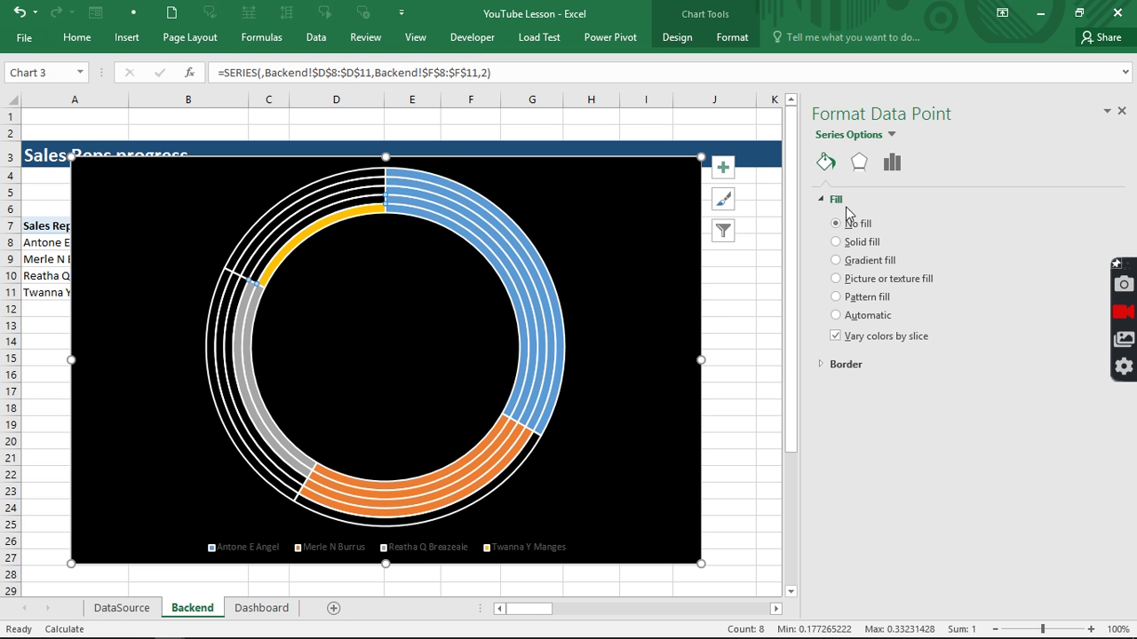
Set the border to No line for the outermost ring and the middle ring.
{"action": "left_click", "coordinate": [454, 187]}
{"action": "left_click", "coordinate": [825, 201]}
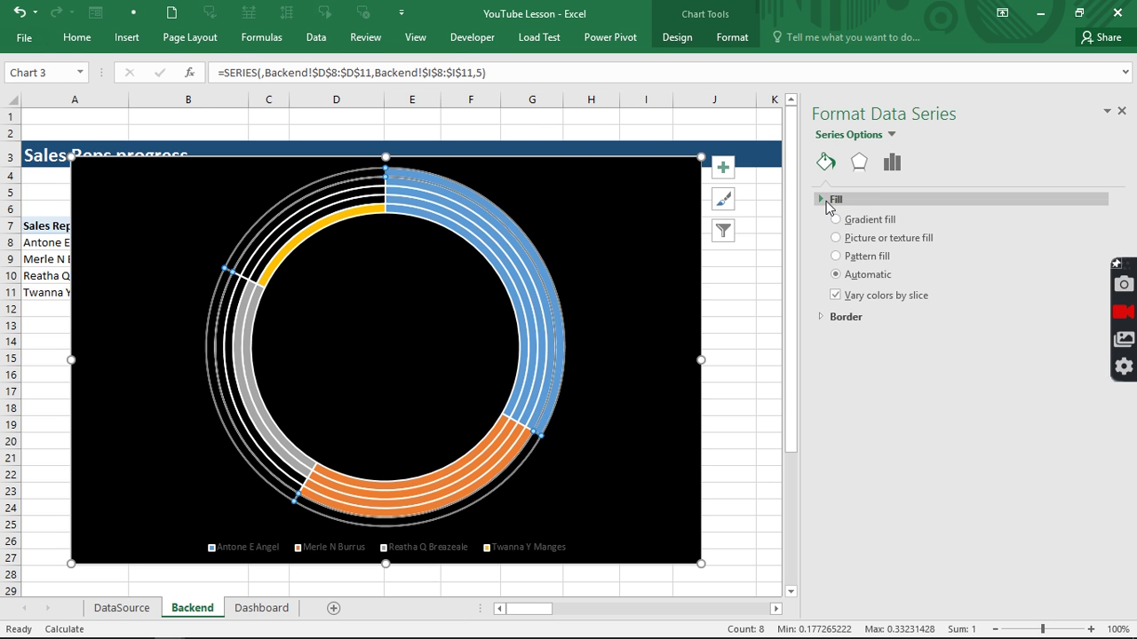
{"action": "left_click", "coordinate": [821, 223]}
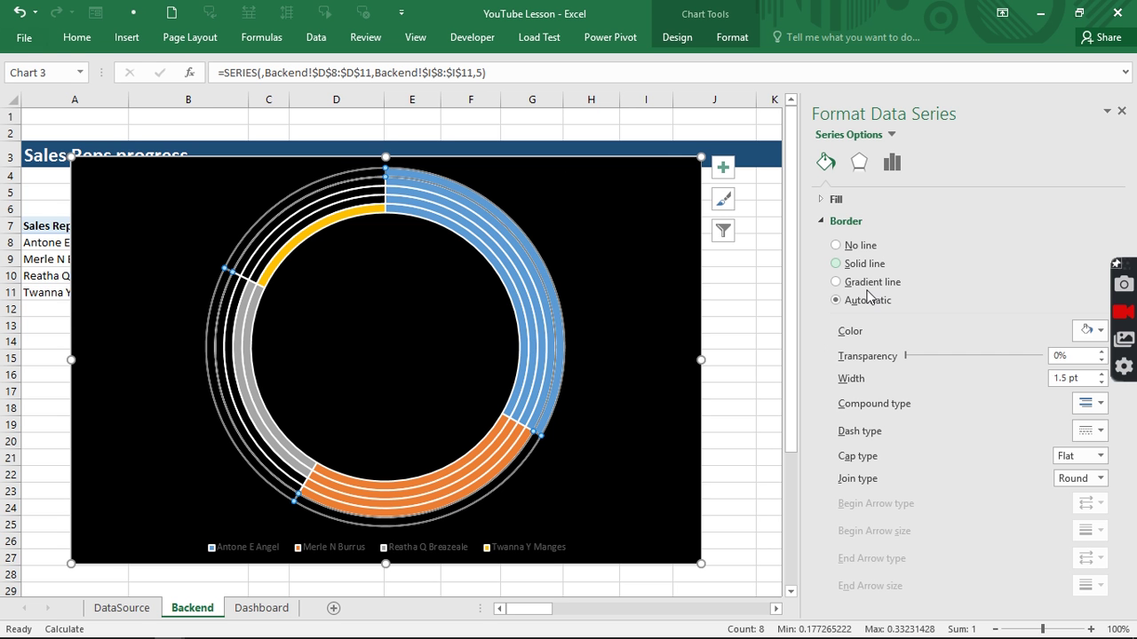
{"action": "left_click", "coordinate": [835, 246]}
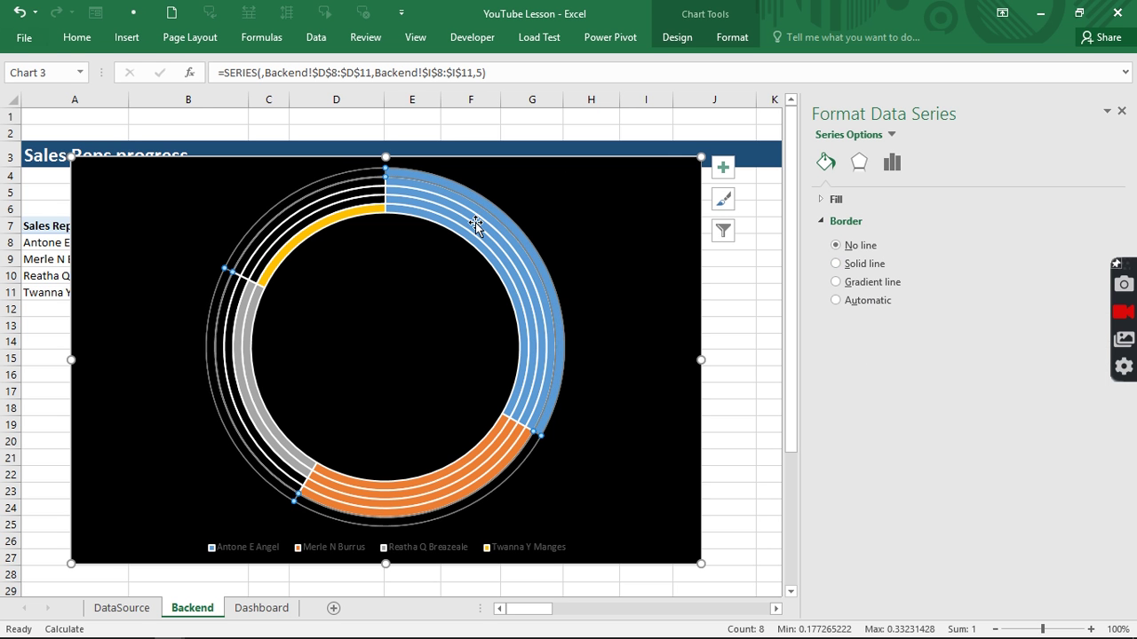
{"action": "left_click", "coordinate": [477, 227]}
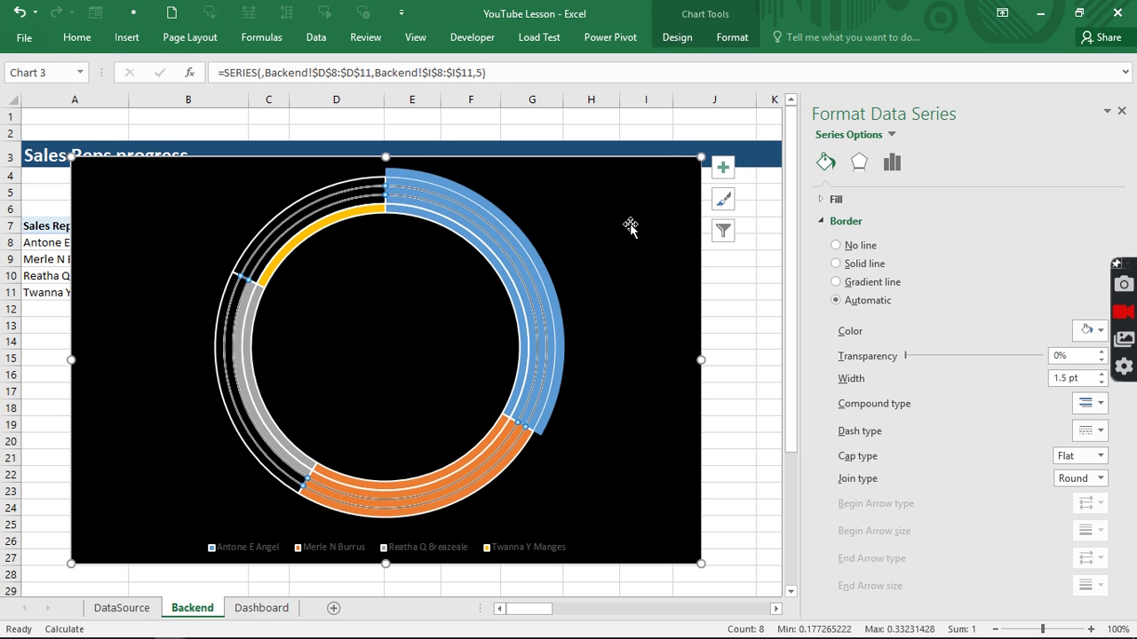
{"action": "left_click", "coordinate": [835, 246]}
Set the border to No line for the two innermost rings and the second ring from the outside.
{"action": "left_click", "coordinate": [474, 240]}
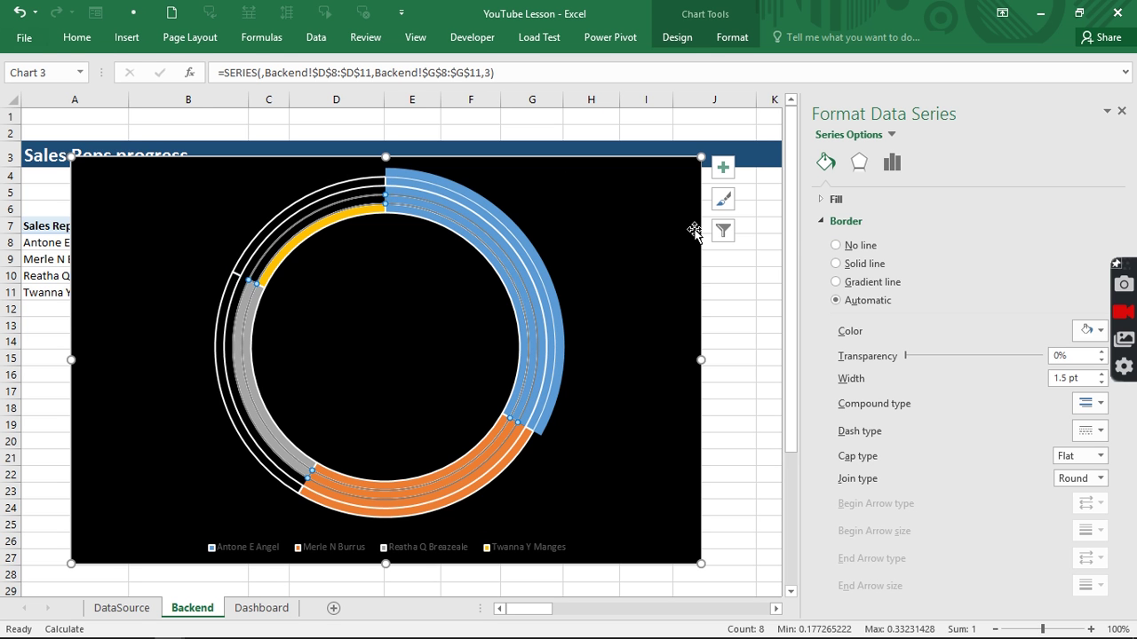
{"action": "left_click", "coordinate": [837, 247]}
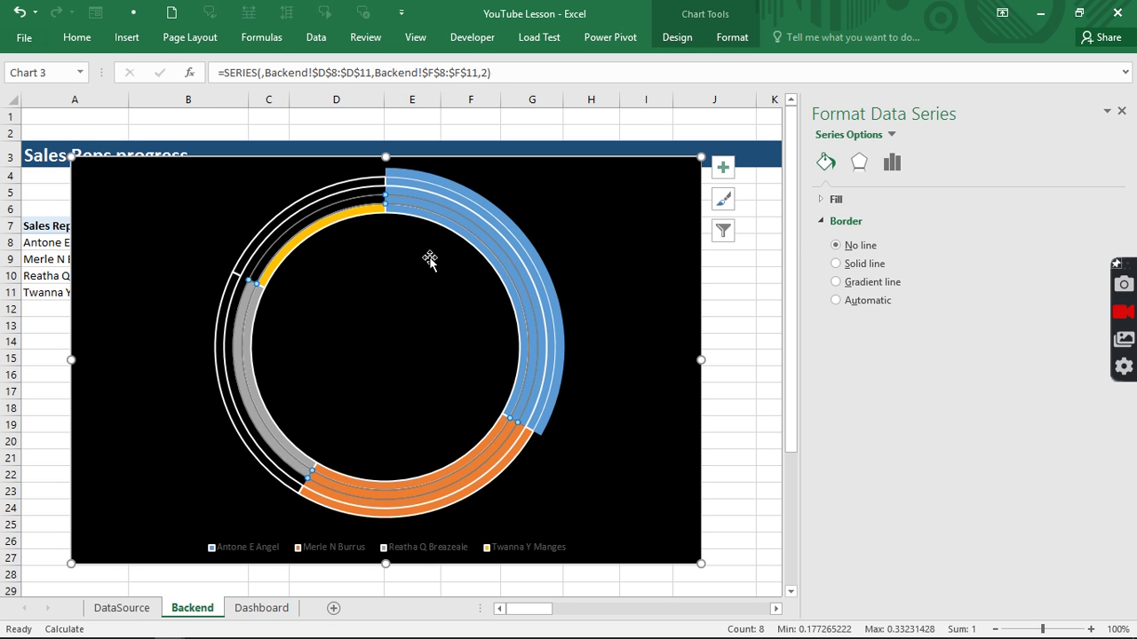
{"action": "left_click", "coordinate": [461, 233]}
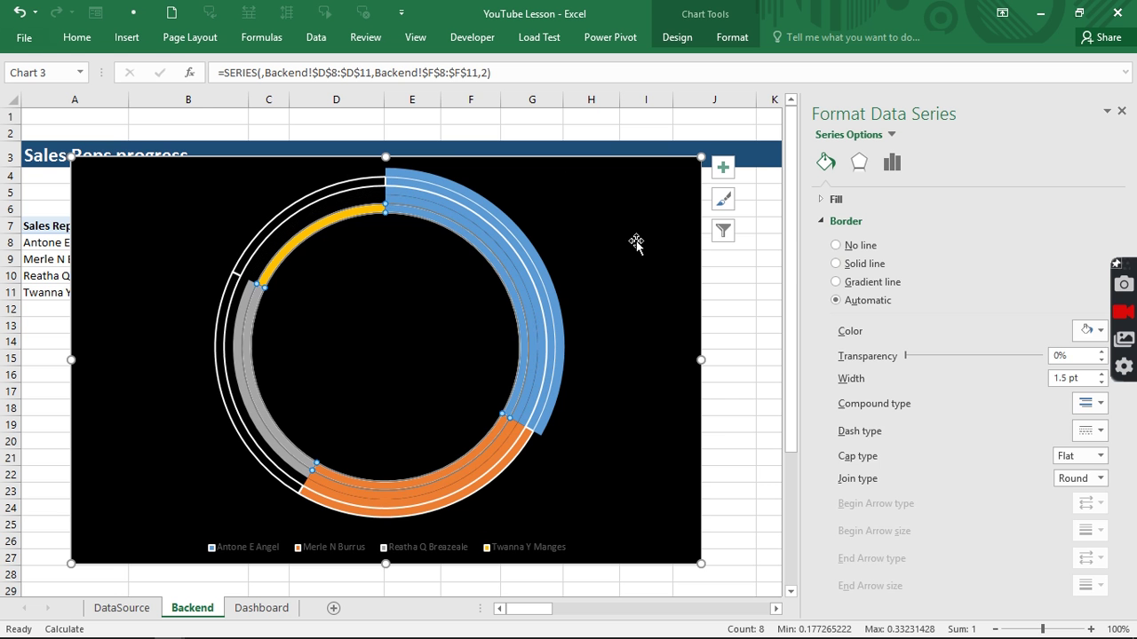
{"action": "left_click", "coordinate": [837, 247]}
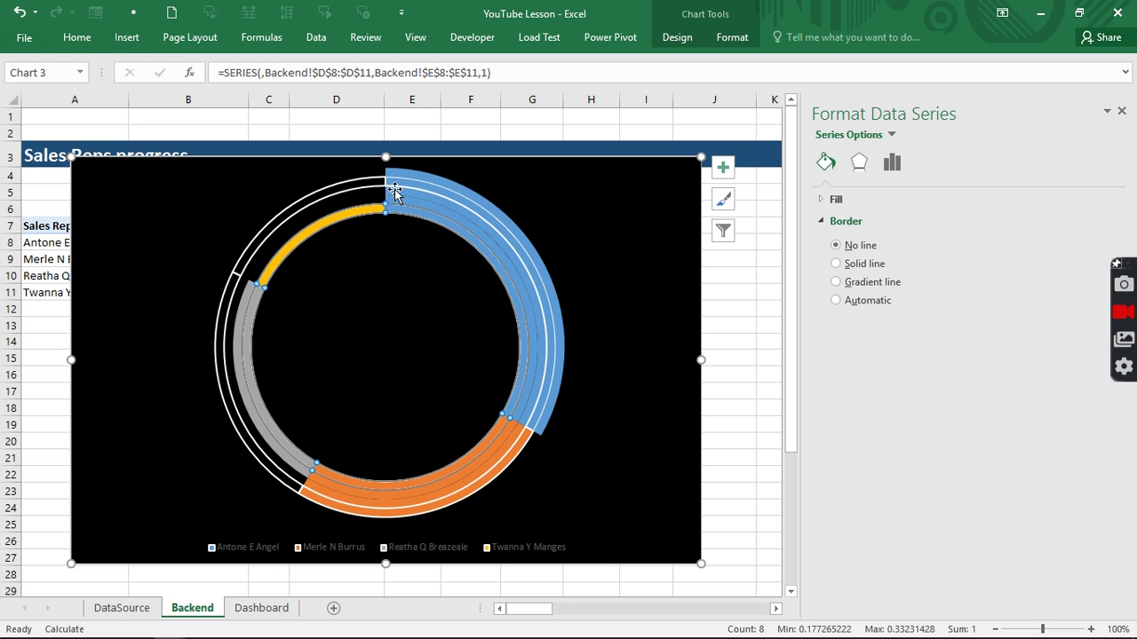
{"action": "key", "text": "Up"}
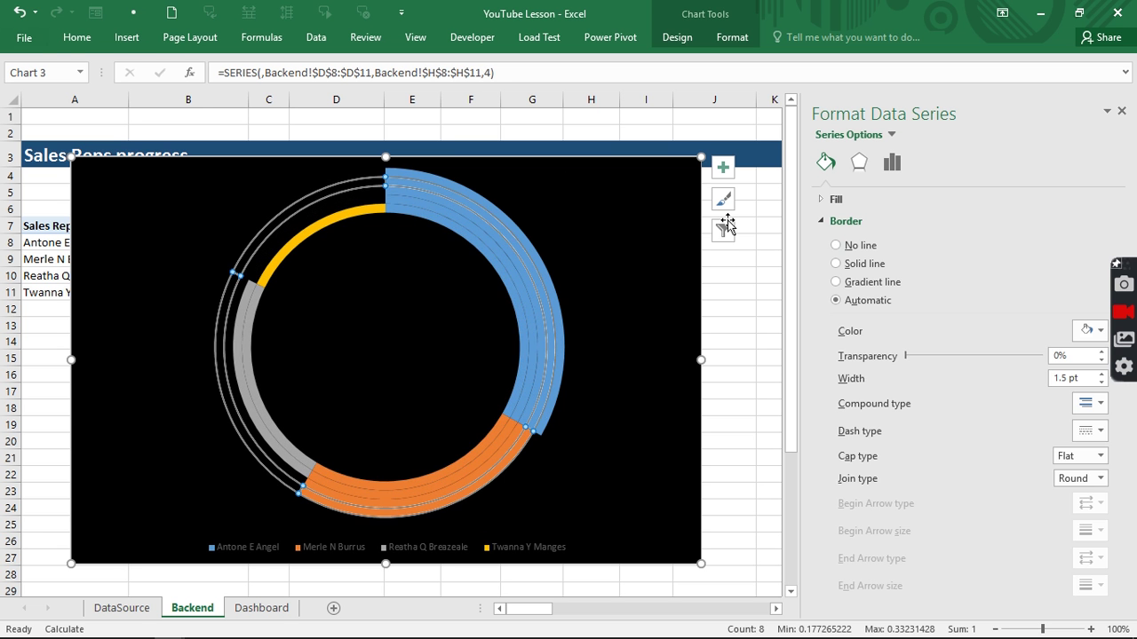
{"action": "left_click", "coordinate": [837, 247]}
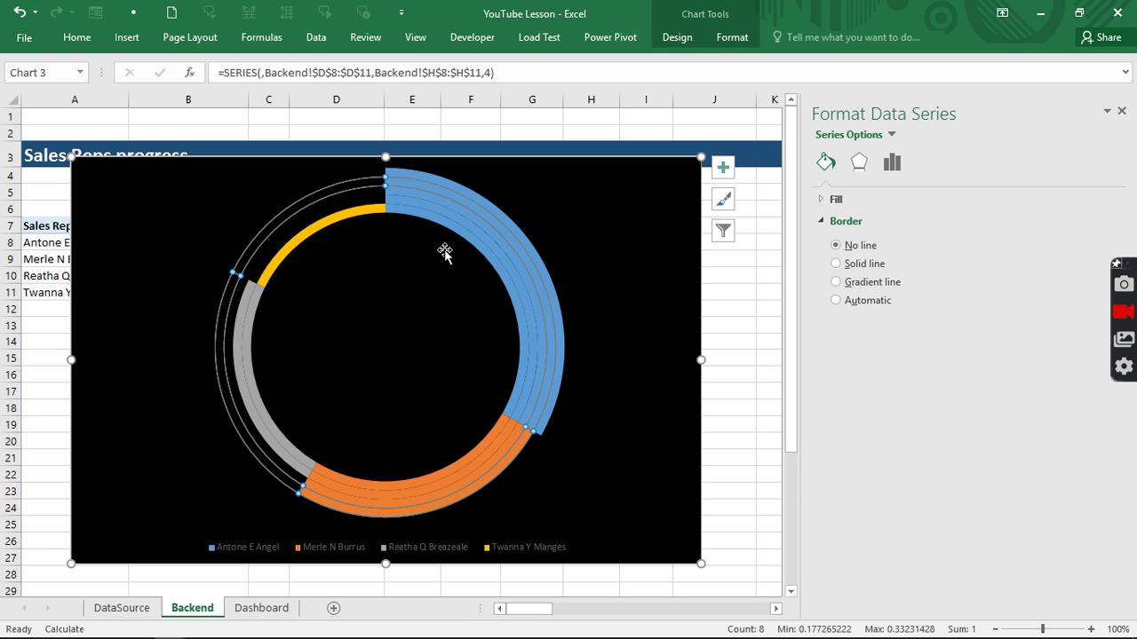
{"action": "left_click", "coordinate": [151, 248]}
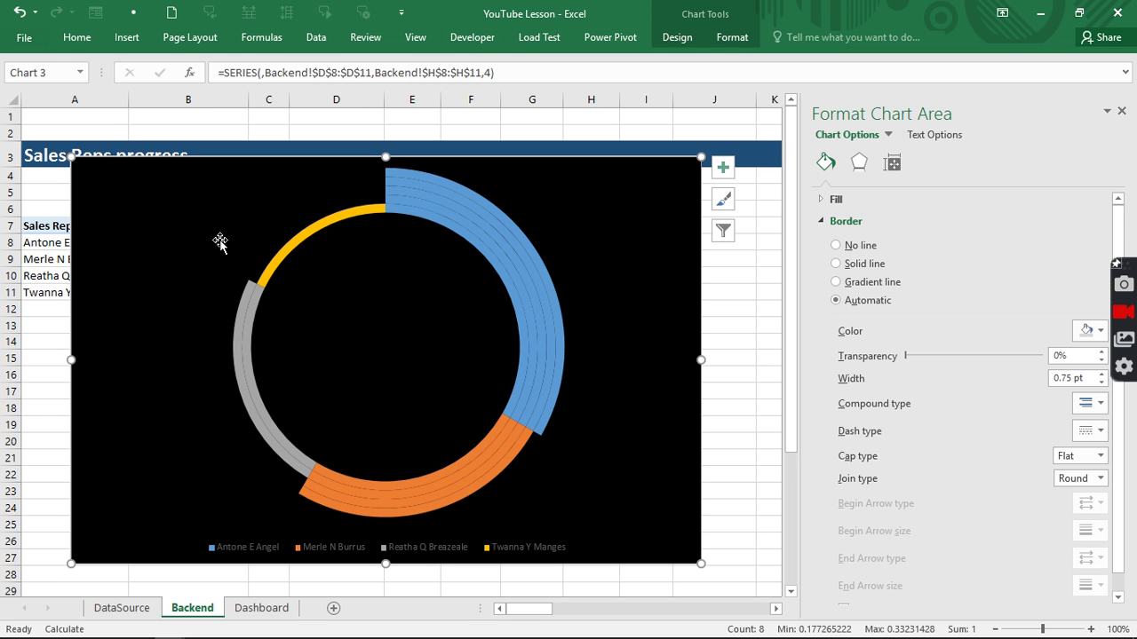
Change the fill color of the blue slice in the outermost ring to the standard light blue.
{"action": "left_click", "coordinate": [547, 280]}
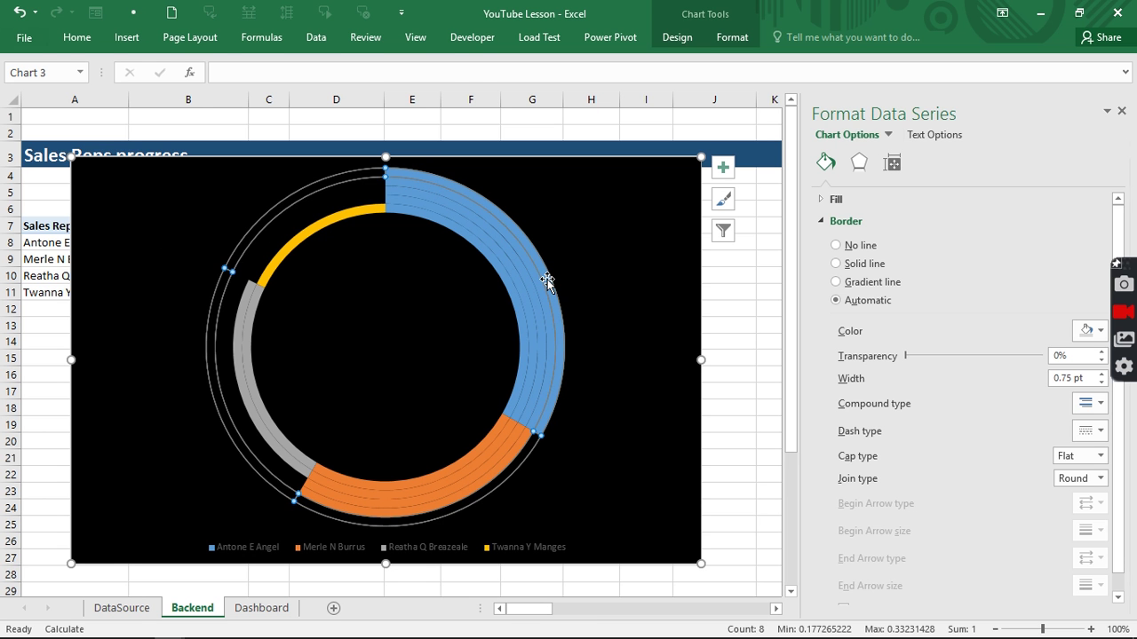
{"action": "left_click", "coordinate": [547, 280]}
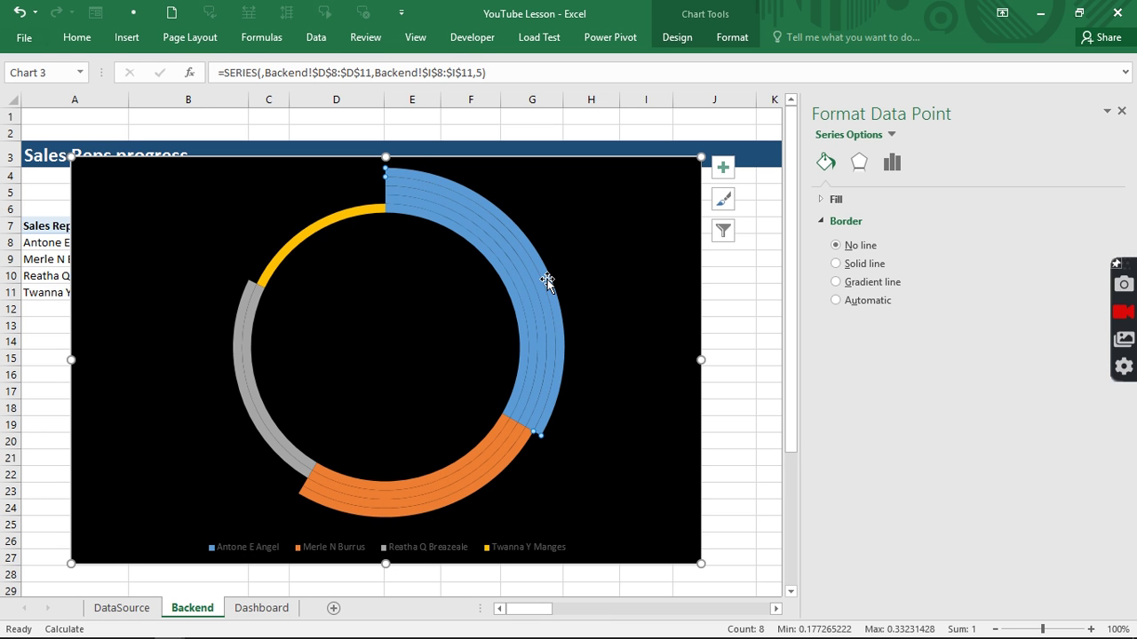
{"action": "left_click", "coordinate": [819, 219]}
{"action": "left_click", "coordinate": [821, 200]}
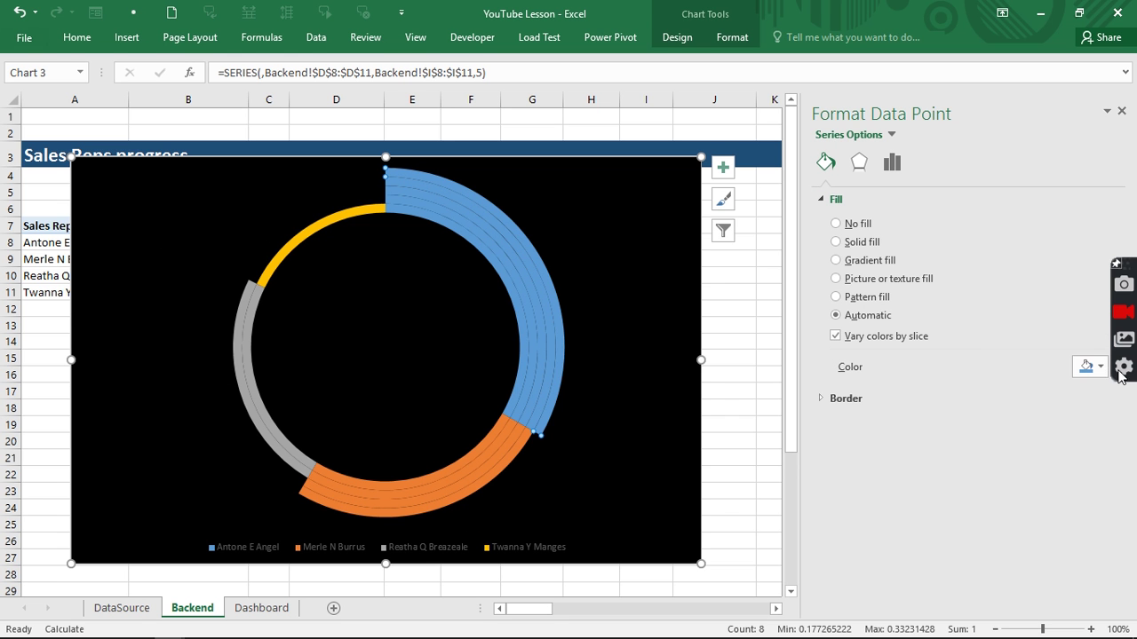
{"action": "left_click", "coordinate": [1102, 367]}
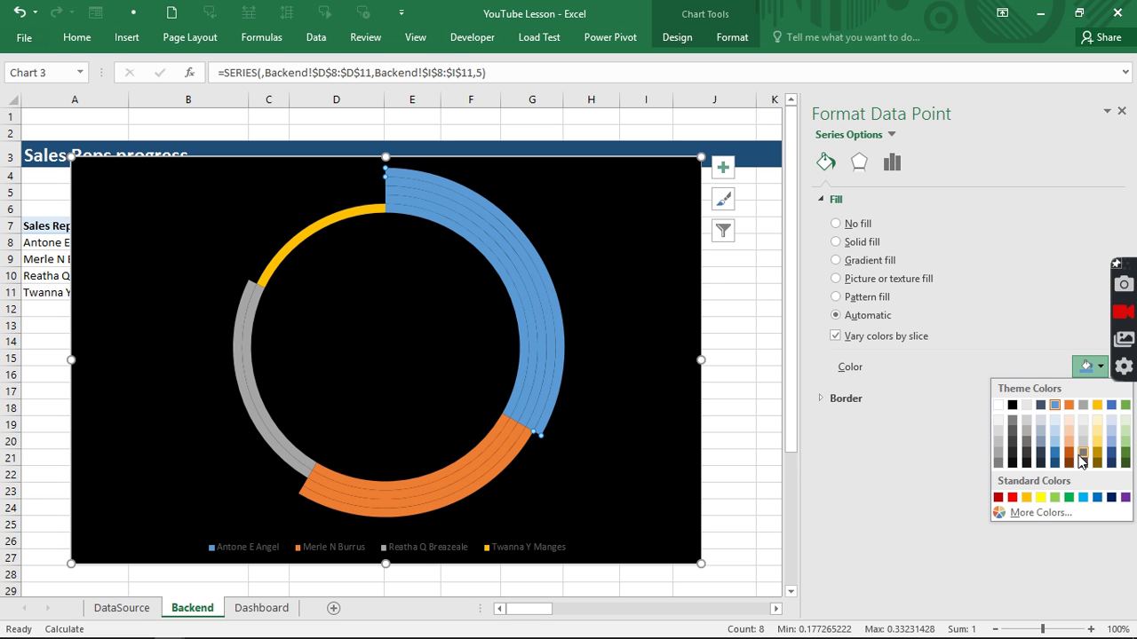
{"action": "left_click", "coordinate": [1083, 497]}
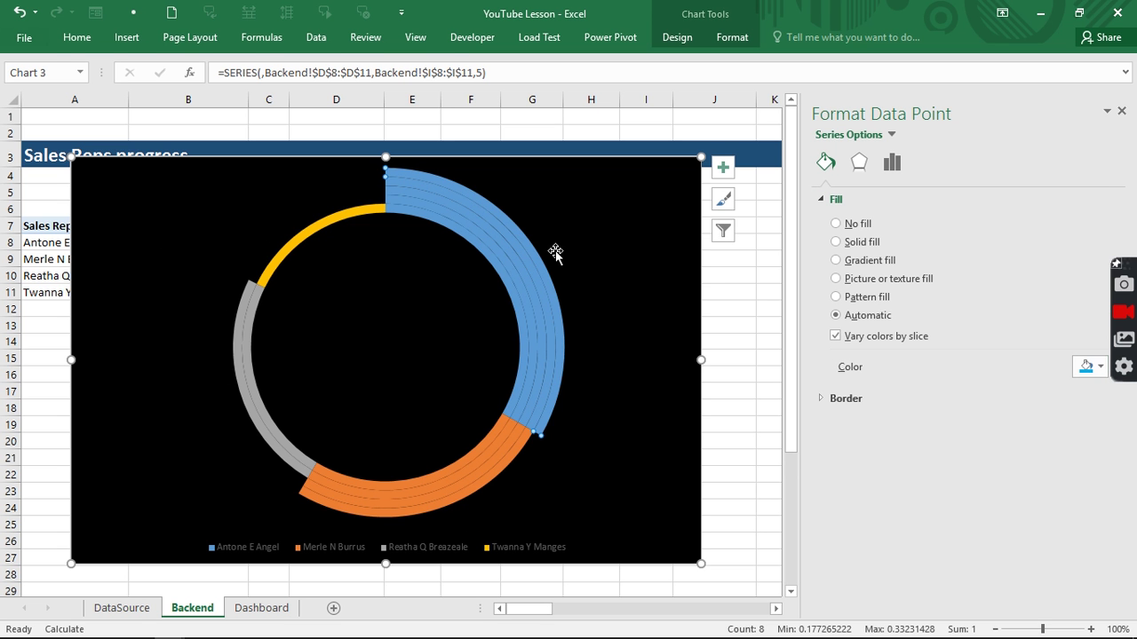
Fill the blue slices in the second and third rings from the outside with the standard light blue.
{"action": "left_click", "coordinate": [524, 257]}
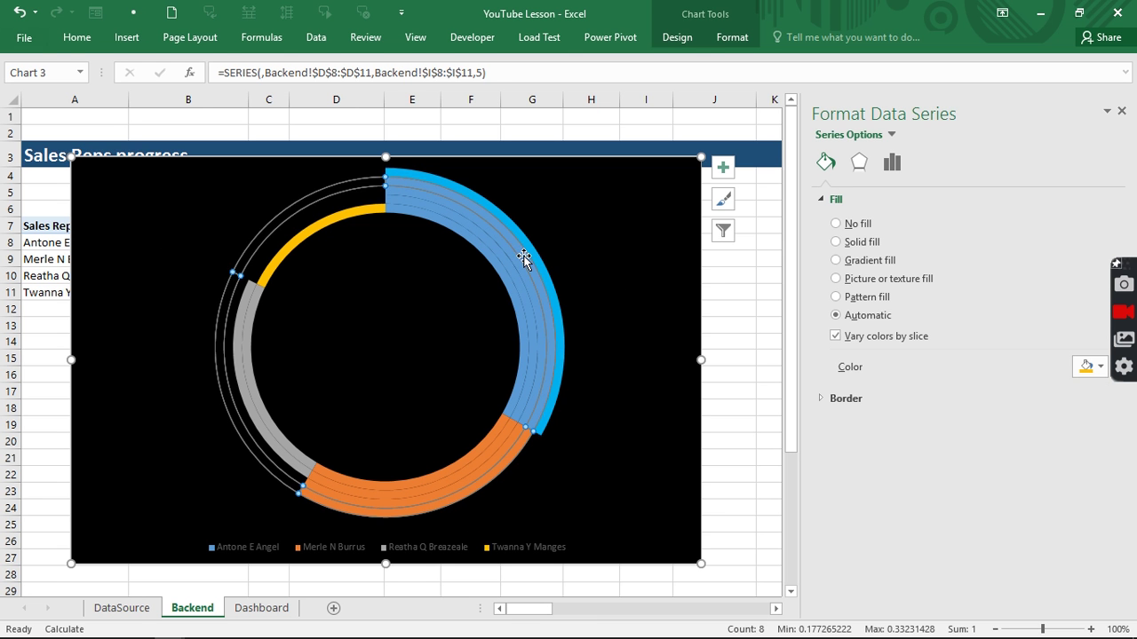
{"action": "left_click", "coordinate": [524, 257]}
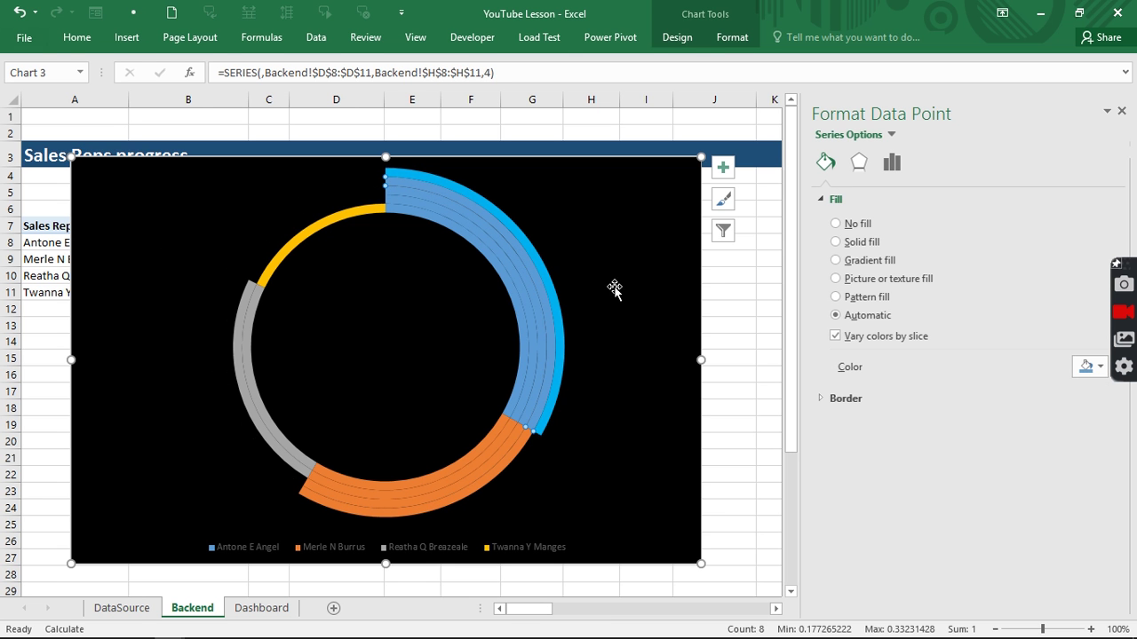
{"action": "left_click", "coordinate": [1100, 367]}
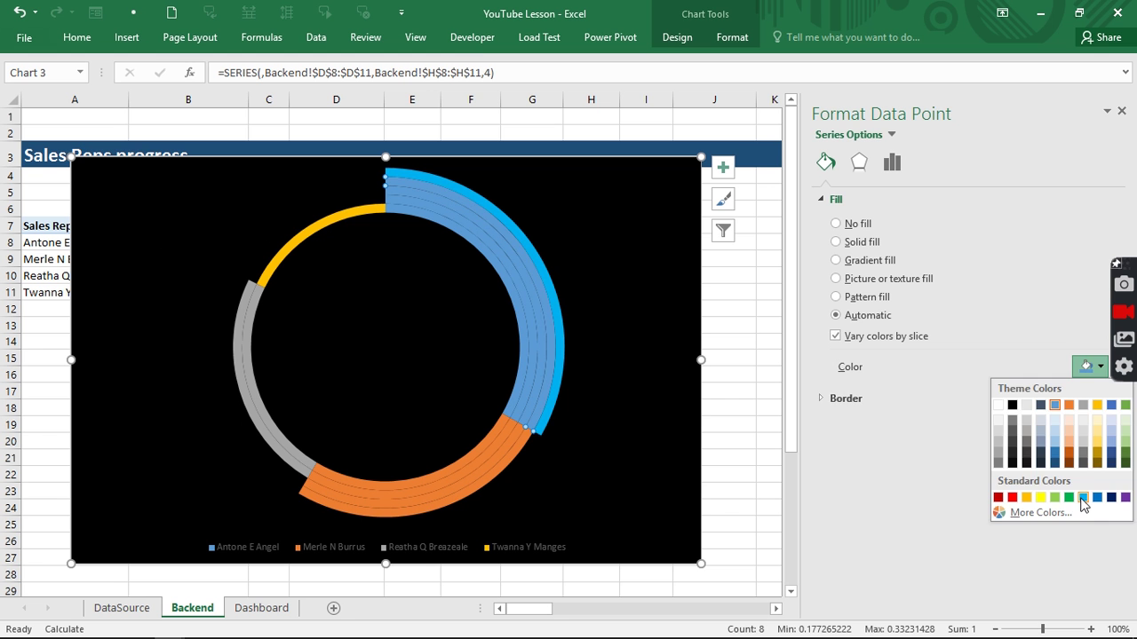
{"action": "left_click", "coordinate": [1082, 497]}
{"action": "left_click", "coordinate": [525, 276]}
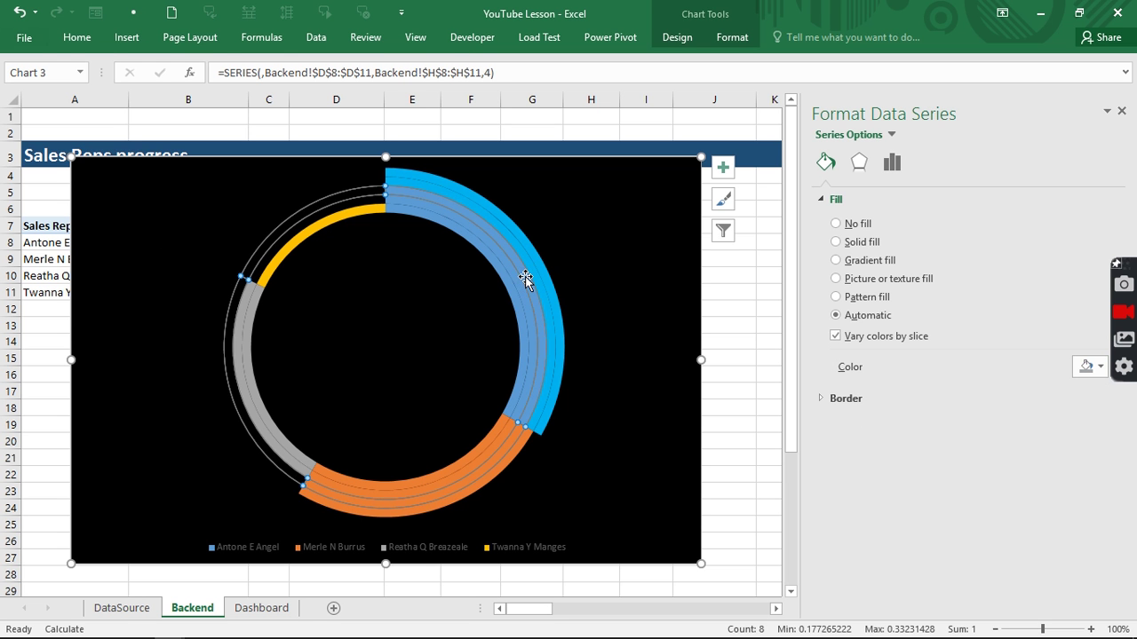
{"action": "left_click", "coordinate": [525, 276]}
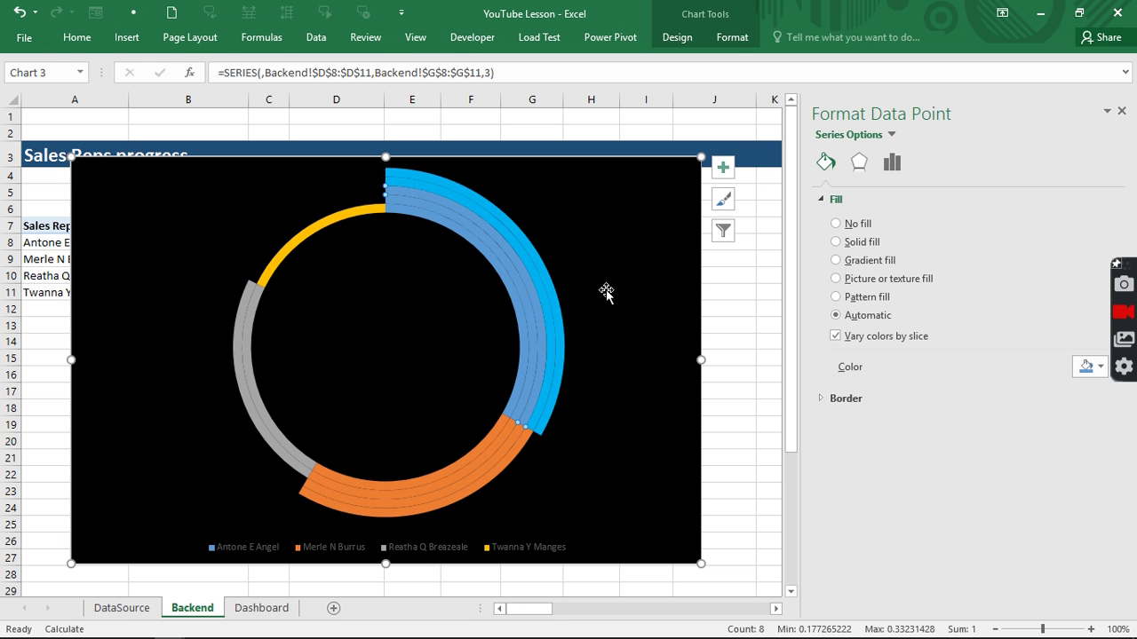
{"action": "left_click", "coordinate": [1099, 367]}
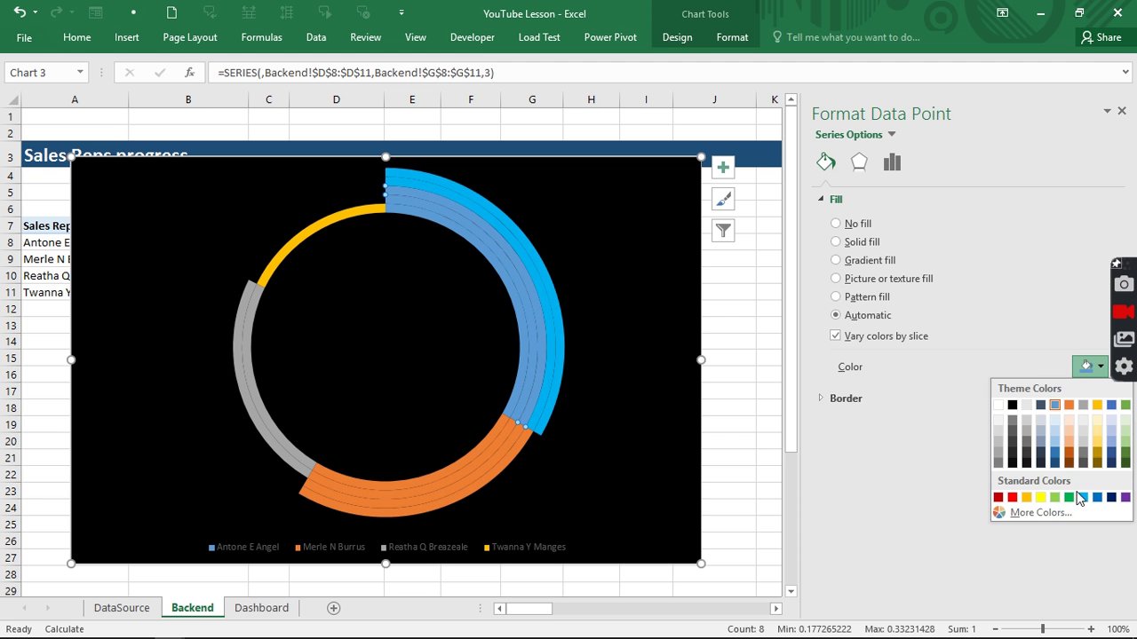
{"action": "left_click", "coordinate": [898, 460]}
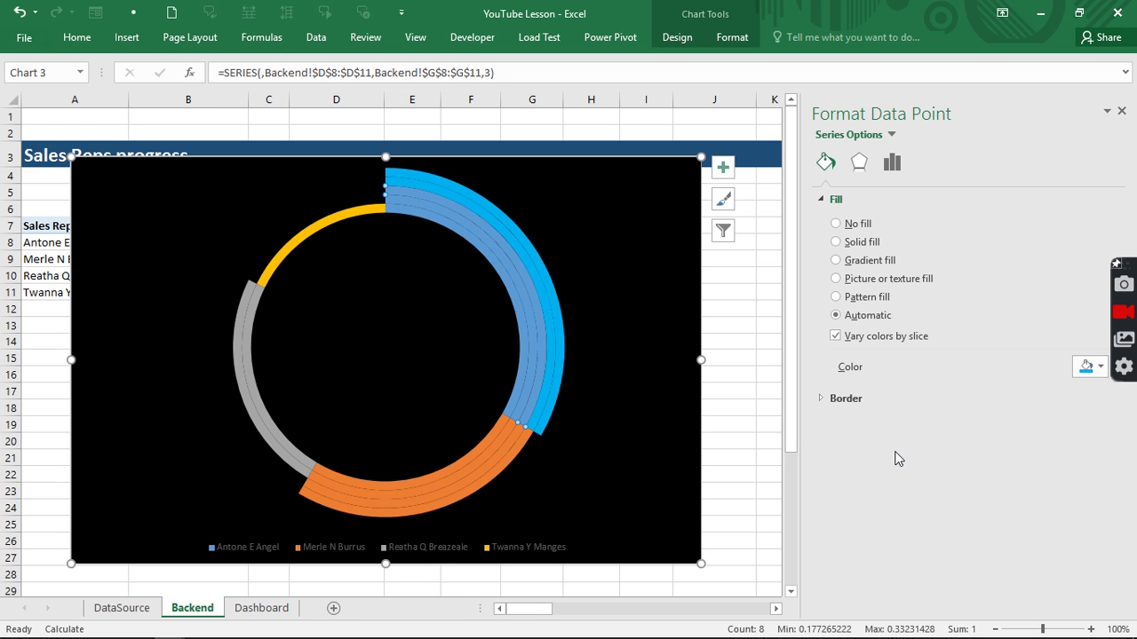
Fill the remaining medium-blue slices in the two innermost rings with the standard light blue.
{"action": "left_click", "coordinate": [527, 315]}
{"action": "left_click", "coordinate": [528, 315]}
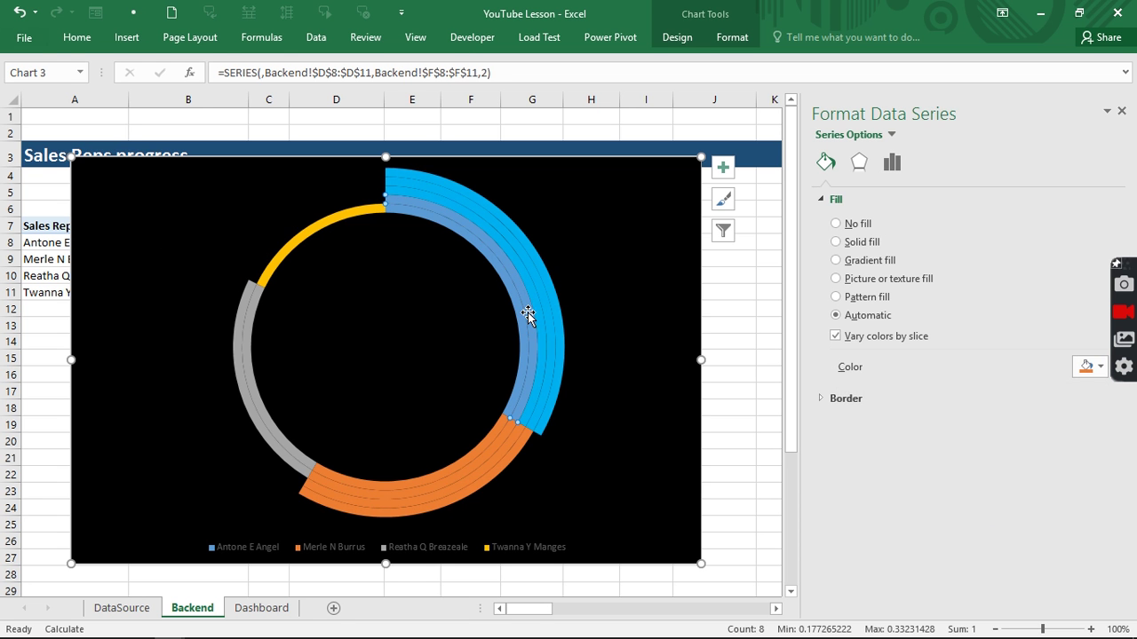
{"action": "left_click", "coordinate": [1101, 367]}
{"action": "left_click", "coordinate": [1083, 498]}
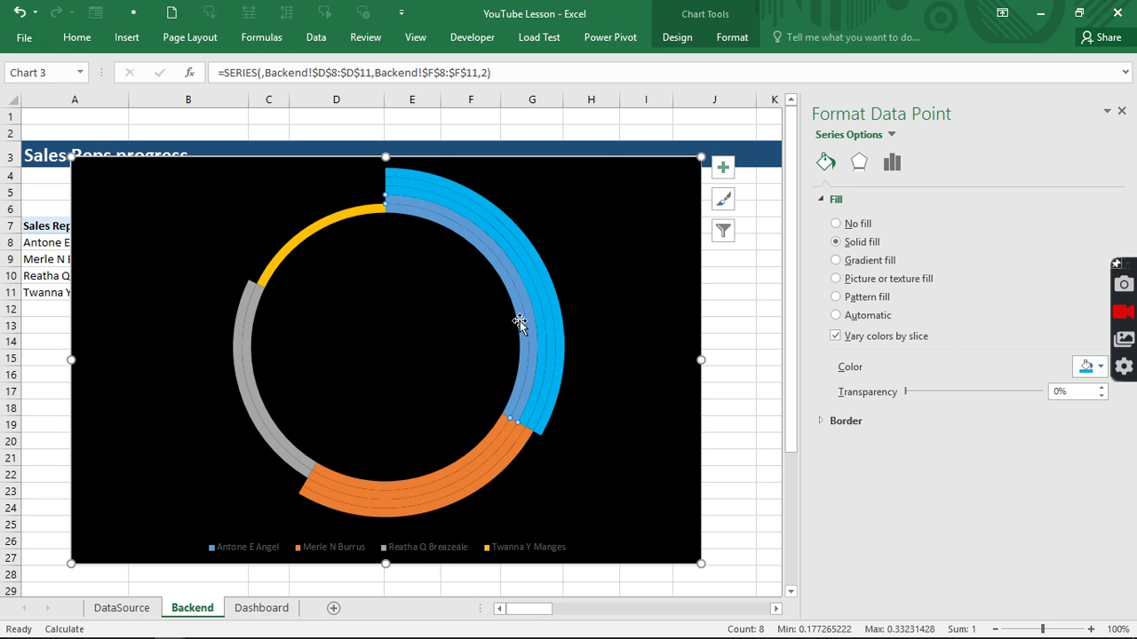
{"action": "left_click", "coordinate": [521, 318]}
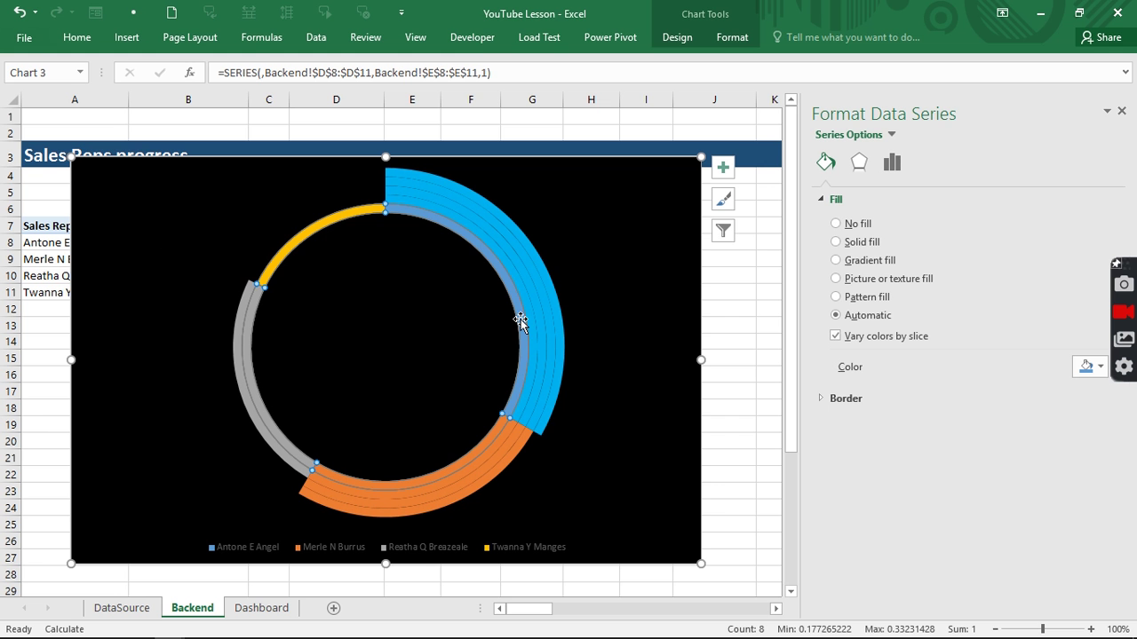
{"action": "left_click", "coordinate": [521, 319]}
{"action": "left_click", "coordinate": [1098, 367]}
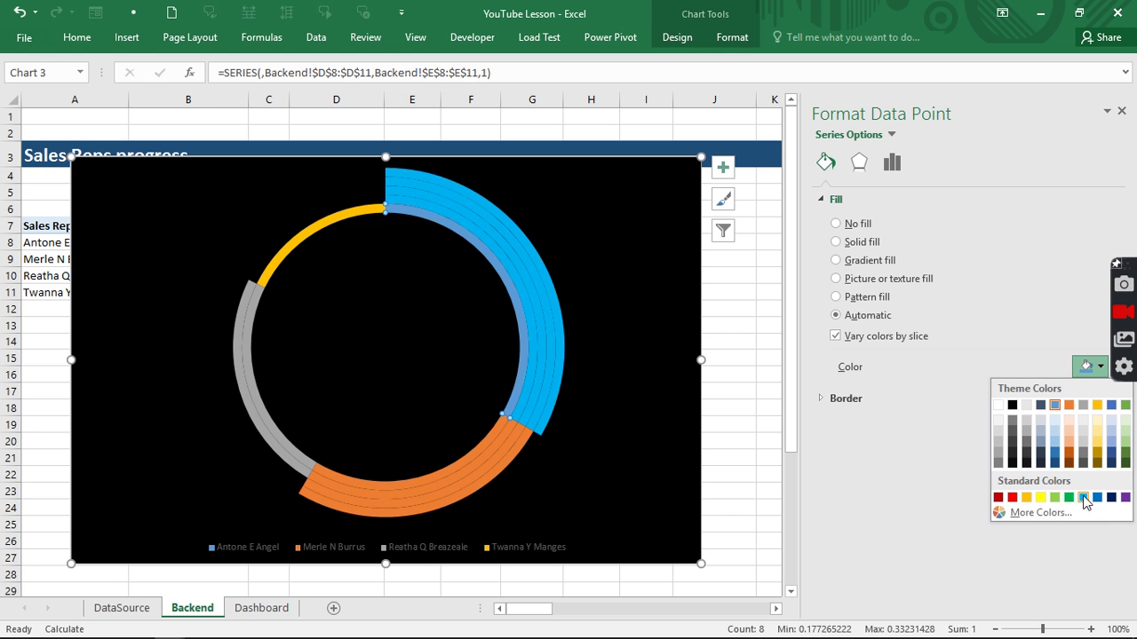
{"action": "left_click", "coordinate": [1084, 499]}
Fill the orange slices in the second and third rings from the outside with the second-darkest shade of theme blue.
{"action": "left_click", "coordinate": [500, 469]}
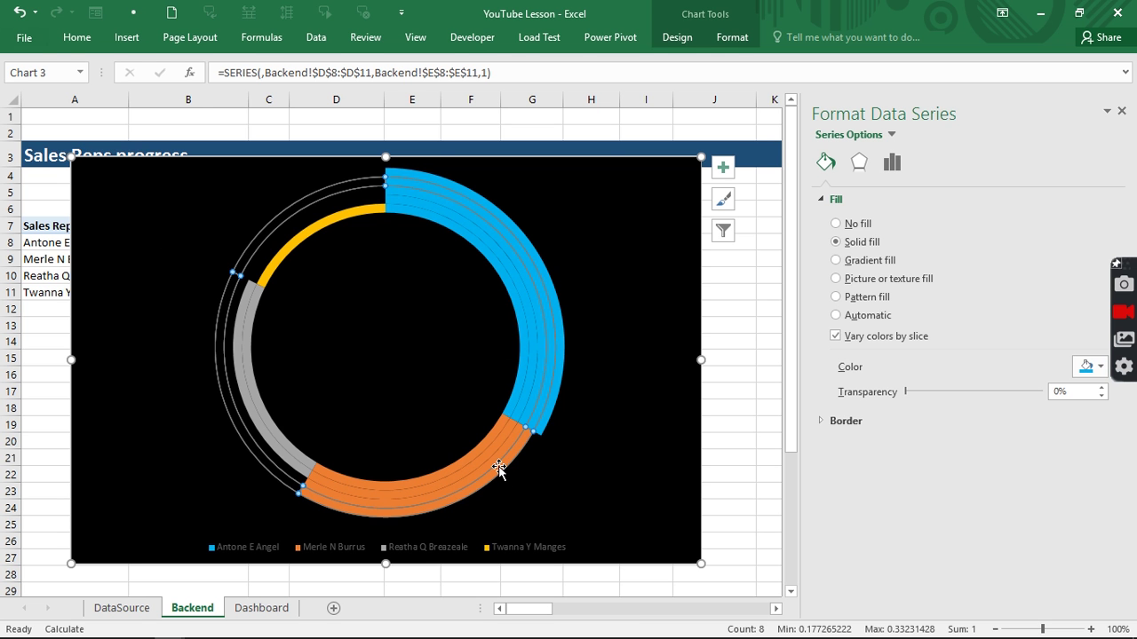
{"action": "left_click", "coordinate": [499, 469]}
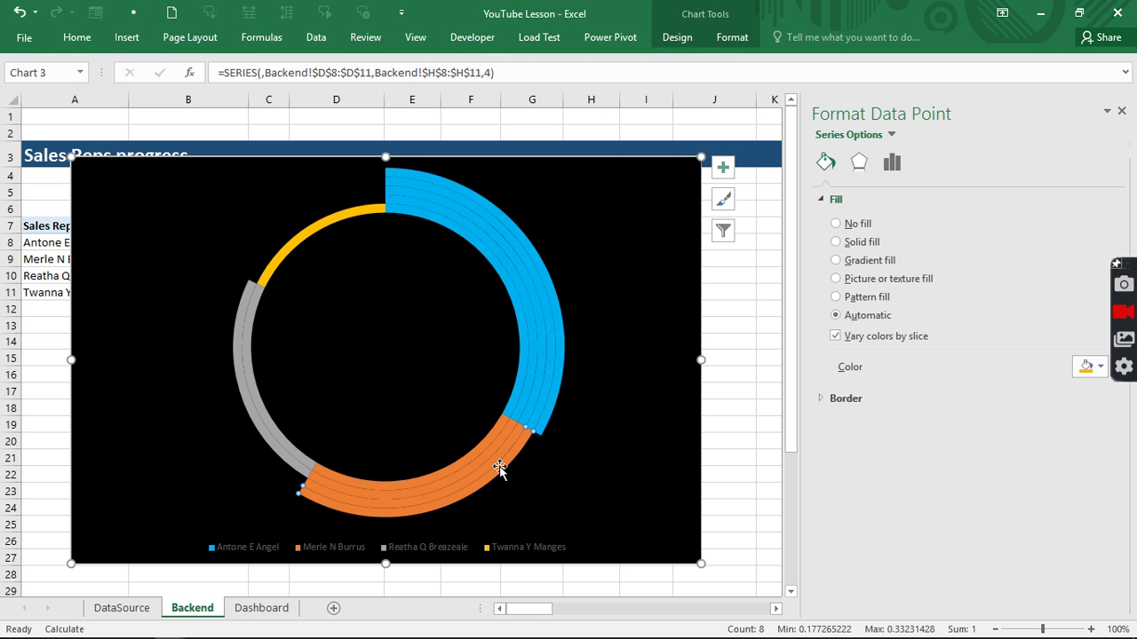
{"action": "left_click", "coordinate": [1098, 367]}
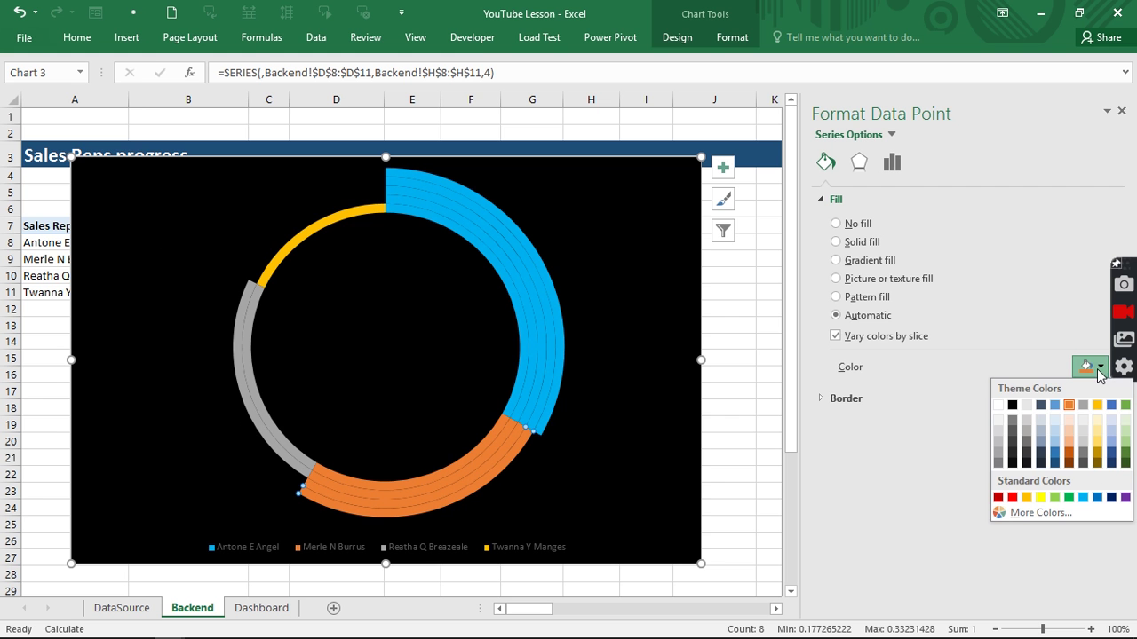
{"action": "left_click", "coordinate": [1055, 454]}
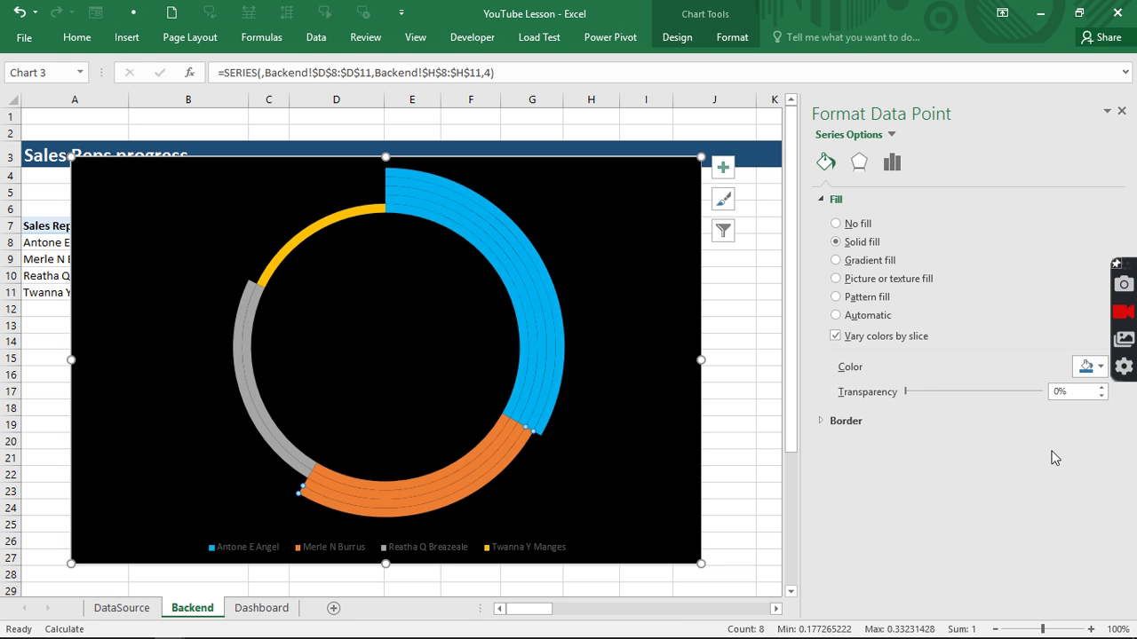
{"action": "left_click", "coordinate": [471, 475]}
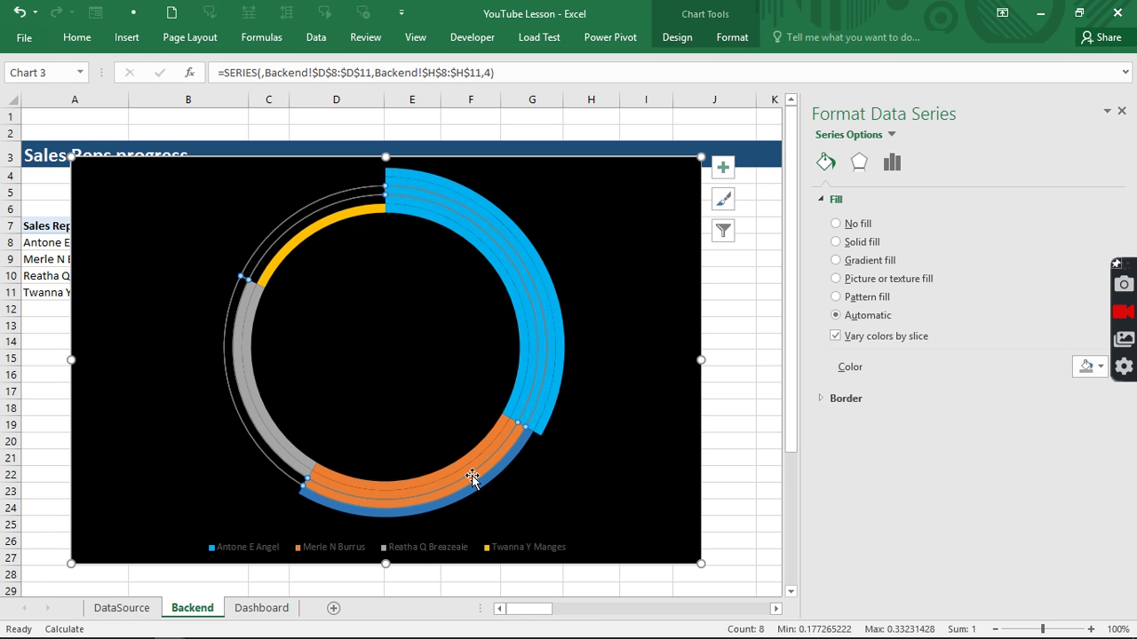
{"action": "left_click", "coordinate": [472, 477]}
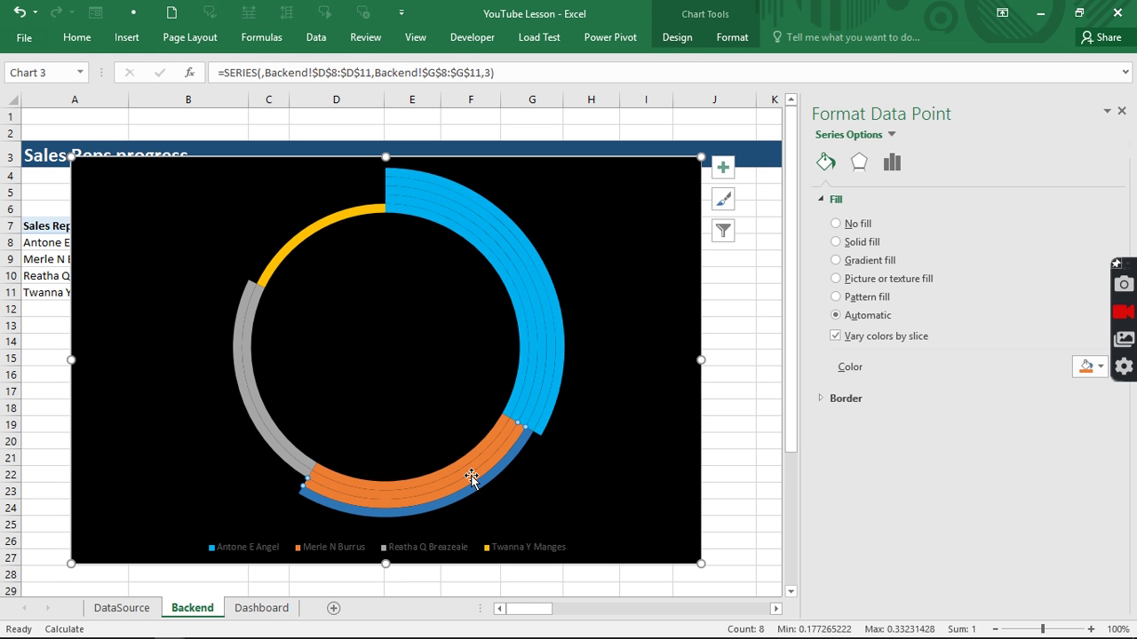
{"action": "left_click", "coordinate": [1098, 369]}
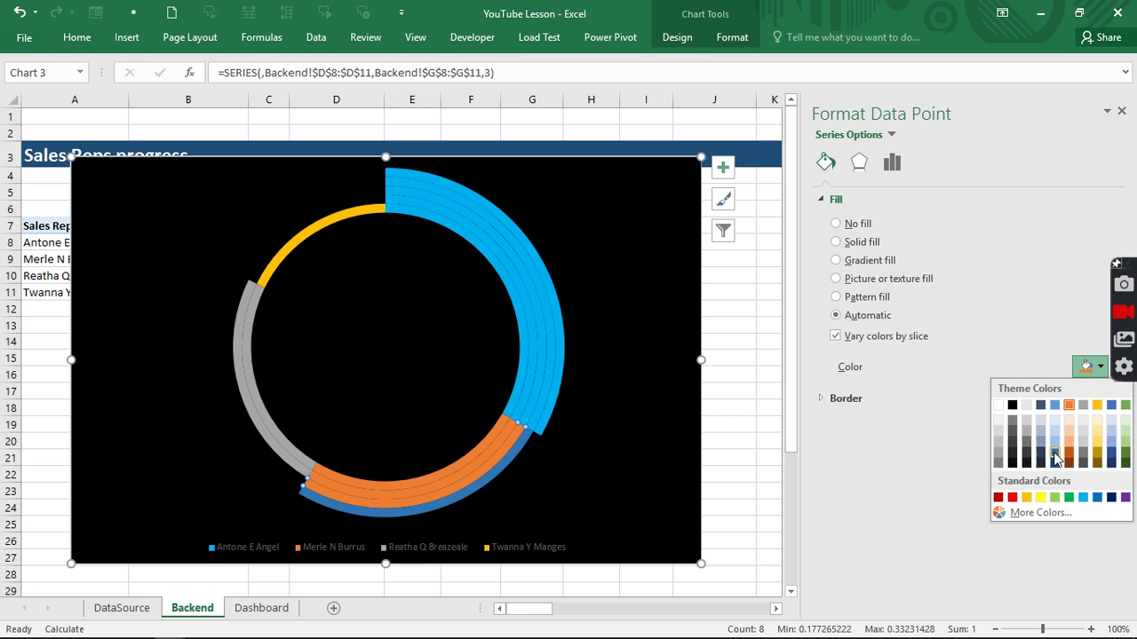
{"action": "left_click", "coordinate": [1054, 457]}
Fill the remaining orange slices in the two innermost rings with the same second-darkest shade of theme blue.
{"action": "left_click", "coordinate": [486, 452]}
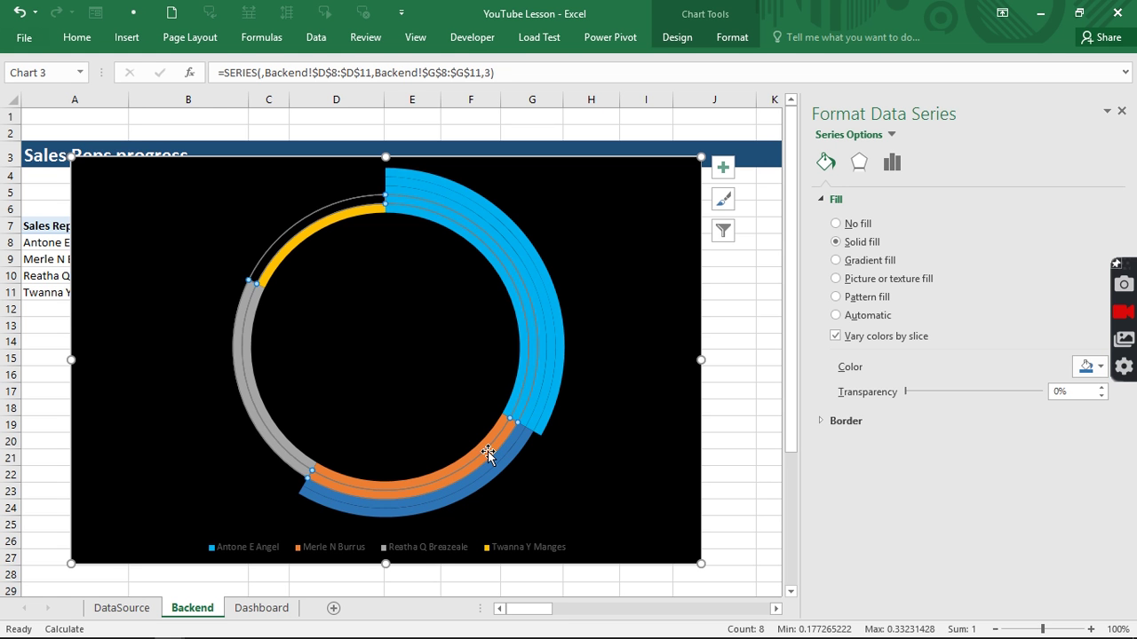
{"action": "left_click", "coordinate": [488, 451]}
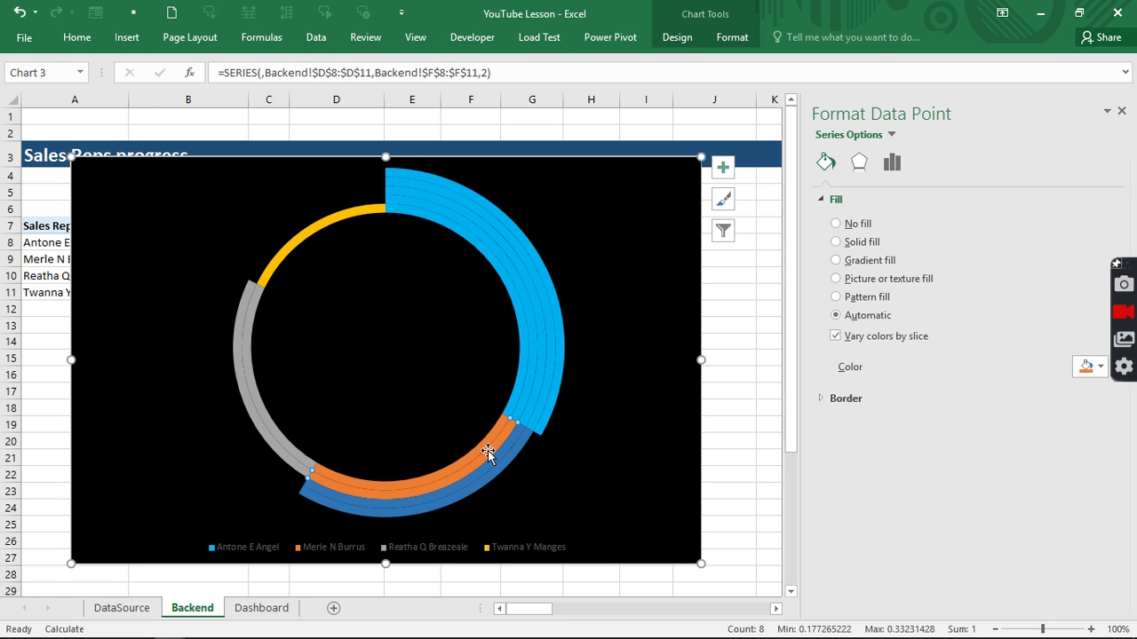
{"action": "left_click", "coordinate": [1101, 368]}
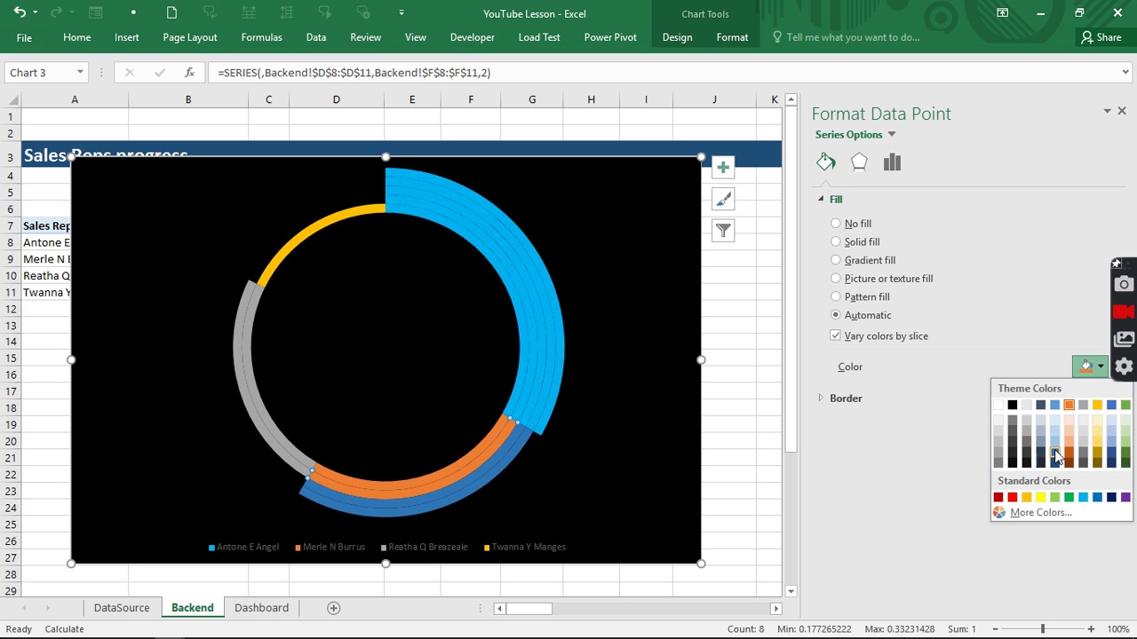
{"action": "left_click", "coordinate": [1056, 456]}
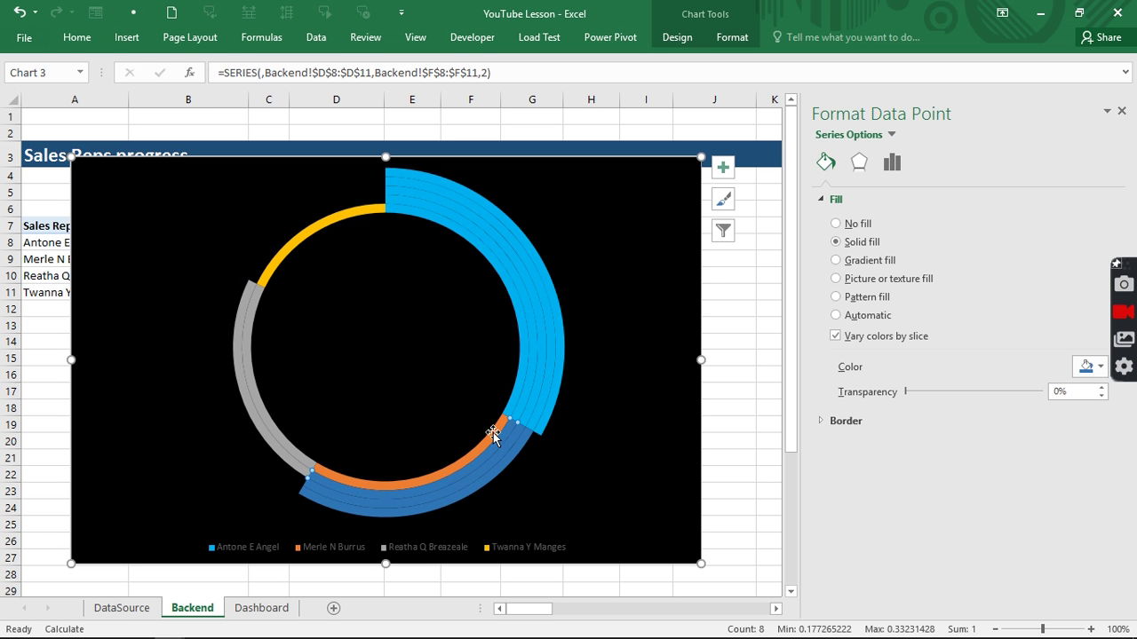
{"action": "left_click", "coordinate": [493, 433]}
{"action": "left_click", "coordinate": [494, 433]}
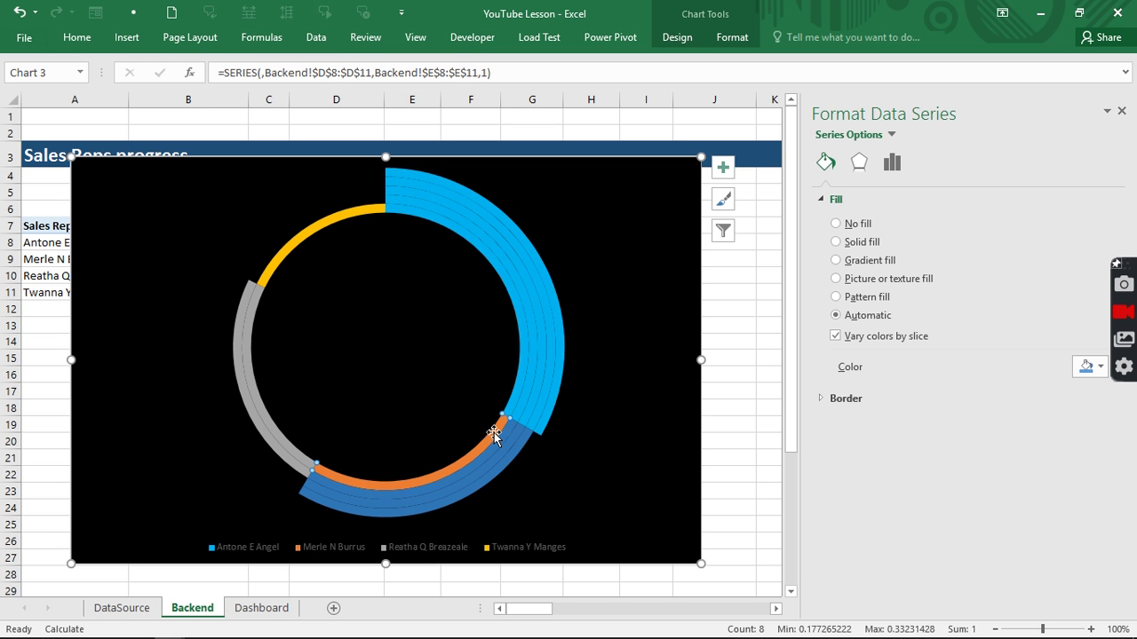
{"action": "left_click", "coordinate": [1099, 368]}
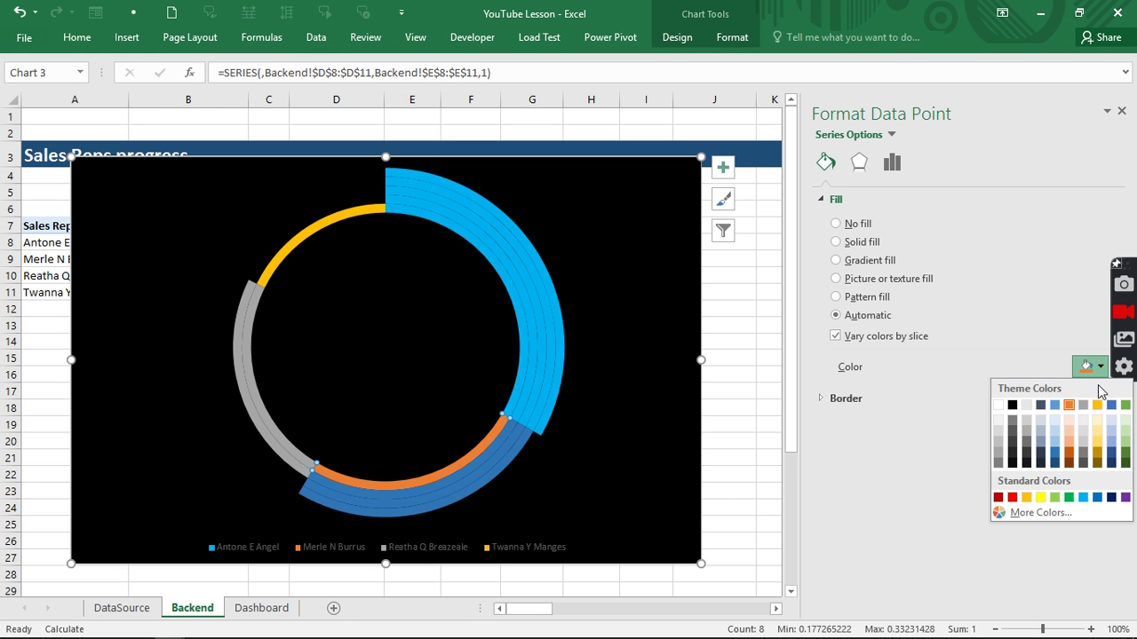
{"action": "left_click", "coordinate": [1048, 455]}
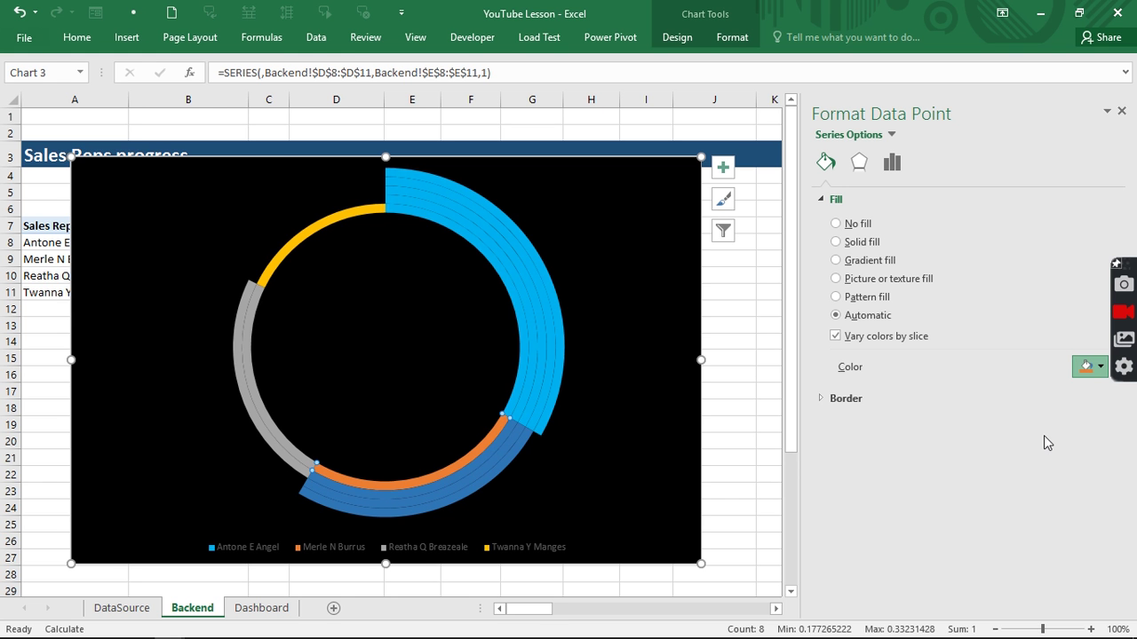
Fill the gray slices in both inner rings with the theme orange.
{"action": "left_click", "coordinate": [249, 364]}
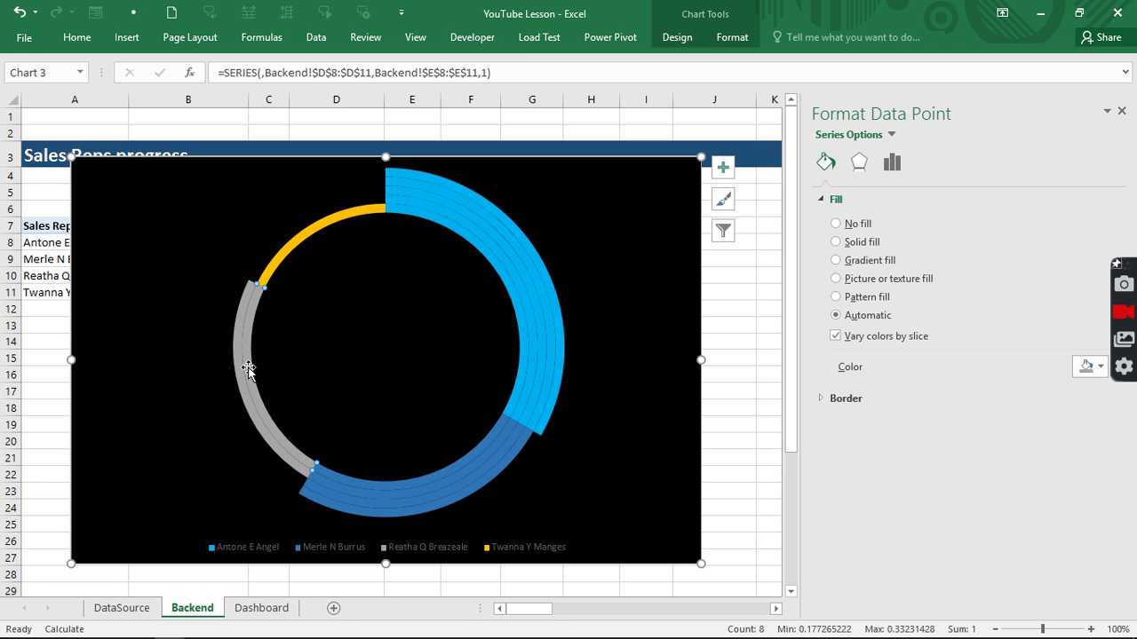
{"action": "left_click", "coordinate": [1094, 367]}
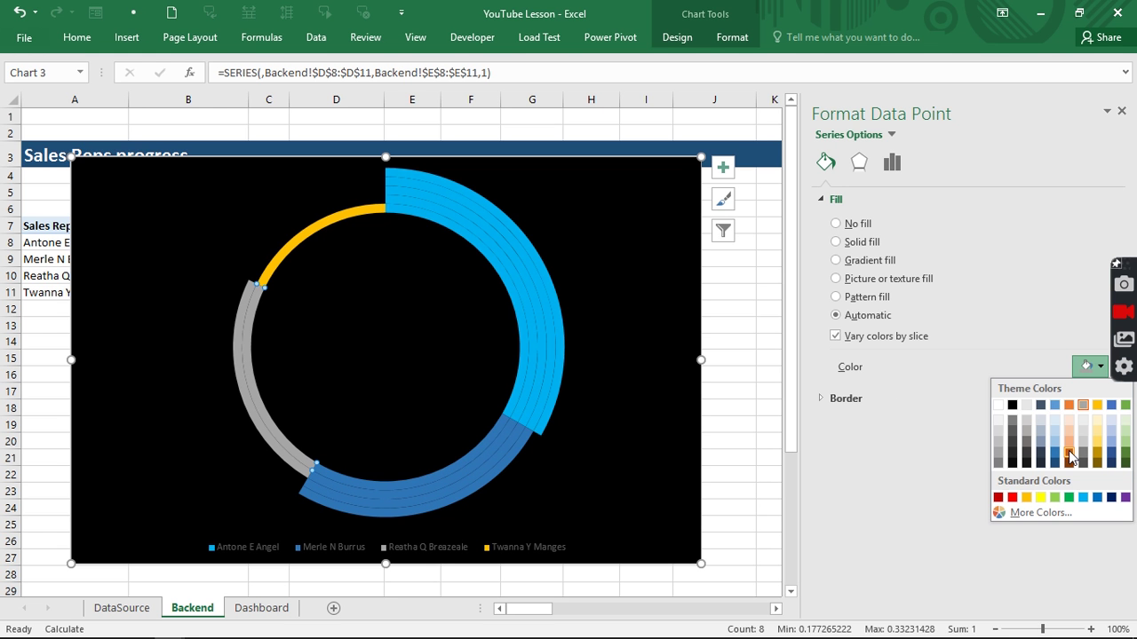
{"action": "left_click", "coordinate": [1069, 405]}
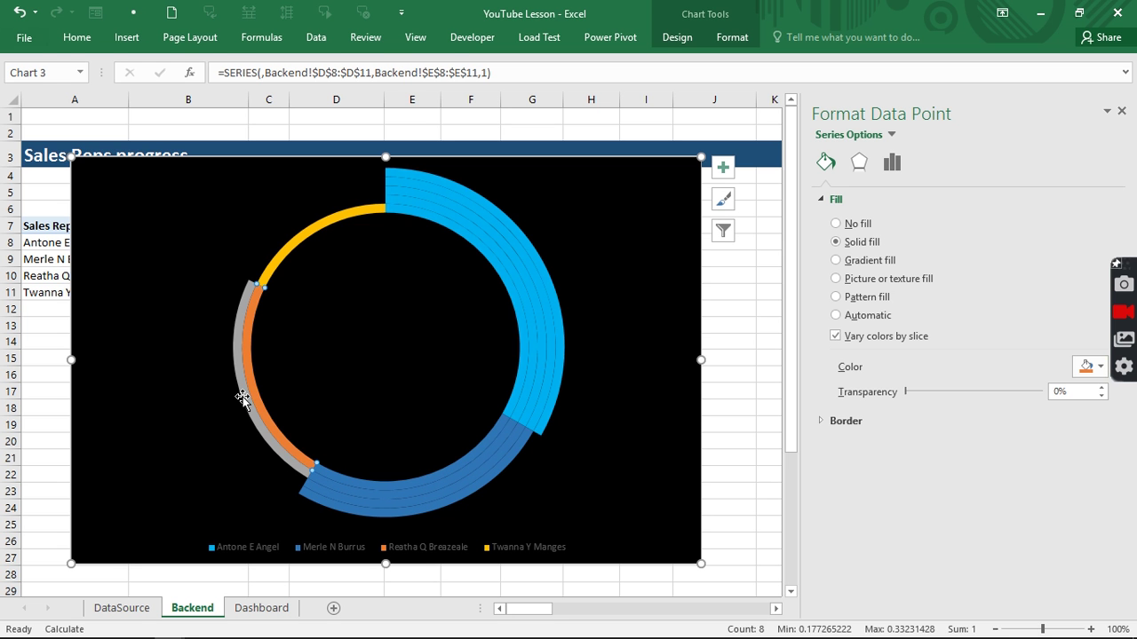
{"action": "left_click", "coordinate": [242, 398]}
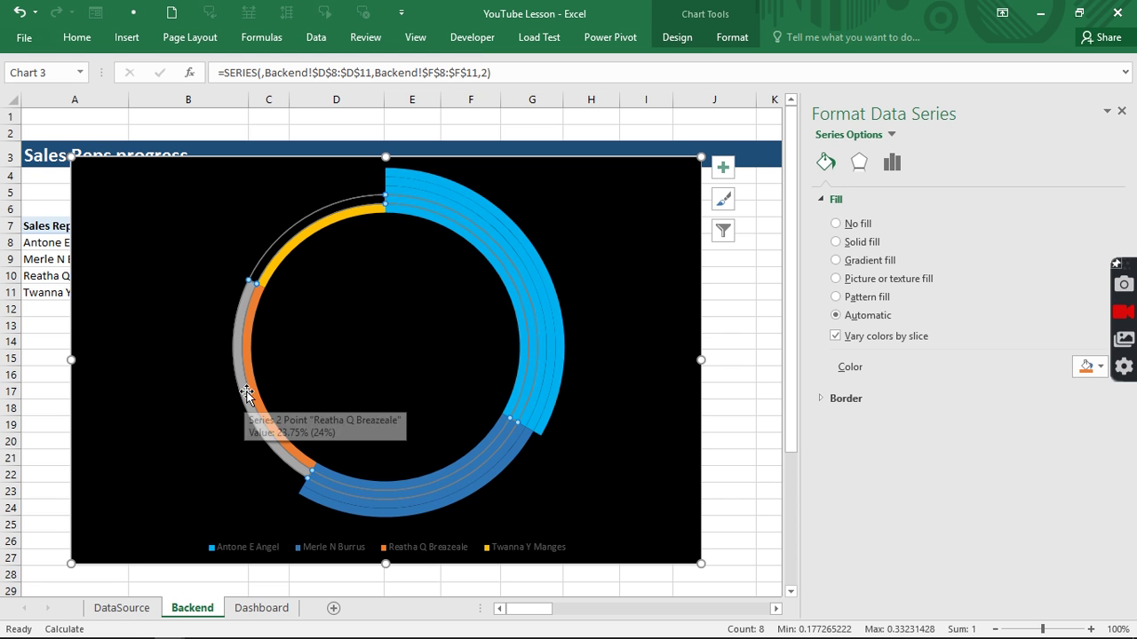
{"action": "left_click", "coordinate": [248, 396]}
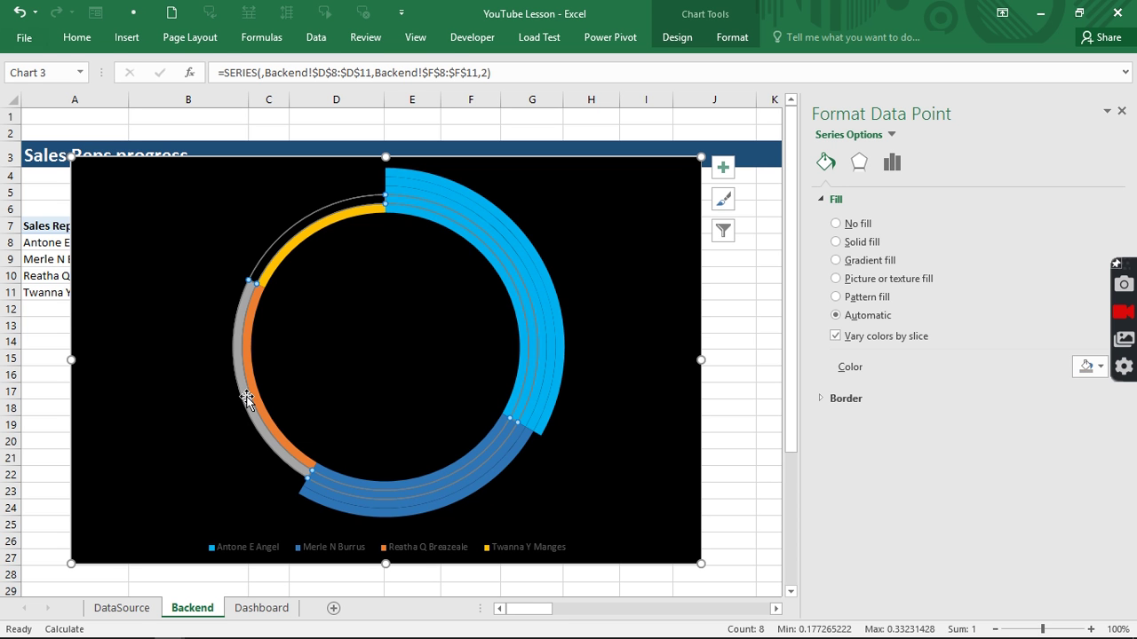
{"action": "left_click", "coordinate": [1100, 366]}
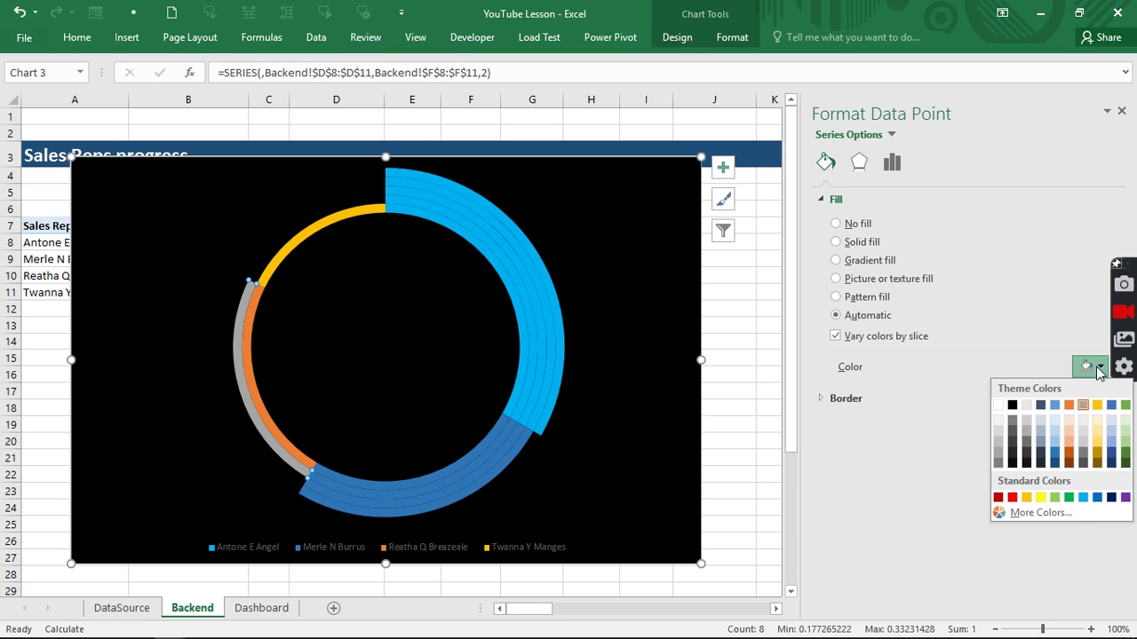
{"action": "left_click", "coordinate": [1069, 406]}
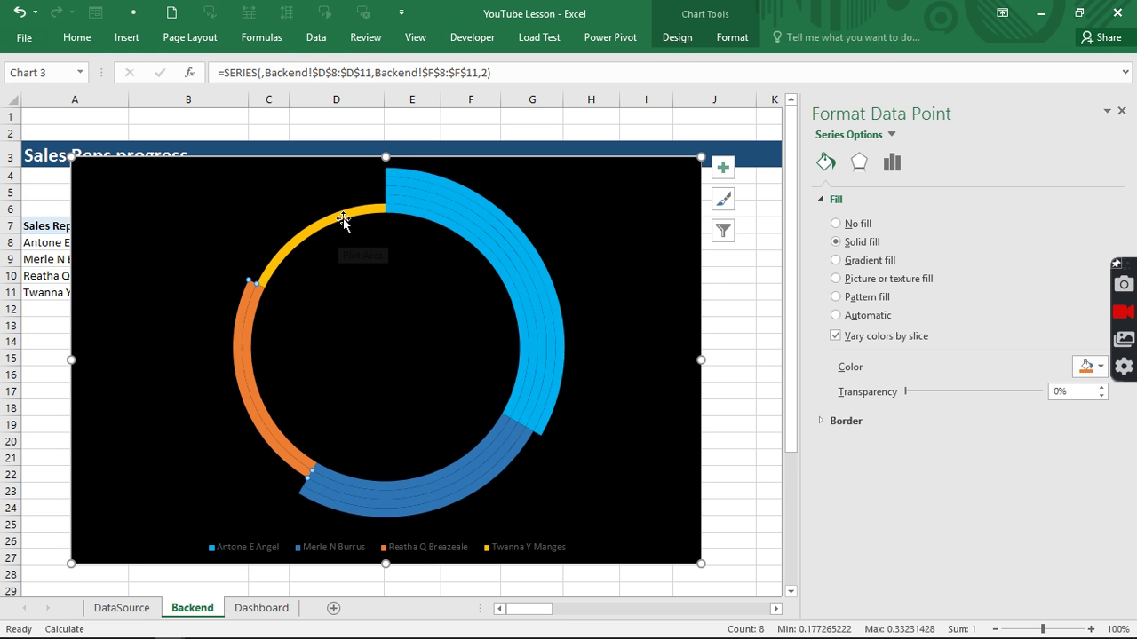
Fill the yellow slice in the innermost ring with the standard red.
{"action": "left_click", "coordinate": [345, 217]}
{"action": "left_click", "coordinate": [346, 212]}
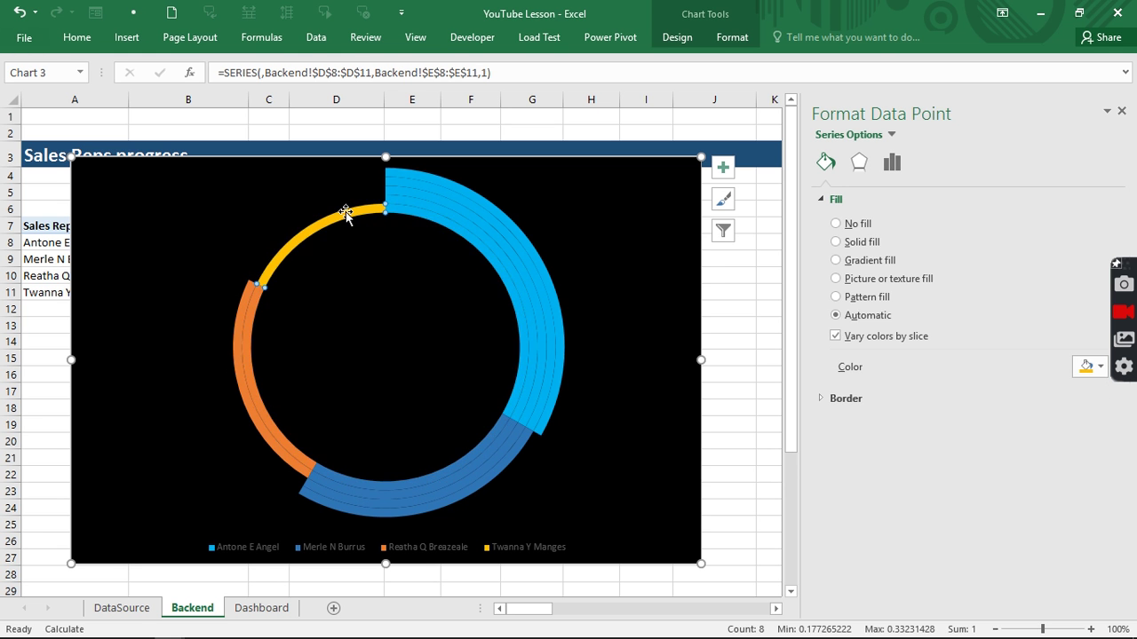
{"action": "left_click", "coordinate": [1101, 367]}
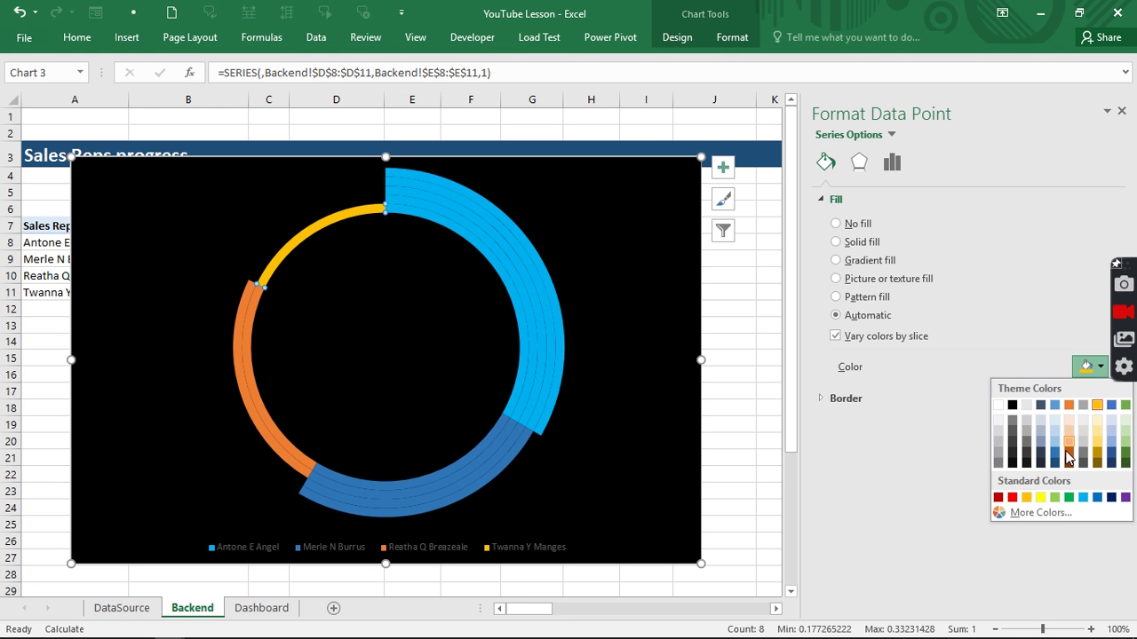
{"action": "left_click", "coordinate": [998, 497]}
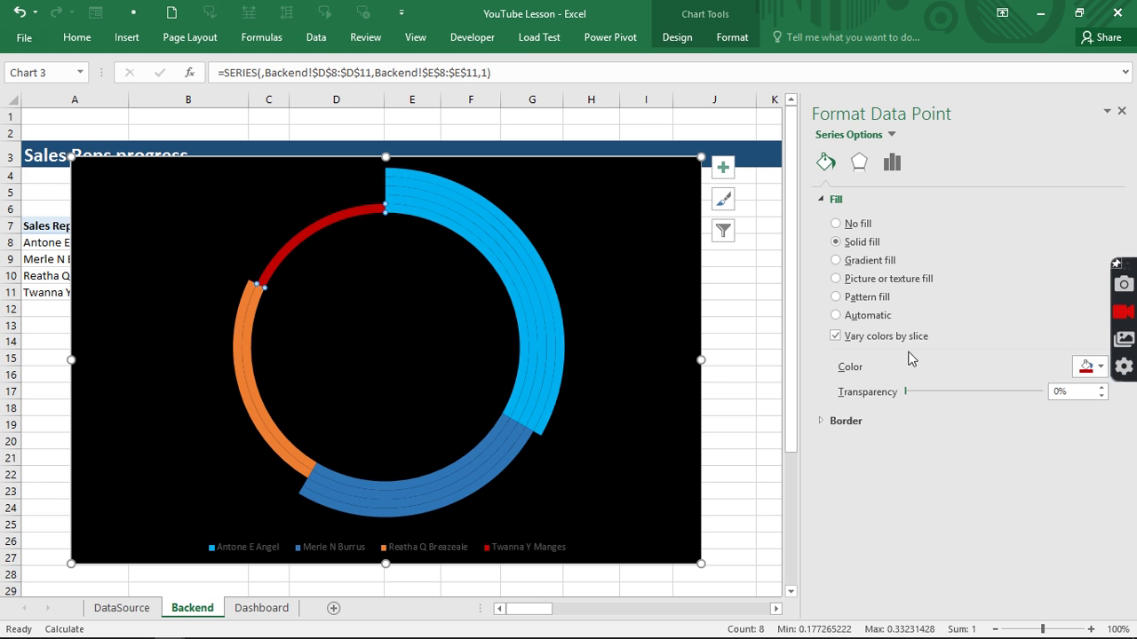
{"action": "left_click", "coordinate": [1095, 367]}
{"action": "left_click", "coordinate": [1014, 496]}
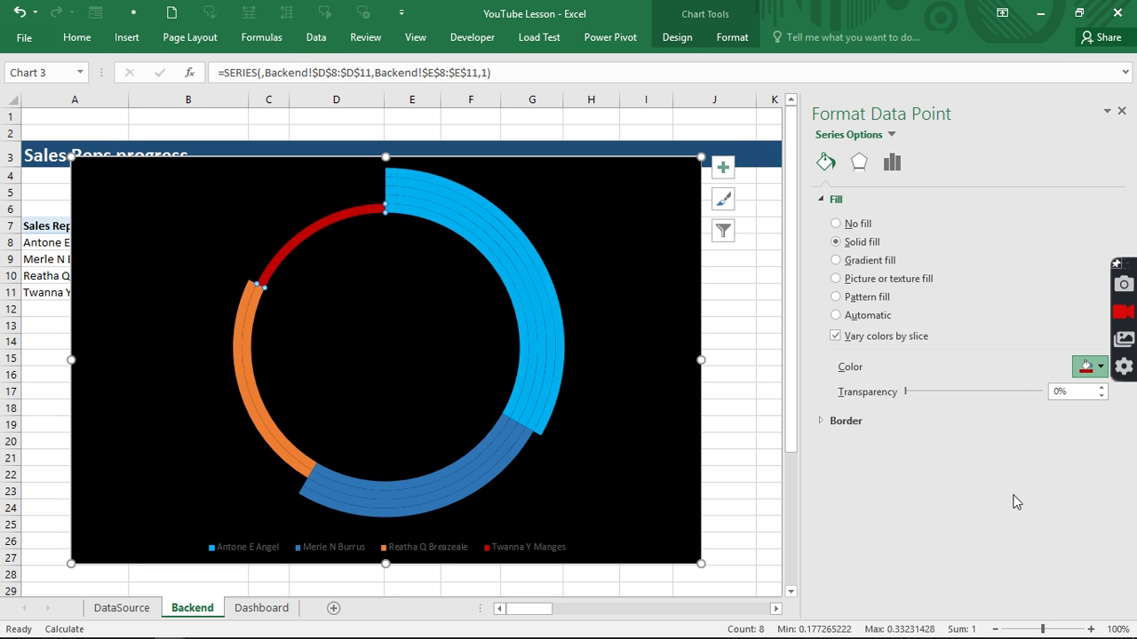
Position the chart legend on the right side of the chart.
{"action": "left_click", "coordinate": [542, 553]}
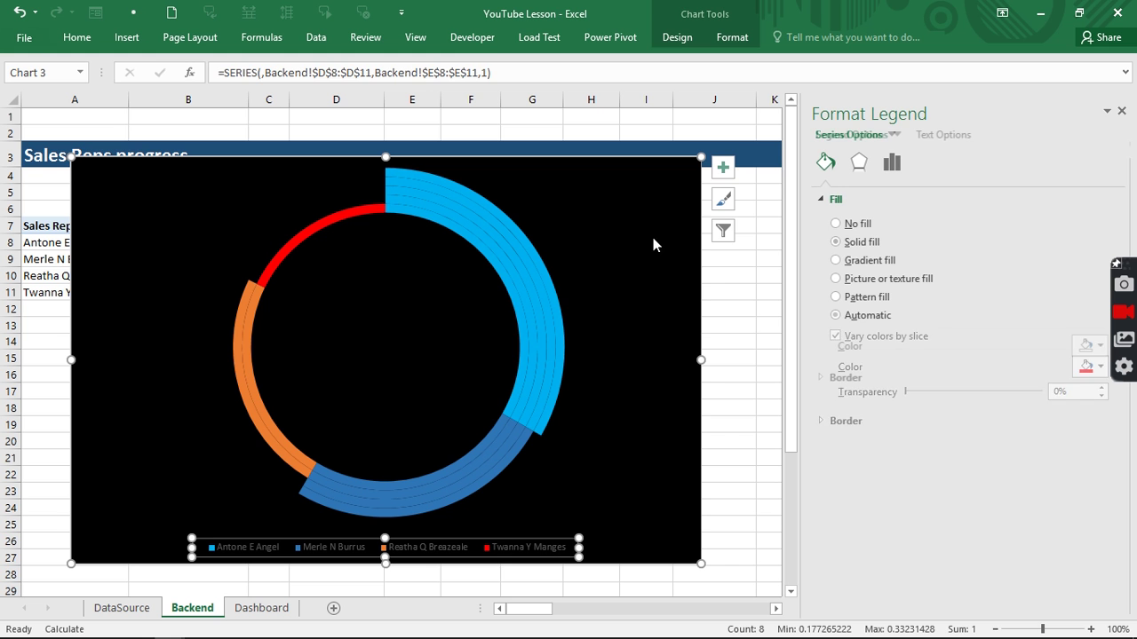
{"action": "left_click", "coordinate": [725, 170]}
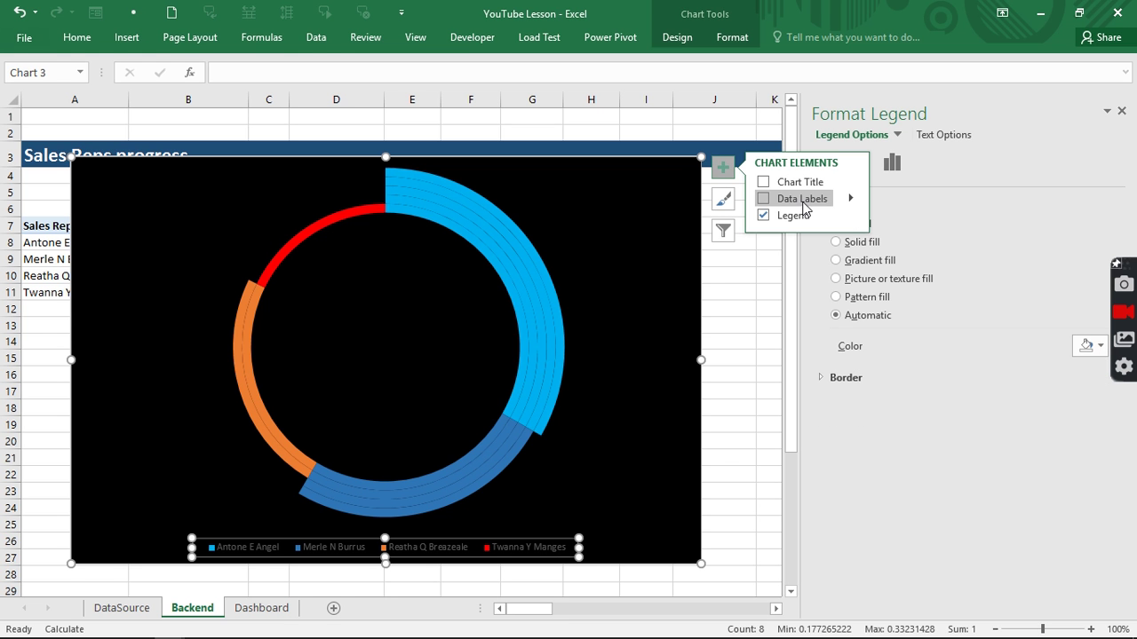
{"action": "left_click", "coordinate": [850, 215]}
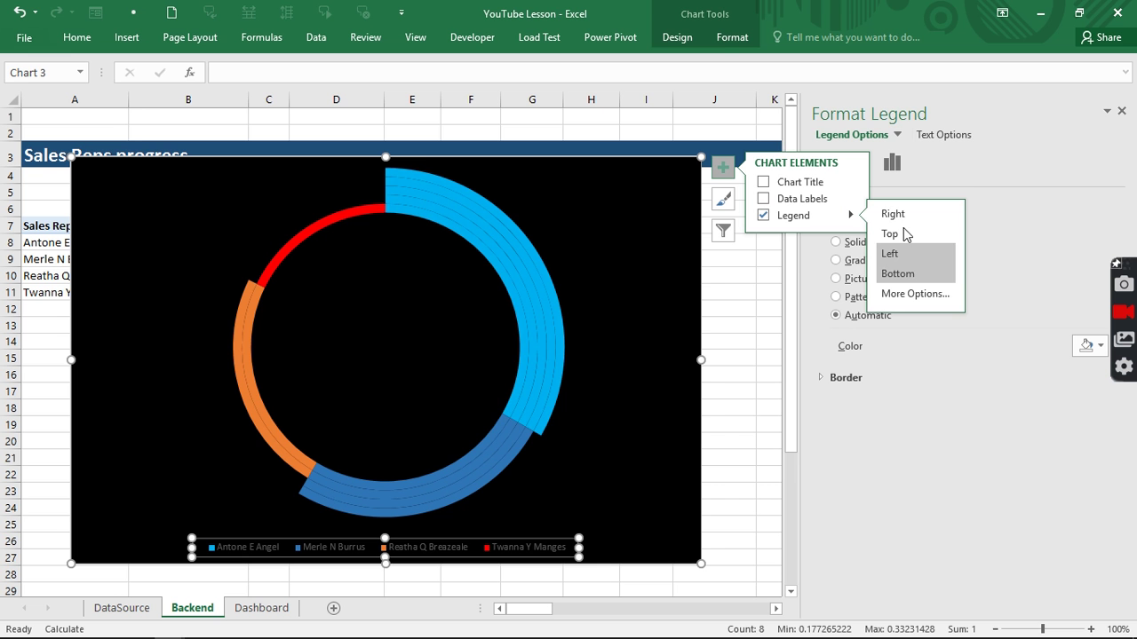
{"action": "left_click", "coordinate": [892, 215]}
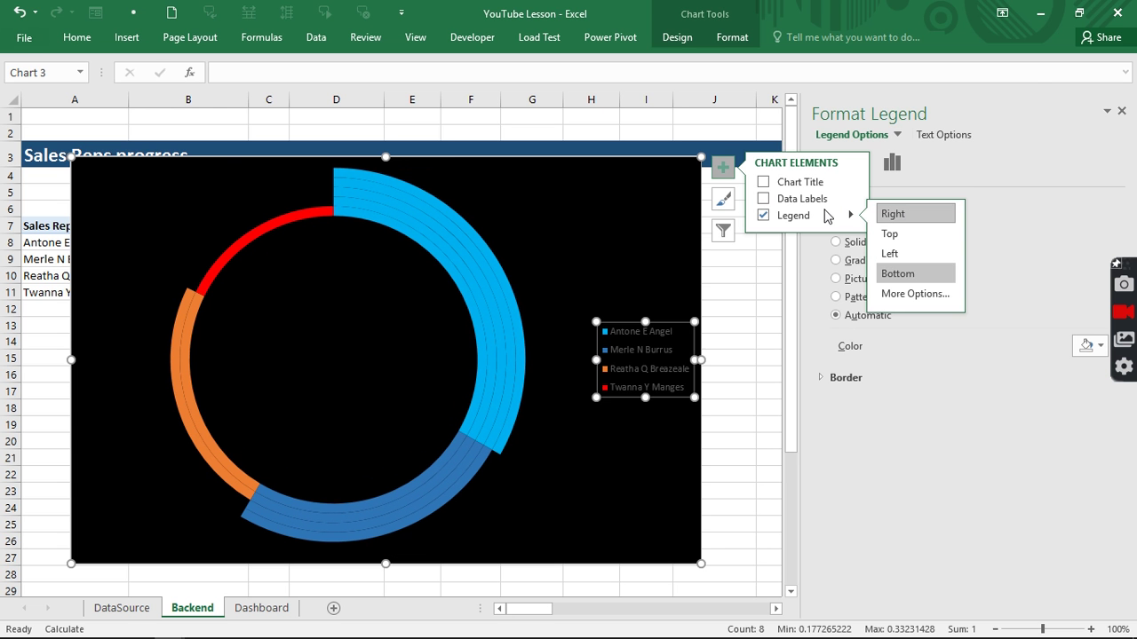
Make the legend text bold and white.
{"action": "left_click", "coordinate": [69, 42]}
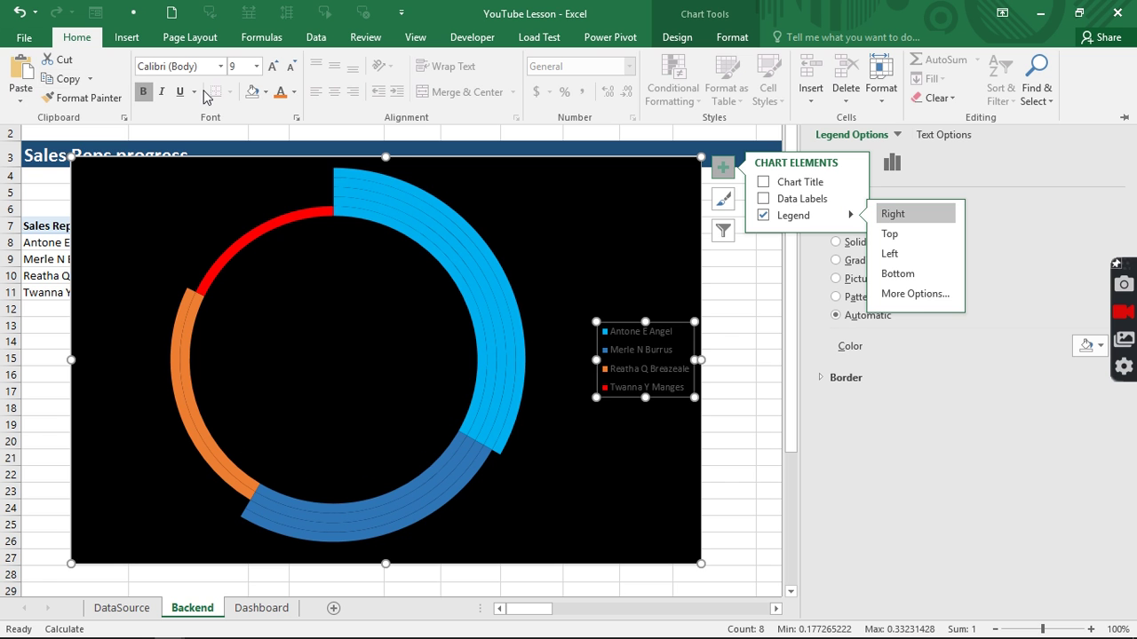
{"action": "left_click", "coordinate": [293, 93]}
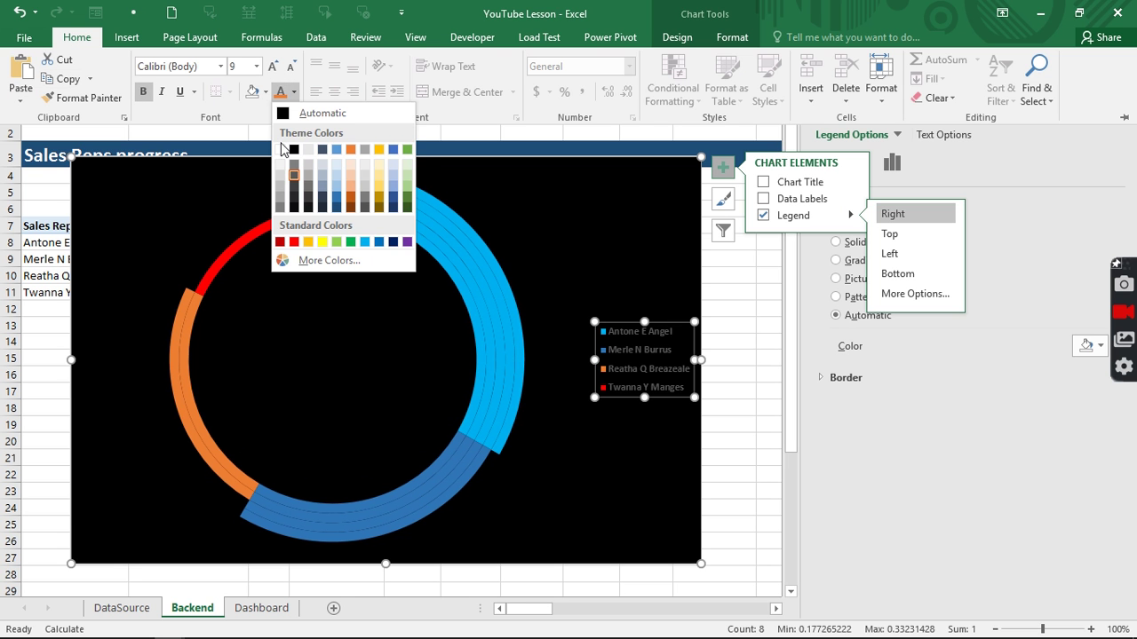
{"action": "left_click", "coordinate": [283, 149]}
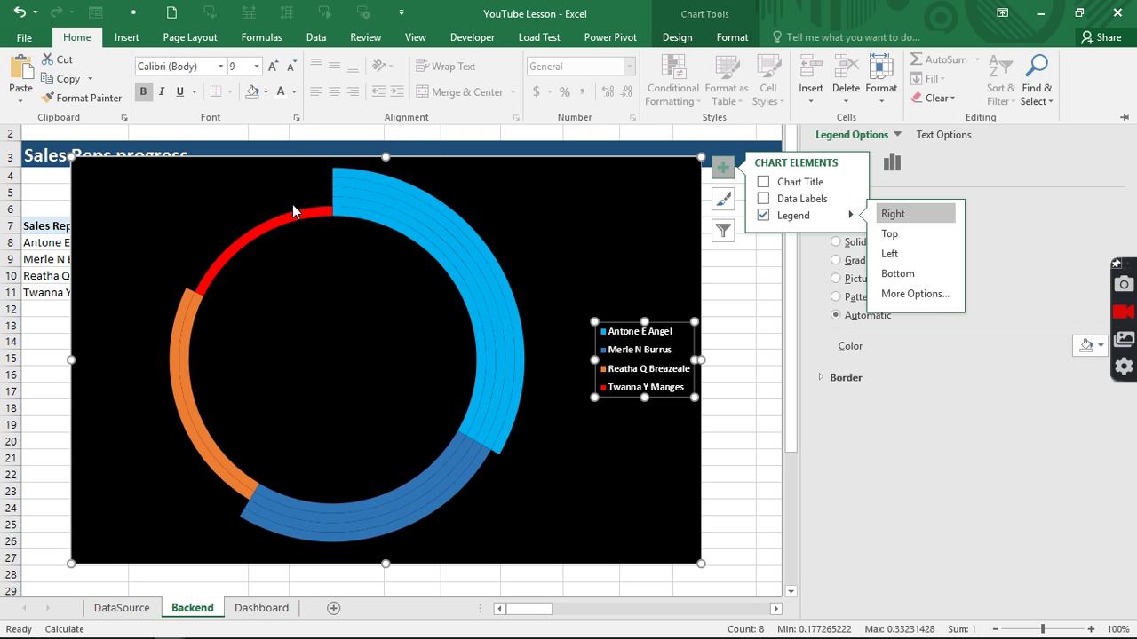
{"action": "left_click", "coordinate": [421, 194]}
{"action": "left_click", "coordinate": [421, 194]}
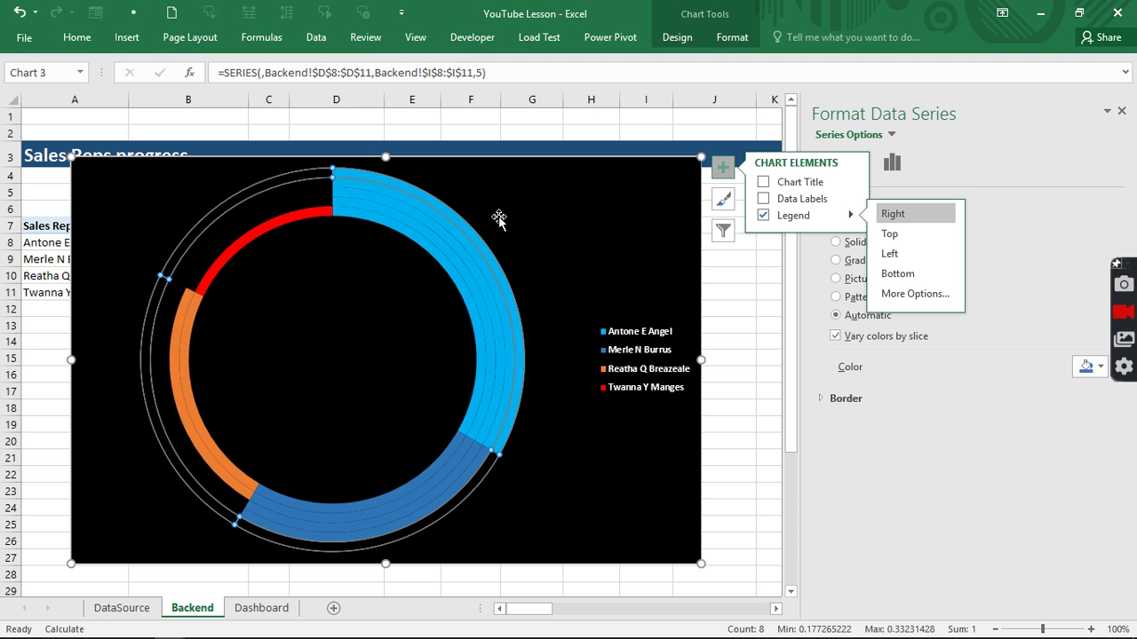
{"action": "left_click", "coordinate": [453, 213]}
{"action": "left_click", "coordinate": [453, 213]}
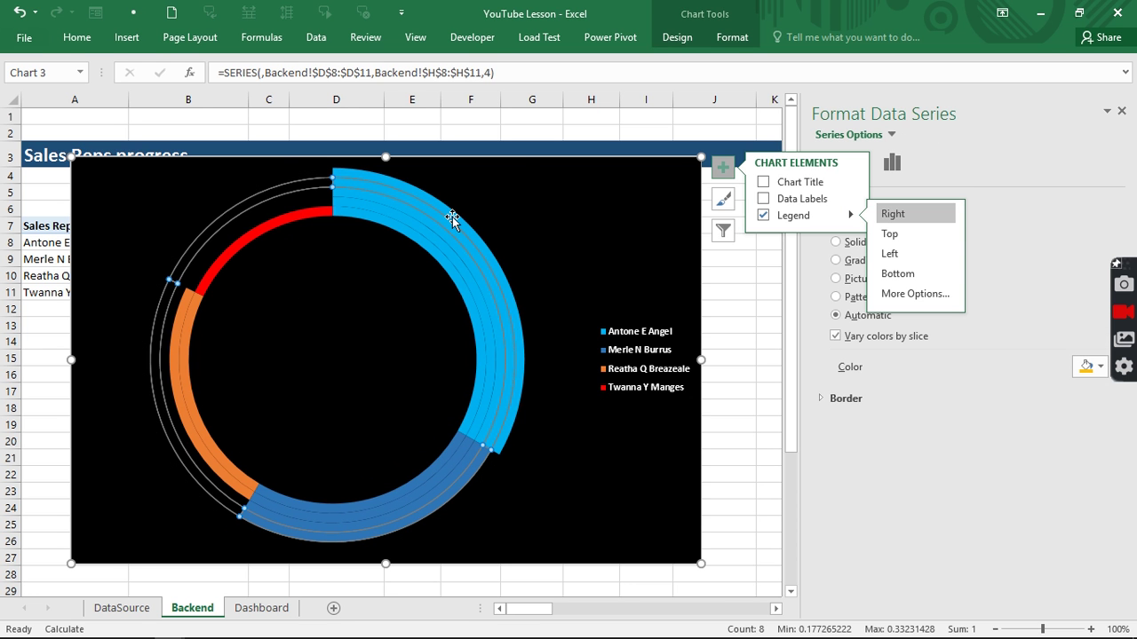
{"action": "left_click", "coordinate": [453, 217]}
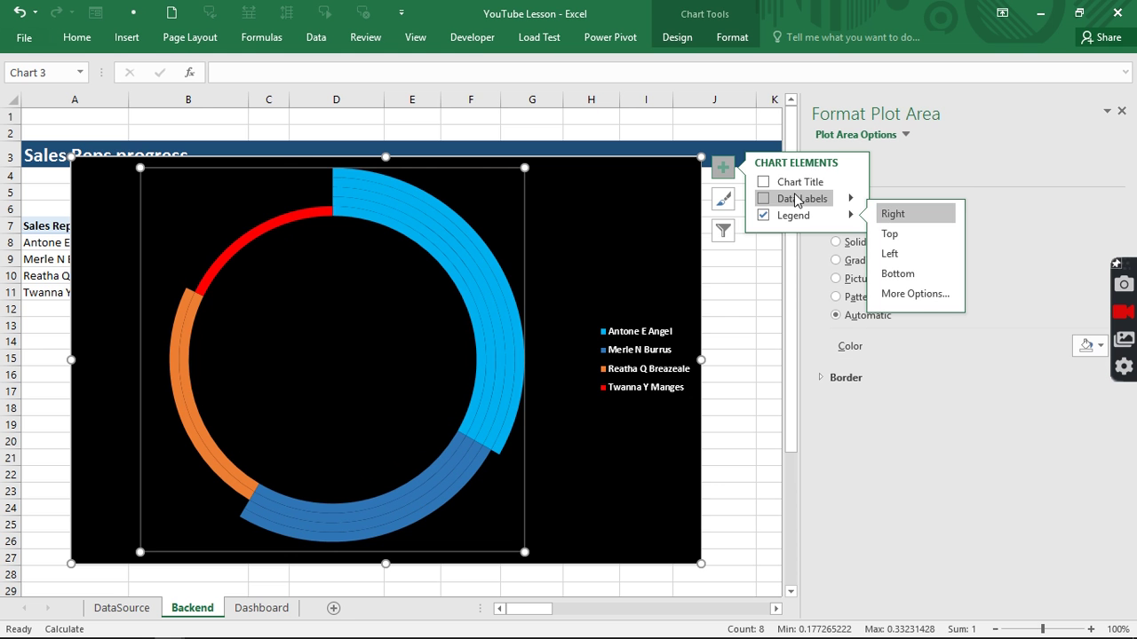
{"action": "left_click", "coordinate": [763, 201]}
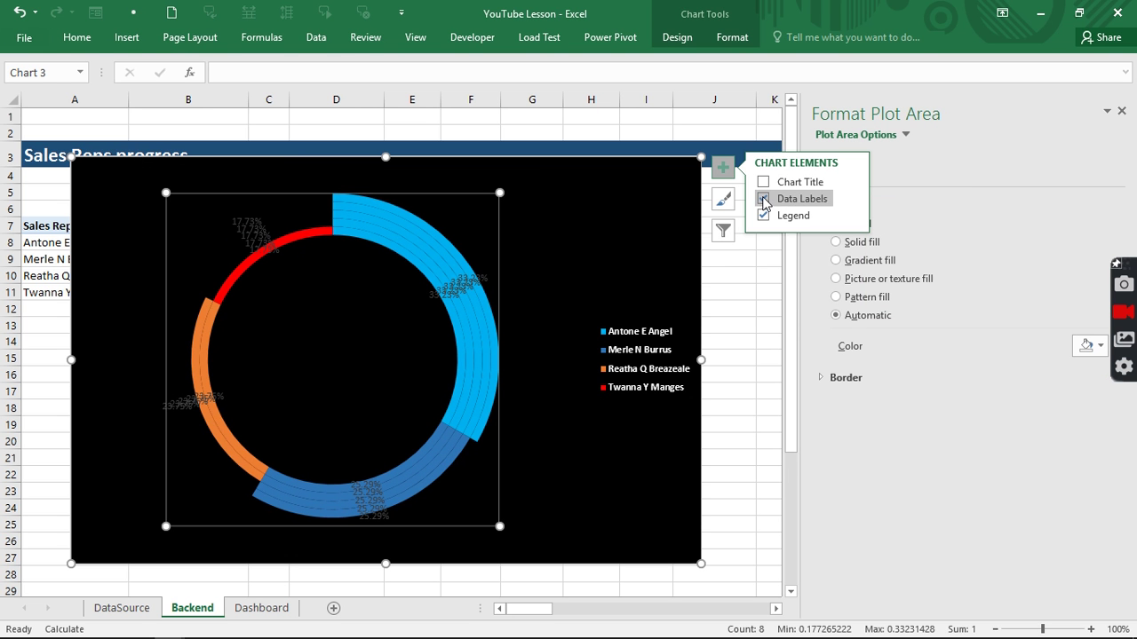
{"action": "left_click", "coordinate": [763, 200]}
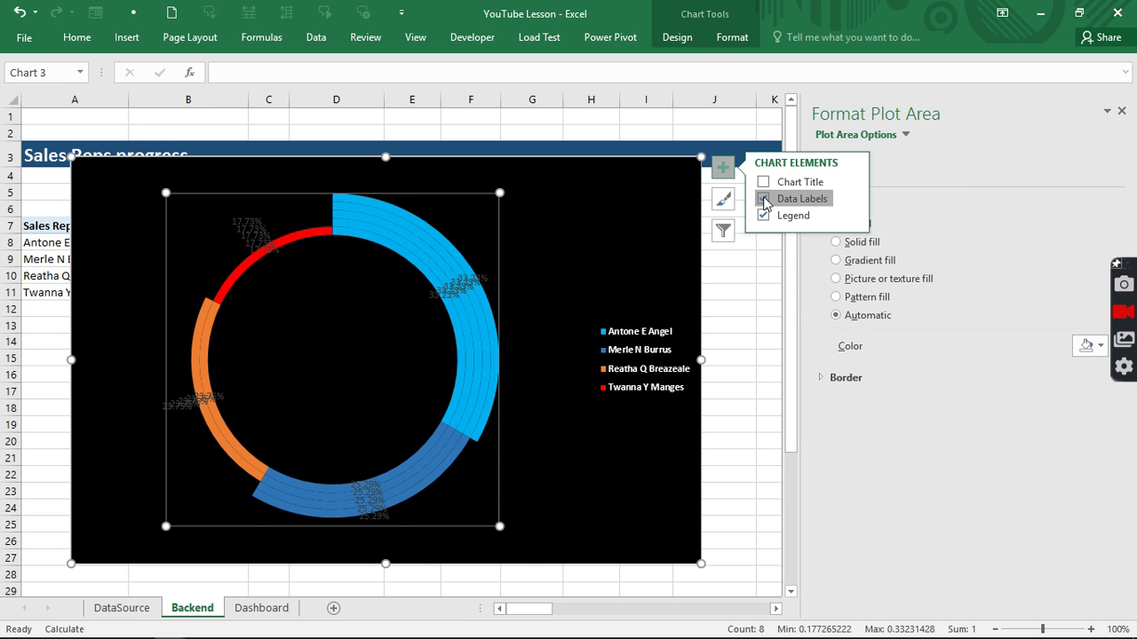
Add a data label to the outermost light blue slice only and move it just outside the ring, up and to the right.
{"action": "left_click", "coordinate": [472, 233]}
{"action": "left_click", "coordinate": [471, 232]}
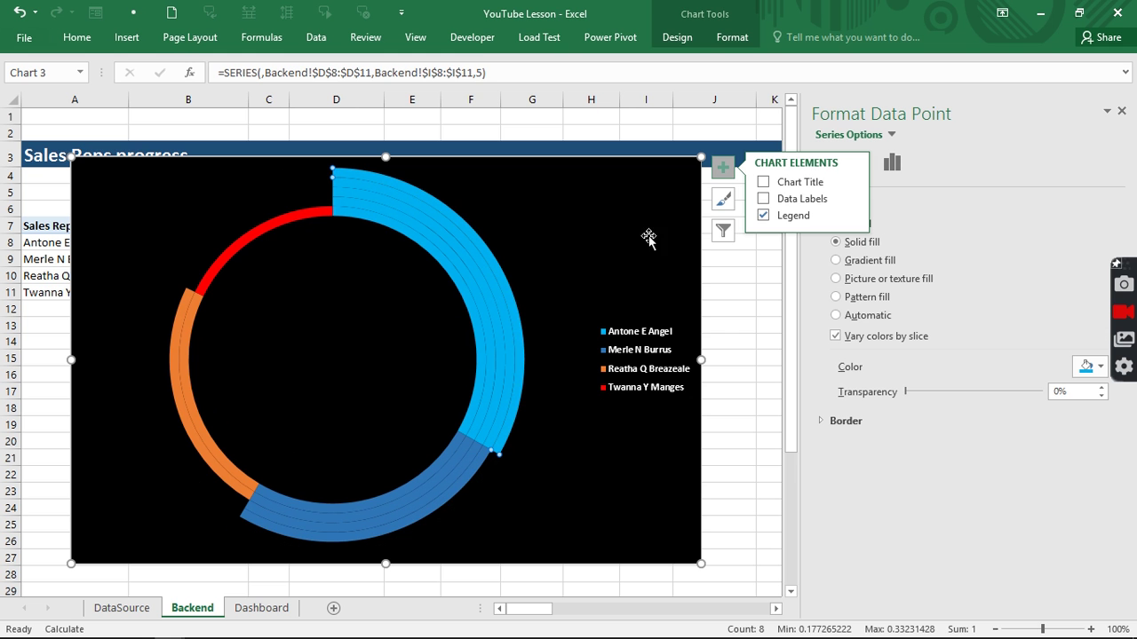
{"action": "left_click", "coordinate": [851, 198]}
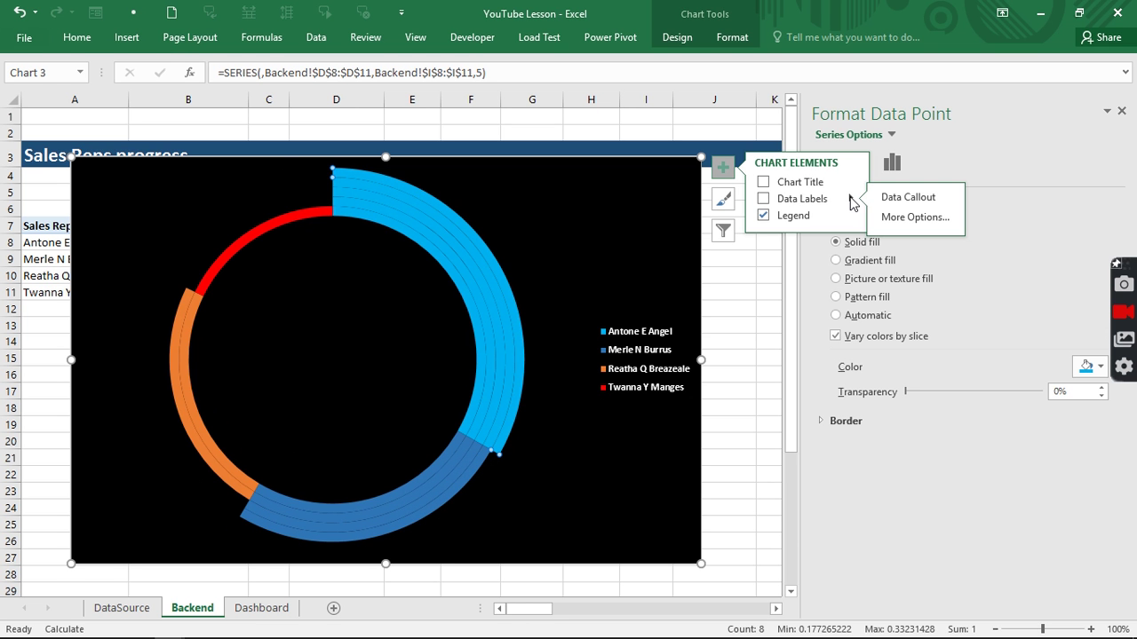
{"action": "left_click", "coordinate": [764, 199]}
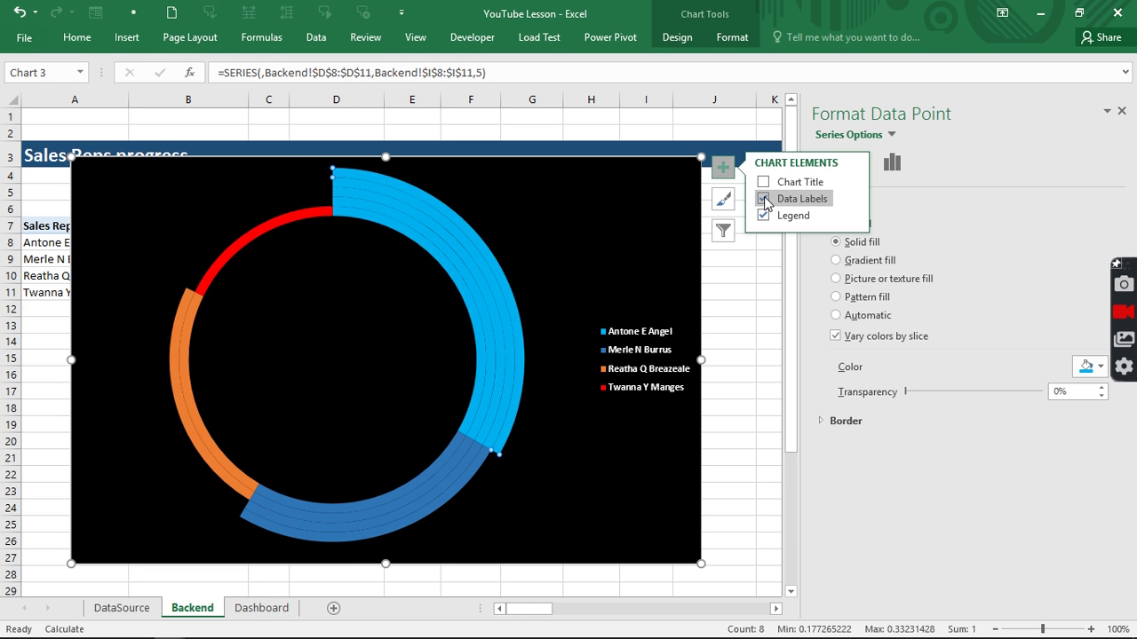
{"action": "left_click", "coordinate": [472, 275]}
{"action": "left_click_drag", "start_coordinate": [475, 272], "coordinate": [503, 250]}
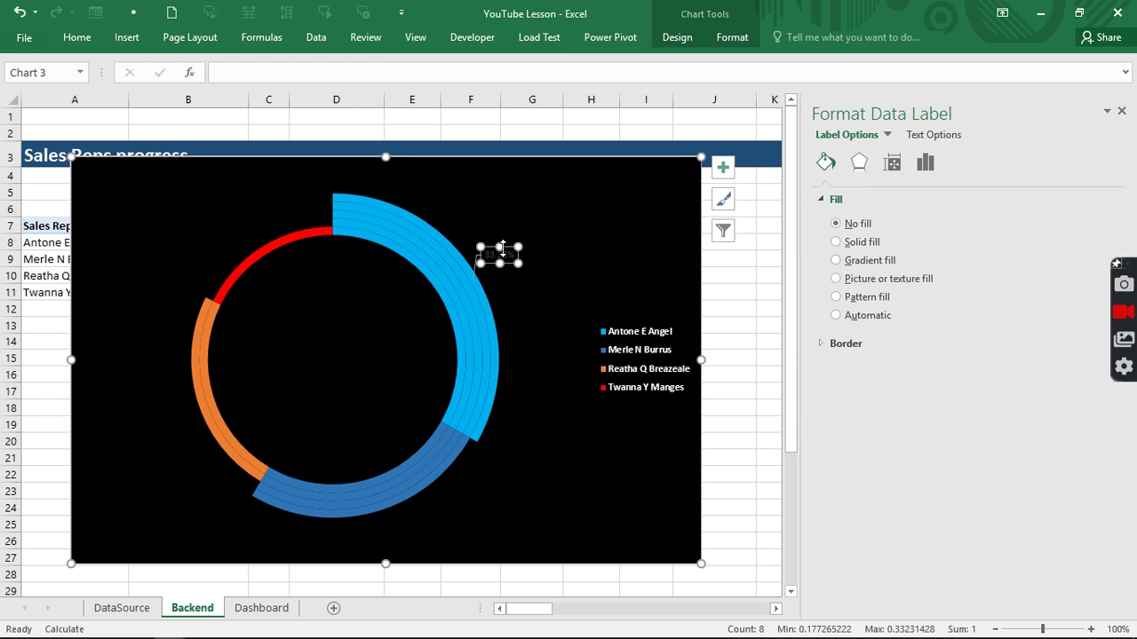
Give the light blue slice's data label a solid white border.
{"action": "left_click", "coordinate": [827, 201]}
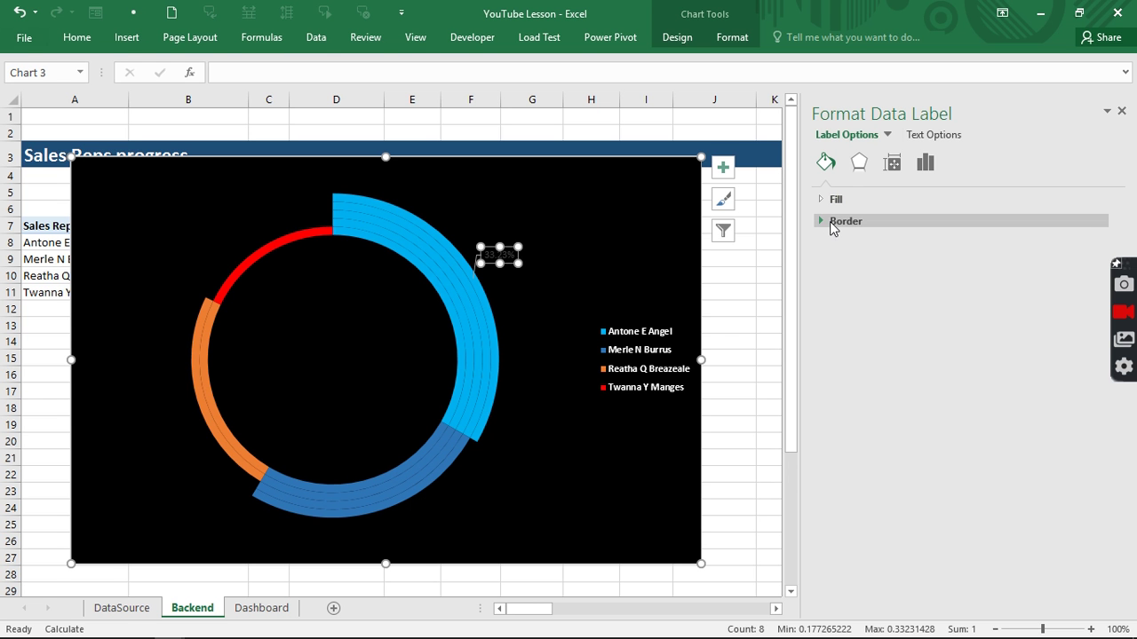
{"action": "left_click", "coordinate": [831, 224]}
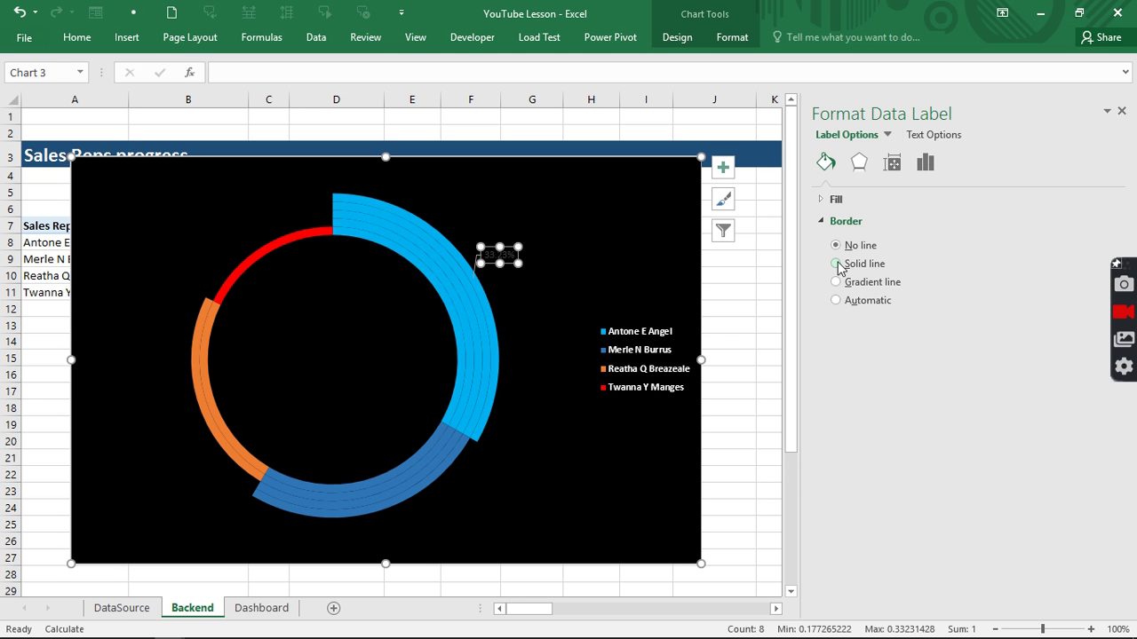
{"action": "left_click", "coordinate": [836, 265]}
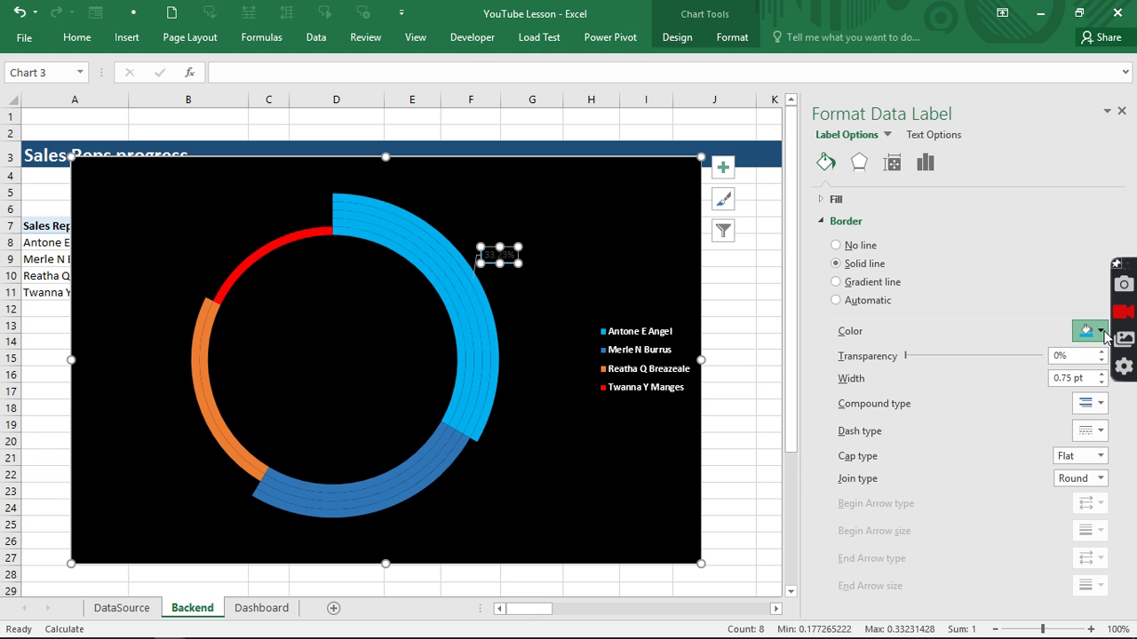
{"action": "left_click", "coordinate": [1102, 331]}
{"action": "left_click", "coordinate": [1001, 370]}
Add a data label to the red slice, placed just outside the ring at its upper left, with a solid line border.
{"action": "left_click", "coordinate": [274, 249]}
{"action": "left_click", "coordinate": [274, 242]}
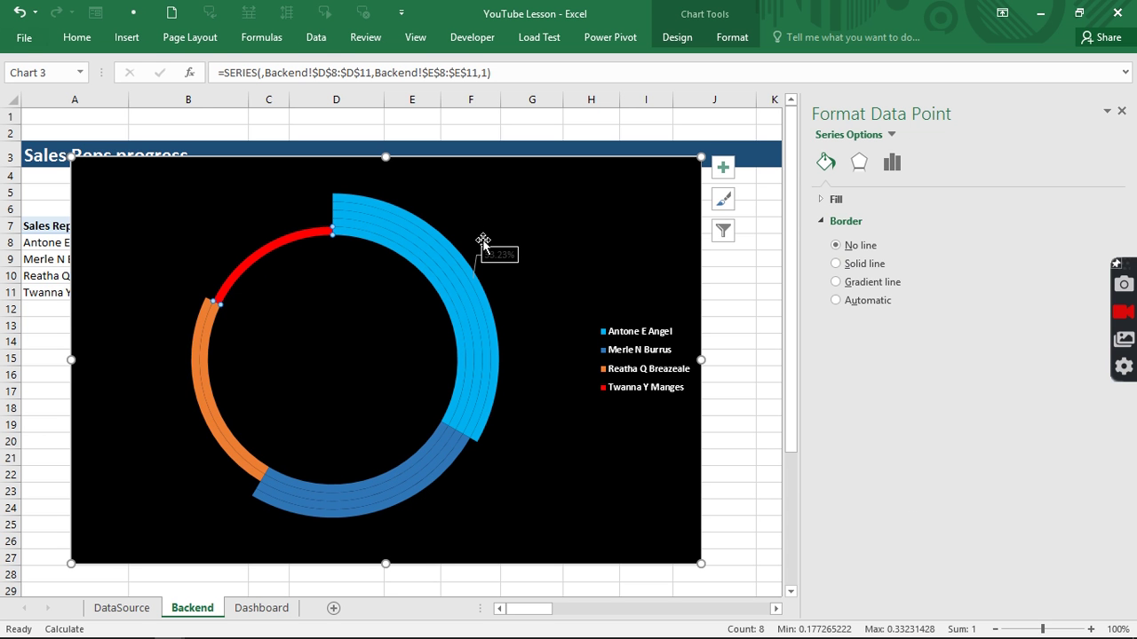
{"action": "left_click", "coordinate": [723, 170]}
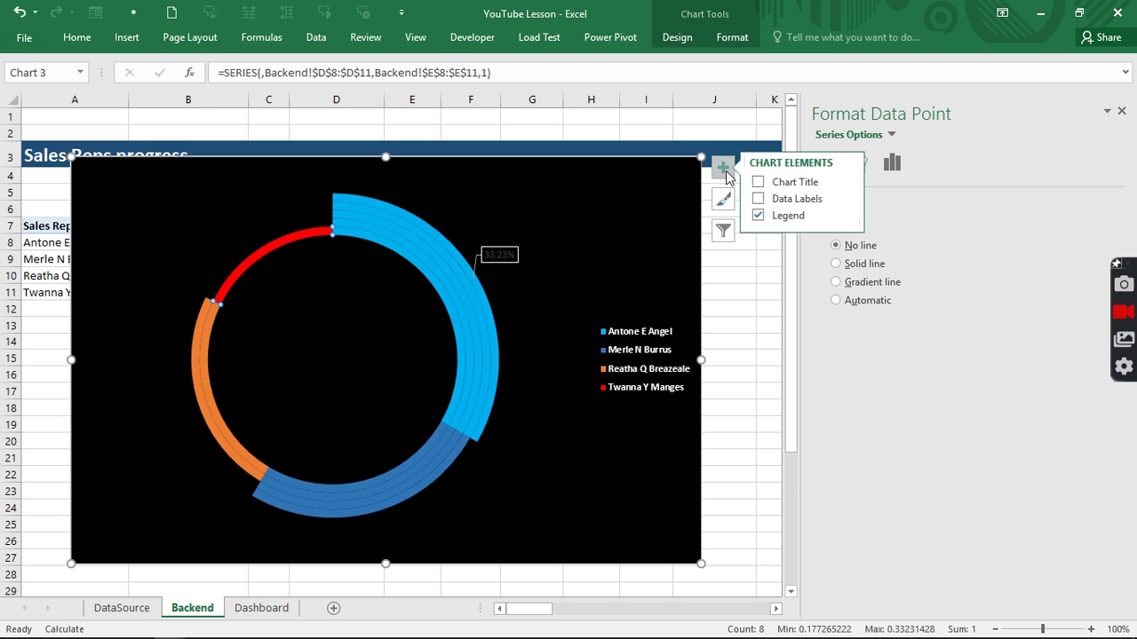
{"action": "left_click", "coordinate": [764, 199]}
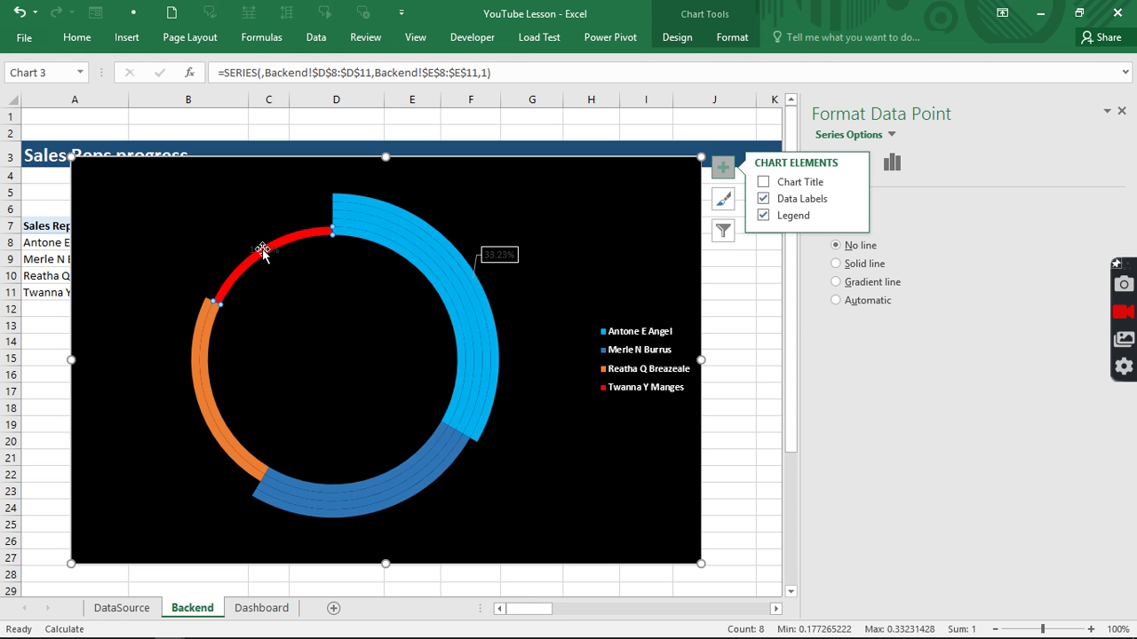
{"action": "left_click", "coordinate": [262, 249]}
{"action": "left_click_drag", "start_coordinate": [262, 247], "coordinate": [237, 220]}
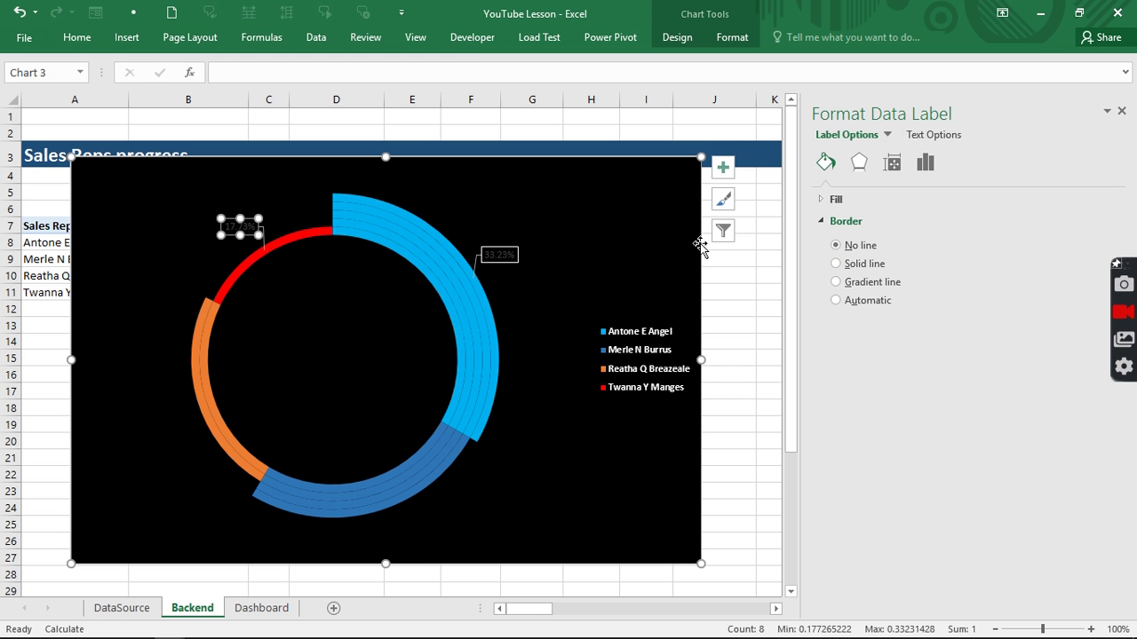
{"action": "left_click", "coordinate": [837, 264]}
Add a data label to the orange slice only, placed just outside the ring at its lower left, with a solid line border.
{"action": "left_click", "coordinate": [192, 364]}
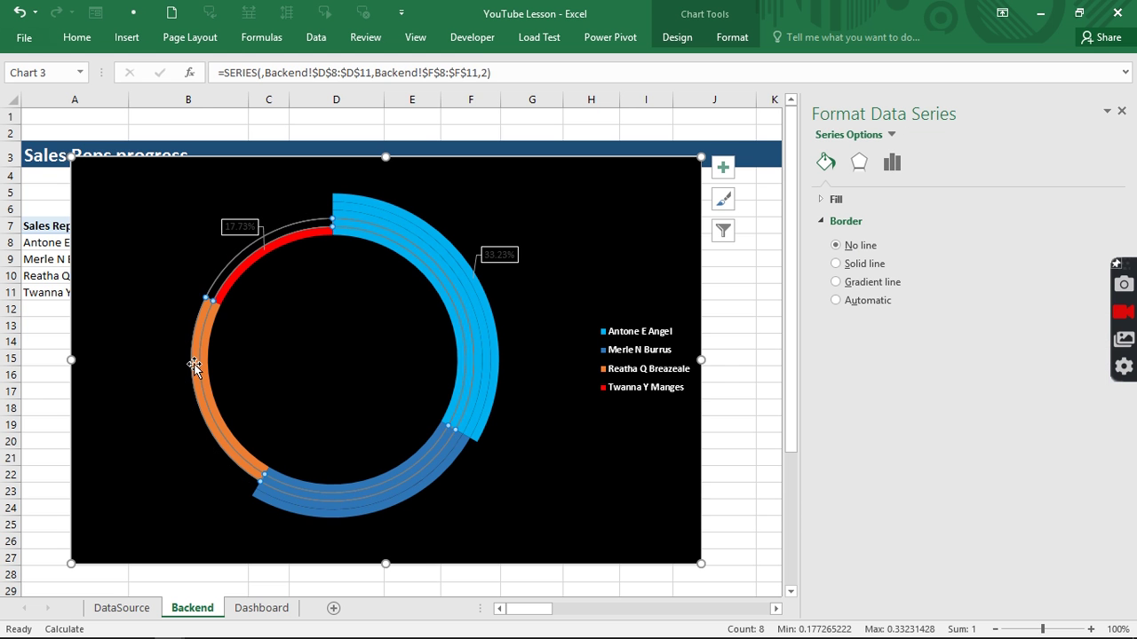
{"action": "left_click", "coordinate": [194, 364]}
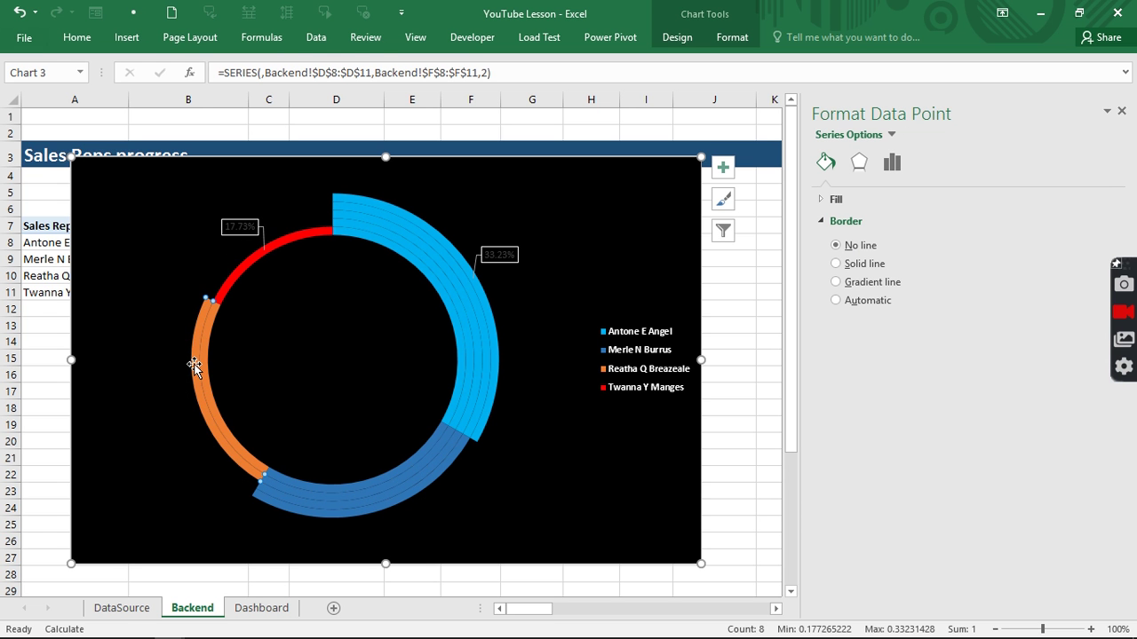
{"action": "left_click", "coordinate": [722, 167]}
{"action": "left_click", "coordinate": [765, 200]}
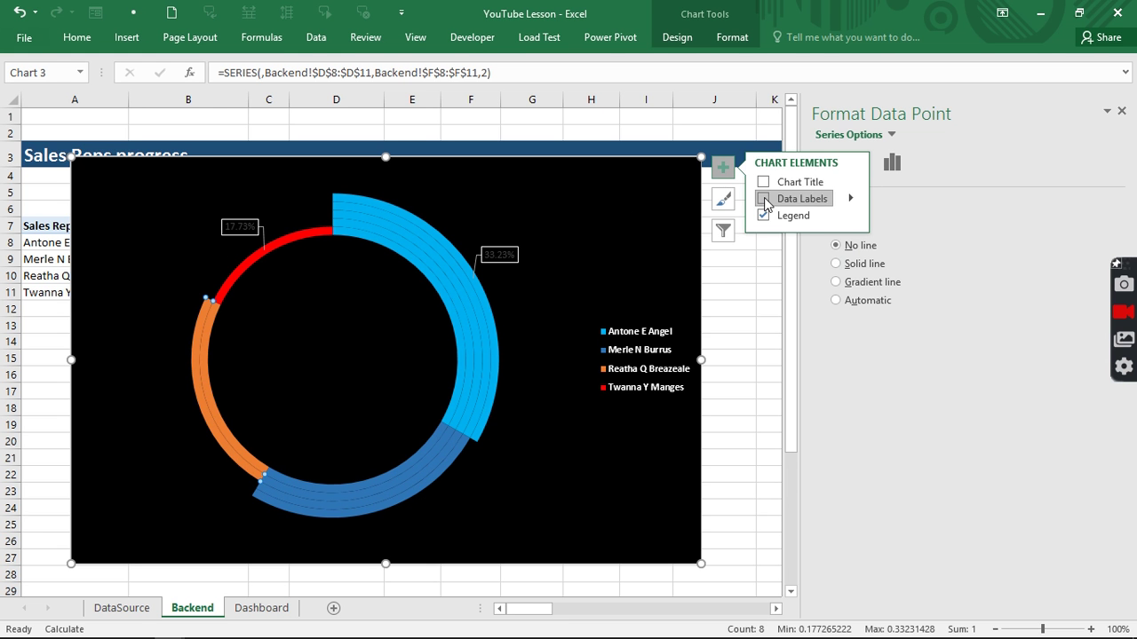
{"action": "left_click", "coordinate": [202, 396]}
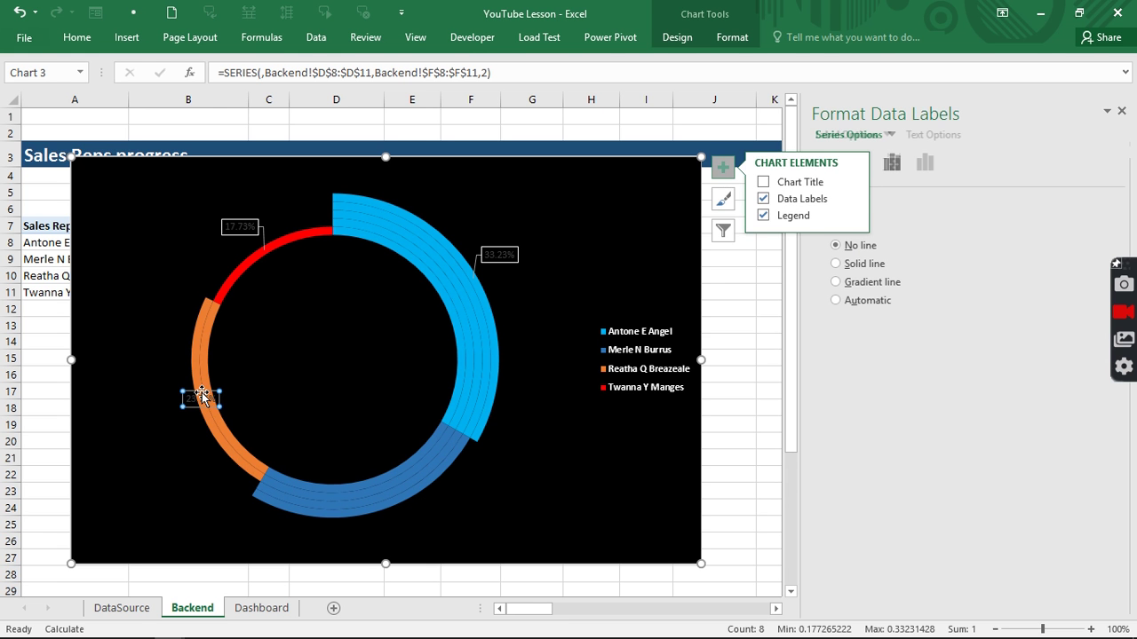
{"action": "left_click_drag", "start_coordinate": [202, 396], "coordinate": [175, 435]}
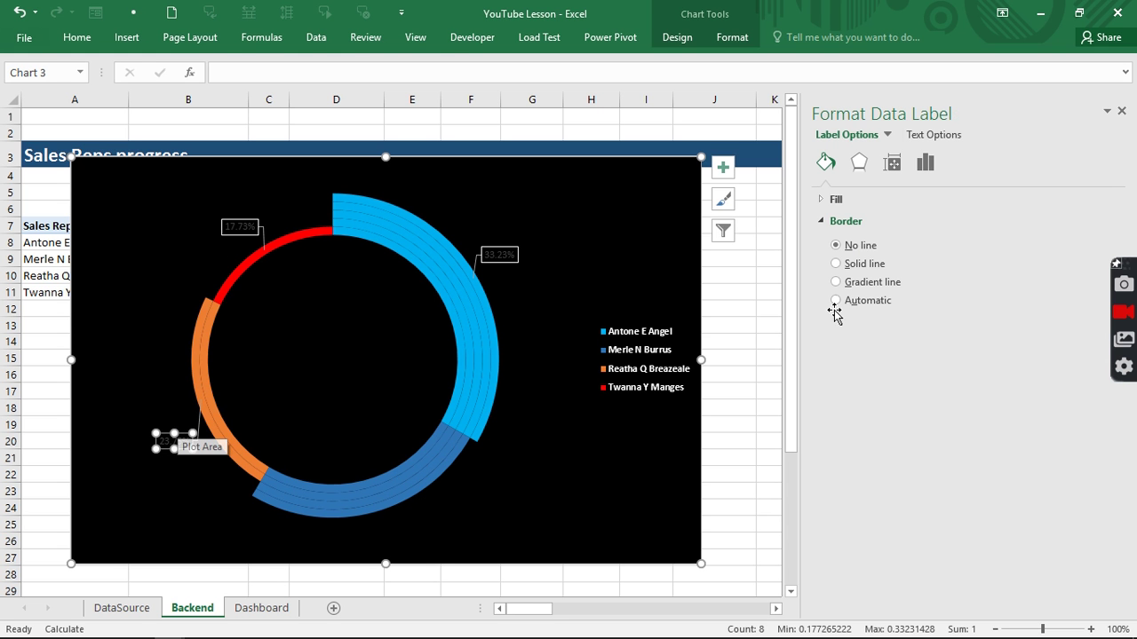
{"action": "left_click", "coordinate": [836, 265]}
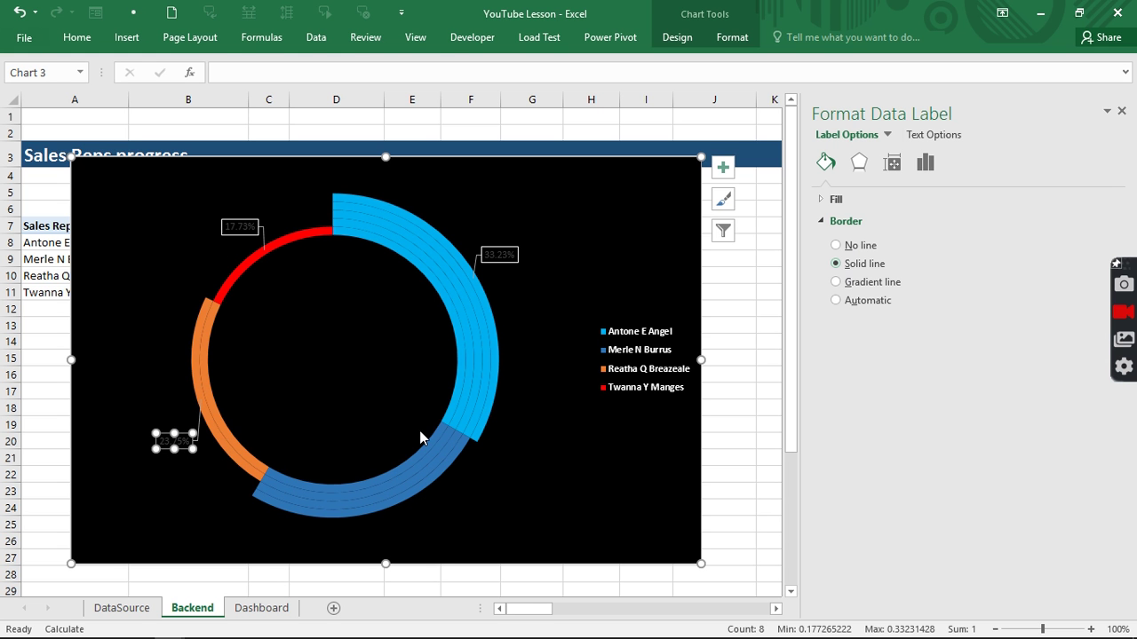
Add a data label to the dark blue slice's outermost ring, placed just below the ring, with a solid line border.
{"action": "left_click", "coordinate": [417, 491]}
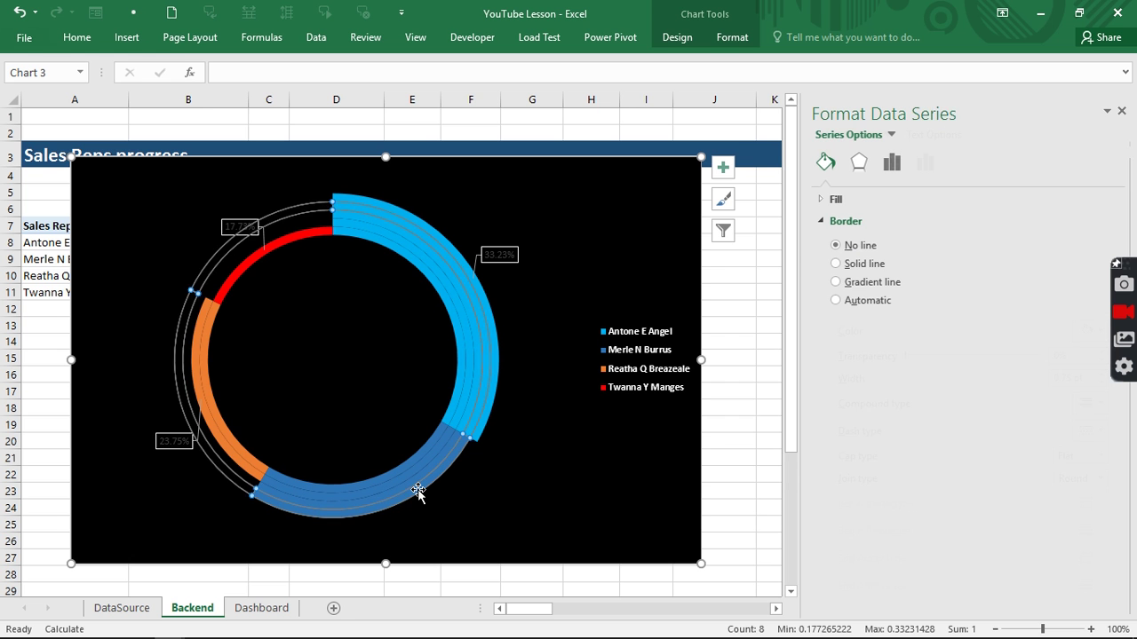
{"action": "left_click", "coordinate": [417, 491]}
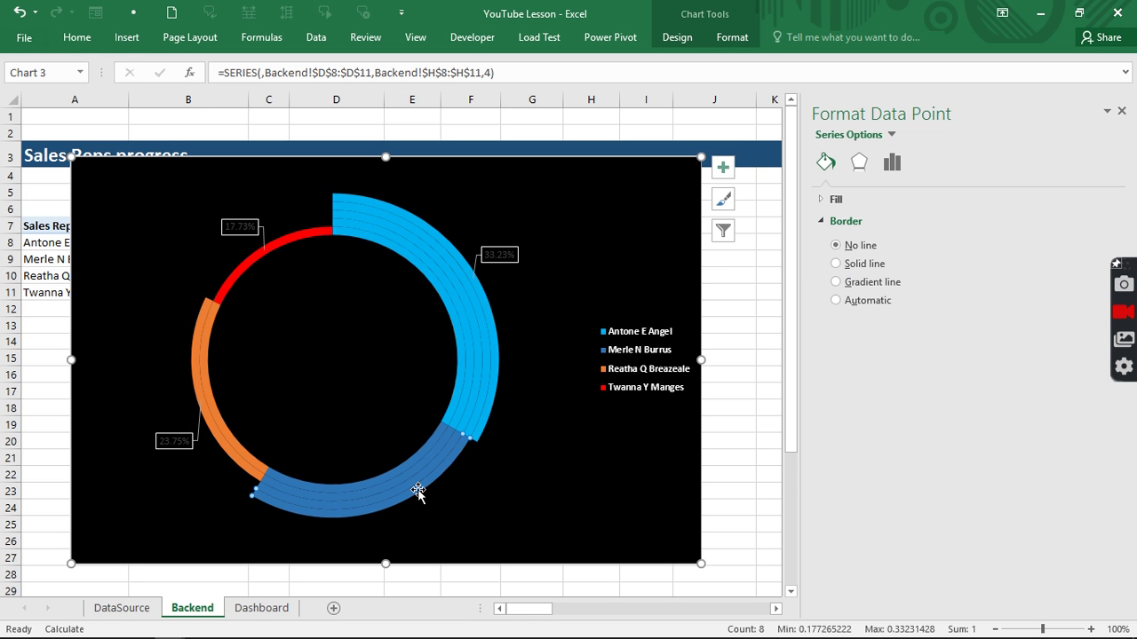
{"action": "left_click", "coordinate": [722, 167]}
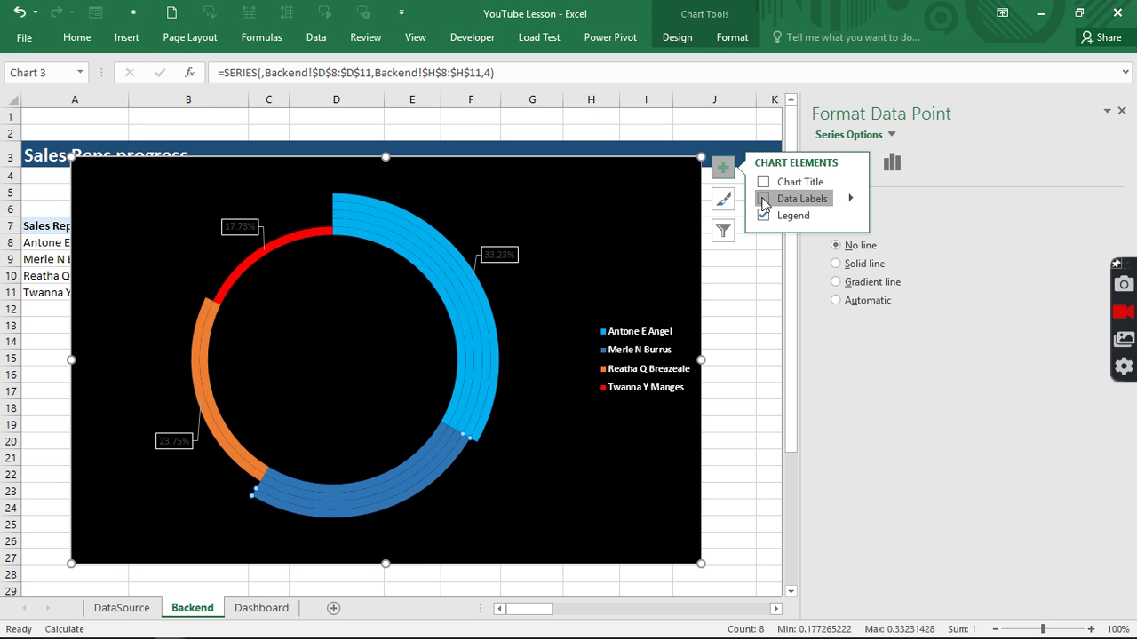
{"action": "left_click", "coordinate": [762, 199]}
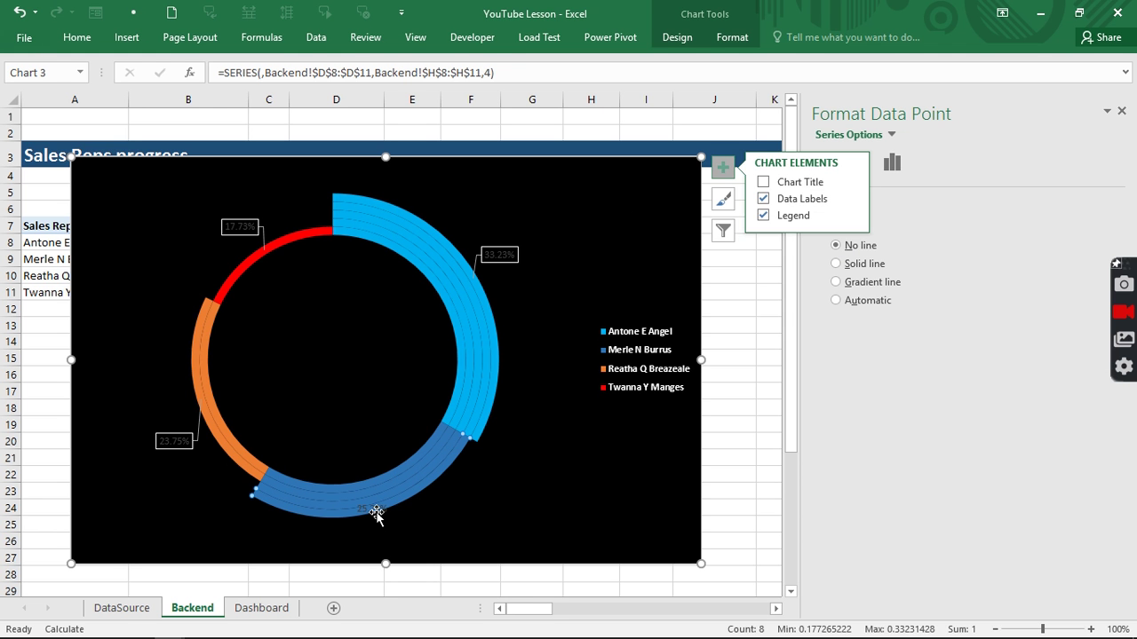
{"action": "left_click", "coordinate": [373, 510]}
{"action": "left_click_drag", "start_coordinate": [378, 504], "coordinate": [406, 520]}
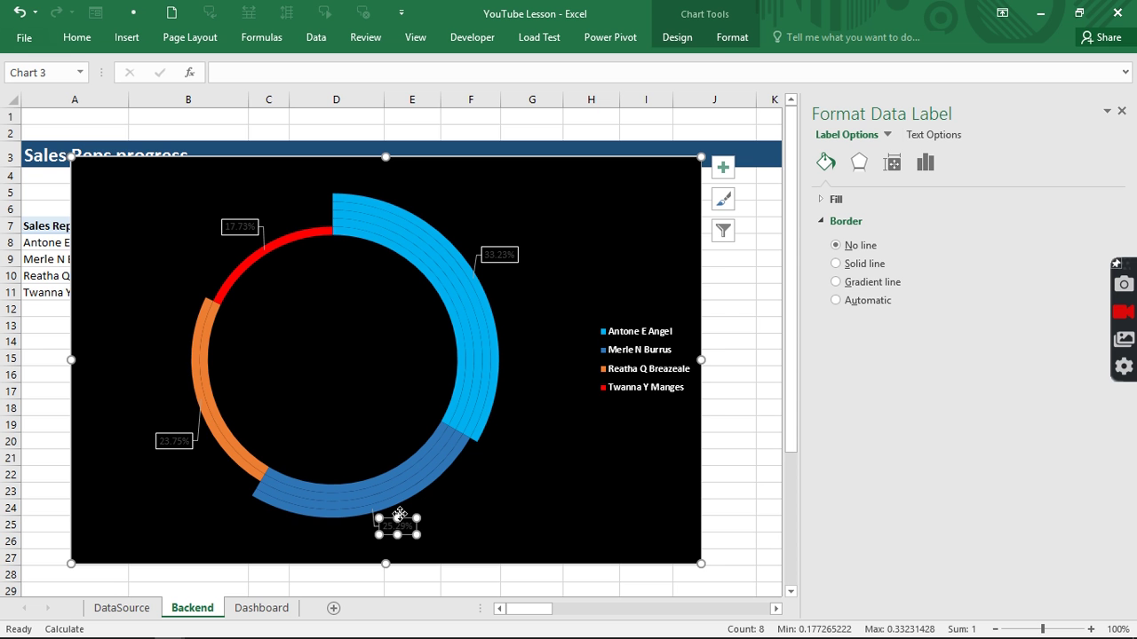
{"action": "left_click", "coordinate": [836, 264]}
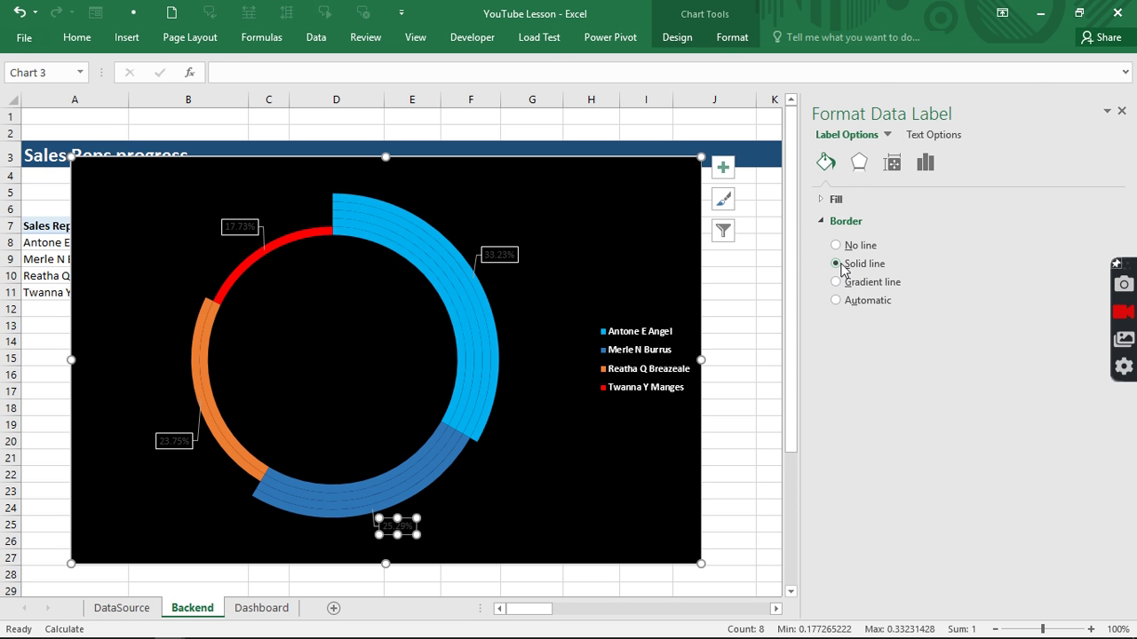
Make the data label text of the dark blue and light blue slices bold and white.
{"action": "left_click", "coordinate": [83, 40]}
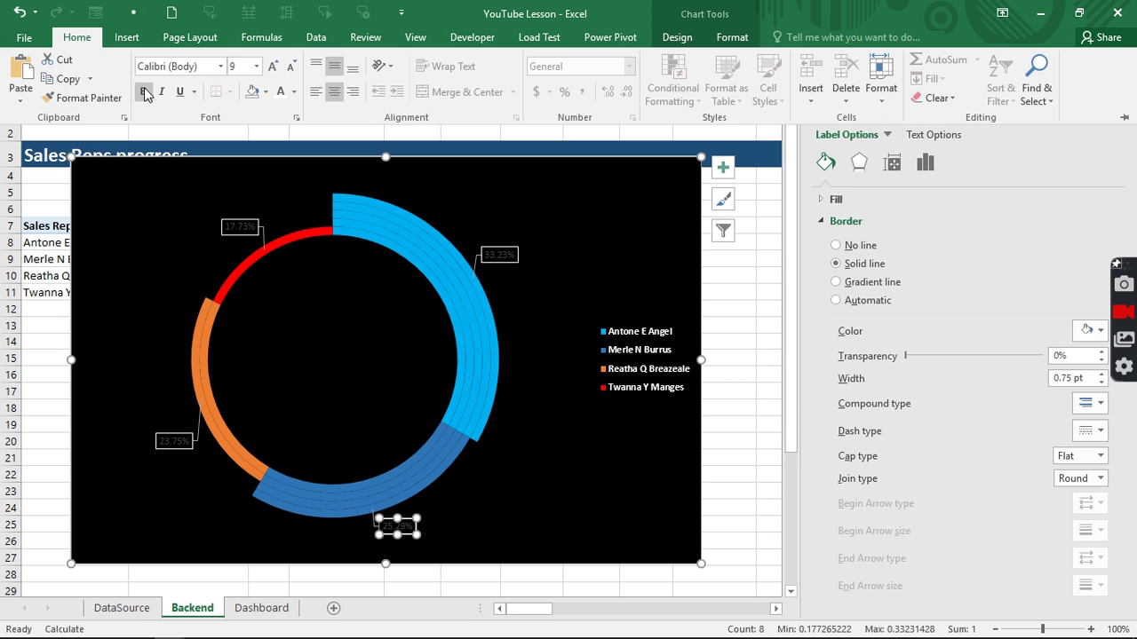
{"action": "left_click", "coordinate": [145, 91]}
{"action": "left_click", "coordinate": [281, 92]}
{"action": "left_click", "coordinate": [501, 253]}
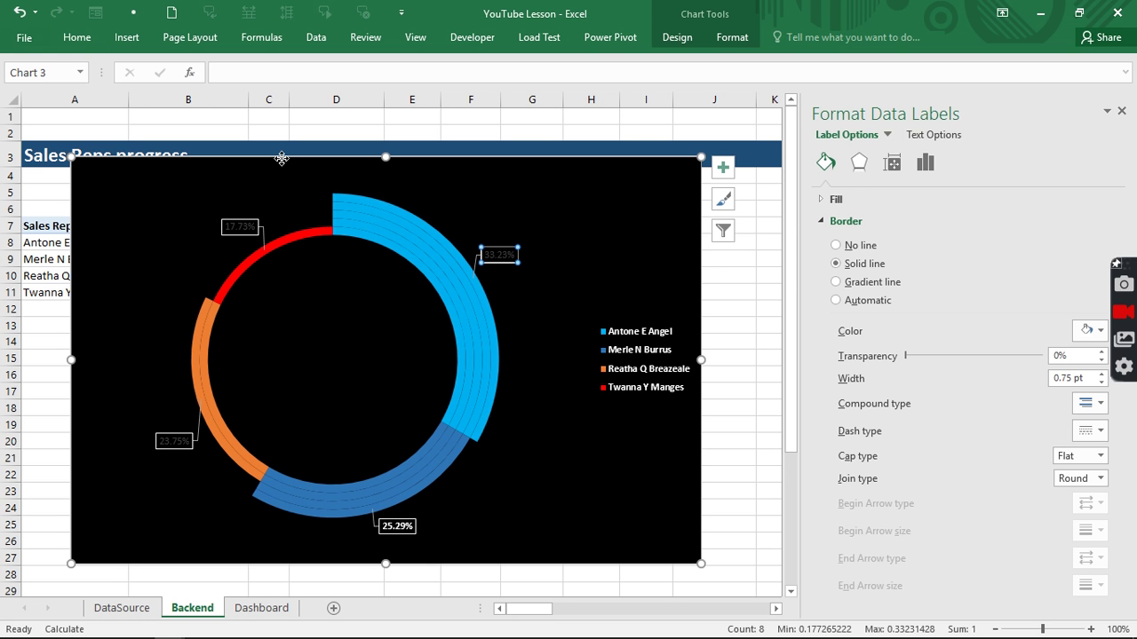
{"action": "left_click", "coordinate": [84, 45]}
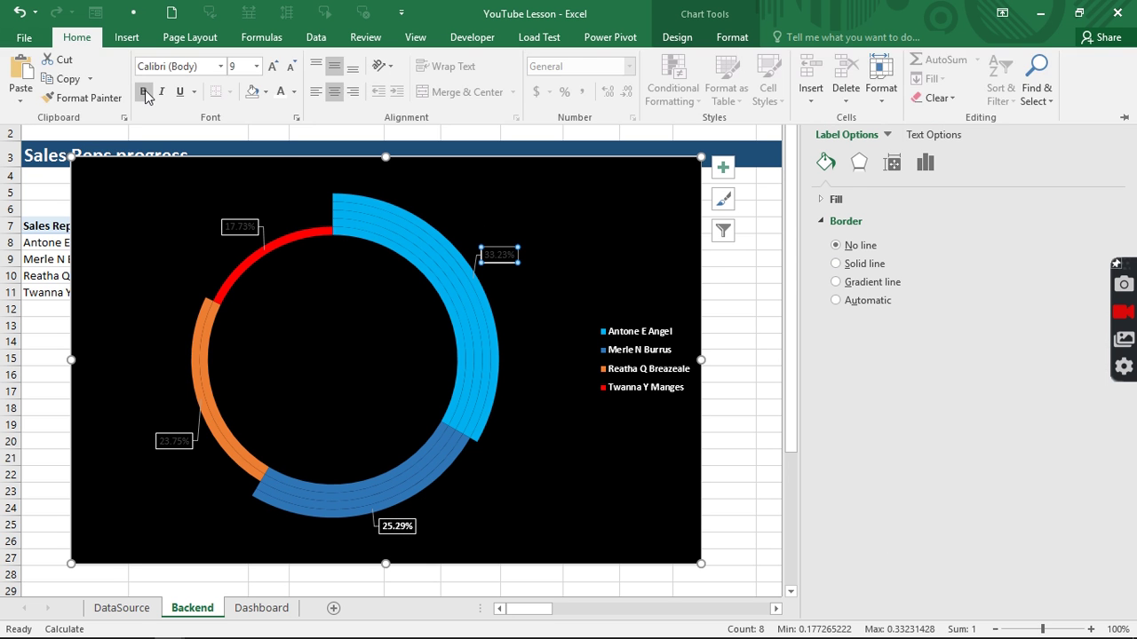
{"action": "left_click", "coordinate": [282, 92]}
Make the data label text of the red and orange slices bold and white.
{"action": "left_click", "coordinate": [235, 226]}
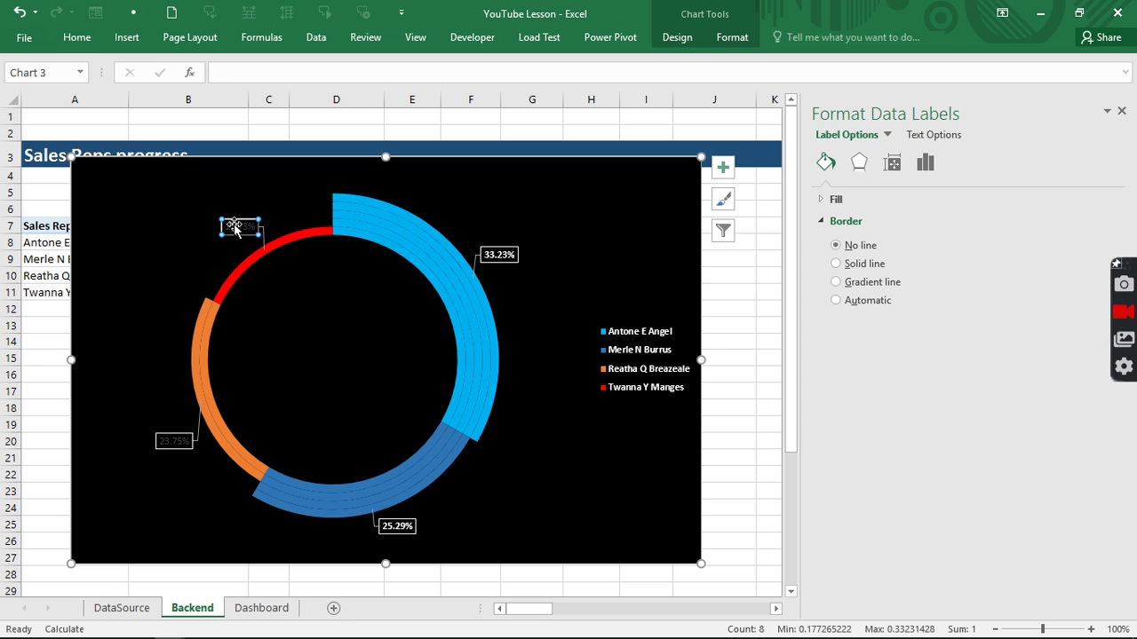
{"action": "left_click", "coordinate": [77, 36]}
{"action": "left_click", "coordinate": [143, 91]}
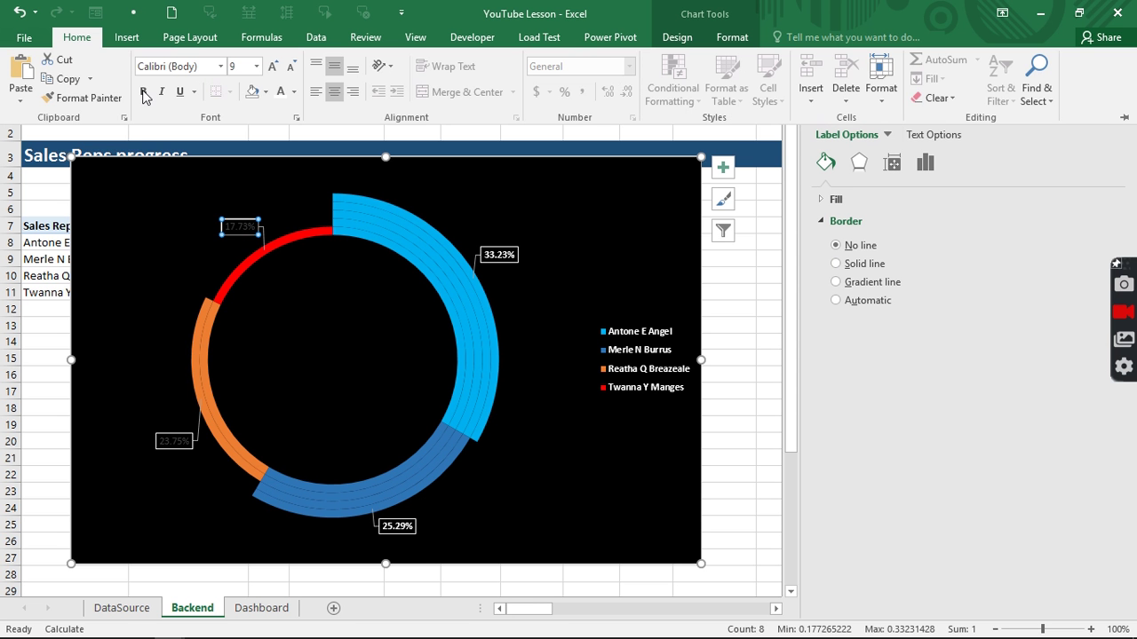
{"action": "left_click", "coordinate": [281, 92]}
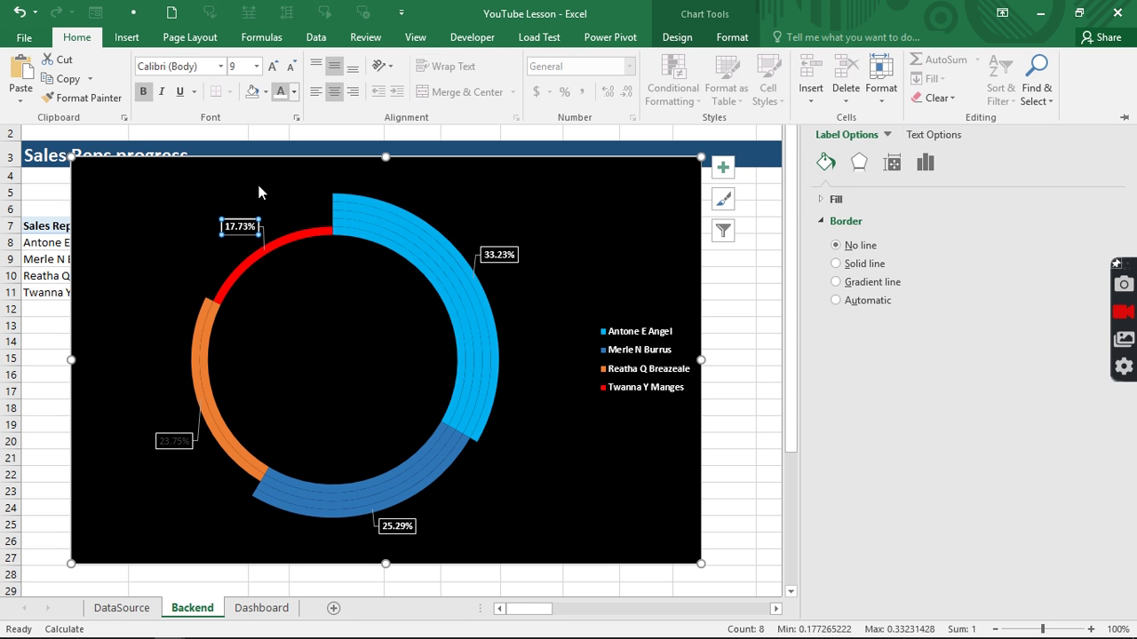
{"action": "left_click", "coordinate": [168, 447]}
{"action": "left_click", "coordinate": [169, 442]}
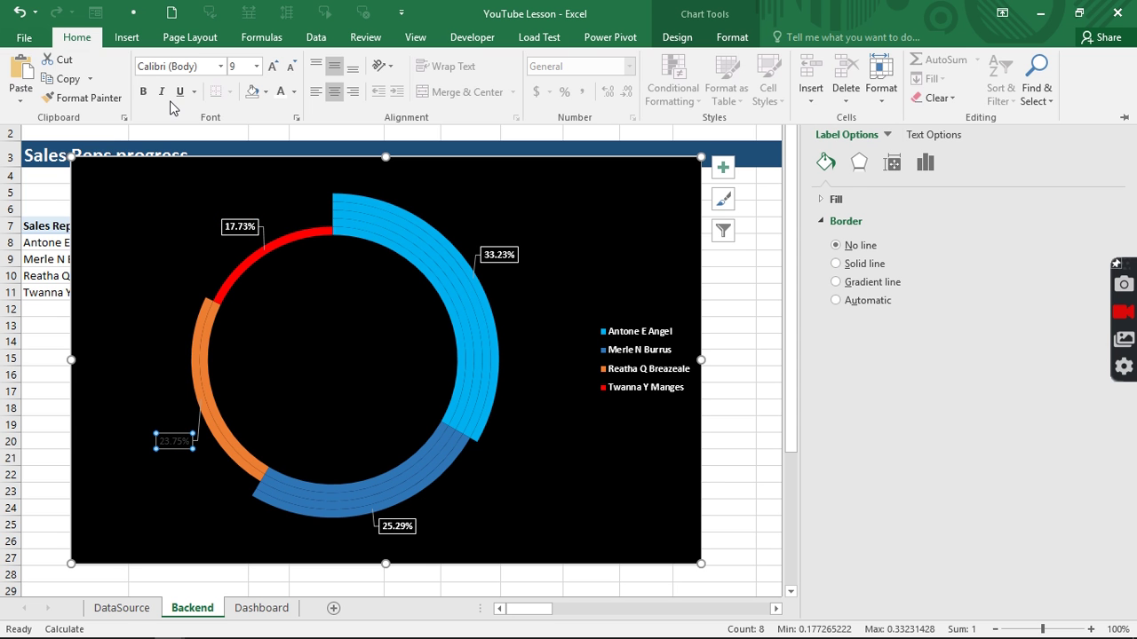
{"action": "left_click", "coordinate": [142, 91]}
{"action": "left_click", "coordinate": [280, 91]}
Shrink the doughnut chart to about 4.05 by 2.57 inches and remove its fill and outline.
{"action": "left_click", "coordinate": [600, 219]}
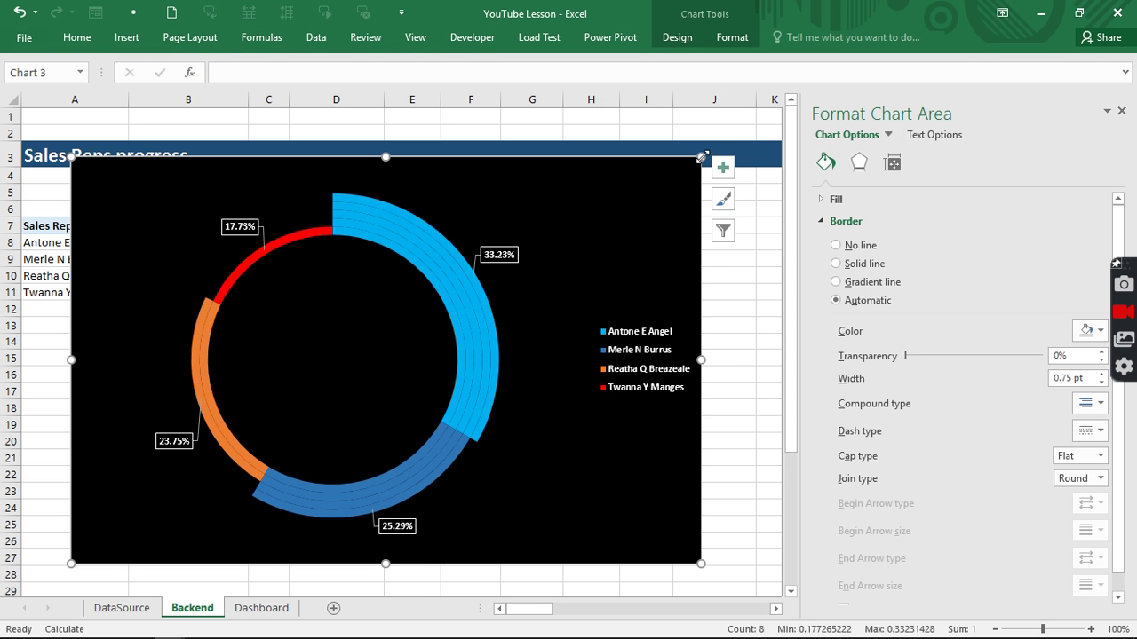
{"action": "left_click_drag", "start_coordinate": [702, 157], "coordinate": [492, 221]}
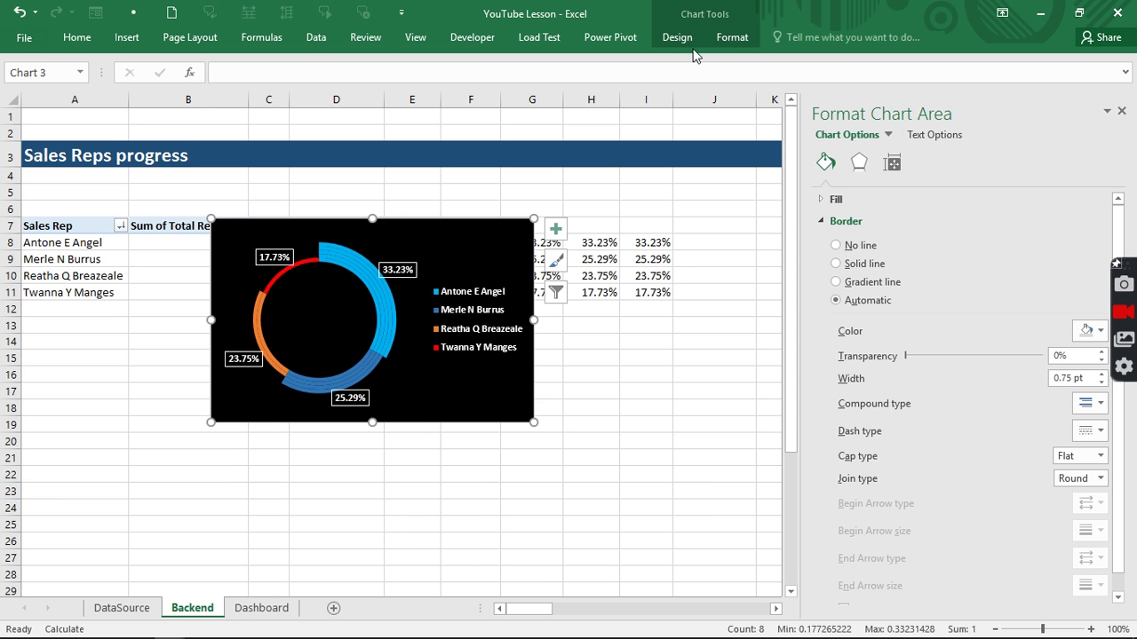
{"action": "left_click", "coordinate": [740, 40]}
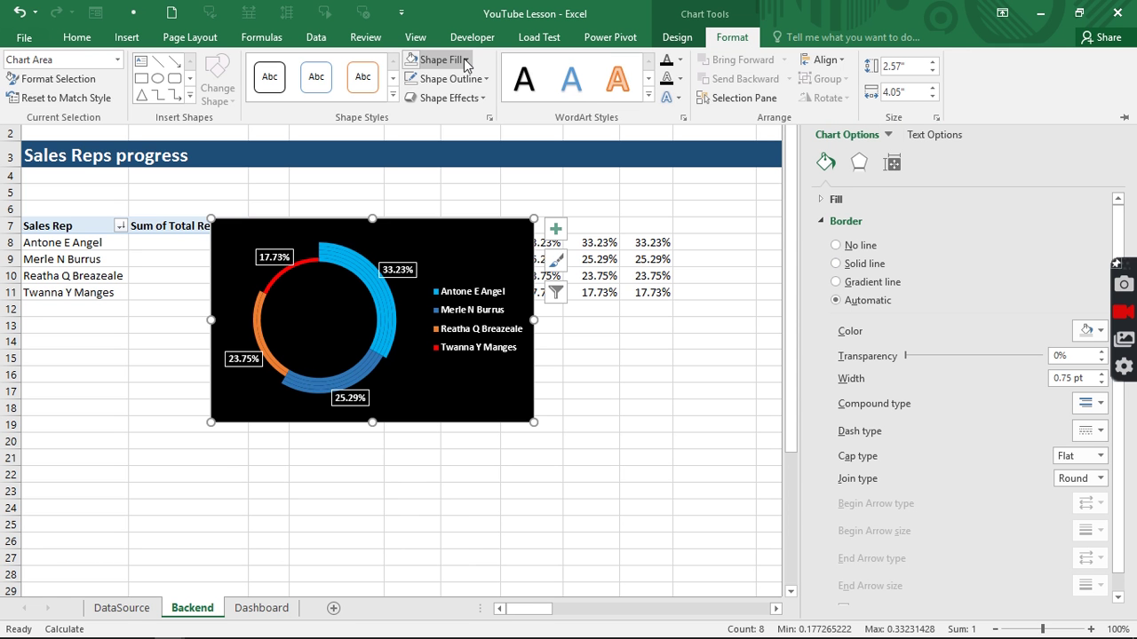
{"action": "left_click", "coordinate": [464, 60]}
{"action": "left_click", "coordinate": [422, 226]}
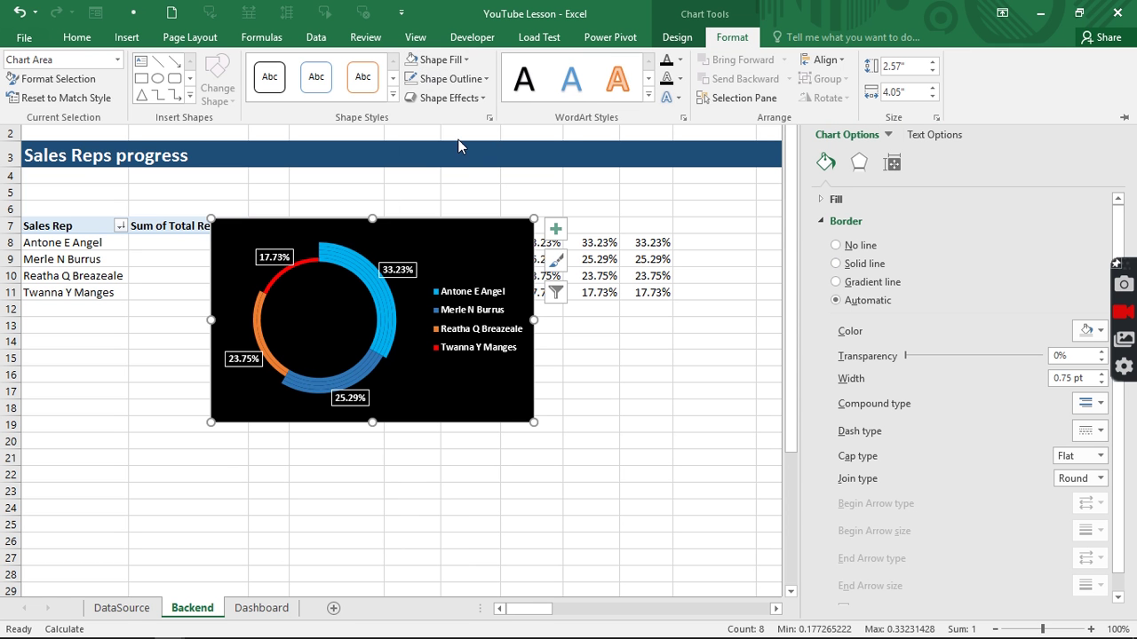
{"action": "left_click", "coordinate": [488, 78]}
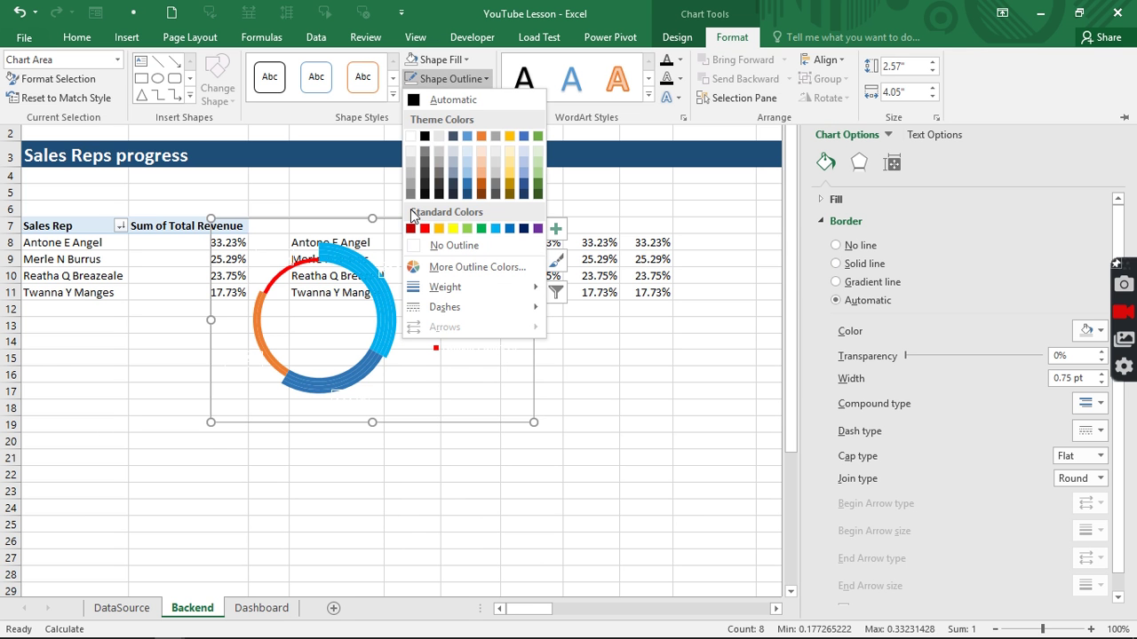
{"action": "left_click", "coordinate": [416, 245]}
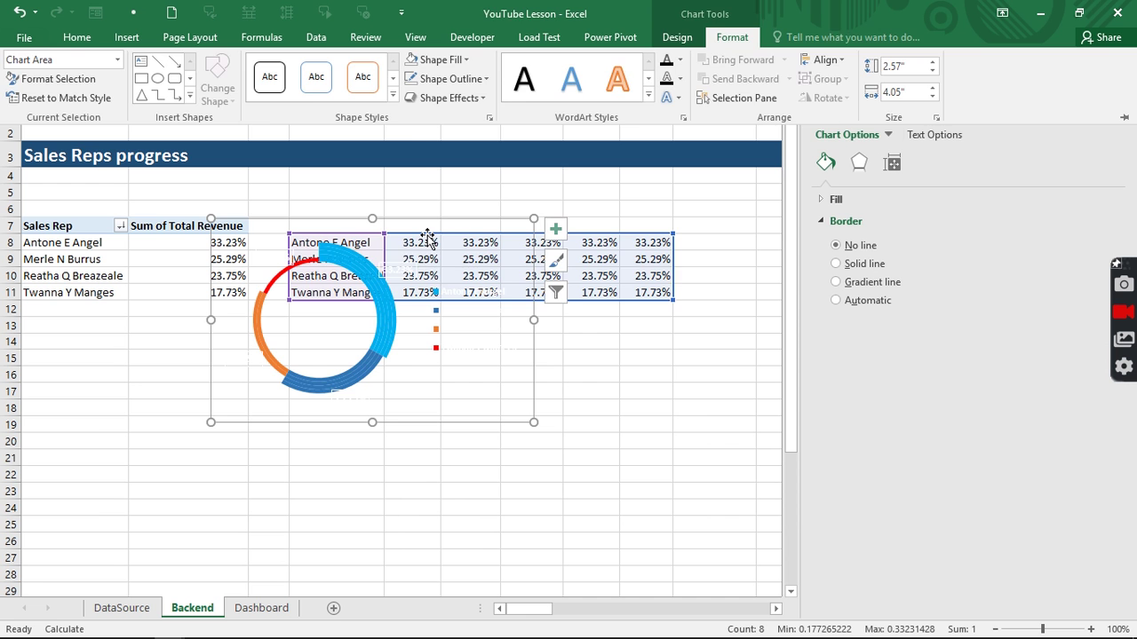
Cut the chart from the Backend sheet and paste it onto the panel below the title on the Dashboard sheet.
{"action": "key", "text": "ctrl+x"}
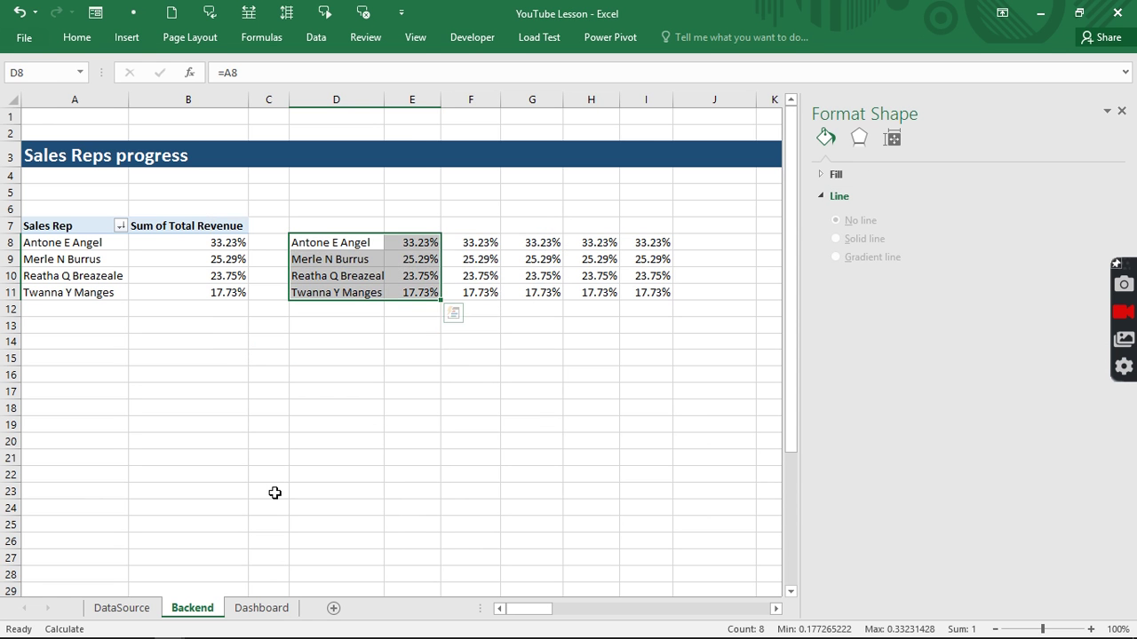
{"action": "left_click", "coordinate": [269, 609]}
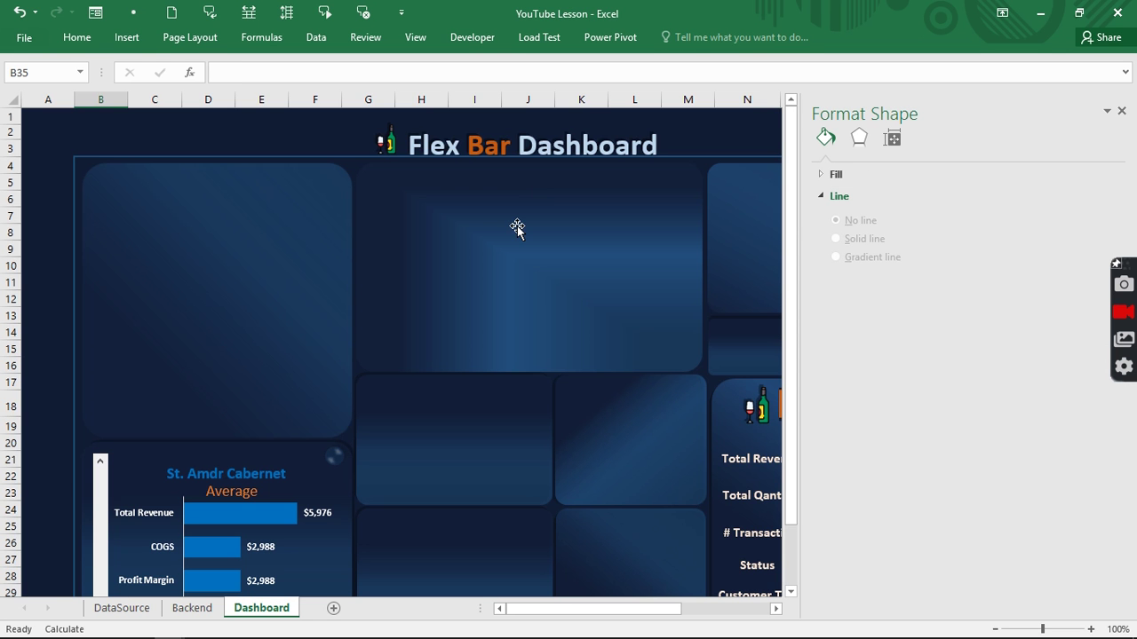
{"action": "left_click", "coordinate": [518, 228]}
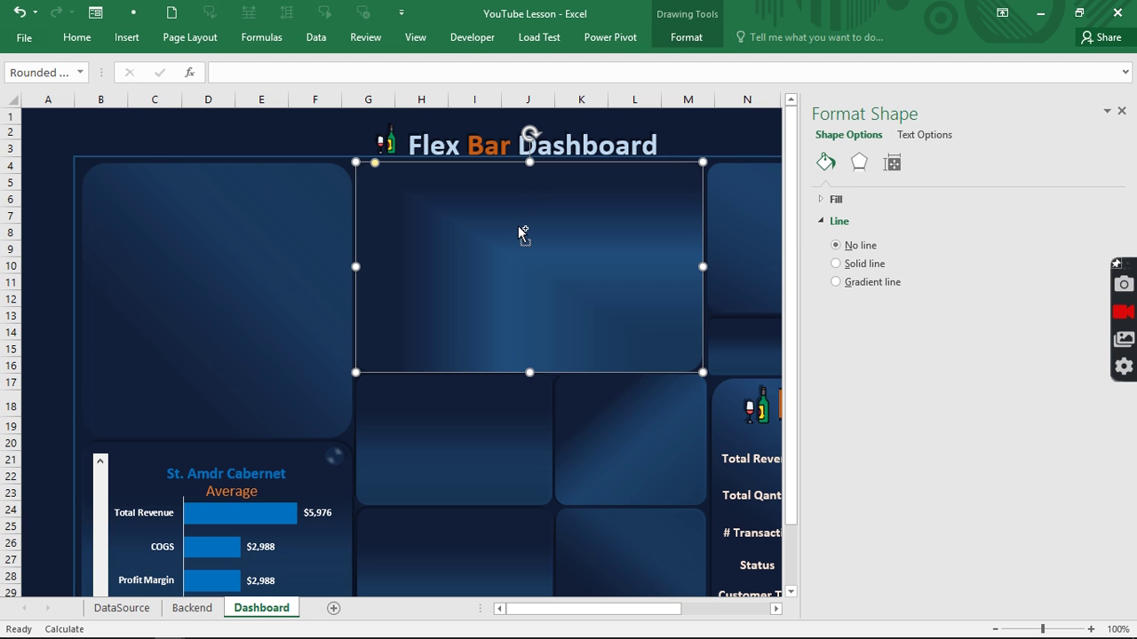
{"action": "key", "text": "ctrl+v"}
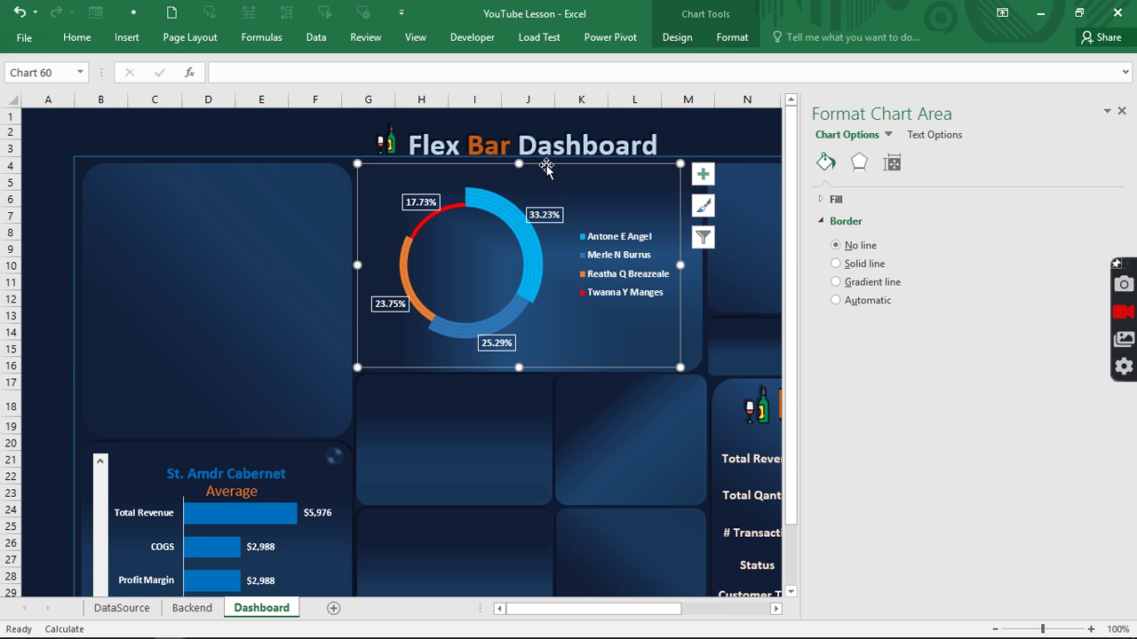
Position the pasted chart inside its dashboard panel, enlarge it slightly, and close the formatting pane.
{"action": "left_click_drag", "start_coordinate": [557, 165], "coordinate": [559, 176]}
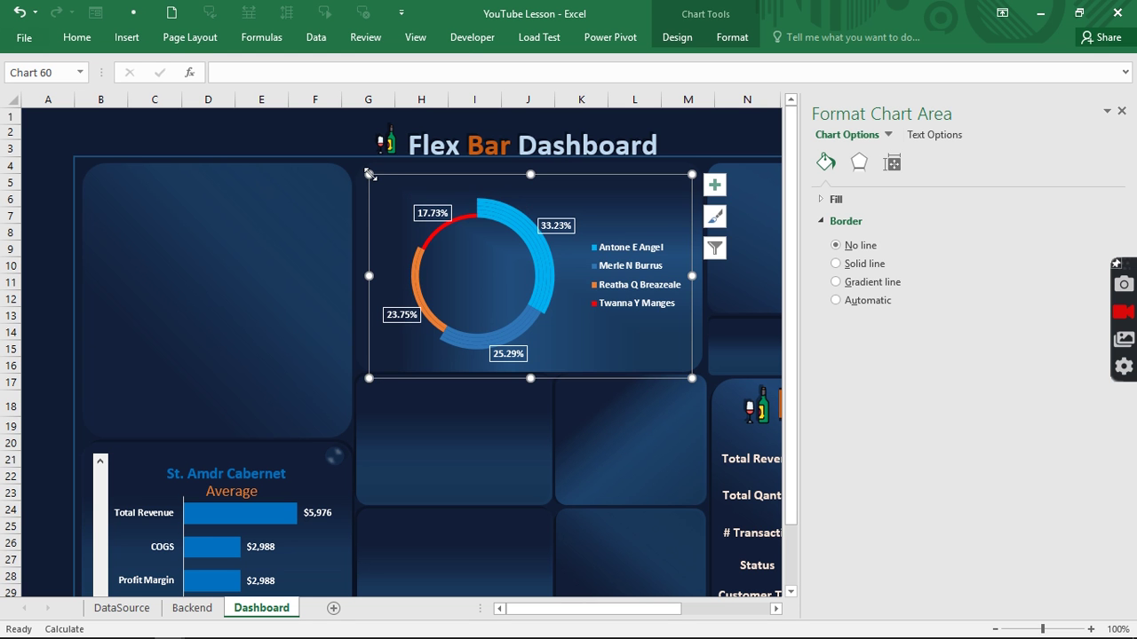
{"action": "left_click_drag", "start_coordinate": [368, 175], "coordinate": [362, 172]}
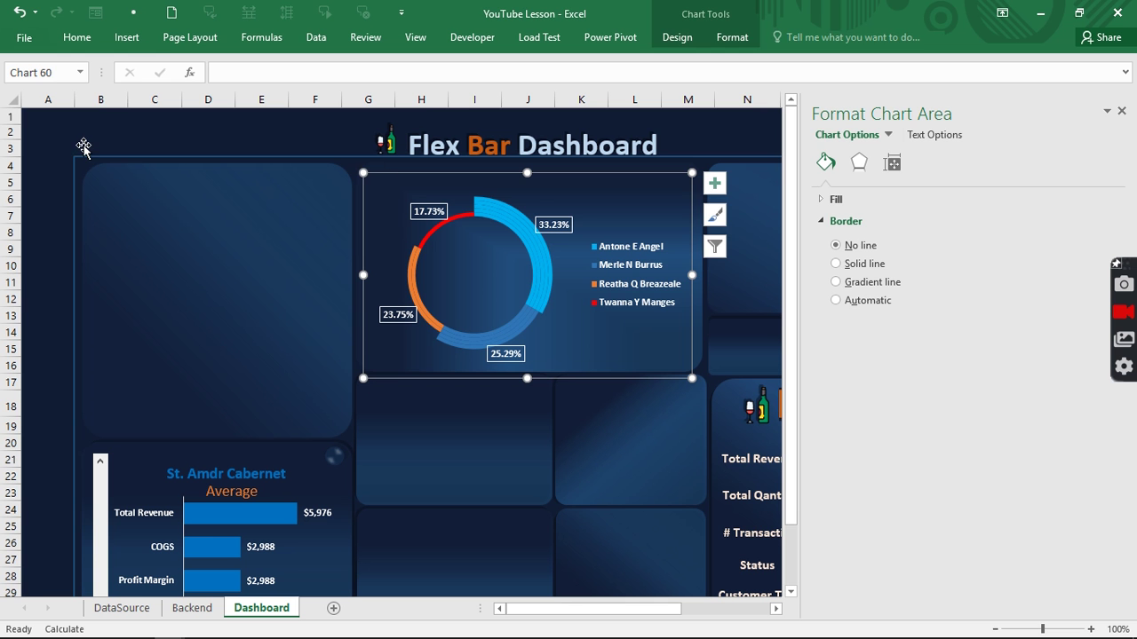
{"action": "left_click_drag", "start_coordinate": [83, 133], "coordinate": [83, 124]}
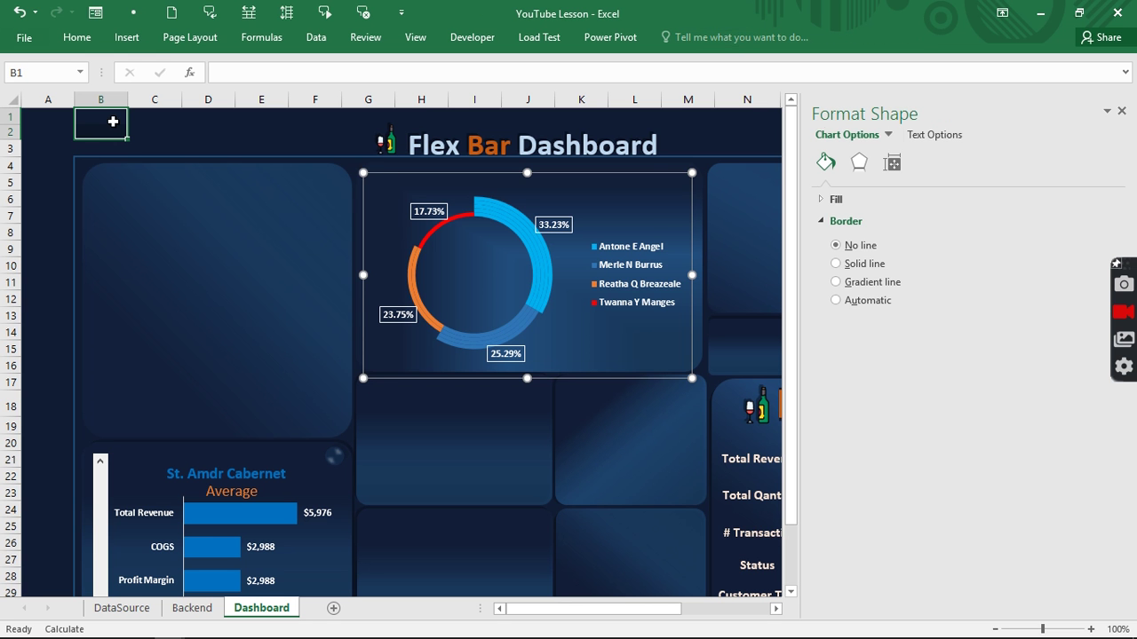
{"action": "left_click", "coordinate": [1121, 111]}
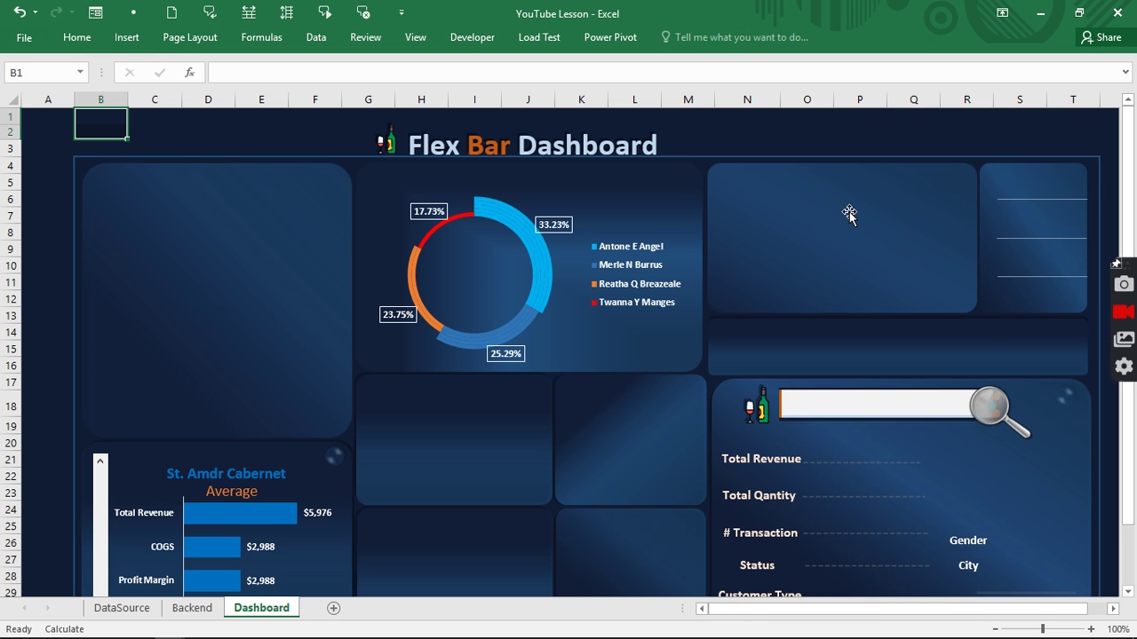
Switch to the other open workbook's window to examine the finished Flex Bar Dashboard.
{"action": "scroll", "coordinate": [848, 213], "scroll_direction": "down", "scroll_amount": 3}
{"action": "scroll", "coordinate": [848, 214], "scroll_direction": "up", "scroll_amount": 3}
{"action": "left_click", "coordinate": [412, 31]}
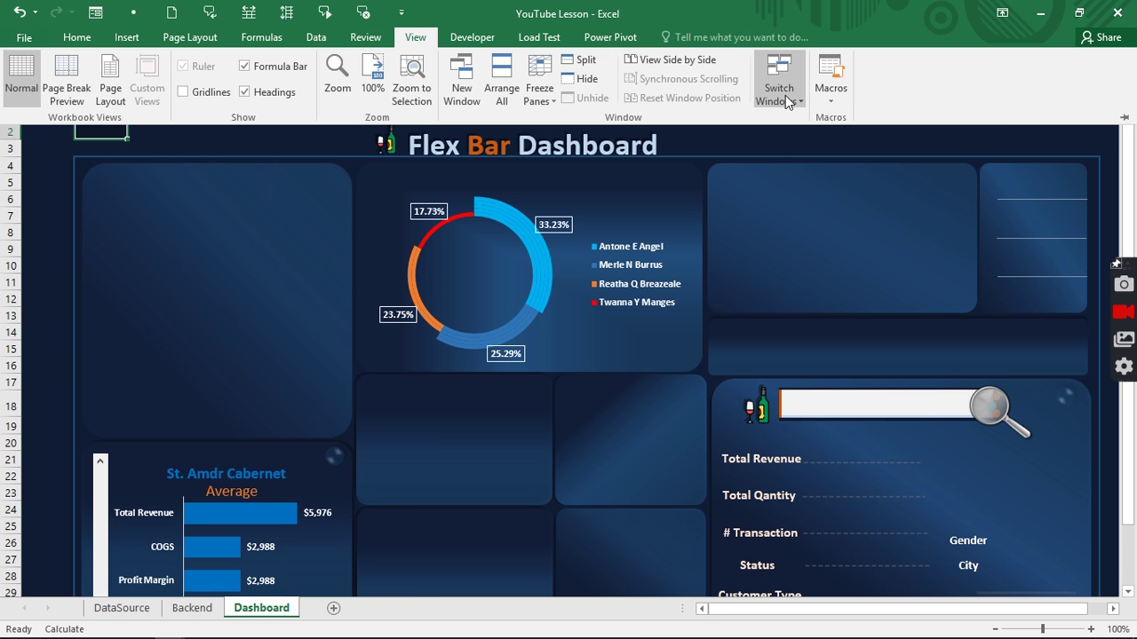
{"action": "left_click", "coordinate": [785, 95]}
{"action": "left_click", "coordinate": [802, 141]}
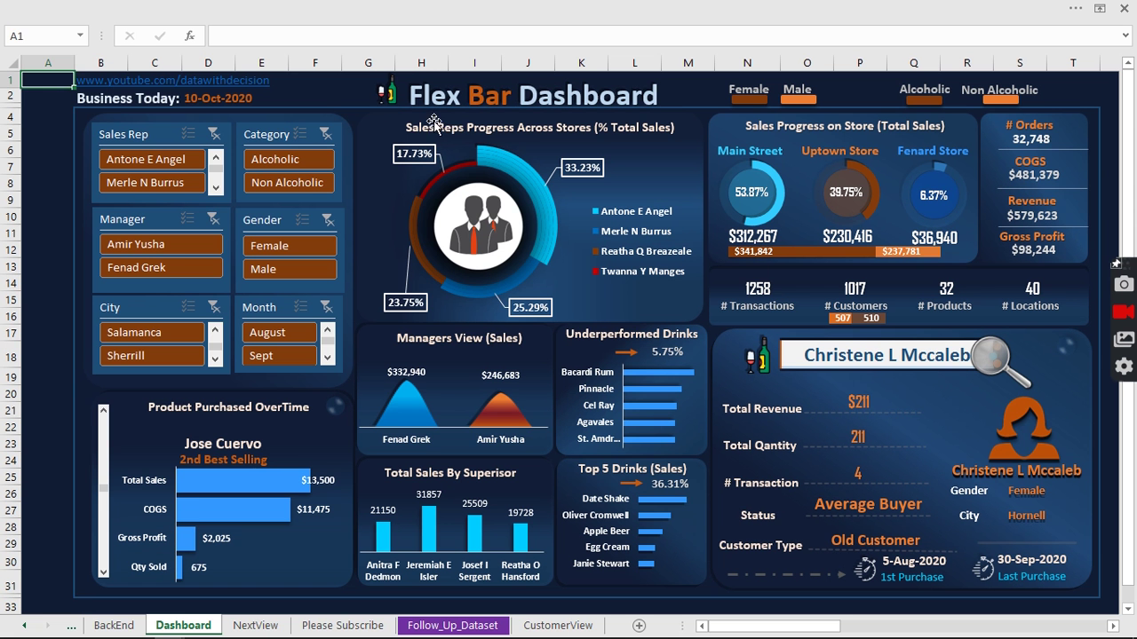
Copy the seven panel titles from the finished dashboard, including Sales Reps Progress, Managers View, Top 5 Drinks and Sales Progress on Store.
{"action": "left_click", "coordinate": [437, 122]}
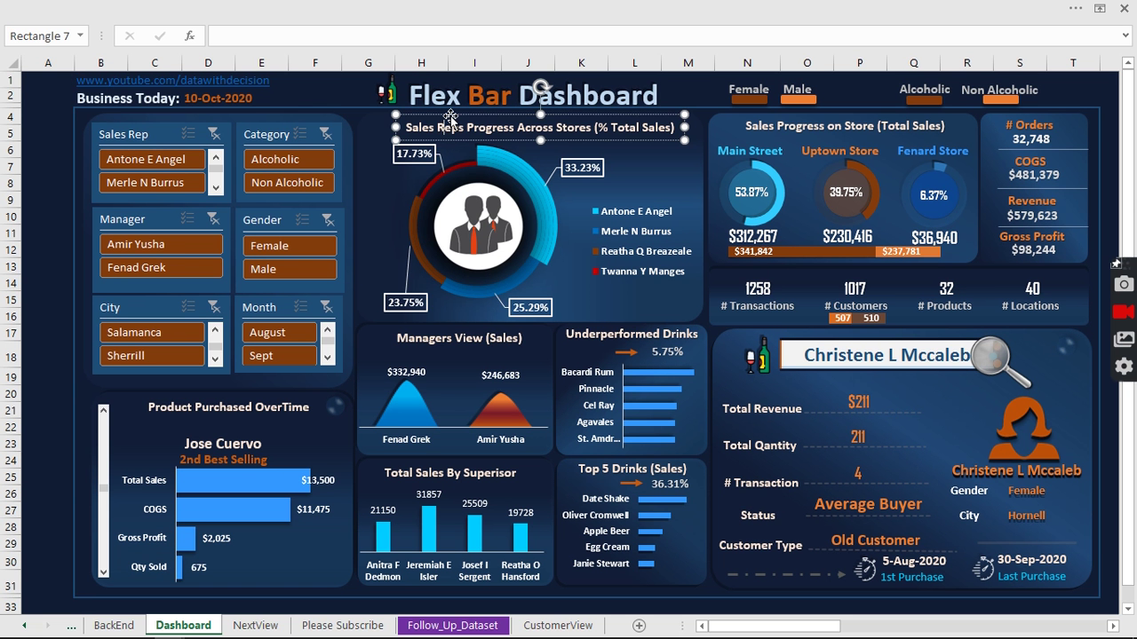
{"action": "left_click", "coordinate": [257, 410], "text": "ctrl"}
{"action": "left_click", "coordinate": [462, 336], "text": "ctrl"}
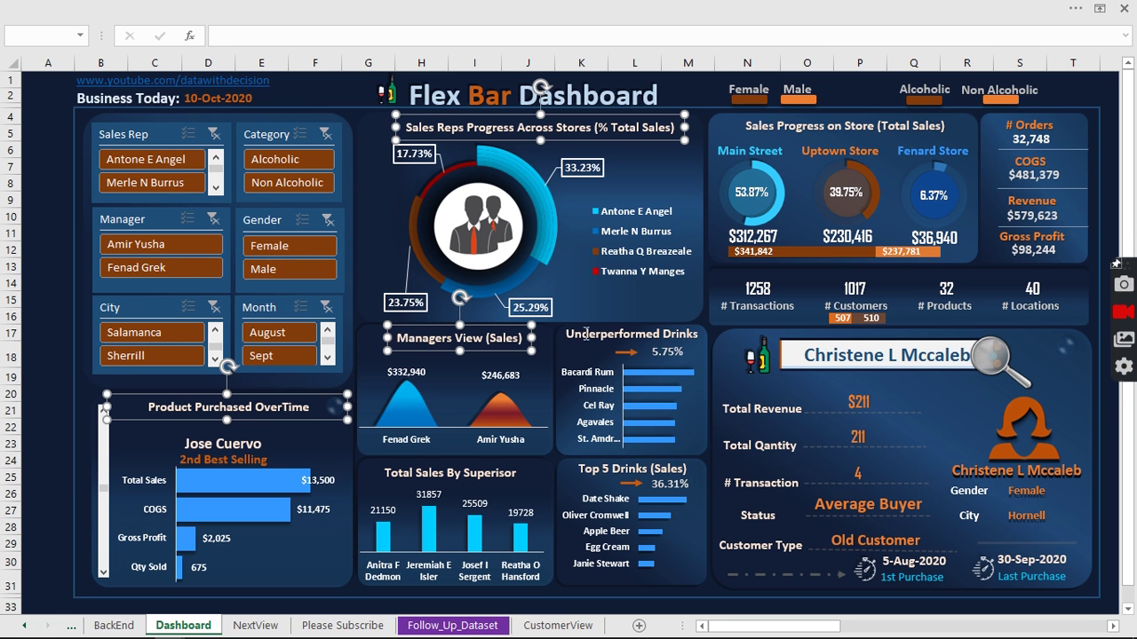
{"action": "left_click", "coordinate": [585, 333], "text": "ctrl"}
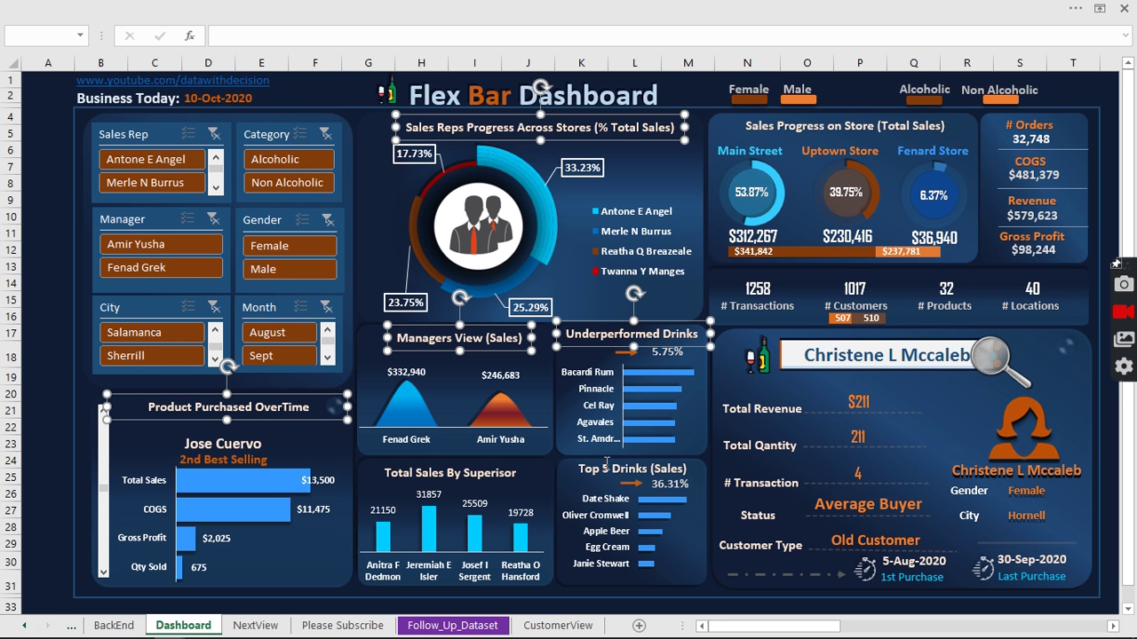
{"action": "left_click", "coordinate": [606, 465], "text": "ctrl"}
{"action": "left_click", "coordinate": [441, 473], "text": "ctrl"}
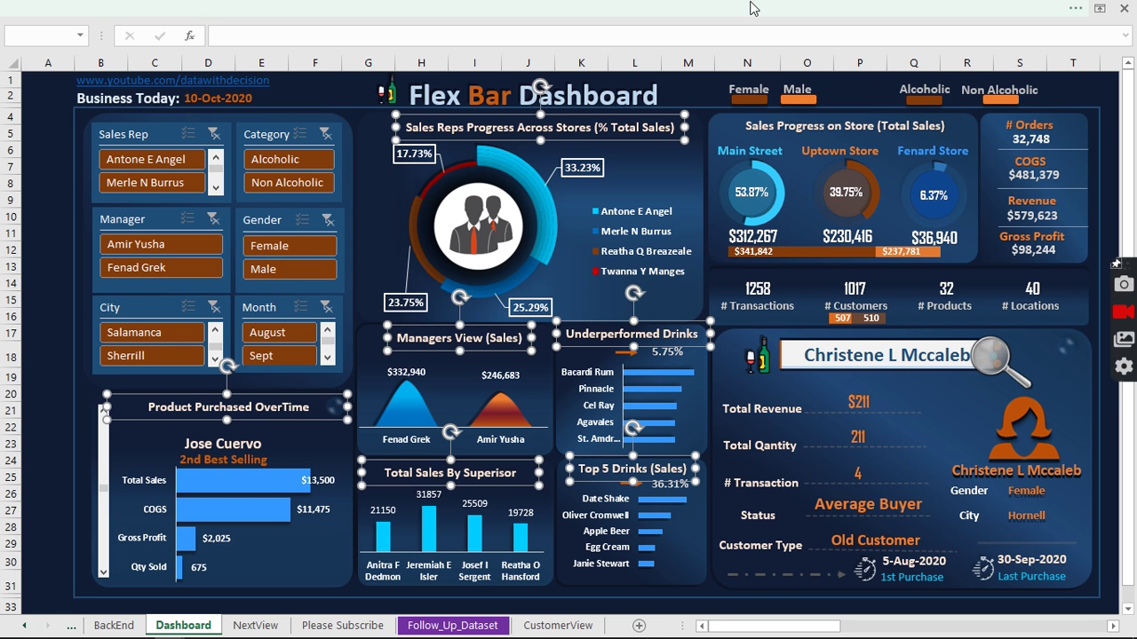
{"action": "left_click", "coordinate": [848, 125], "text": "ctrl"}
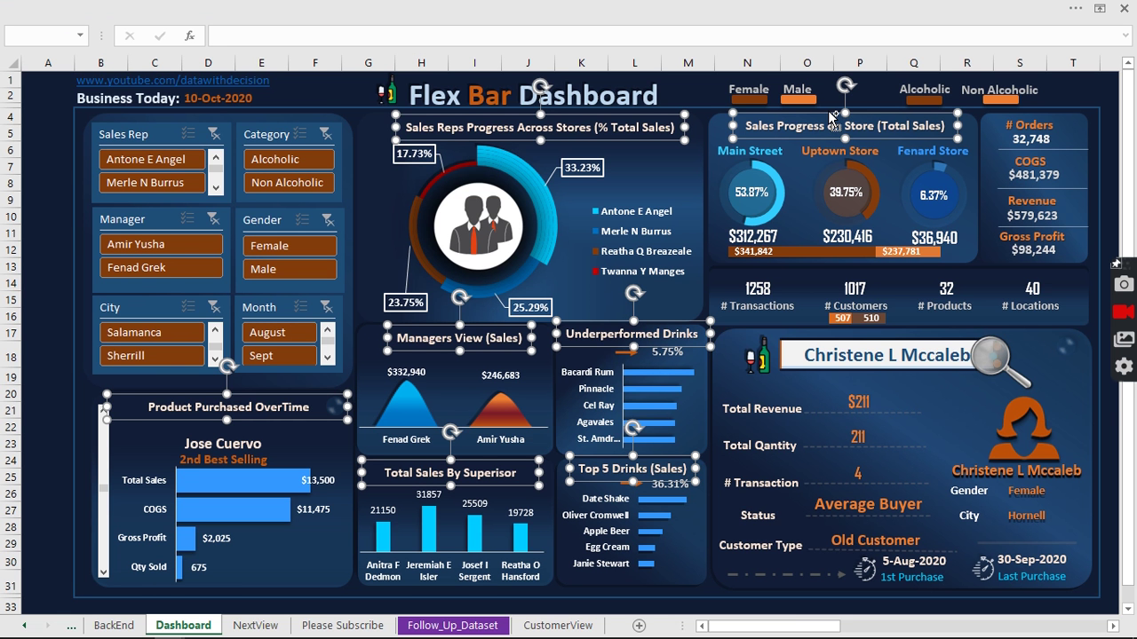
{"action": "left_click_drag", "start_coordinate": [828, 111], "coordinate": [826, 132]}
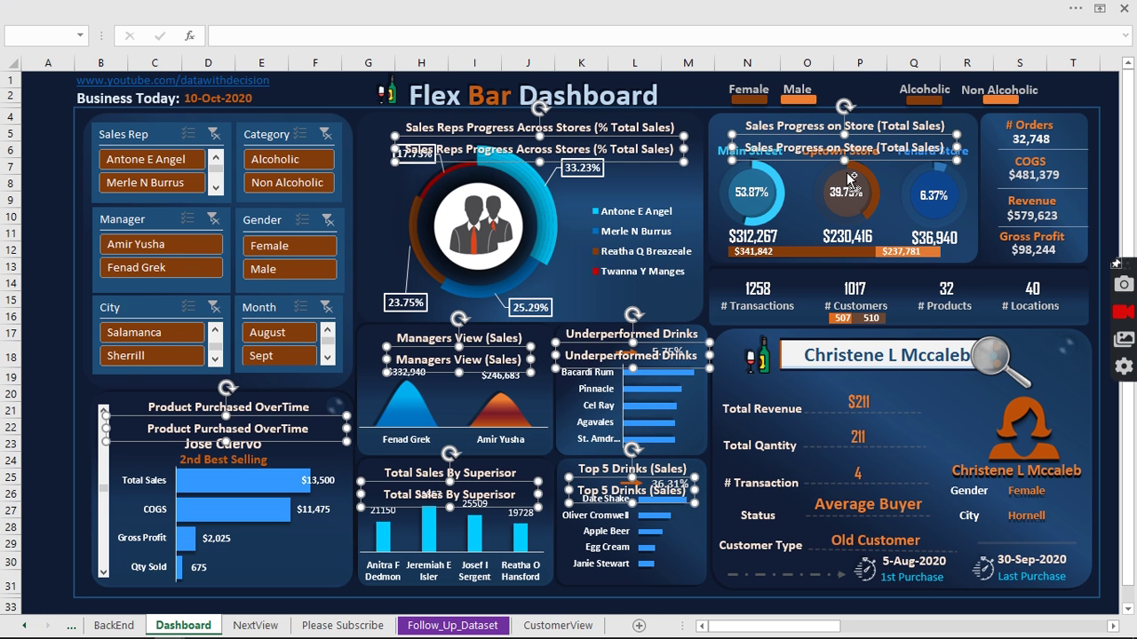
{"action": "key", "text": "Delete"}
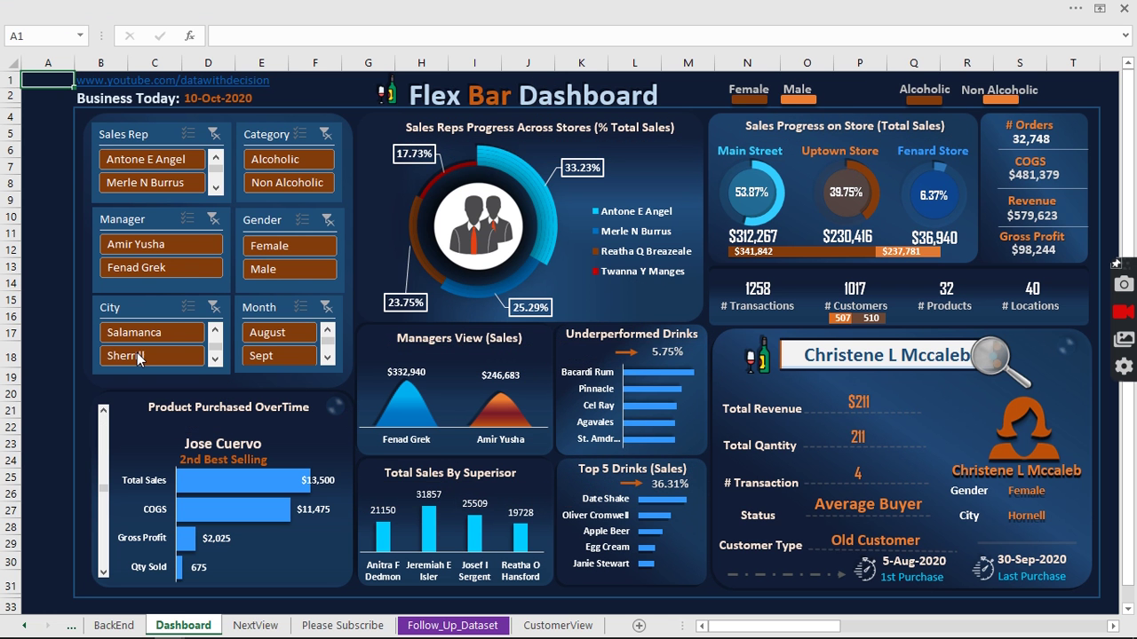
Switch to the YouTube Lesson workbook, paste the copied titles onto its Dashboard sheet and align them with the tops of their panels.
{"action": "left_click", "coordinate": [473, 7]}
{"action": "left_click", "coordinate": [779, 84]}
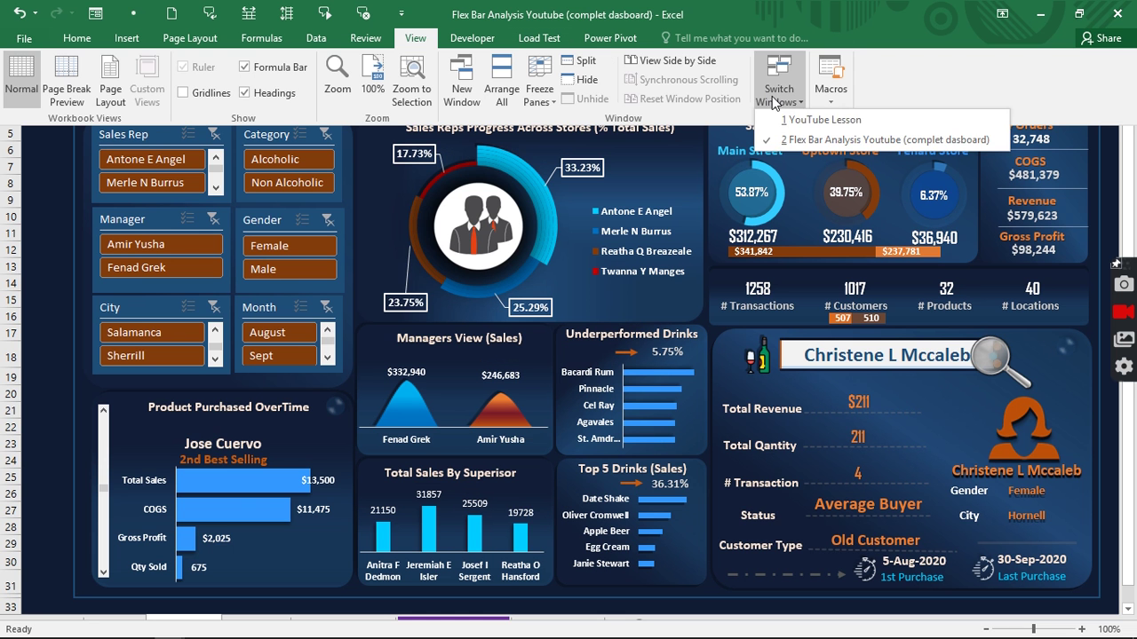
{"action": "left_click", "coordinate": [789, 120]}
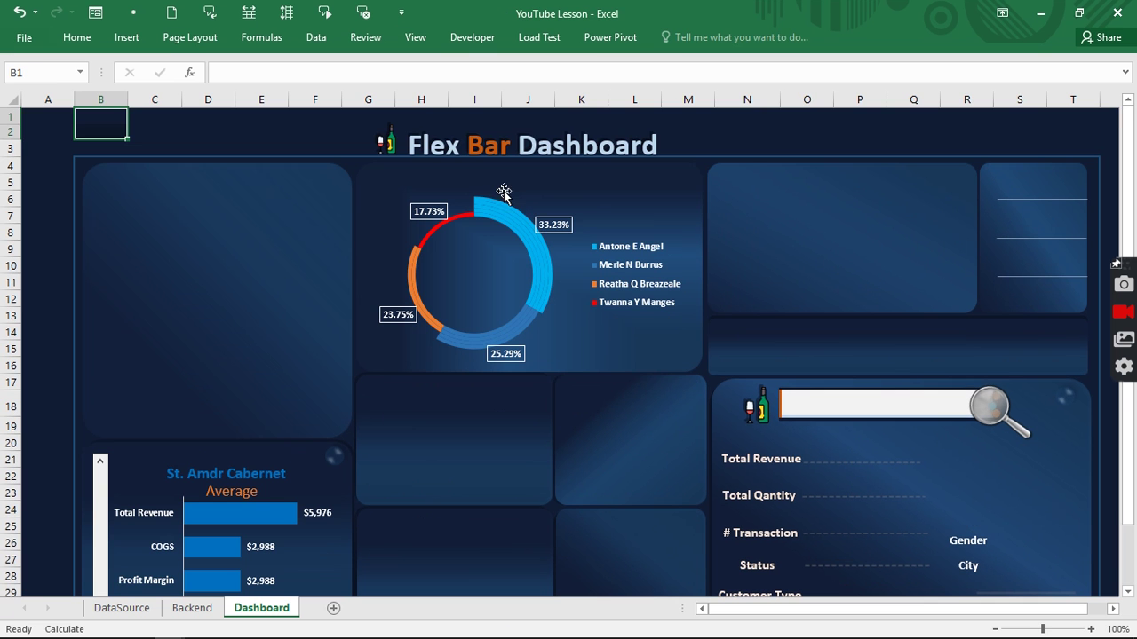
{"action": "left_click", "coordinate": [501, 180]}
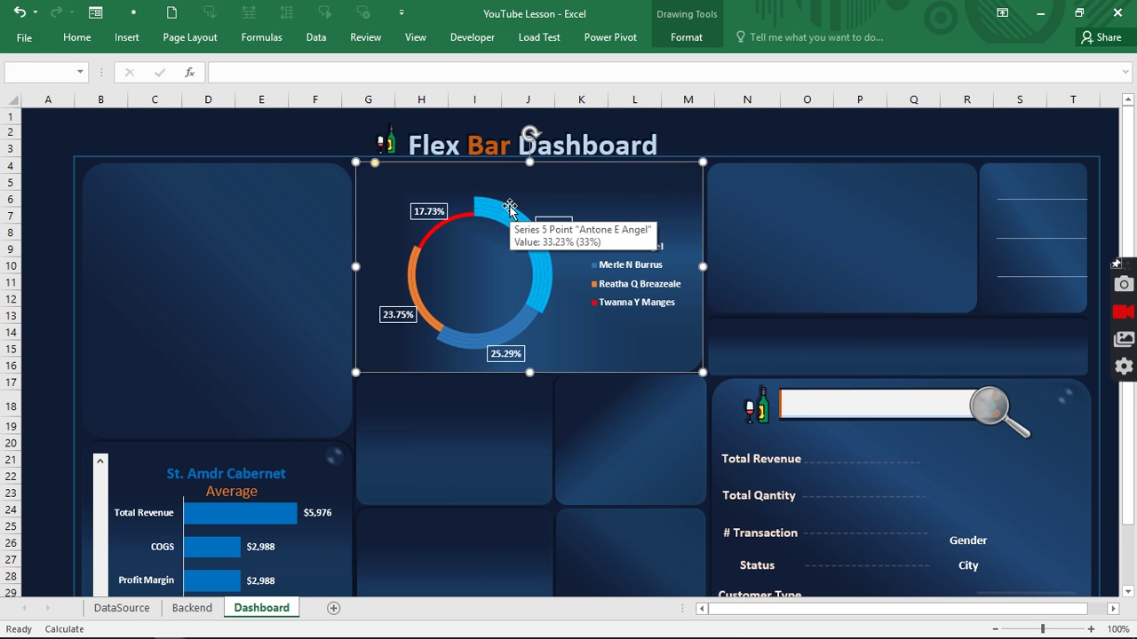
{"action": "key", "text": "ctrl+v"}
{"action": "left_click_drag", "start_coordinate": [842, 167], "coordinate": [583, 165]}
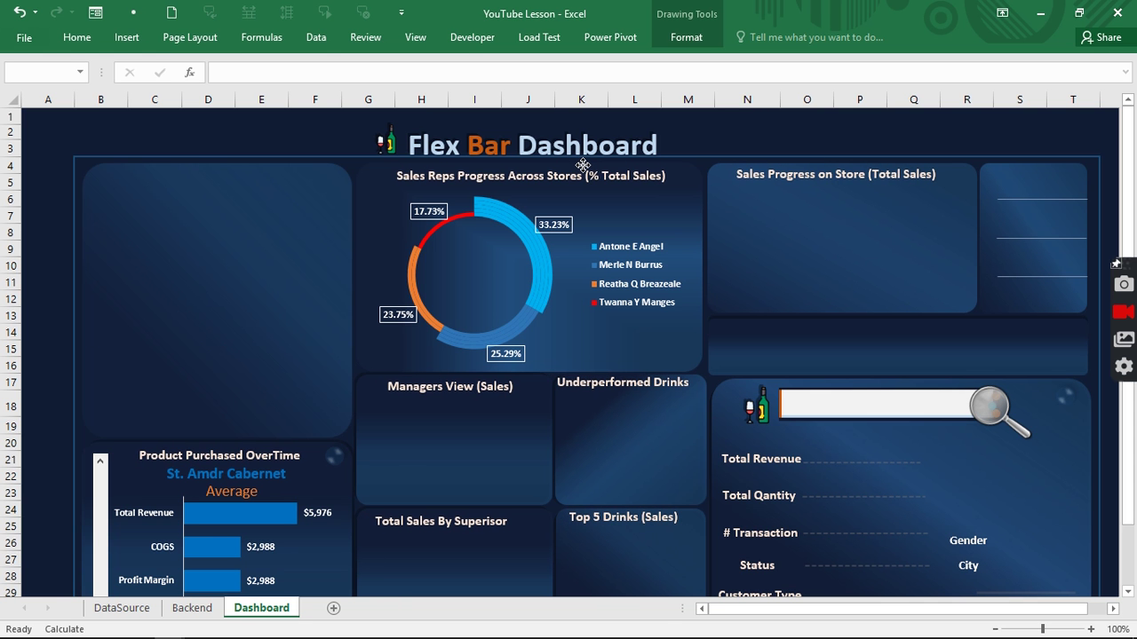
{"action": "left_click_drag", "start_coordinate": [583, 165], "coordinate": [584, 166]}
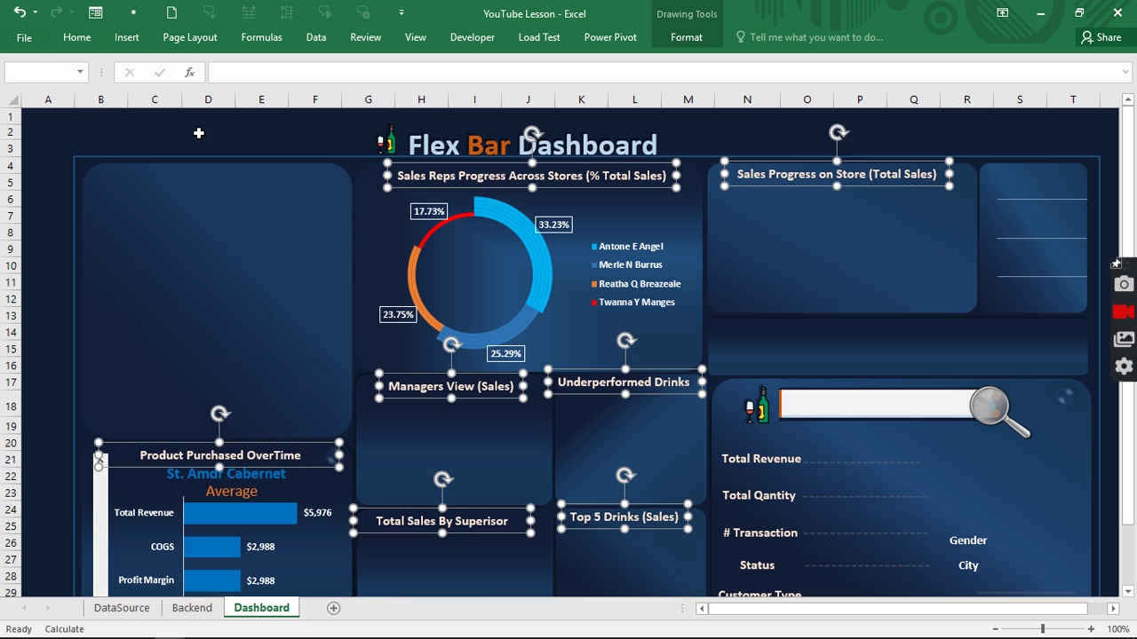
{"action": "left_click", "coordinate": [196, 131]}
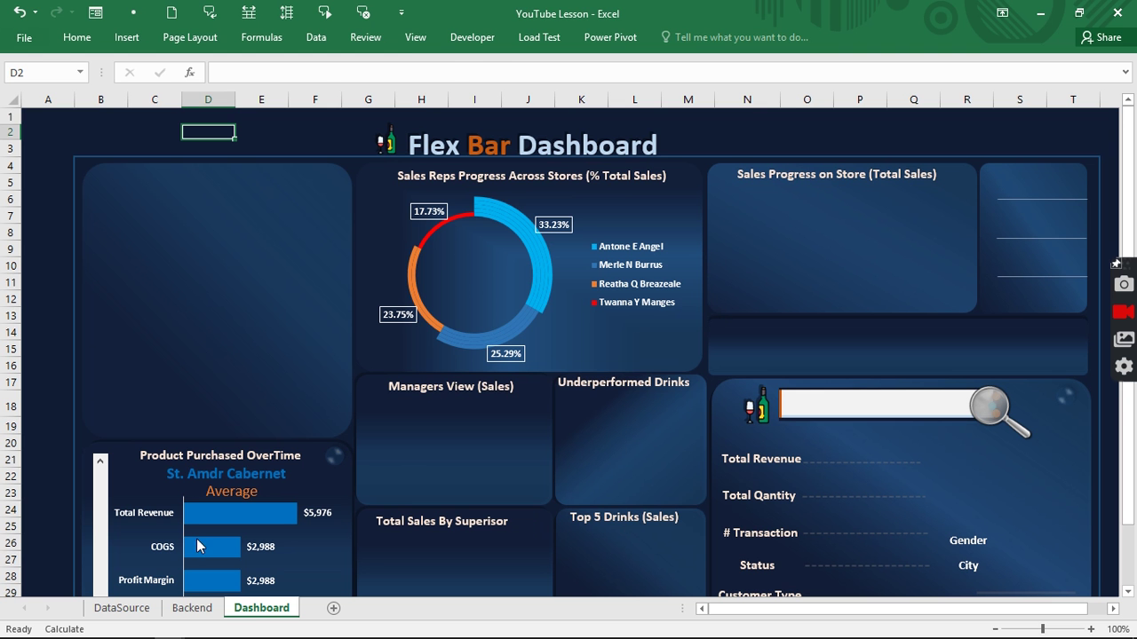
Switch to the Flex Bar Analysis Youtube (complet dasboard) workbook and copy the round two-person picture at the doughnut's centre.
{"action": "left_click", "coordinate": [407, 42]}
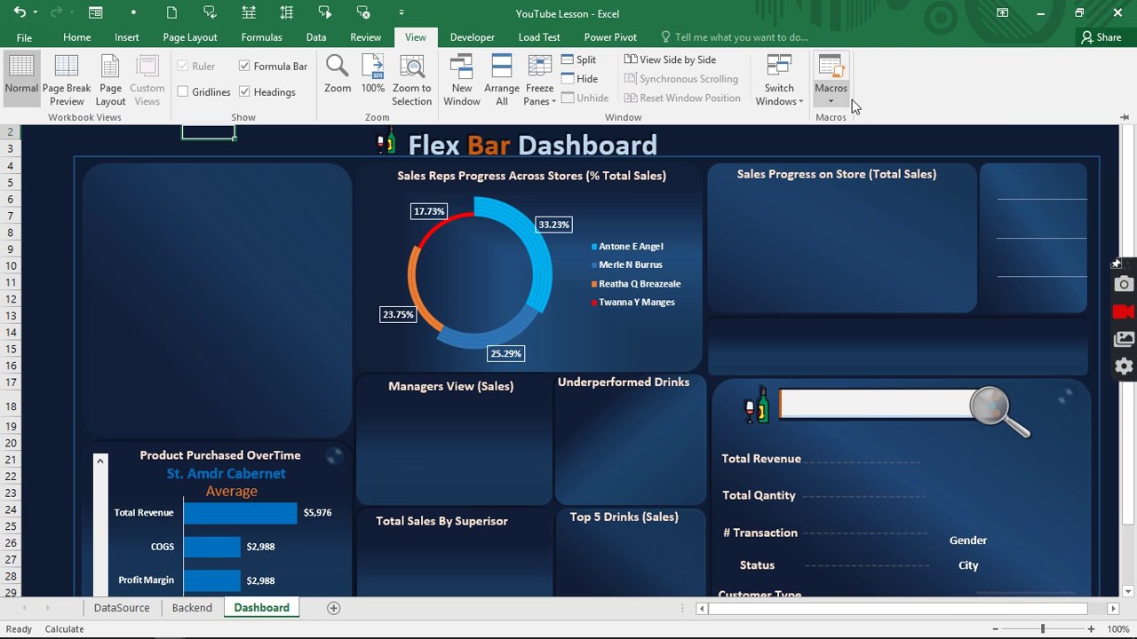
{"action": "left_click", "coordinate": [779, 89]}
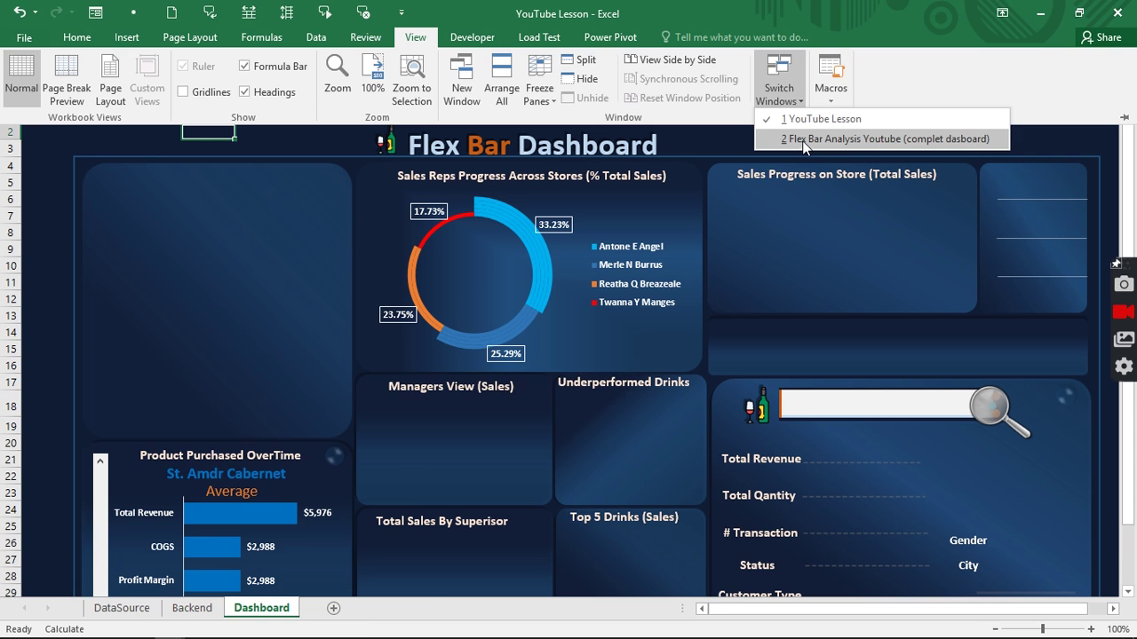
{"action": "left_click", "coordinate": [804, 140]}
{"action": "left_click", "coordinate": [475, 256]}
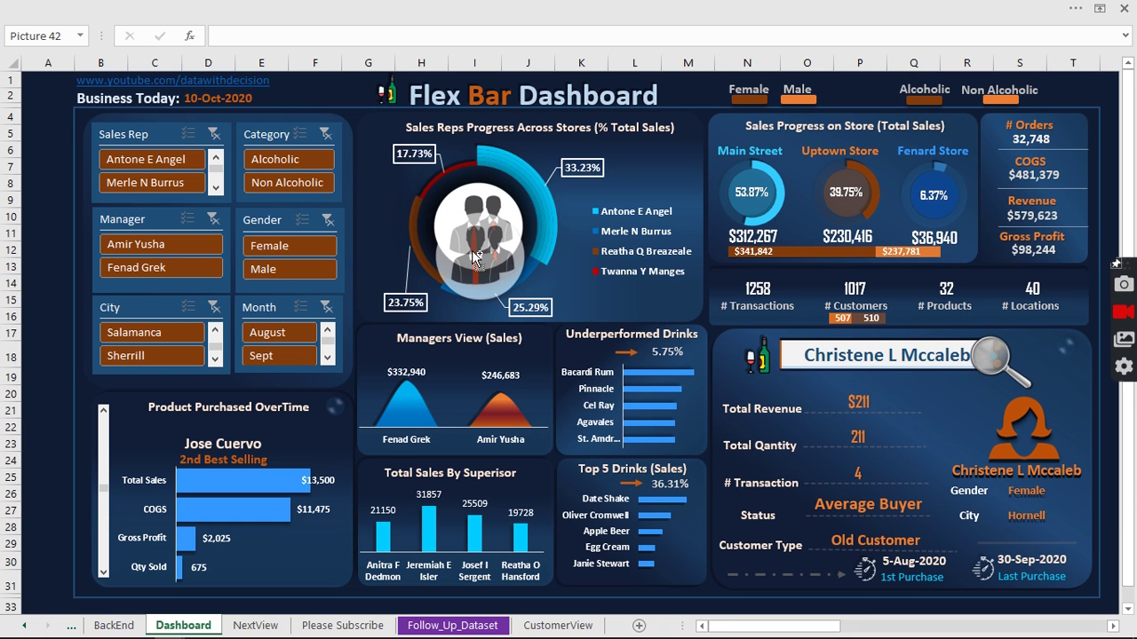
{"action": "left_click_drag", "start_coordinate": [475, 256], "coordinate": [488, 252]}
{"action": "key", "text": "ctrl+z"}
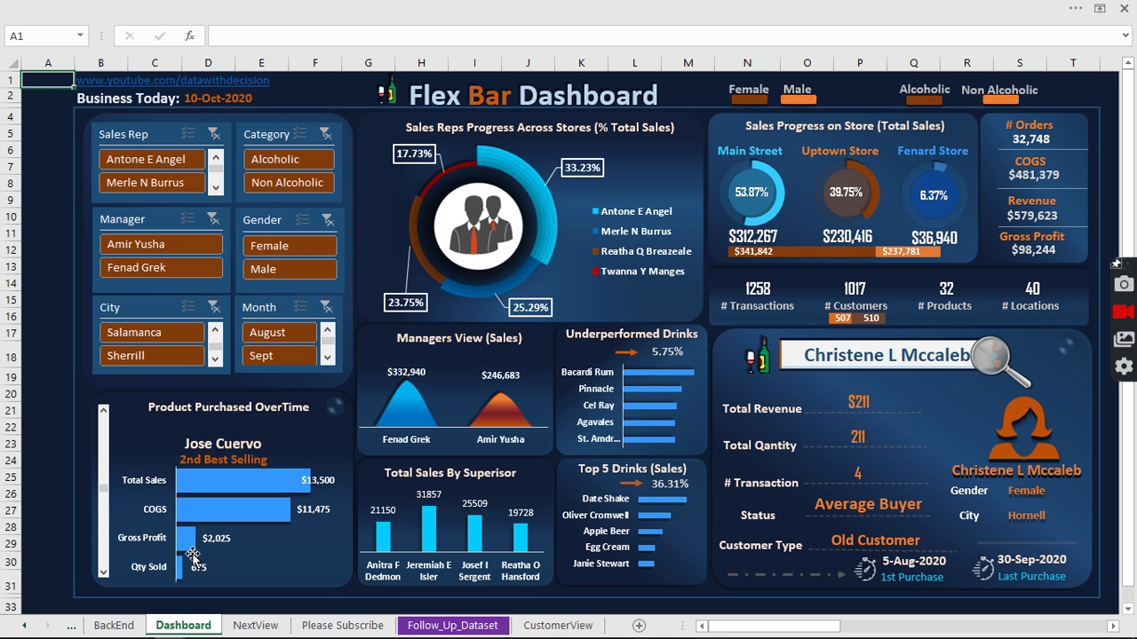
Return to the YouTube Lesson workbook, paste the round two-person picture and centre it inside the doughnut chart.
{"action": "left_click", "coordinate": [586, 8]}
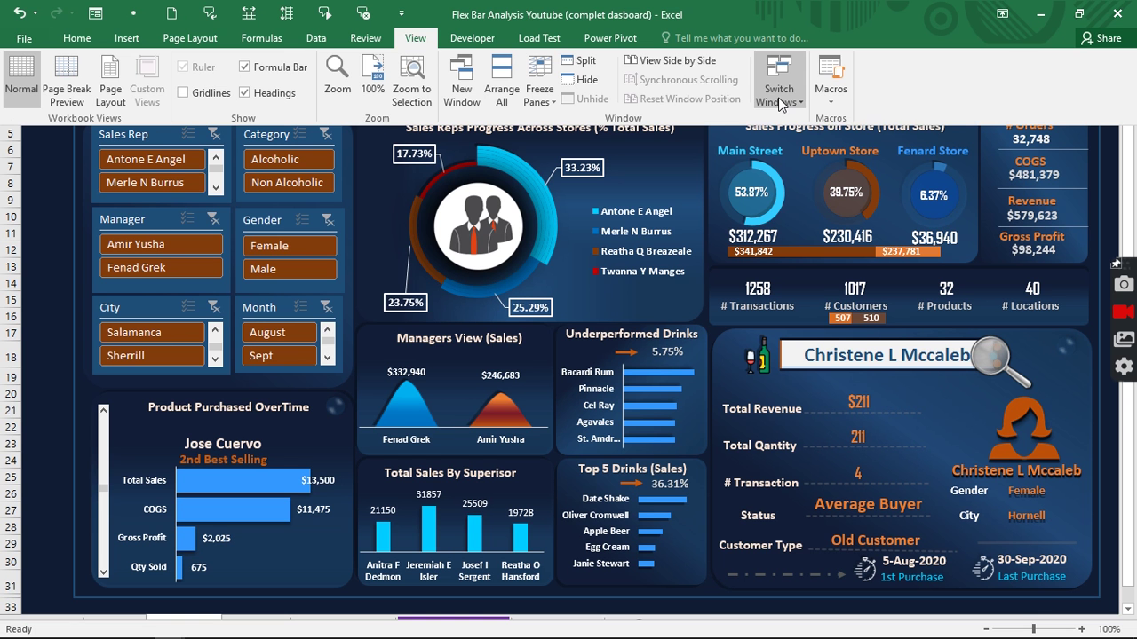
{"action": "left_click", "coordinate": [779, 103]}
{"action": "left_click", "coordinate": [812, 120]}
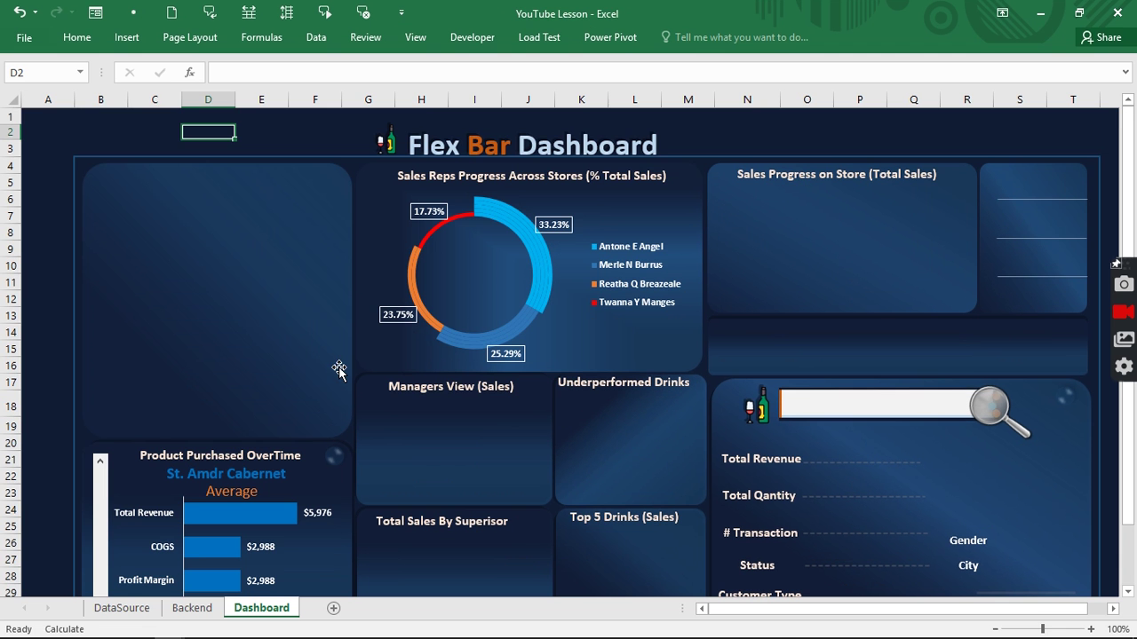
{"action": "left_click", "coordinate": [469, 315]}
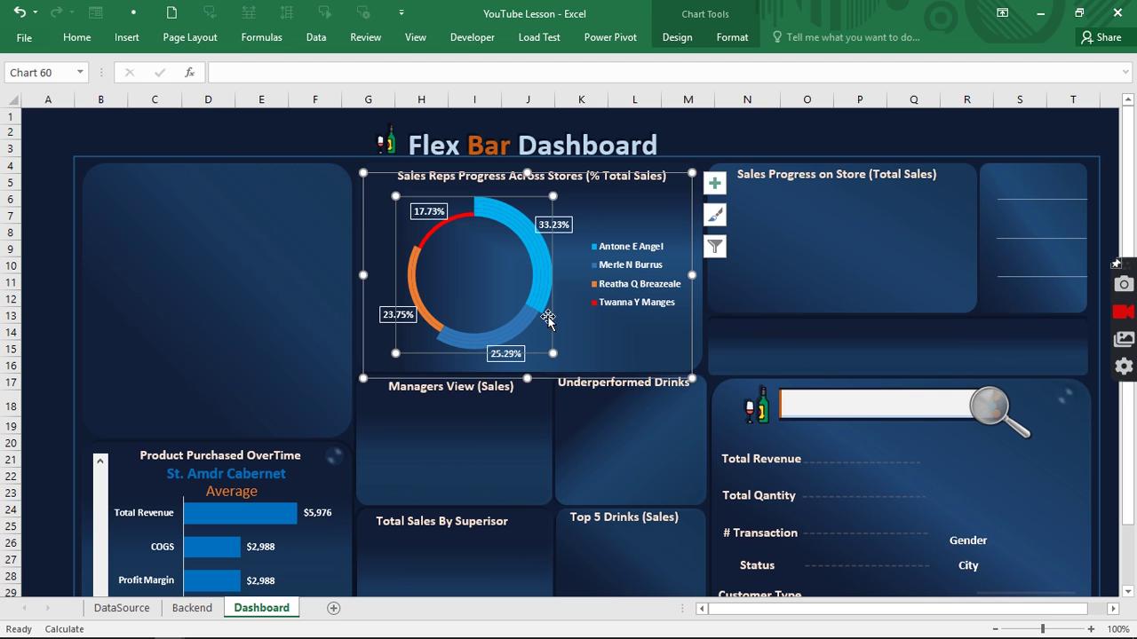
{"action": "key", "text": "ctrl+v"}
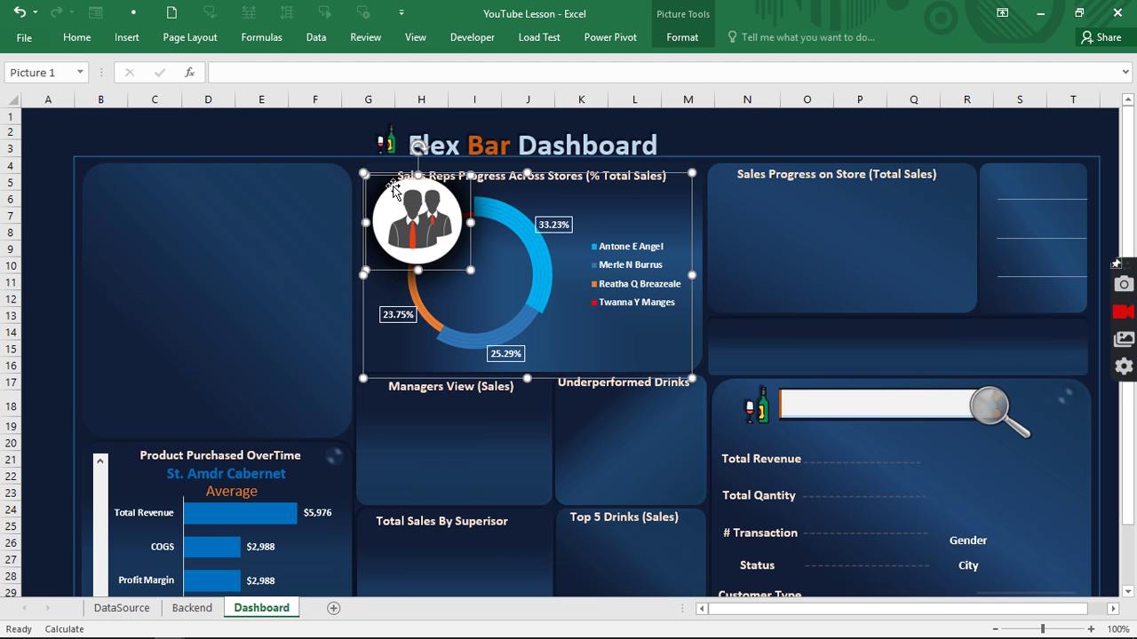
{"action": "left_click_drag", "start_coordinate": [450, 232], "coordinate": [477, 272]}
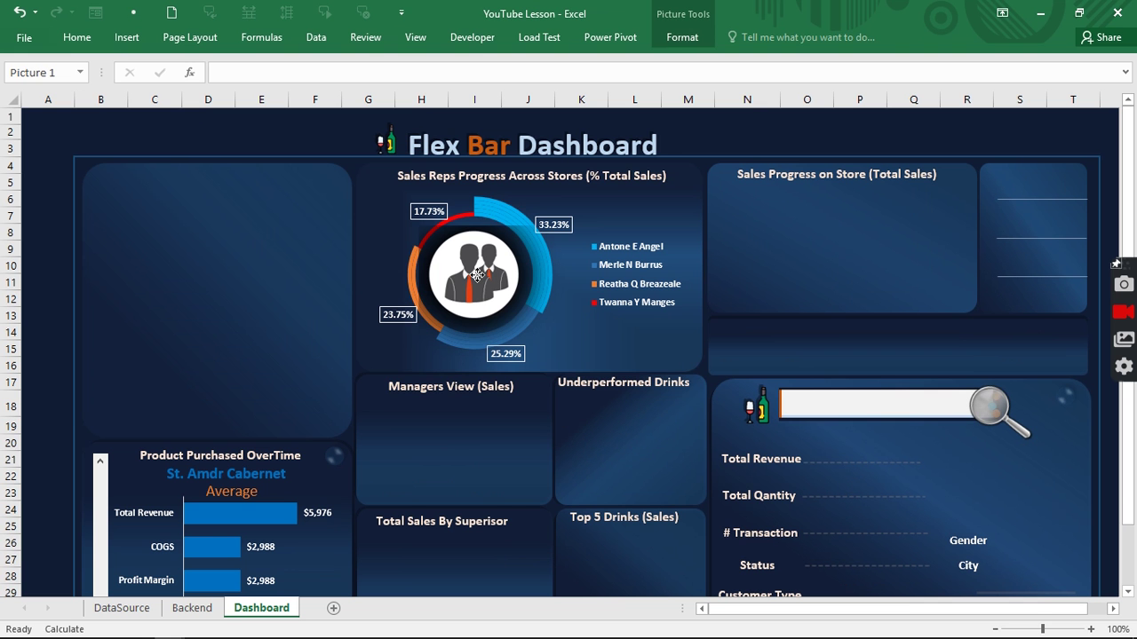
{"action": "left_click", "coordinate": [40, 184]}
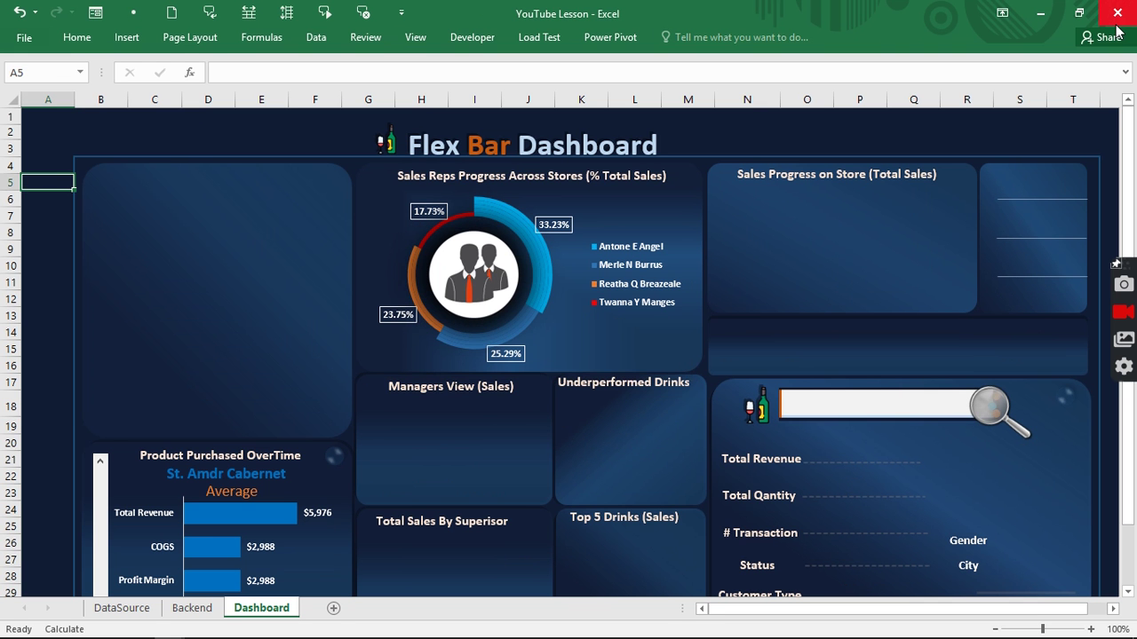
Create a PivotTable from Table1 on the DataSource sheet, placed on the existing Backend sheet at cell AE7 under Manager View.
{"action": "left_click", "coordinate": [107, 611]}
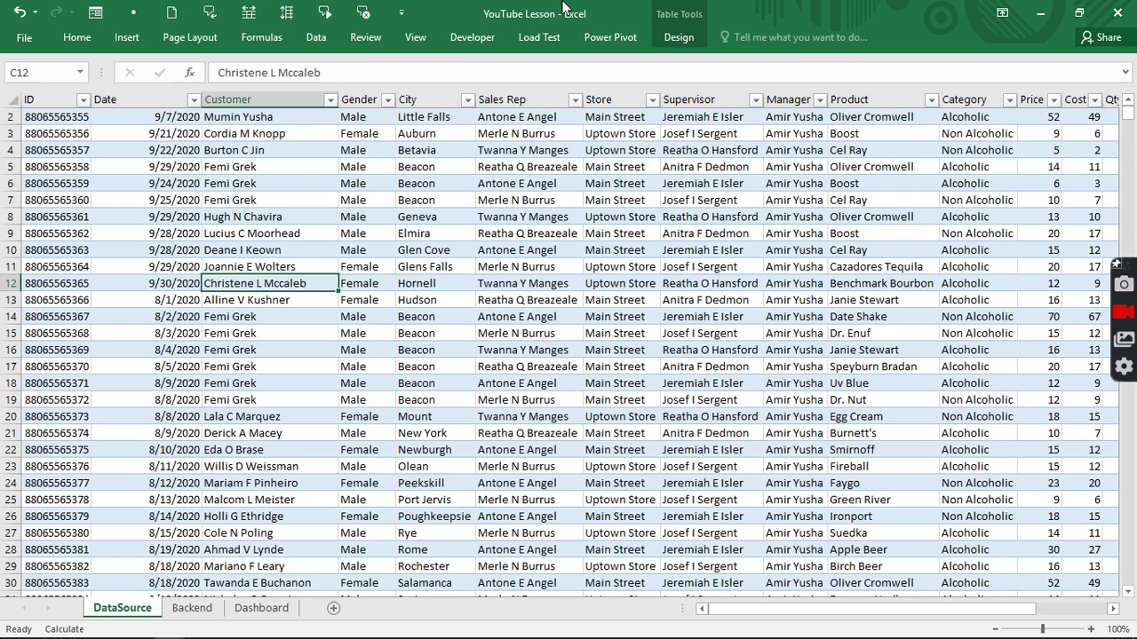
{"action": "left_click", "coordinate": [124, 36]}
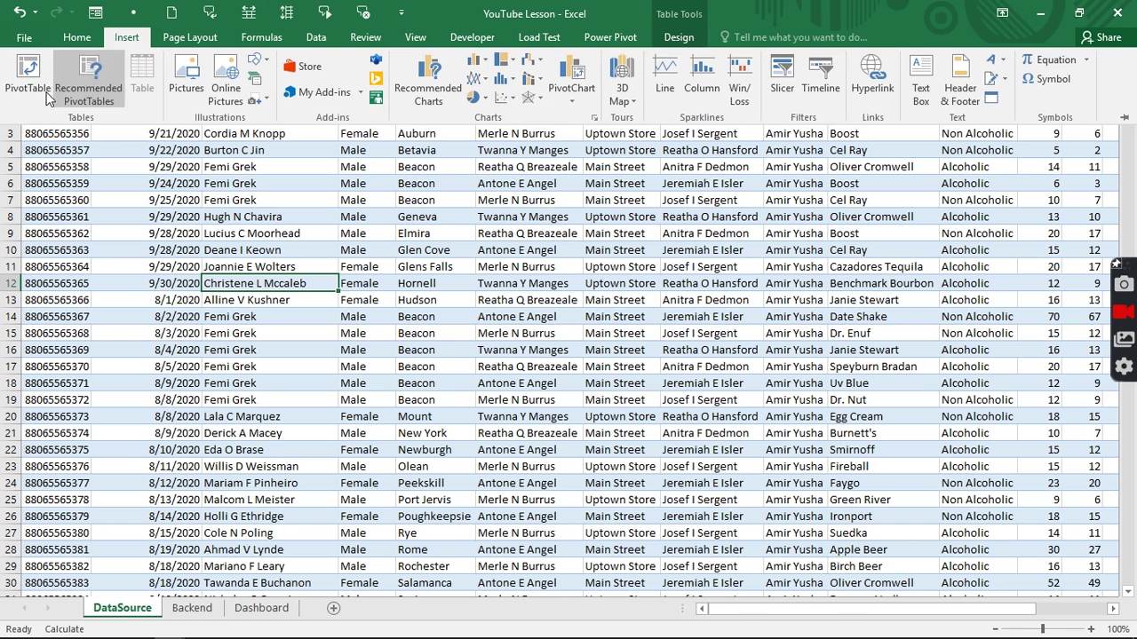
{"action": "left_click", "coordinate": [41, 92]}
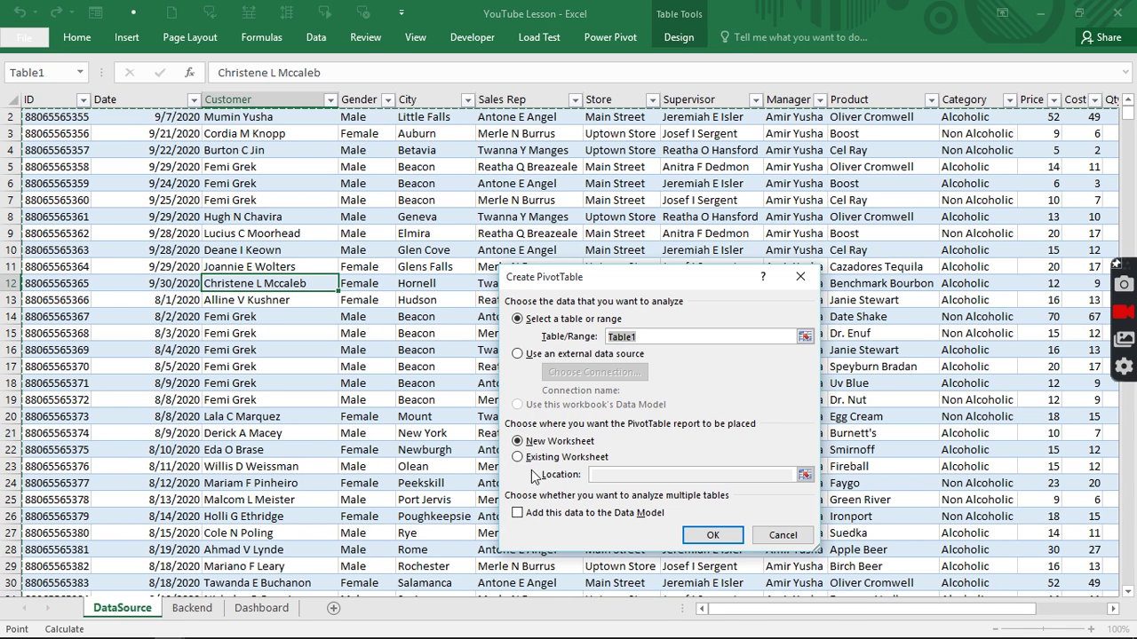
{"action": "left_click", "coordinate": [518, 456]}
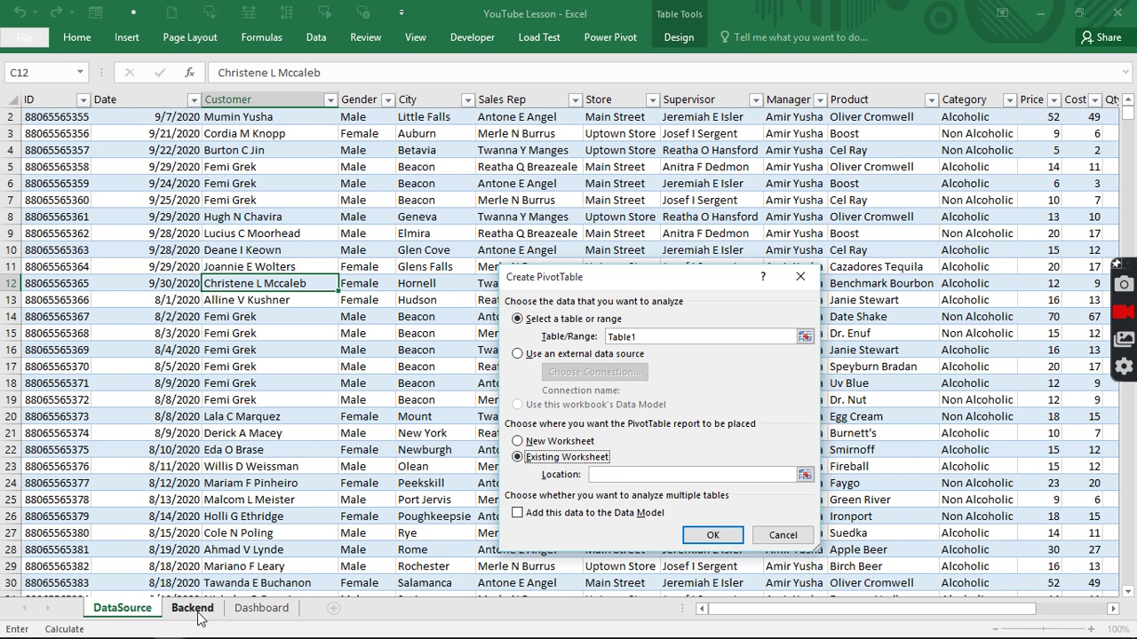
{"action": "left_click", "coordinate": [197, 611]}
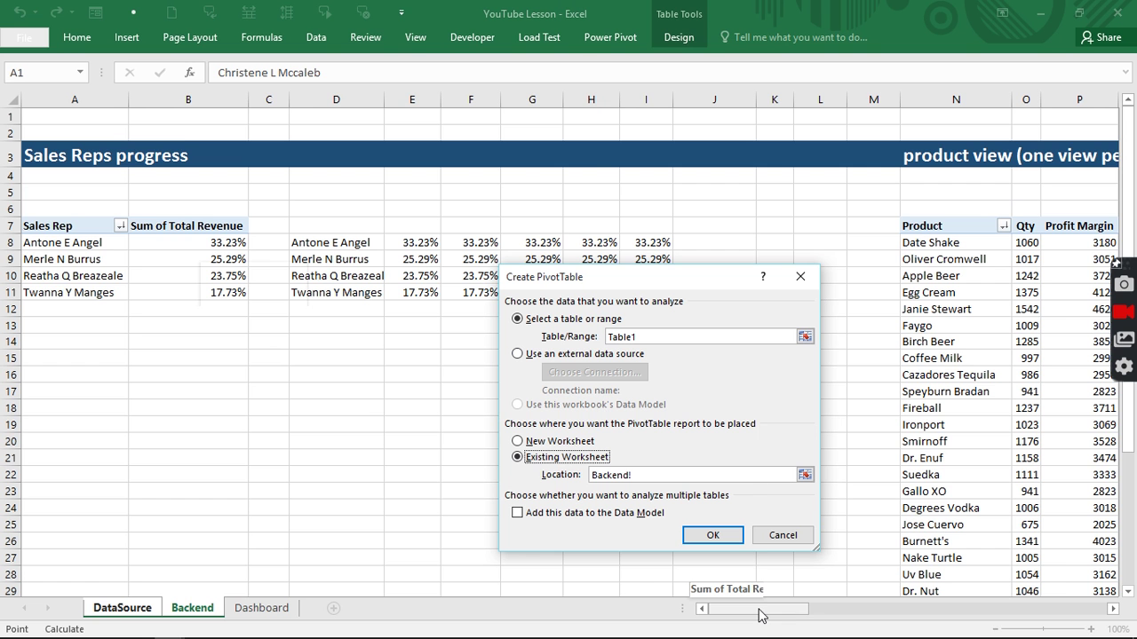
{"action": "left_click_drag", "start_coordinate": [759, 614], "coordinate": [839, 614]}
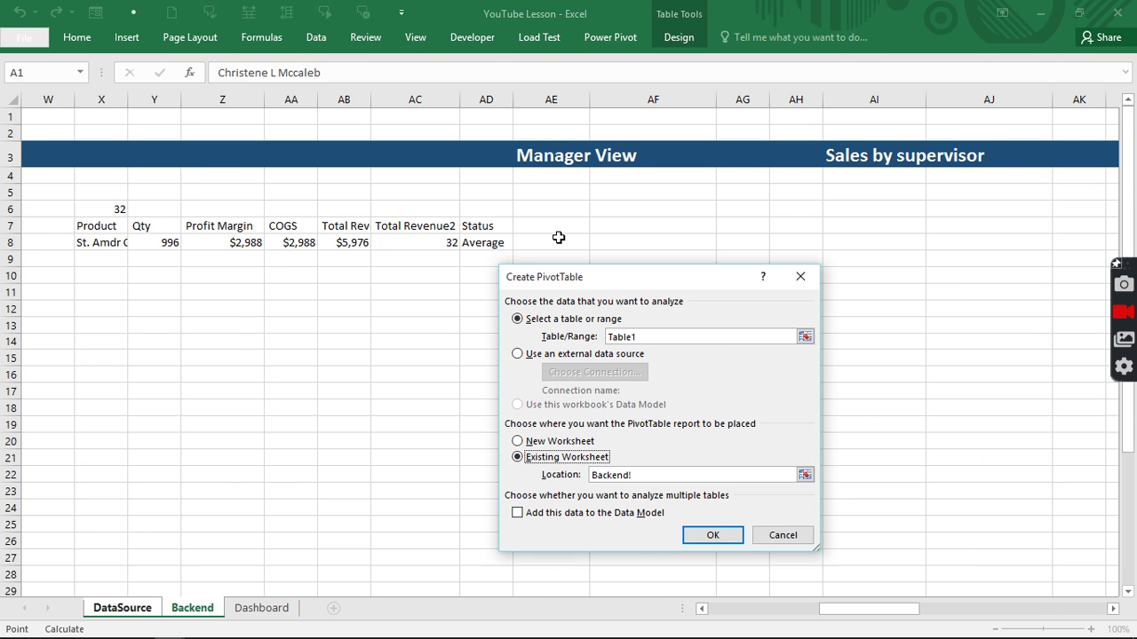
{"action": "left_click", "coordinate": [557, 226]}
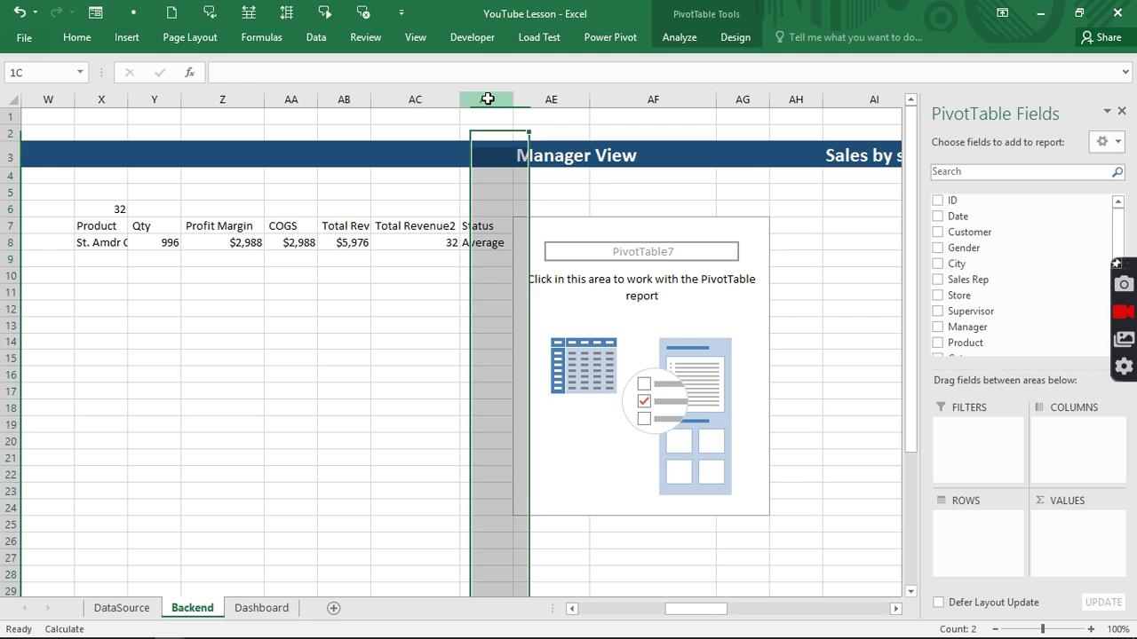
{"action": "left_click_drag", "start_coordinate": [487, 98], "coordinate": [537, 99]}
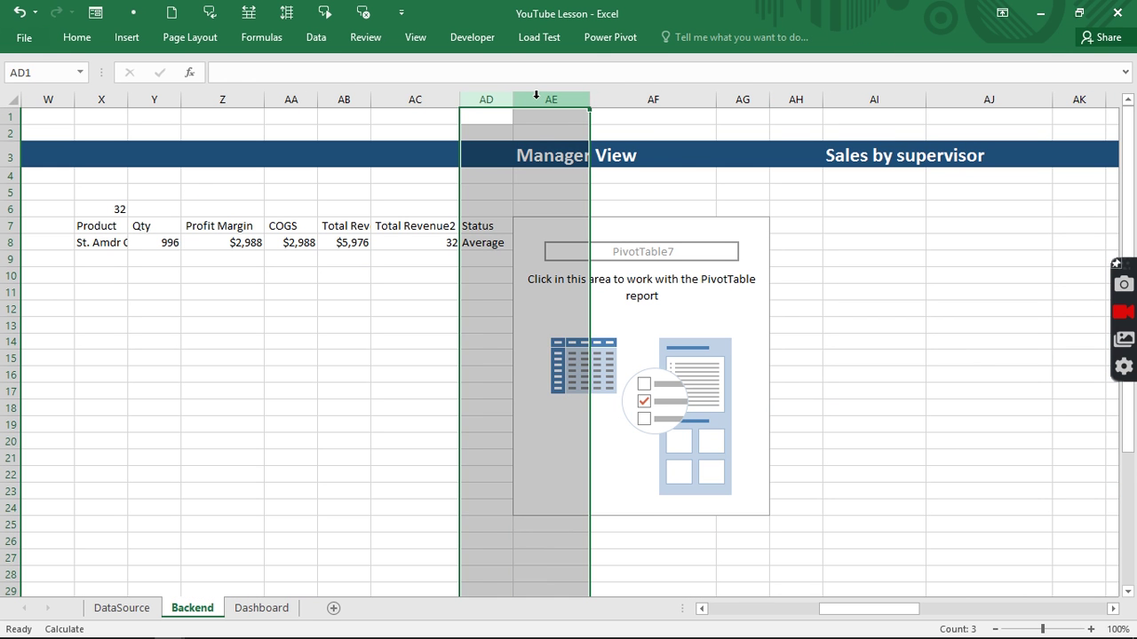
{"action": "right_click", "coordinate": [538, 100]}
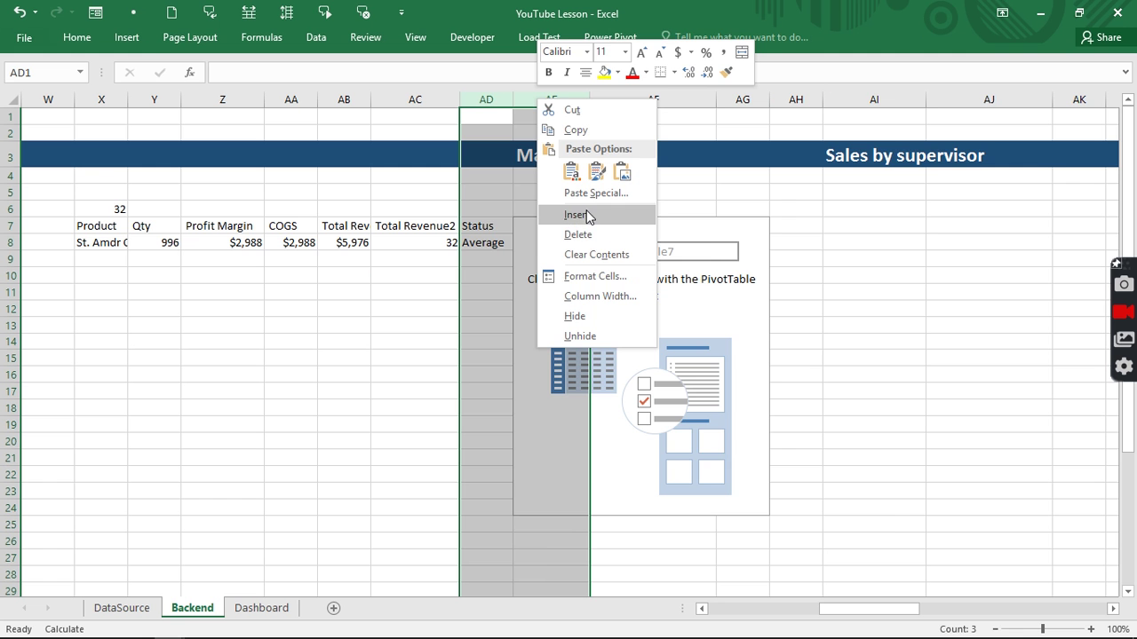
{"action": "left_click", "coordinate": [585, 214]}
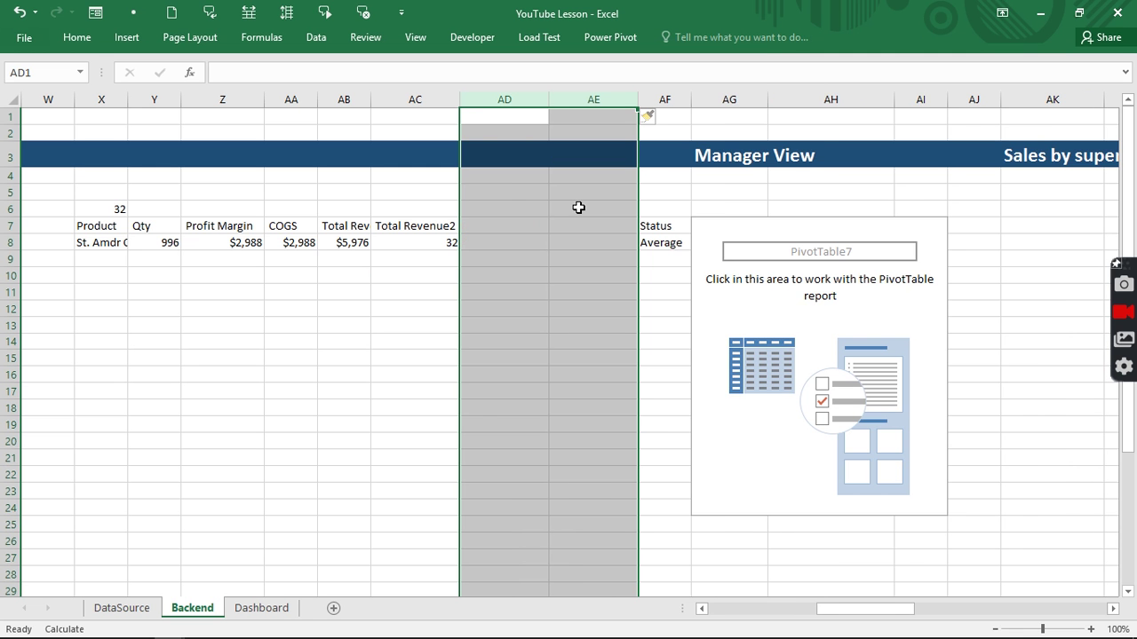
{"action": "key", "text": "ctrl+z"}
Insert two columns before the Manager View PivotTable, using columns AE and AF of the Backend sheet.
{"action": "left_click_drag", "start_coordinate": [536, 100], "coordinate": [639, 99]}
{"action": "right_click", "coordinate": [640, 99]}
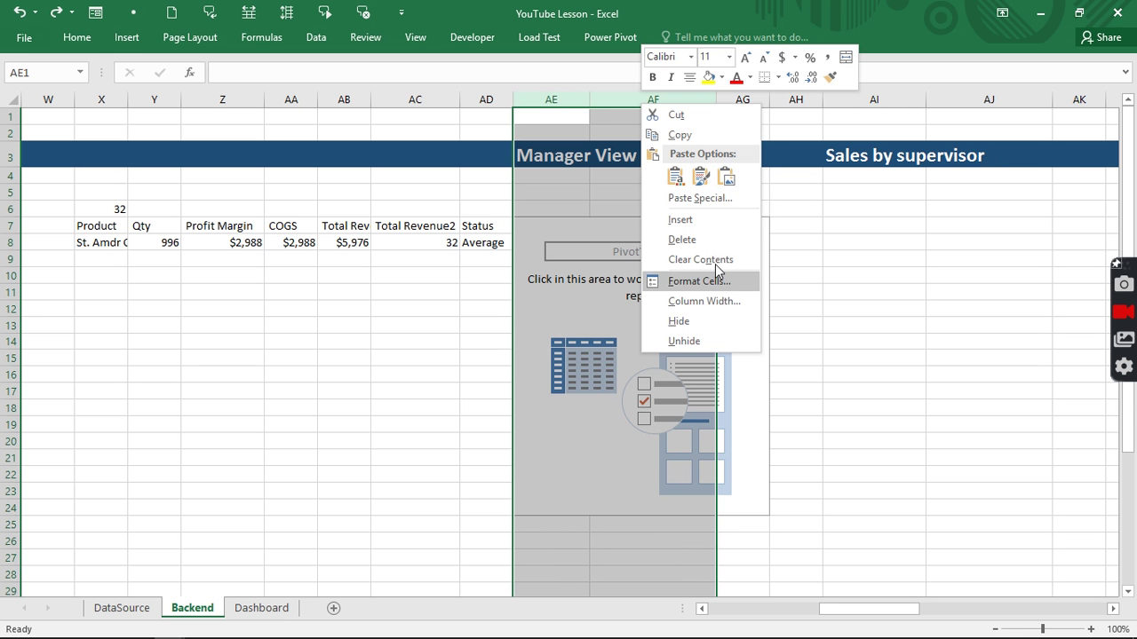
{"action": "left_click", "coordinate": [706, 219]}
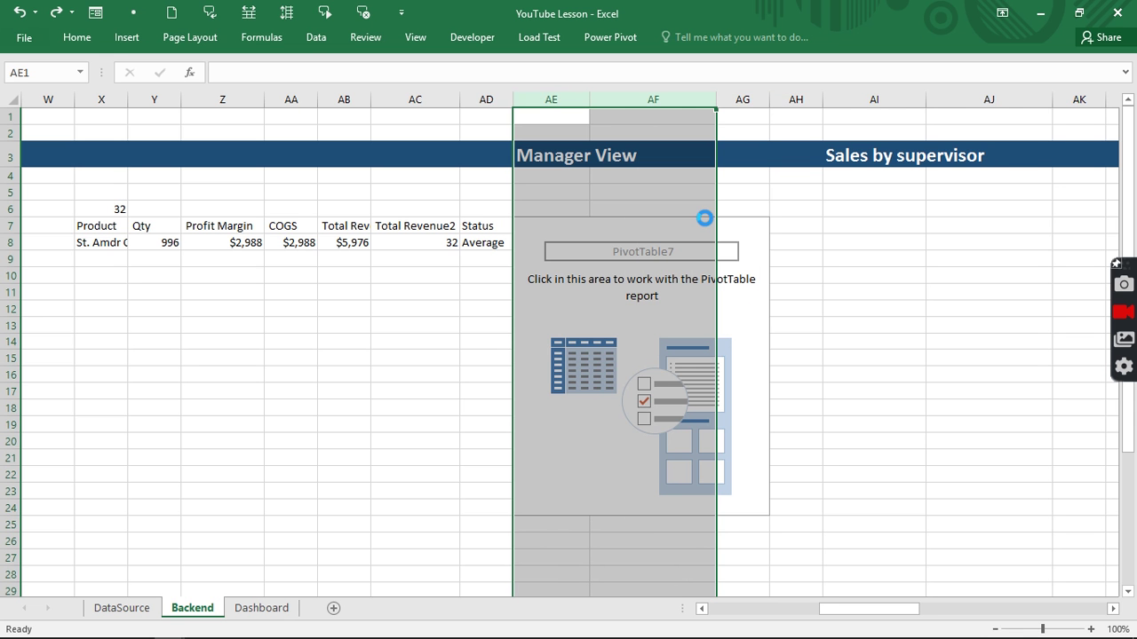
Build the Manager View PivotTable with Manager in the rows and the sum of Total Revenue in the values.
{"action": "left_click", "coordinate": [586, 225]}
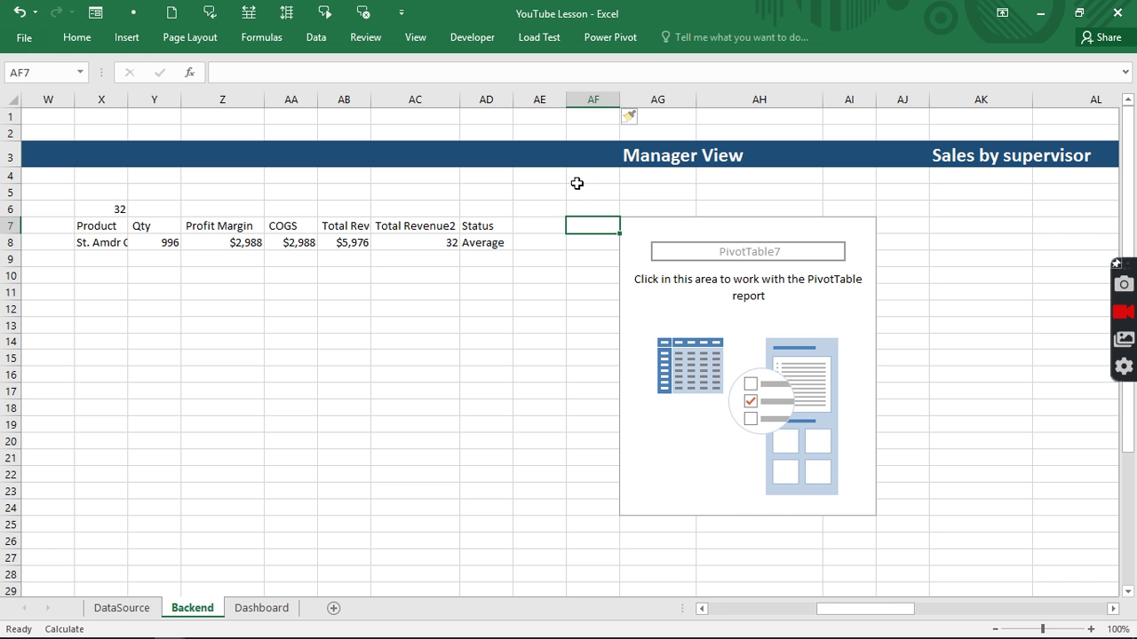
{"action": "left_click", "coordinate": [668, 241]}
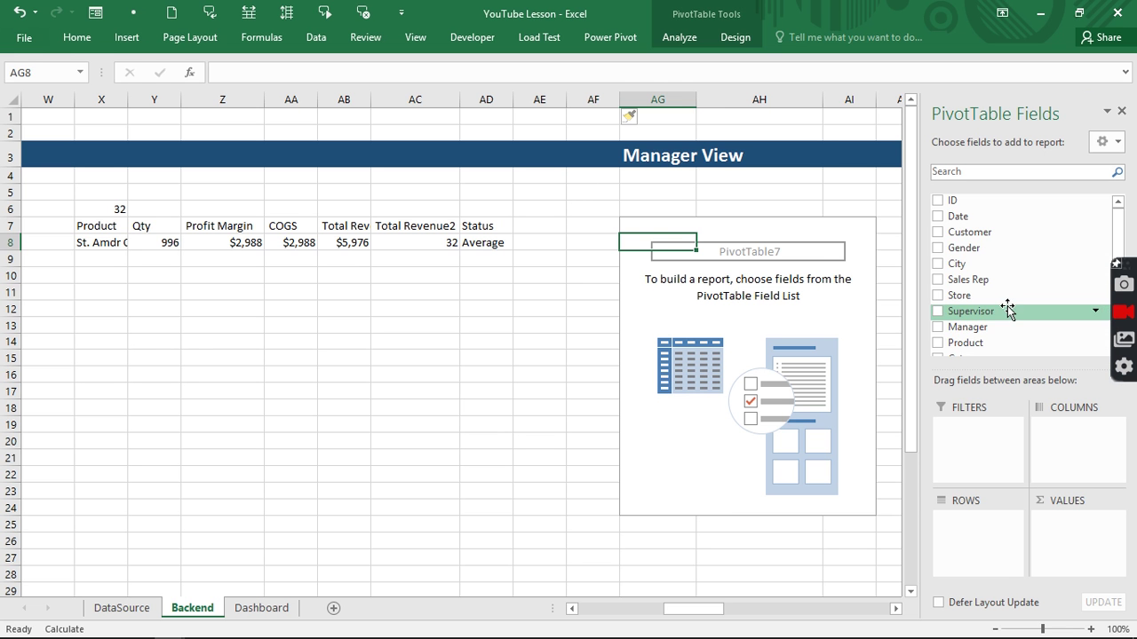
{"action": "left_click_drag", "start_coordinate": [976, 327], "coordinate": [977, 539]}
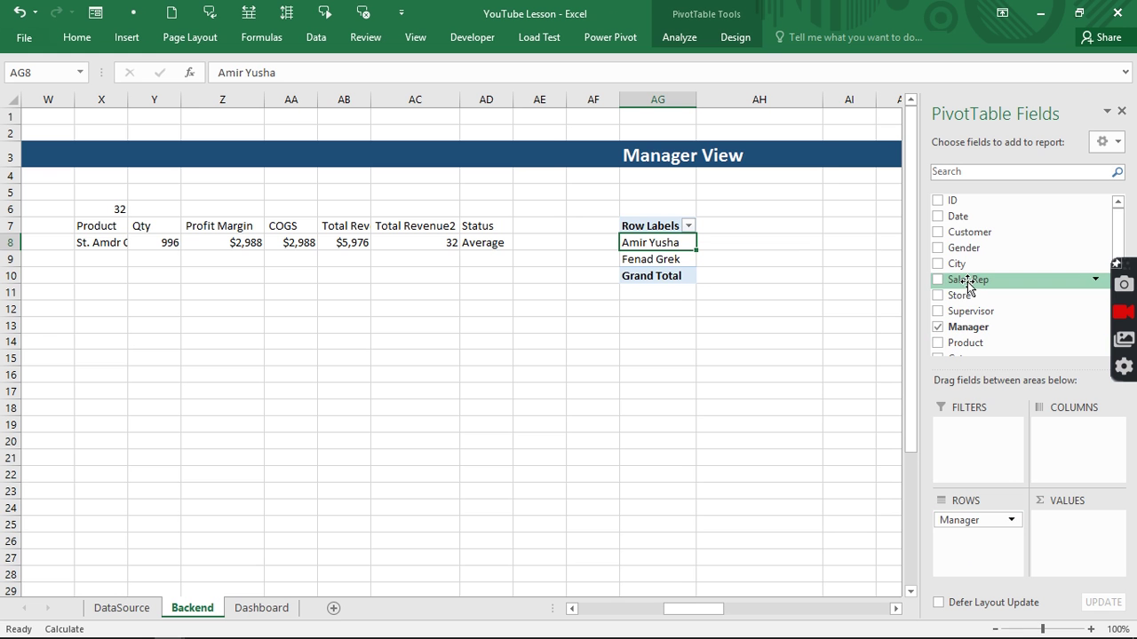
{"action": "left_click_drag", "start_coordinate": [1122, 240], "coordinate": [1117, 282]}
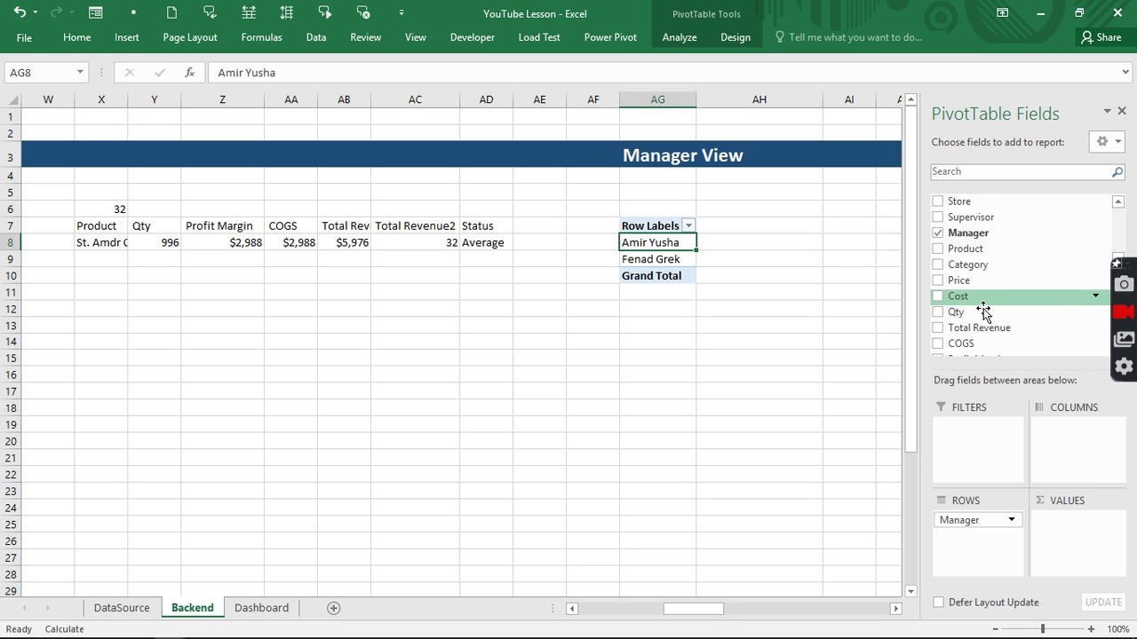
{"action": "left_click_drag", "start_coordinate": [955, 329], "coordinate": [1053, 565]}
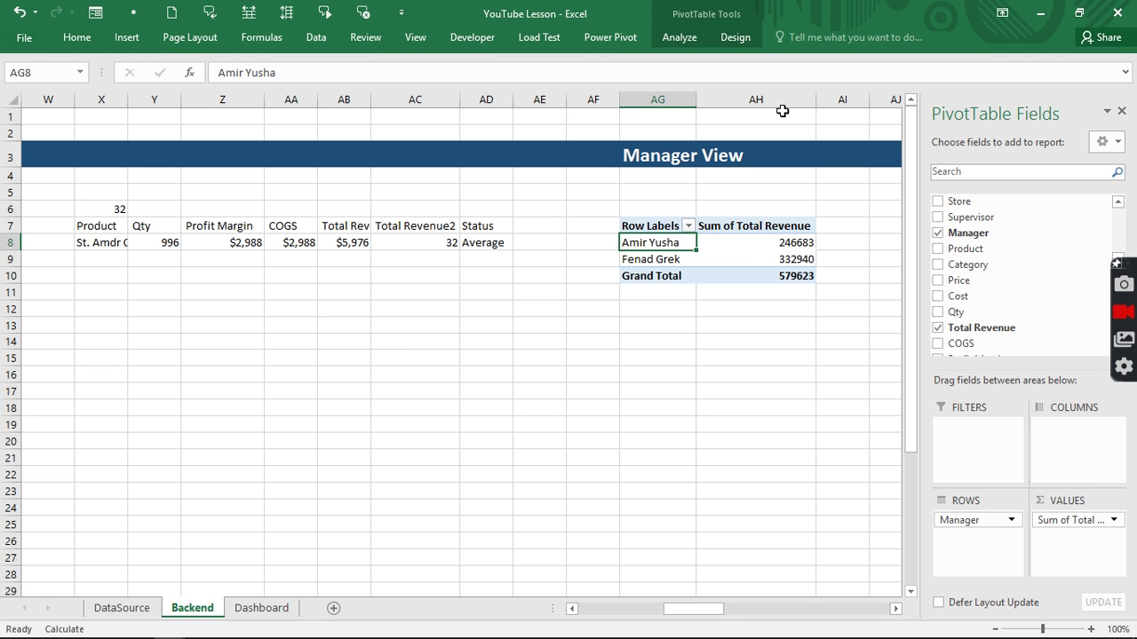
Turn off the Manager View PivotTable's grand totals for rows and columns.
{"action": "left_click", "coordinate": [739, 39]}
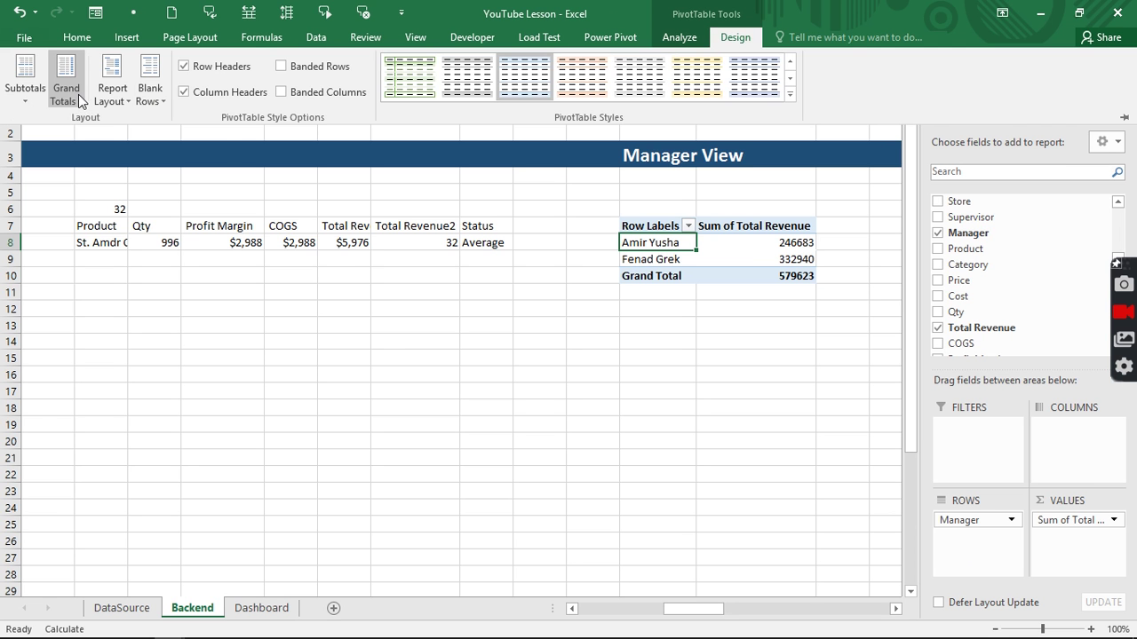
{"action": "left_click", "coordinate": [73, 94]}
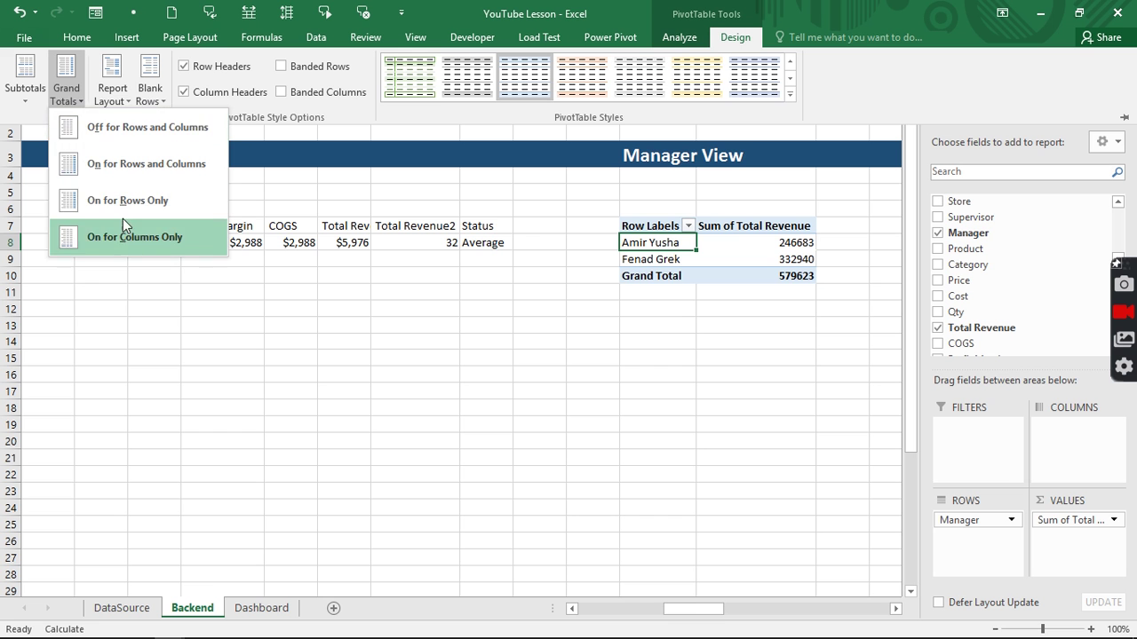
{"action": "left_click", "coordinate": [132, 126]}
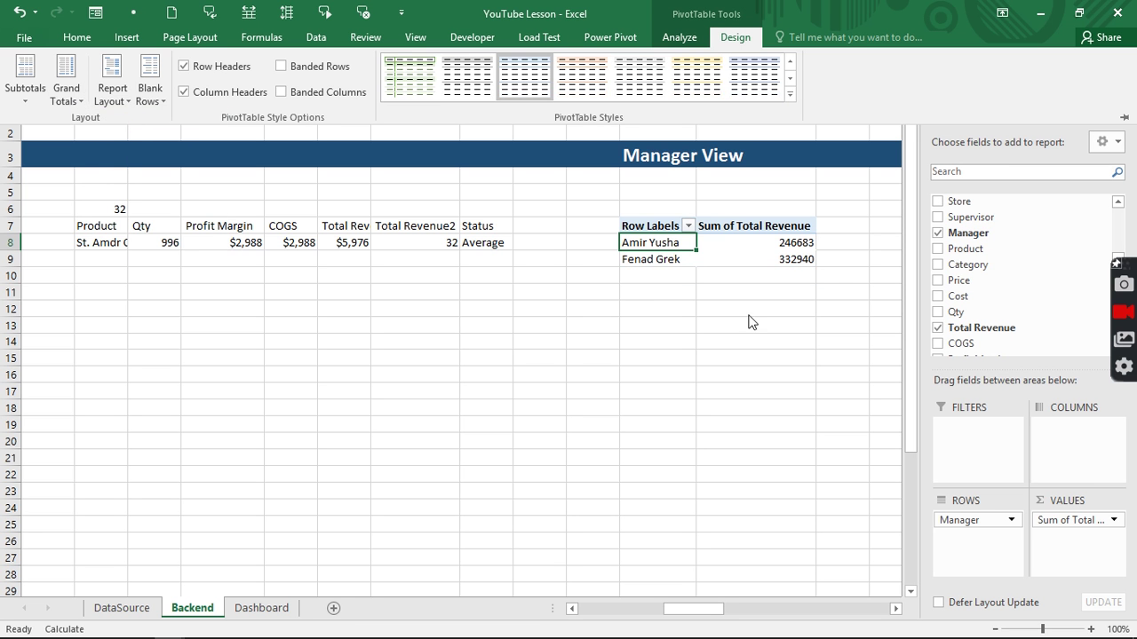
{"action": "double_click", "coordinate": [795, 252]}
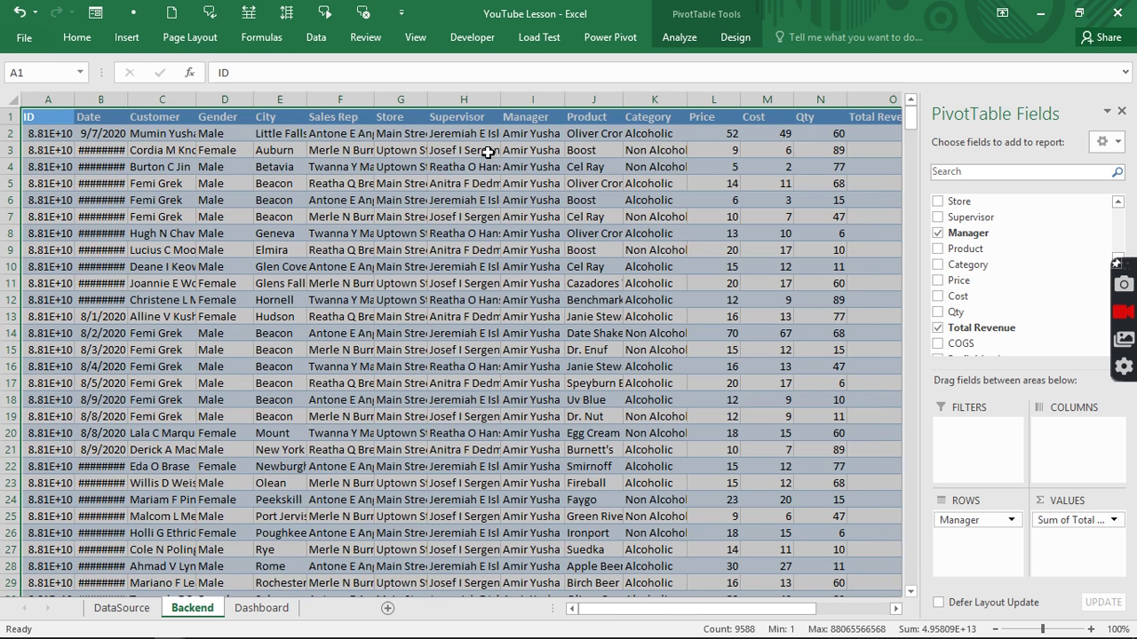
{"action": "right_click", "coordinate": [189, 608]}
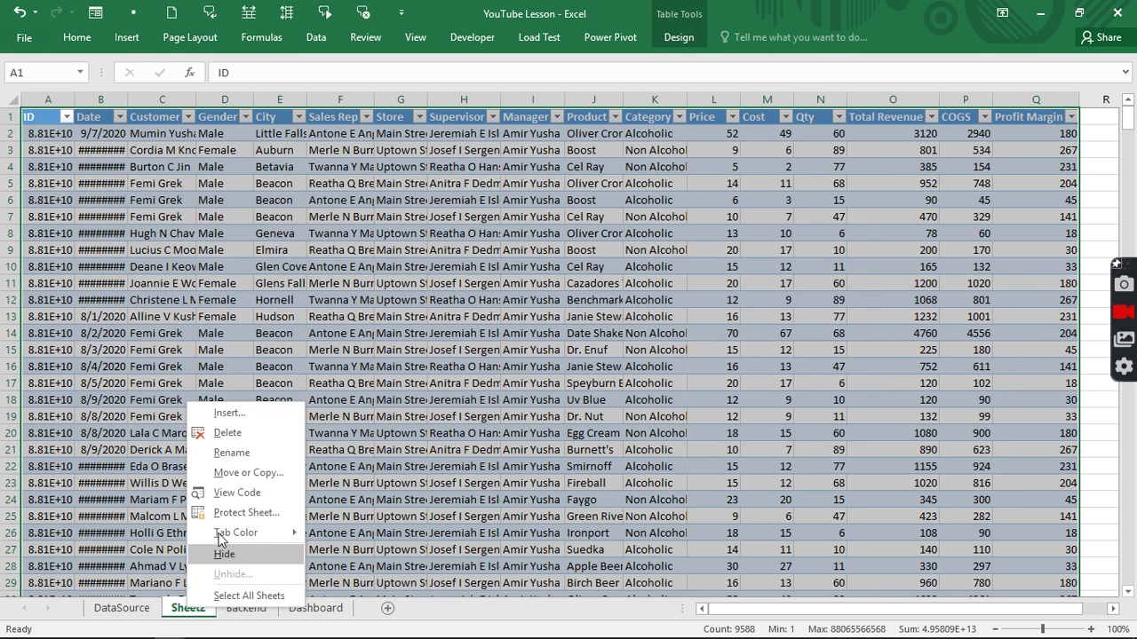
{"action": "left_click", "coordinate": [241, 435]}
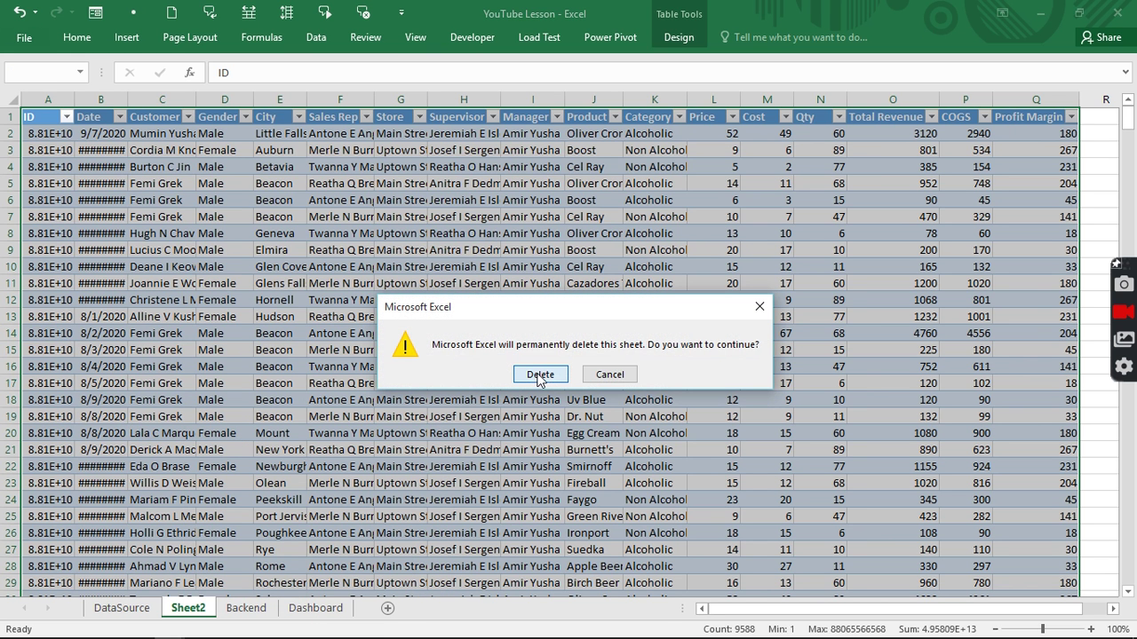
{"action": "left_click", "coordinate": [540, 374]}
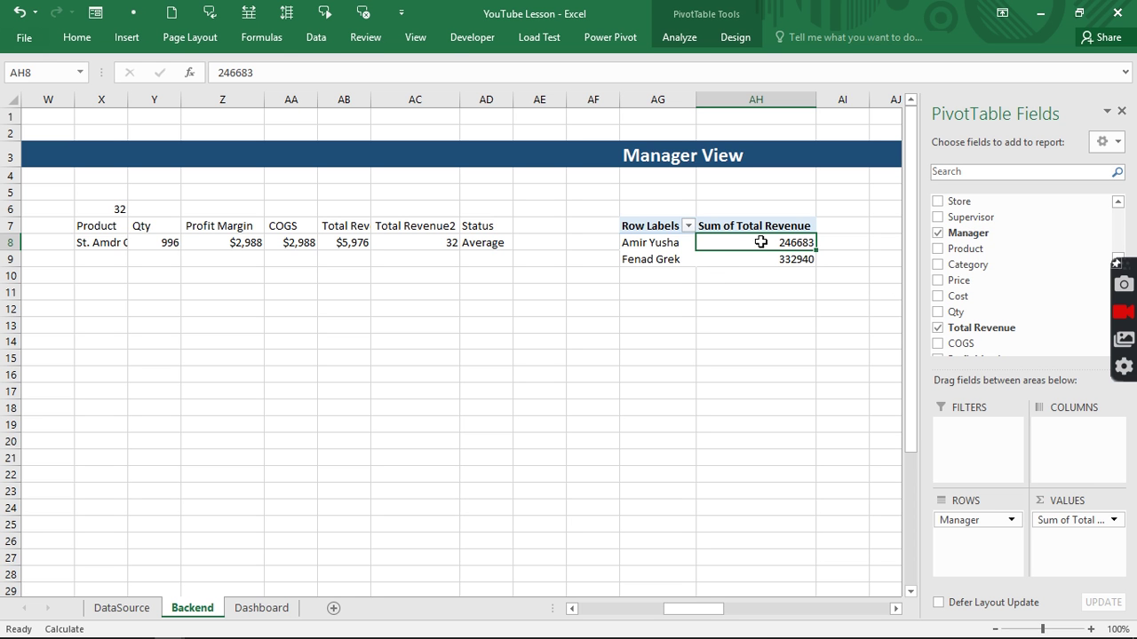
Format the PivotTable's revenue values in AH8:AH9 as dollar currency with 0 decimal places.
{"action": "mouse_move", "coordinate": [756, 242]}
{"action": "left_mouse_down"}
{"action": "mouse_move", "coordinate": [734, 256]}
{"action": "mouse_move", "coordinate": [762, 256]}
{"action": "left_mouse_up"}
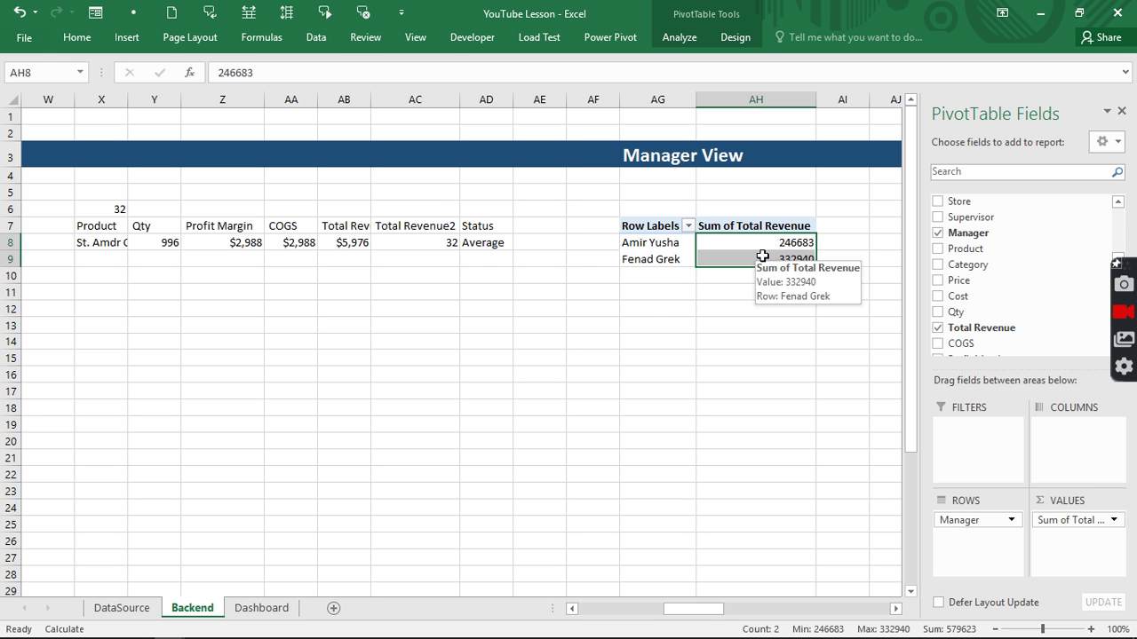
{"action": "key", "text": "ctrl+1"}
{"action": "left_click", "coordinate": [474, 315]}
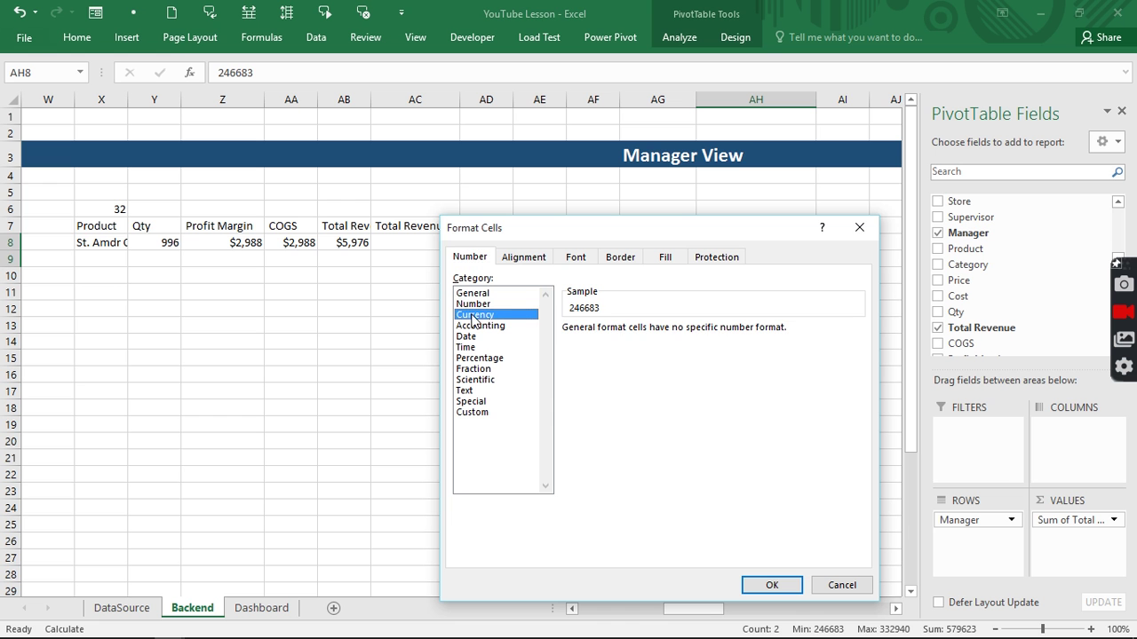
{"action": "left_click", "coordinate": [675, 334]}
{"action": "left_click", "coordinate": [675, 334]}
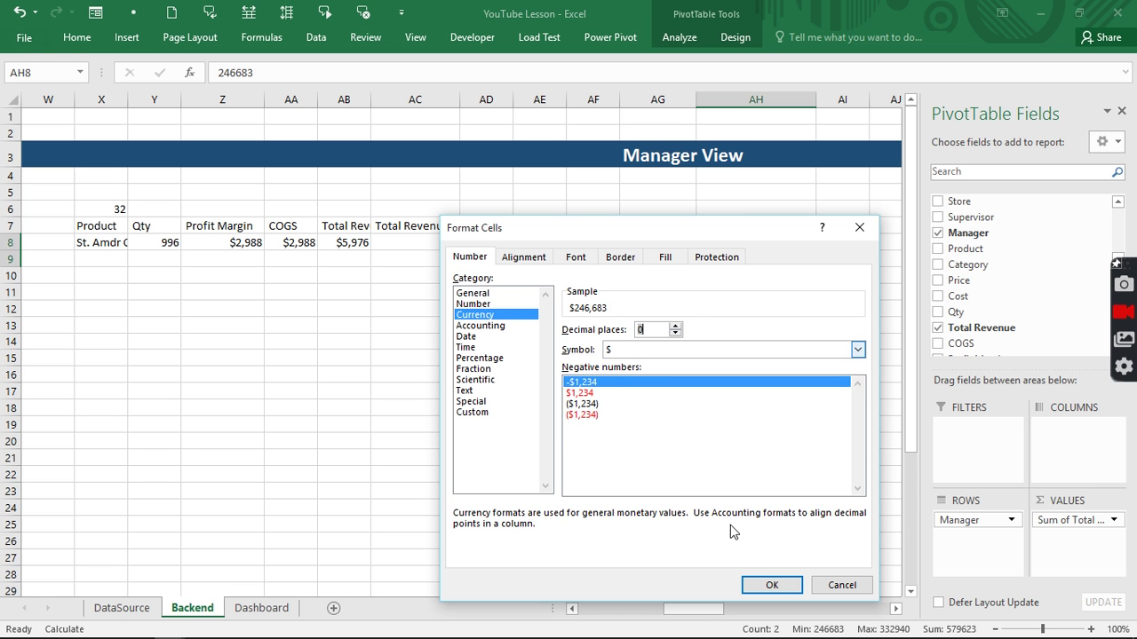
{"action": "left_click", "coordinate": [786, 587]}
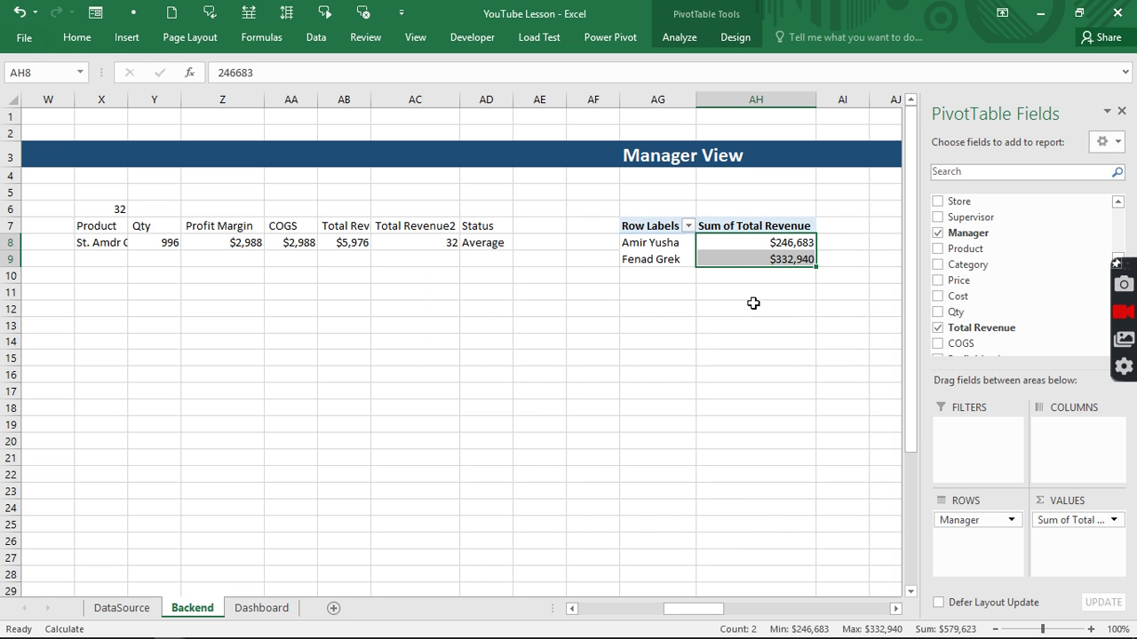
{"action": "left_click", "coordinate": [754, 307]}
Insert a Clustered Column PivotChart based on the Manager View PivotTable.
{"action": "left_click", "coordinate": [739, 253]}
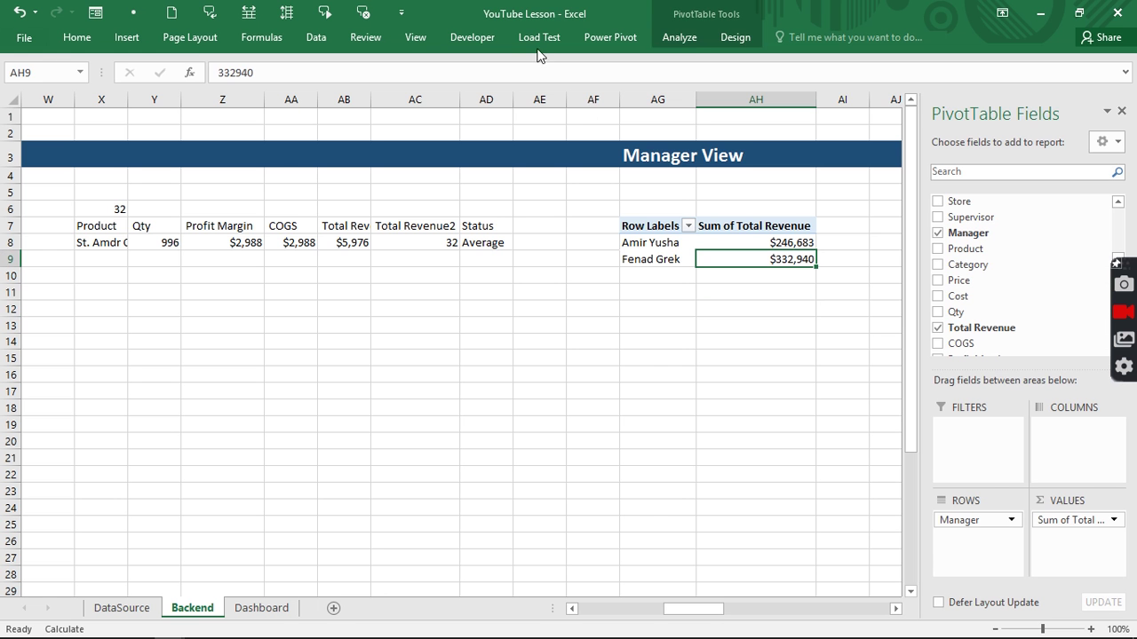
{"action": "left_click", "coordinate": [688, 36]}
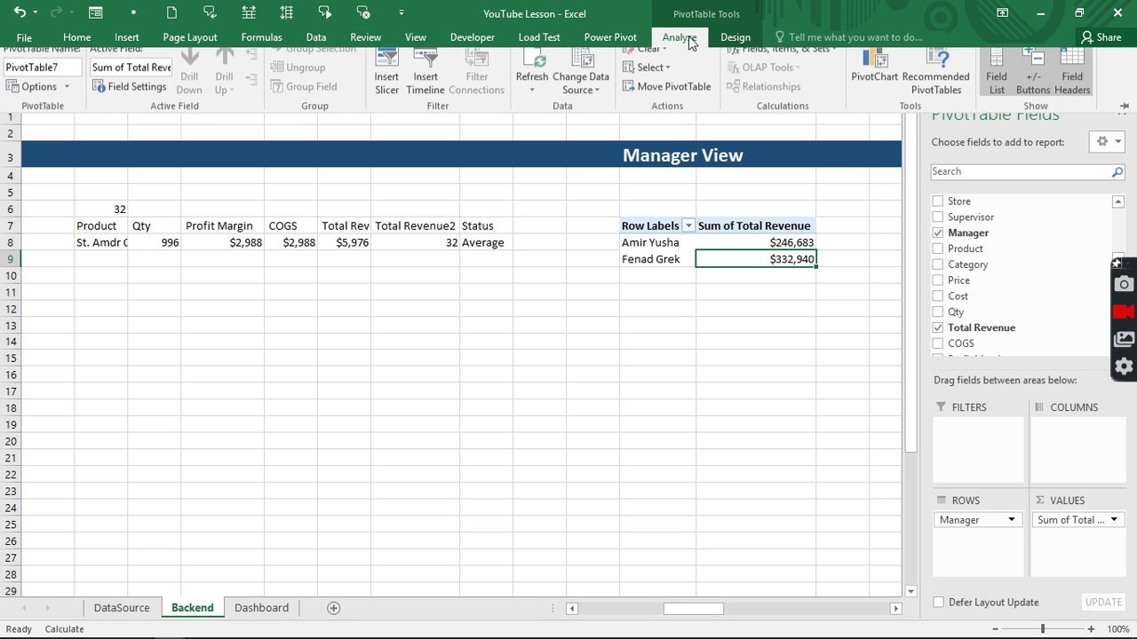
{"action": "left_click", "coordinate": [870, 80]}
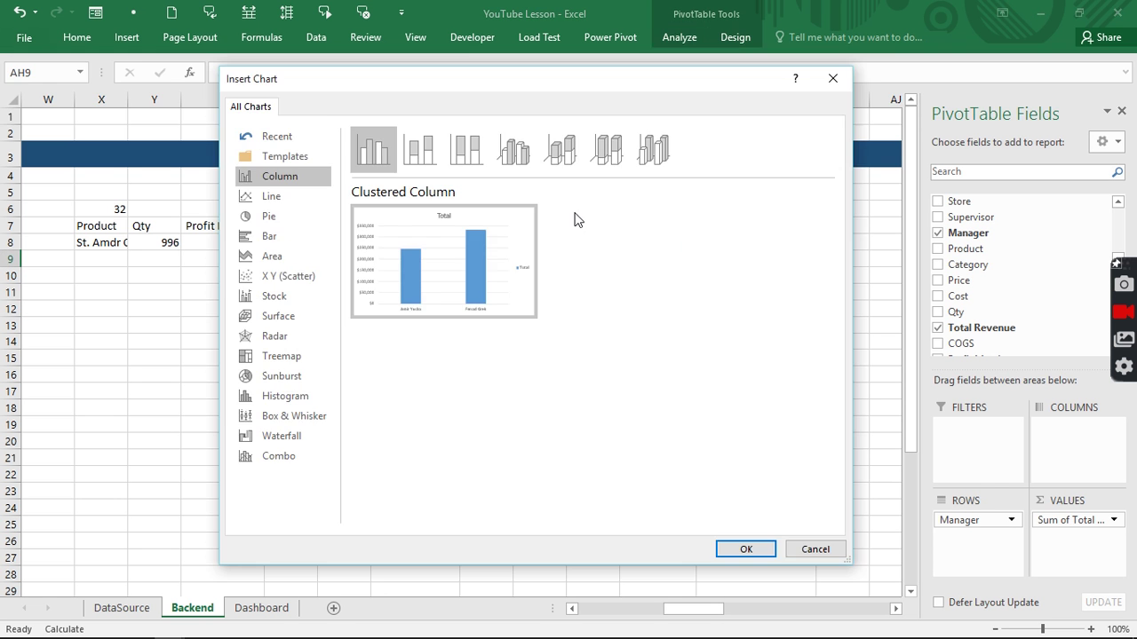
{"action": "left_click", "coordinate": [728, 550]}
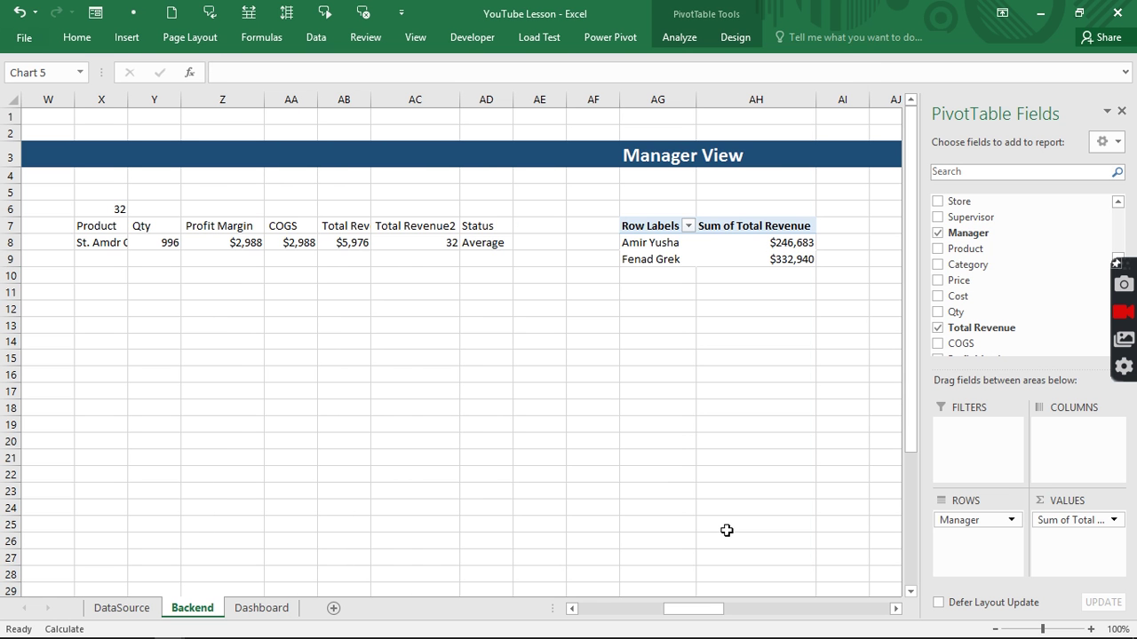
Delete the PivotChart's legend and title and hide its axis field buttons.
{"action": "left_click", "coordinate": [648, 365]}
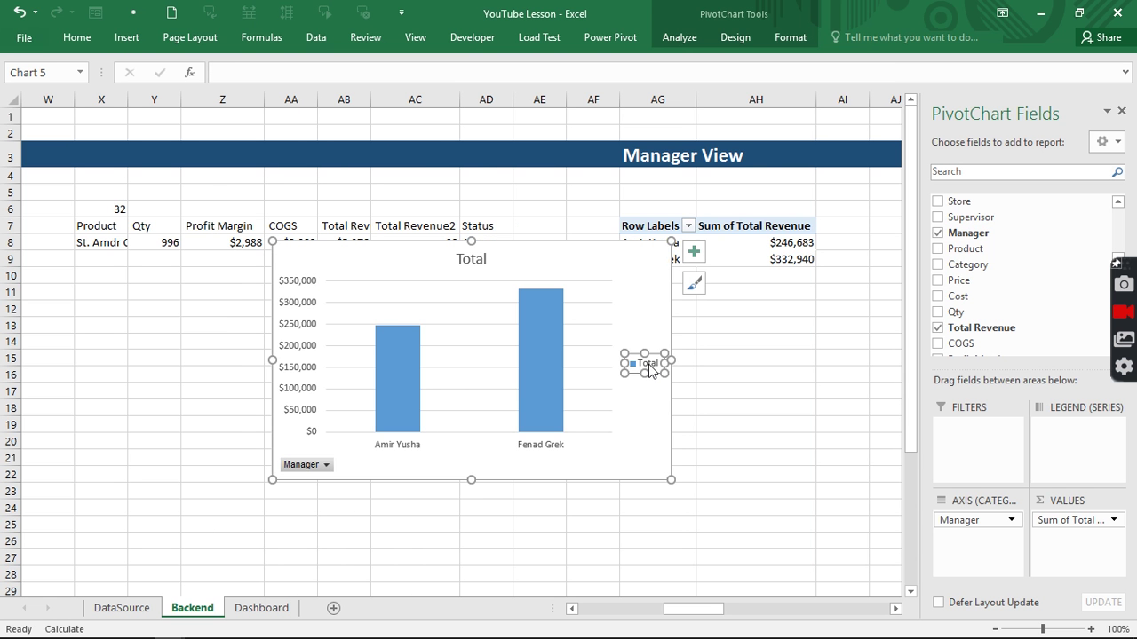
{"action": "key", "text": "Delete"}
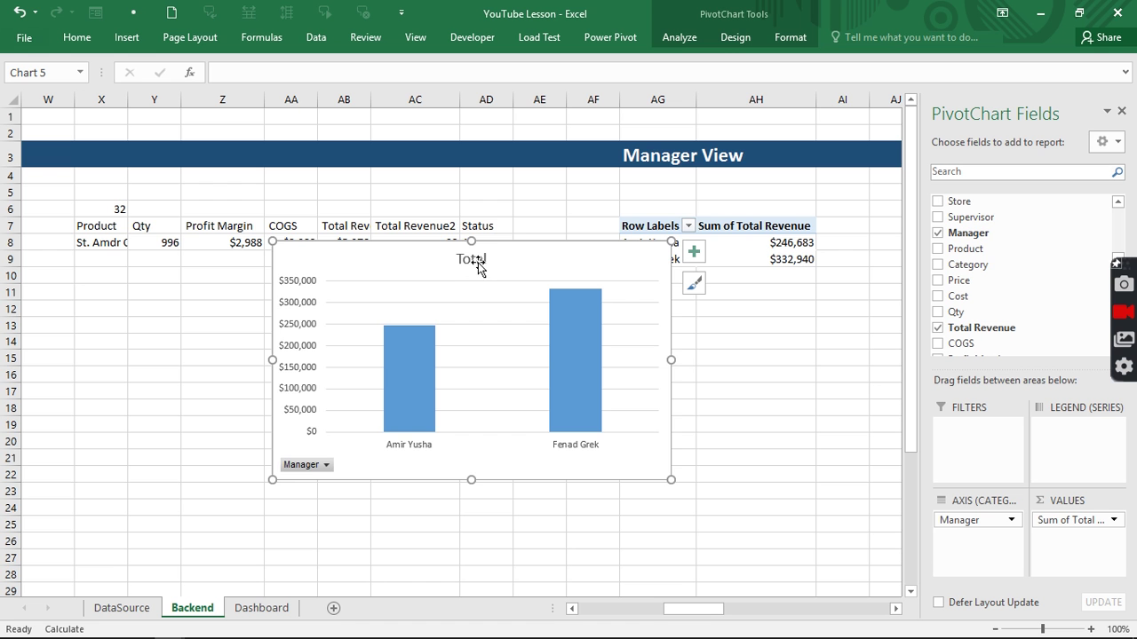
{"action": "left_click", "coordinate": [480, 261]}
{"action": "key", "text": "Delete"}
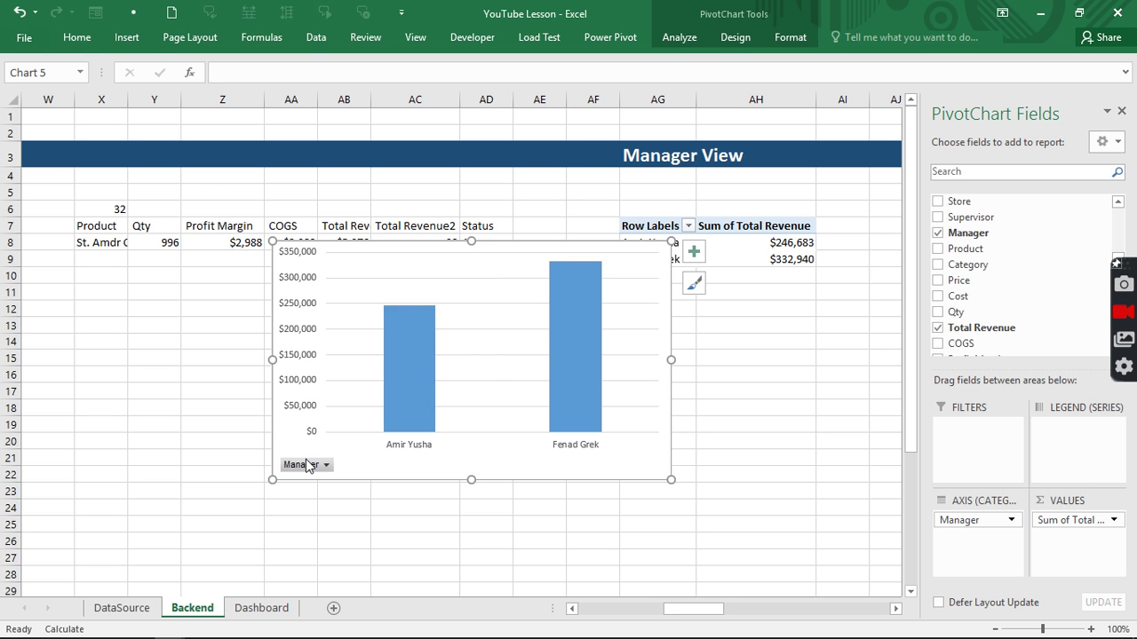
{"action": "right_click", "coordinate": [305, 465]}
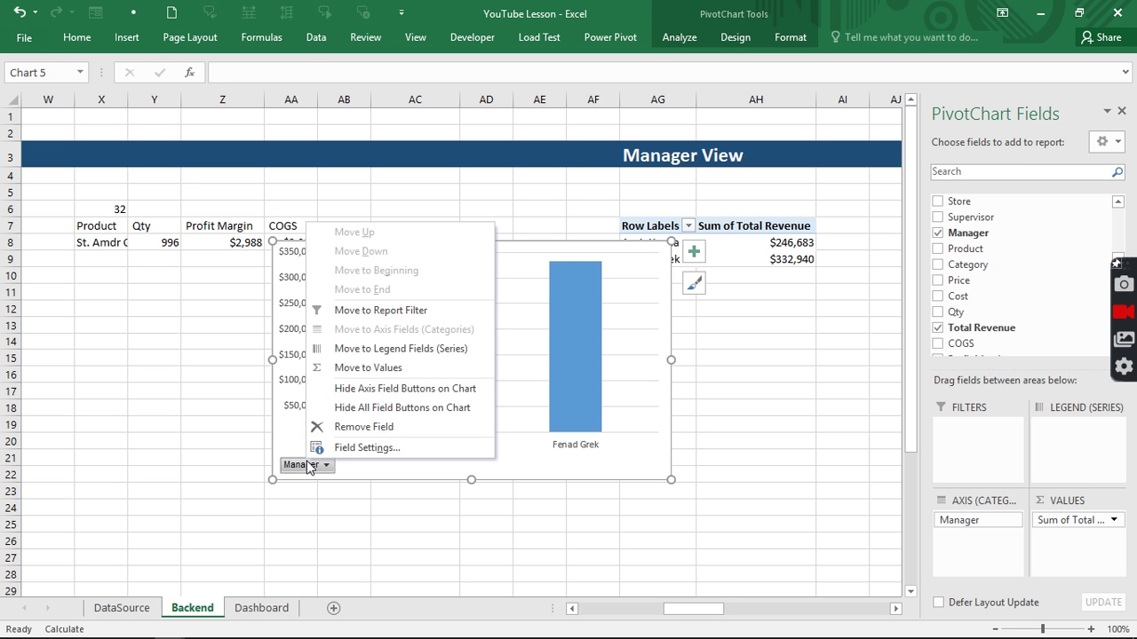
{"action": "left_click", "coordinate": [355, 391]}
Delete the PivotChart's vertical value axis and its horizontal gridlines.
{"action": "left_click", "coordinate": [307, 306]}
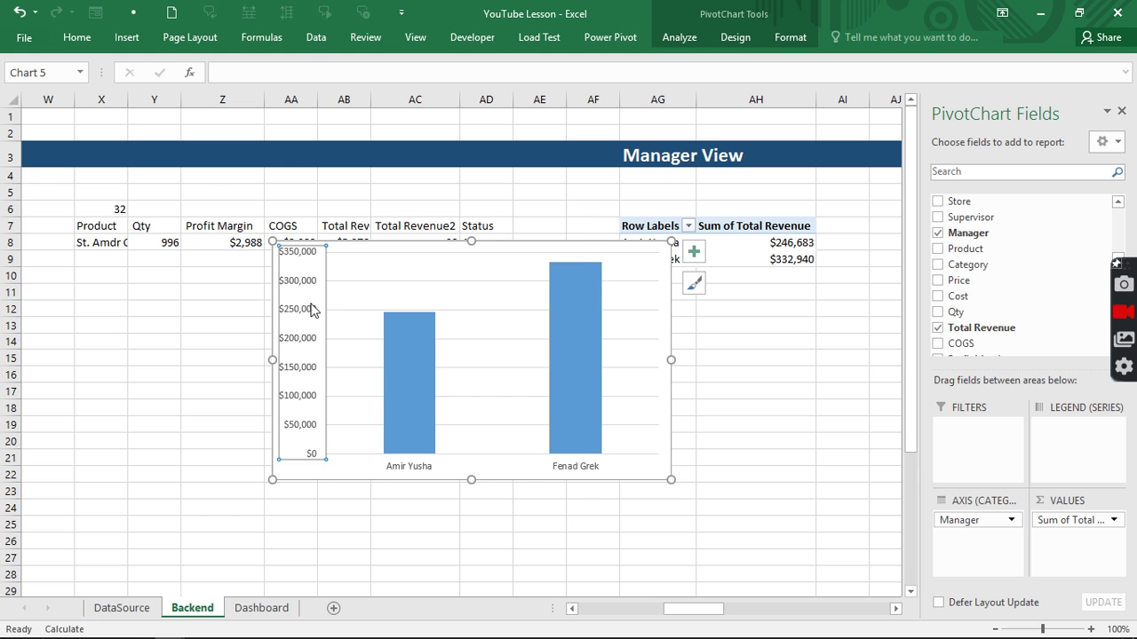
{"action": "key", "text": "Delete"}
{"action": "left_click", "coordinate": [350, 282]}
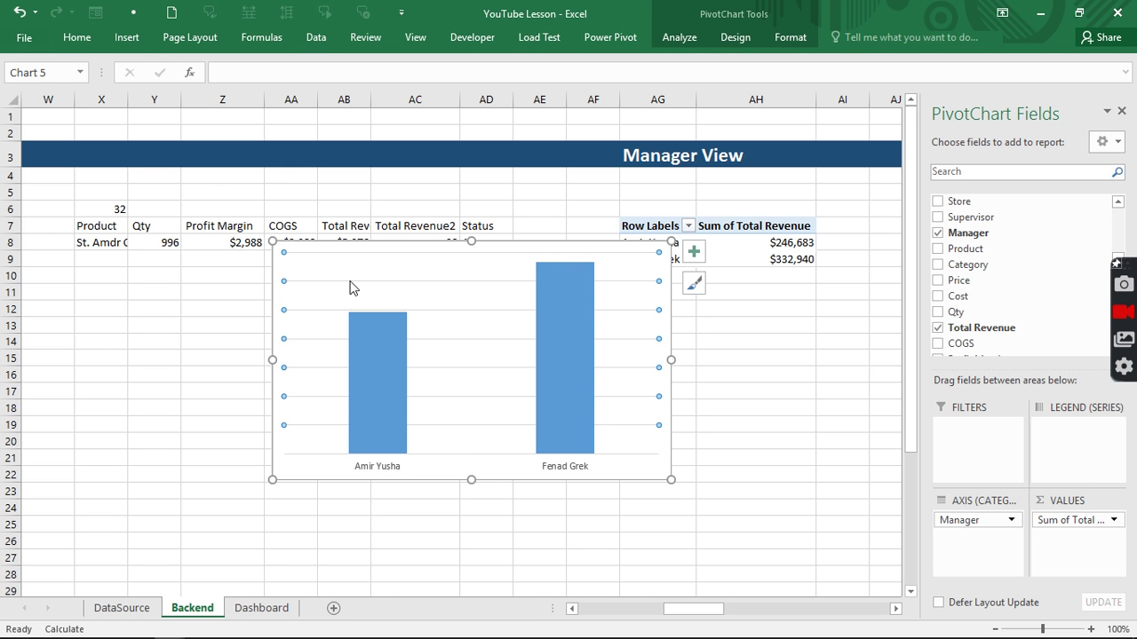
{"action": "key", "text": "Delete"}
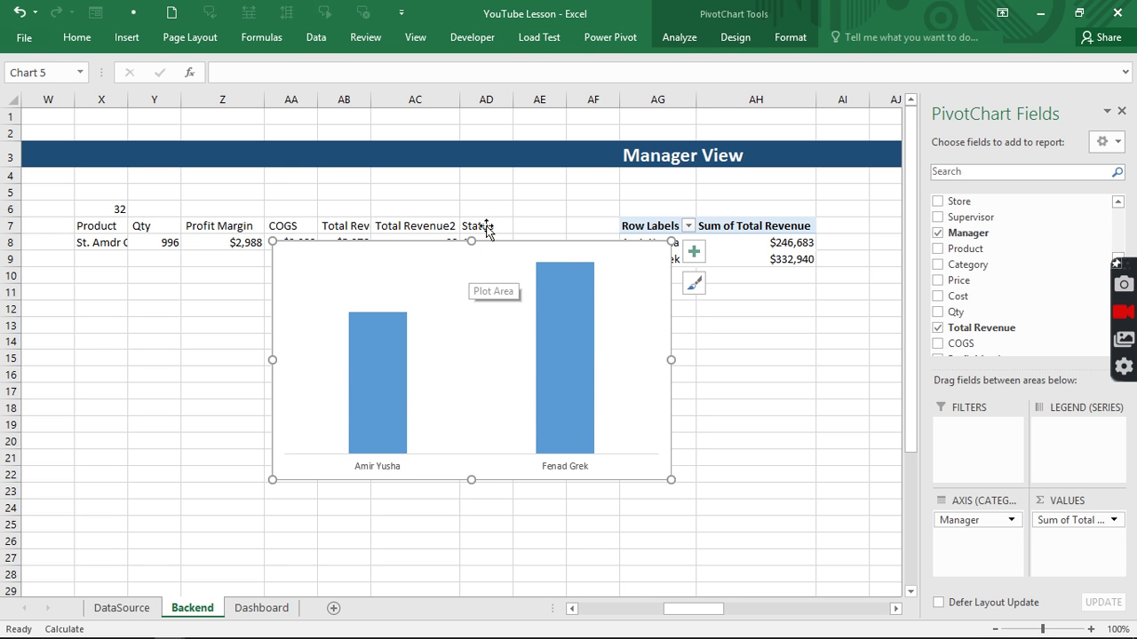
Examine the Managers View (Sales) chart in the Flex Bar Analysis Youtube (complet dasboard) workbook, then return to YouTube Lesson.
{"action": "left_click", "coordinate": [417, 37]}
{"action": "left_click", "coordinate": [782, 101]}
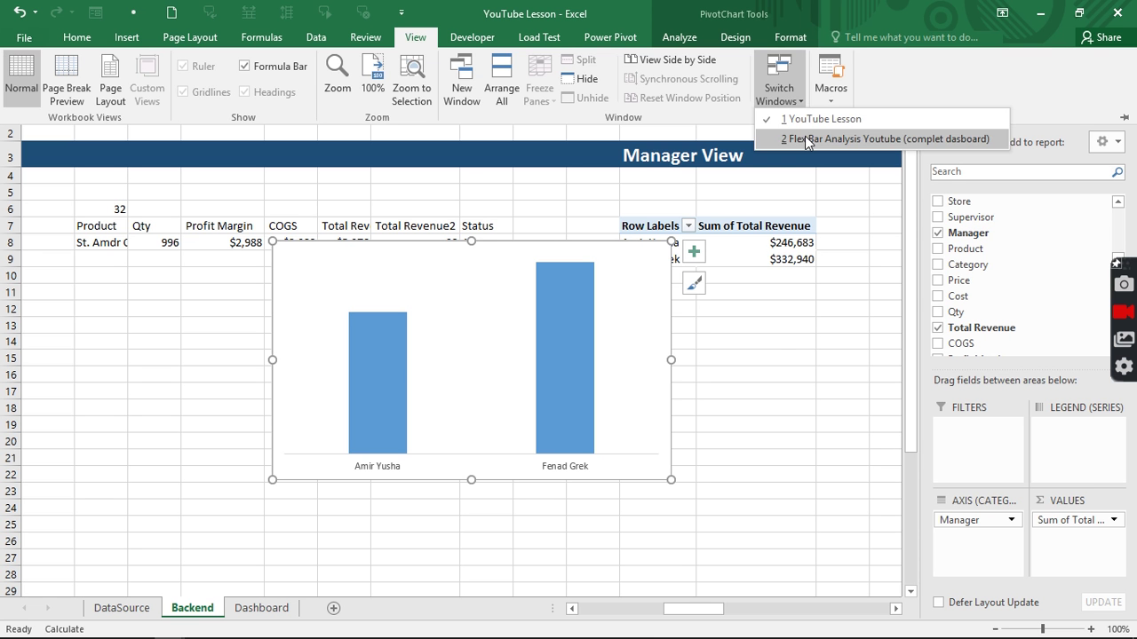
{"action": "left_click", "coordinate": [805, 139]}
{"action": "mouse_move", "coordinate": [423, 421]}
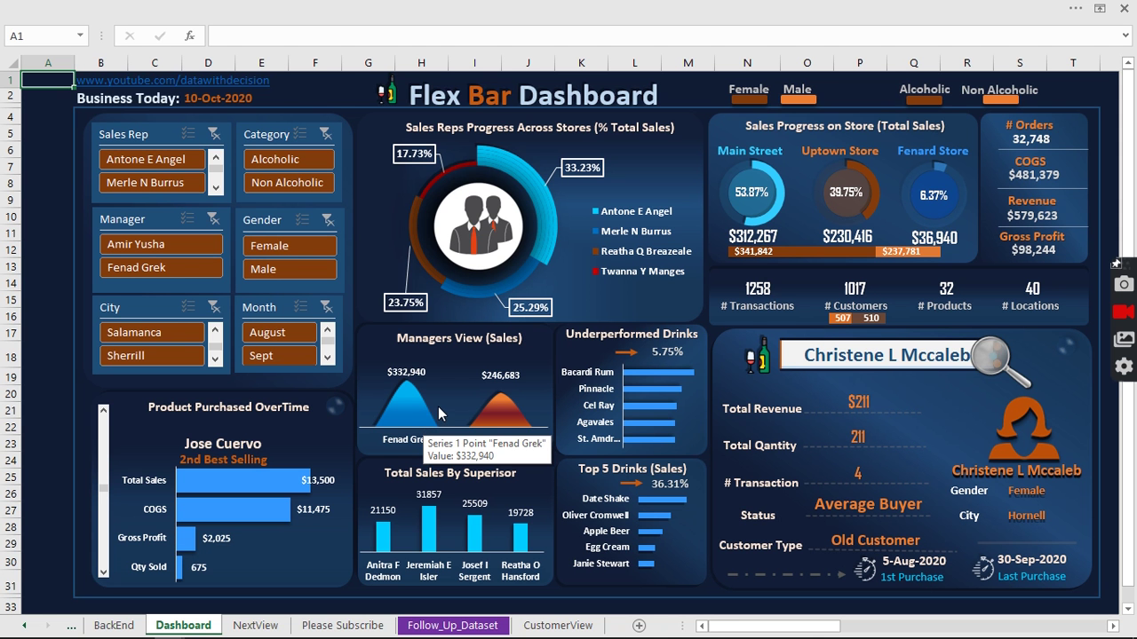
{"action": "left_click", "coordinate": [449, 18]}
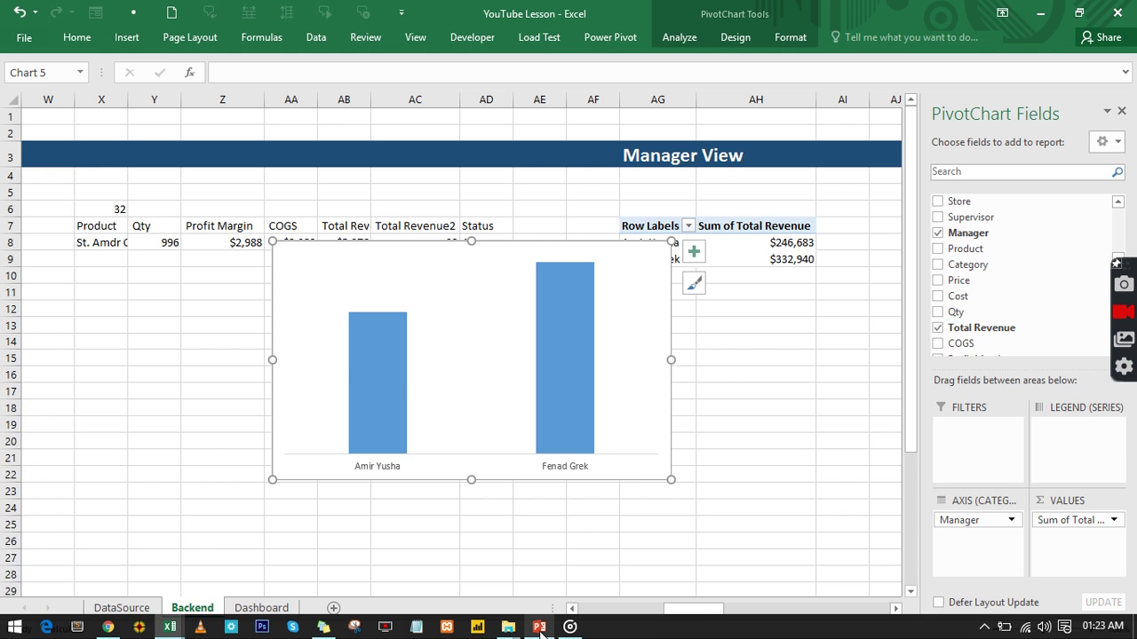
Switch to the sample presentation in PowerPoint and choose the triangle shape for drawing on slide 1.
{"action": "left_click", "coordinate": [539, 627]}
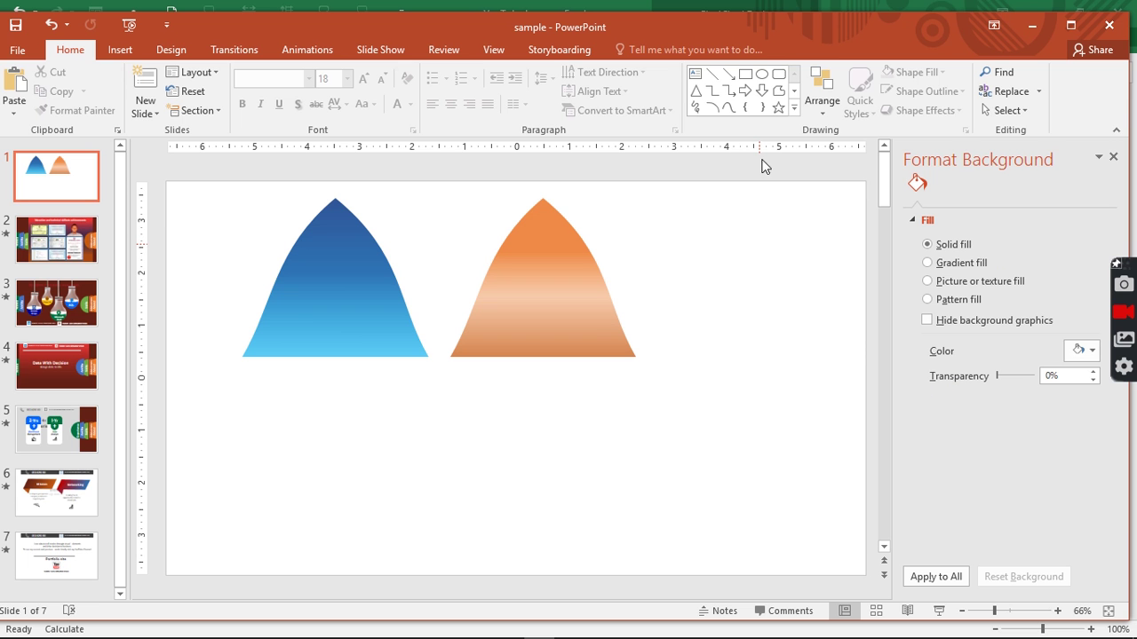
{"action": "left_click", "coordinate": [697, 92]}
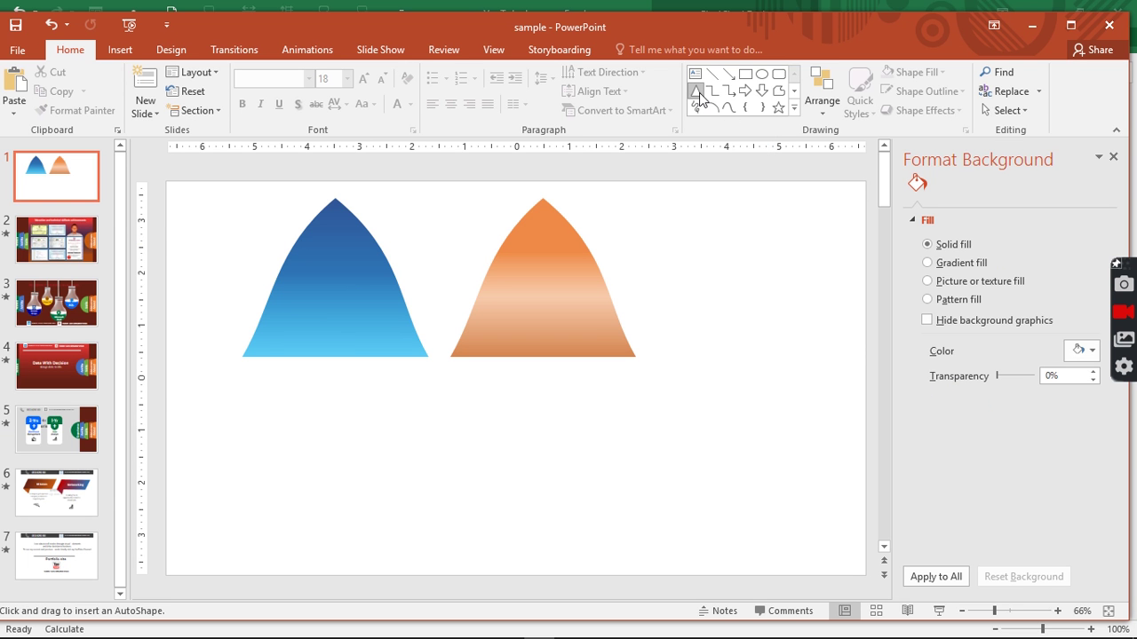
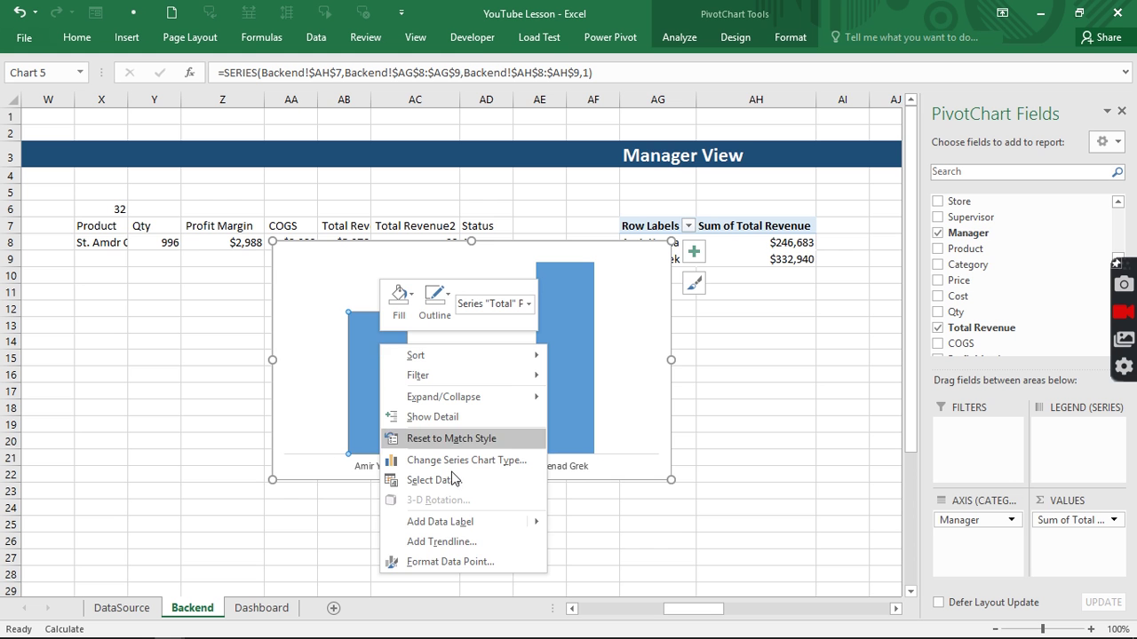
Fill the first manager's column in the PivotChart with the copied blue bell shape as a picture fill.
{"action": "left_click", "coordinate": [448, 562]}
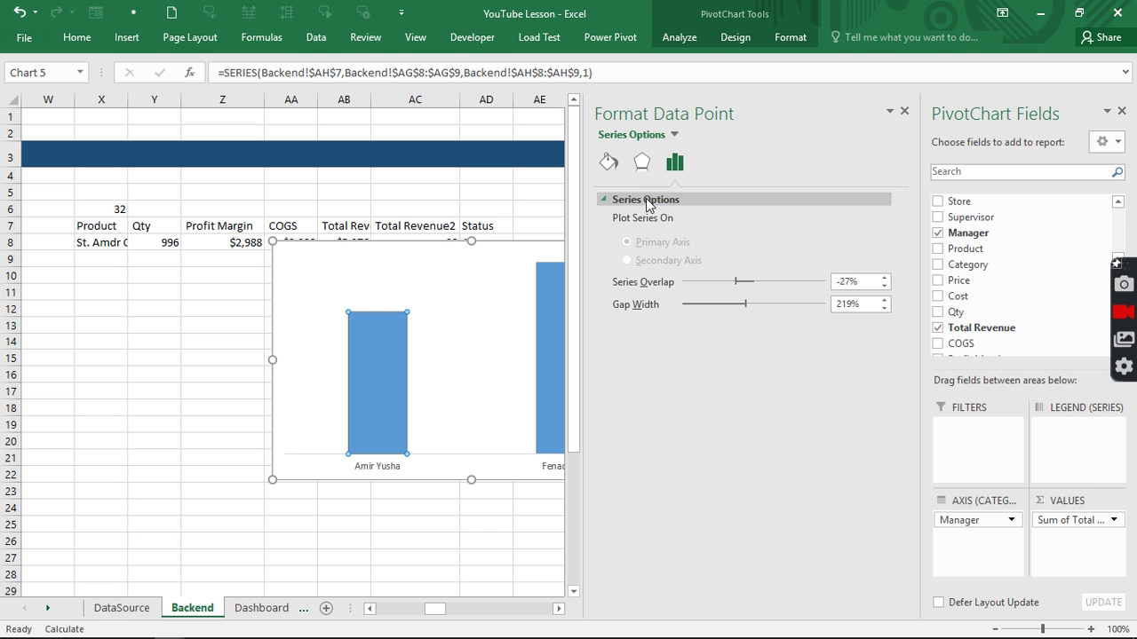
{"action": "left_click", "coordinate": [609, 164]}
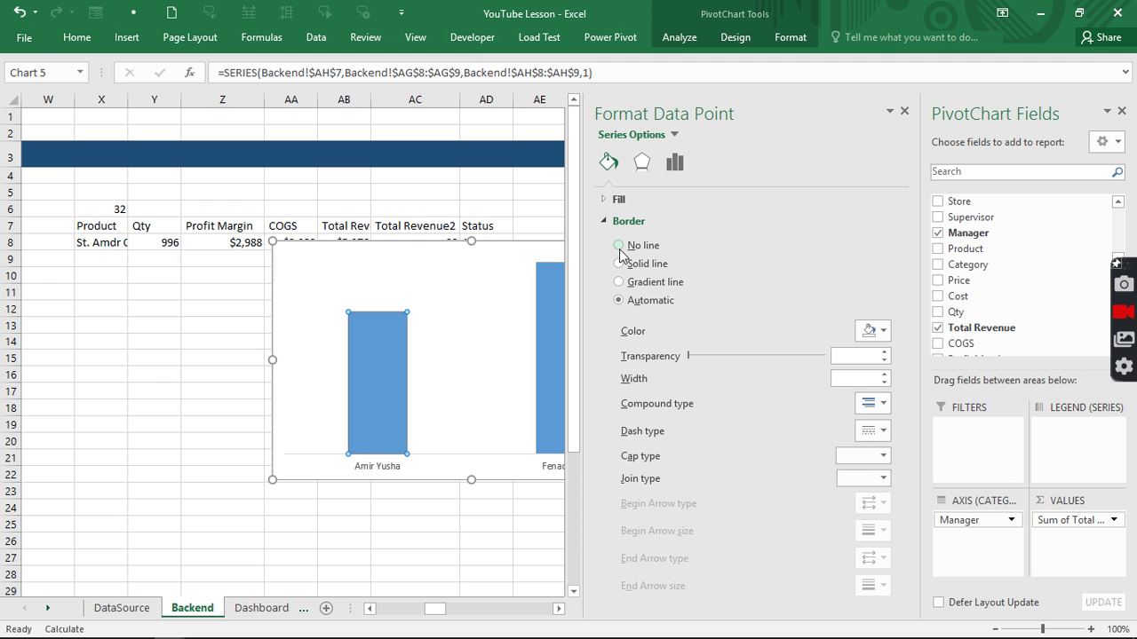
{"action": "left_click", "coordinate": [609, 222]}
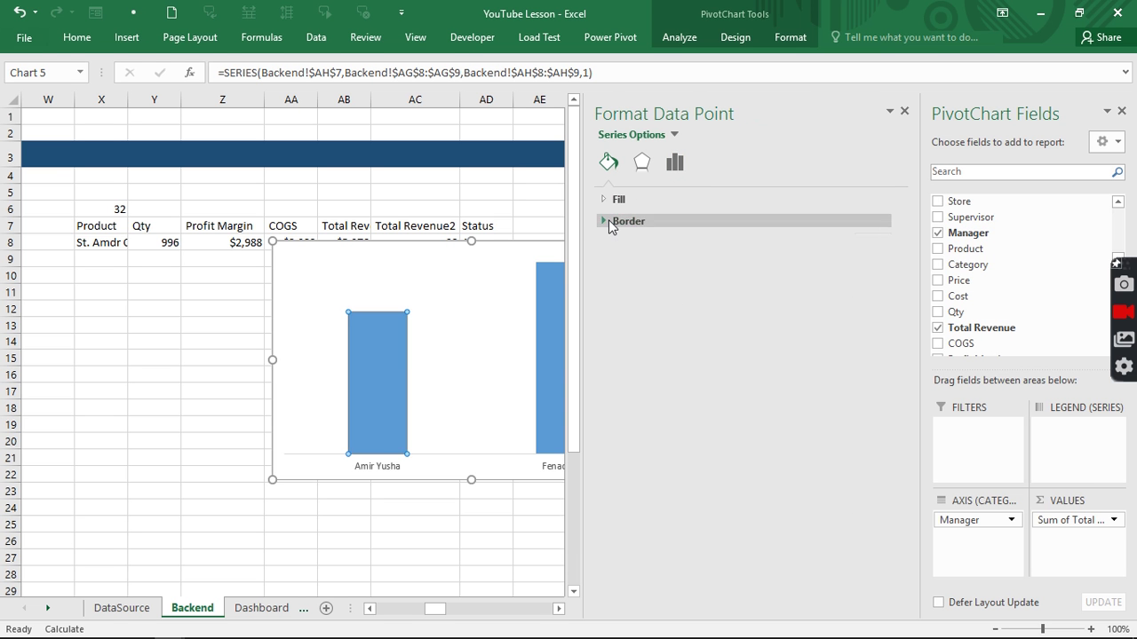
{"action": "left_click", "coordinate": [608, 201]}
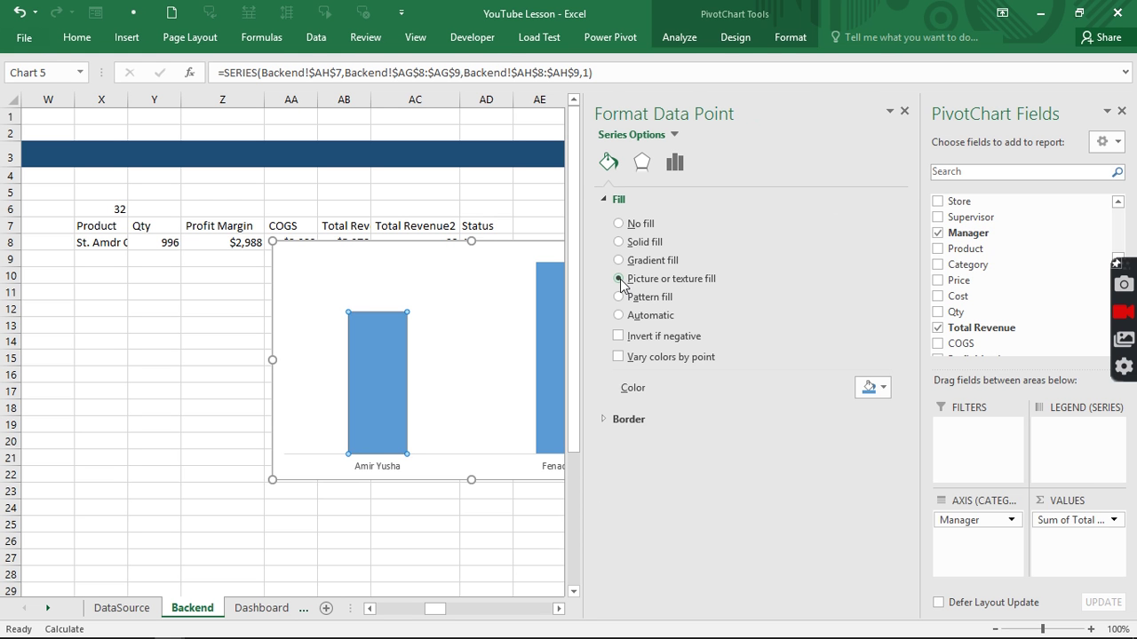
{"action": "left_click", "coordinate": [620, 281]}
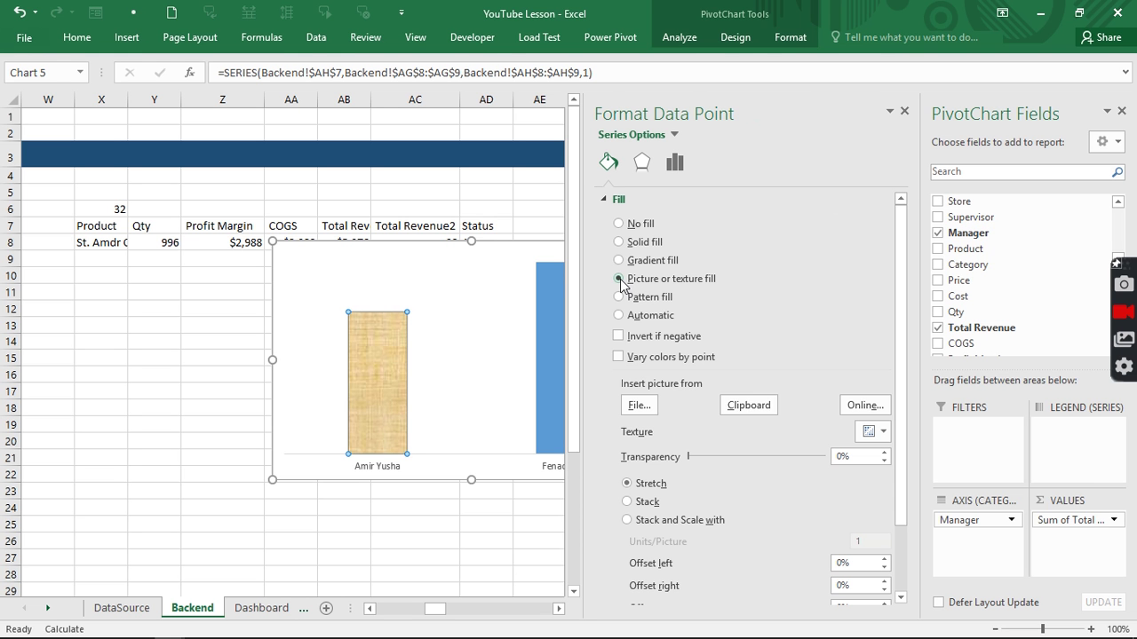
{"action": "left_click", "coordinate": [748, 407]}
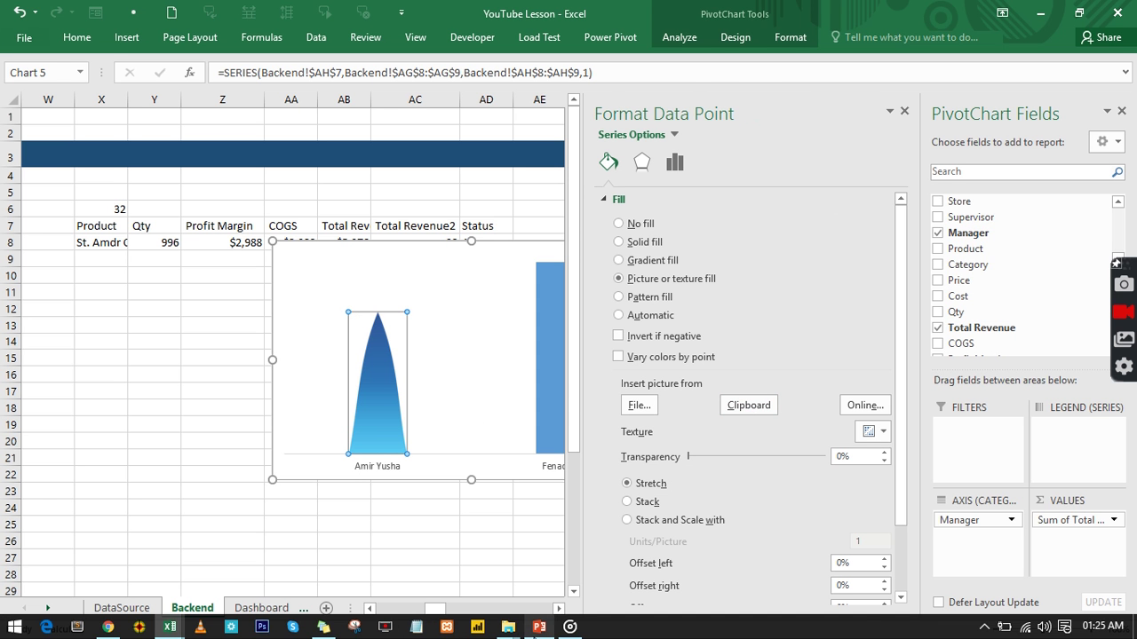
Copy the orange gradient bell shape from slide 1 of the sample presentation in PowerPoint and return to the YouTube Lesson workbook.
{"action": "left_click", "coordinate": [539, 627]}
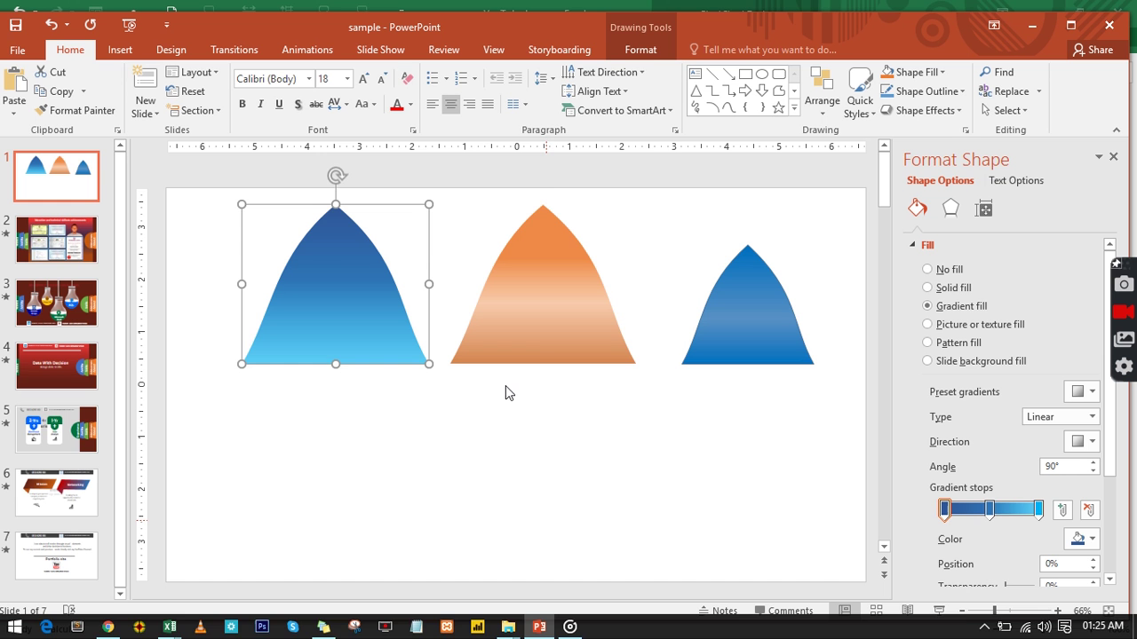
{"action": "left_click", "coordinate": [521, 326]}
{"action": "right_click", "coordinate": [520, 326]}
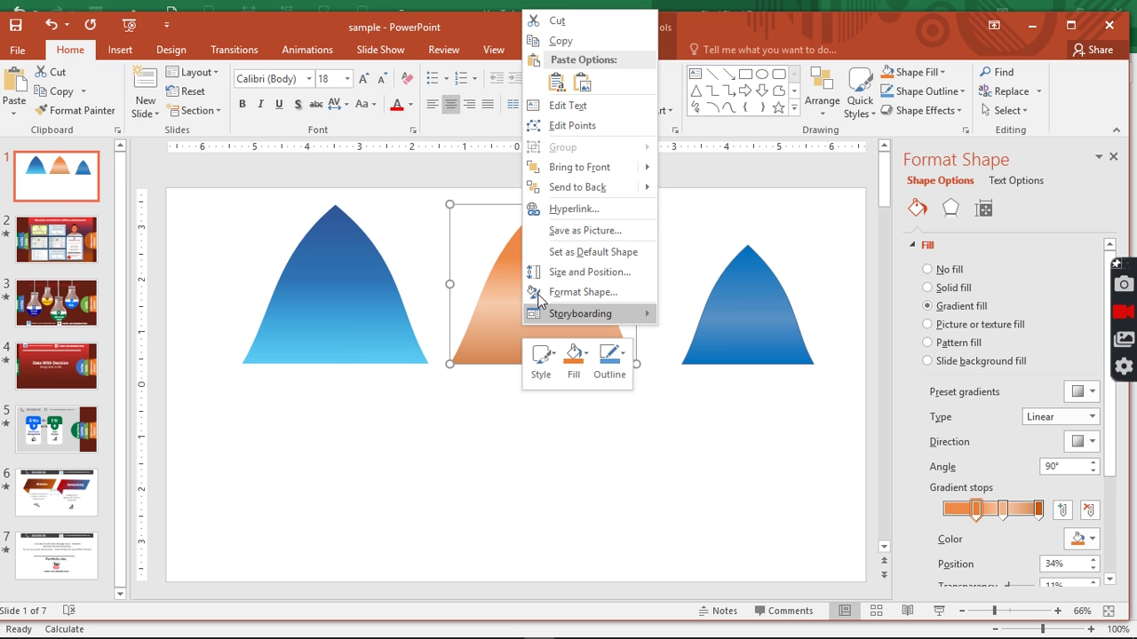
{"action": "left_click", "coordinate": [575, 42]}
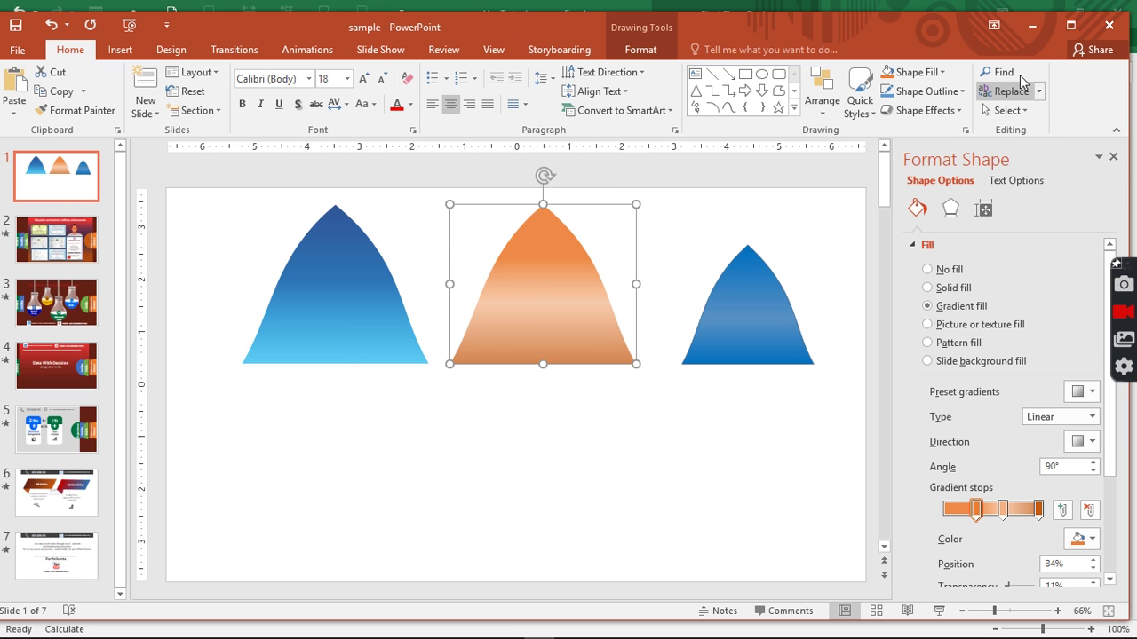
{"action": "left_click", "coordinate": [1035, 29]}
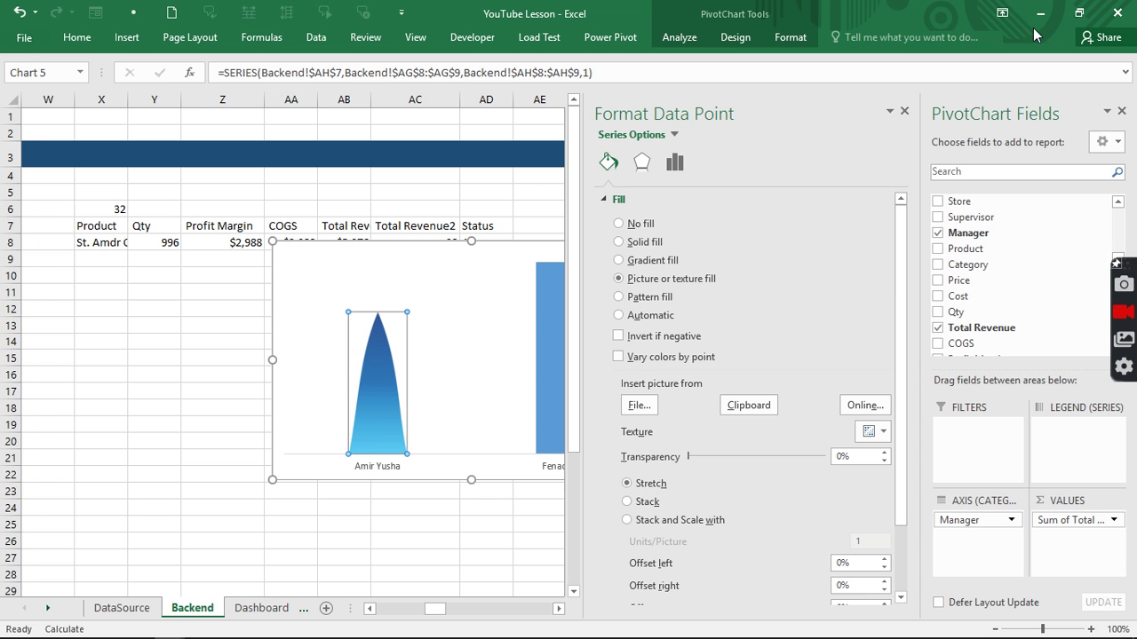
Fill the second manager's column with the copied orange bell shape as a picture fill.
{"action": "left_click", "coordinate": [554, 339]}
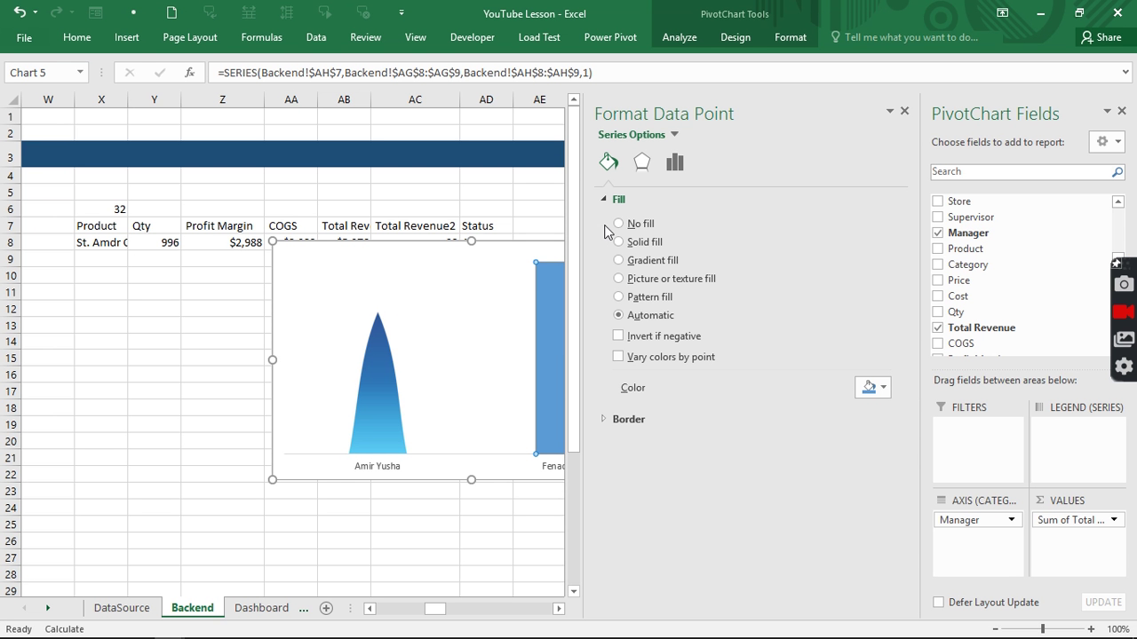
{"action": "left_click", "coordinate": [619, 278]}
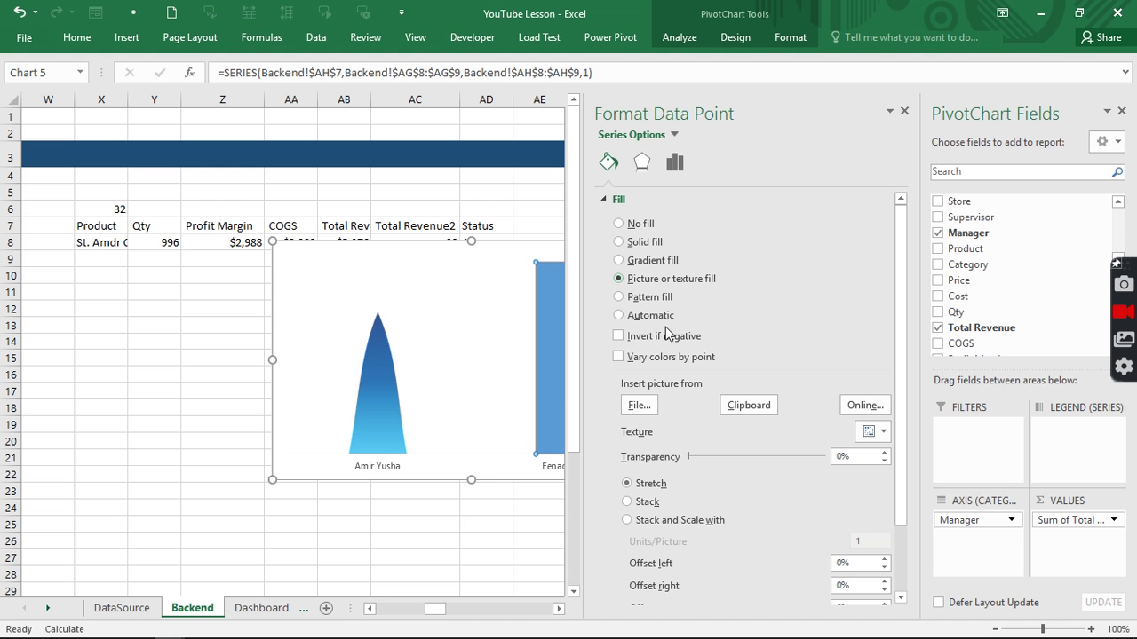
{"action": "left_click", "coordinate": [749, 405]}
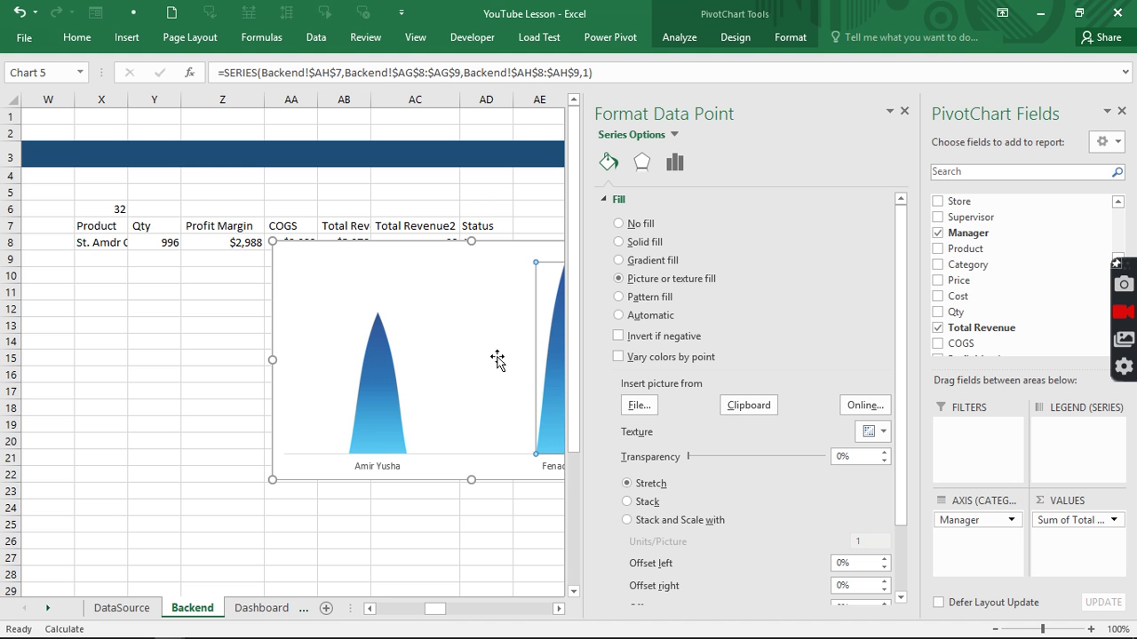
{"action": "left_click", "coordinate": [742, 408]}
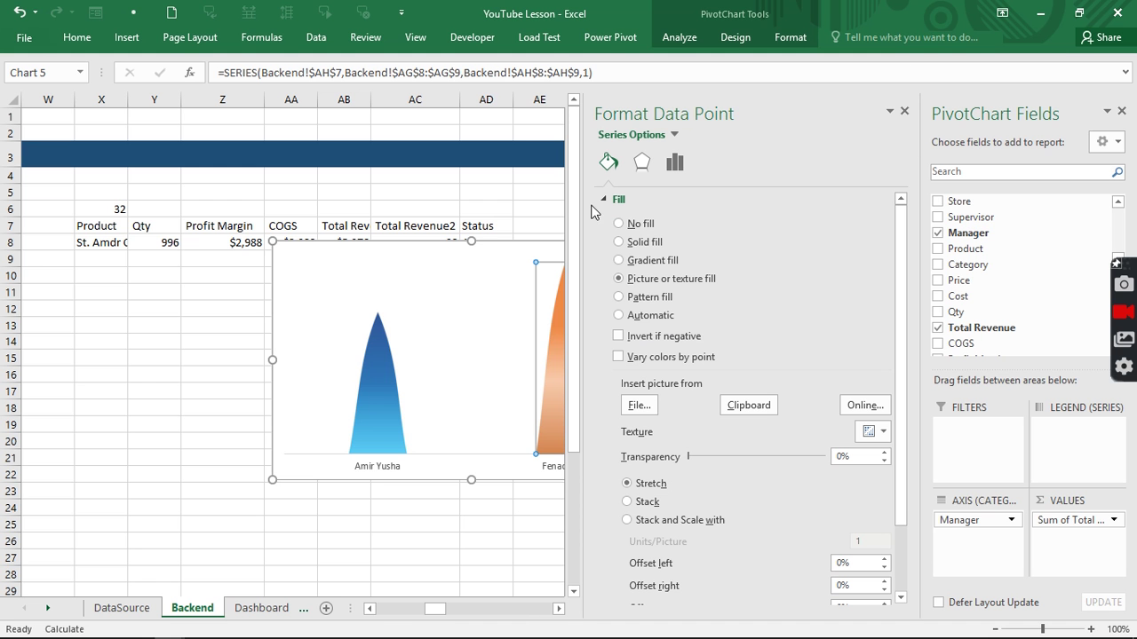
Reduce the column series' gap width to 16% and close the data point formatting.
{"action": "left_click", "coordinate": [673, 164]}
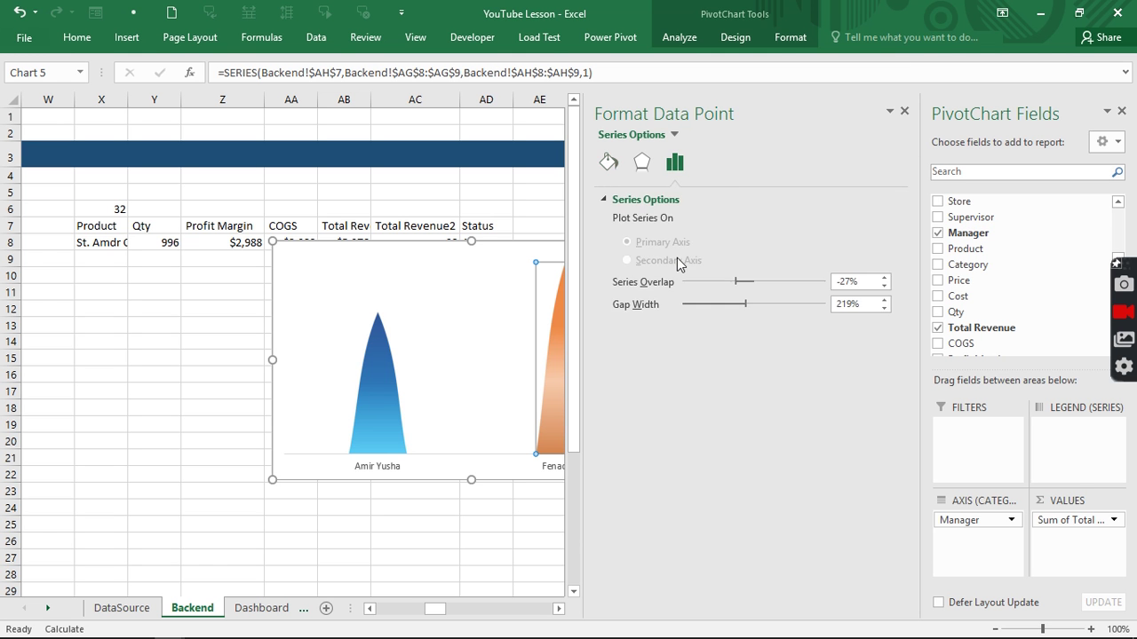
{"action": "left_click_drag", "start_coordinate": [746, 304], "coordinate": [698, 304]}
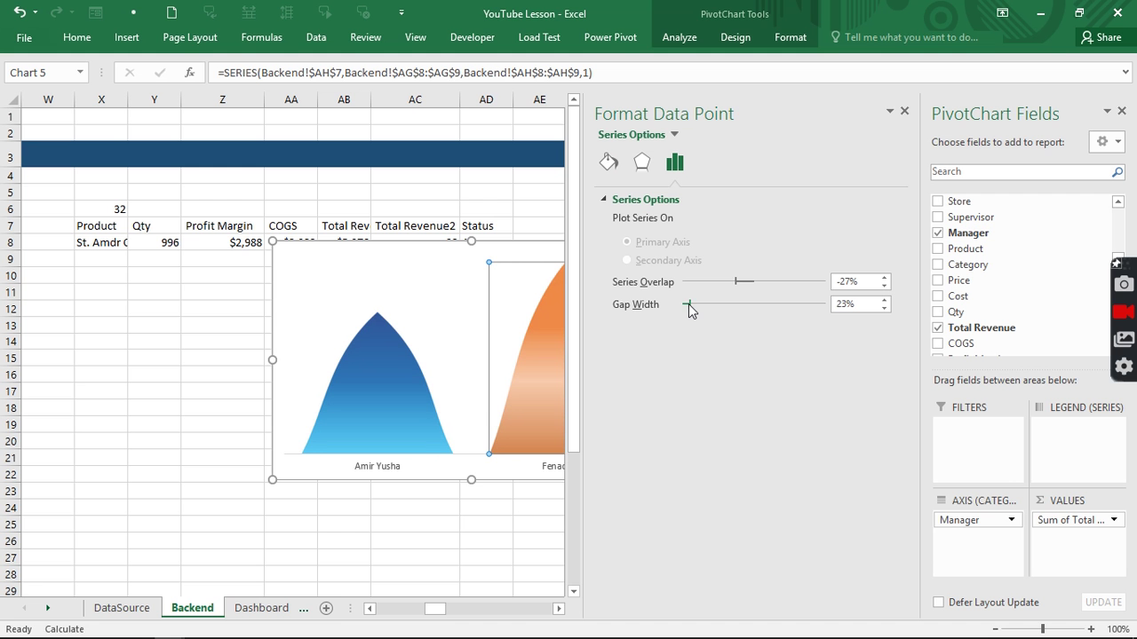
{"action": "left_click_drag", "start_coordinate": [688, 304], "coordinate": [687, 304]}
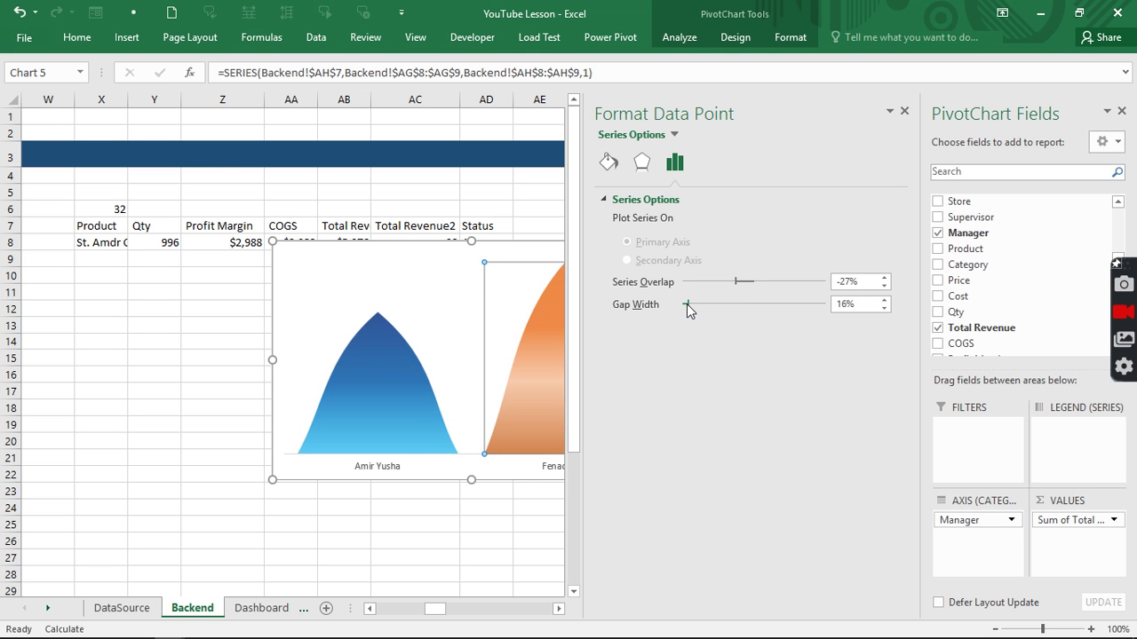
{"action": "left_click", "coordinate": [904, 113]}
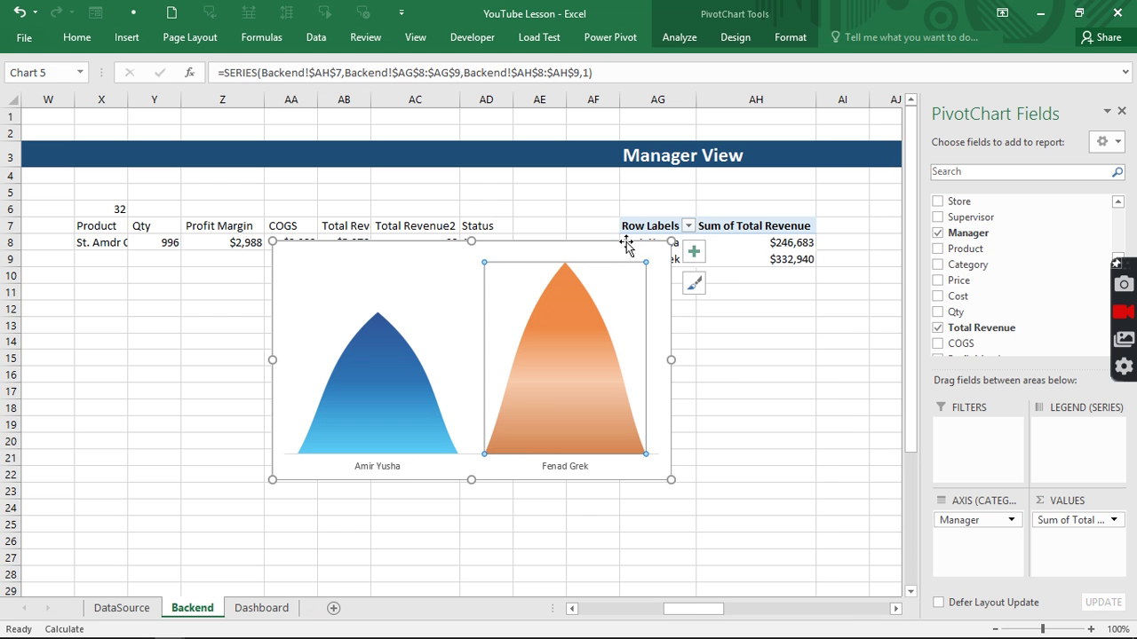
Add data labels to the PivotChart and format them in bold white.
{"action": "left_click", "coordinate": [691, 254]}
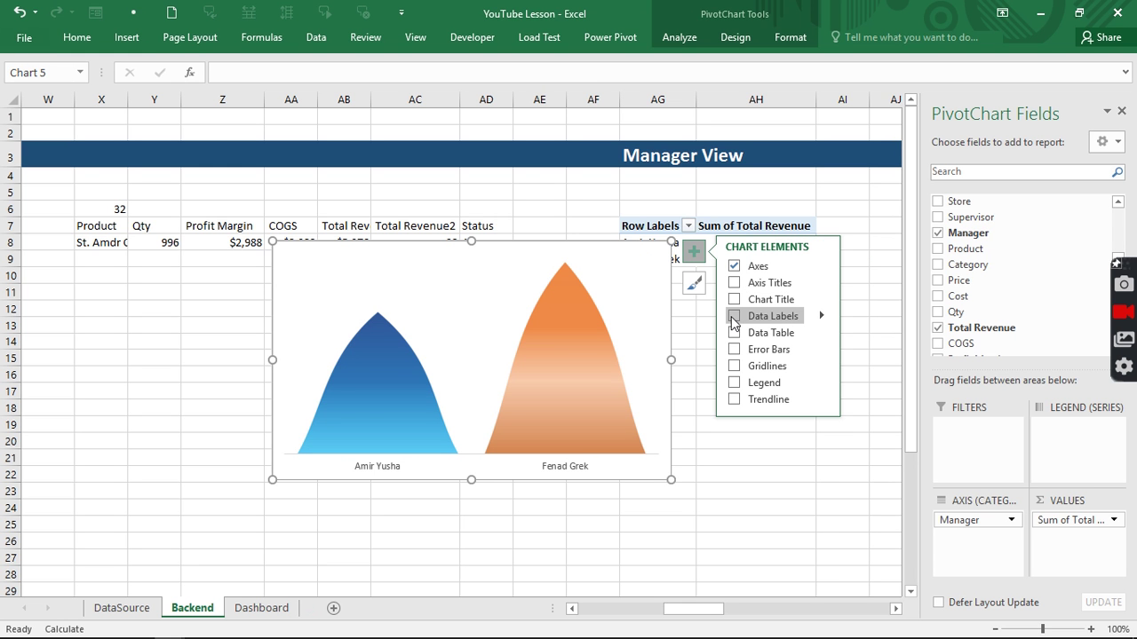
{"action": "left_click", "coordinate": [734, 318]}
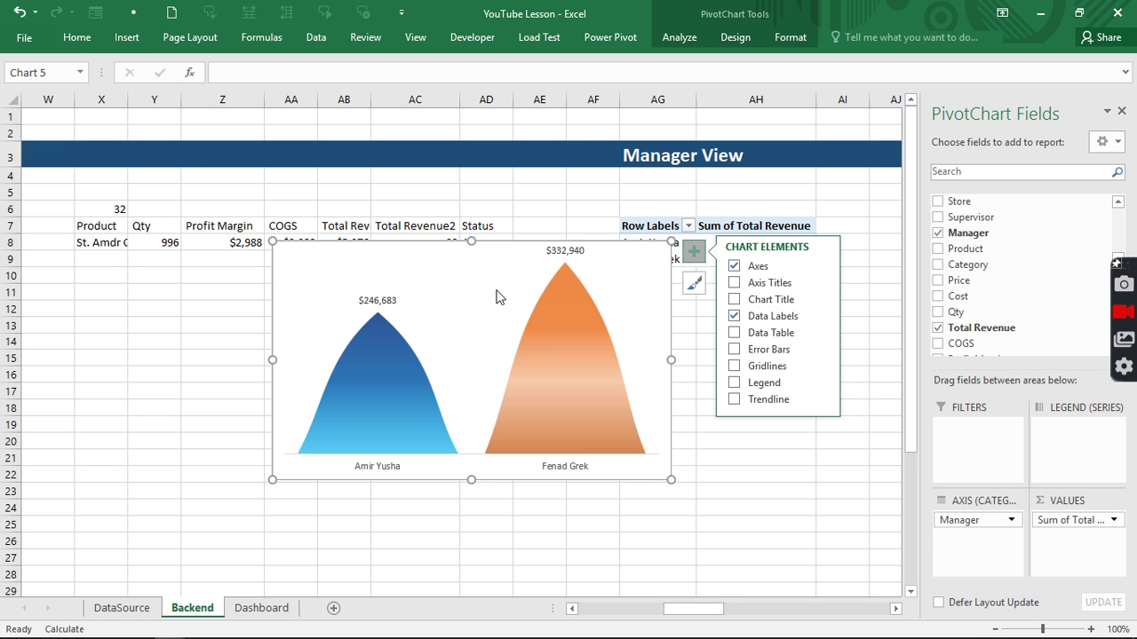
{"action": "left_click", "coordinate": [377, 301]}
{"action": "left_click", "coordinate": [78, 38]}
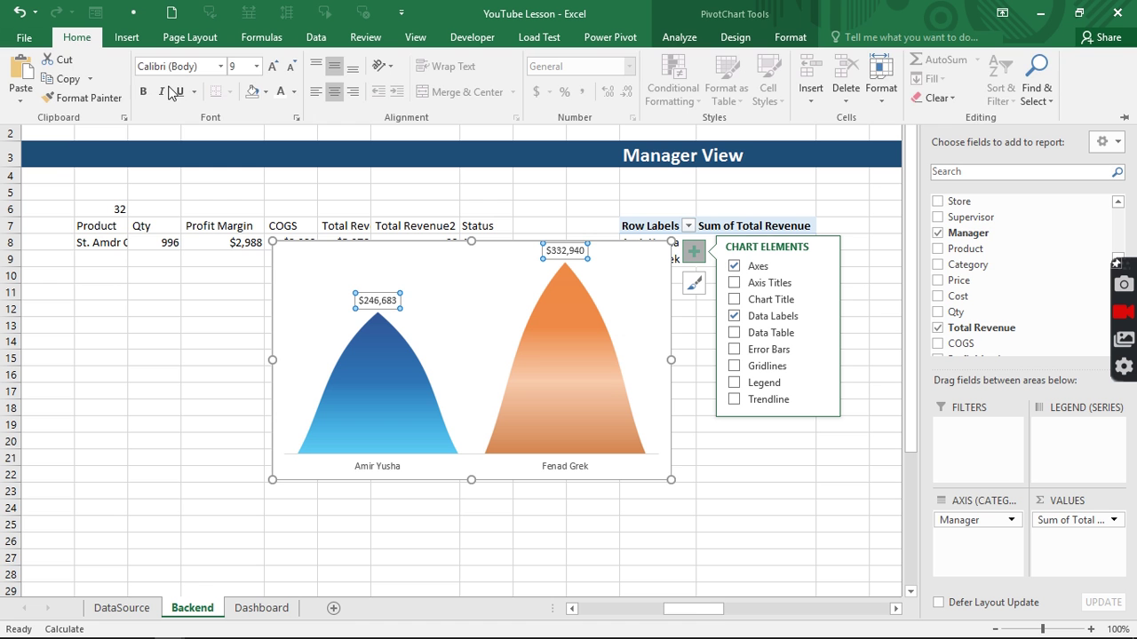
{"action": "left_click", "coordinate": [294, 92]}
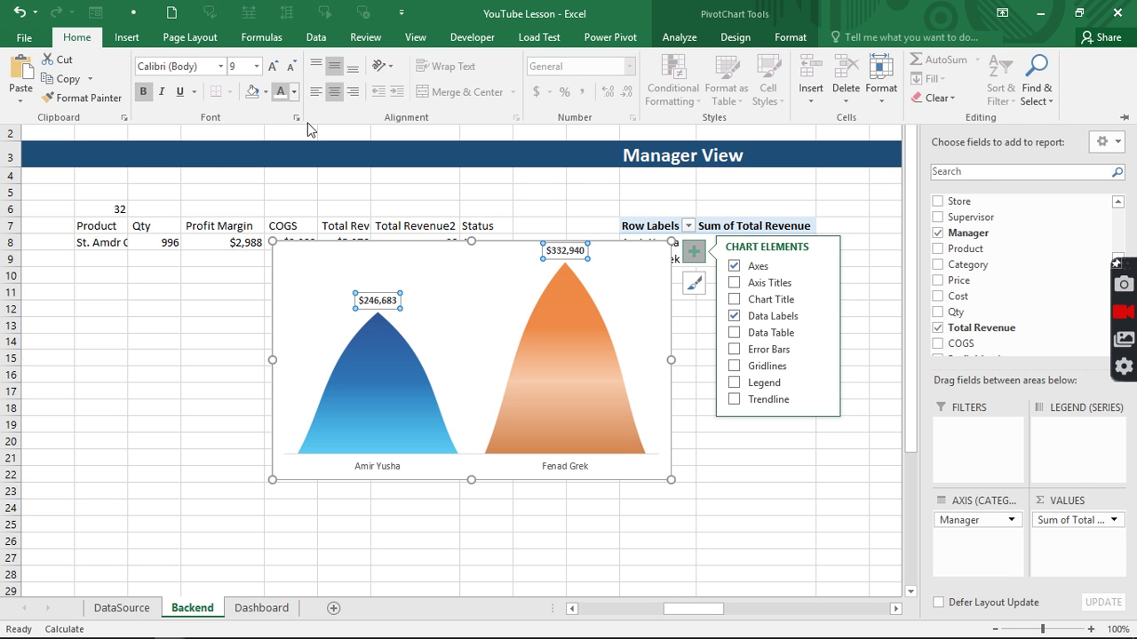
{"action": "left_click", "coordinate": [283, 147]}
{"action": "left_click", "coordinate": [451, 255]}
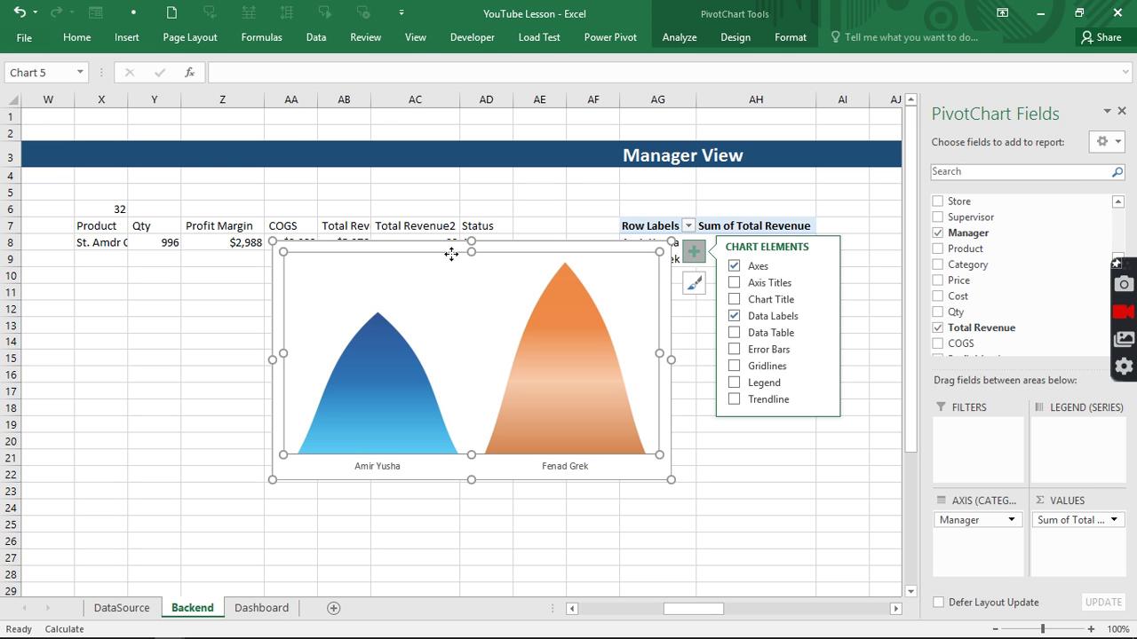
Format the manager names on the chart's horizontal axis in bold and very light grey.
{"action": "left_click", "coordinate": [557, 469]}
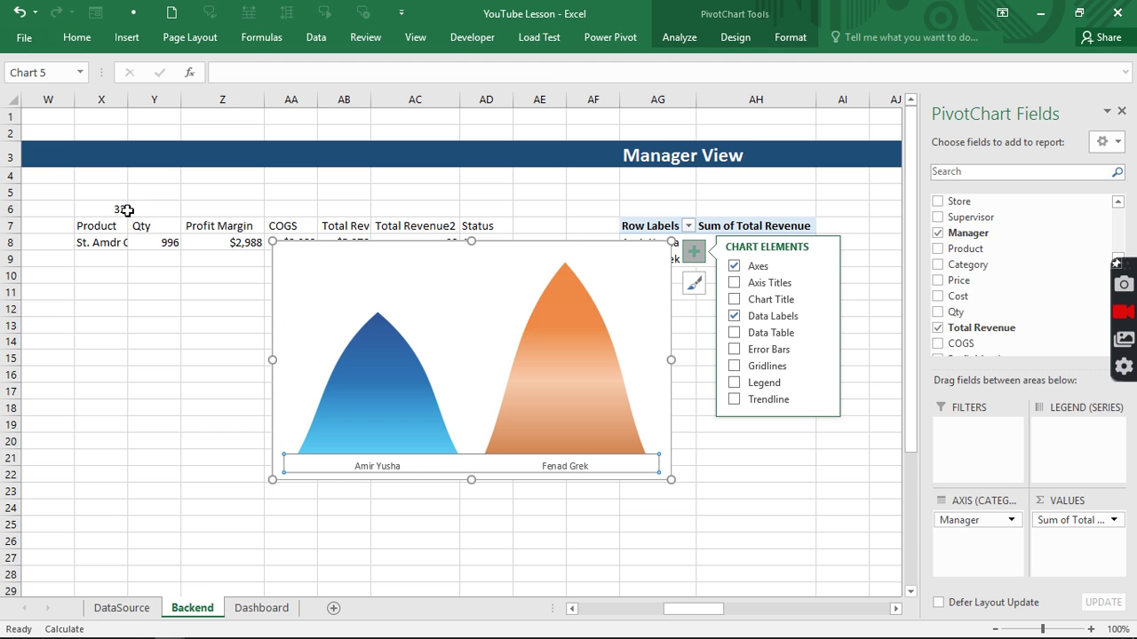
{"action": "left_click", "coordinate": [78, 37]}
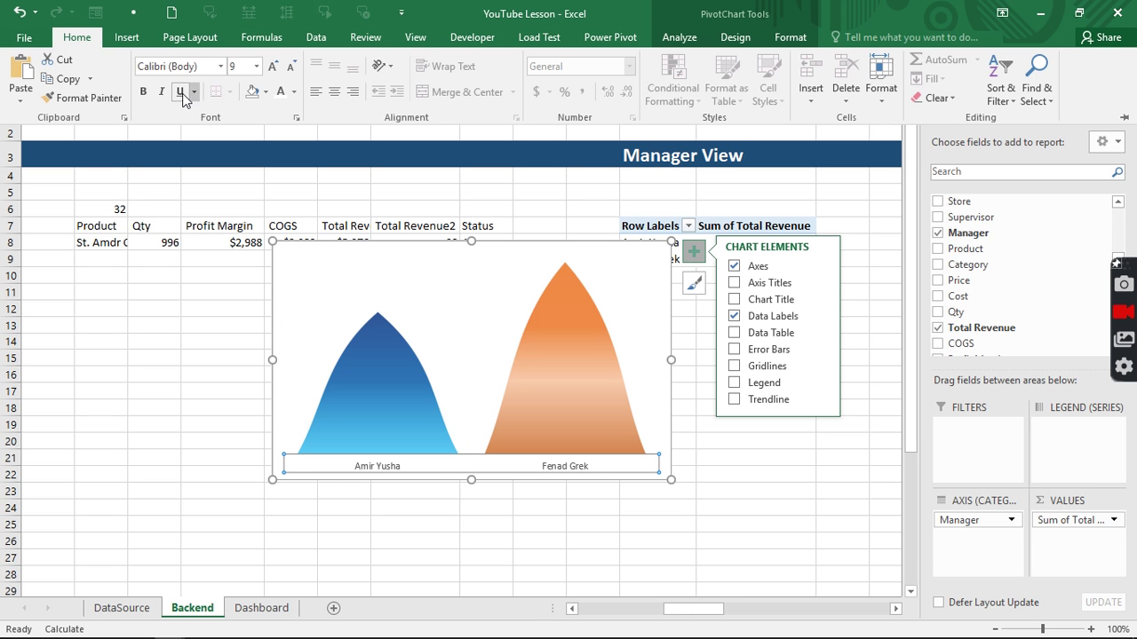
{"action": "left_click", "coordinate": [294, 92]}
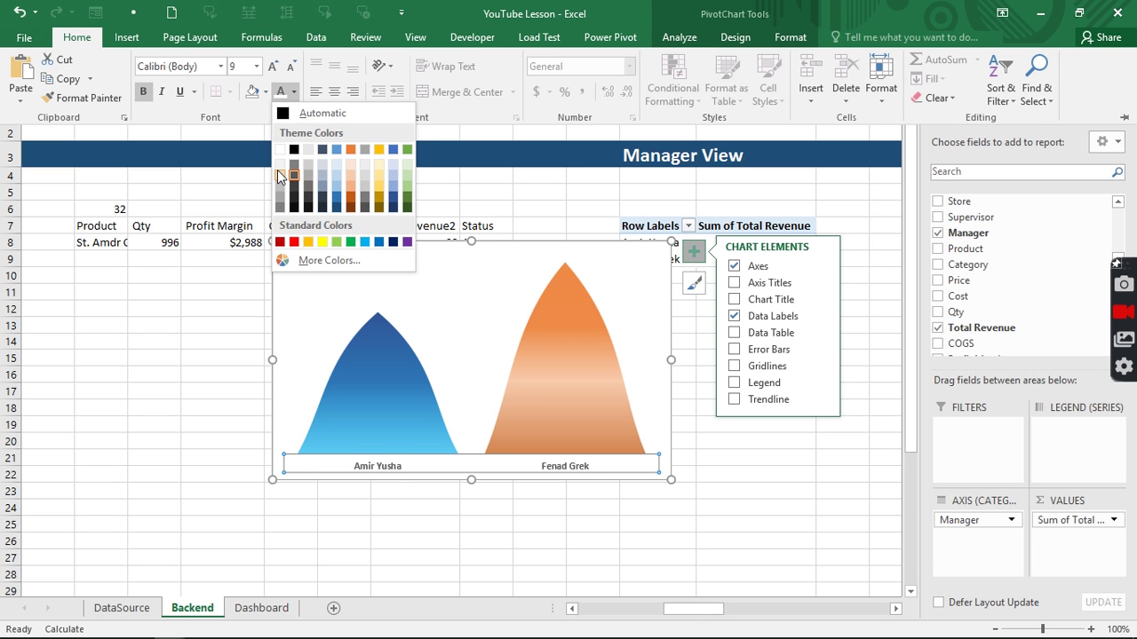
{"action": "left_click", "coordinate": [279, 174]}
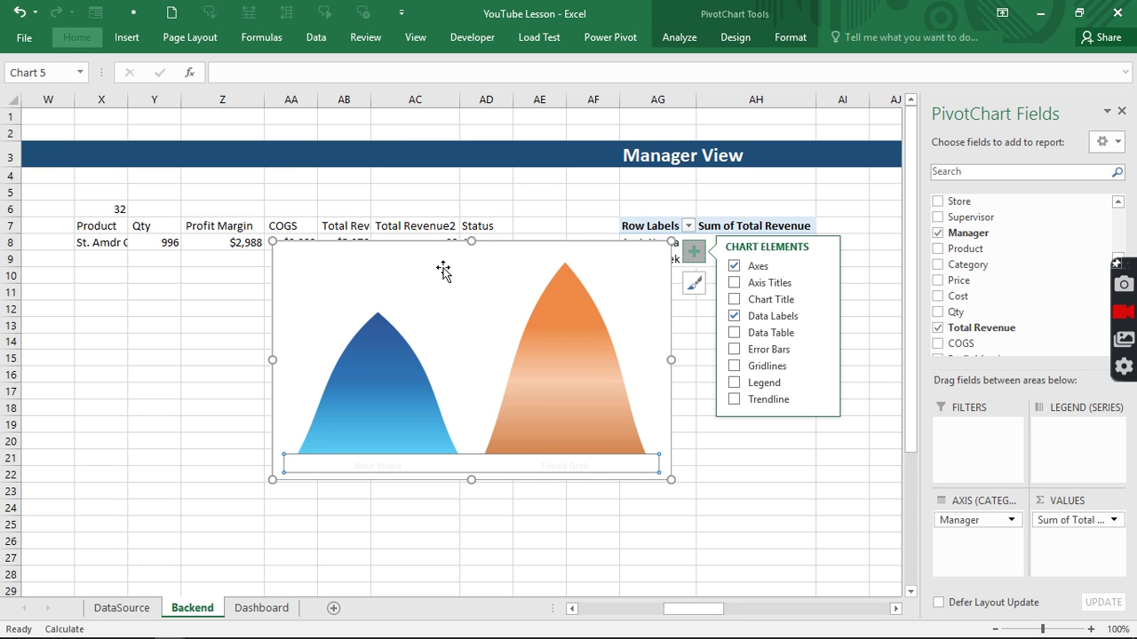
Remove the outline and the fill from the PivotChart's chart area.
{"action": "left_click", "coordinate": [451, 332]}
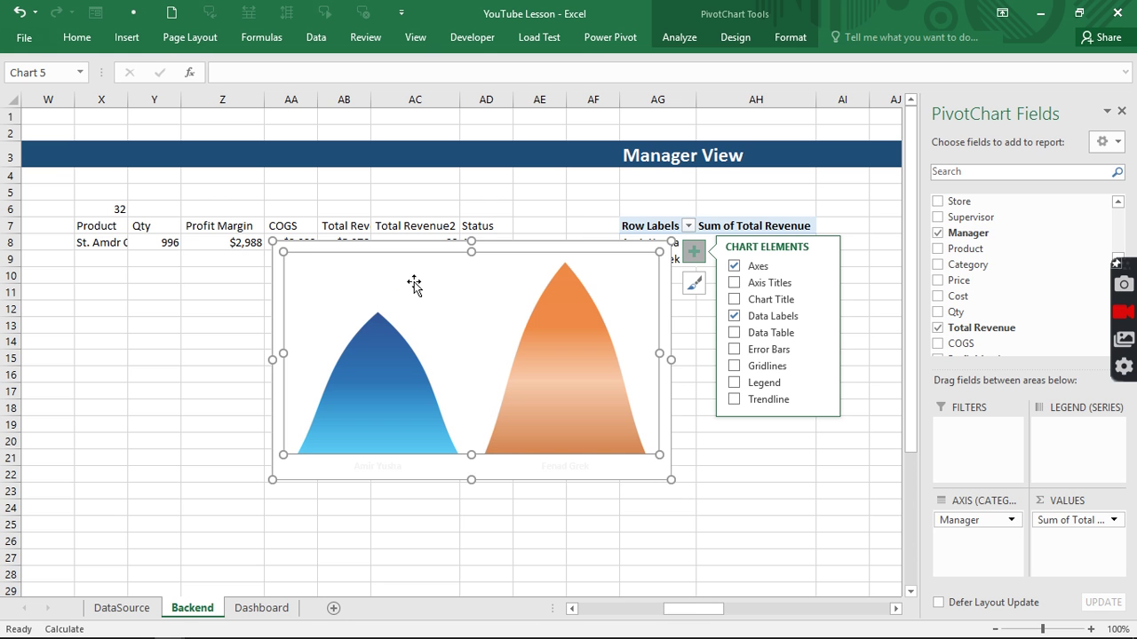
{"action": "left_click", "coordinate": [301, 251]}
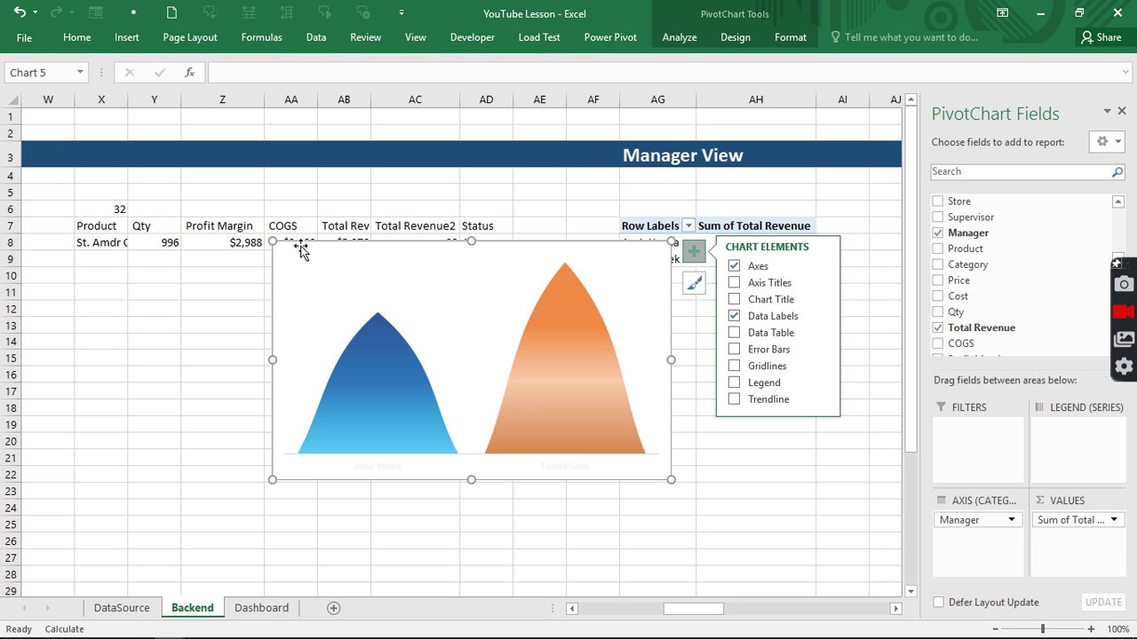
{"action": "left_click", "coordinate": [793, 38]}
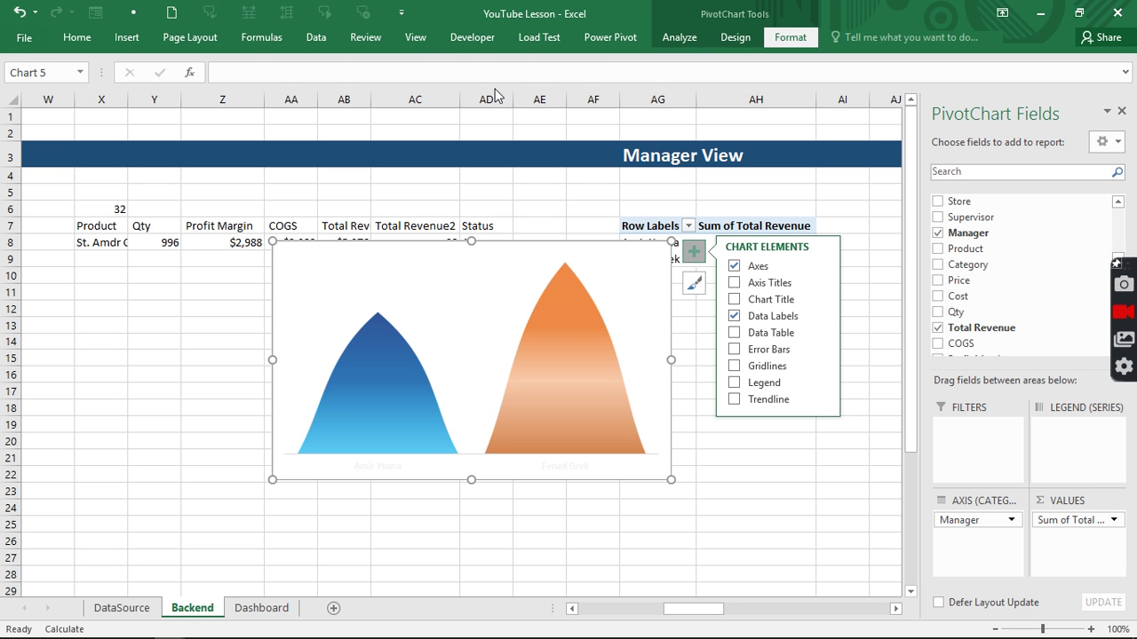
{"action": "left_click", "coordinate": [448, 78]}
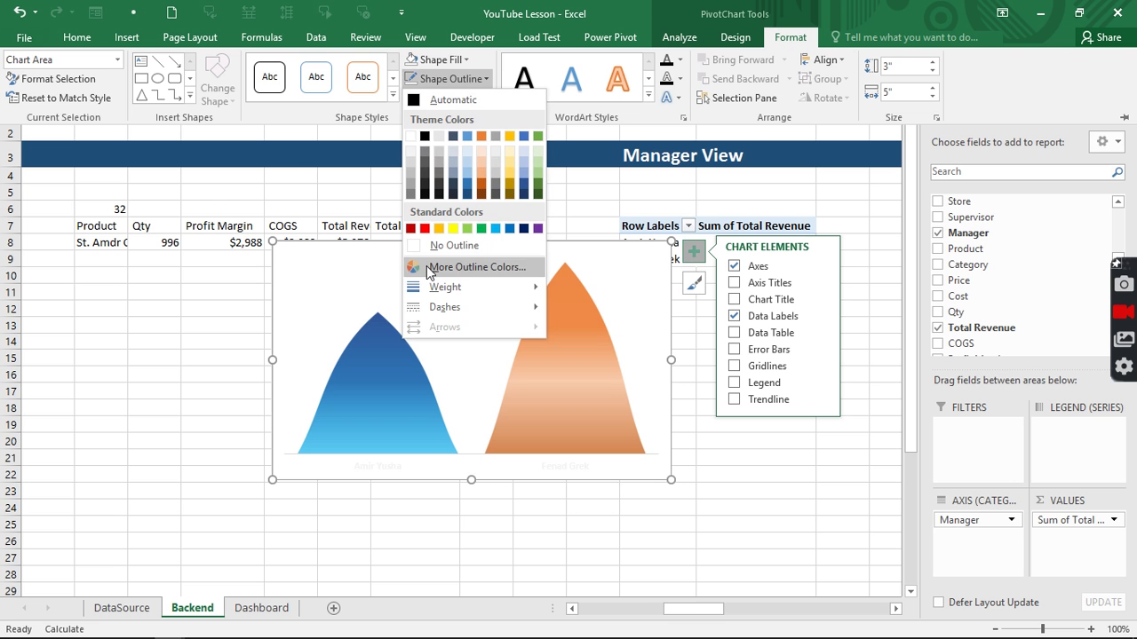
{"action": "left_click", "coordinate": [418, 246]}
{"action": "left_click", "coordinate": [439, 59]}
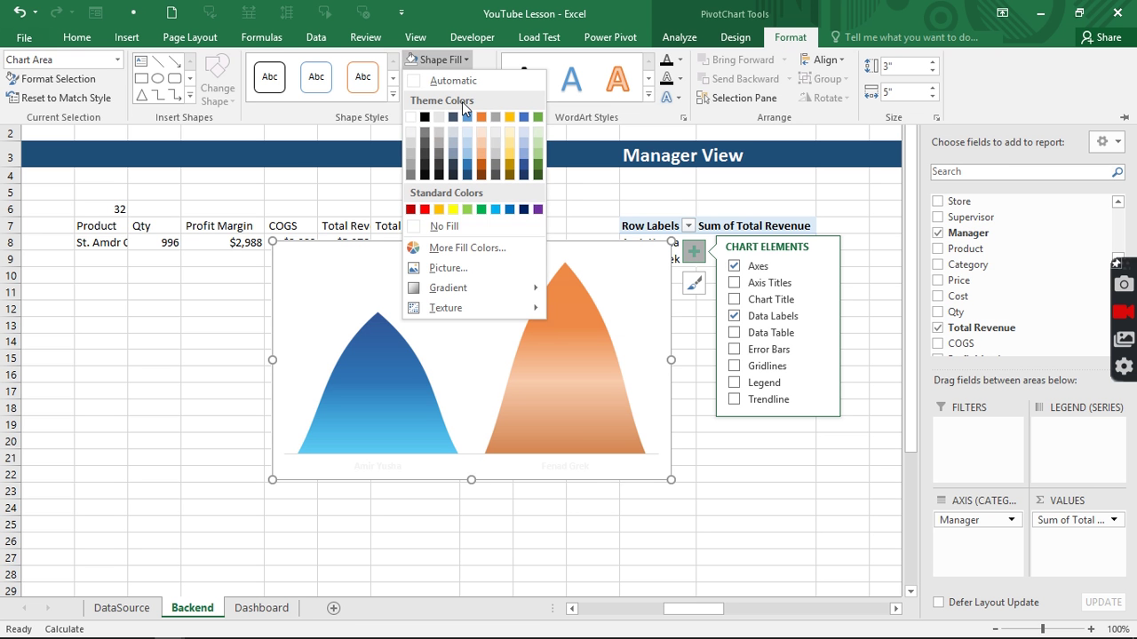
{"action": "left_click", "coordinate": [417, 230]}
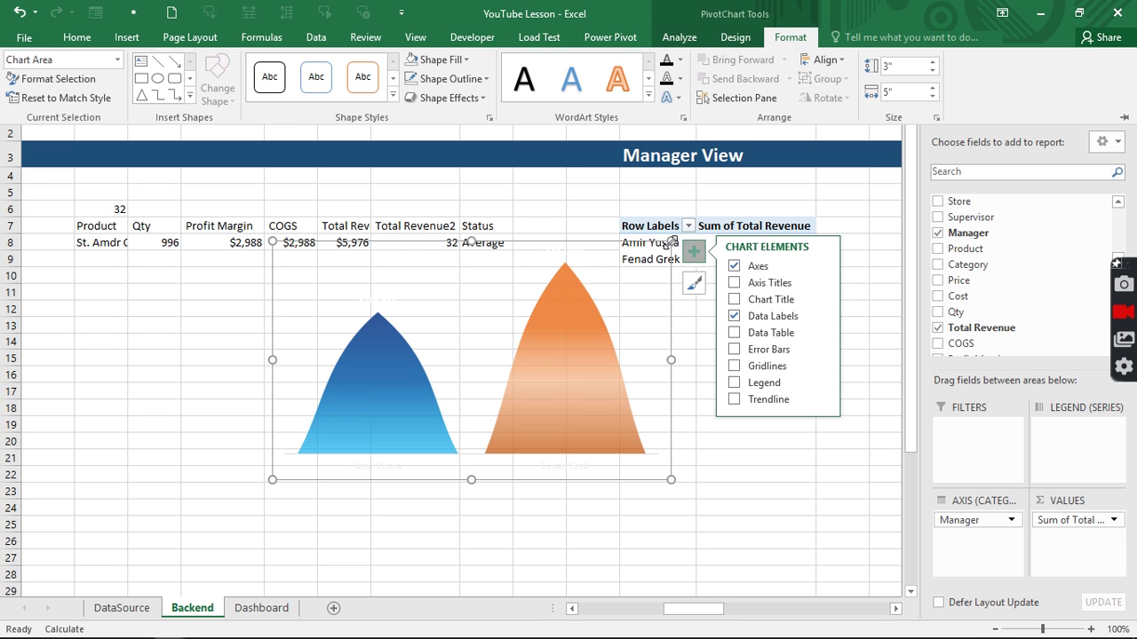
Shrink the PivotChart and move it from Backend to the Managers View (Sales) panel on the Dashboard sheet, sized to about the panel's width.
{"action": "left_click", "coordinate": [671, 240]}
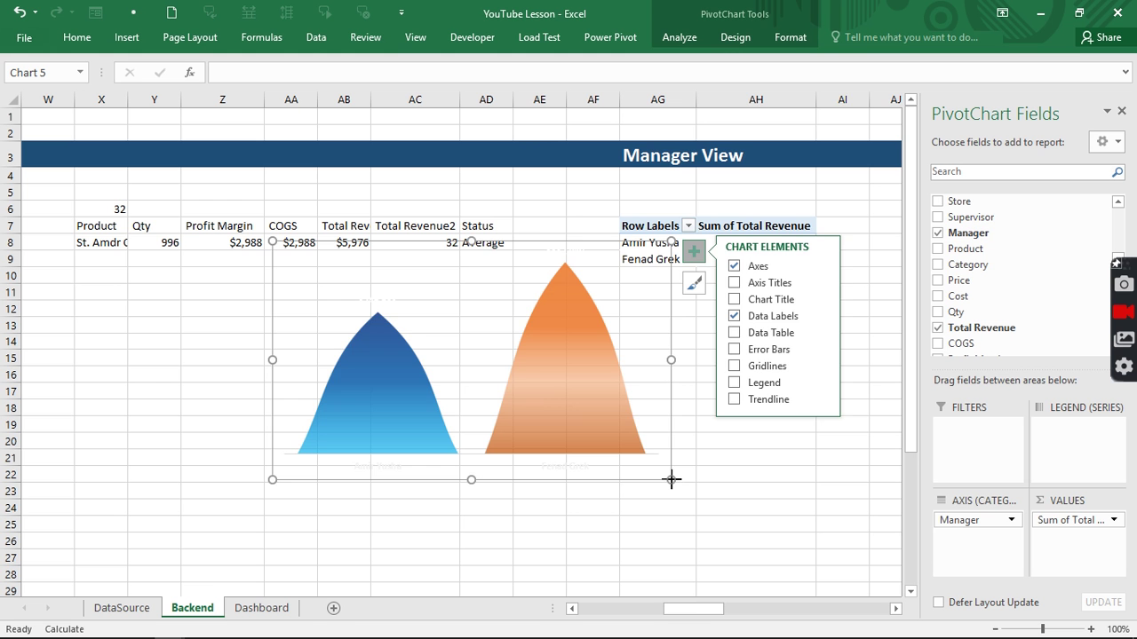
{"action": "left_click_drag", "start_coordinate": [670, 480], "coordinate": [543, 404]}
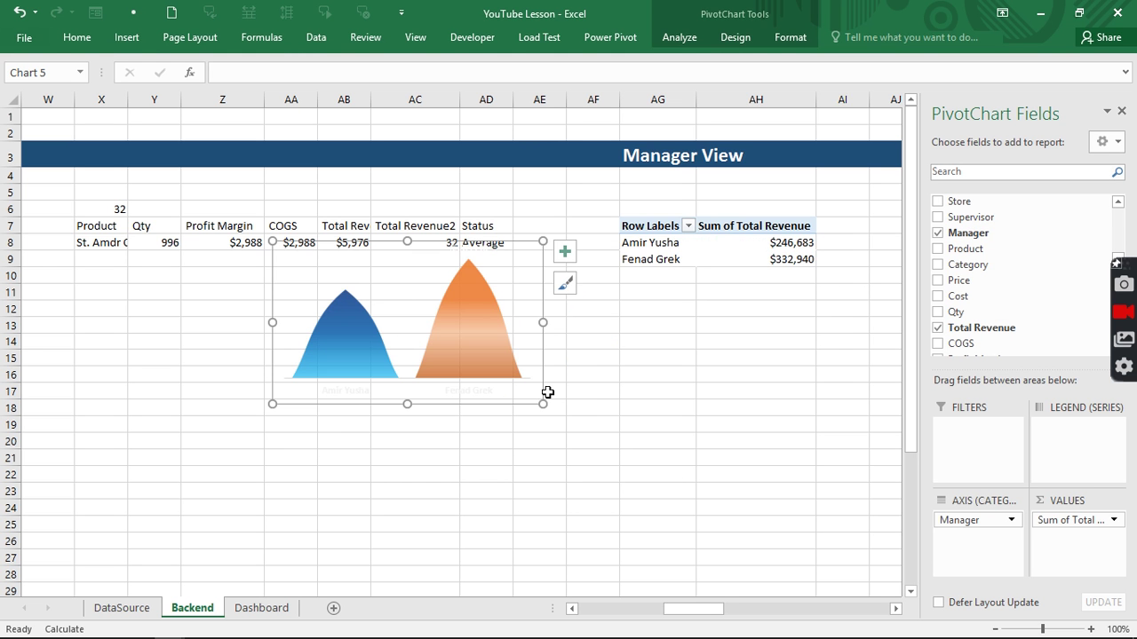
{"action": "key", "text": "ctrl+x"}
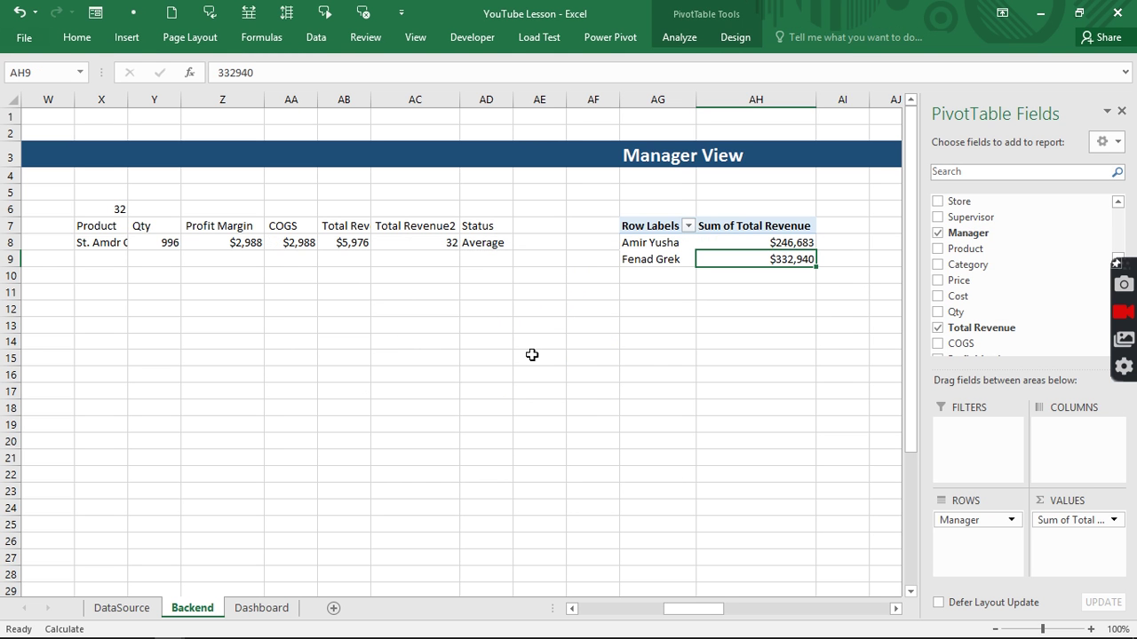
{"action": "left_click", "coordinate": [253, 608]}
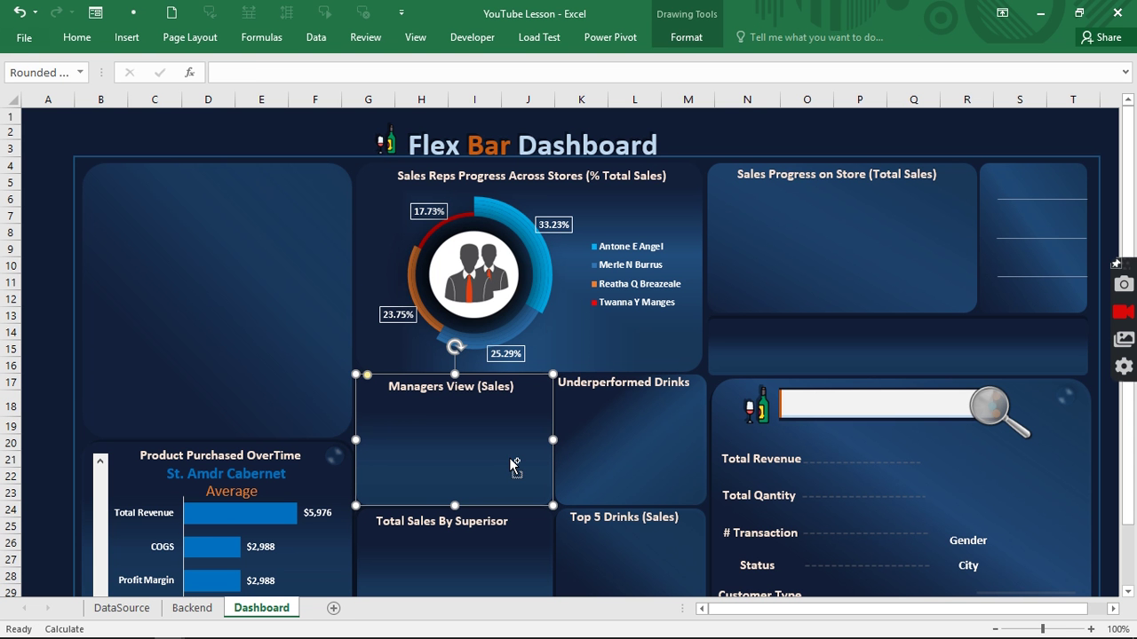
{"action": "key", "text": "ctrl+v"}
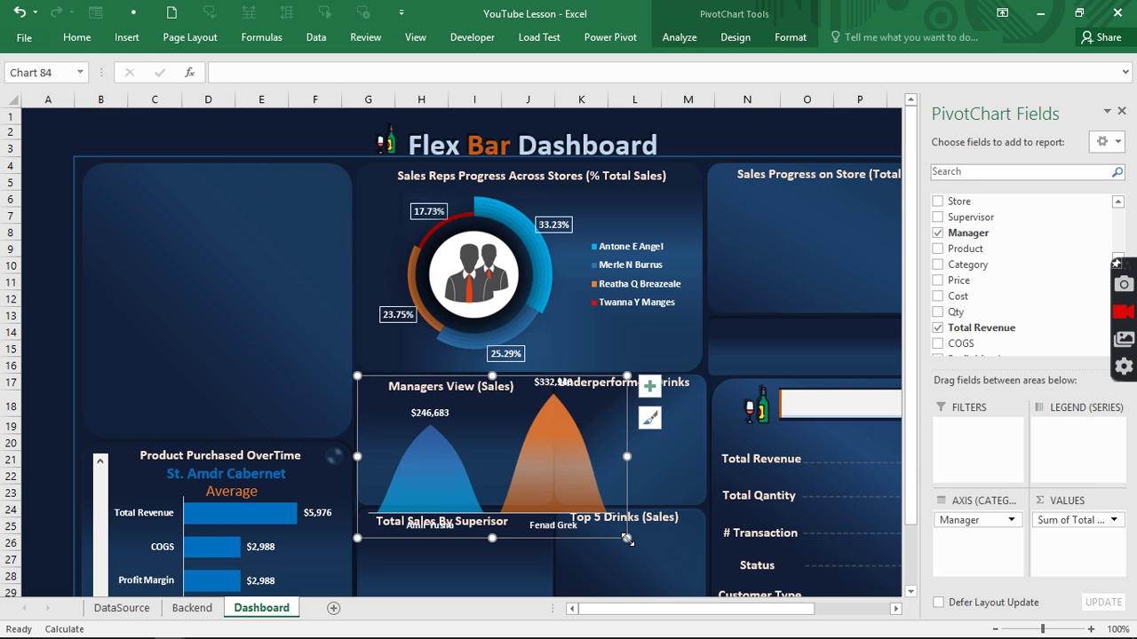
{"action": "left_click_drag", "start_coordinate": [627, 538], "coordinate": [556, 487]}
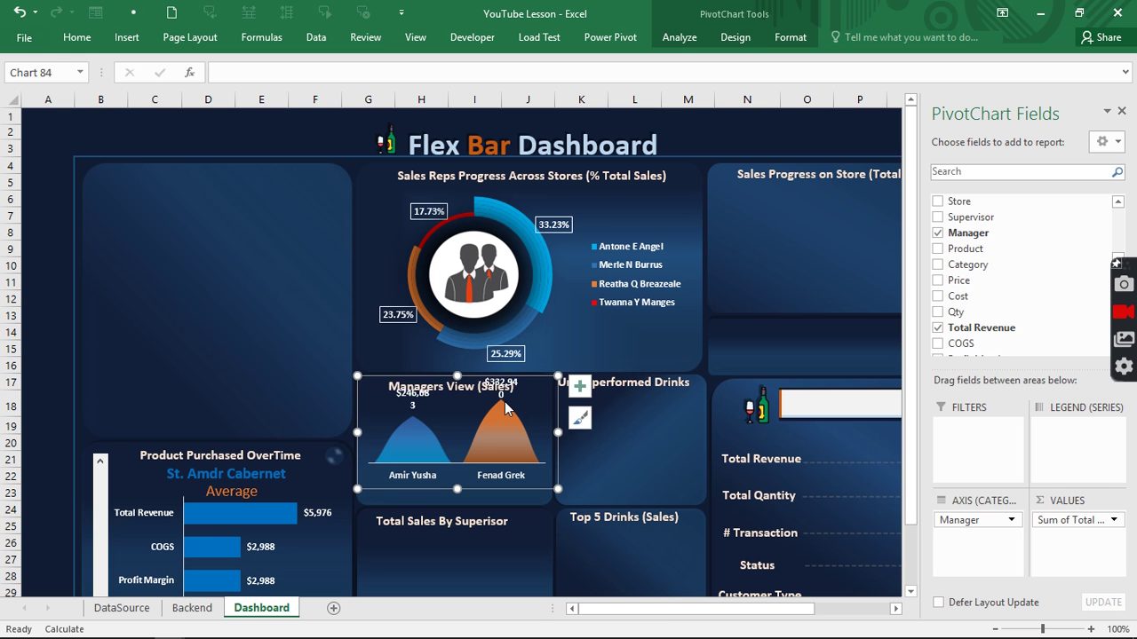
{"action": "left_click_drag", "start_coordinate": [557, 375], "coordinate": [549, 387]}
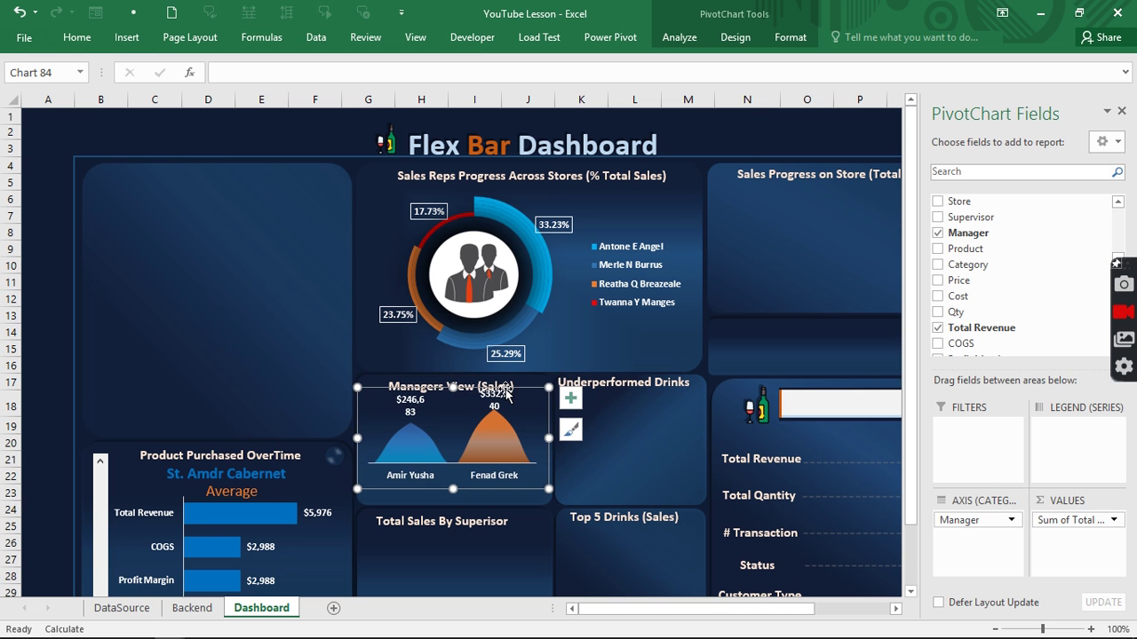
{"action": "left_click", "coordinate": [372, 397]}
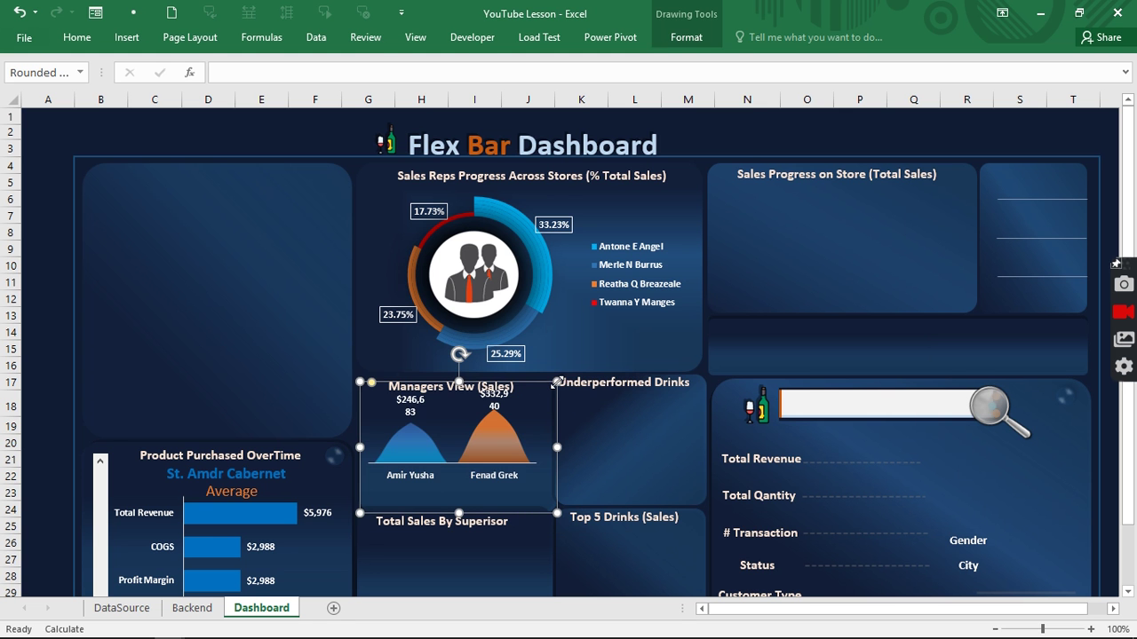
{"action": "left_click_drag", "start_coordinate": [556, 382], "coordinate": [551, 406]}
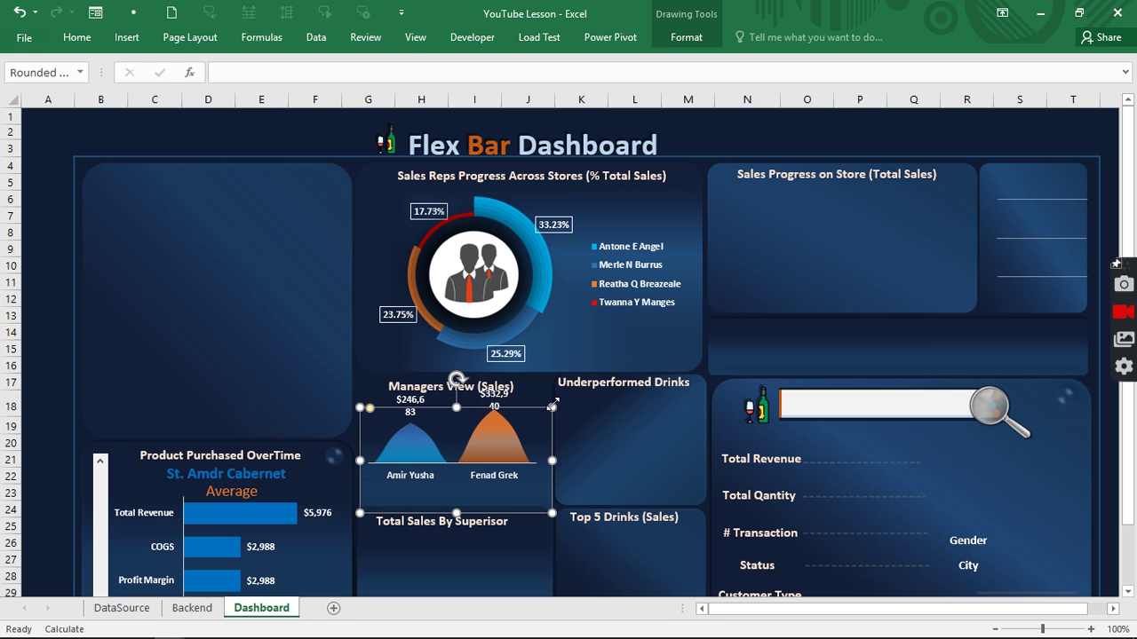
{"action": "left_click", "coordinate": [553, 407]}
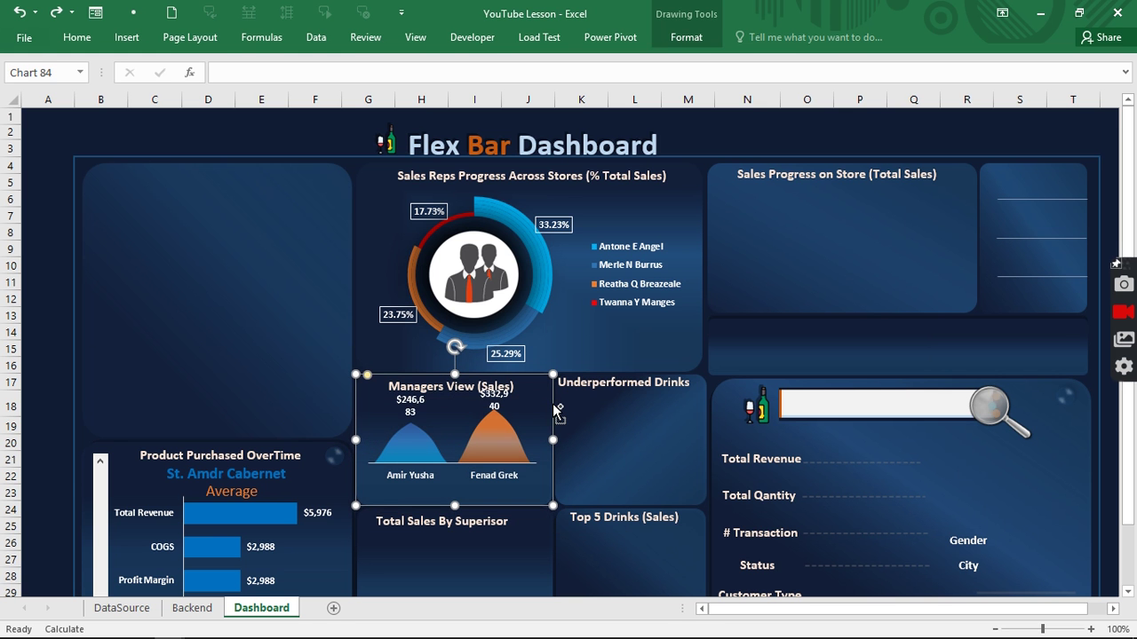
{"action": "left_click", "coordinate": [554, 407]}
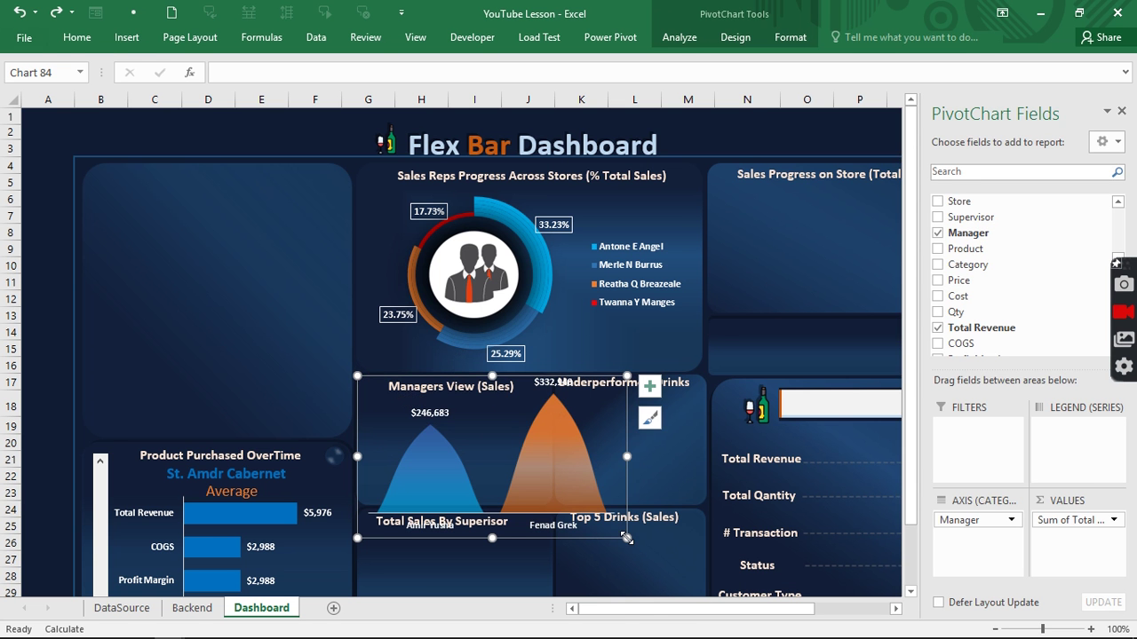
Shrink the managers sales chart and position it beneath the Managers View (Sales) heading.
{"action": "left_click_drag", "start_coordinate": [590, 504], "coordinate": [561, 458]}
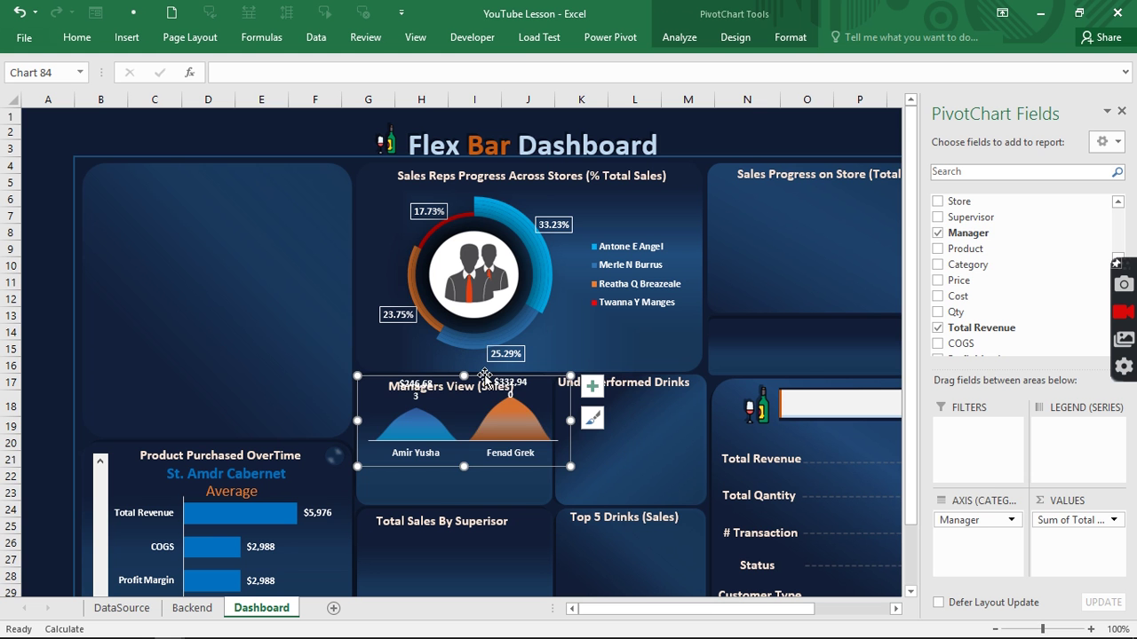
{"action": "left_click_drag", "start_coordinate": [485, 376], "coordinate": [477, 416]}
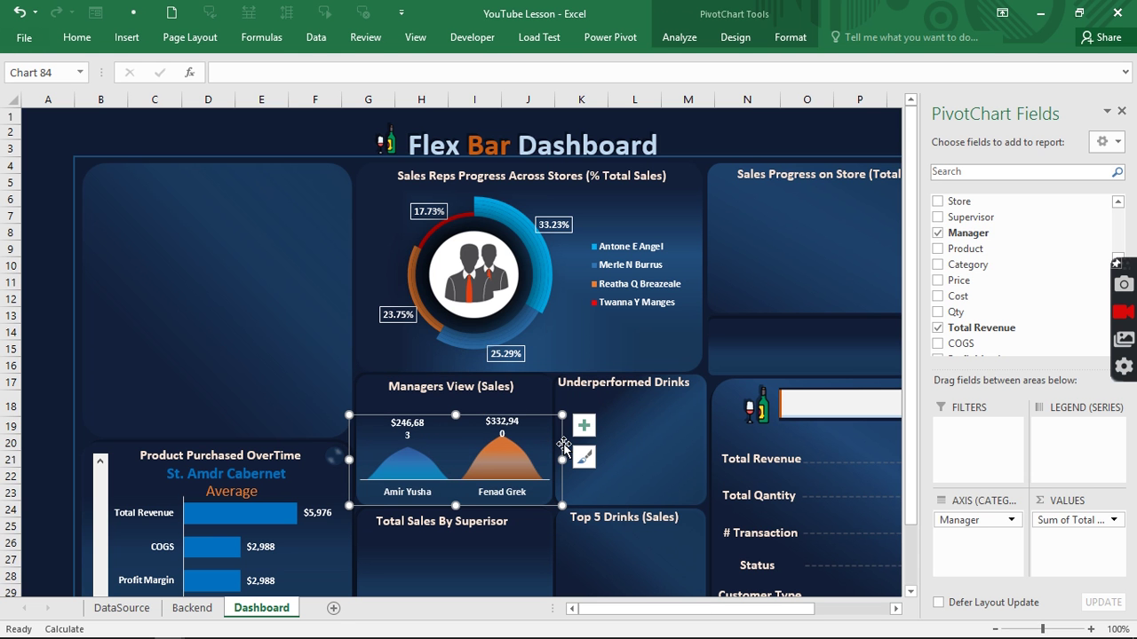
{"action": "left_click_drag", "start_coordinate": [559, 459], "coordinate": [566, 459]}
{"action": "left_click_drag", "start_coordinate": [567, 415], "coordinate": [569, 408]}
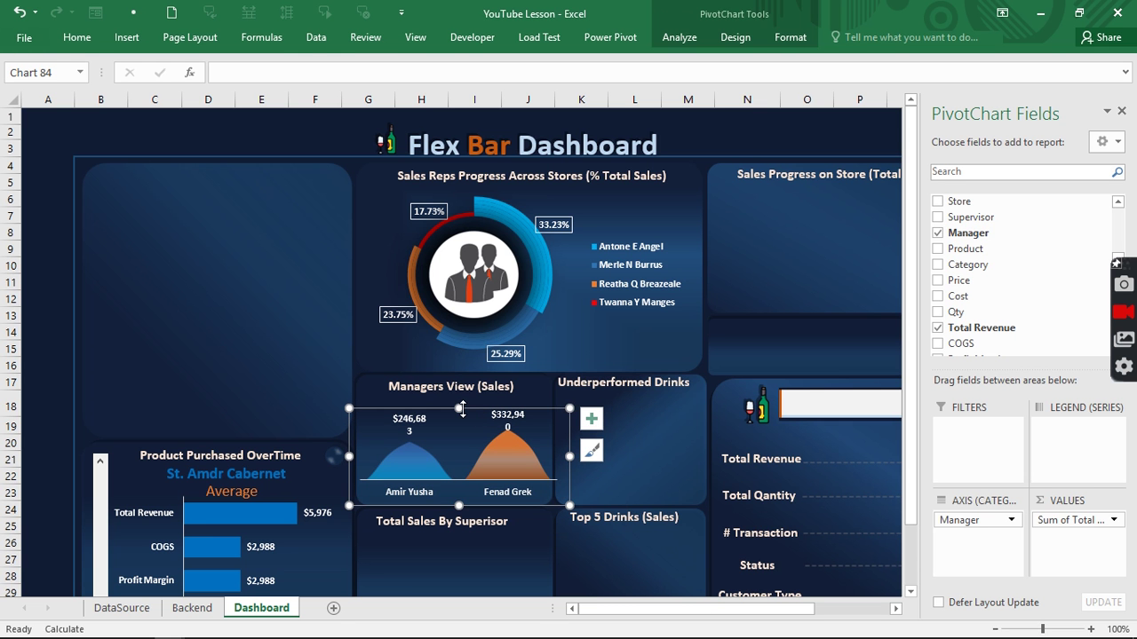
{"action": "left_click_drag", "start_coordinate": [458, 408], "coordinate": [459, 403]}
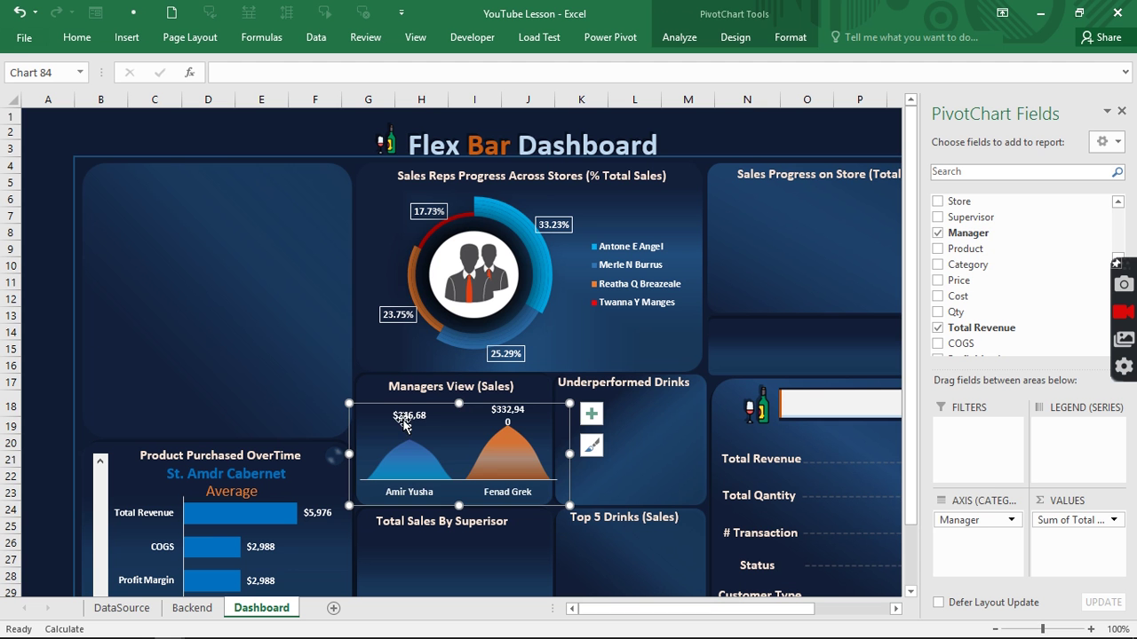
Reduce the font size of the managers sales chart's data labels to 8.
{"action": "left_click", "coordinate": [404, 424]}
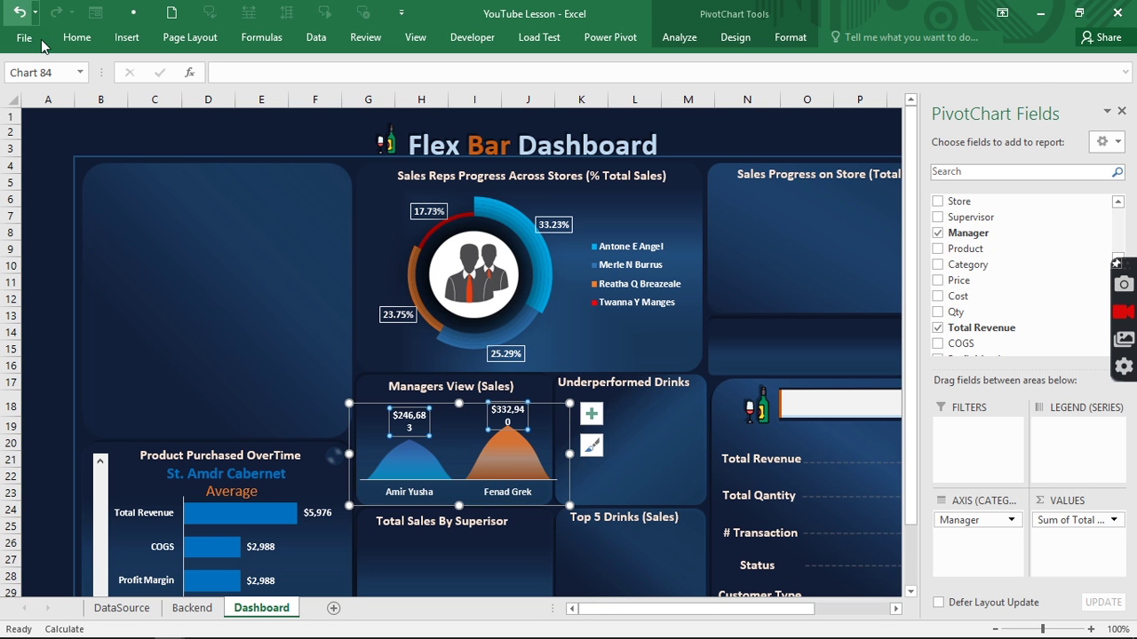
{"action": "left_click", "coordinate": [77, 40]}
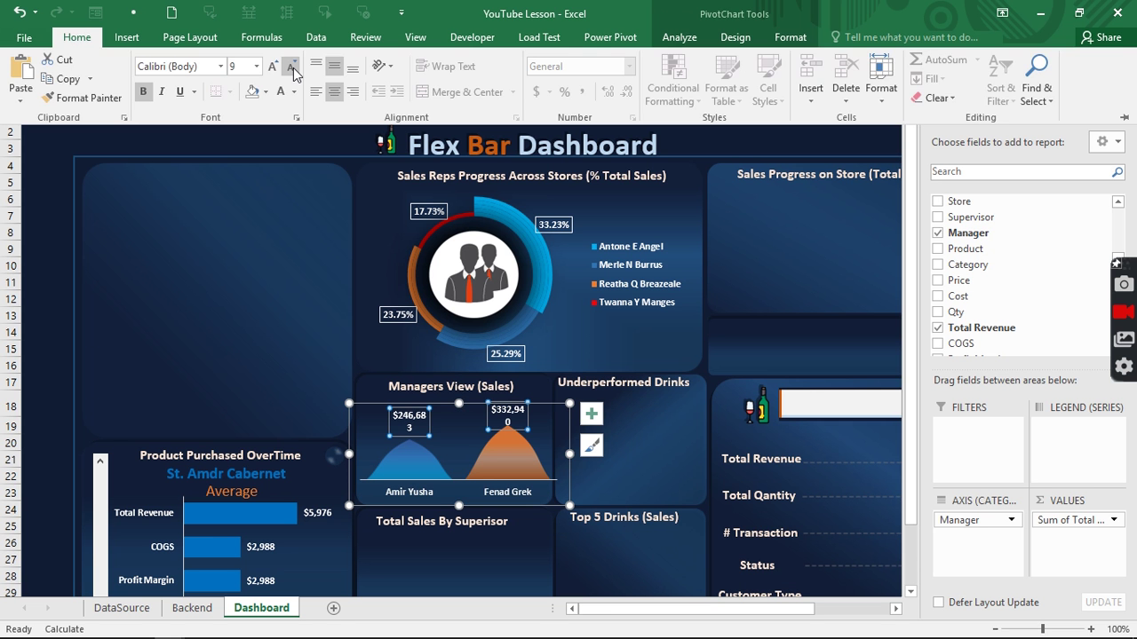
{"action": "left_click", "coordinate": [292, 71]}
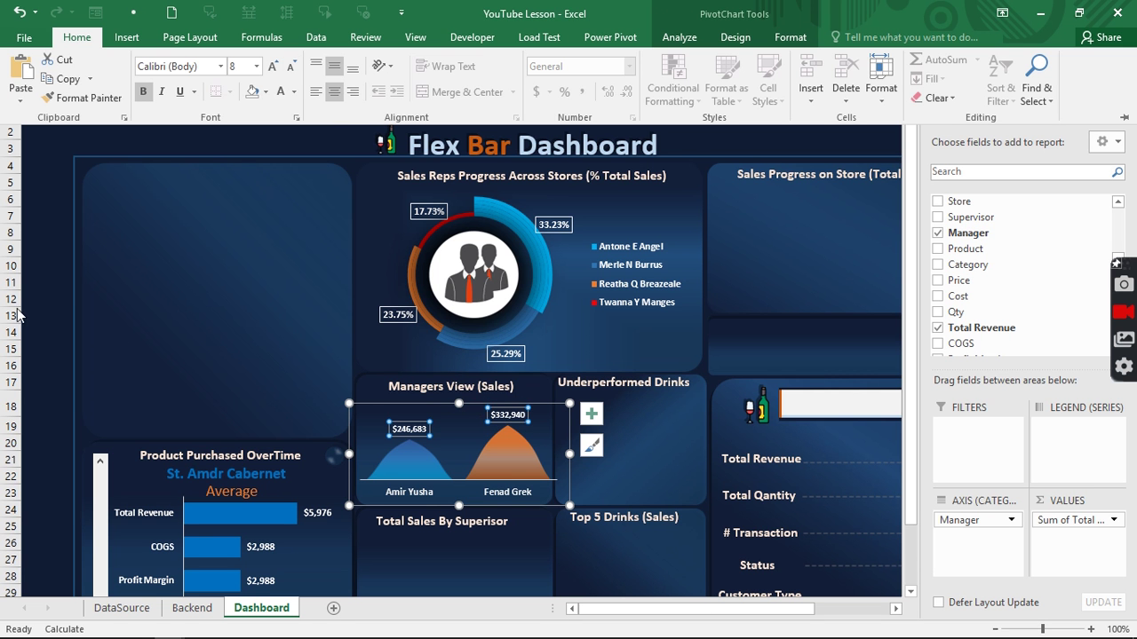
Narrow the managers sales chart and shift it slightly so it sits centred inside its panel.
{"action": "left_click", "coordinate": [562, 454]}
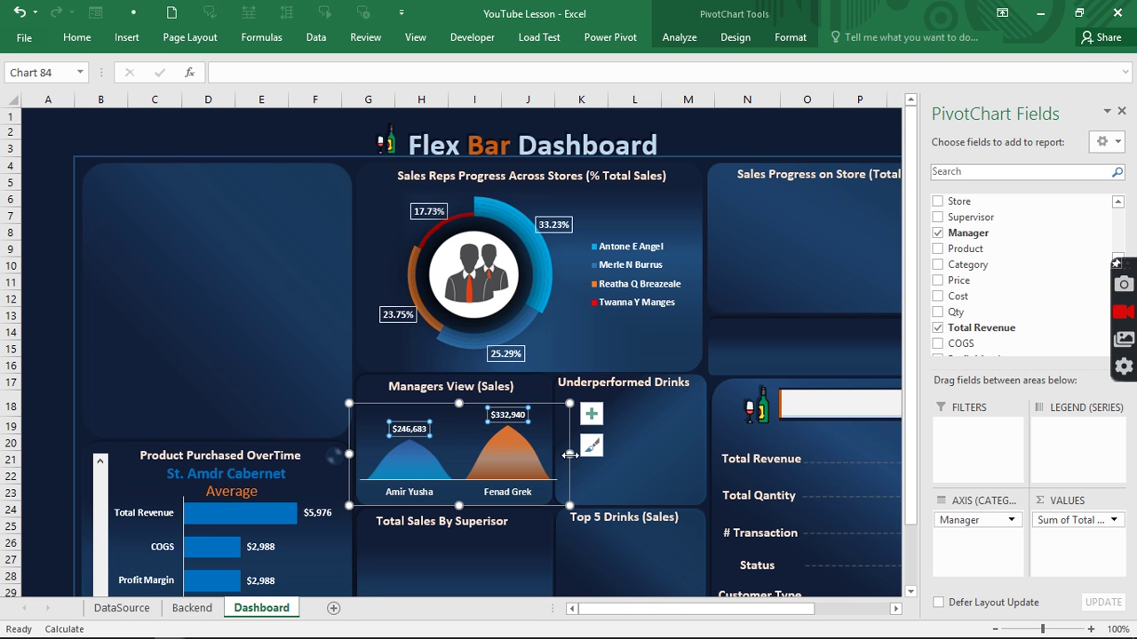
{"action": "left_click_drag", "start_coordinate": [569, 454], "coordinate": [555, 454]}
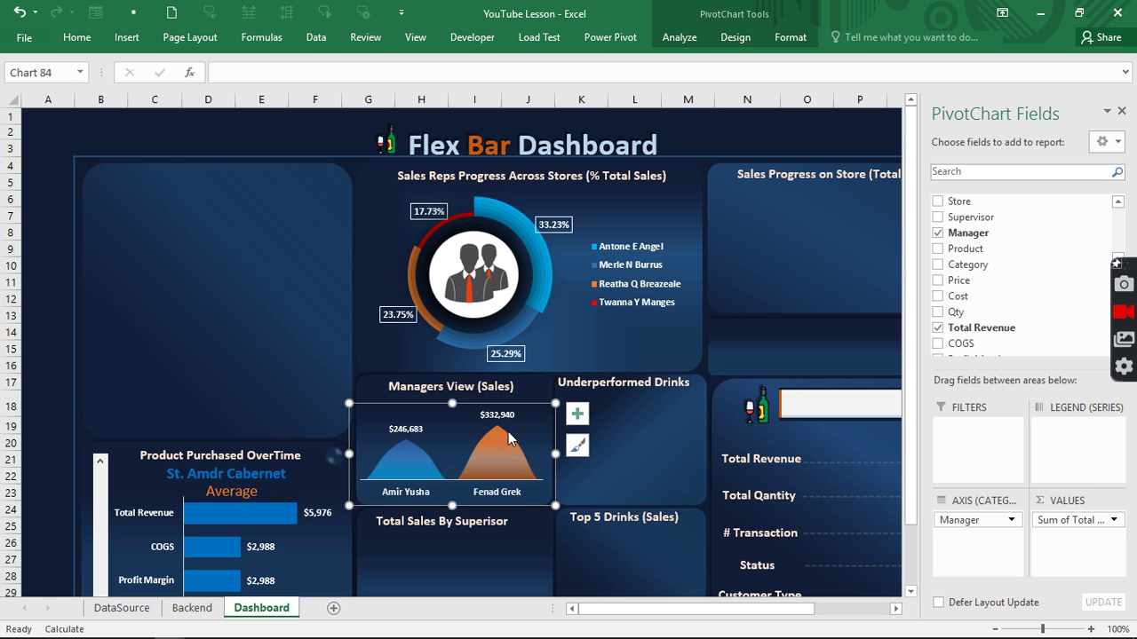
{"action": "left_click_drag", "start_coordinate": [515, 406], "coordinate": [517, 406]}
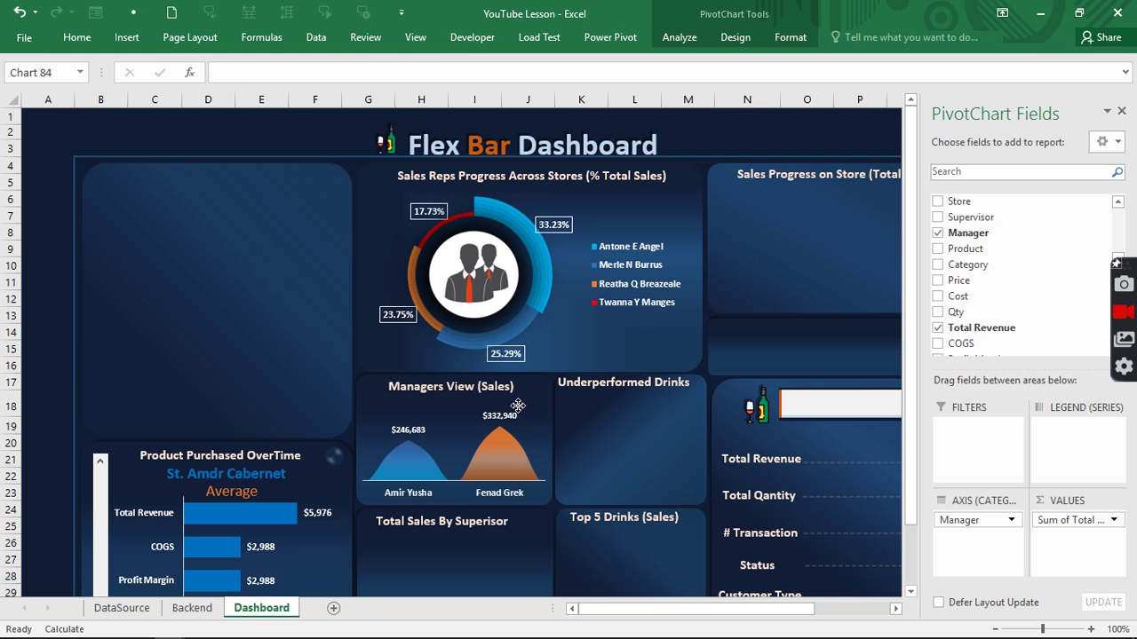
{"action": "left_click", "coordinate": [48, 365]}
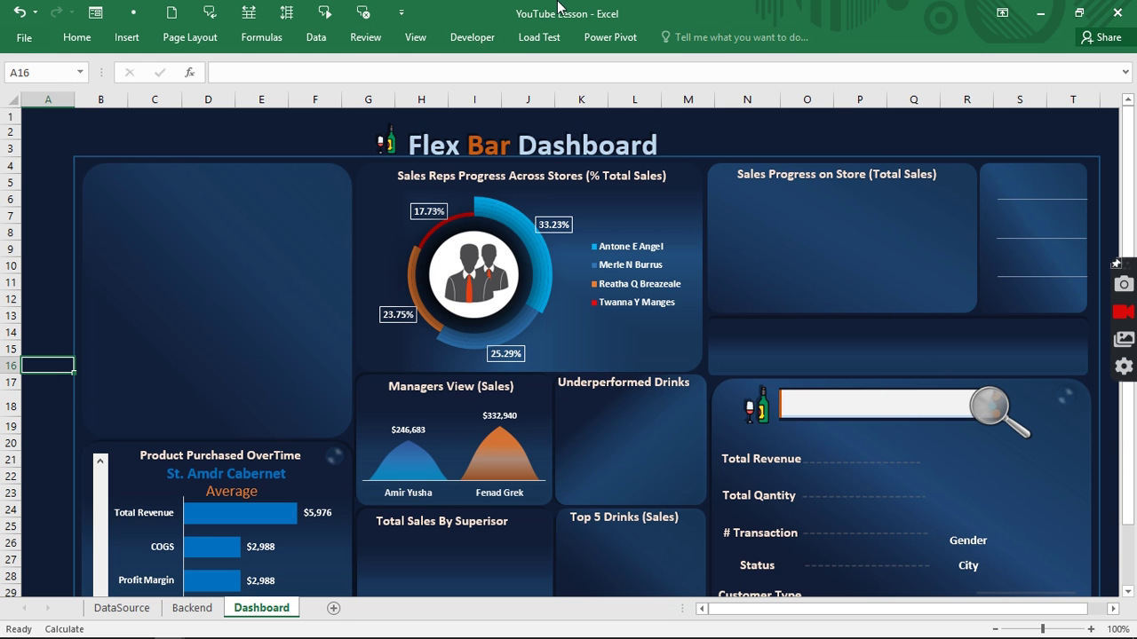
Examine the finished dashboard in the Flex Bar Analysis Youtube (complet dasboard) workbook, then return to the YouTube Lesson workbook.
{"action": "left_click", "coordinate": [415, 37]}
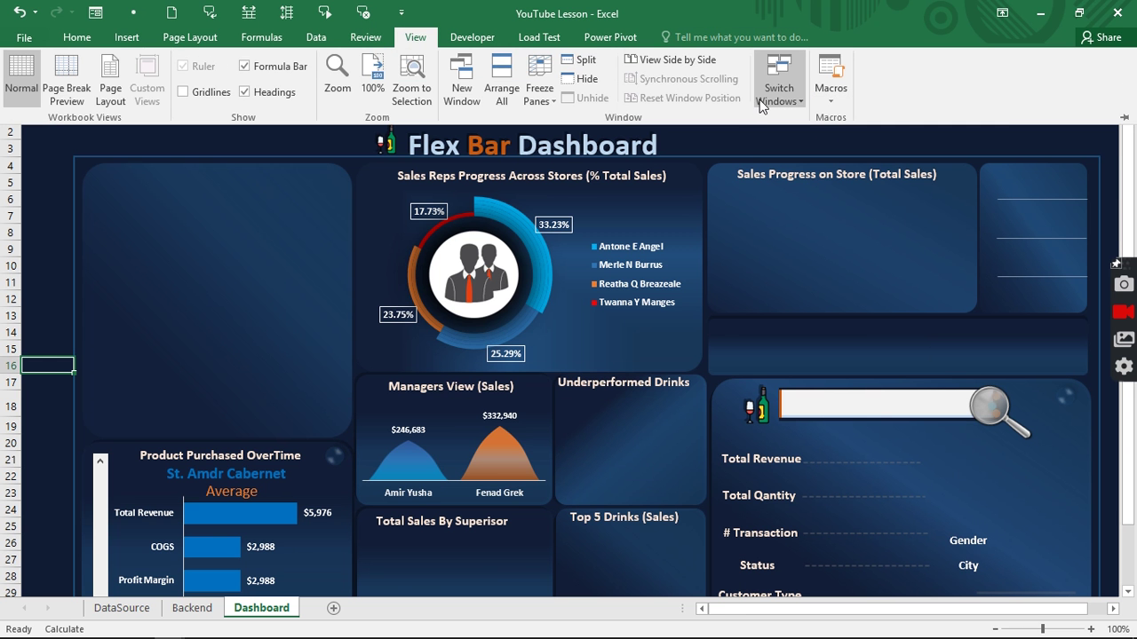
{"action": "left_click", "coordinate": [761, 105]}
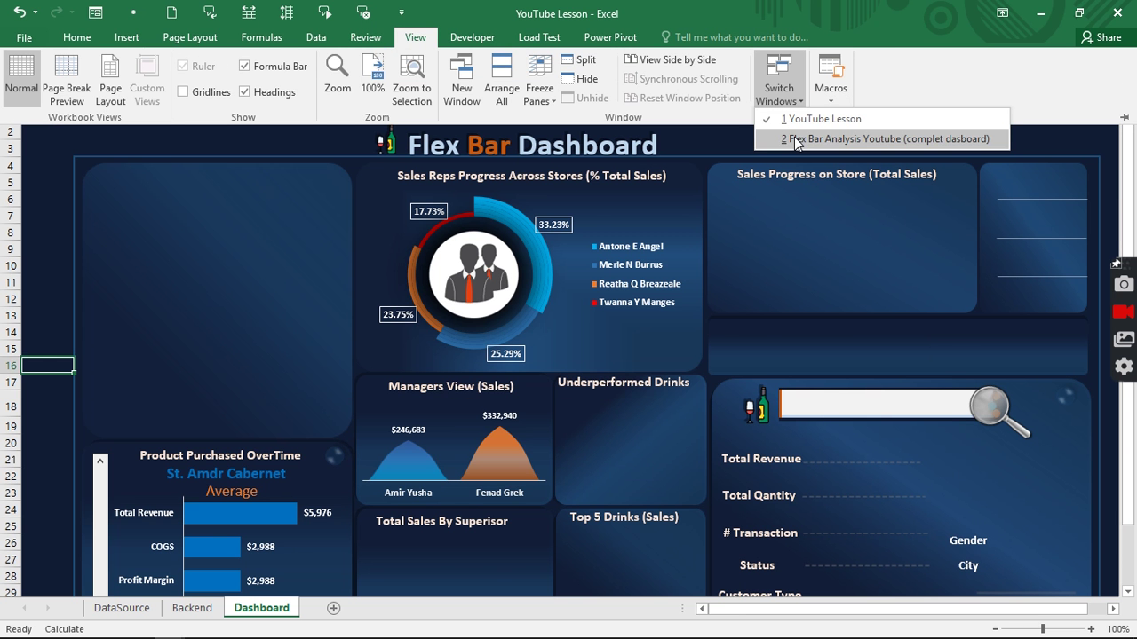
{"action": "left_click", "coordinate": [797, 142]}
{"action": "mouse_move", "coordinate": [484, 418]}
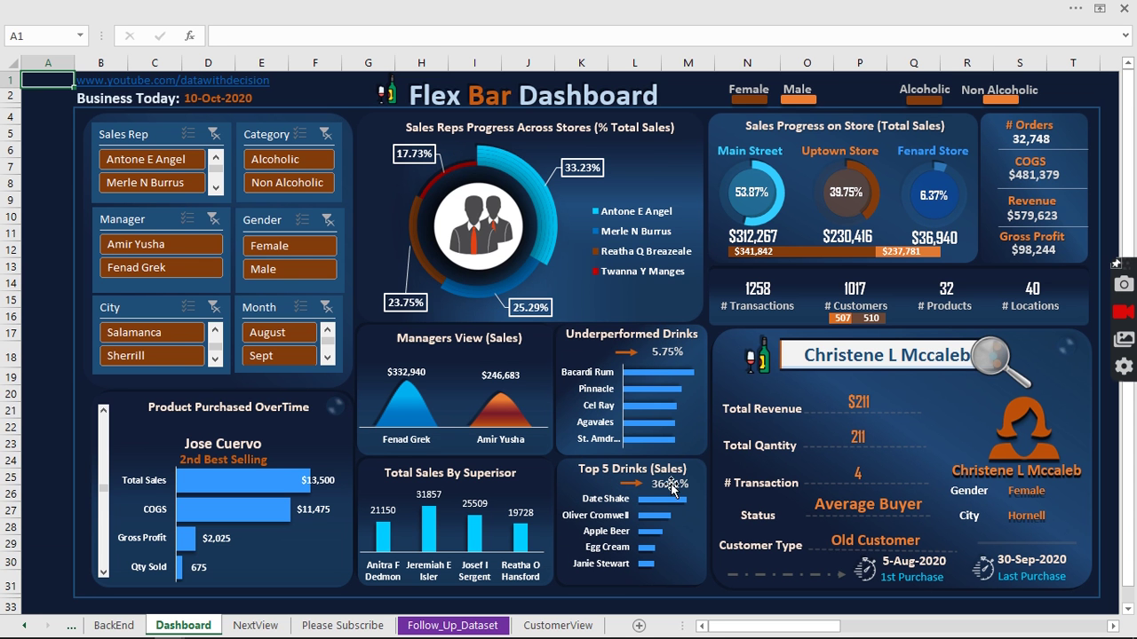
{"action": "left_click", "coordinate": [480, 9]}
{"action": "left_click", "coordinate": [782, 96]}
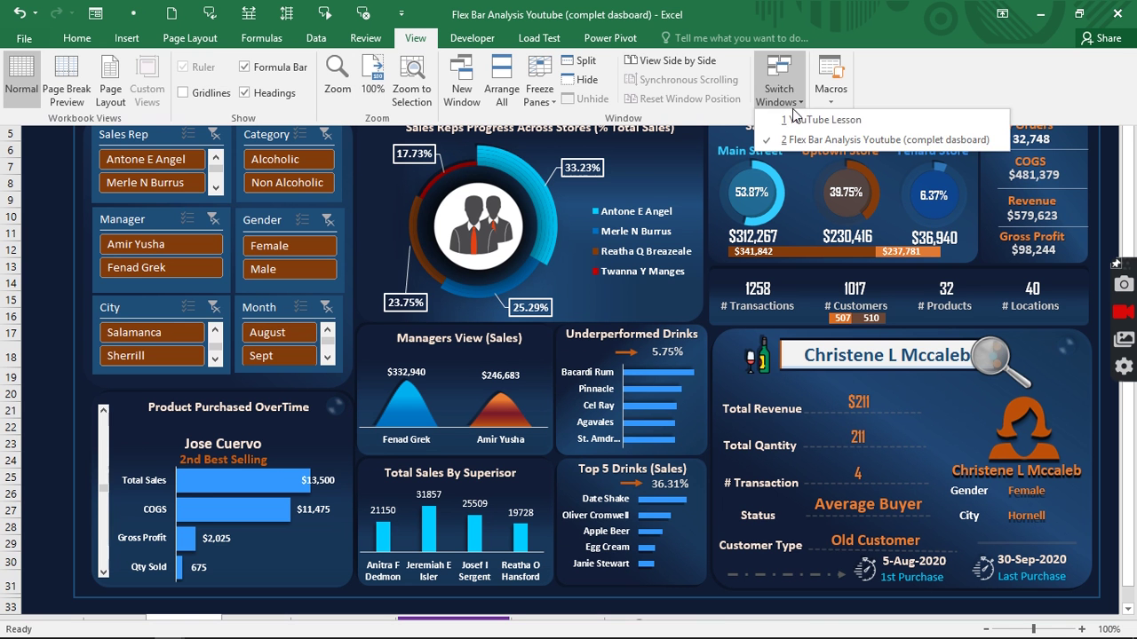
{"action": "left_click", "coordinate": [808, 119]}
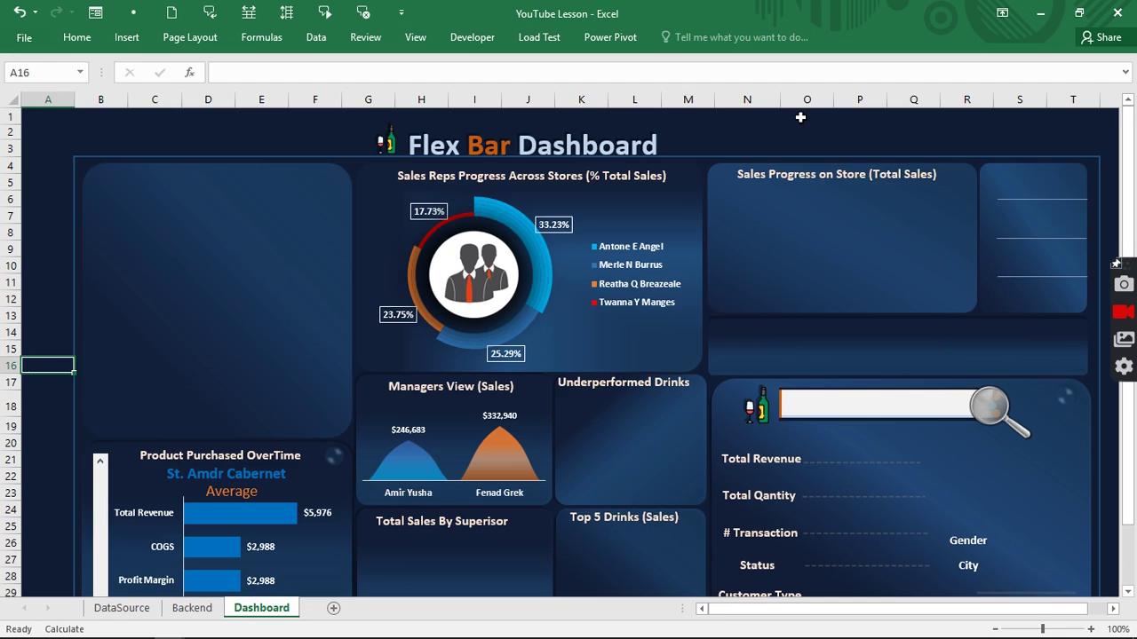
Copy the Manager View pivot table on the Backend sheet and paste it at AP7 under the top 5 heading.
{"action": "left_click", "coordinate": [117, 608]}
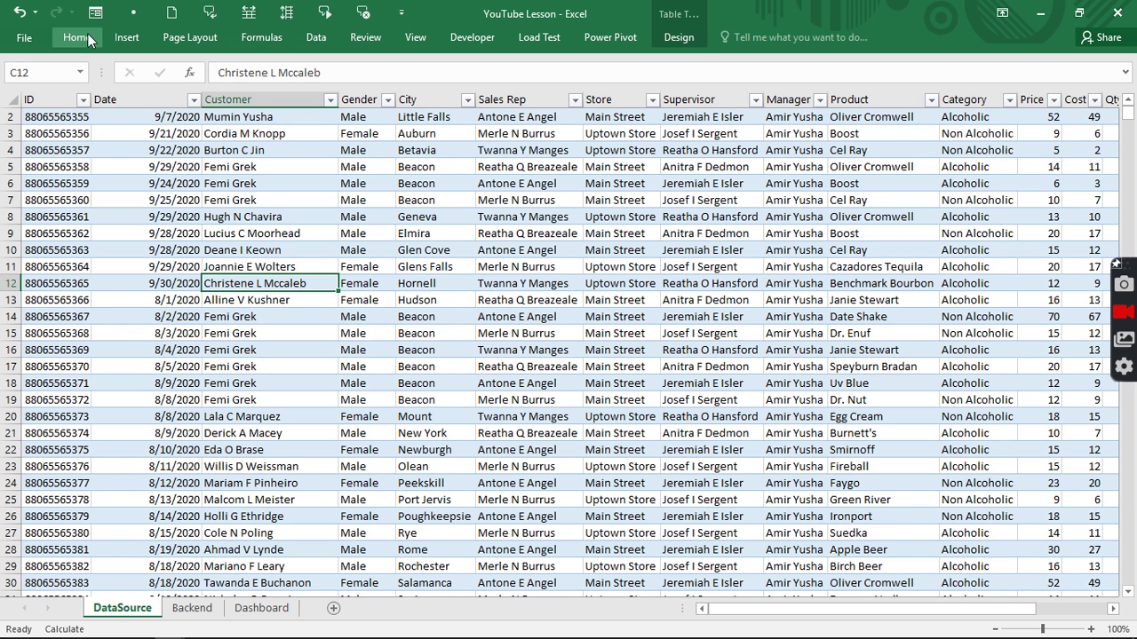
{"action": "left_click", "coordinate": [118, 33]}
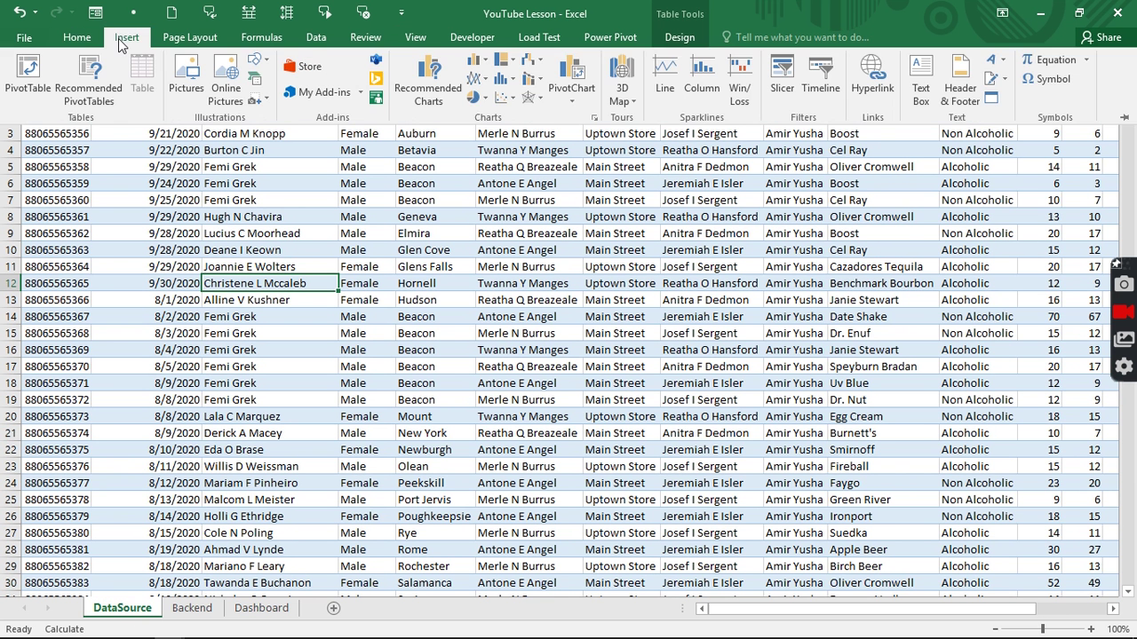
{"action": "left_click", "coordinate": [192, 609]}
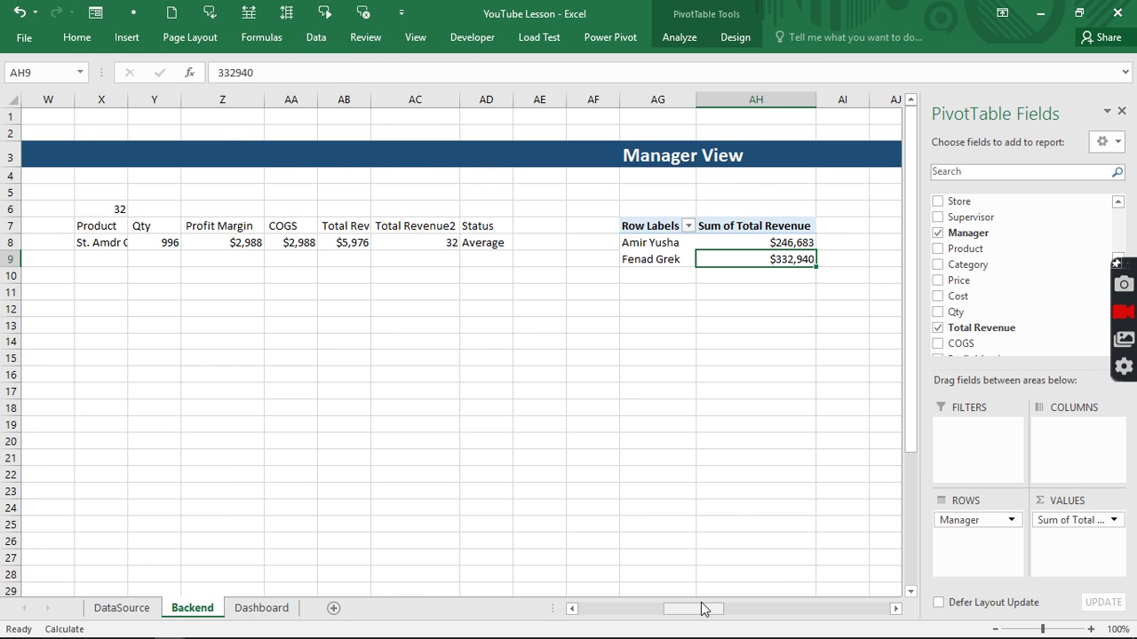
{"action": "left_click_drag", "start_coordinate": [710, 609], "coordinate": [741, 611]}
{"action": "left_click_drag", "start_coordinate": [43, 229], "coordinate": [162, 260]}
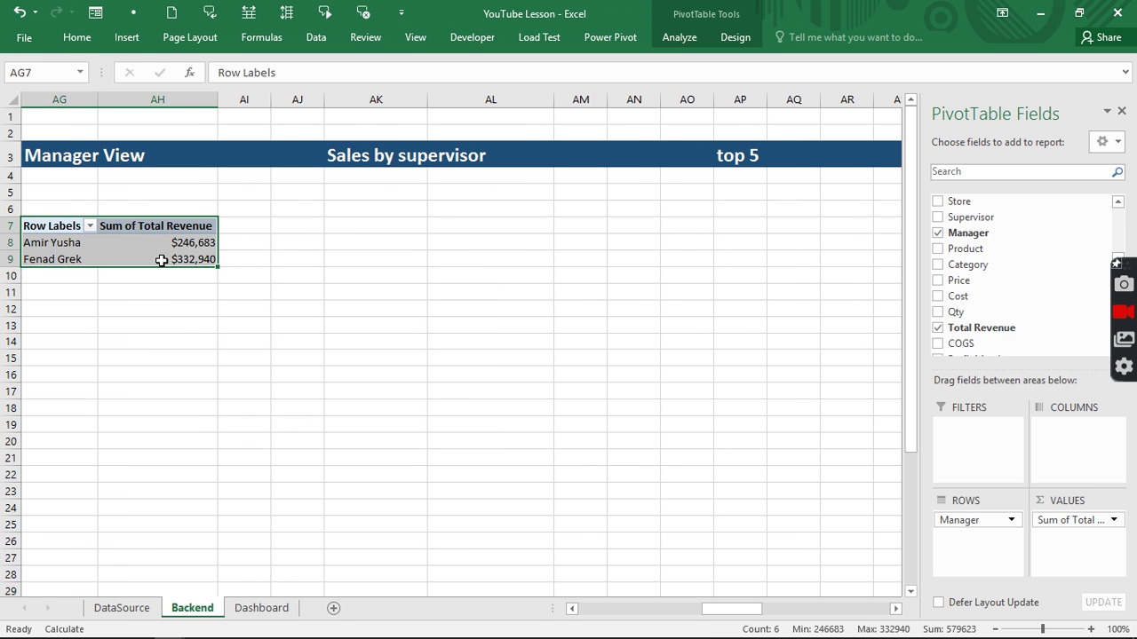
{"action": "key", "text": "ctrl+c"}
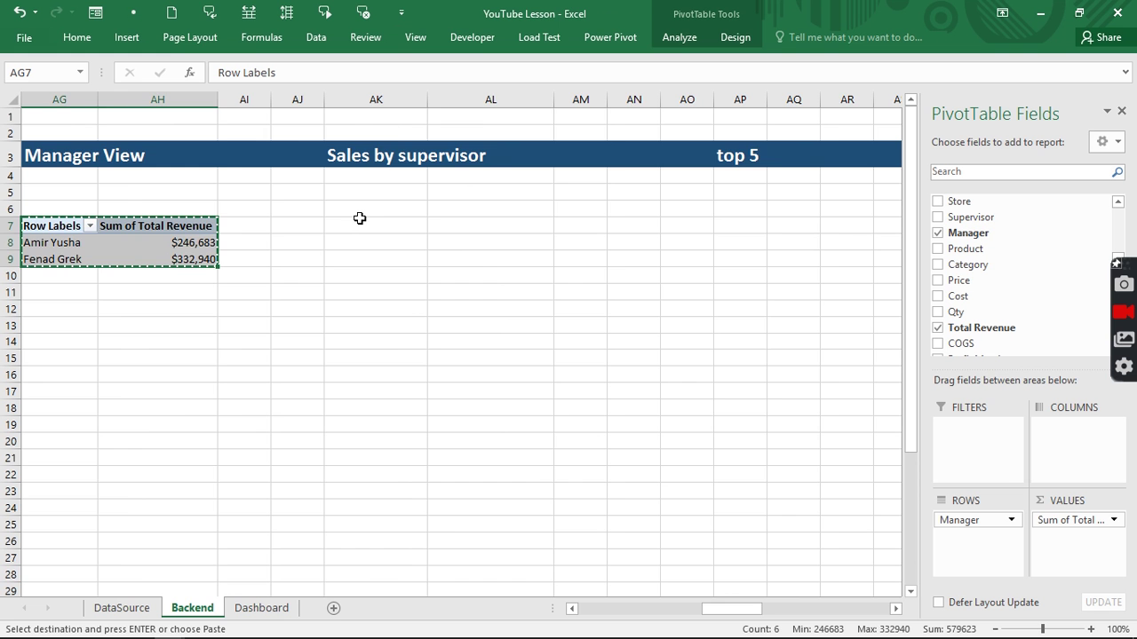
{"action": "left_click_drag", "start_coordinate": [752, 609], "coordinate": [770, 613]}
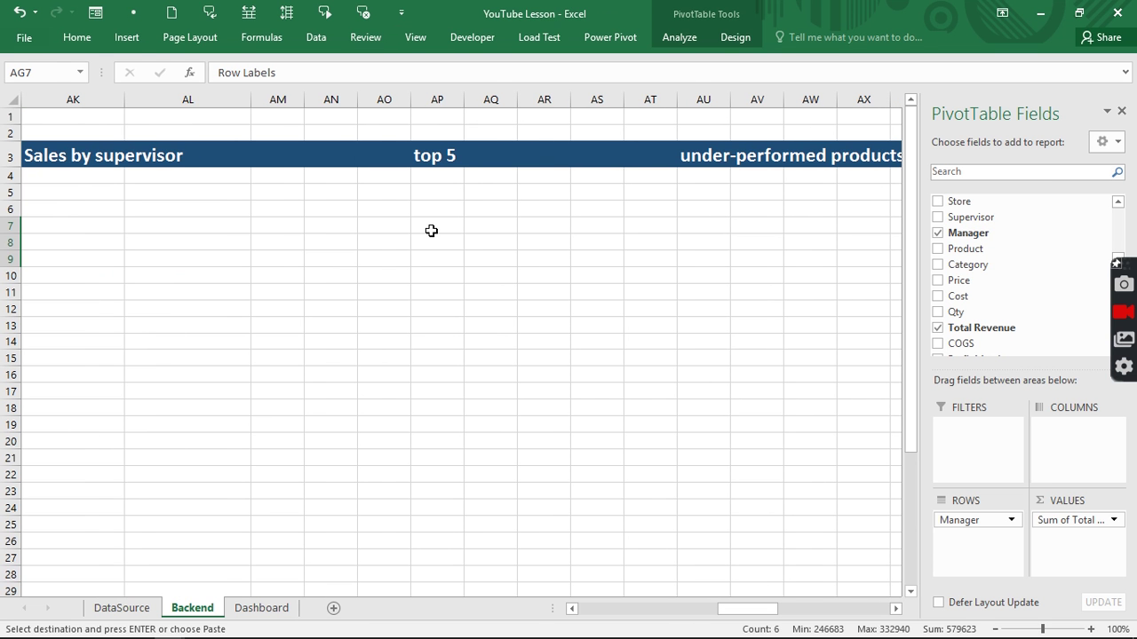
{"action": "left_click", "coordinate": [431, 230]}
{"action": "key", "text": "ctrl+v"}
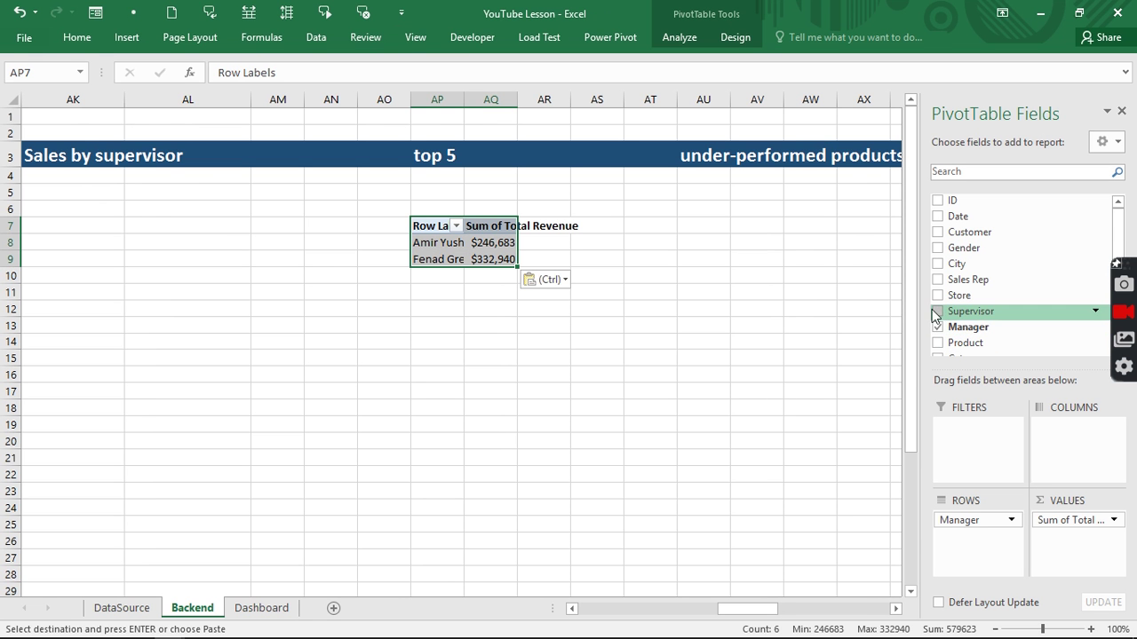
Replace the Manager row field with Product in the pivot table under top 5.
{"action": "left_click_drag", "start_coordinate": [963, 521], "coordinate": [746, 536]}
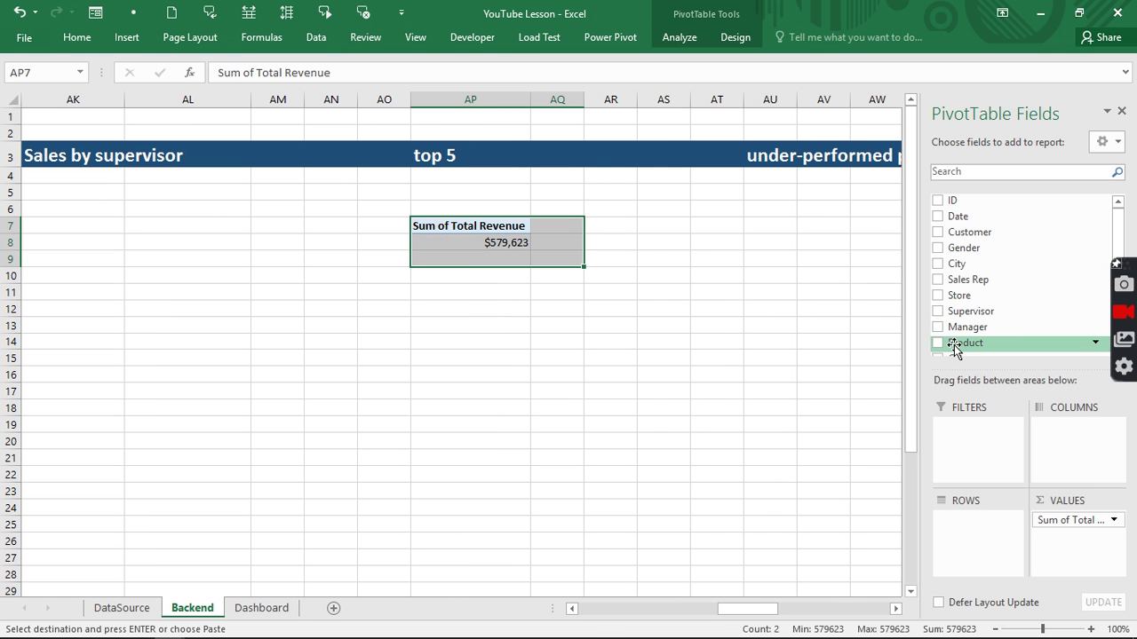
{"action": "left_click_drag", "start_coordinate": [951, 346], "coordinate": [959, 527]}
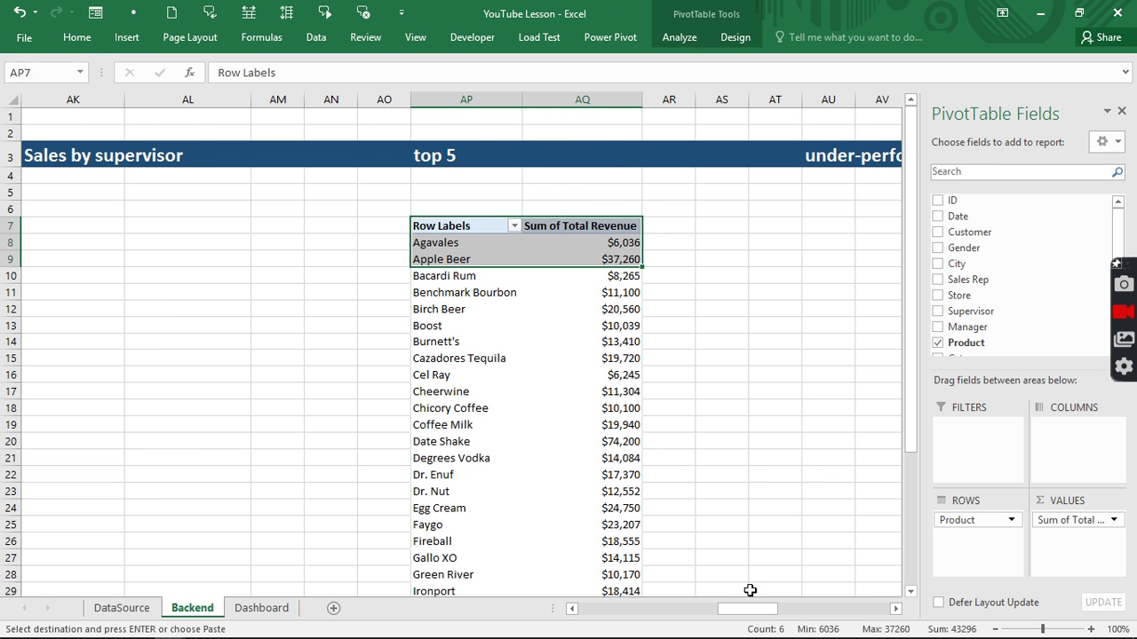
Filter the pivot table under top 5 to show the top 5 Product items by Sum of Total Revenue.
{"action": "left_click_drag", "start_coordinate": [747, 617], "coordinate": [755, 618]}
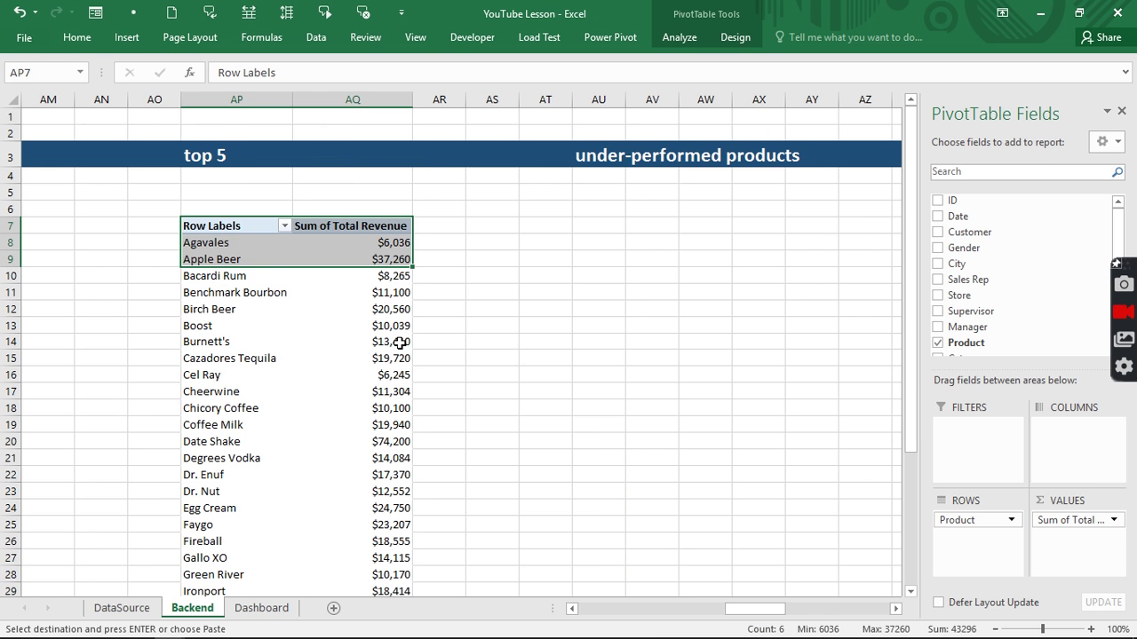
{"action": "left_click", "coordinate": [220, 251]}
{"action": "left_click", "coordinate": [218, 259]}
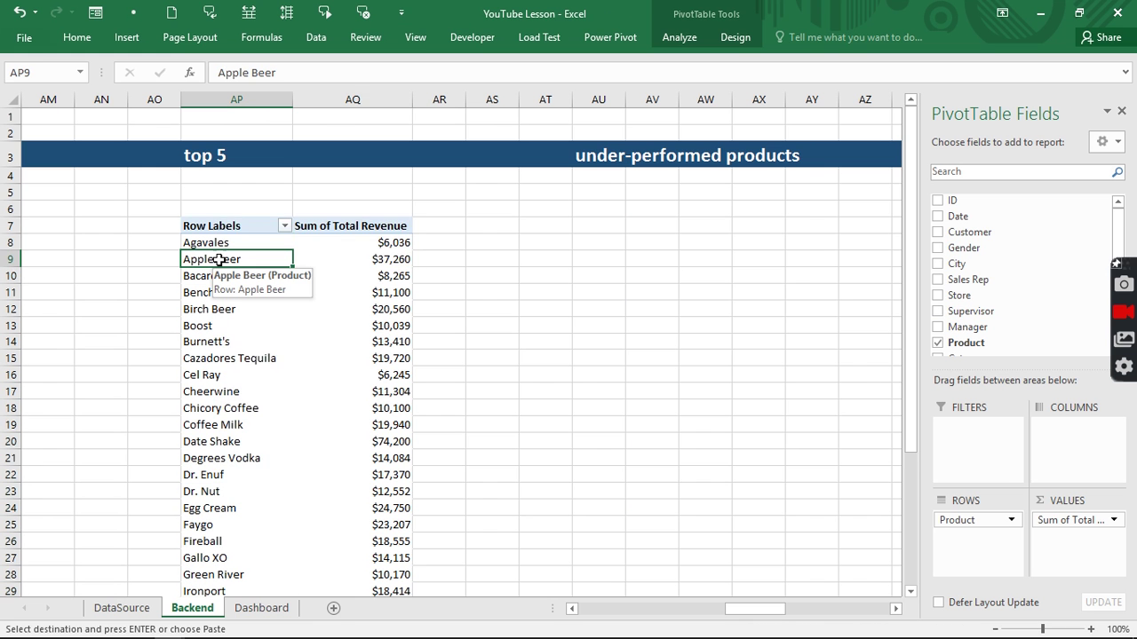
{"action": "right_click", "coordinate": [218, 259]}
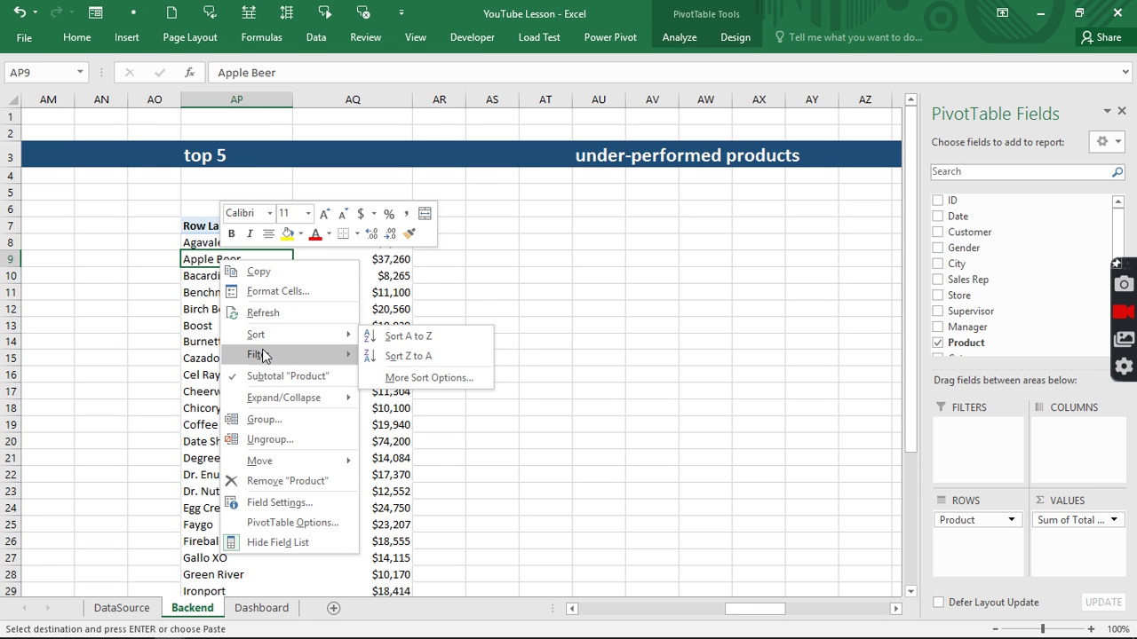
{"action": "mouse_move", "coordinate": [262, 351]}
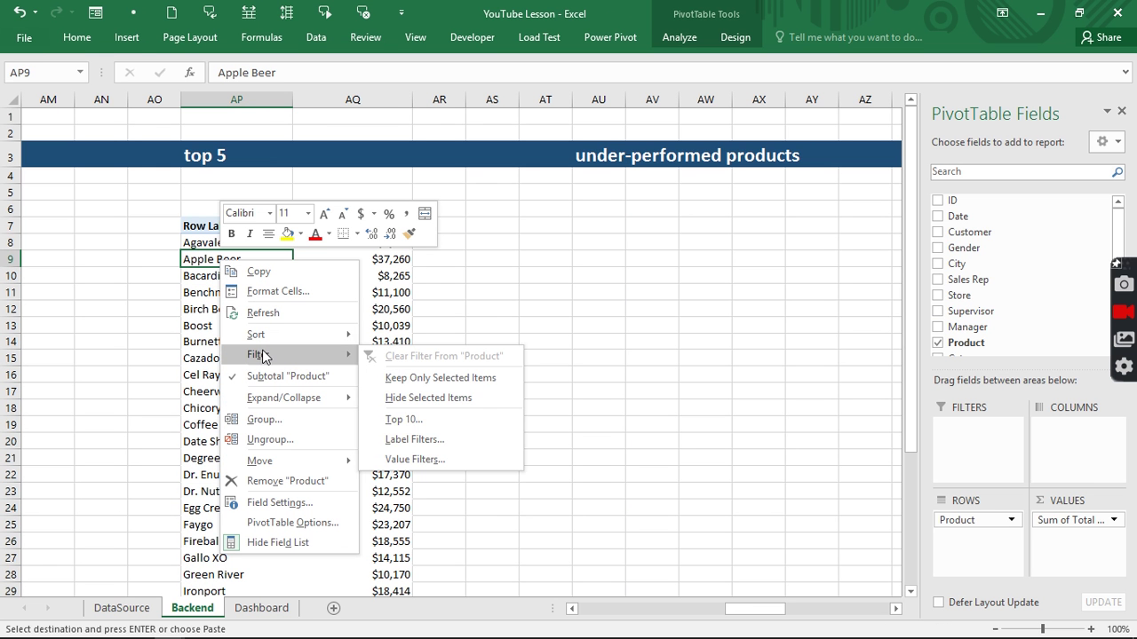
{"action": "left_click", "coordinate": [402, 420]}
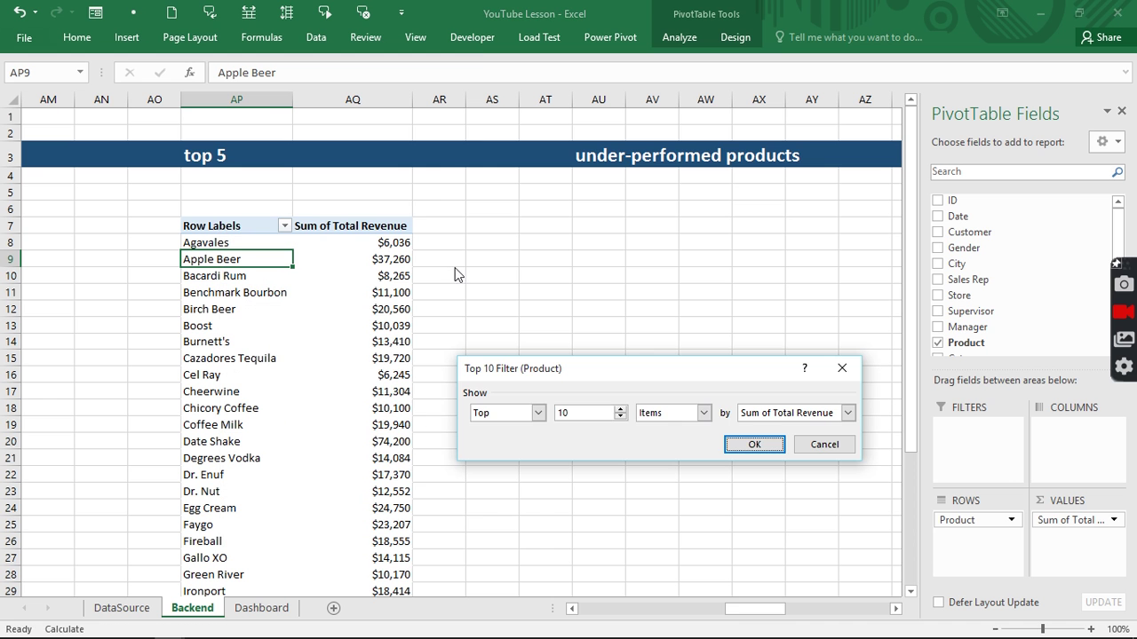
{"action": "left_click", "coordinate": [620, 416]}
{"action": "left_click", "coordinate": [620, 416]}
{"action": "left_click", "coordinate": [620, 417]}
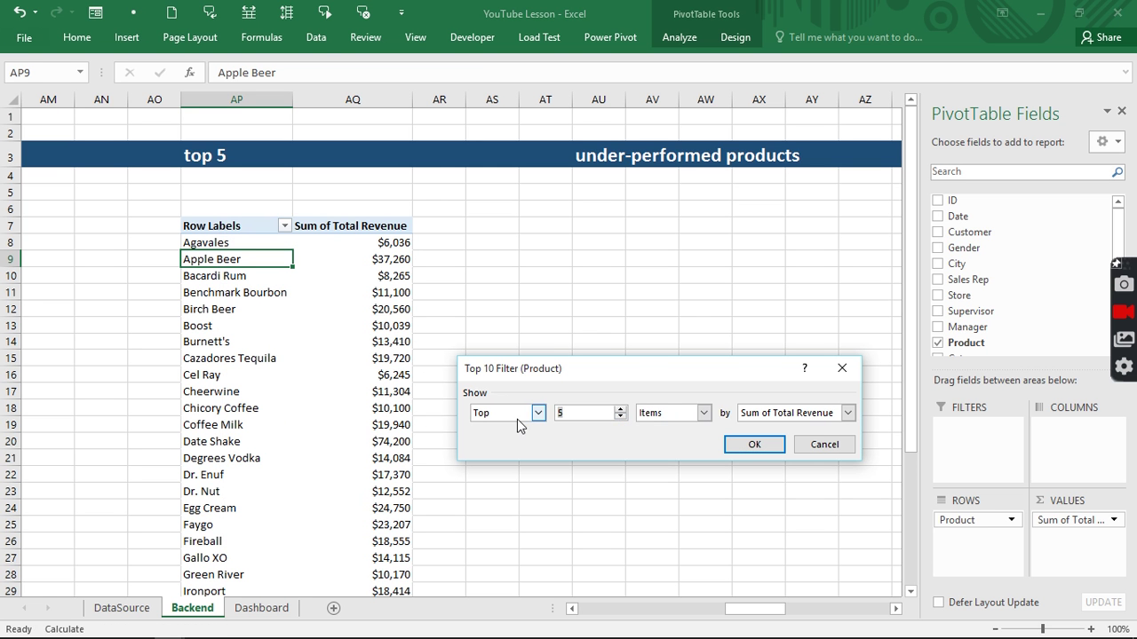
{"action": "left_click", "coordinate": [749, 442]}
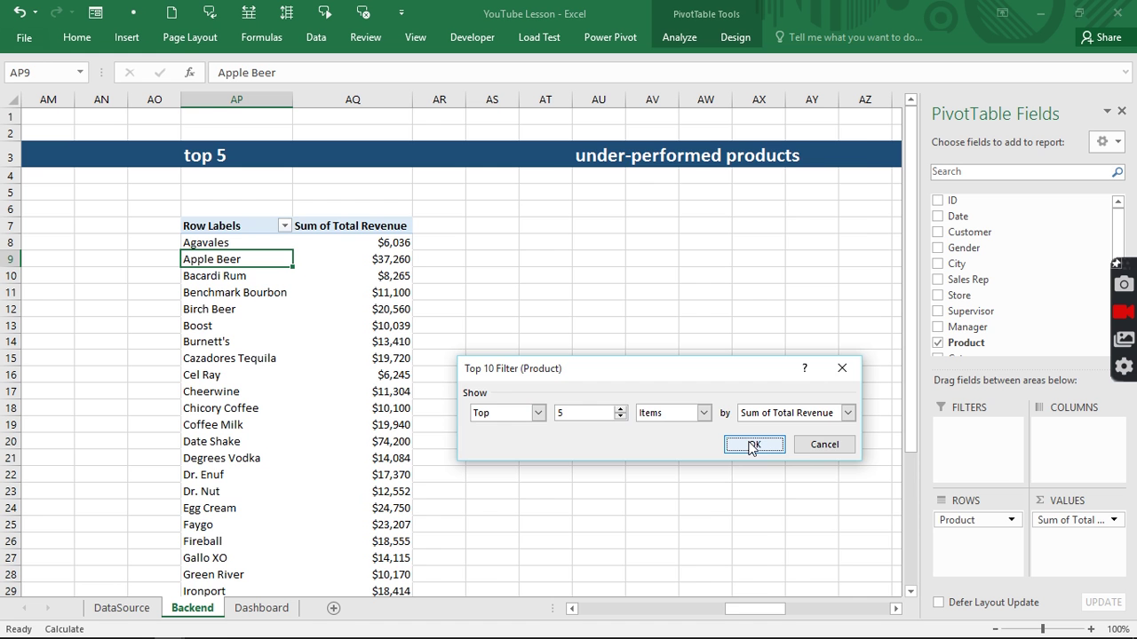
Copy the filtered top 5 pivot table and paste it at AU7 under the under-performed products heading.
{"action": "left_click_drag", "start_coordinate": [204, 225], "coordinate": [363, 309]}
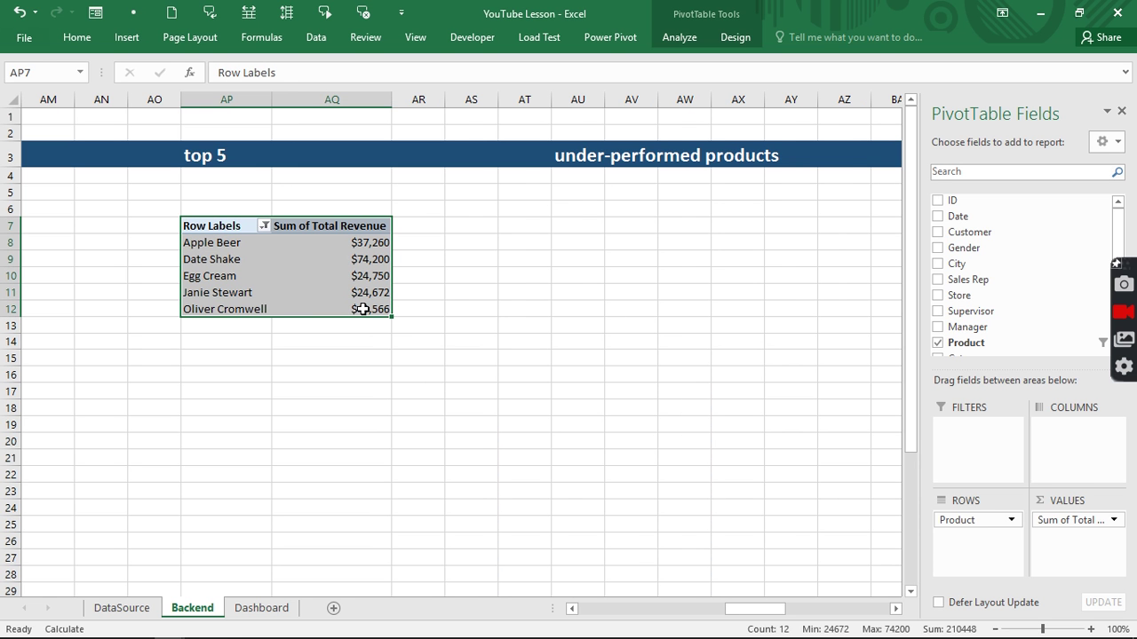
{"action": "key", "text": "ctrl+c"}
{"action": "left_click", "coordinate": [580, 228]}
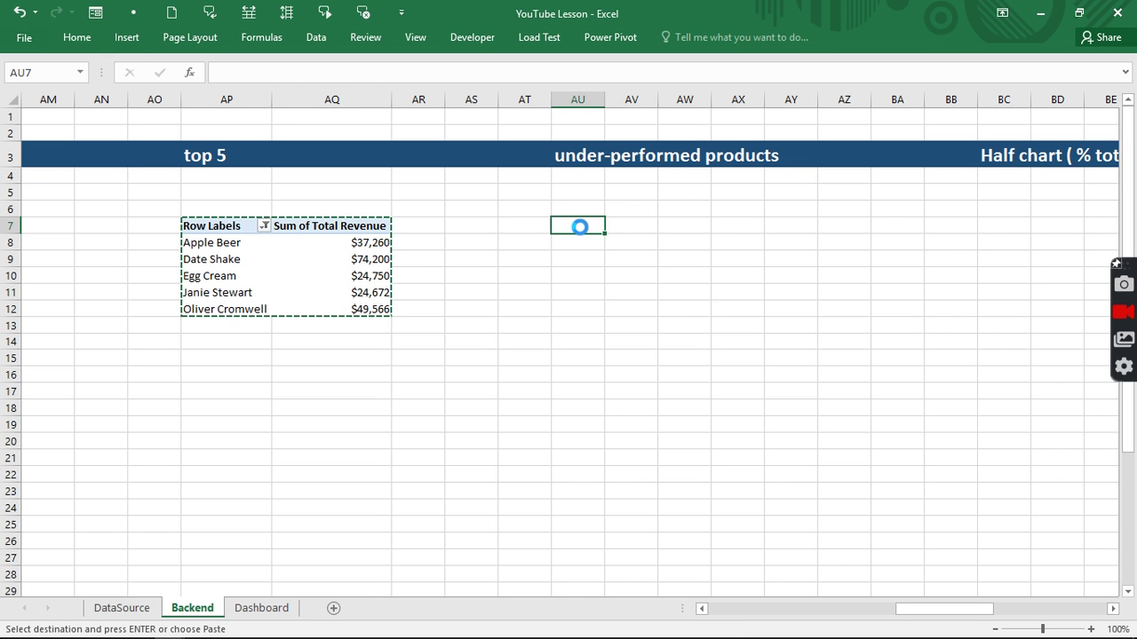
{"action": "key", "text": "ctrl+v"}
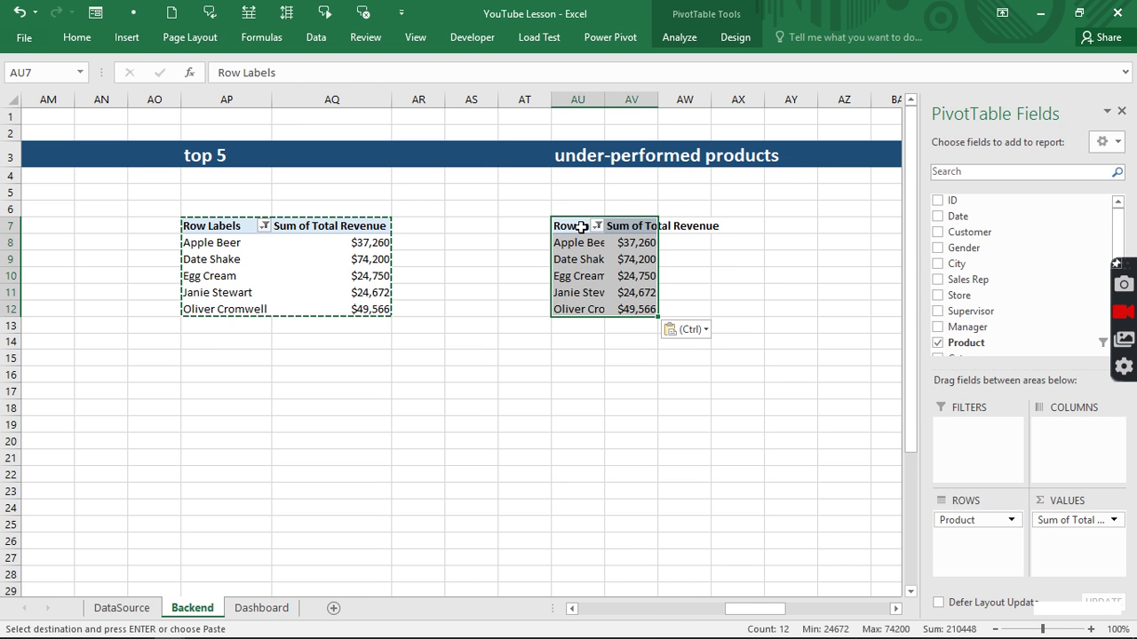
Change the Product filter of the under-performed products pivot table to the bottom 5 items by Sum of Total Revenue.
{"action": "left_click", "coordinate": [575, 242]}
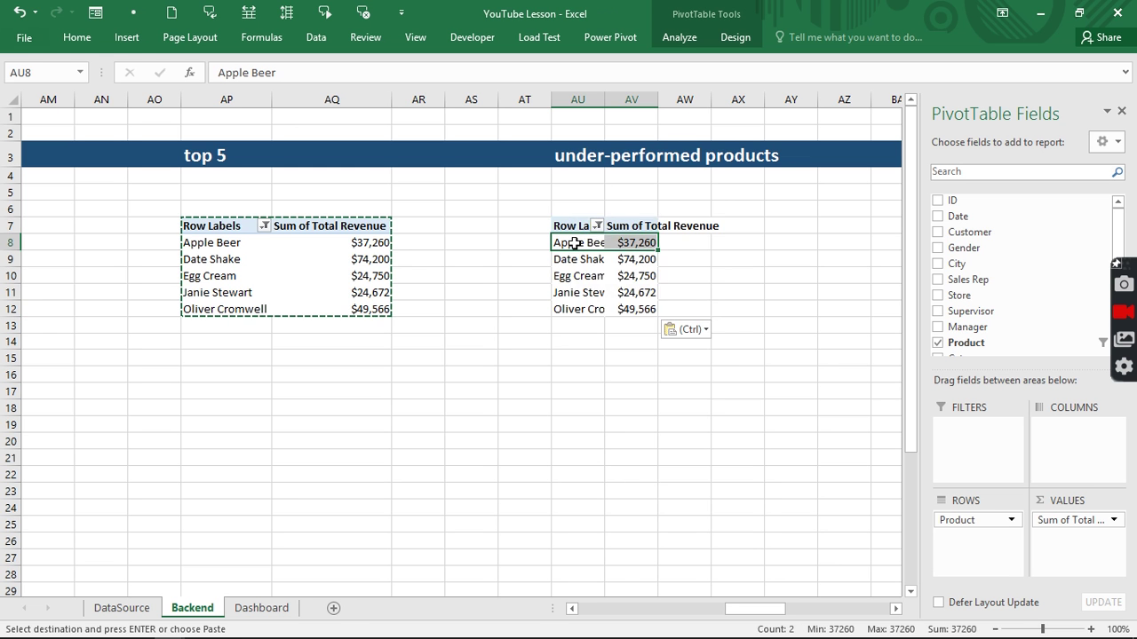
{"action": "right_click", "coordinate": [575, 242]}
{"action": "mouse_move", "coordinate": [649, 338]}
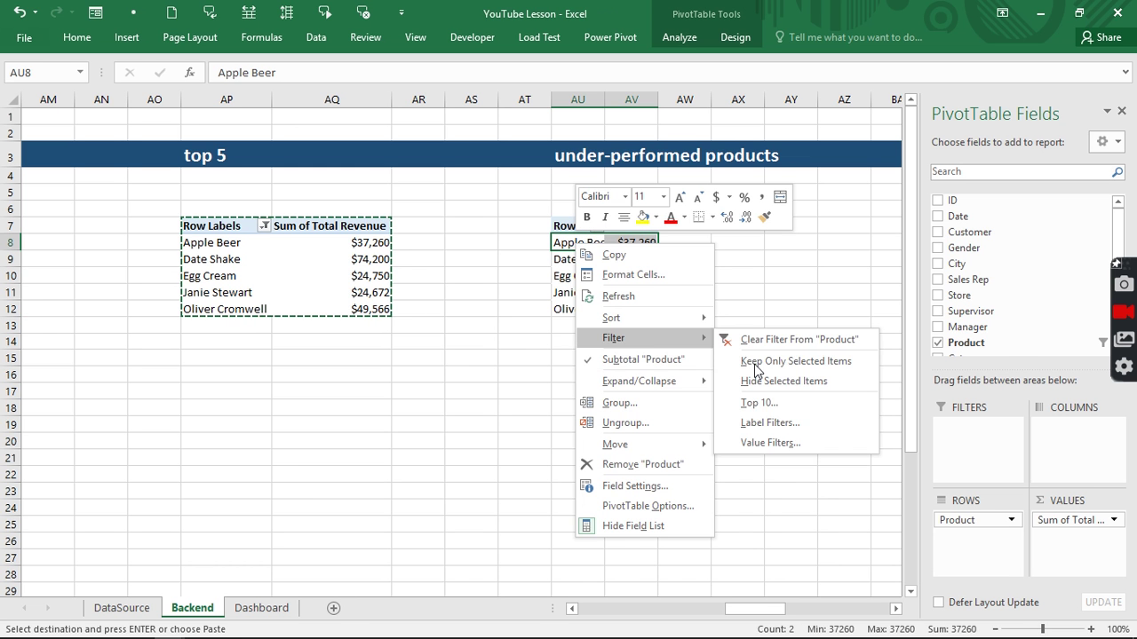
{"action": "left_click", "coordinate": [499, 339]}
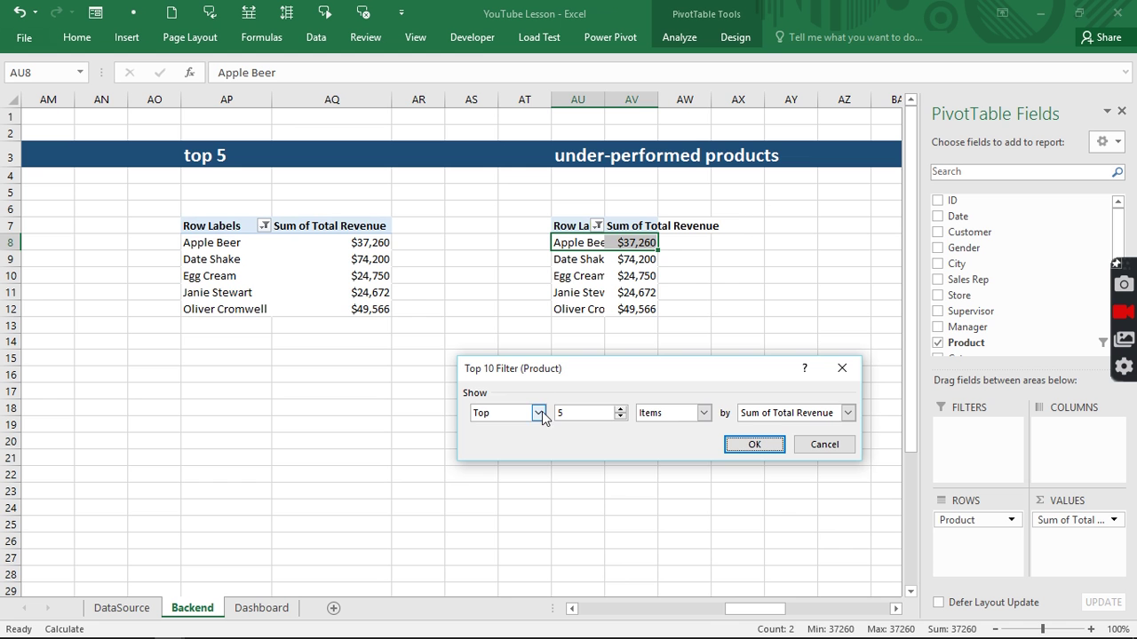
{"action": "left_click", "coordinate": [538, 413]}
{"action": "left_click", "coordinate": [516, 439]}
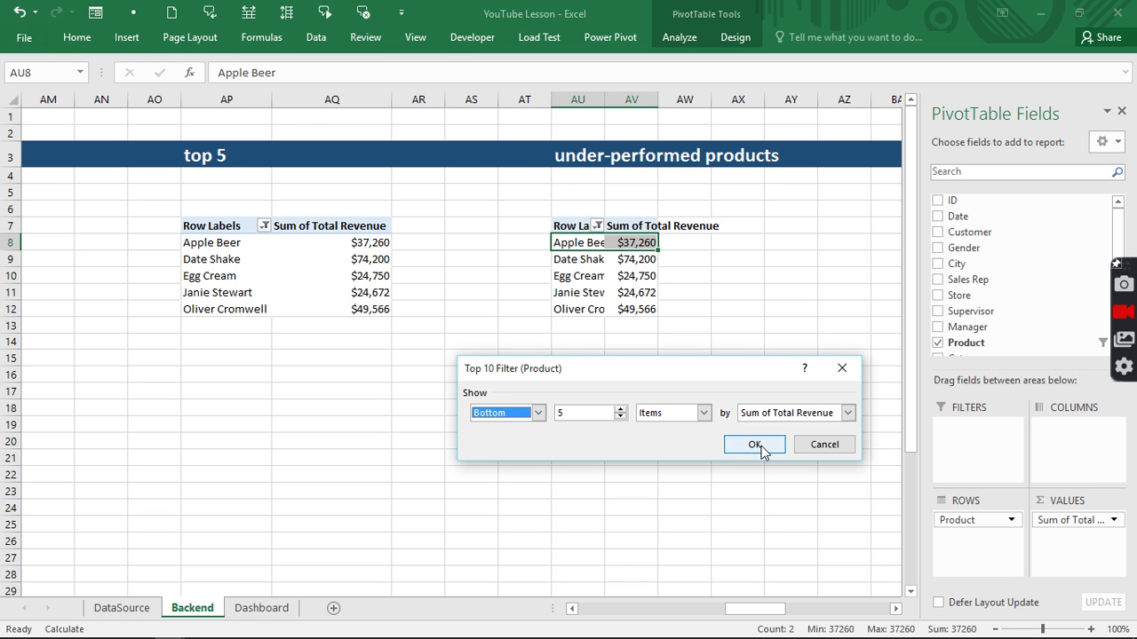
{"action": "left_click", "coordinate": [761, 450]}
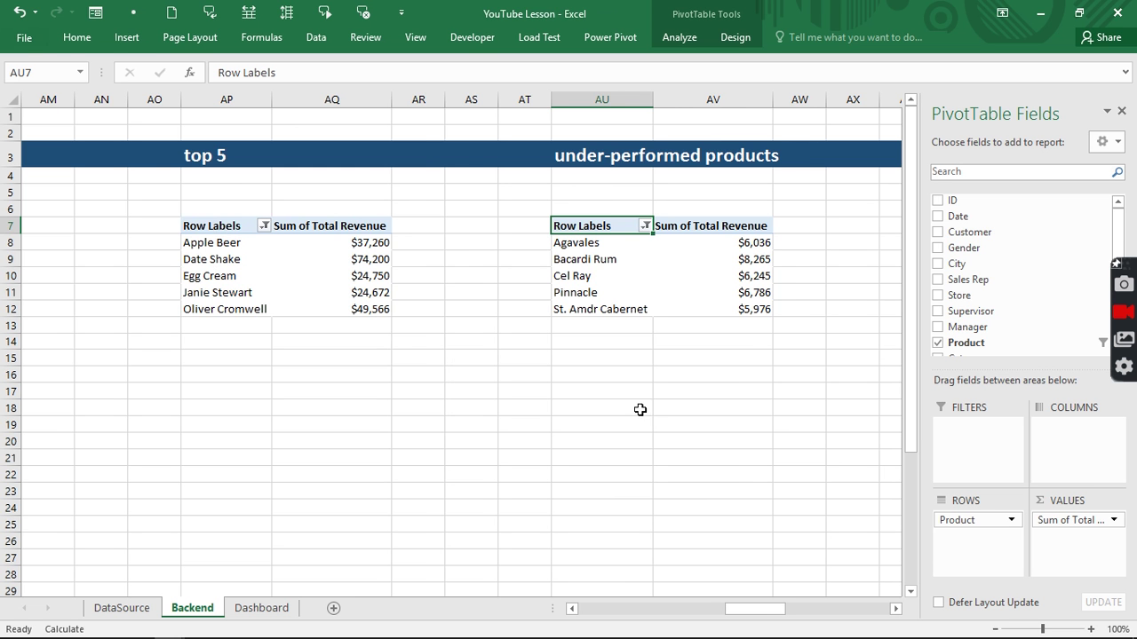
Copy the under-performed products pivot table and paste it at BC7 under the Half chart ( % total sales) heading.
{"action": "mouse_move", "coordinate": [769, 613]}
{"action": "left_mouse_down"}
{"action": "mouse_move", "coordinate": [800, 612]}
{"action": "mouse_move", "coordinate": [789, 611]}
{"action": "left_mouse_up"}
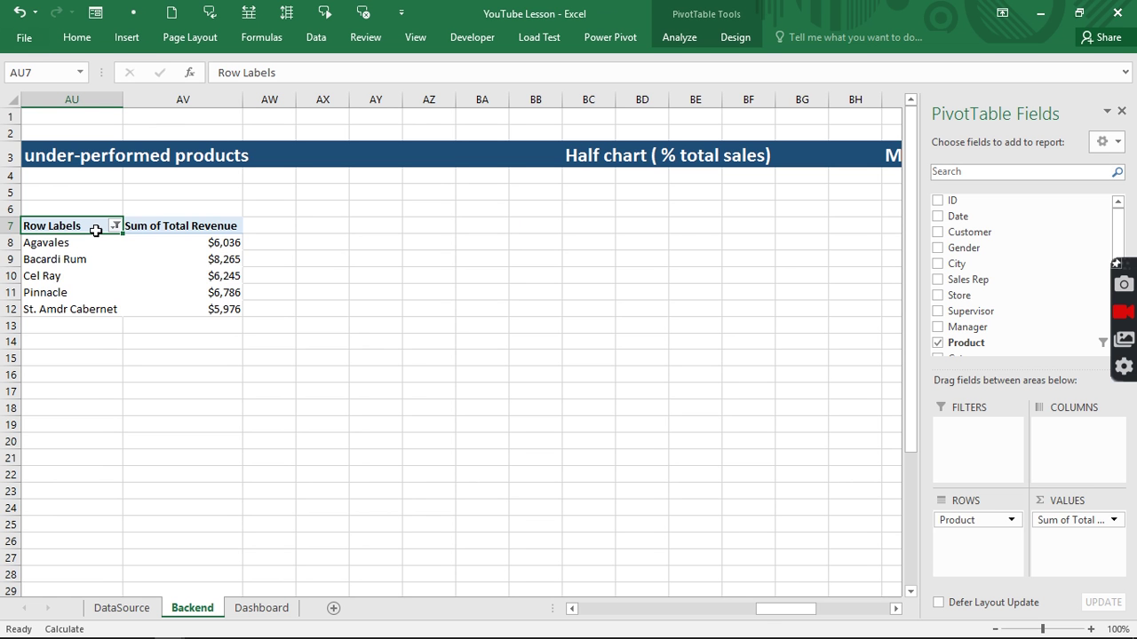
{"action": "left_click_drag", "start_coordinate": [96, 230], "coordinate": [205, 307]}
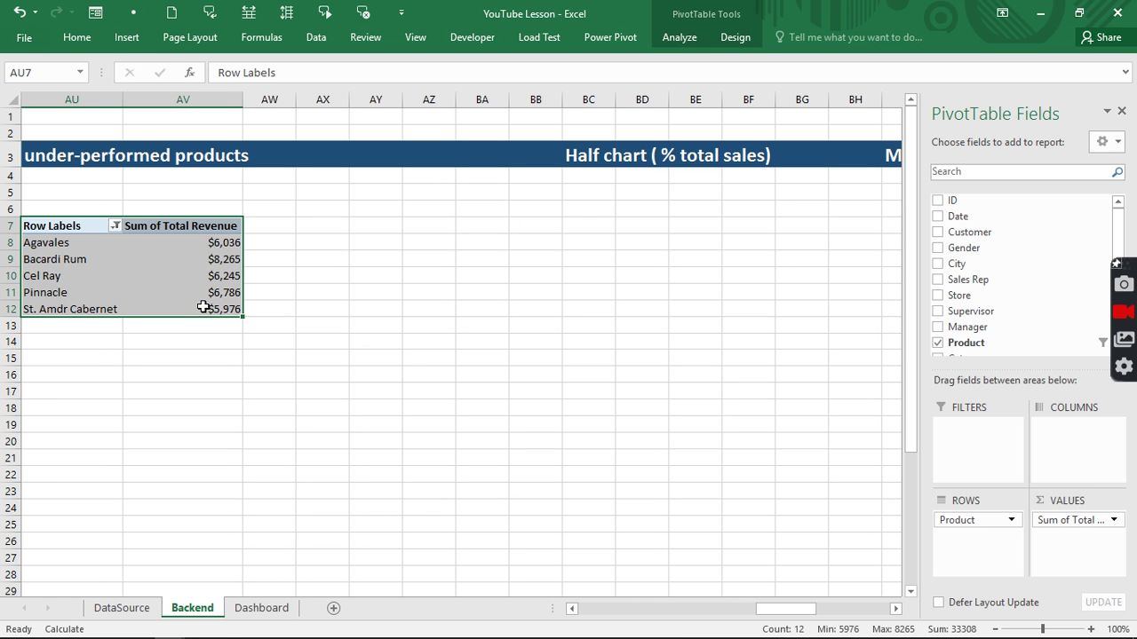
{"action": "key", "text": "ctrl+c"}
{"action": "left_click", "coordinate": [584, 228]}
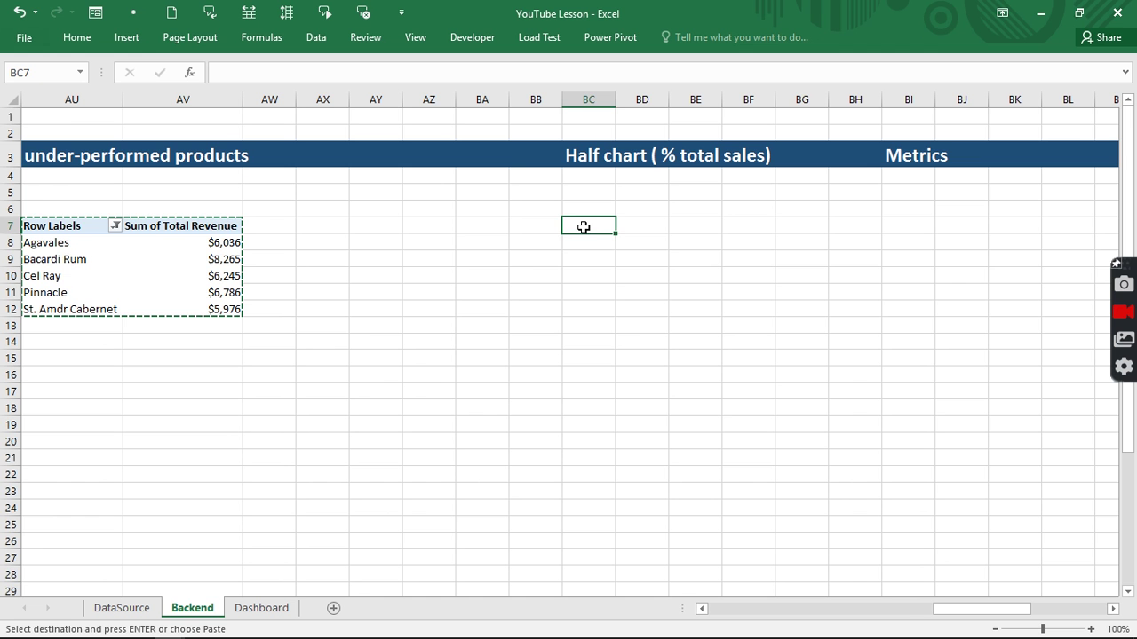
{"action": "key", "text": "ctrl+v"}
Delete the empty columns AY to BA between the under-performed products and Half chart sections.
{"action": "left_click_drag", "start_coordinate": [482, 99], "coordinate": [365, 101]}
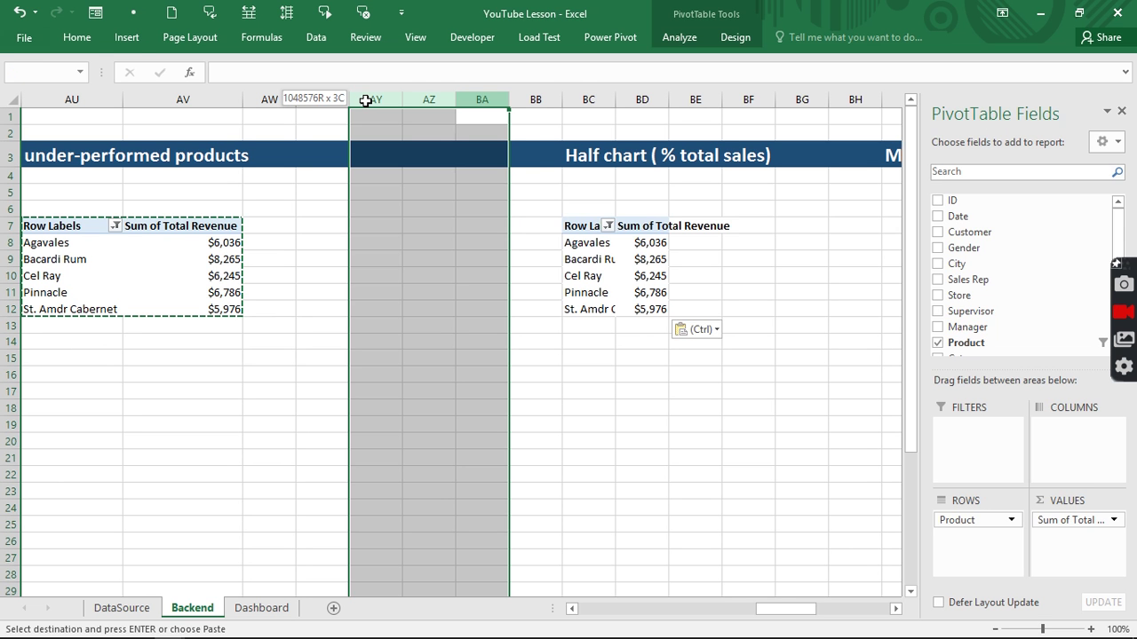
{"action": "right_click", "coordinate": [365, 100]}
{"action": "left_click", "coordinate": [426, 260]}
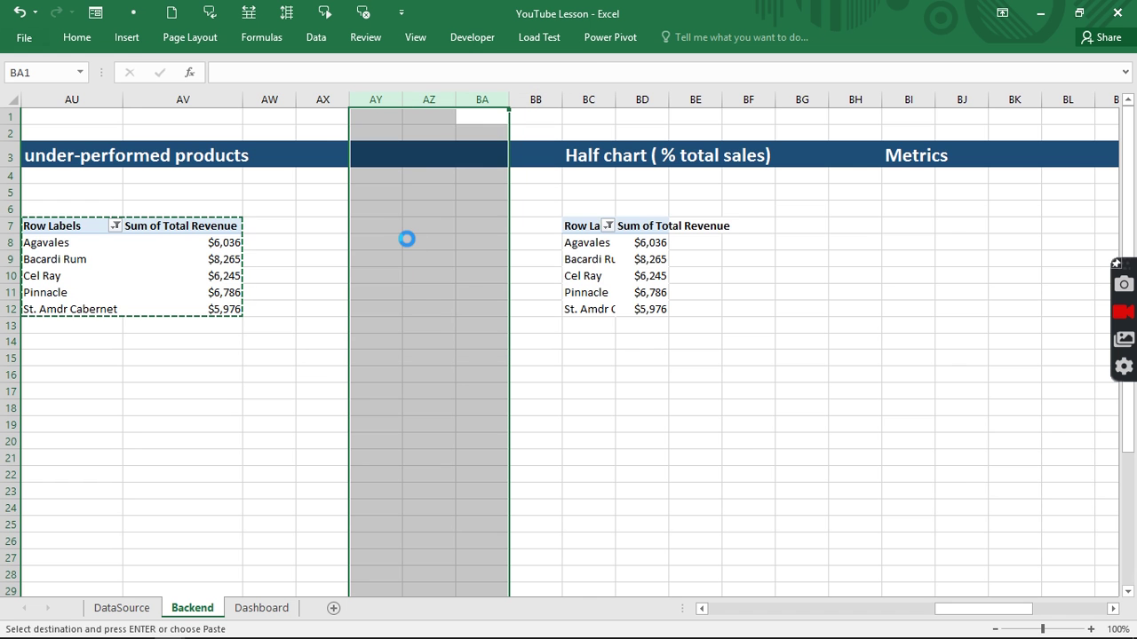
Clear the Product filter from the pivot table under Half chart ( % total sales).
{"action": "left_click_drag", "start_coordinate": [944, 611], "coordinate": [919, 609]}
{"action": "left_click", "coordinate": [803, 269]}
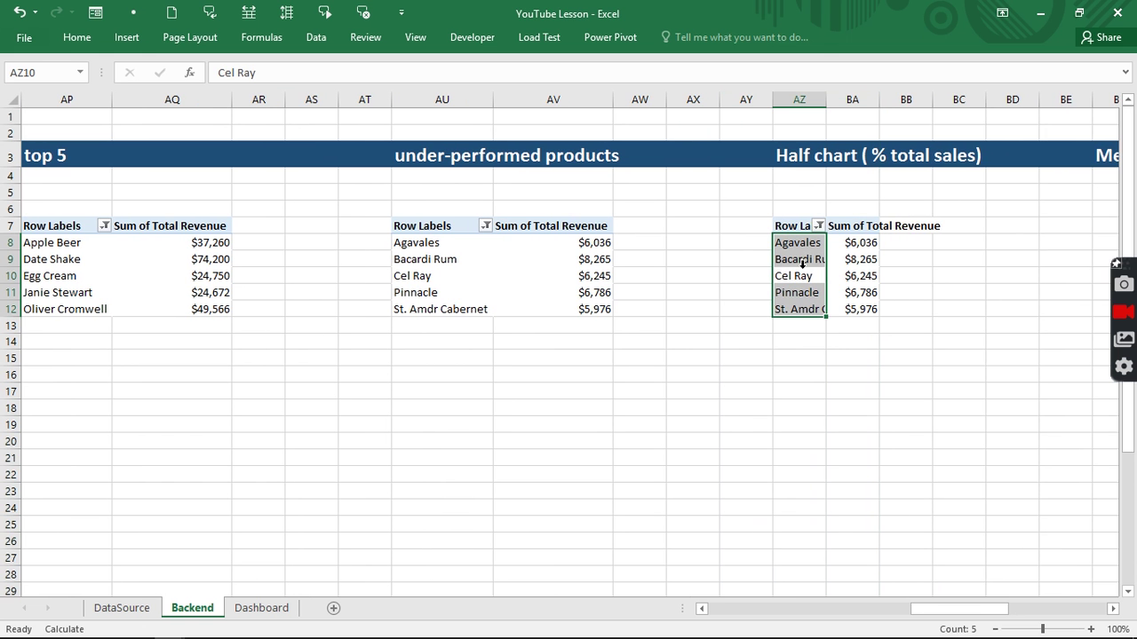
{"action": "left_click", "coordinate": [818, 226]}
{"action": "left_click", "coordinate": [622, 231]}
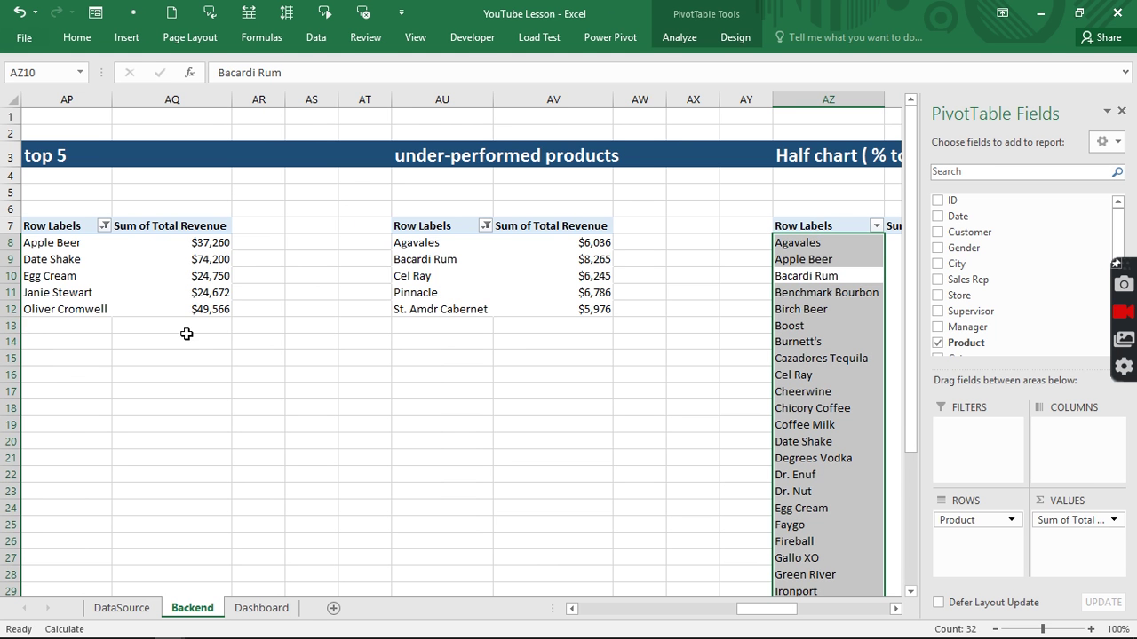
Turn on grand totals for rows and columns in the top 5 pivot table.
{"action": "left_click", "coordinate": [205, 280]}
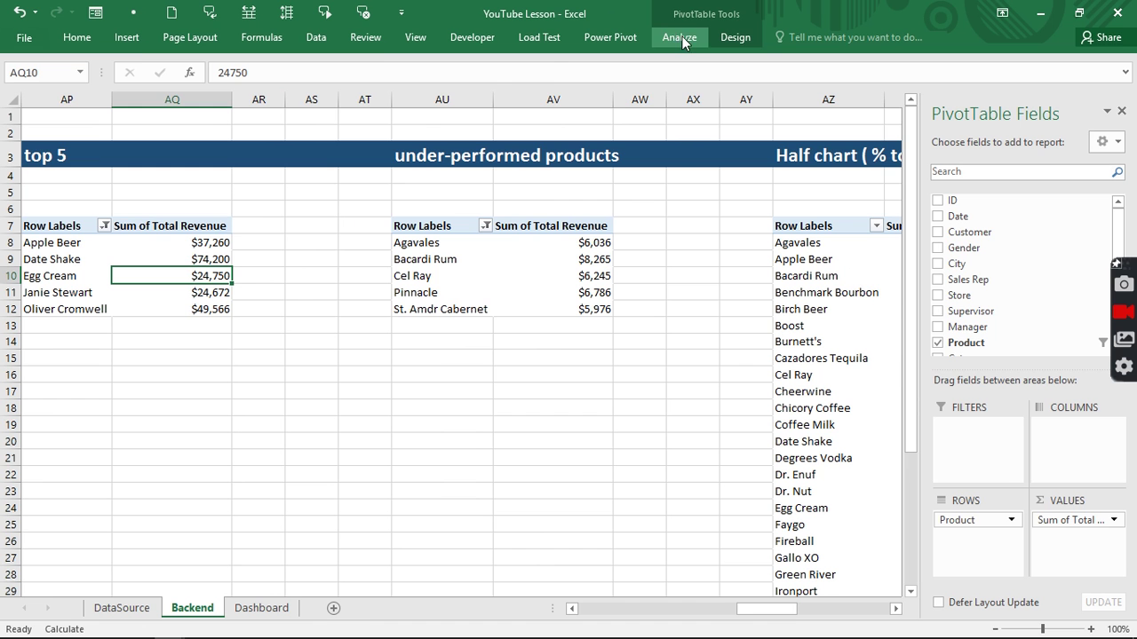
{"action": "left_click", "coordinate": [728, 38]}
{"action": "left_click", "coordinate": [65, 84]}
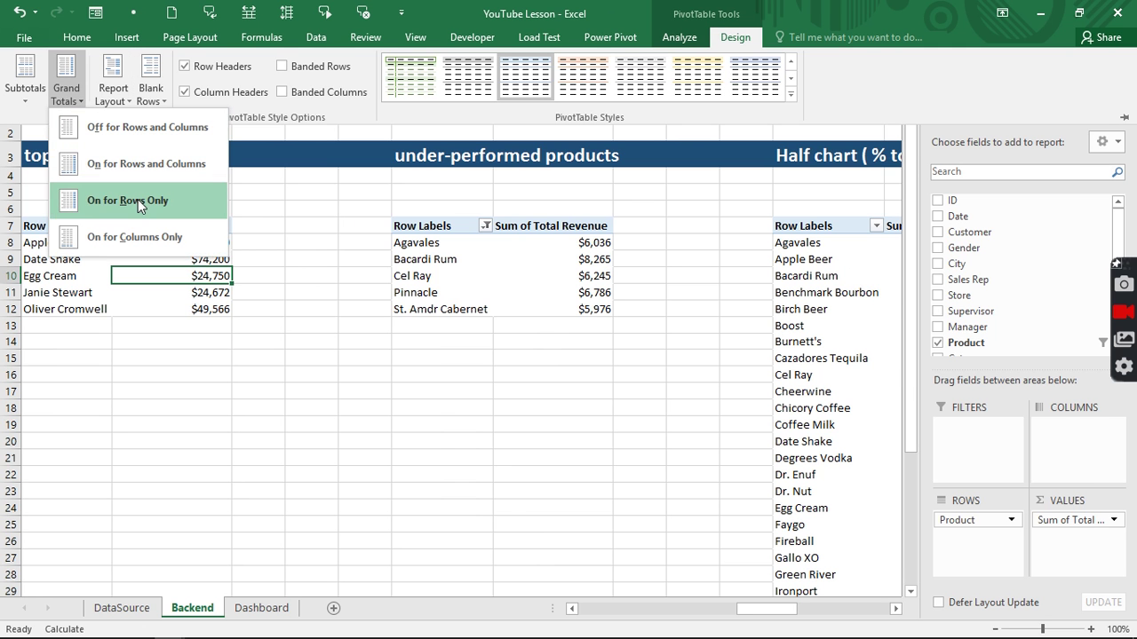
{"action": "left_click", "coordinate": [147, 167]}
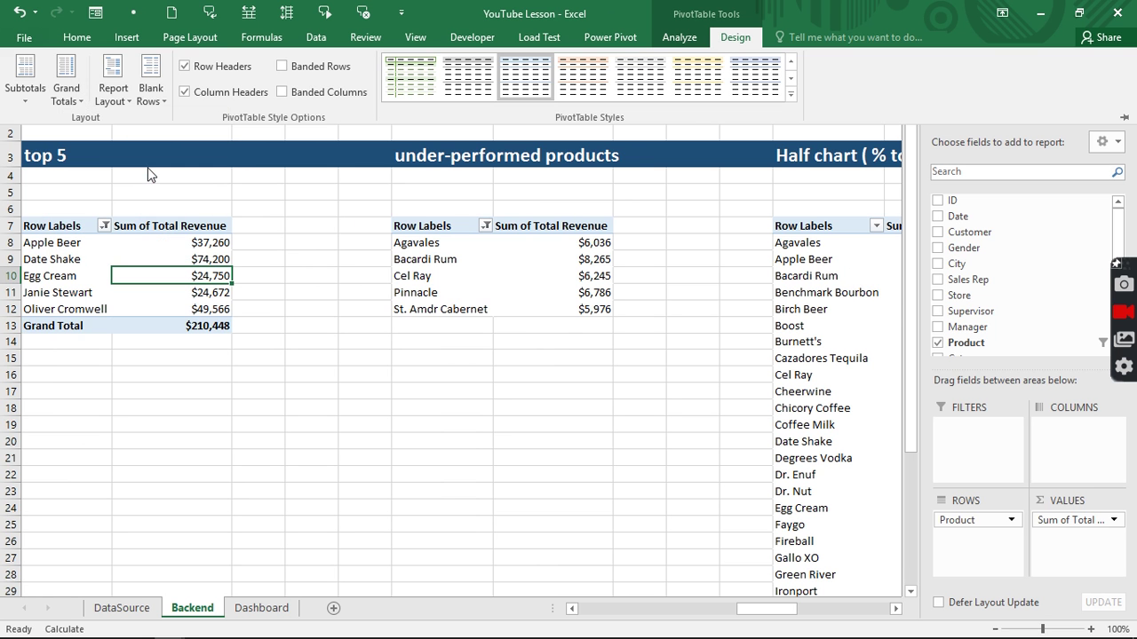
Turn on grand totals for rows and columns in the under-performed products pivot table, and hide the PivotTable field list.
{"action": "left_click", "coordinate": [443, 259]}
{"action": "left_click", "coordinate": [442, 258]}
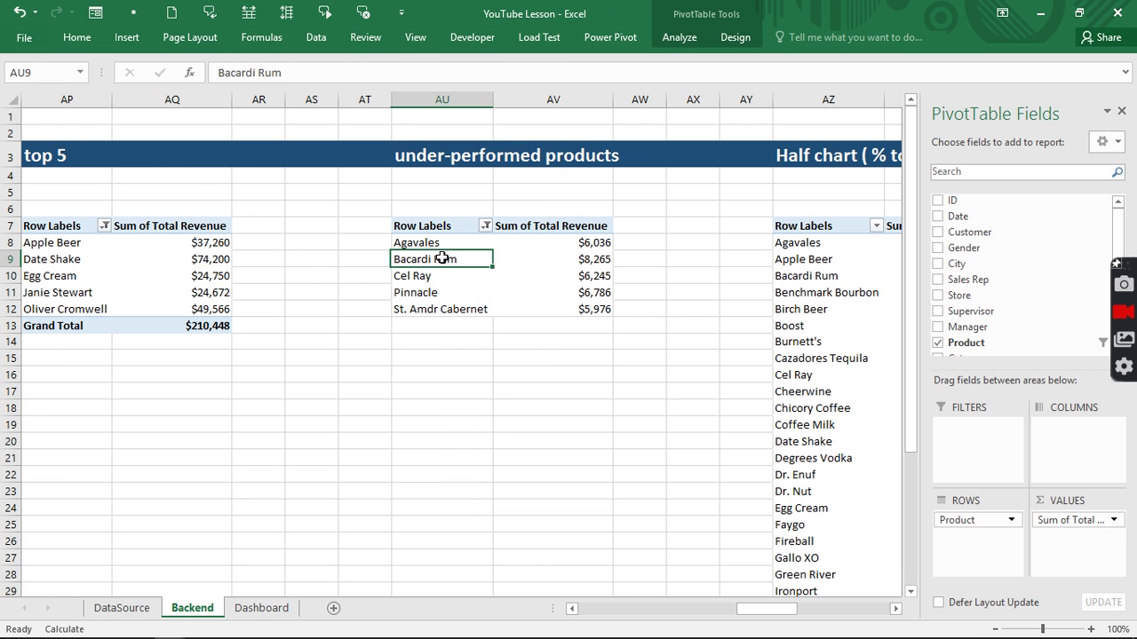
{"action": "left_click", "coordinate": [735, 37]}
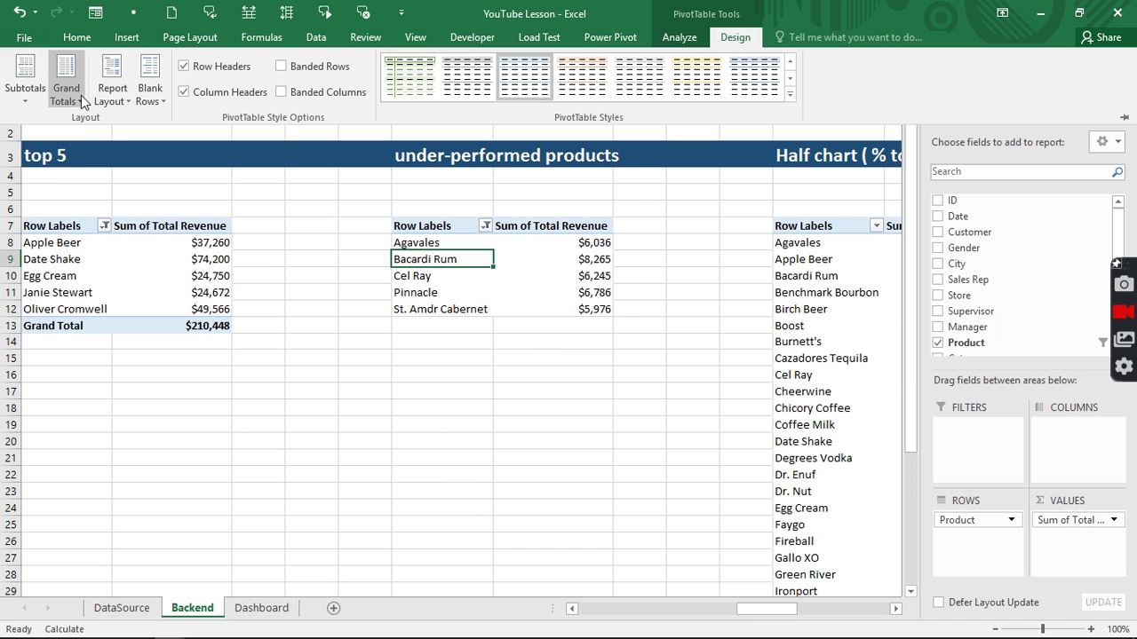
{"action": "left_click", "coordinate": [81, 95]}
{"action": "left_click", "coordinate": [108, 174]}
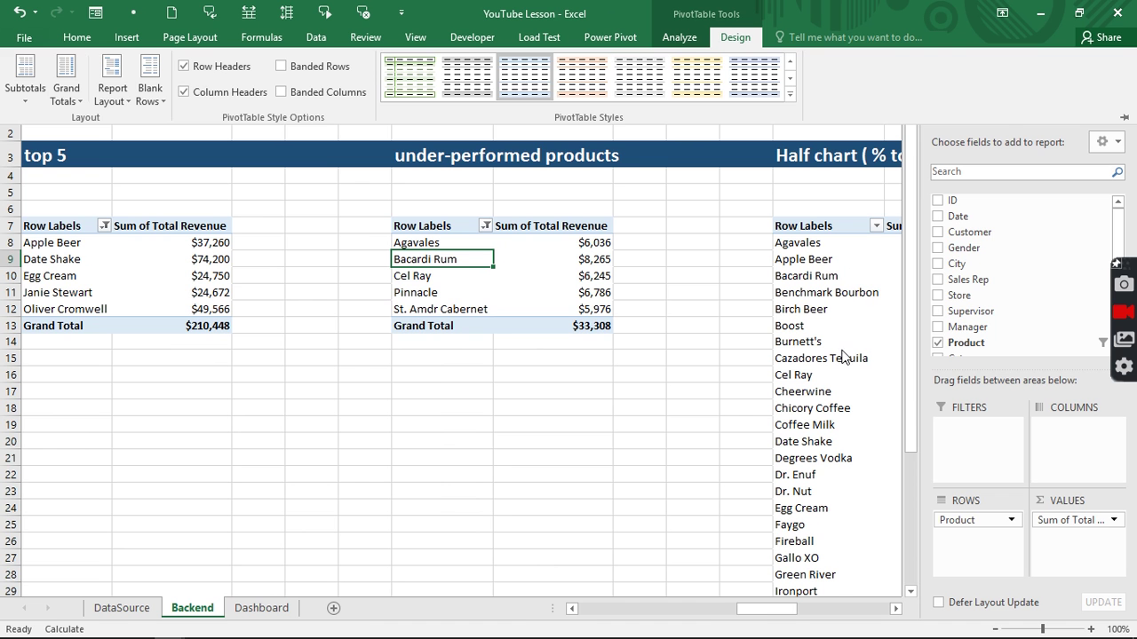
{"action": "key", "text": "ctrl+F1"}
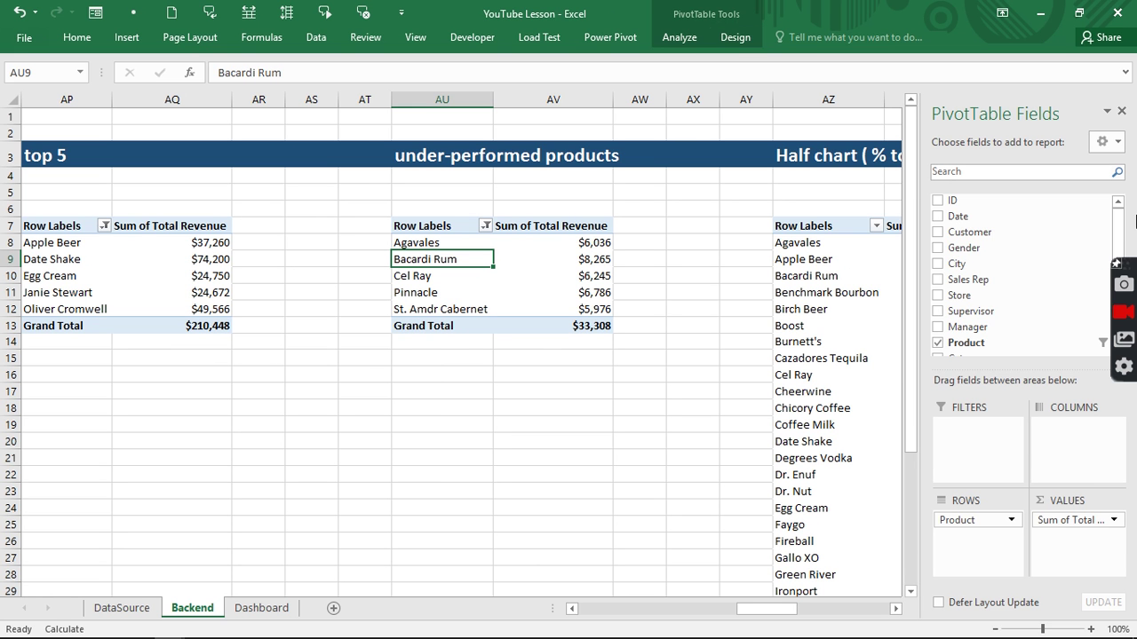
{"action": "left_click", "coordinate": [1121, 113]}
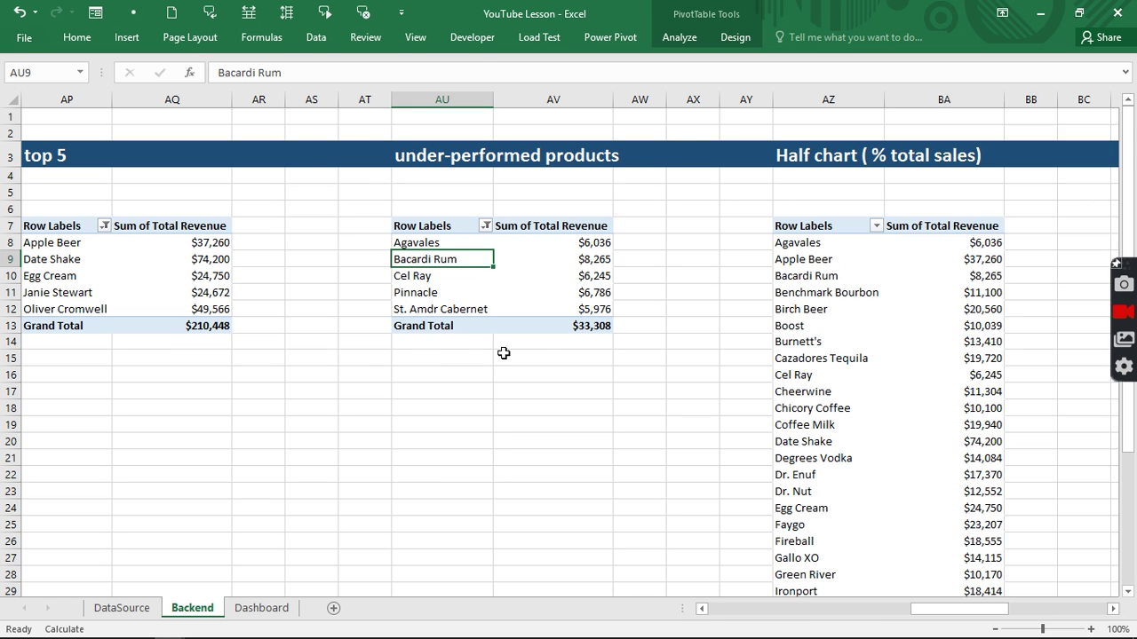
Enter the label "sum of all products" in cell AS15.
{"action": "left_click", "coordinate": [302, 362]}
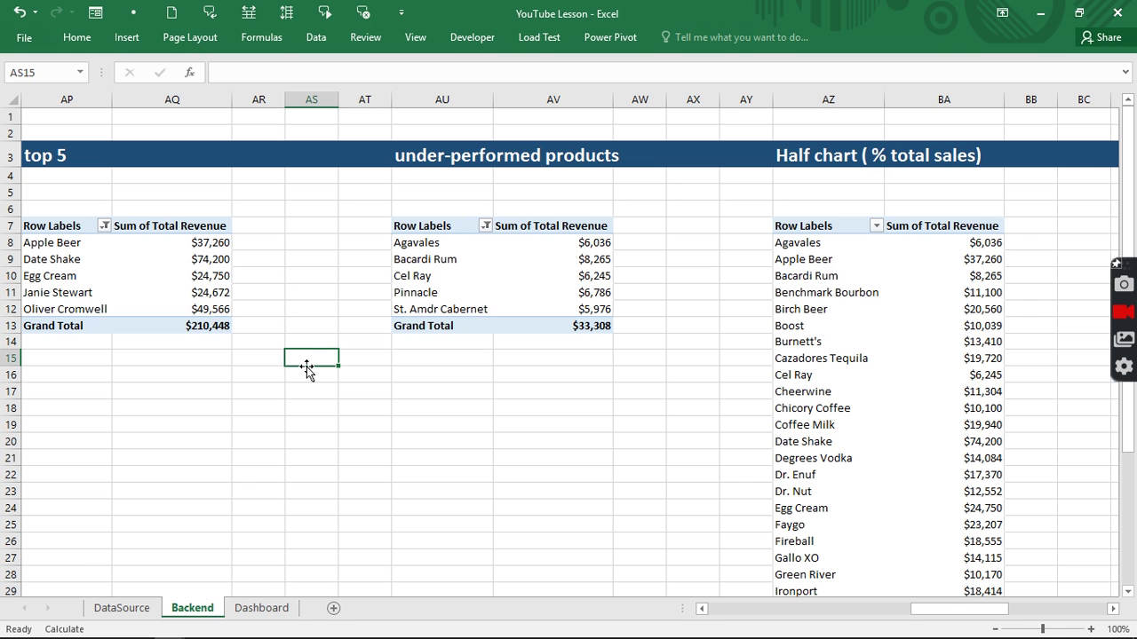
{"action": "type", "text": "sum of"}
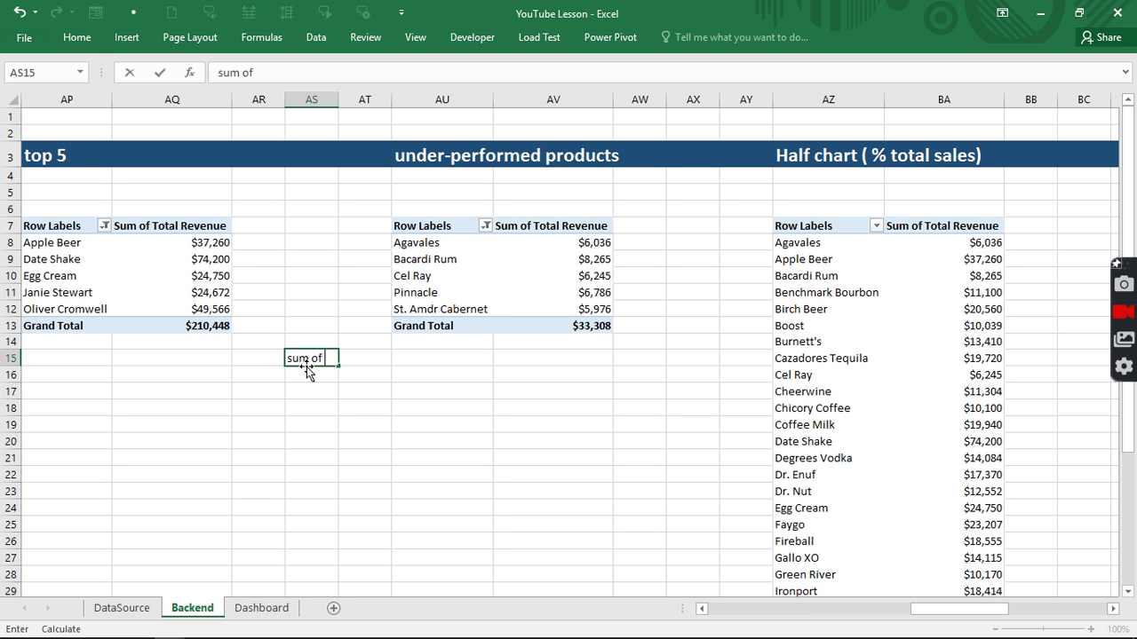
{"action": "type", "text": " all productss"}
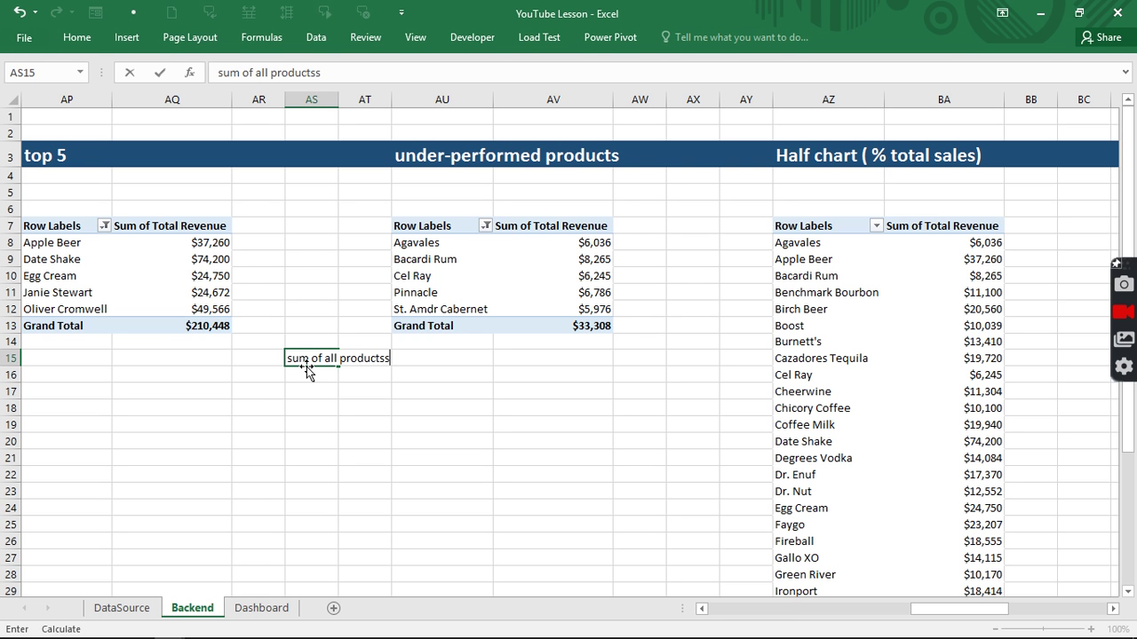
{"action": "key", "text": "ctrl+Return"}
Sum the Half chart pivot table's revenue values in cell AS16 with a SUM formula over BA8:BA39.
{"action": "left_click", "coordinate": [306, 372]}
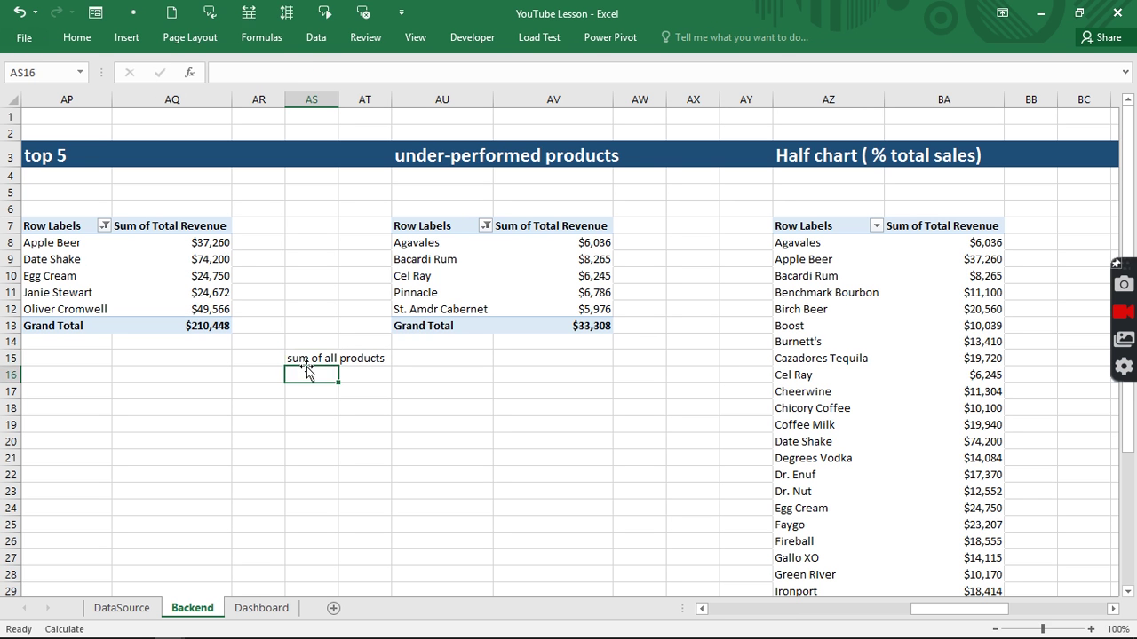
{"action": "type", "text": "=sum"}
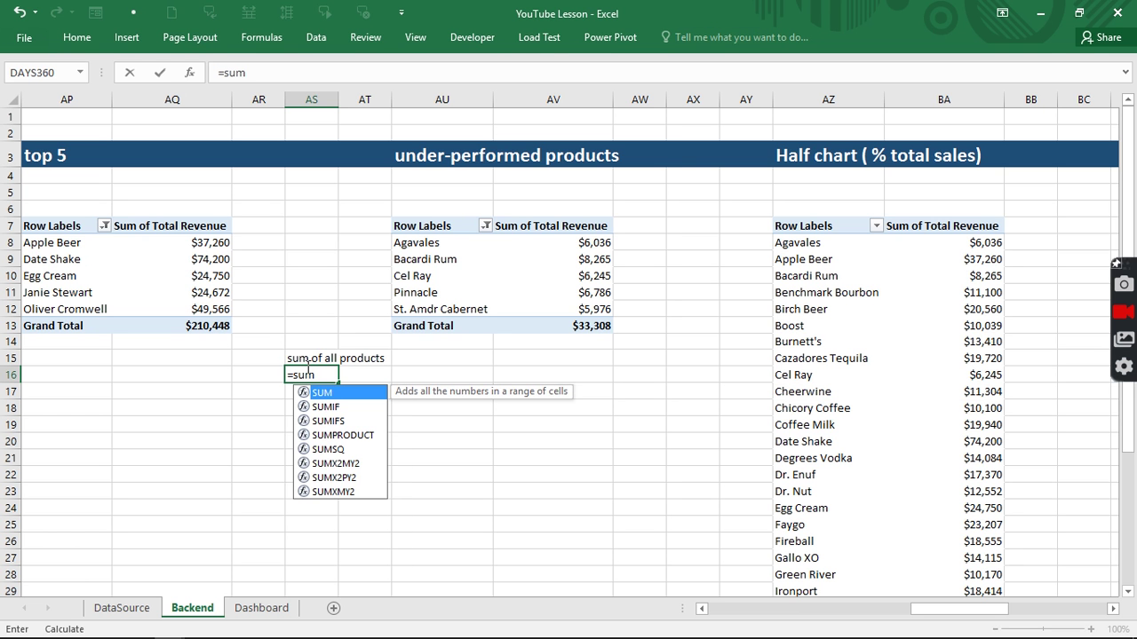
{"action": "key", "text": "Tab"}
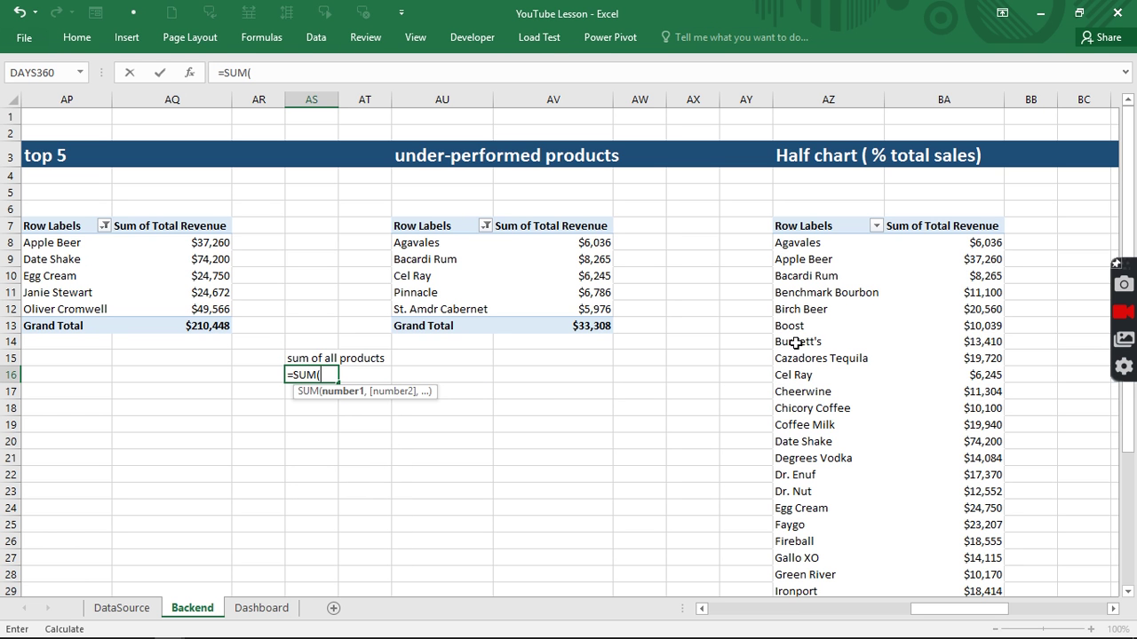
{"action": "left_click", "coordinate": [1000, 242]}
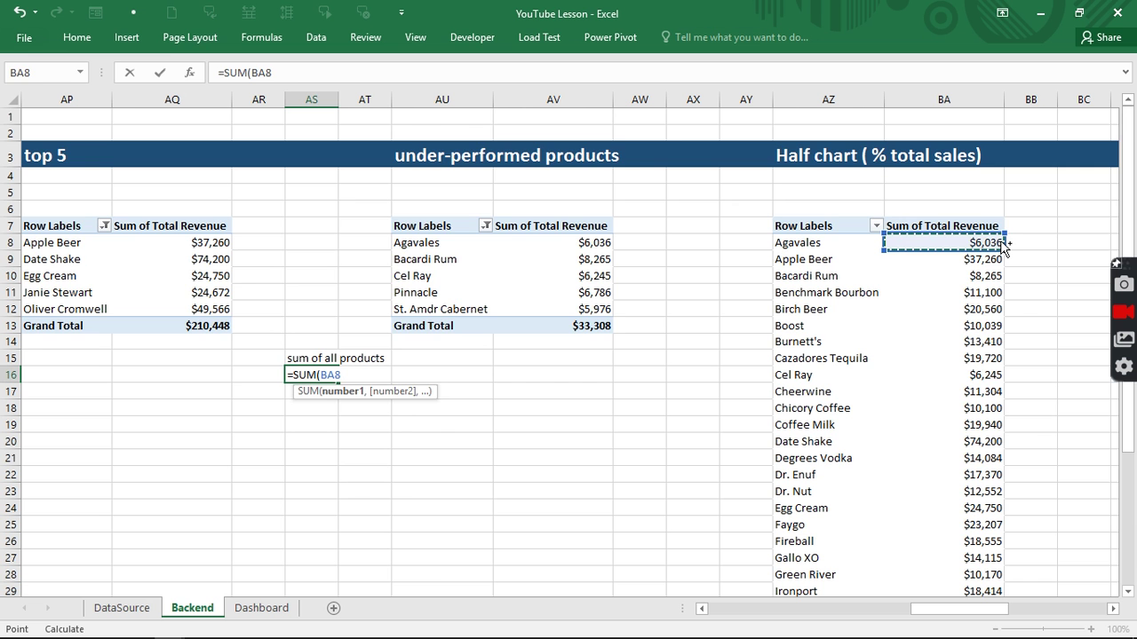
{"action": "key", "text": "ctrl+shift+Down"}
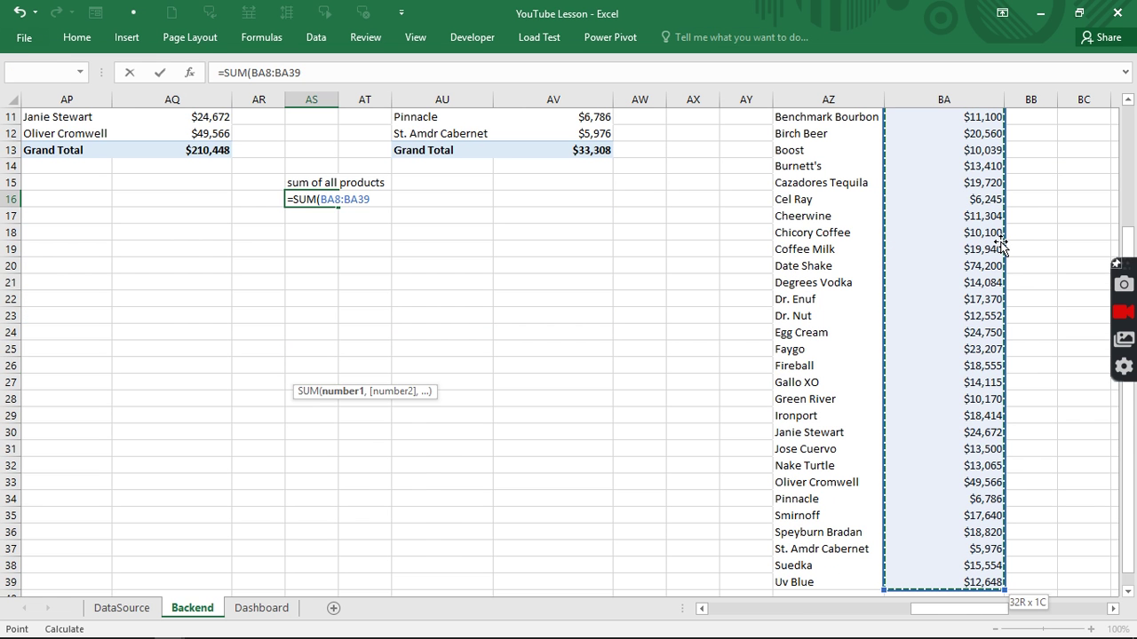
{"action": "key", "text": "Return"}
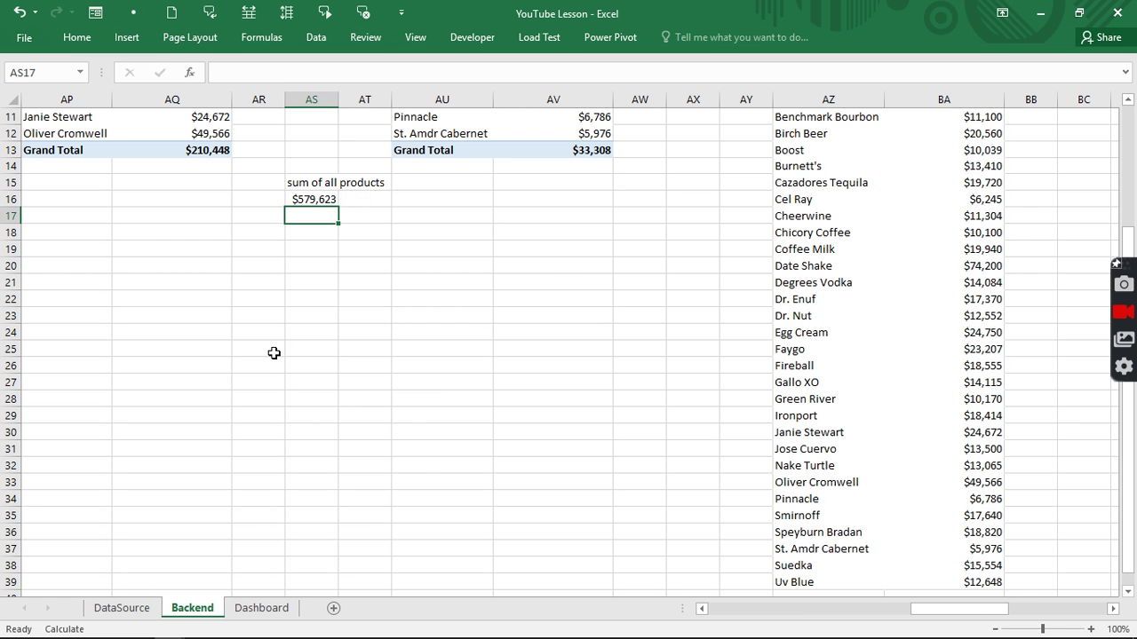
{"action": "scroll", "coordinate": [310, 373], "scroll_direction": "up", "scroll_amount": 4}
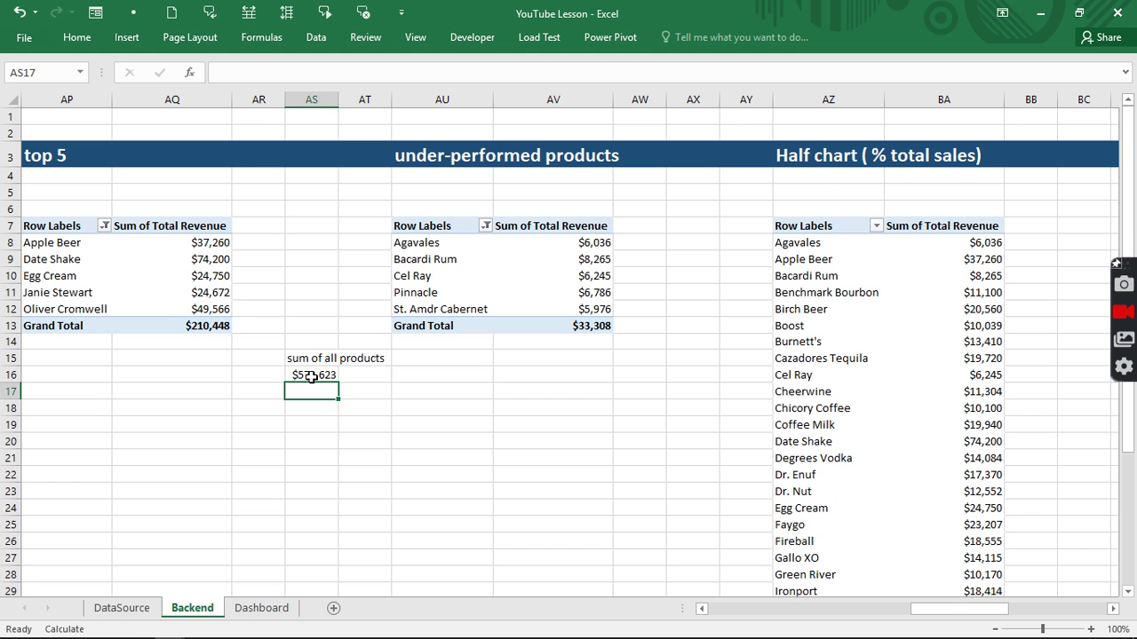
{"action": "left_click", "coordinate": [204, 342]}
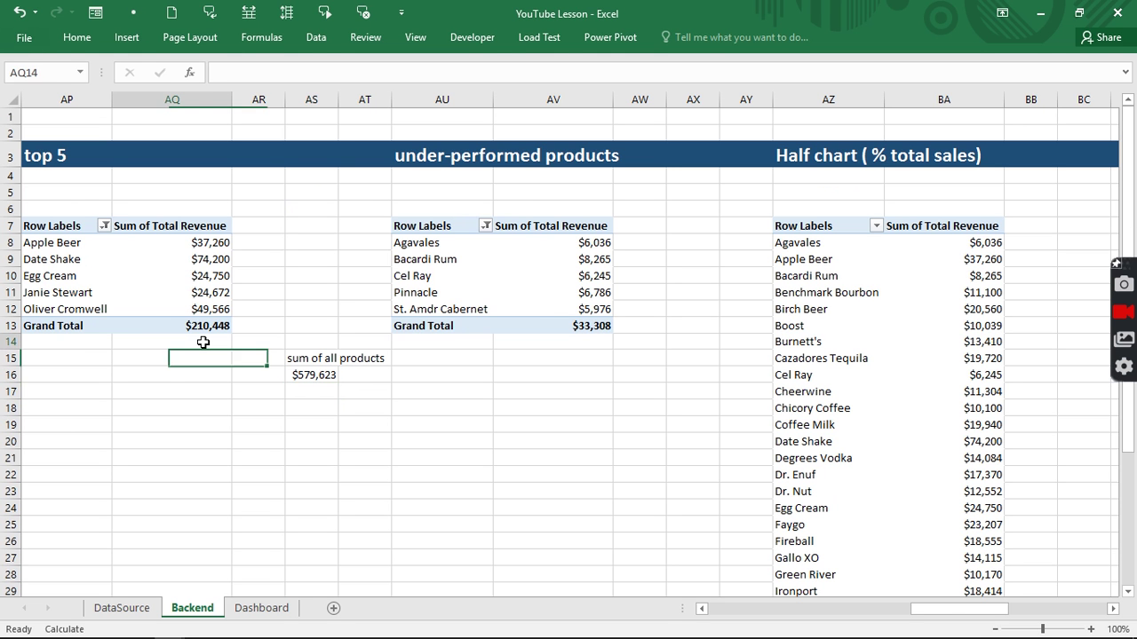
{"action": "type", "text": "="}
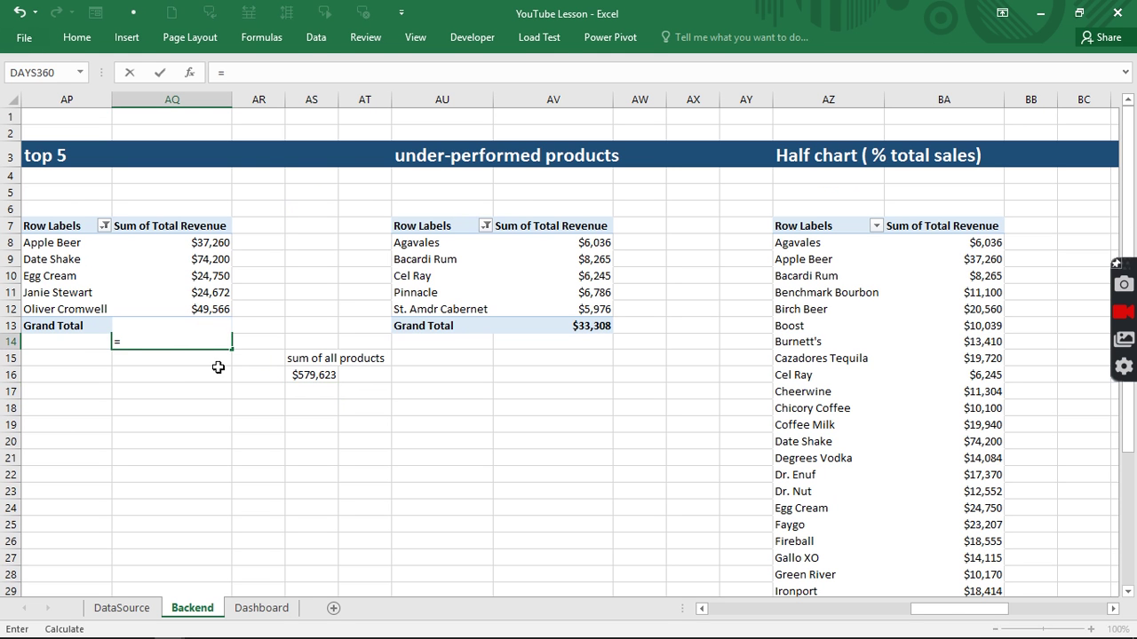
{"action": "key", "text": "Escape"}
Calculate the top 5 share of total sales in cell AQ15 with the formula =AQ13/AS16.
{"action": "left_click", "coordinate": [215, 366]}
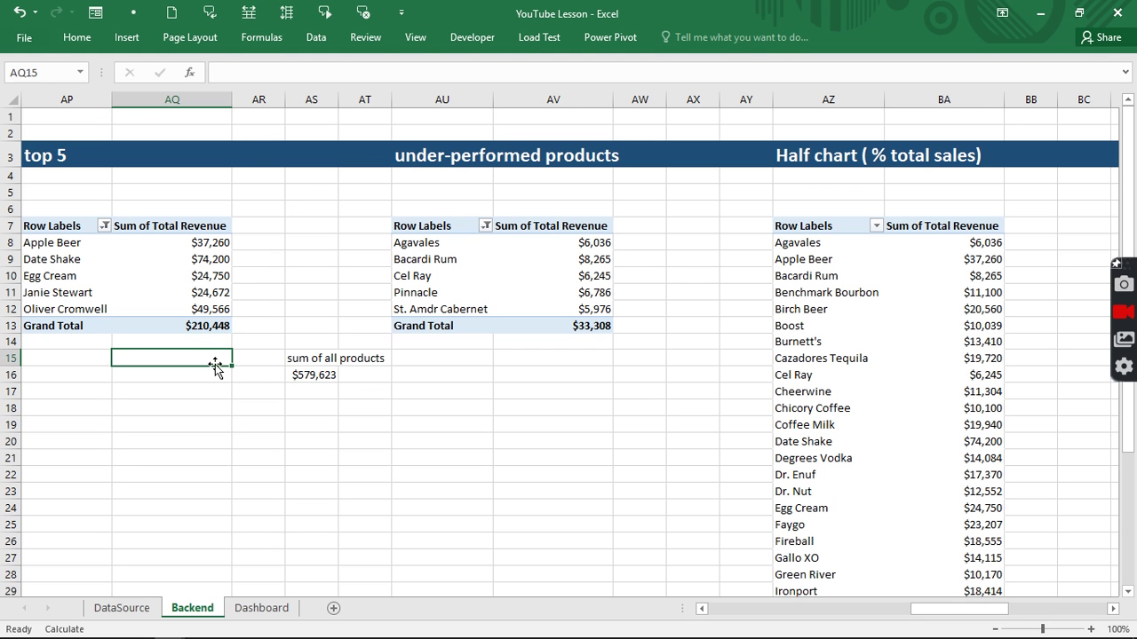
{"action": "type", "text": "="}
{"action": "left_click", "coordinate": [214, 326]}
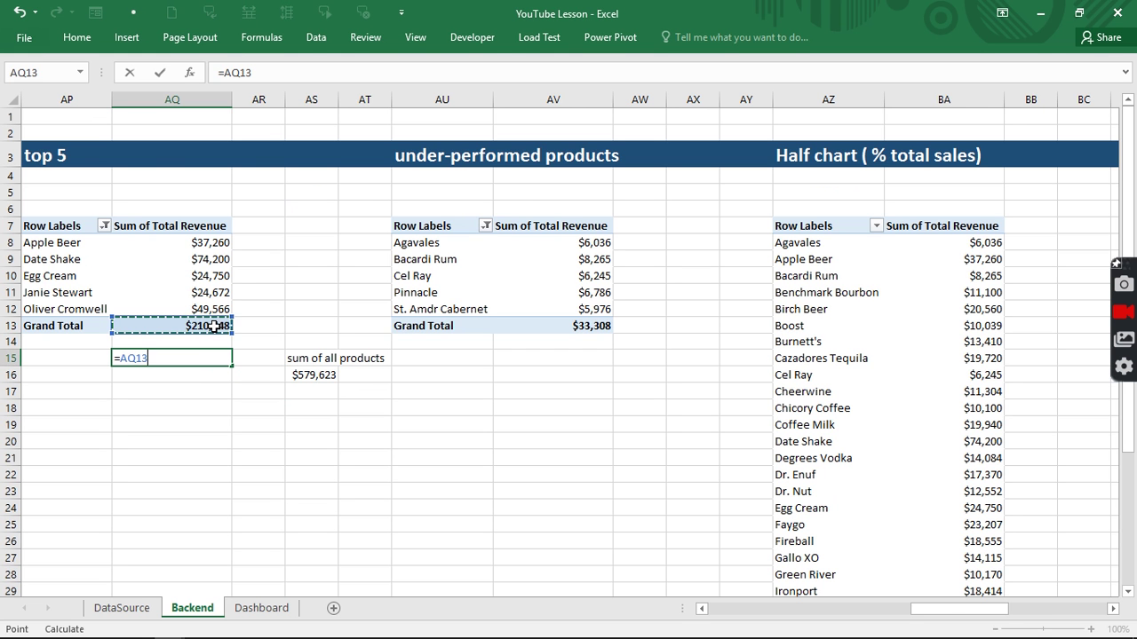
{"action": "type", "text": "/"}
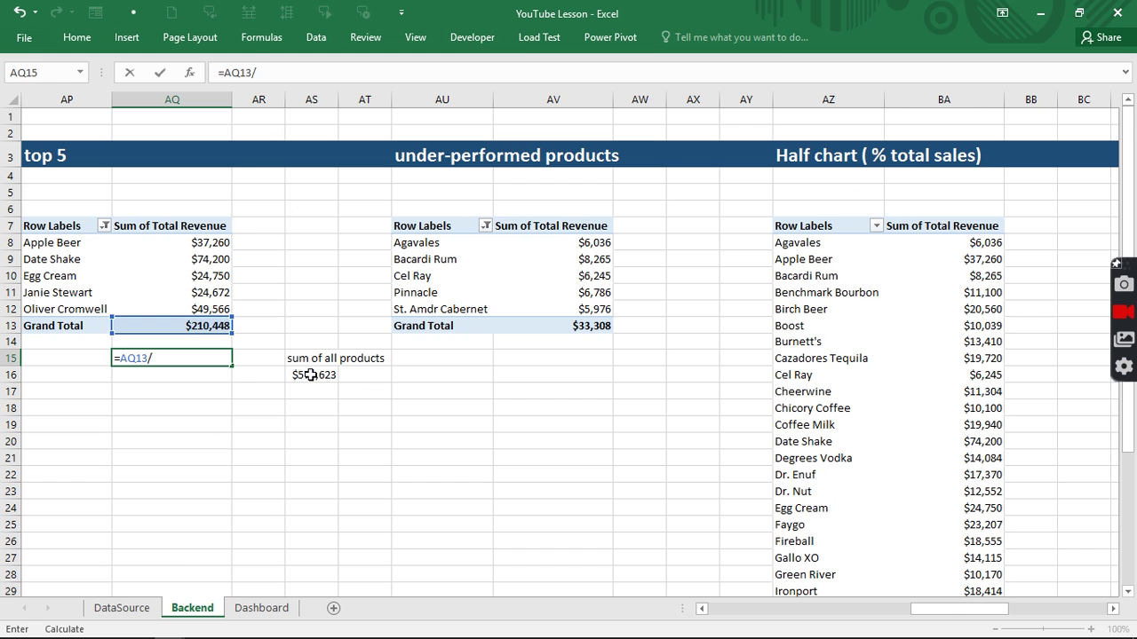
{"action": "left_click", "coordinate": [310, 374]}
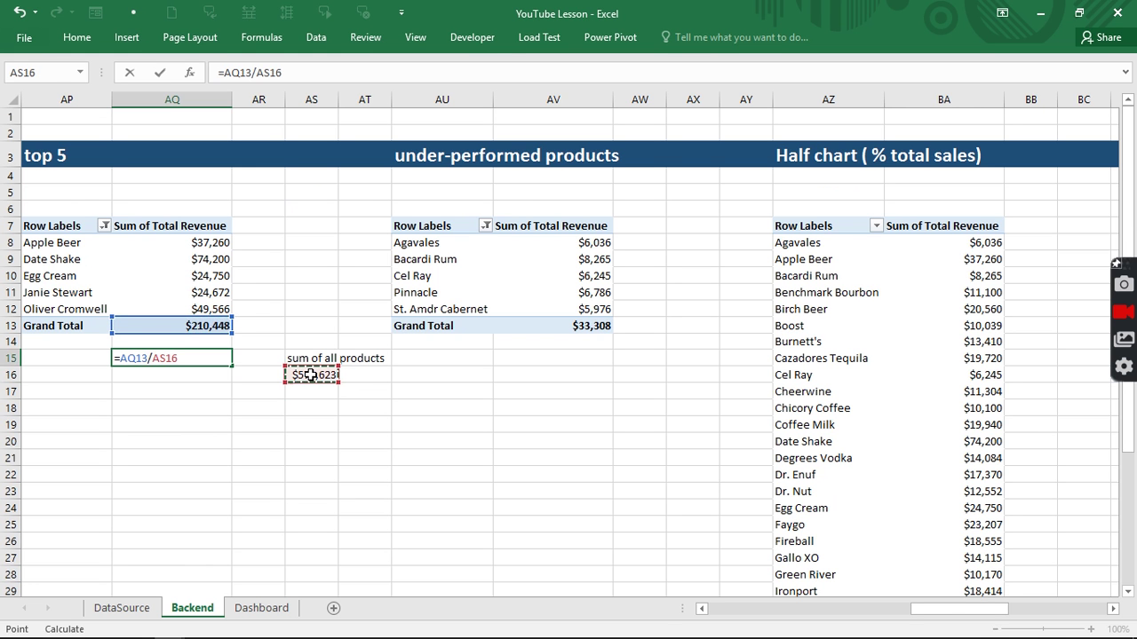
{"action": "key", "text": "Return"}
Calculate the under-performed products' share of total sales in cell AV15 with the formula =AV13/AS16.
{"action": "left_click", "coordinate": [575, 358]}
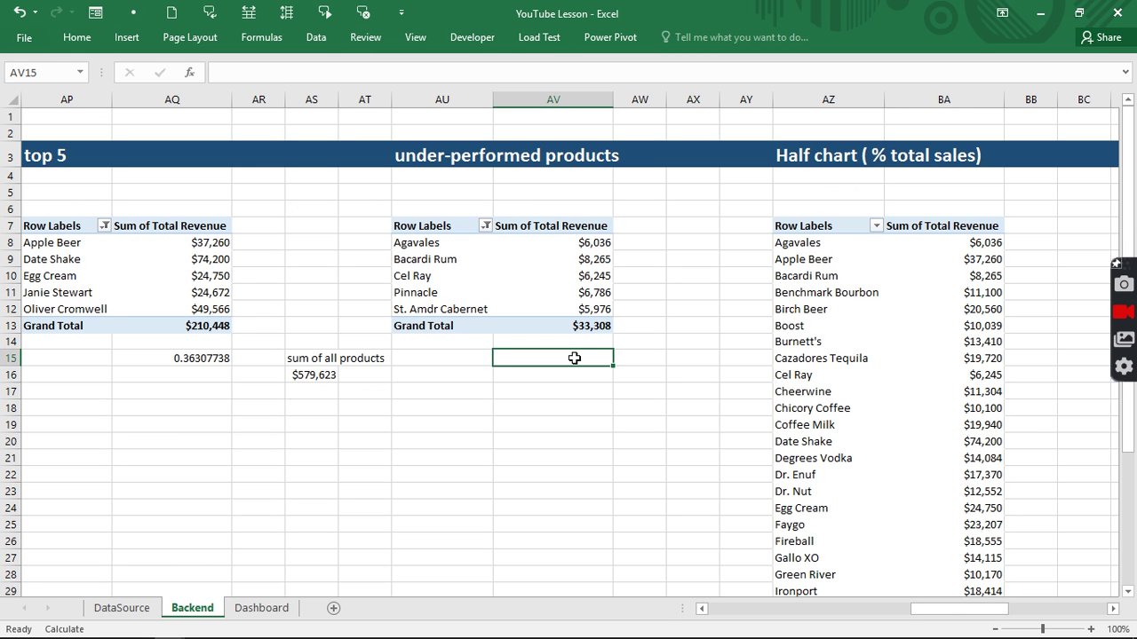
{"action": "type", "text": "="}
{"action": "left_click", "coordinate": [579, 326]}
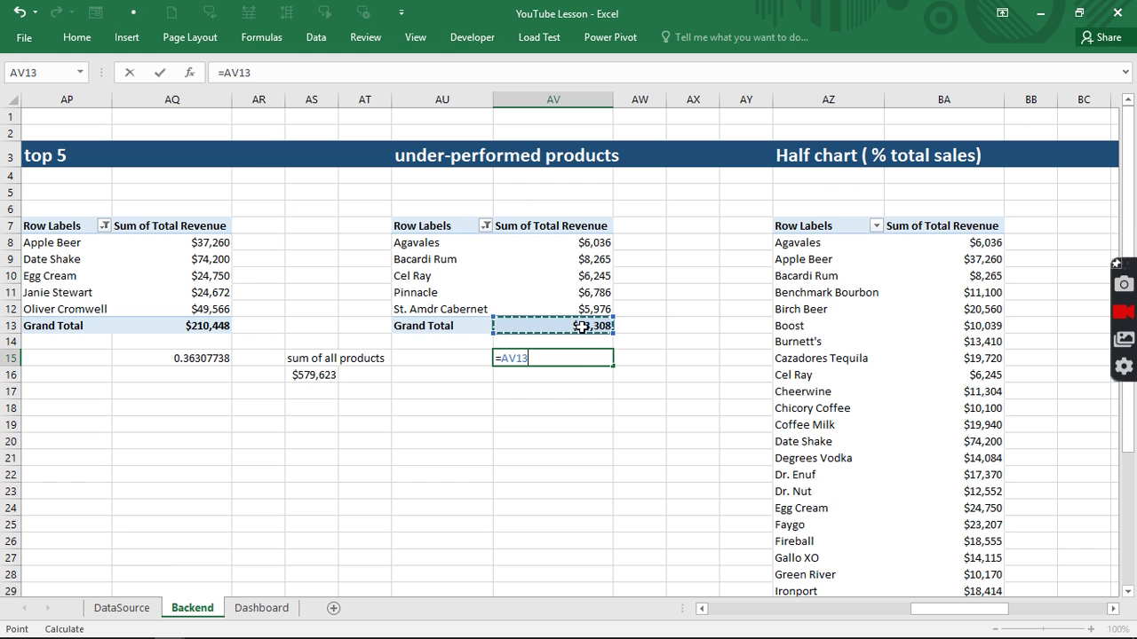
{"action": "type", "text": "/"}
{"action": "left_click", "coordinate": [304, 375]}
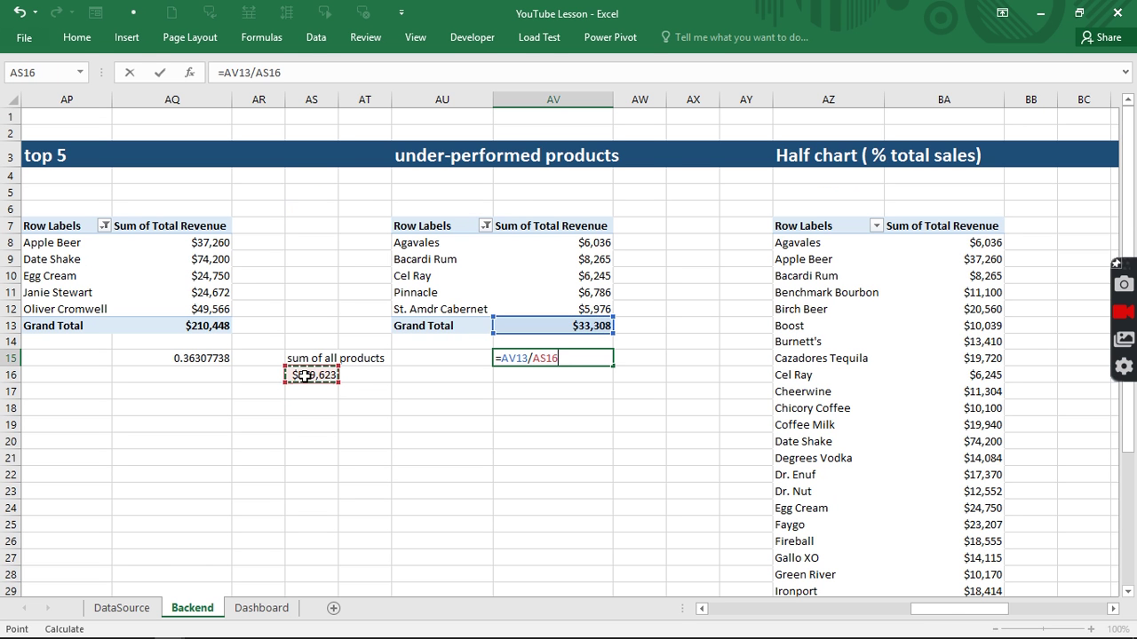
{"action": "key", "text": "Return"}
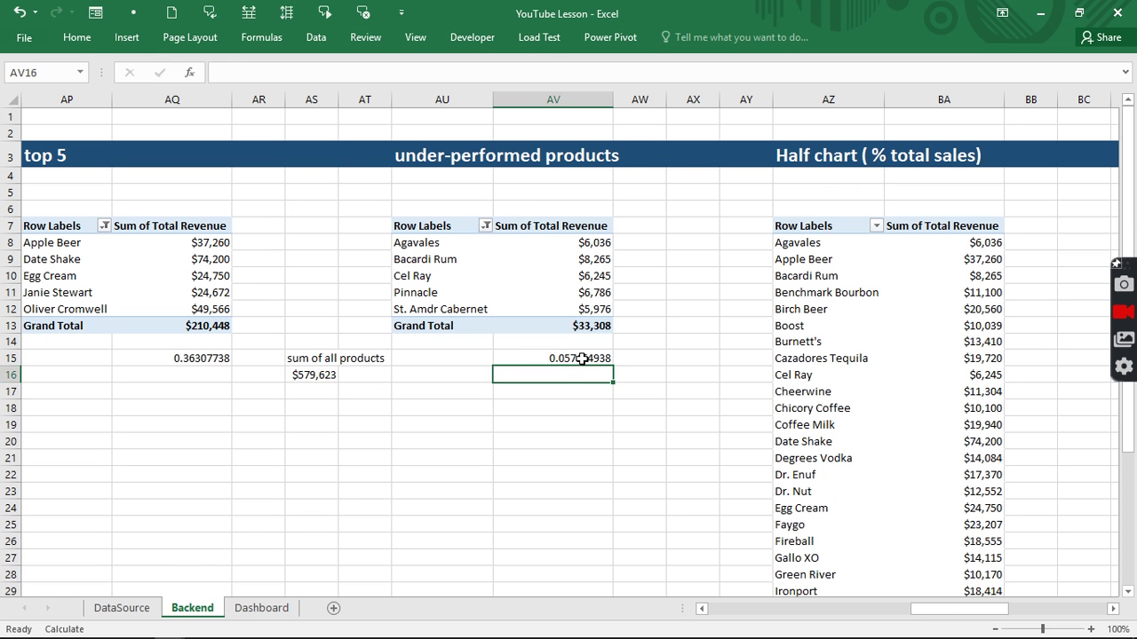
Format the share cells AQ15 and AV15 together as Percentage with 2 decimal places.
{"action": "left_click", "coordinate": [580, 358]}
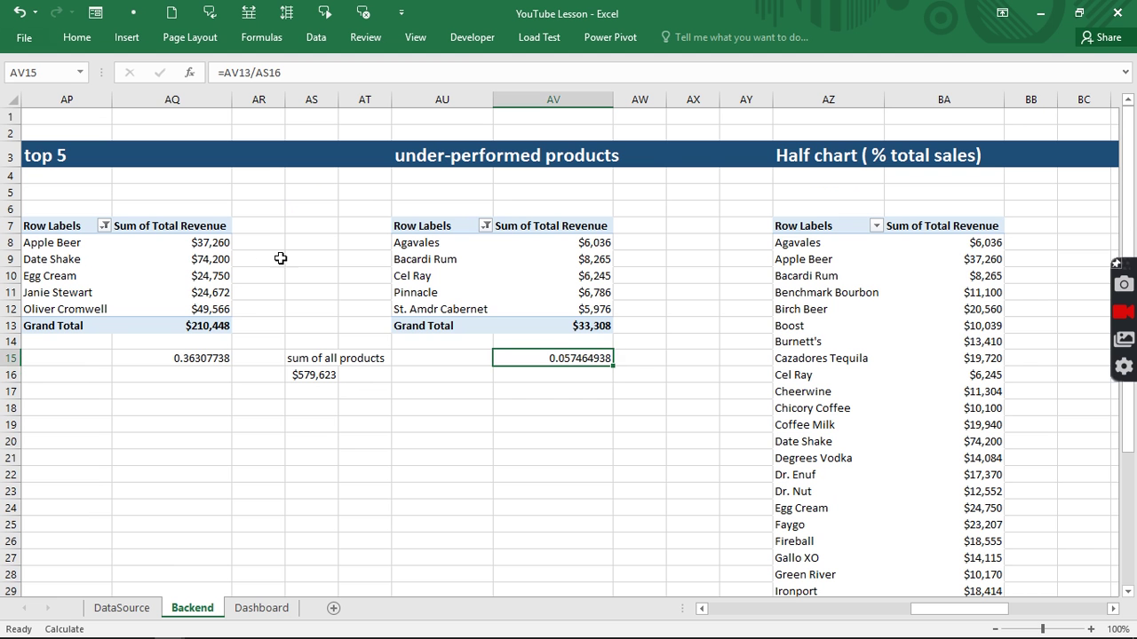
{"action": "left_click", "coordinate": [211, 357], "text": "ctrl"}
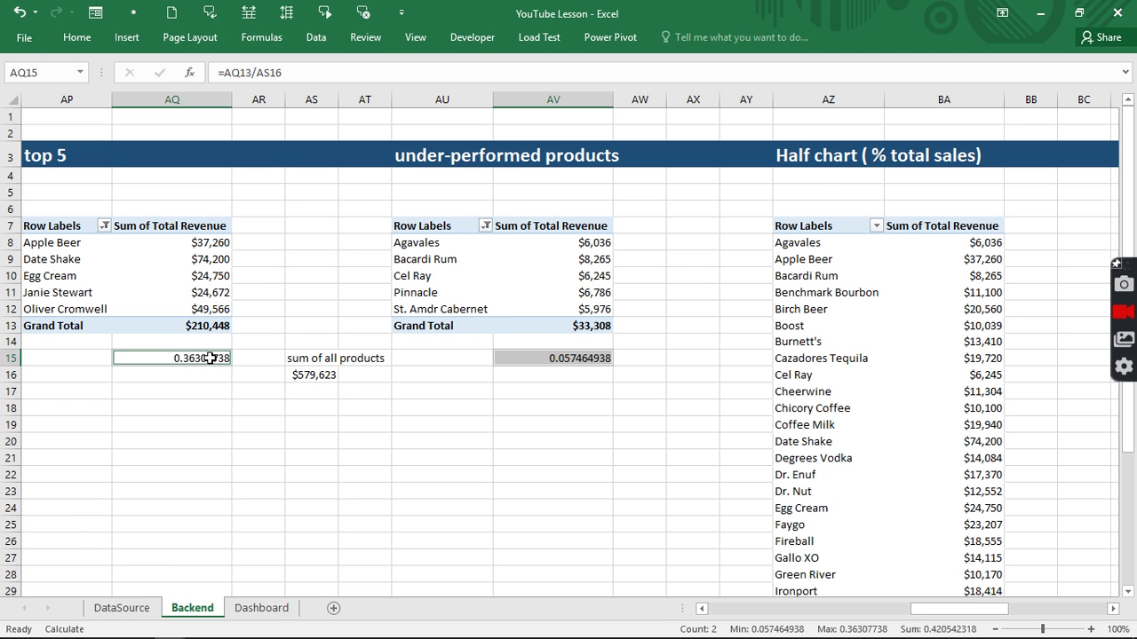
{"action": "key", "text": "ctrl+1"}
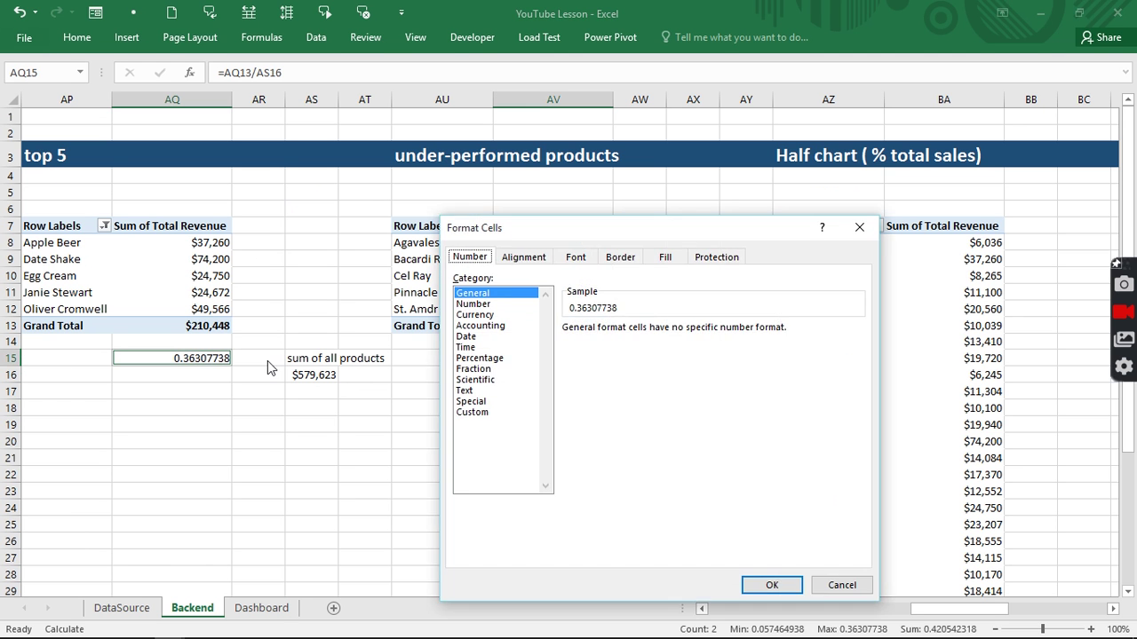
{"action": "left_click", "coordinate": [480, 358]}
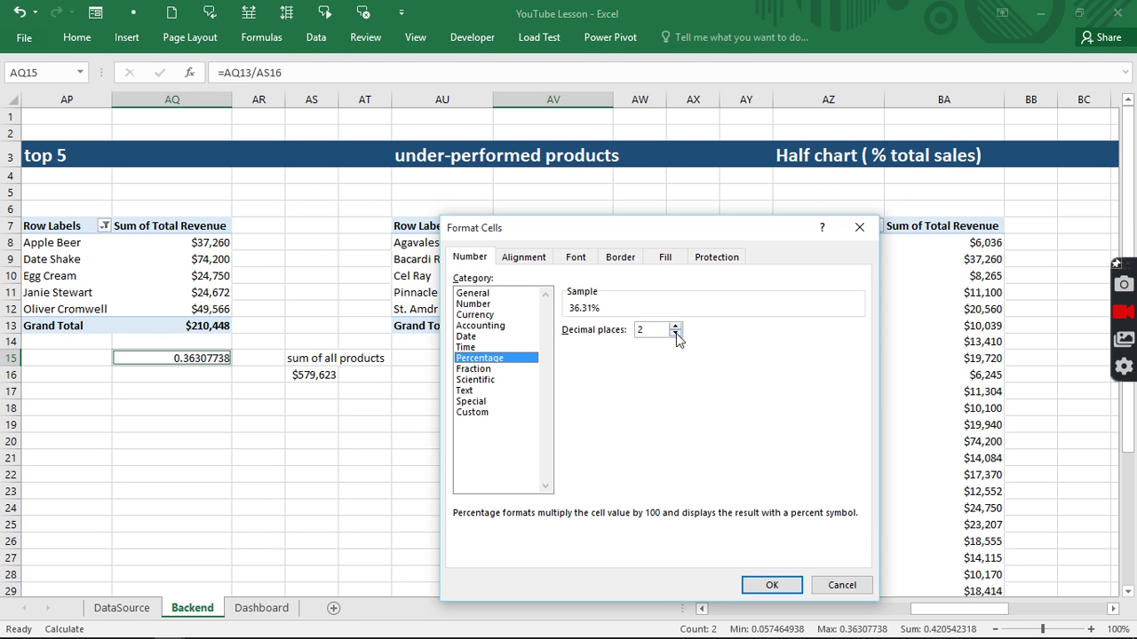
{"action": "left_click", "coordinate": [767, 587]}
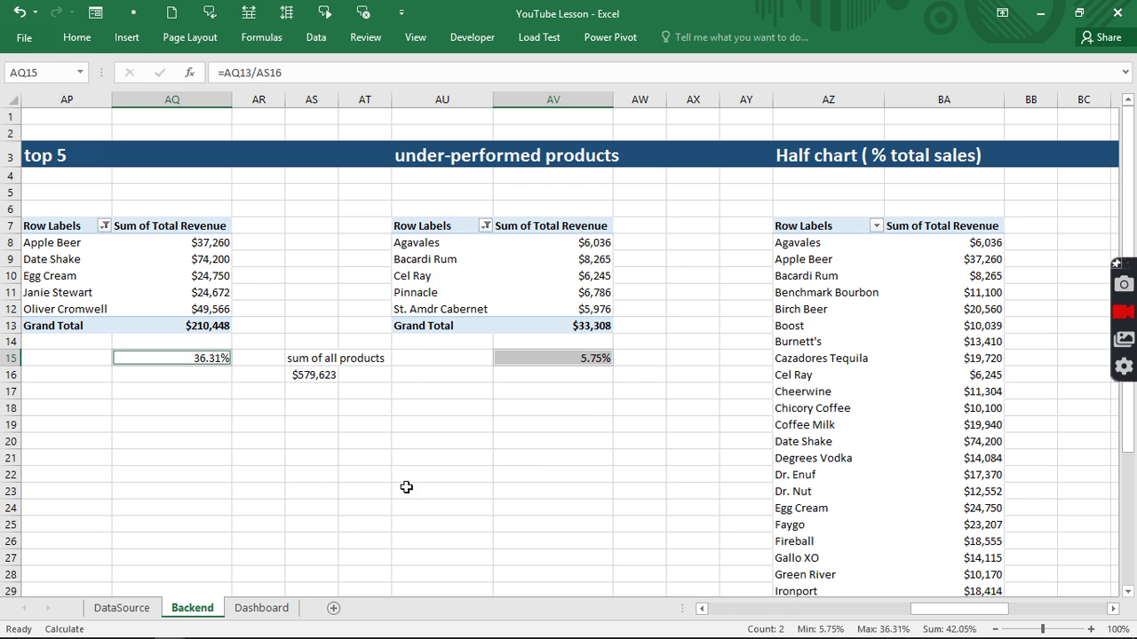
{"action": "left_click", "coordinate": [404, 489]}
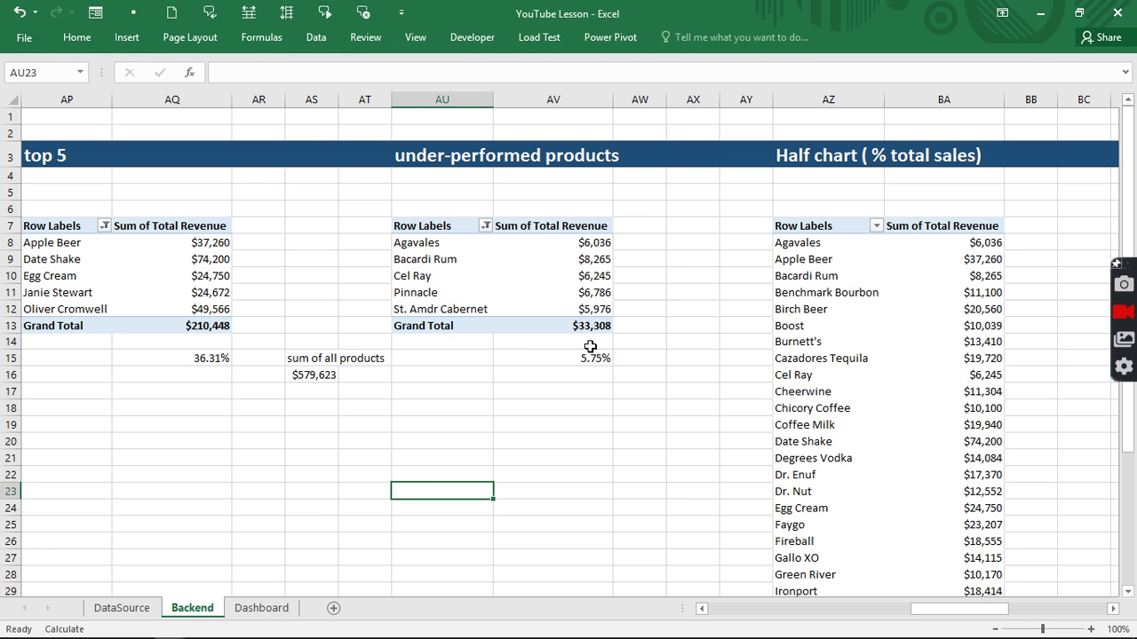
{"action": "left_click", "coordinate": [586, 294]}
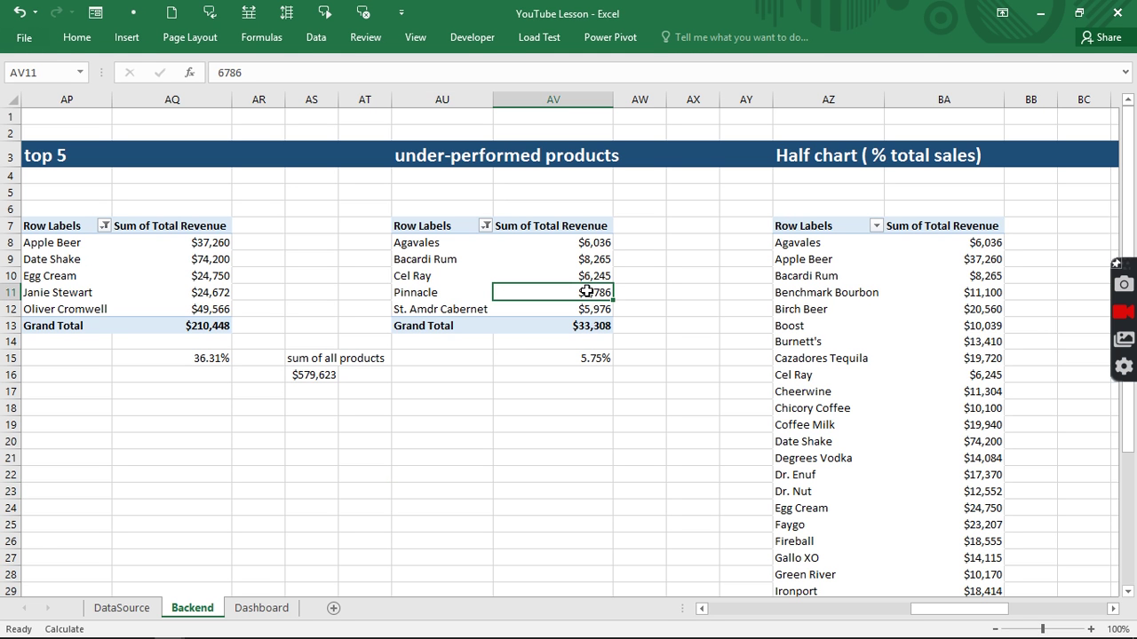
{"action": "left_click", "coordinate": [589, 356]}
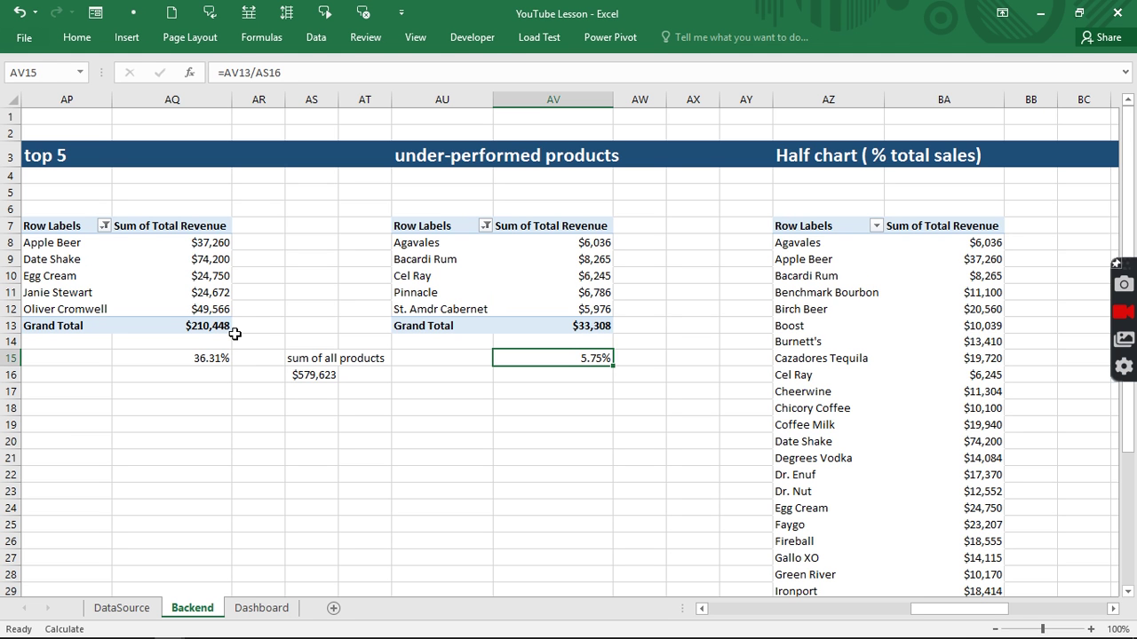
Insert a Clustered Column PivotChart based on the top 5 pivot table.
{"action": "left_click", "coordinate": [76, 255]}
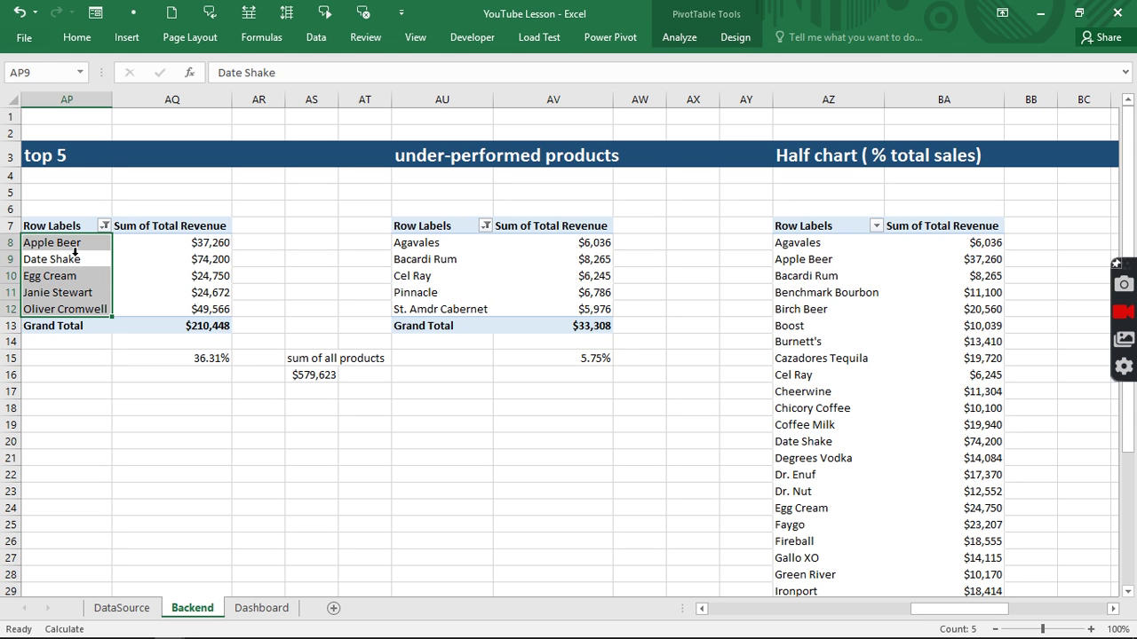
{"action": "key", "text": "Return"}
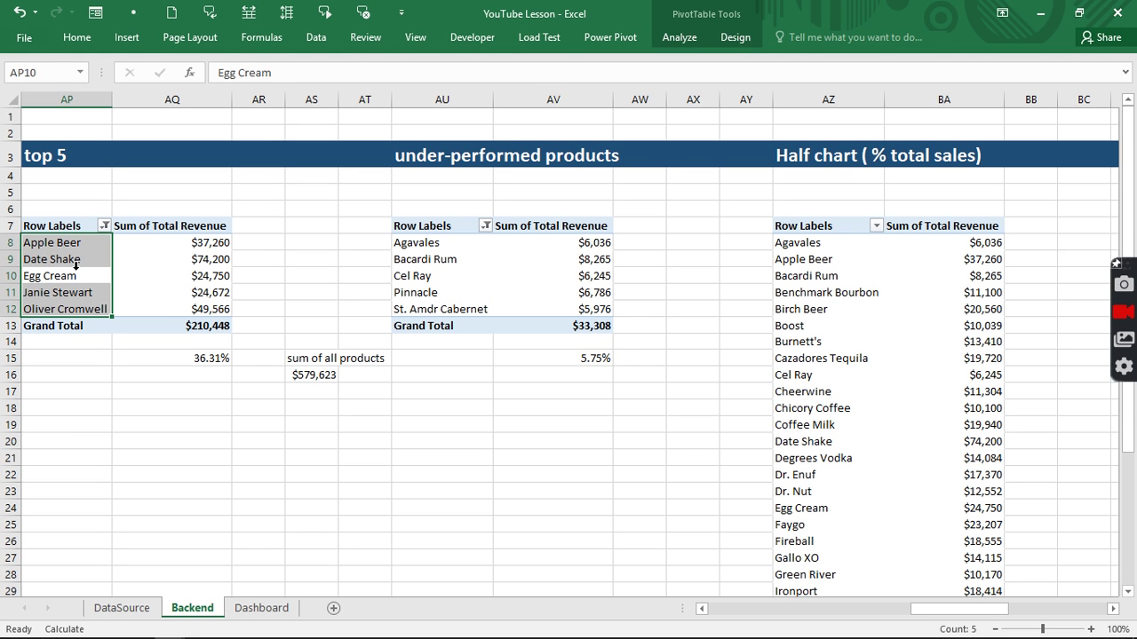
{"action": "left_click", "coordinate": [678, 37]}
{"action": "left_click", "coordinate": [875, 79]}
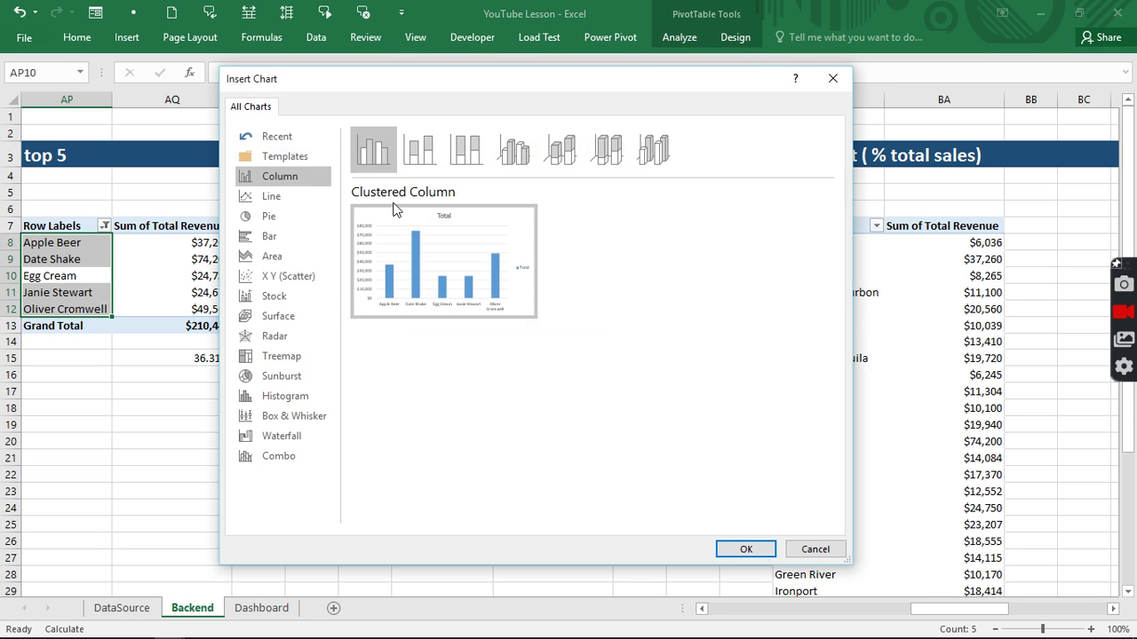
{"action": "mouse_move", "coordinate": [379, 252]}
{"action": "left_click", "coordinate": [745, 549]}
Sort the top 5 pivot table by Sum of Total Revenue from smallest to largest.
{"action": "left_click", "coordinate": [187, 257]}
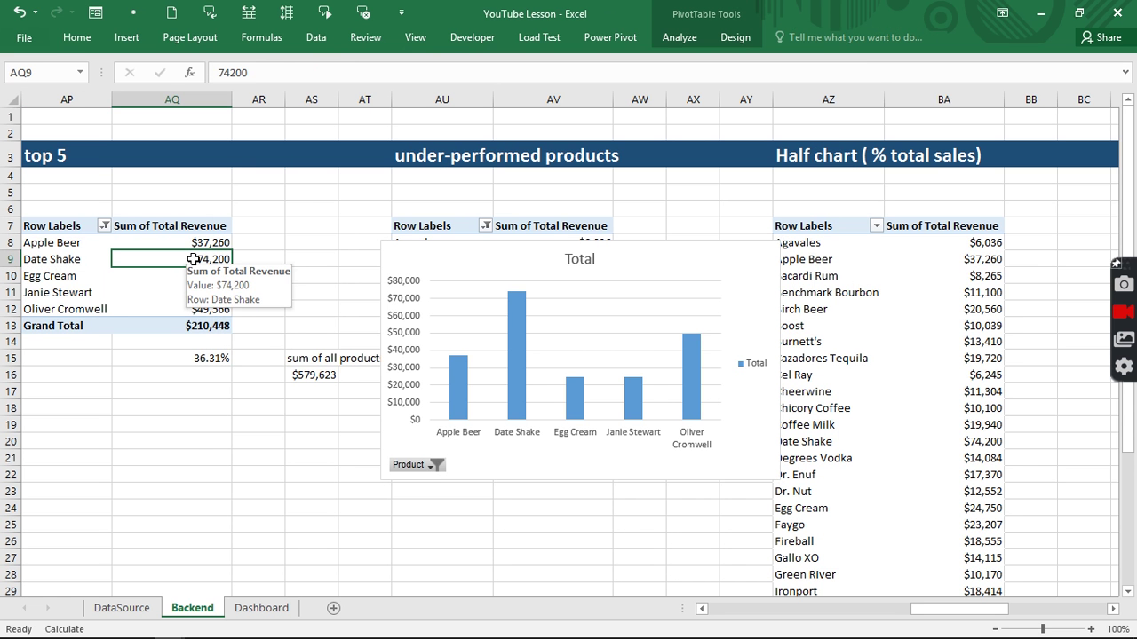
{"action": "right_click", "coordinate": [189, 258]}
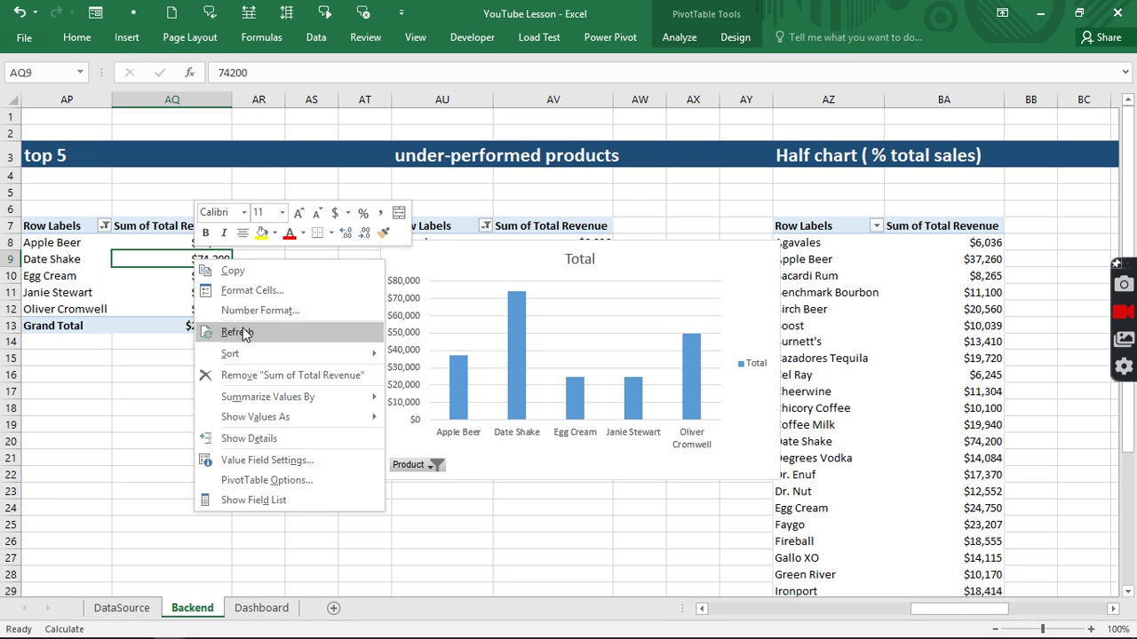
{"action": "mouse_move", "coordinate": [255, 355]}
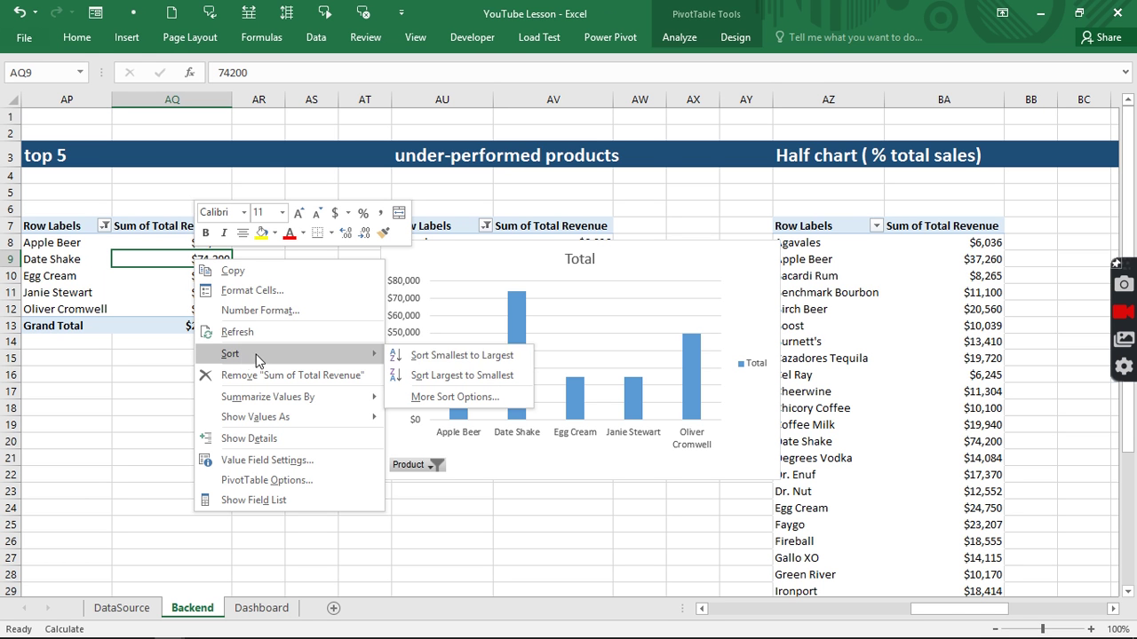
{"action": "left_click", "coordinate": [479, 357]}
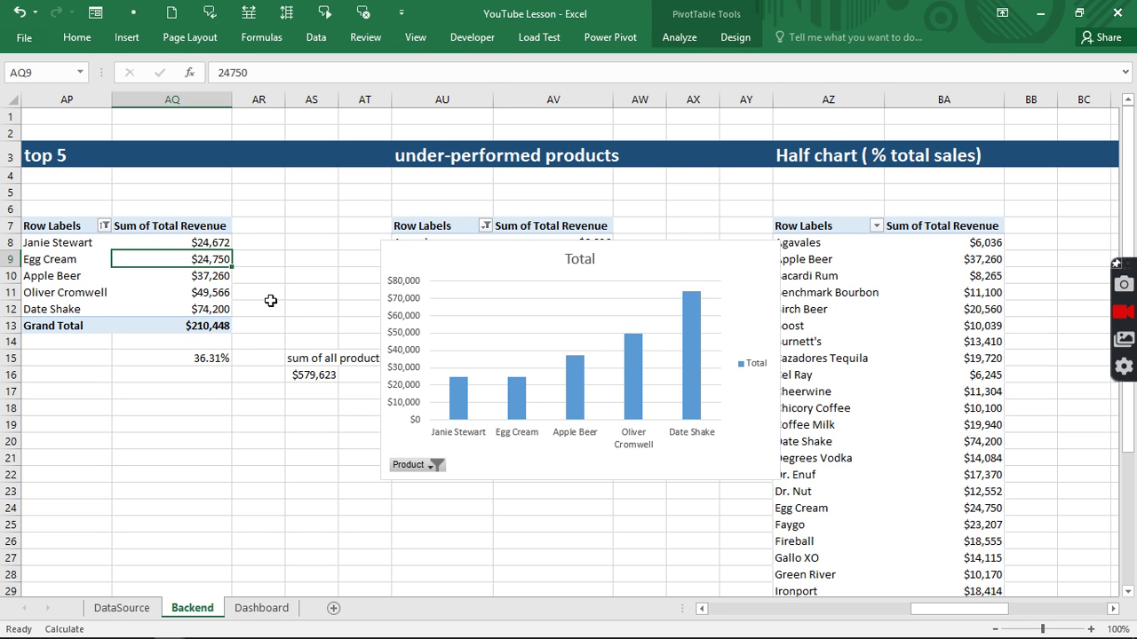
{"action": "right_click", "coordinate": [198, 264]}
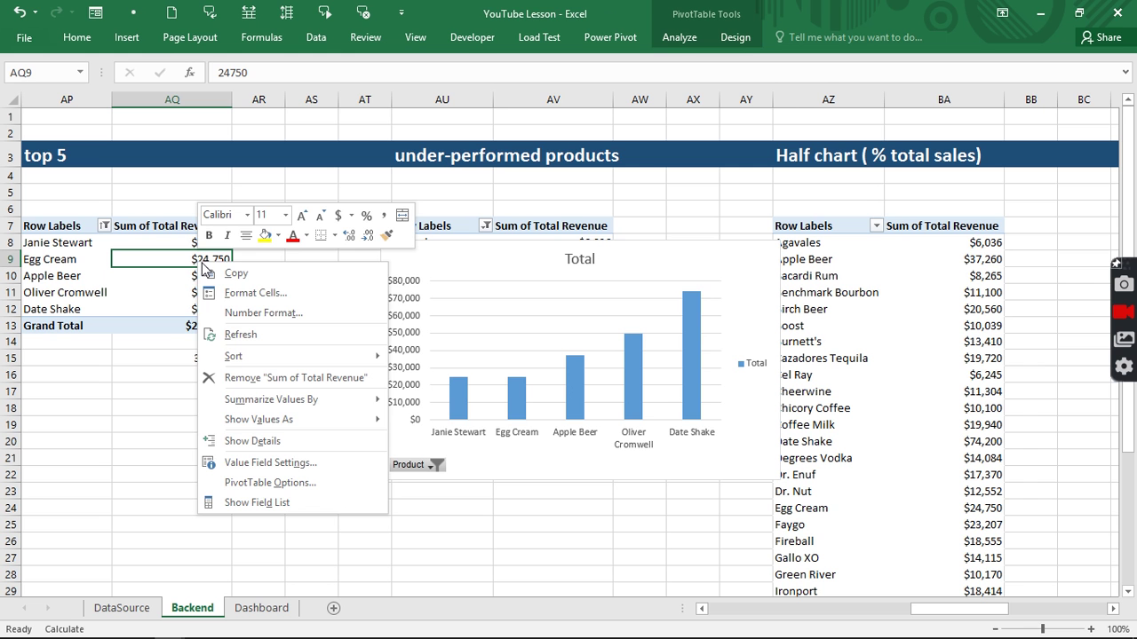
{"action": "left_click", "coordinate": [493, 257]}
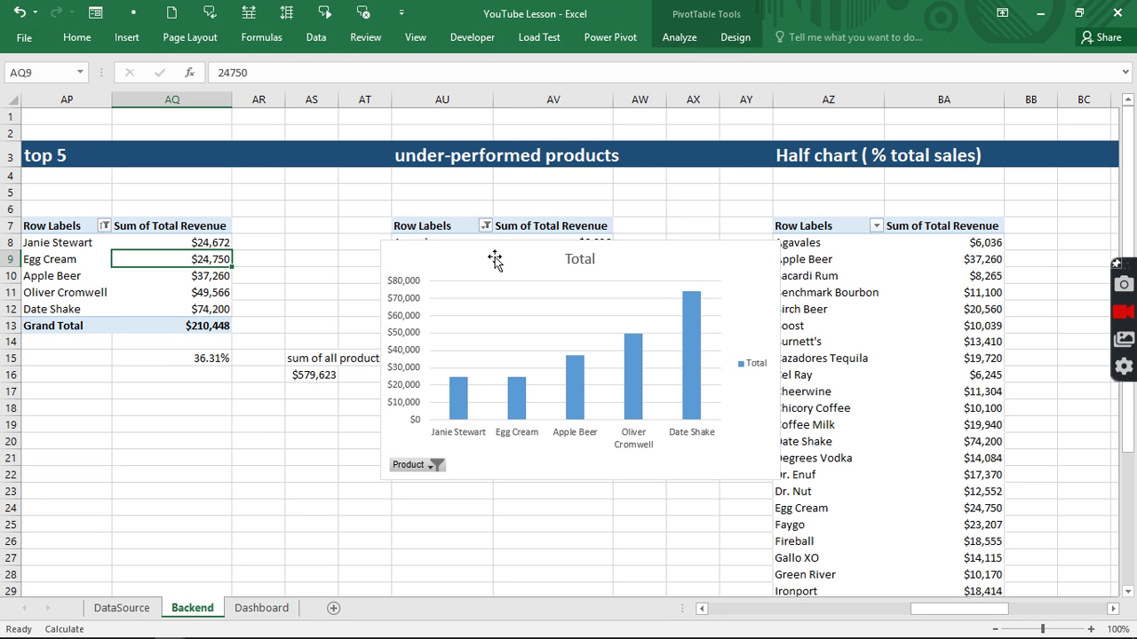
{"action": "left_click", "coordinate": [737, 37]}
{"action": "left_click", "coordinate": [682, 38]}
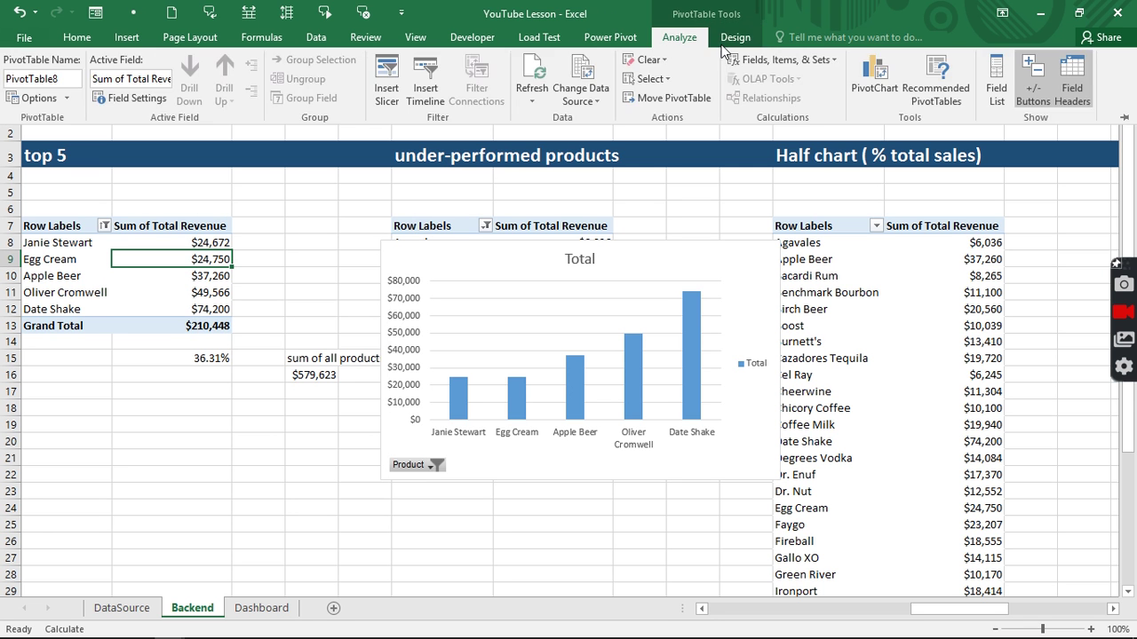
Insert a Clustered Bar PivotChart based on the top 5 pivot table and hide its axis field buttons.
{"action": "left_click", "coordinate": [875, 85]}
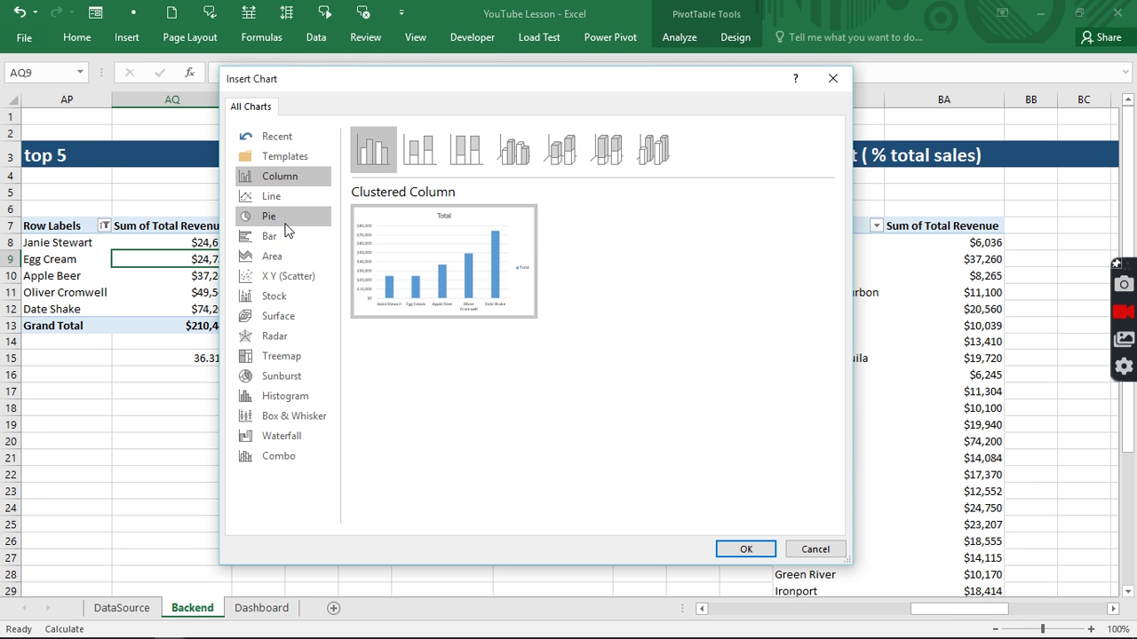
{"action": "left_click", "coordinate": [270, 238]}
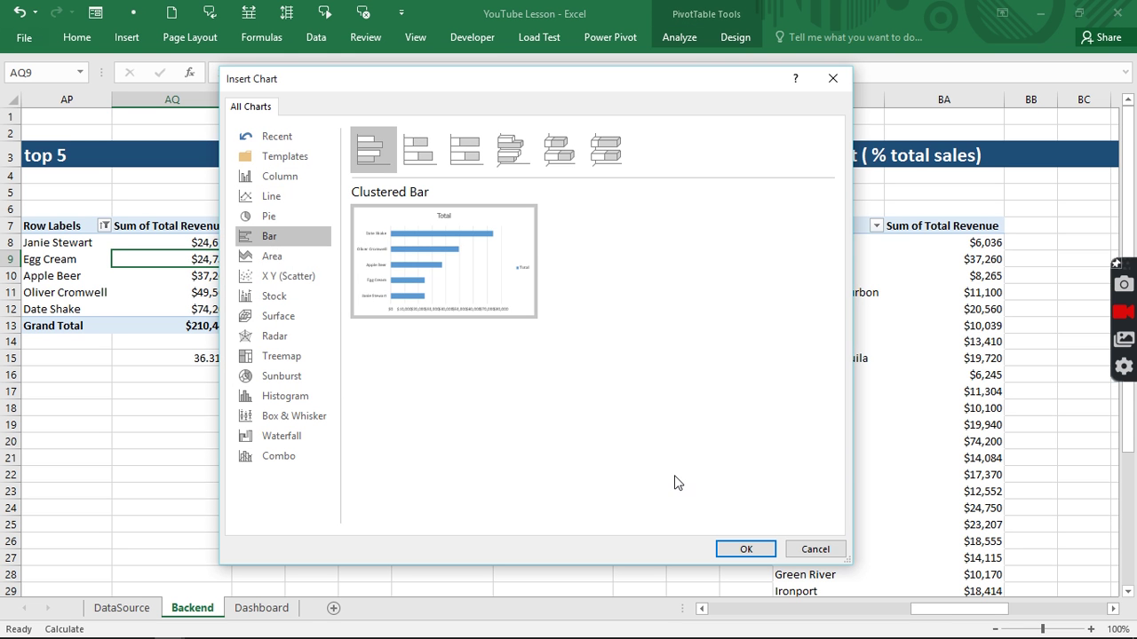
{"action": "left_click", "coordinate": [746, 549]}
{"action": "right_click", "coordinate": [405, 362]}
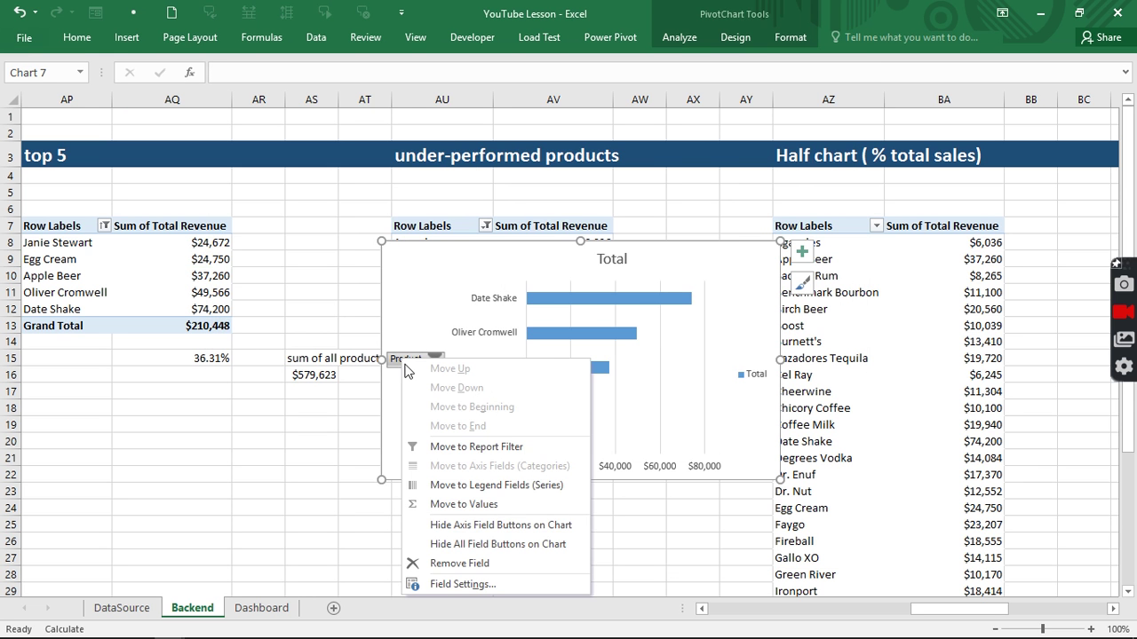
{"action": "left_click", "coordinate": [454, 526]}
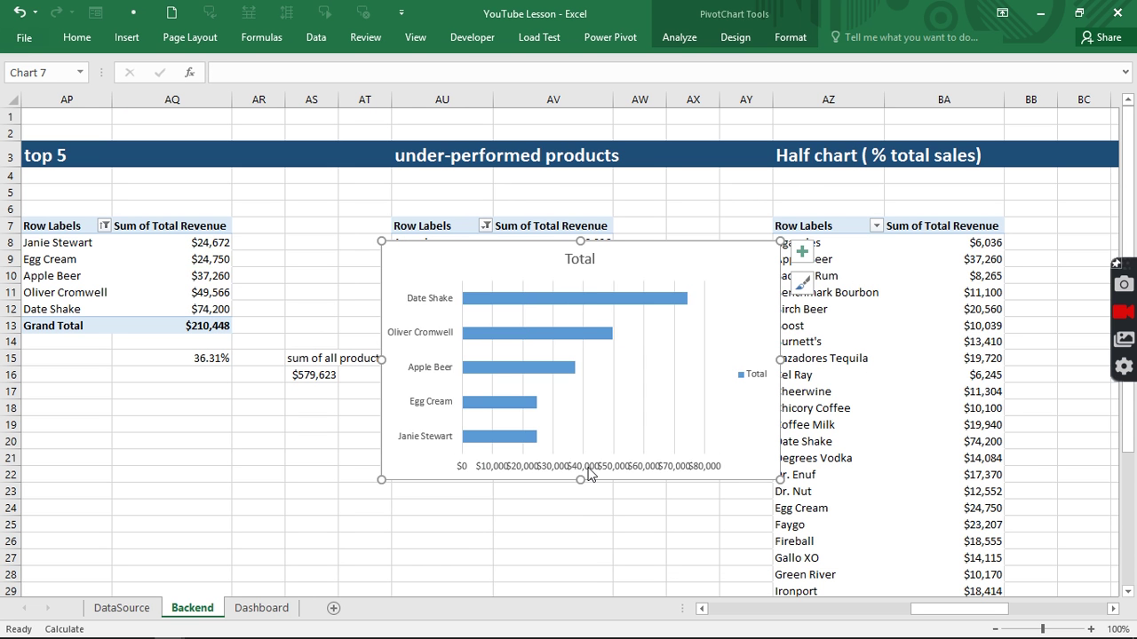
Remove the value axis, gridlines, legend and title from the top 5 bar chart.
{"action": "left_click", "coordinate": [595, 465]}
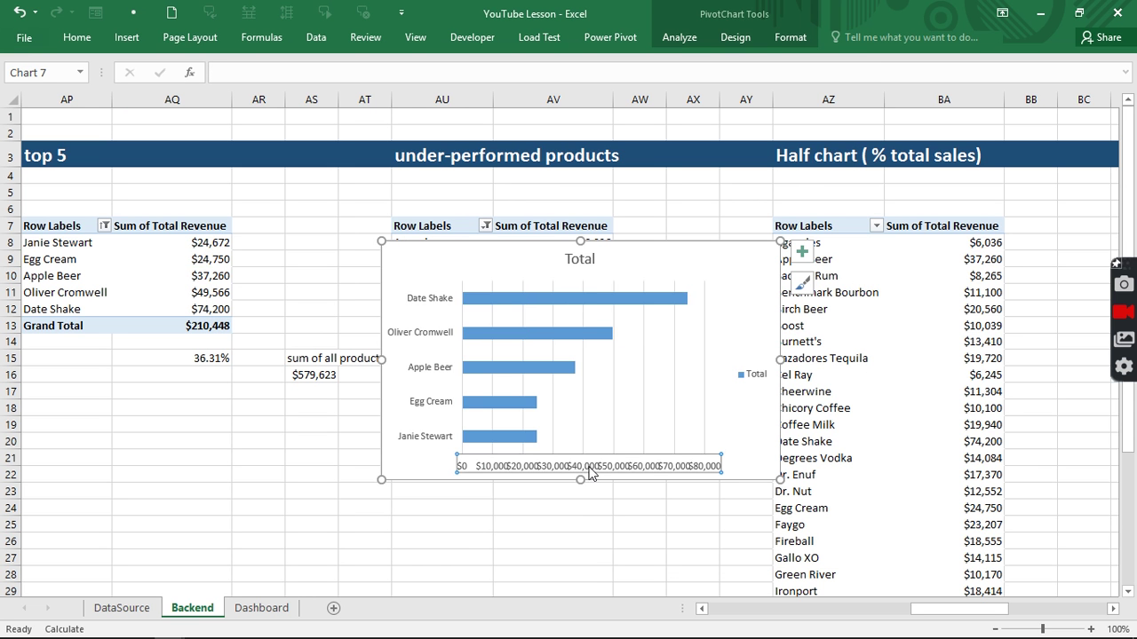
{"action": "key", "text": "Delete"}
{"action": "left_click", "coordinate": [622, 413]}
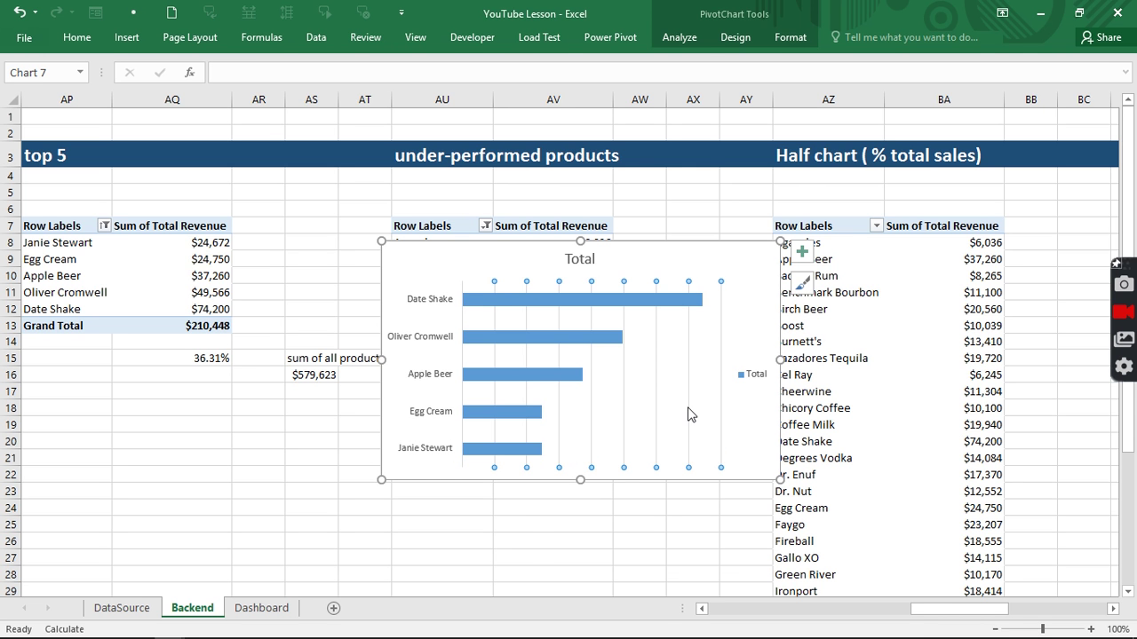
{"action": "key", "text": "Delete"}
{"action": "left_click", "coordinate": [755, 376]}
{"action": "key", "text": "Delete"}
{"action": "left_click", "coordinate": [581, 259]}
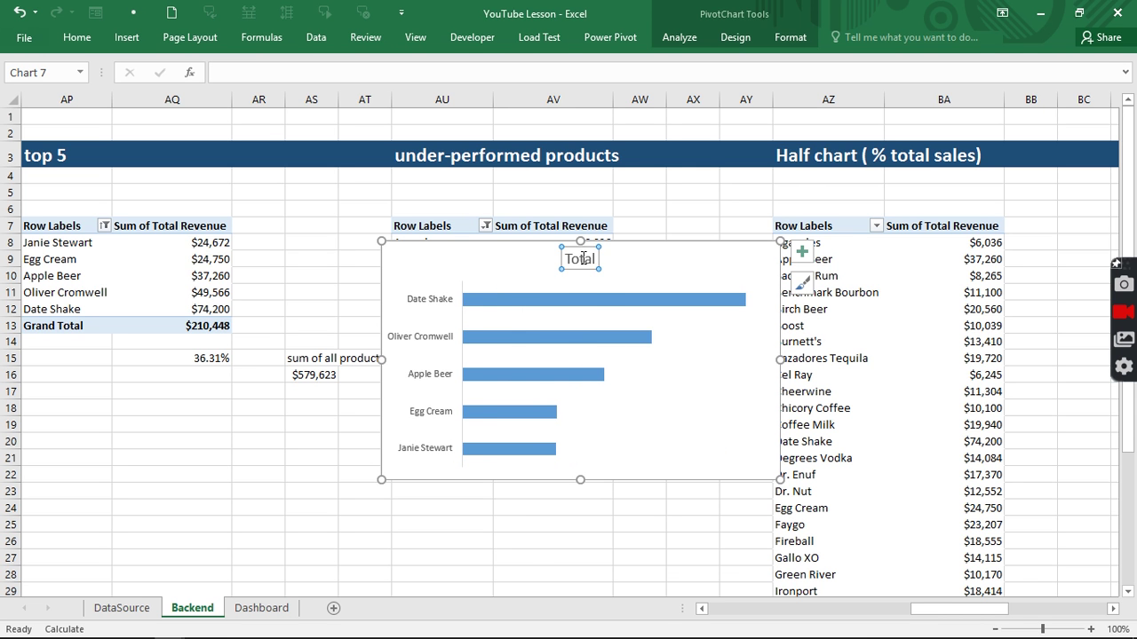
{"action": "key", "text": "Delete"}
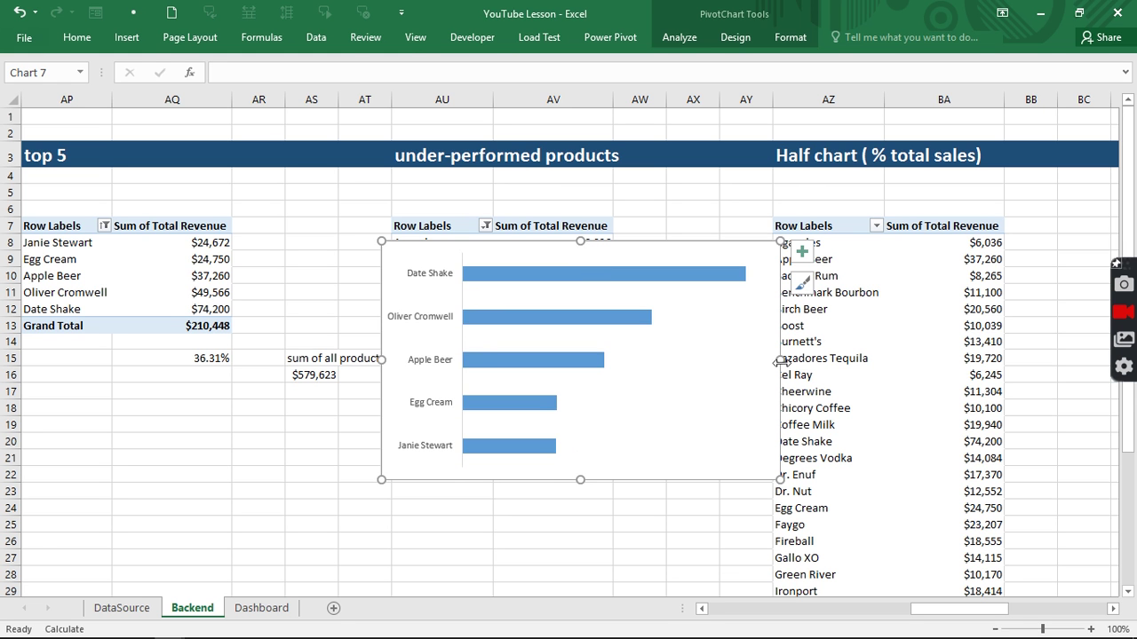
Shrink and move the top 5 bar chart over the top 5 section, and delete the old clustered column chart.
{"action": "left_click_drag", "start_coordinate": [779, 362], "coordinate": [602, 363]}
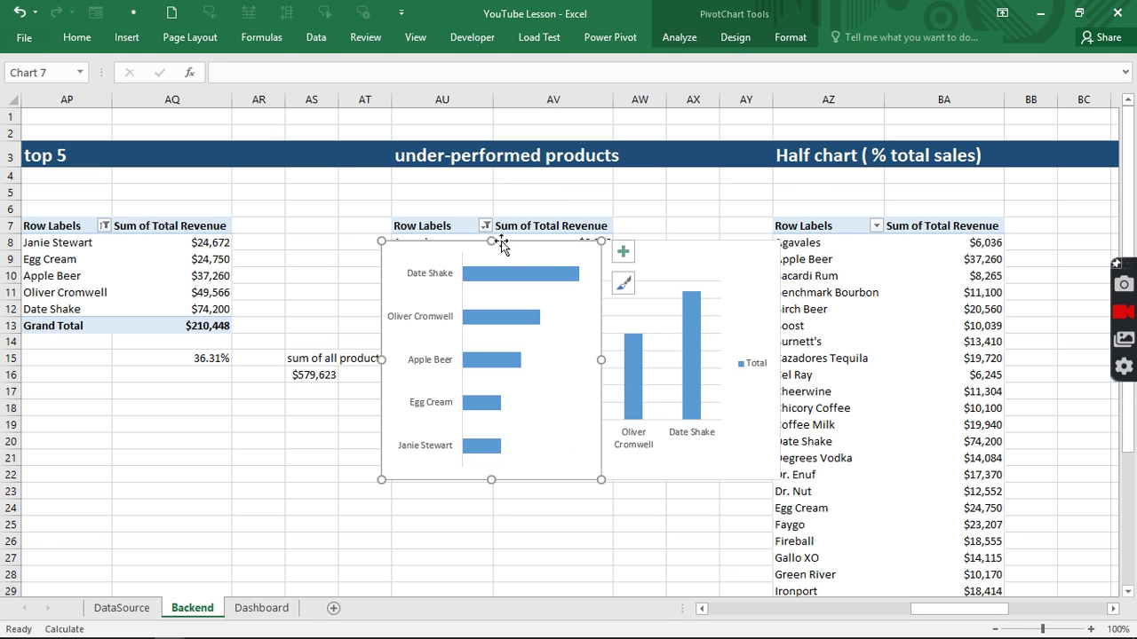
{"action": "mouse_move", "coordinate": [491, 241]}
{"action": "left_mouse_down"}
{"action": "mouse_move", "coordinate": [494, 325]}
{"action": "mouse_move", "coordinate": [169, 323]}
{"action": "mouse_move", "coordinate": [210, 288]}
{"action": "left_mouse_up"}
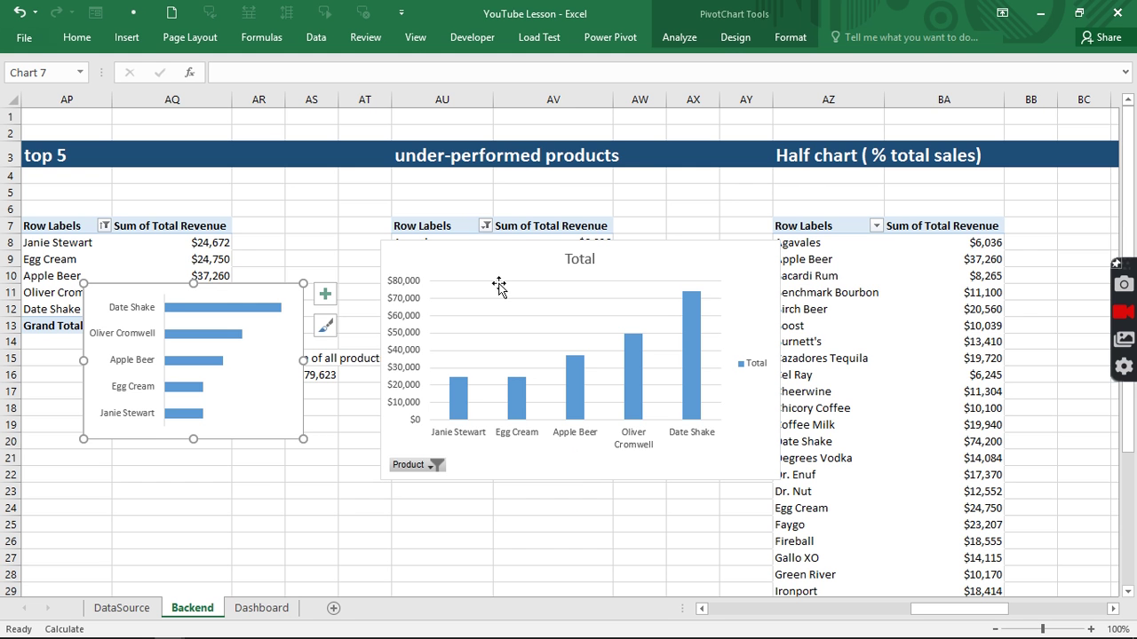
{"action": "left_click", "coordinate": [541, 276]}
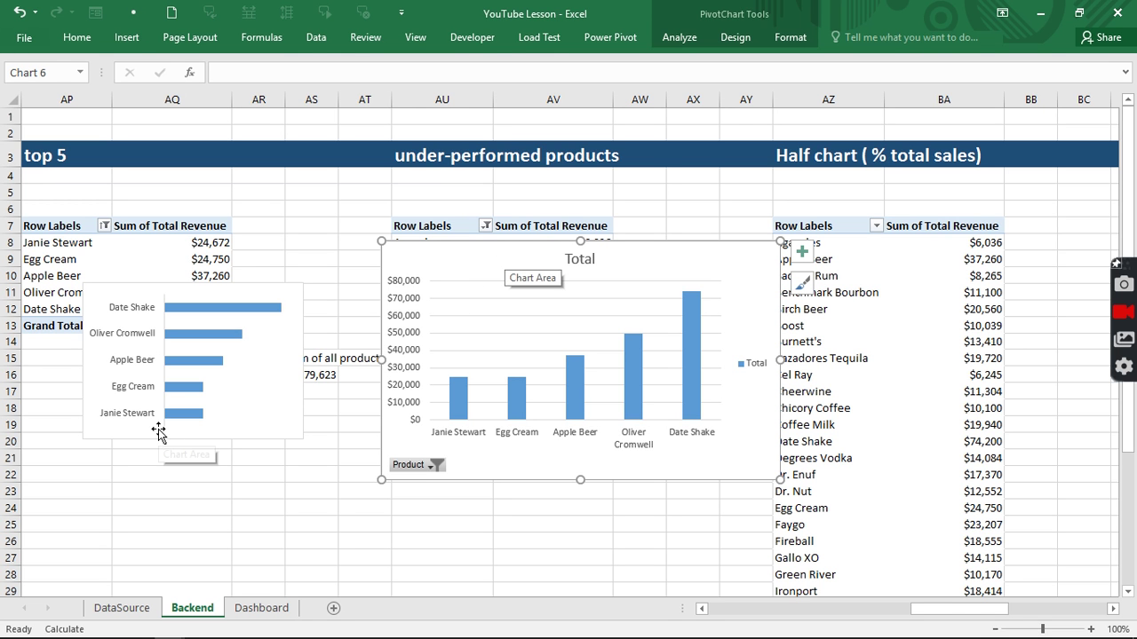
{"action": "key", "text": "Delete"}
Insert a Clustered Bar PivotChart from the under-performed products pivot table and place it below that table.
{"action": "left_click", "coordinate": [437, 268]}
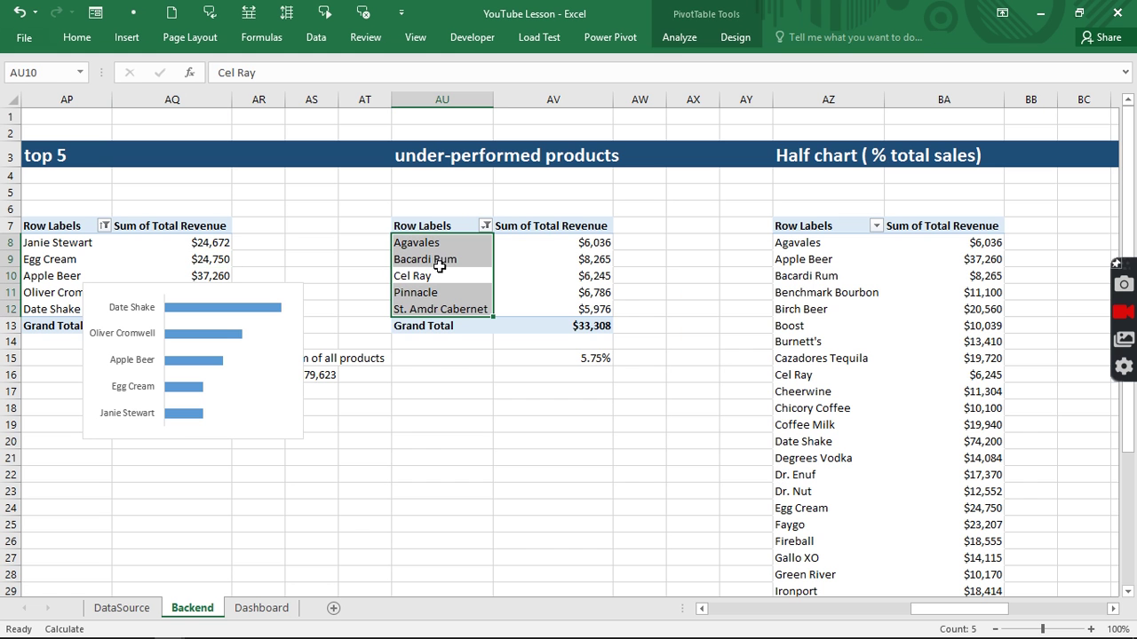
{"action": "left_click", "coordinate": [679, 37]}
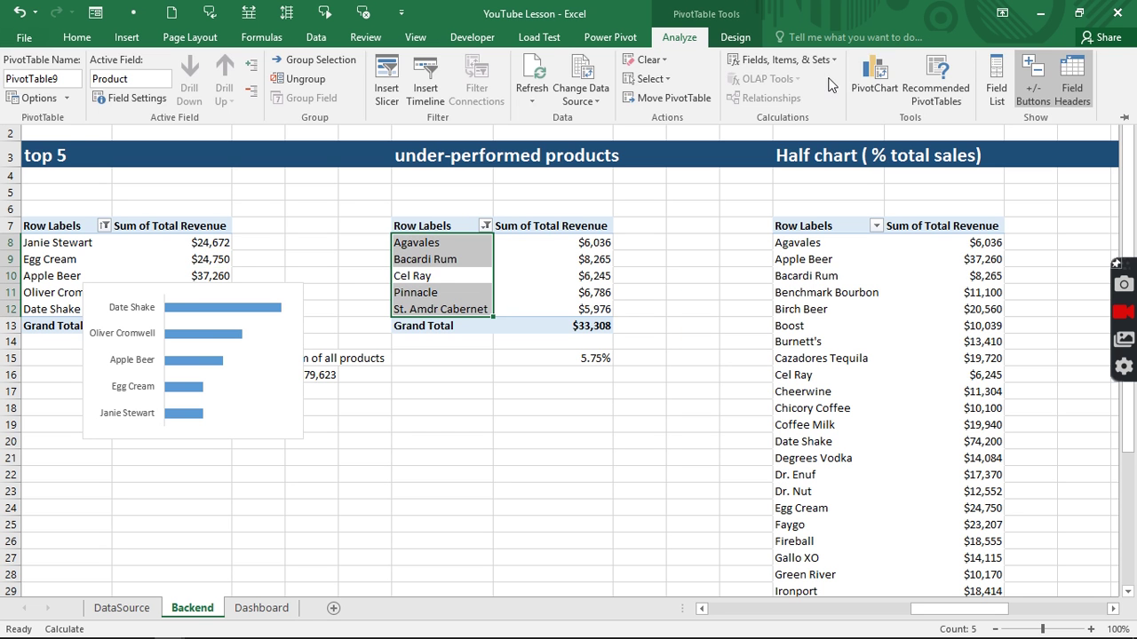
{"action": "left_click", "coordinate": [875, 78]}
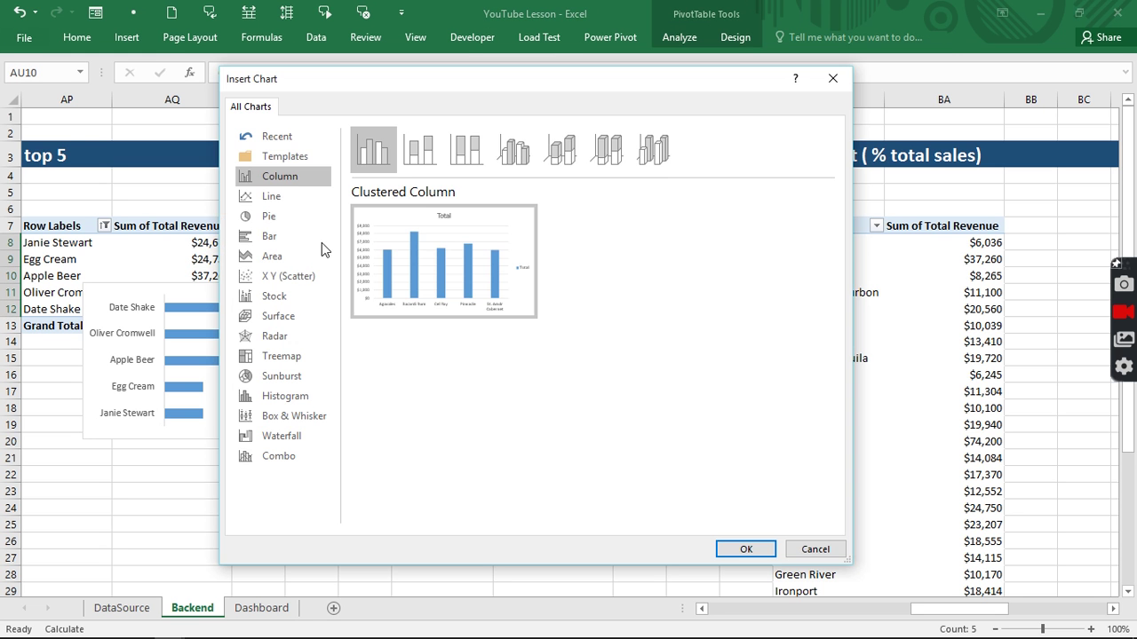
{"action": "left_click", "coordinate": [269, 235]}
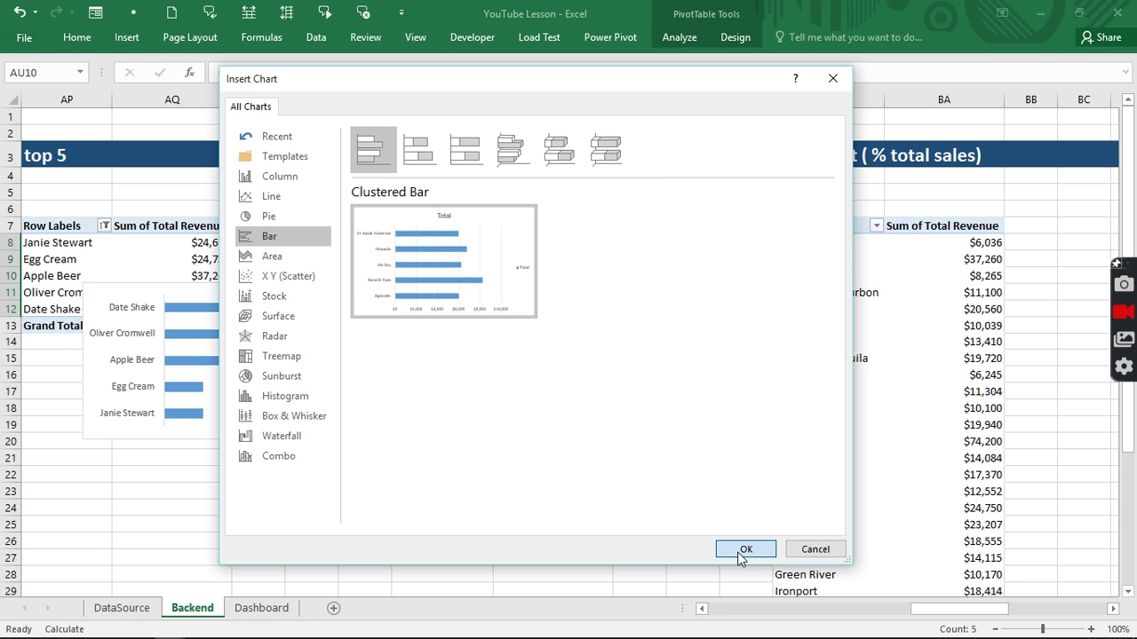
{"action": "left_click", "coordinate": [744, 550]}
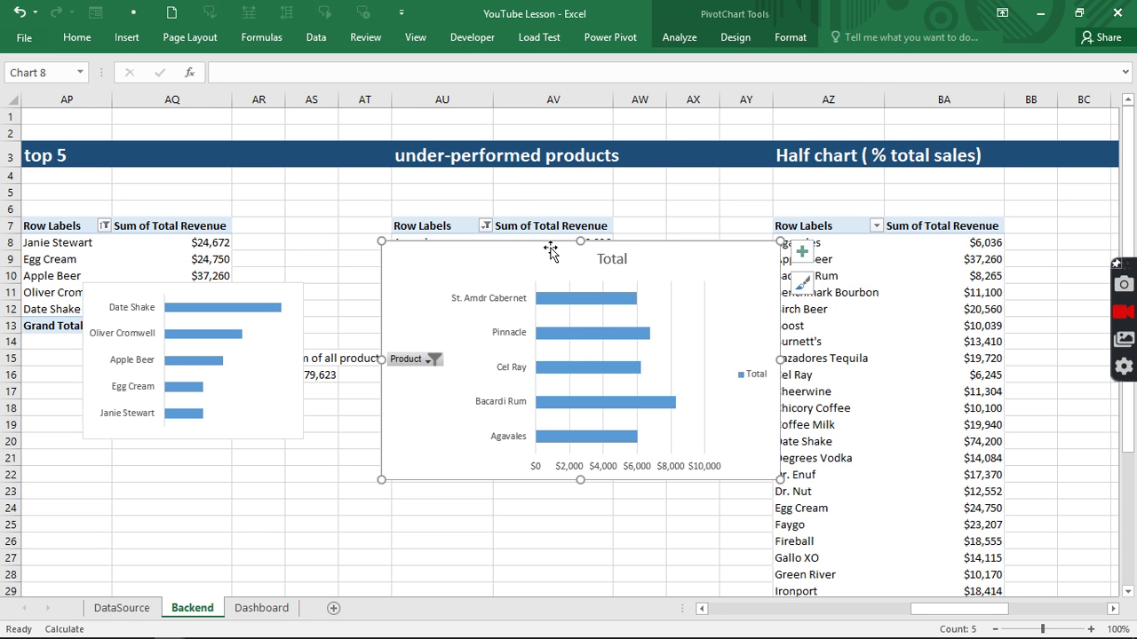
{"action": "left_click_drag", "start_coordinate": [551, 252], "coordinate": [512, 352]}
Sort the under-performed products pivot table by Sum of Total Revenue from smallest to largest.
{"action": "left_click", "coordinate": [587, 259]}
{"action": "right_click", "coordinate": [587, 259]}
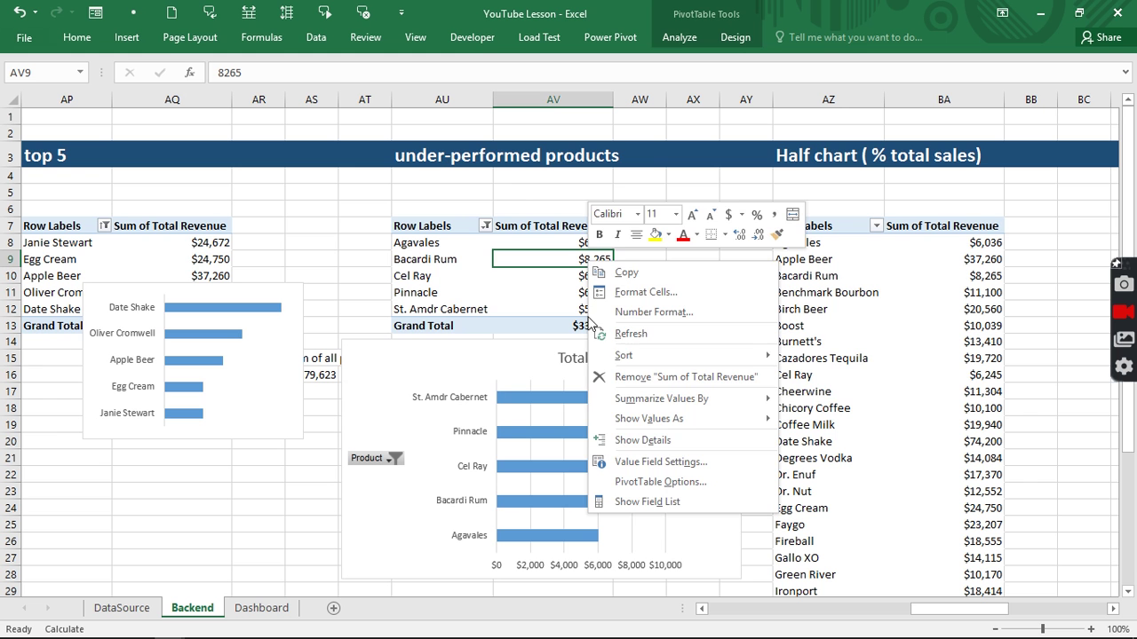
{"action": "mouse_move", "coordinate": [684, 355]}
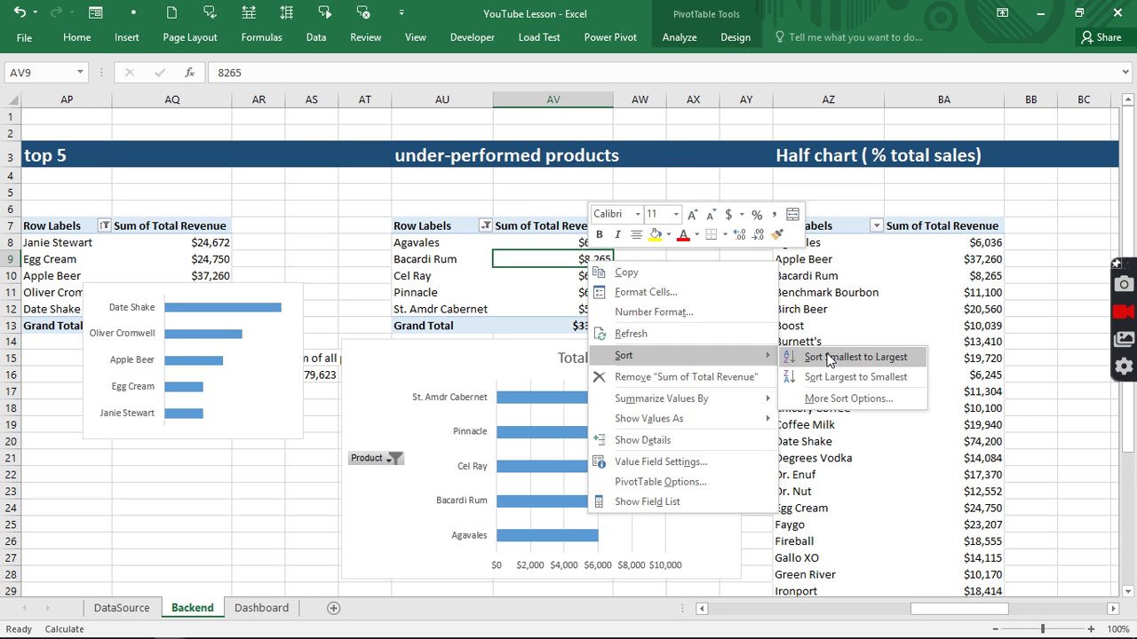
{"action": "left_click", "coordinate": [839, 357]}
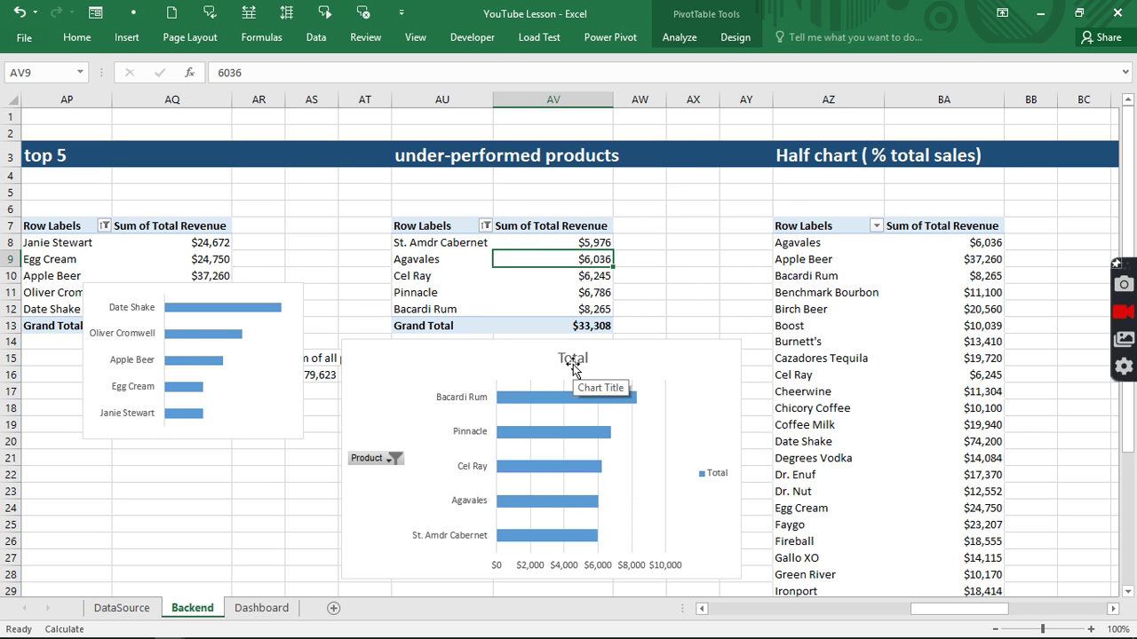
Hide the under-performed chart's axis field buttons and remove its title, legend, gridlines and value axis.
{"action": "right_click", "coordinate": [378, 460]}
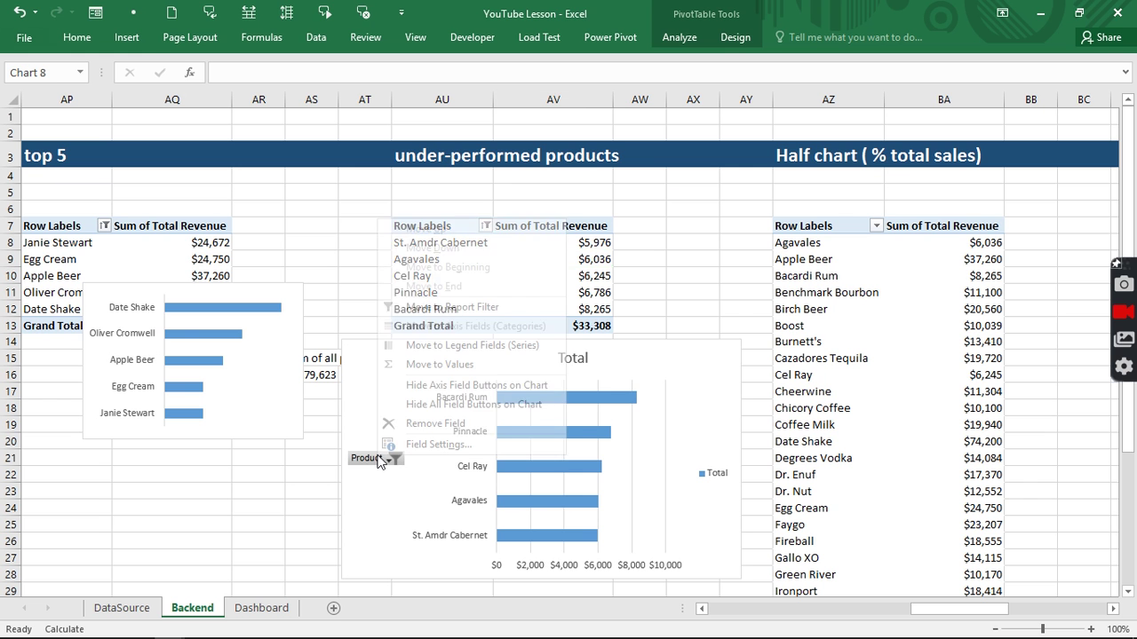
{"action": "left_click", "coordinate": [423, 385]}
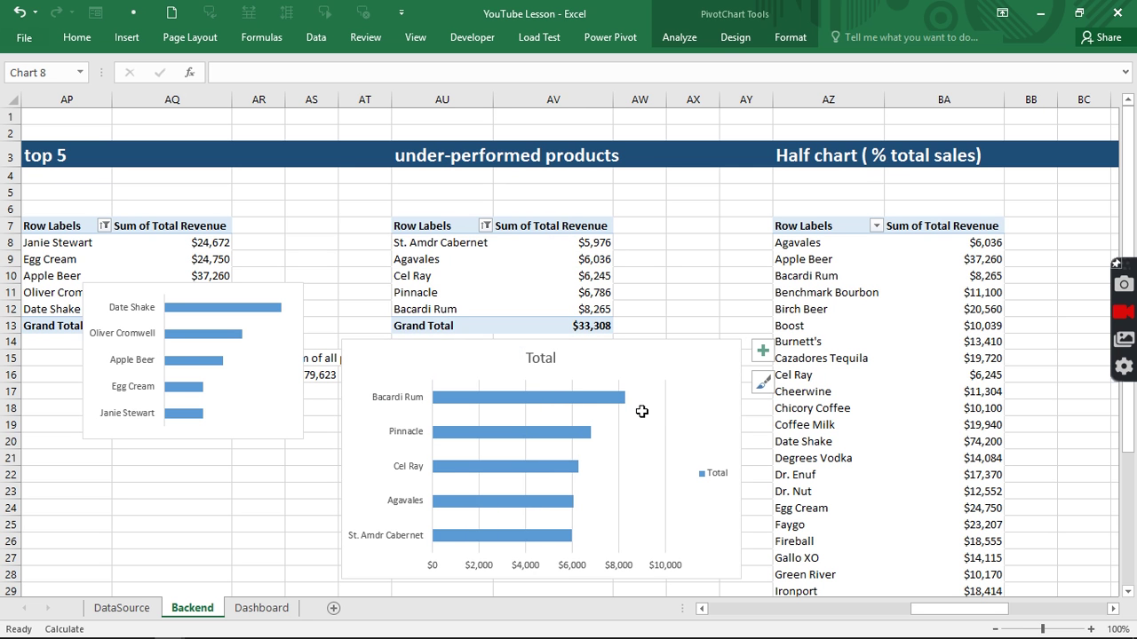
{"action": "left_click", "coordinate": [707, 462]}
{"action": "key", "text": "Delete"}
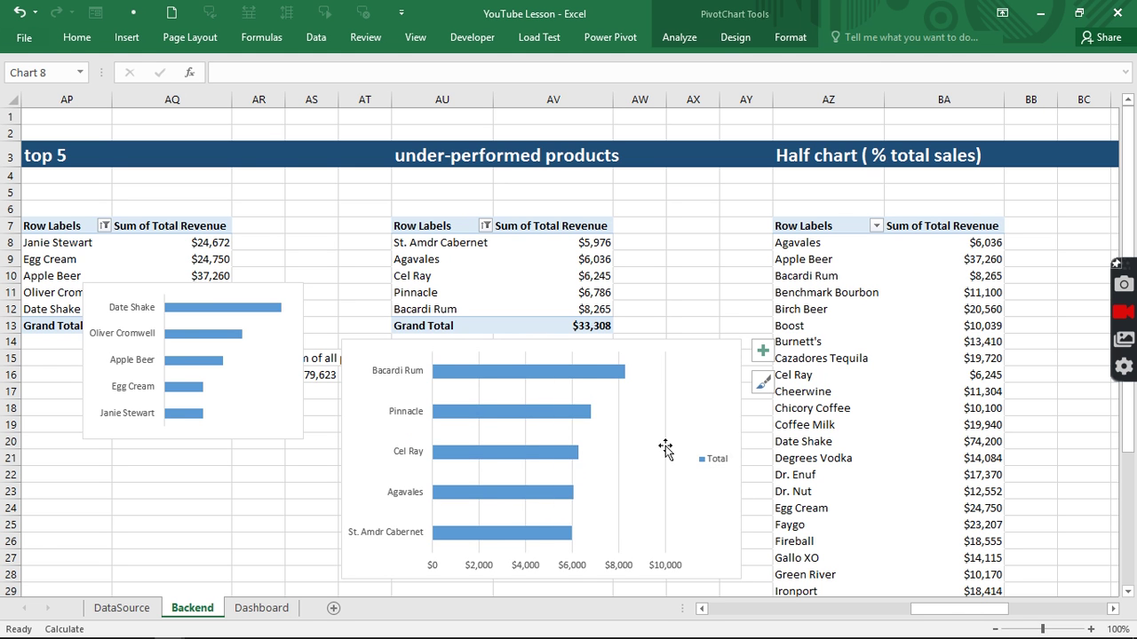
{"action": "left_click", "coordinate": [653, 455]}
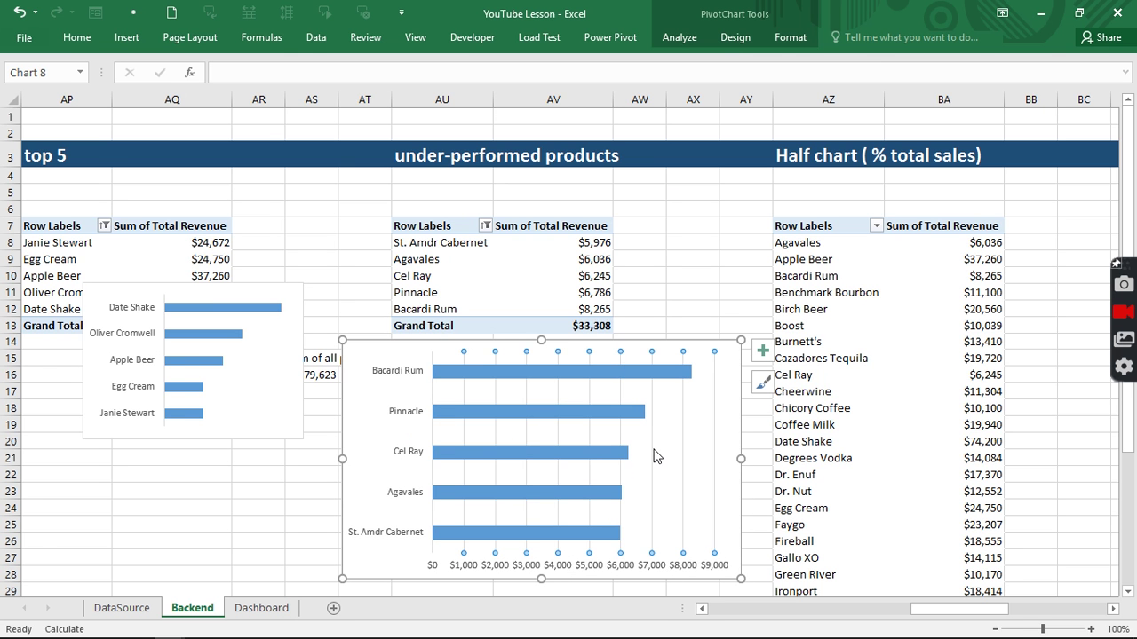
{"action": "key", "text": "Delete"}
{"action": "left_click", "coordinate": [623, 569]}
{"action": "key", "text": "Delete"}
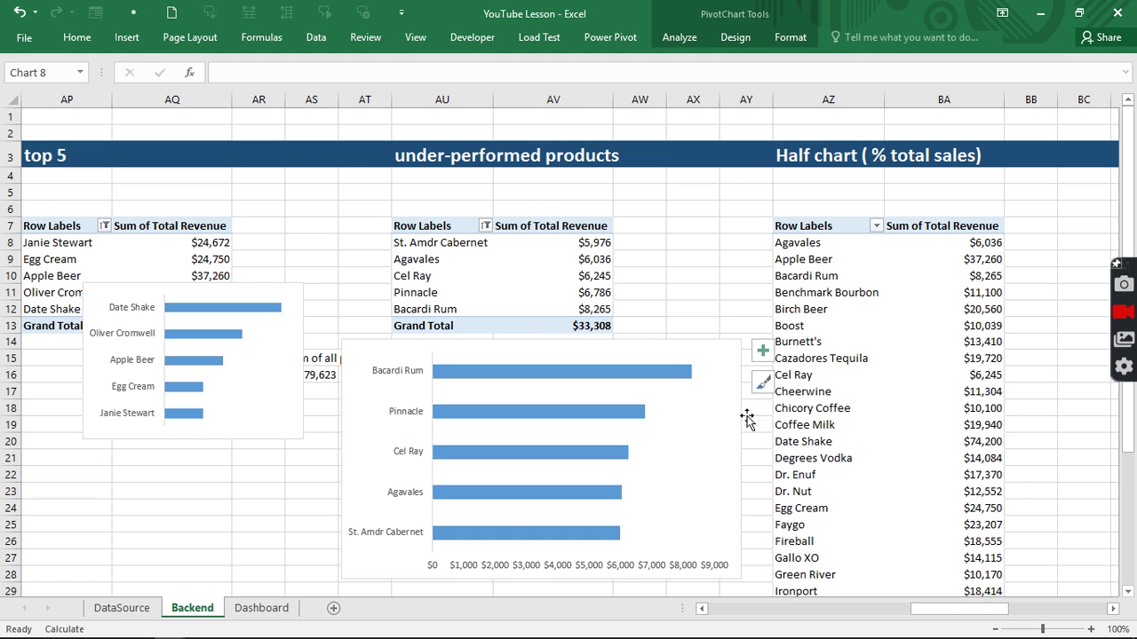
Shrink the under-performed products chart to a compact size spanning roughly columns AT to AV, rows 22 to 28.
{"action": "left_click_drag", "start_coordinate": [741, 340], "coordinate": [518, 438]}
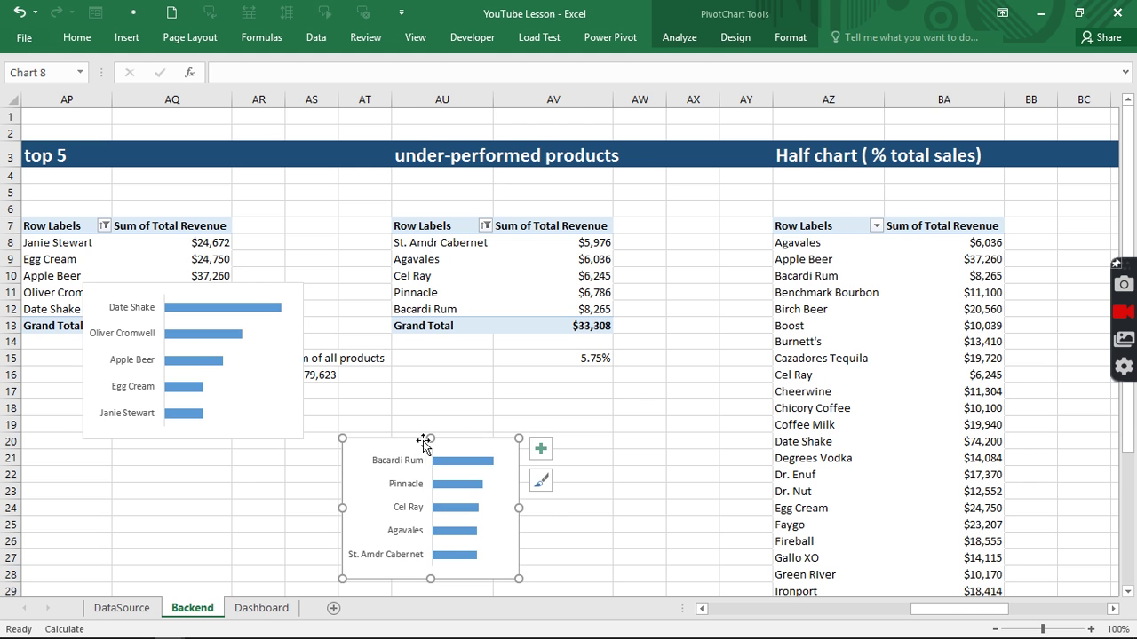
{"action": "left_click_drag", "start_coordinate": [424, 439], "coordinate": [408, 466]}
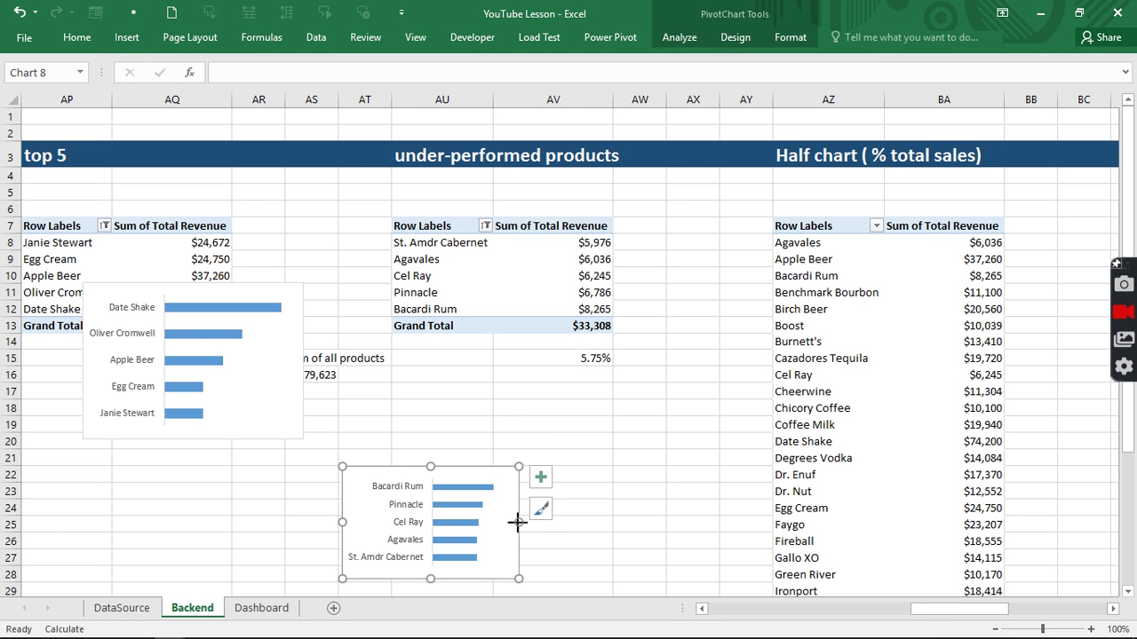
{"action": "left_click_drag", "start_coordinate": [517, 522], "coordinate": [529, 522]}
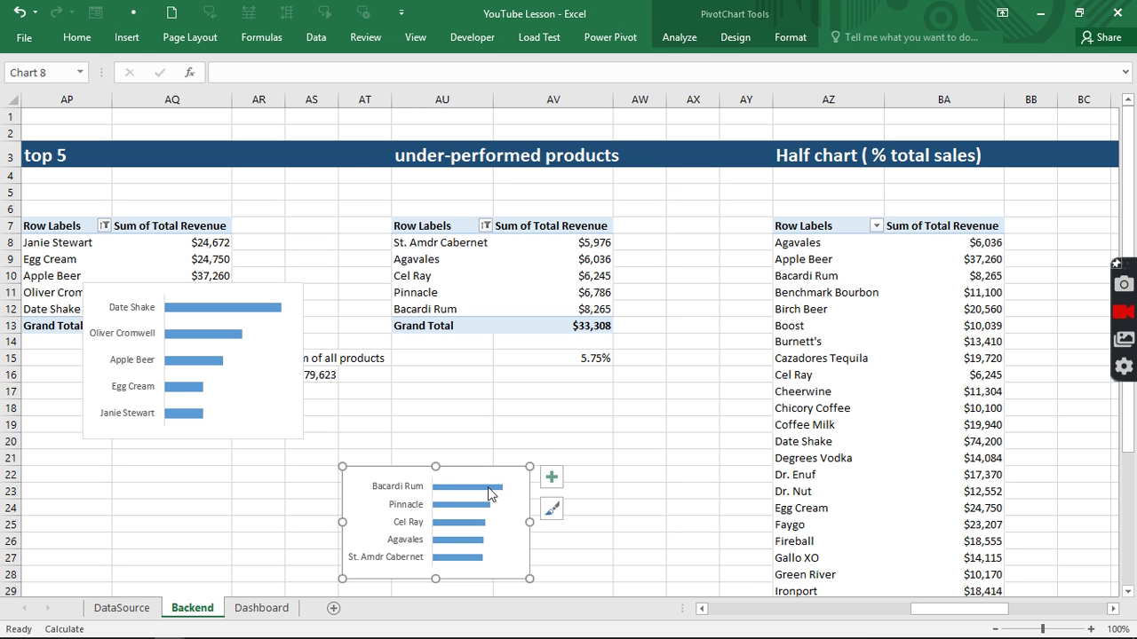
Fill the bars of the under-performed products chart with the standard Light Blue color.
{"action": "left_click", "coordinate": [489, 490]}
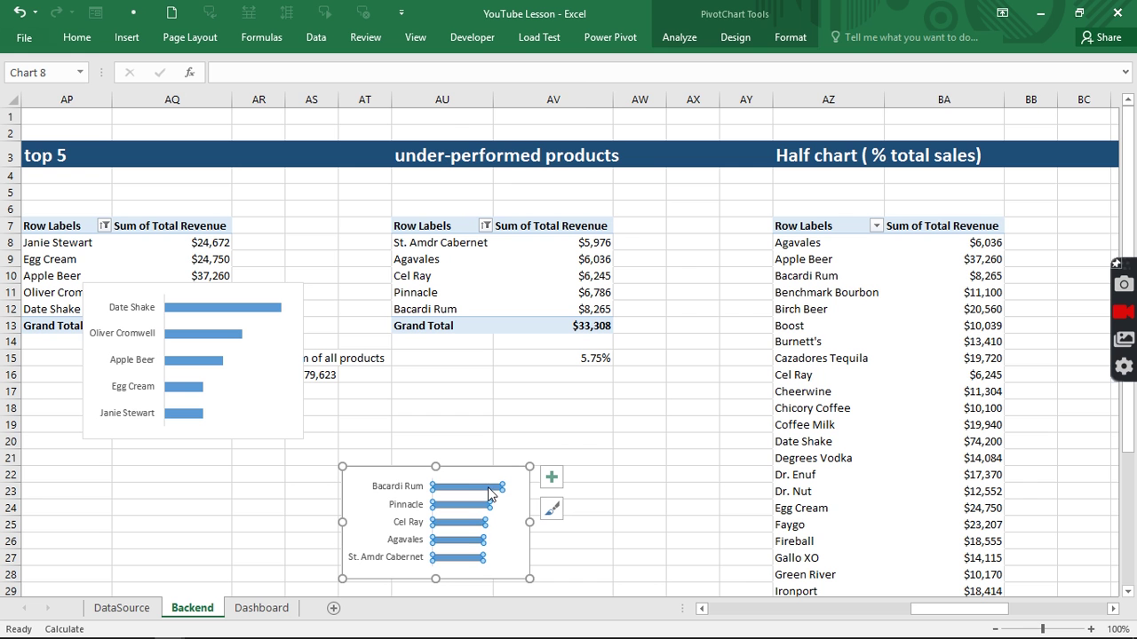
{"action": "left_click", "coordinate": [75, 40]}
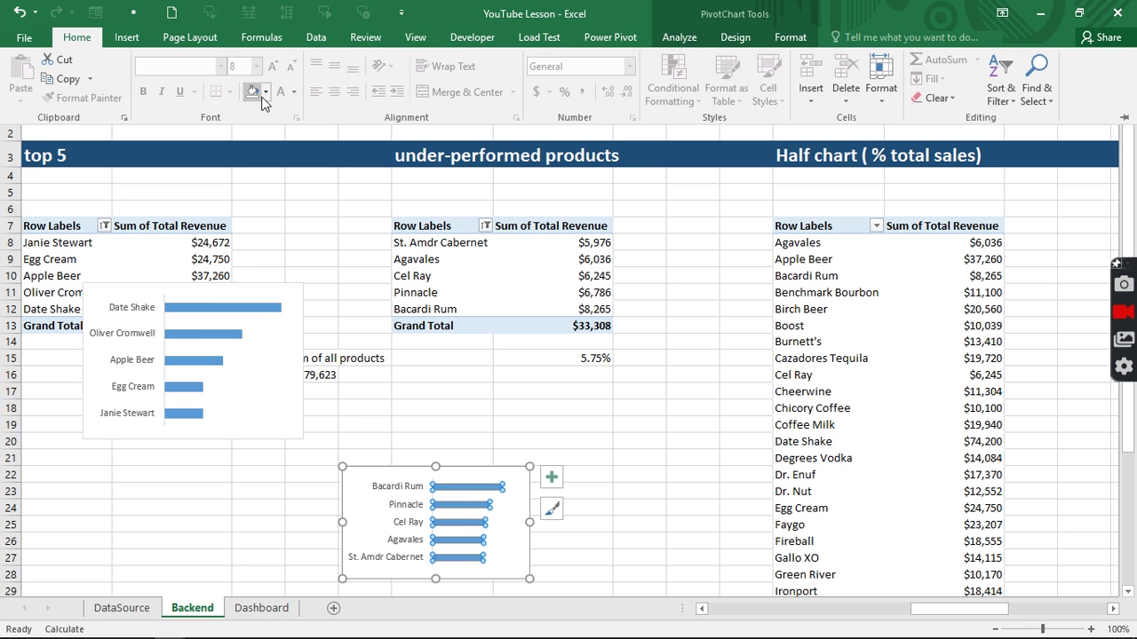
{"action": "left_click", "coordinate": [265, 93]}
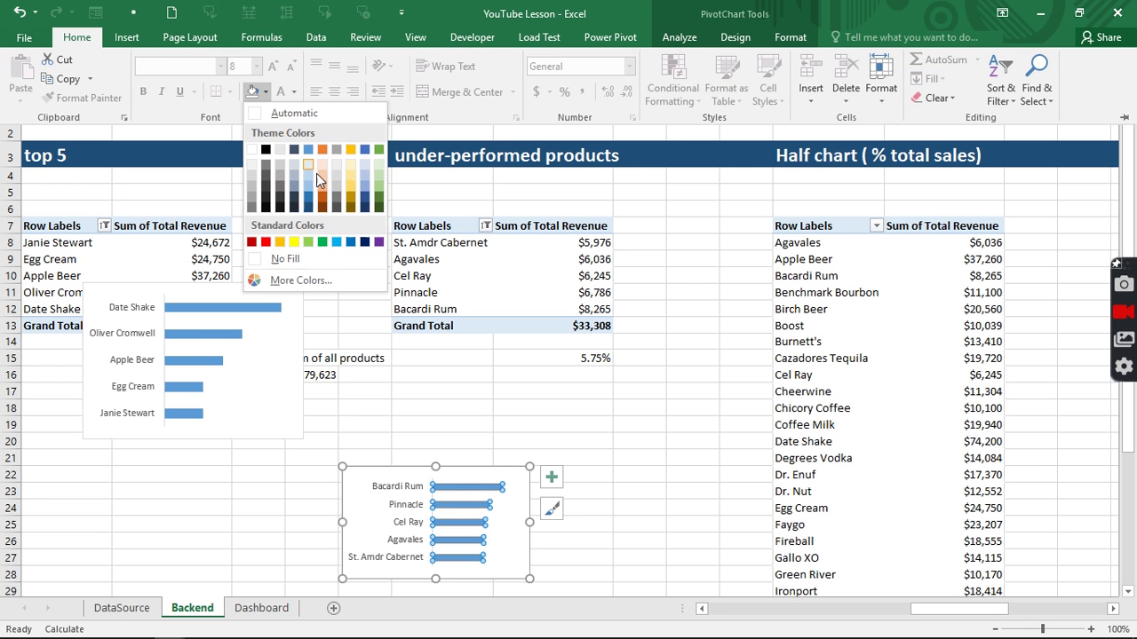
{"action": "left_click", "coordinate": [336, 241]}
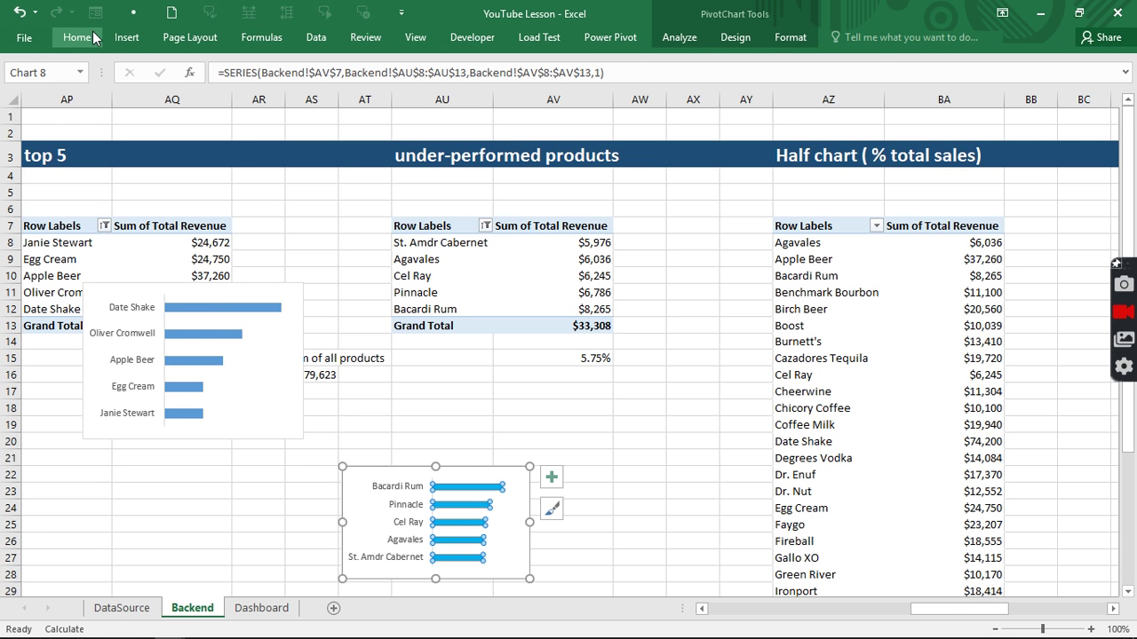
Fill the bars of the top 5 chart with the same standard Light Blue color.
{"action": "left_click", "coordinate": [87, 36]}
{"action": "left_click", "coordinate": [240, 307]}
{"action": "left_click", "coordinate": [78, 37]}
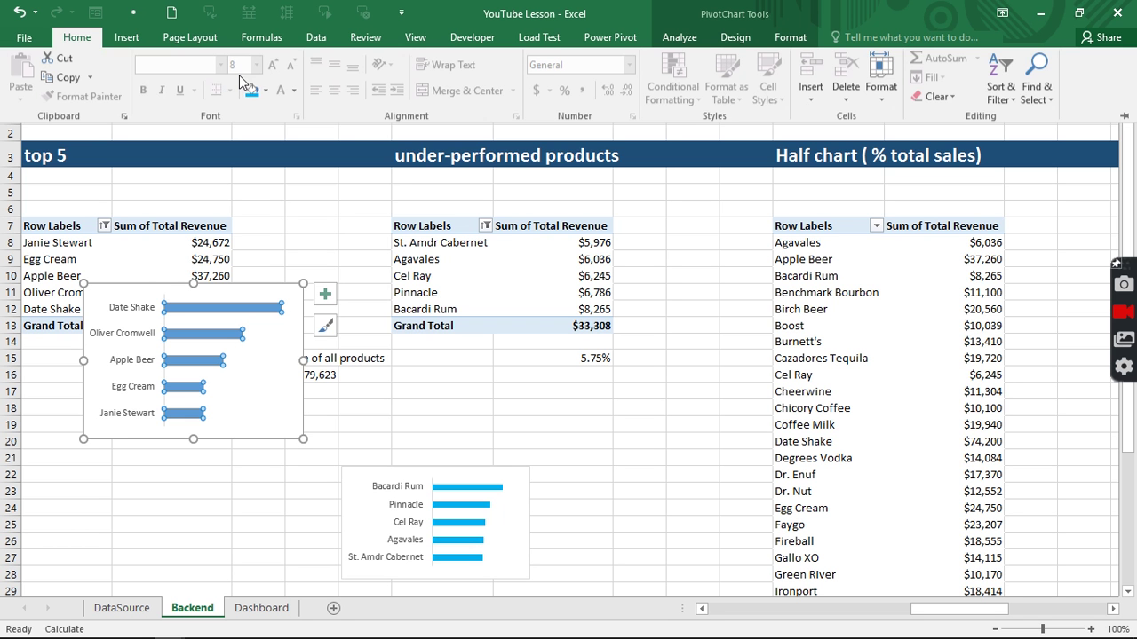
{"action": "left_click", "coordinate": [252, 91]}
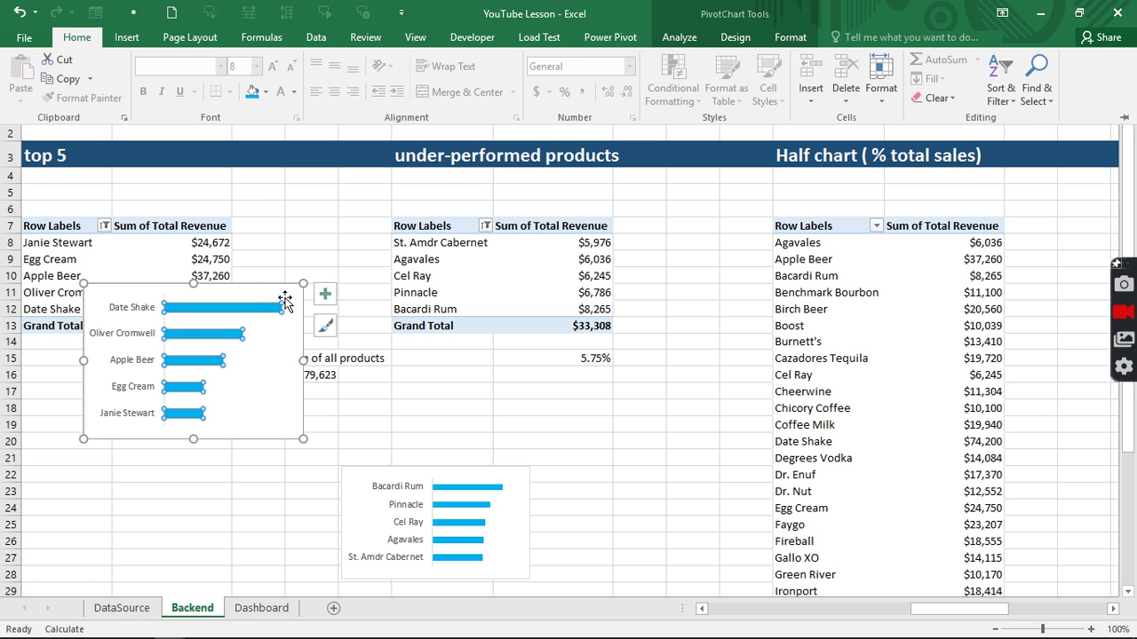
Thicken the bars of the top 5 chart by setting the series gap width to 64%.
{"action": "right_click", "coordinate": [260, 309]}
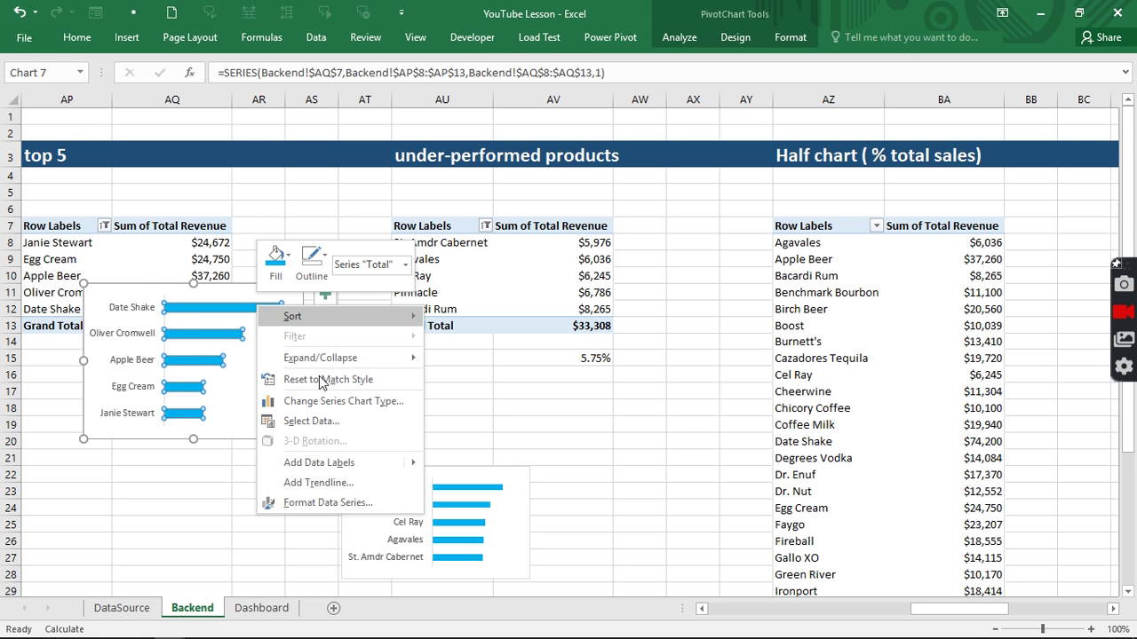
{"action": "left_click", "coordinate": [317, 502]}
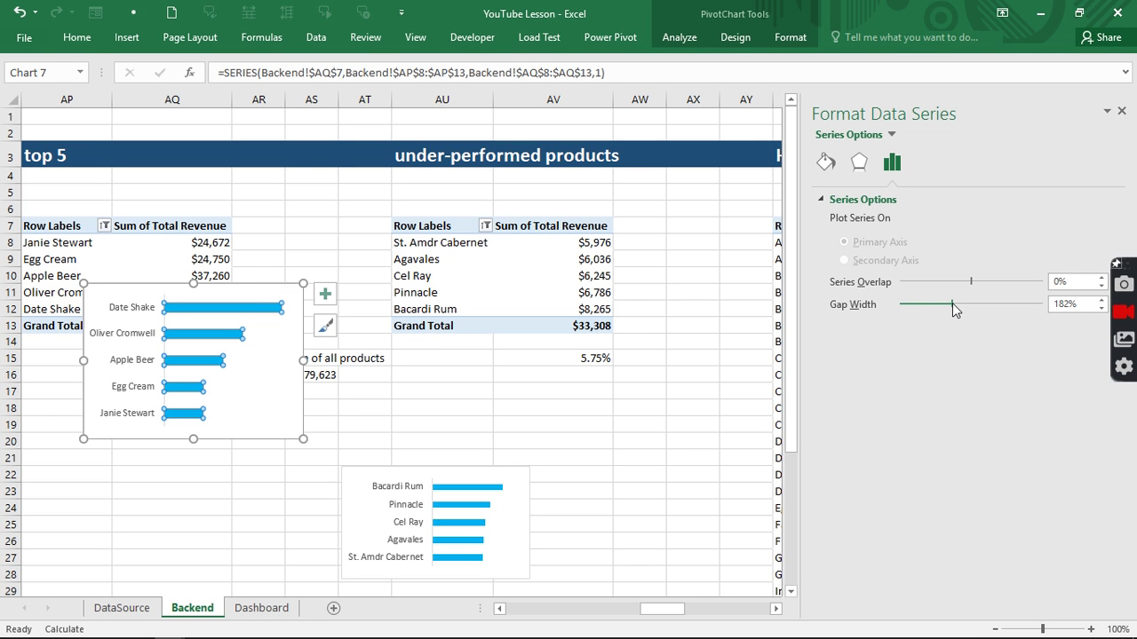
{"action": "left_click_drag", "start_coordinate": [952, 303], "coordinate": [929, 308]}
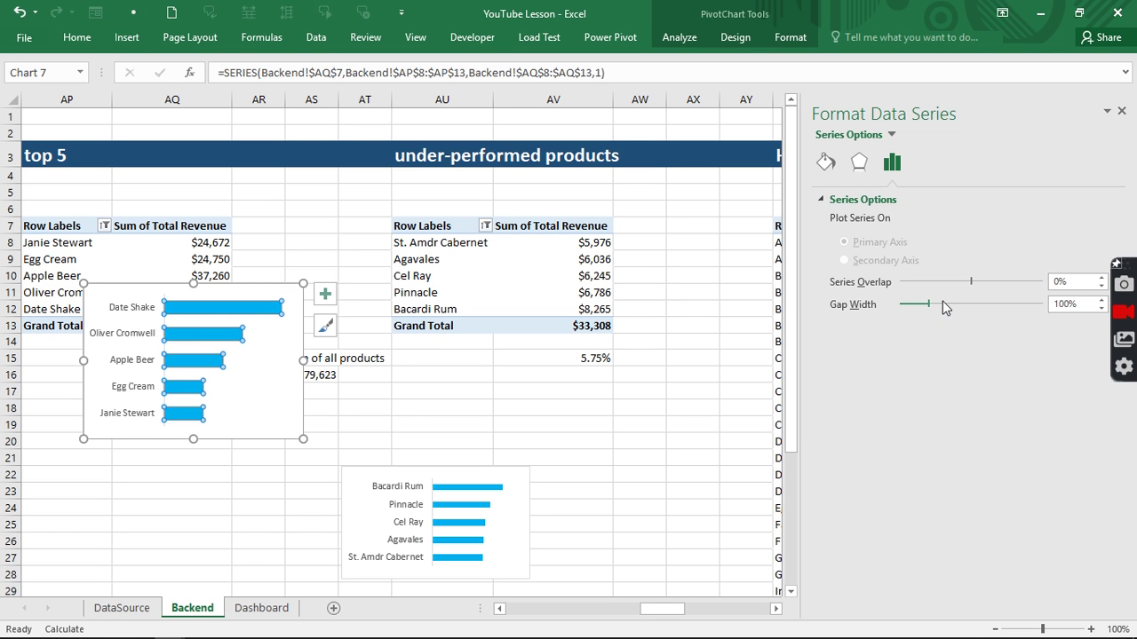
{"action": "left_click_drag", "start_coordinate": [929, 305], "coordinate": [919, 304]}
Apply the top 5 chart's 64% gap width to the bars of the under-performed products chart.
{"action": "left_click_drag", "start_coordinate": [1080, 304], "coordinate": [1041, 305]}
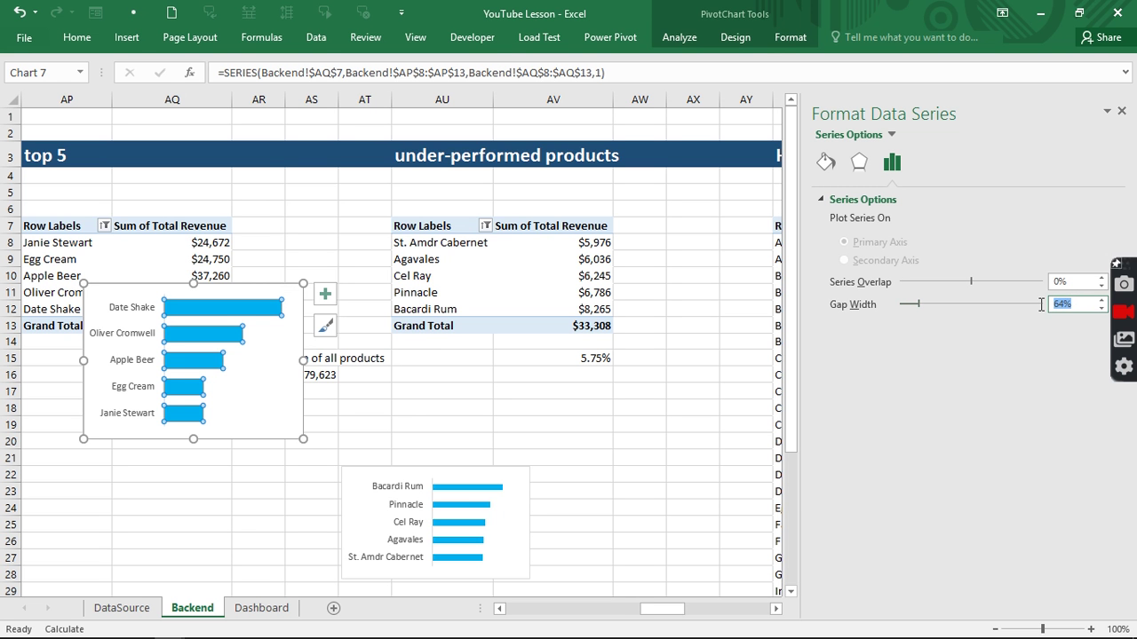
{"action": "left_click", "coordinate": [492, 495]}
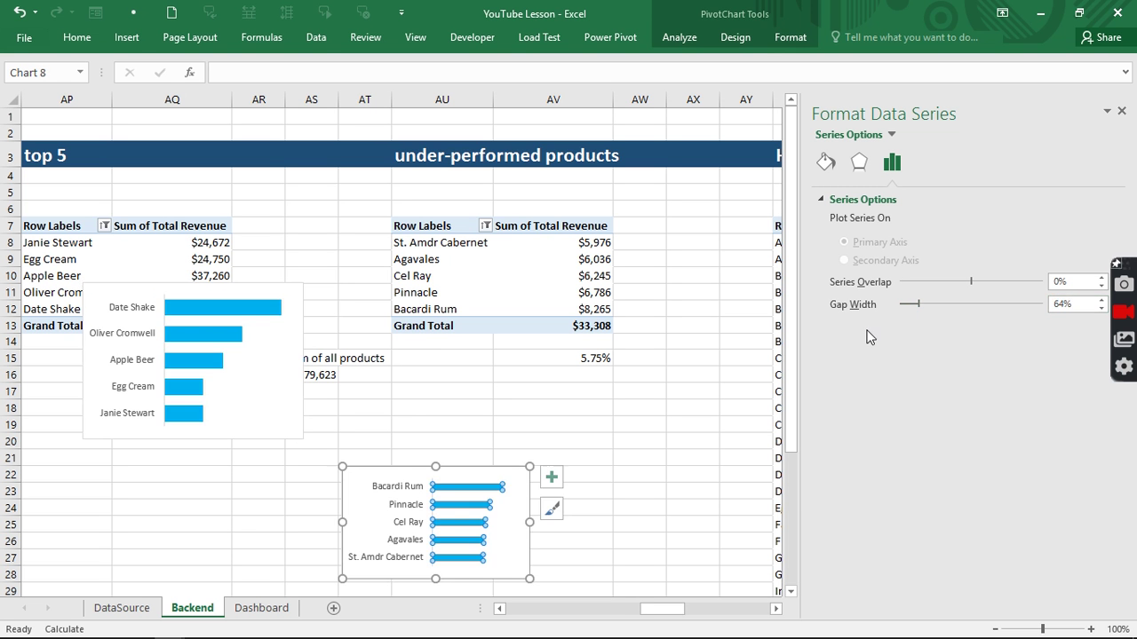
{"action": "left_click", "coordinate": [1069, 304]}
{"action": "type", "text": "64%"}
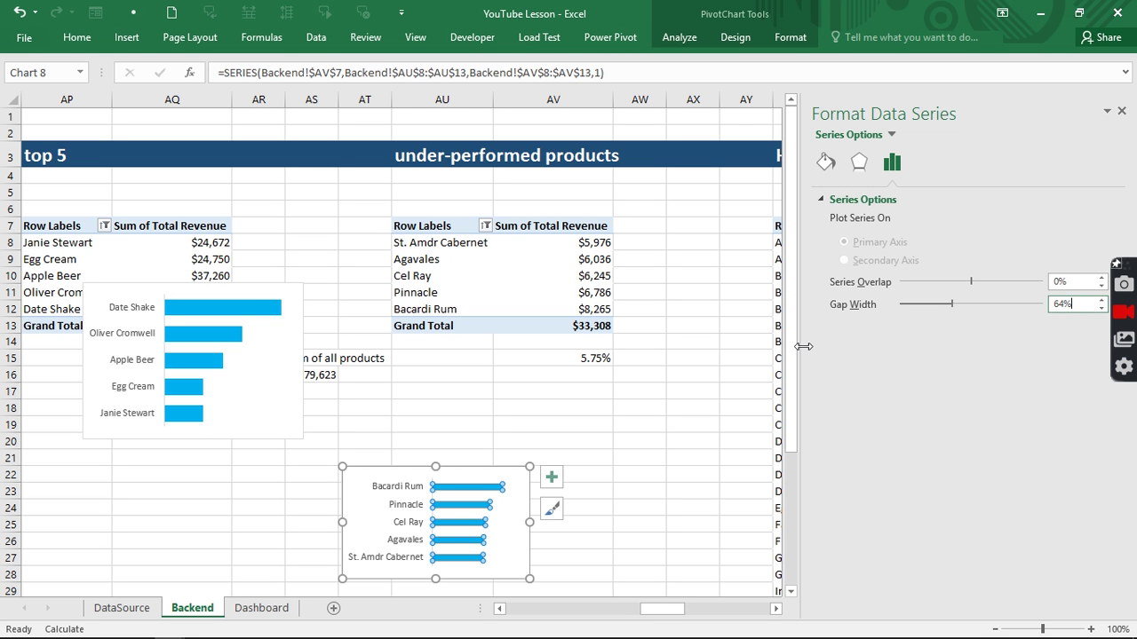
{"action": "left_click", "coordinate": [1052, 282]}
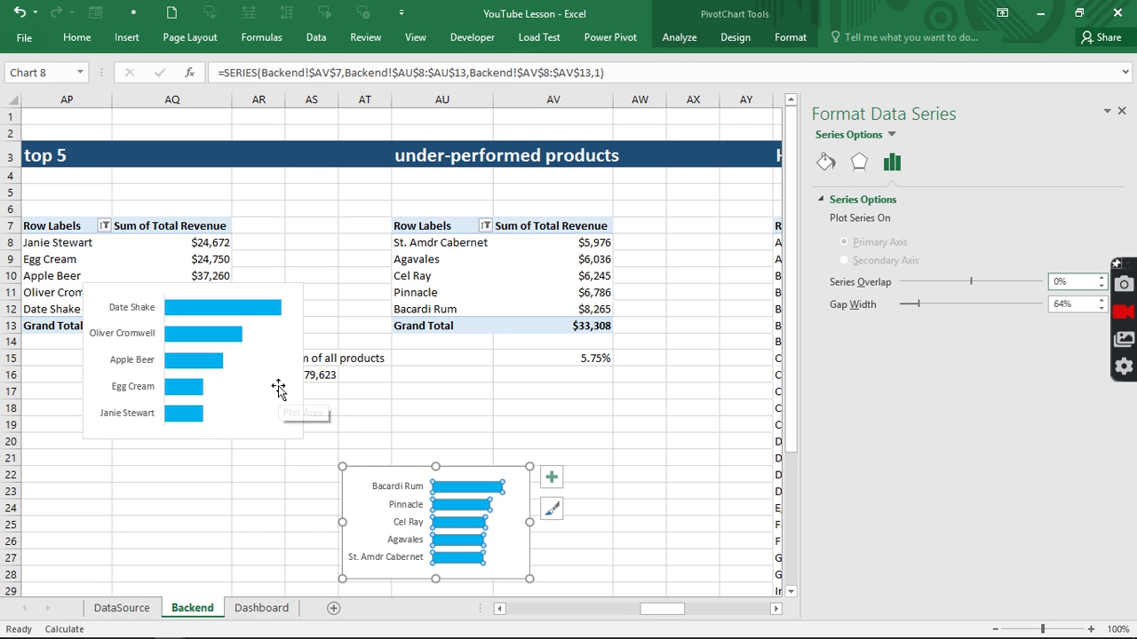
{"action": "left_click", "coordinate": [783, 39]}
{"action": "left_click", "coordinate": [785, 39]}
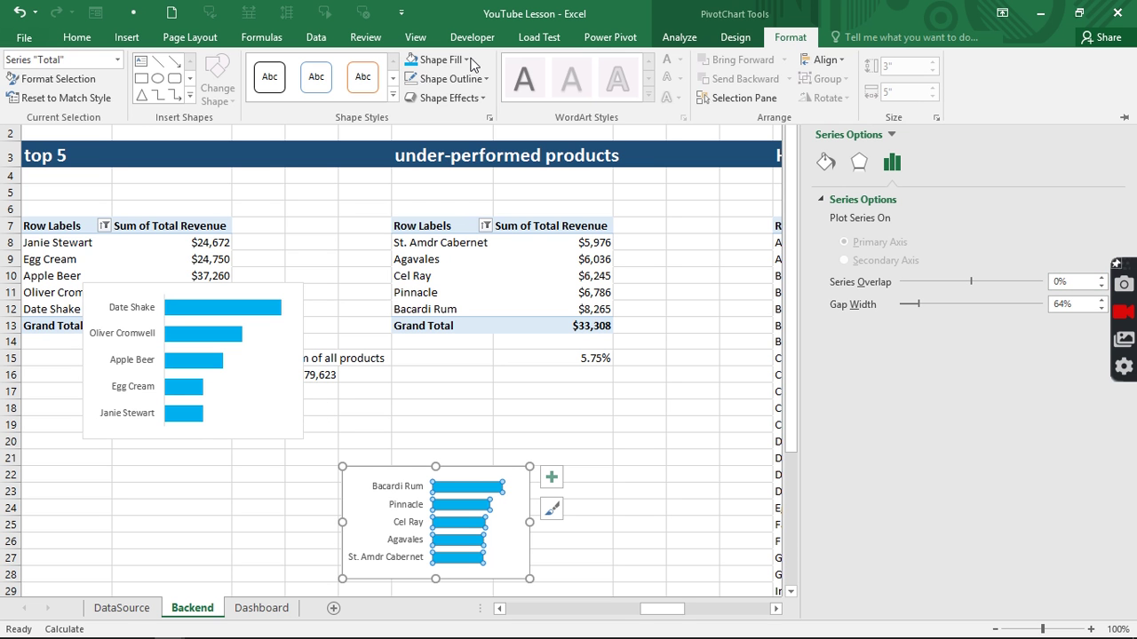
{"action": "left_click", "coordinate": [467, 60]}
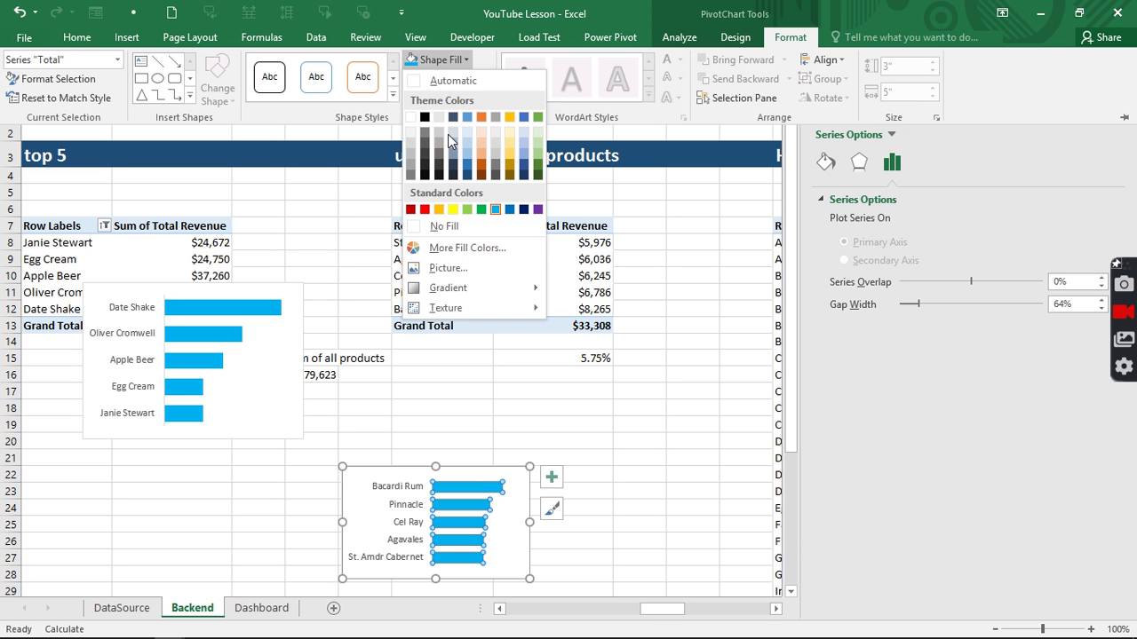
{"action": "left_click", "coordinate": [435, 226]}
{"action": "left_click", "coordinate": [473, 79]}
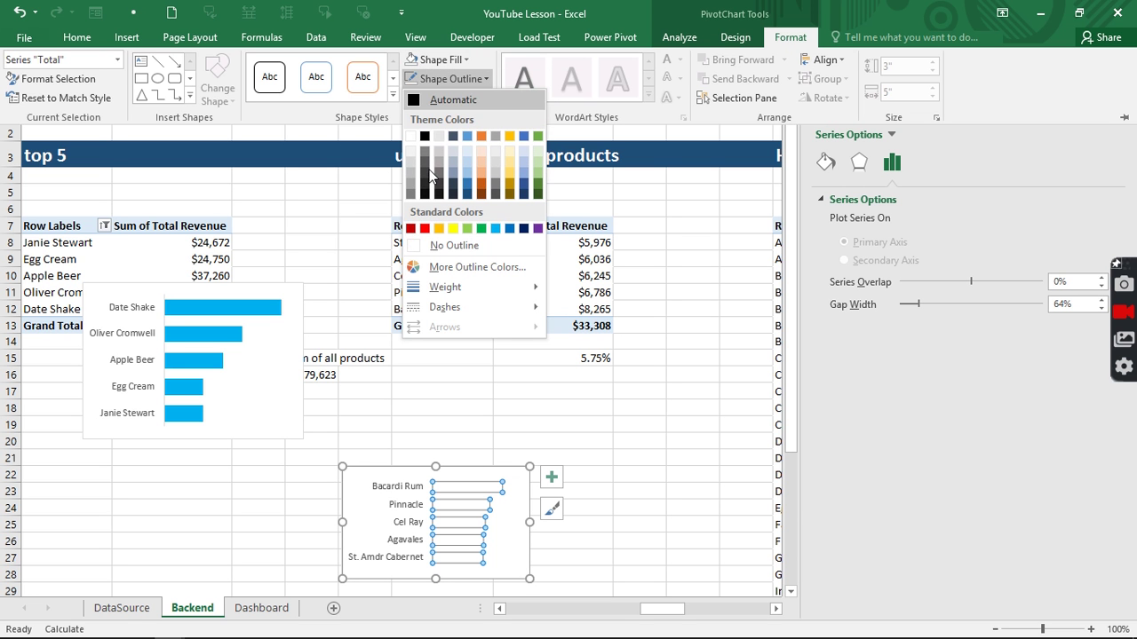
{"action": "left_click", "coordinate": [425, 245]}
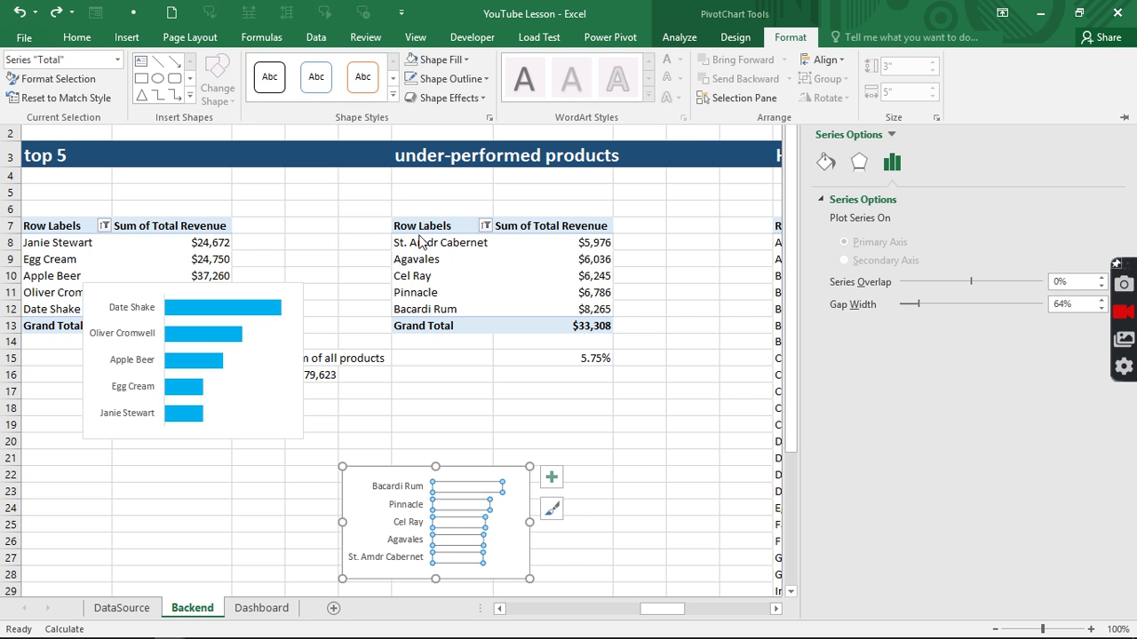
{"action": "key", "text": "ctrl+F1"}
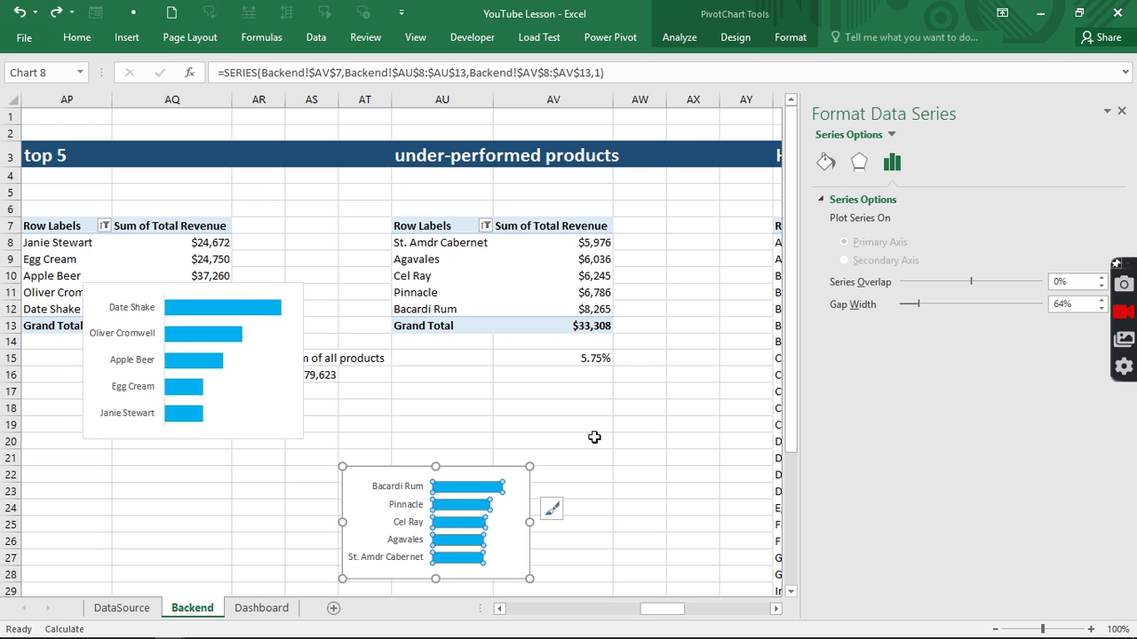
Remove the fill and outline from the chart area of the under-performed products chart.
{"action": "left_click", "coordinate": [594, 437]}
{"action": "left_click", "coordinate": [525, 477]}
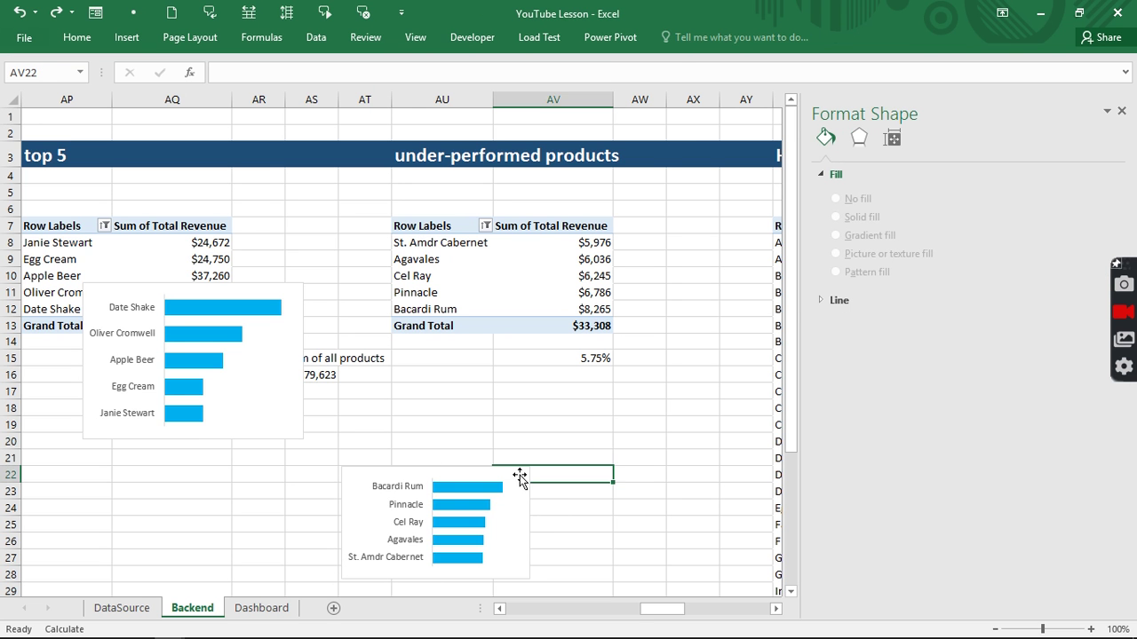
{"action": "left_click", "coordinate": [520, 477]}
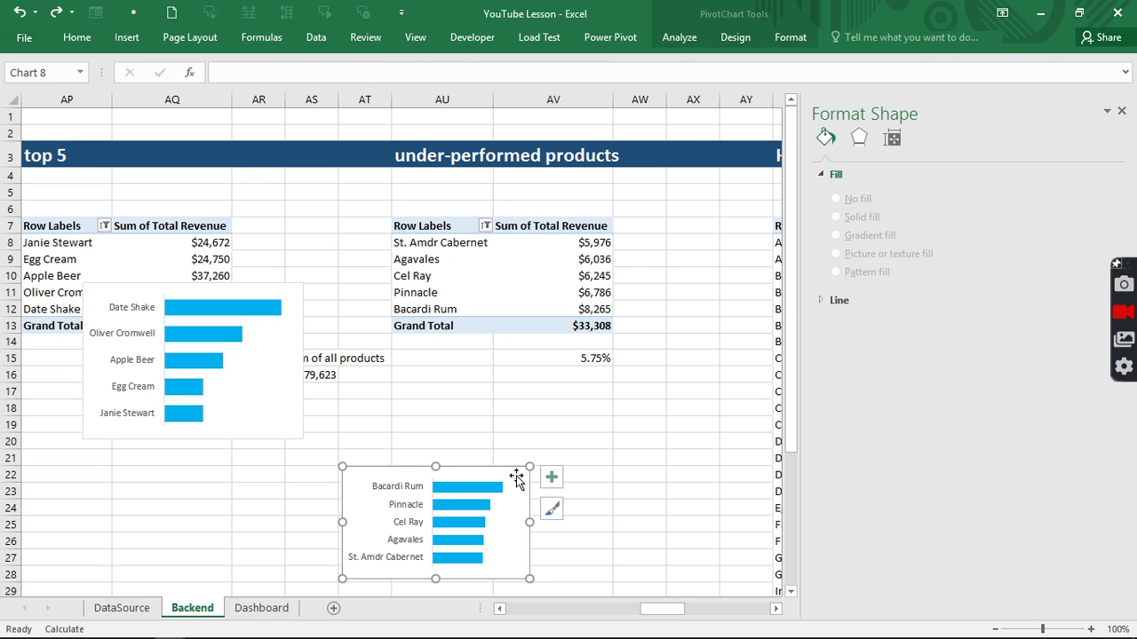
{"action": "left_click", "coordinate": [790, 37]}
{"action": "left_click", "coordinate": [466, 59]}
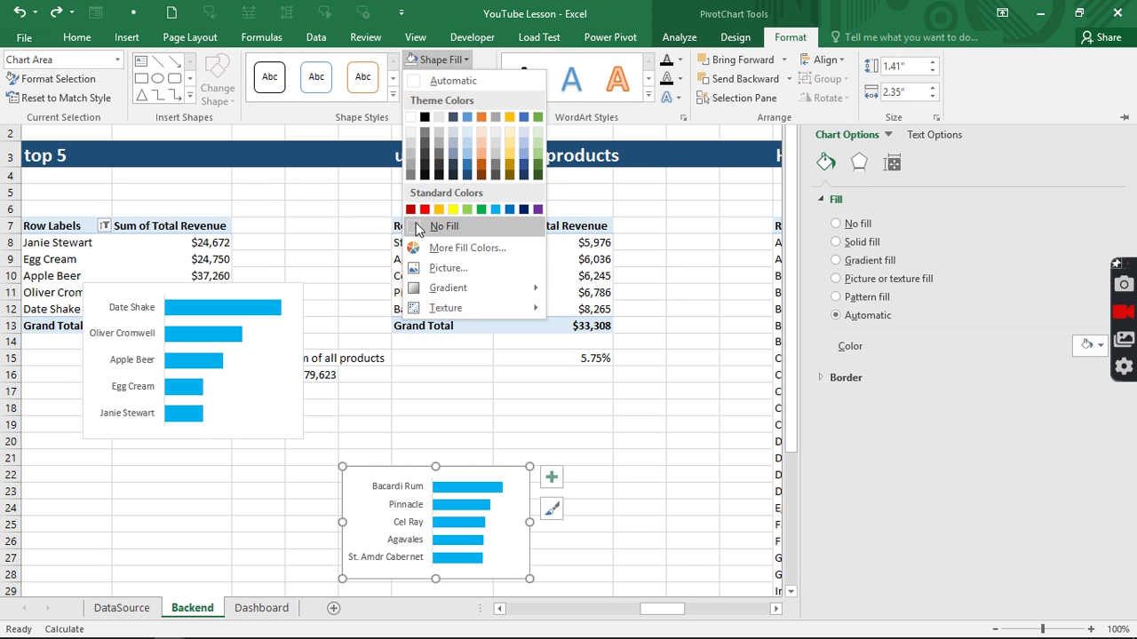
{"action": "left_click", "coordinate": [419, 227]}
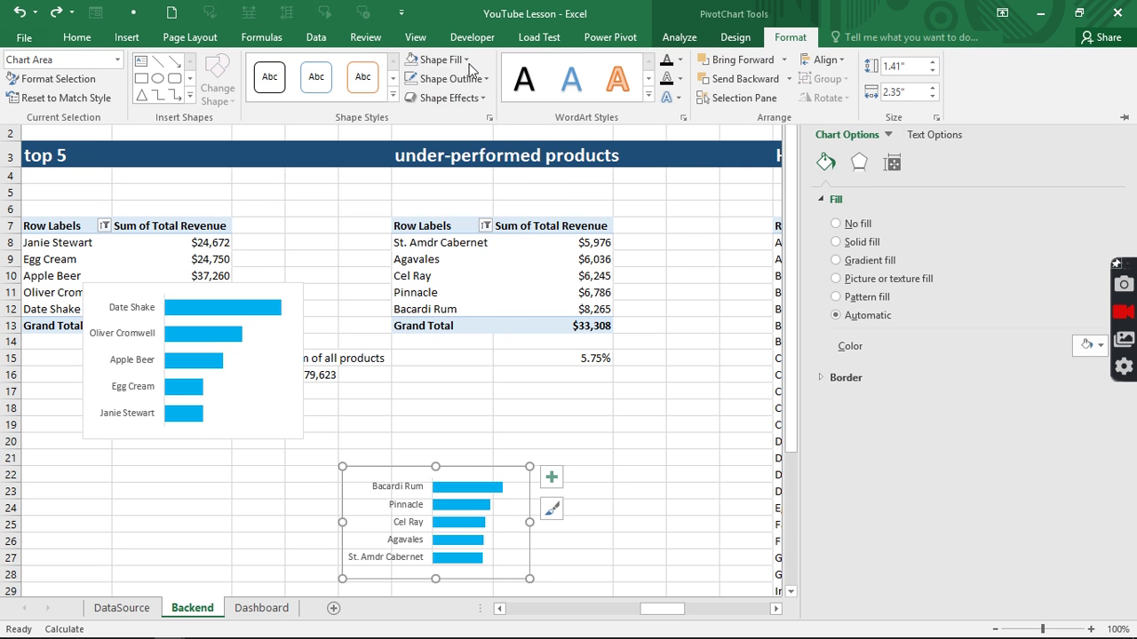
{"action": "left_click", "coordinate": [464, 78]}
{"action": "left_click", "coordinate": [454, 246]}
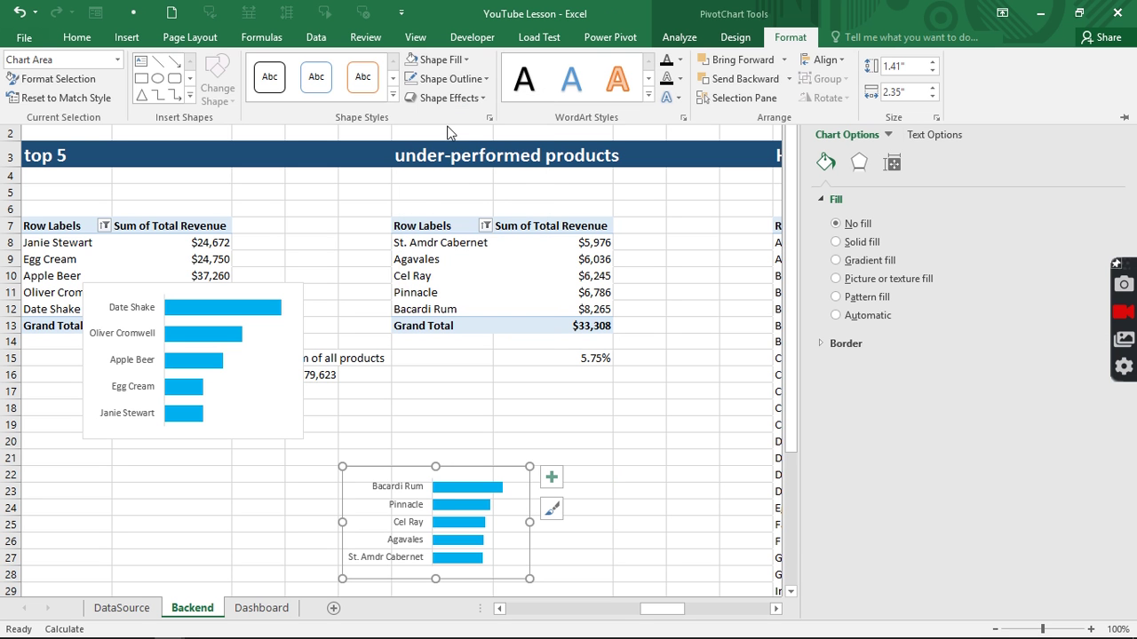
Color the category labels of the under-performed products chart with the White, Darker 5% theme font color.
{"action": "left_click", "coordinate": [382, 493]}
{"action": "left_click", "coordinate": [380, 490]}
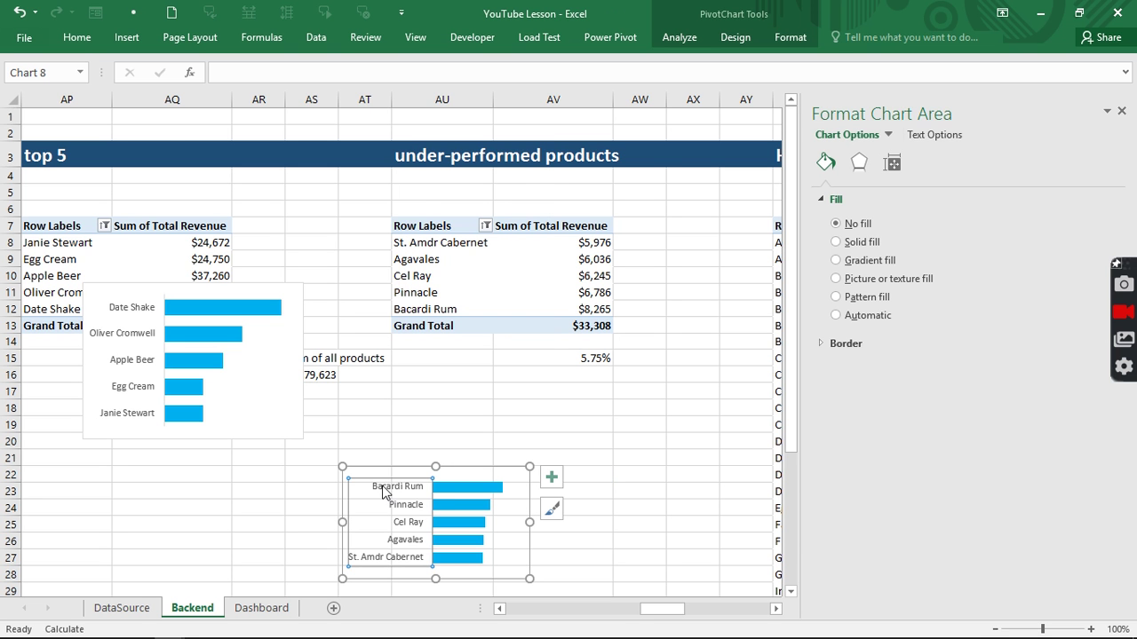
{"action": "left_click", "coordinate": [77, 37]}
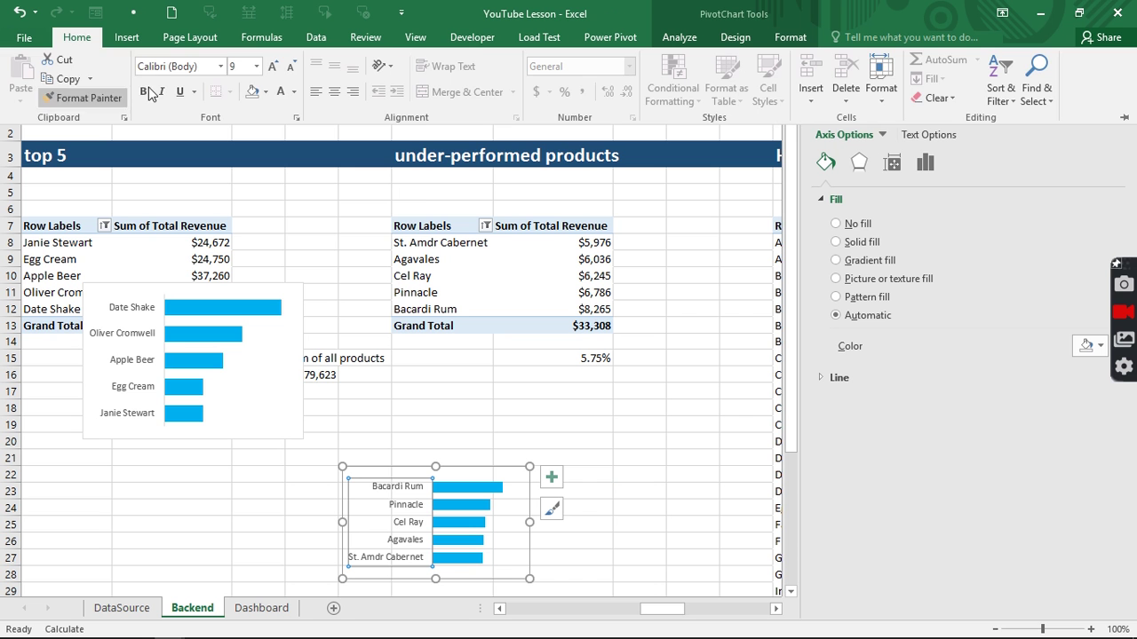
{"action": "left_click", "coordinate": [280, 93]}
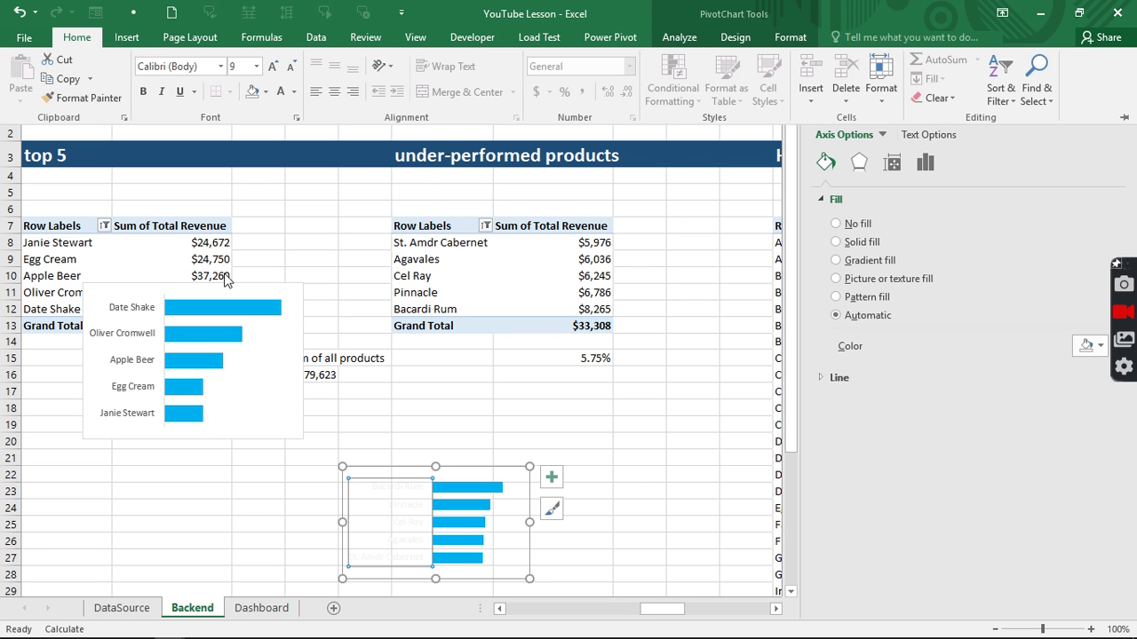
{"action": "left_click", "coordinate": [294, 92]}
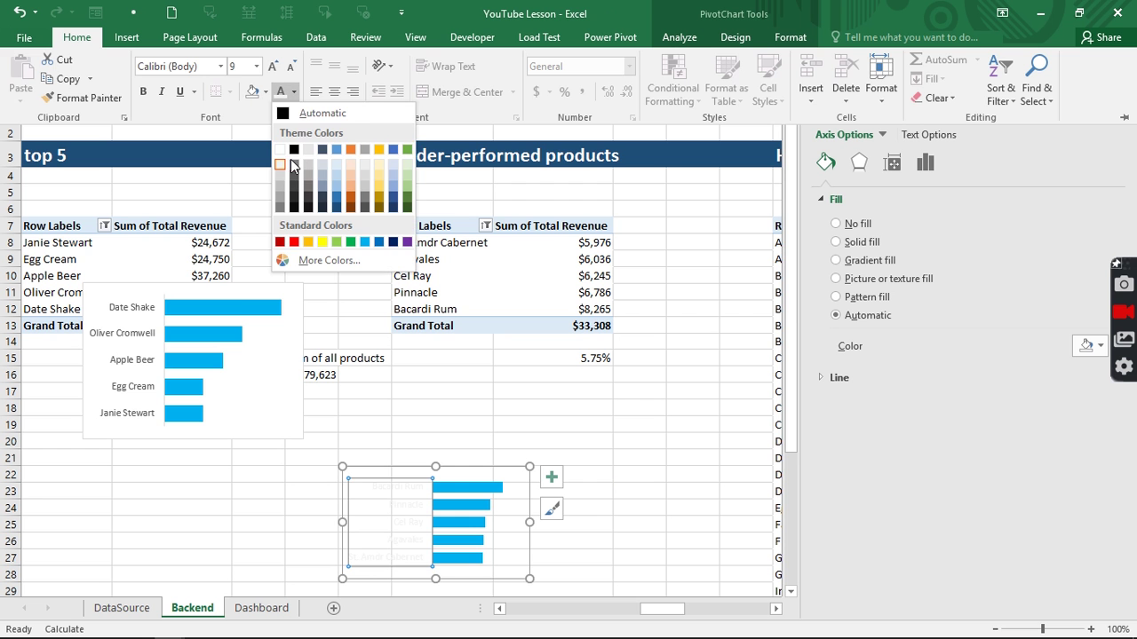
{"action": "left_click", "coordinate": [281, 167]}
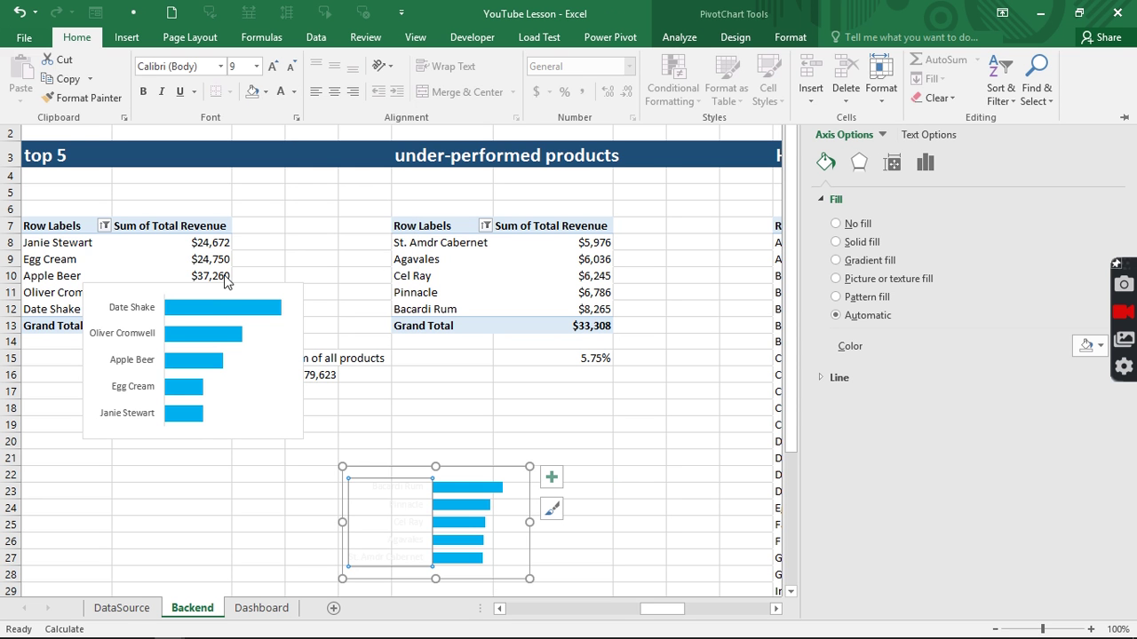
{"action": "key", "text": "ctrl+F1"}
Remove the fill and outline from the chart area of the top 5 chart.
{"action": "left_click", "coordinate": [222, 293]}
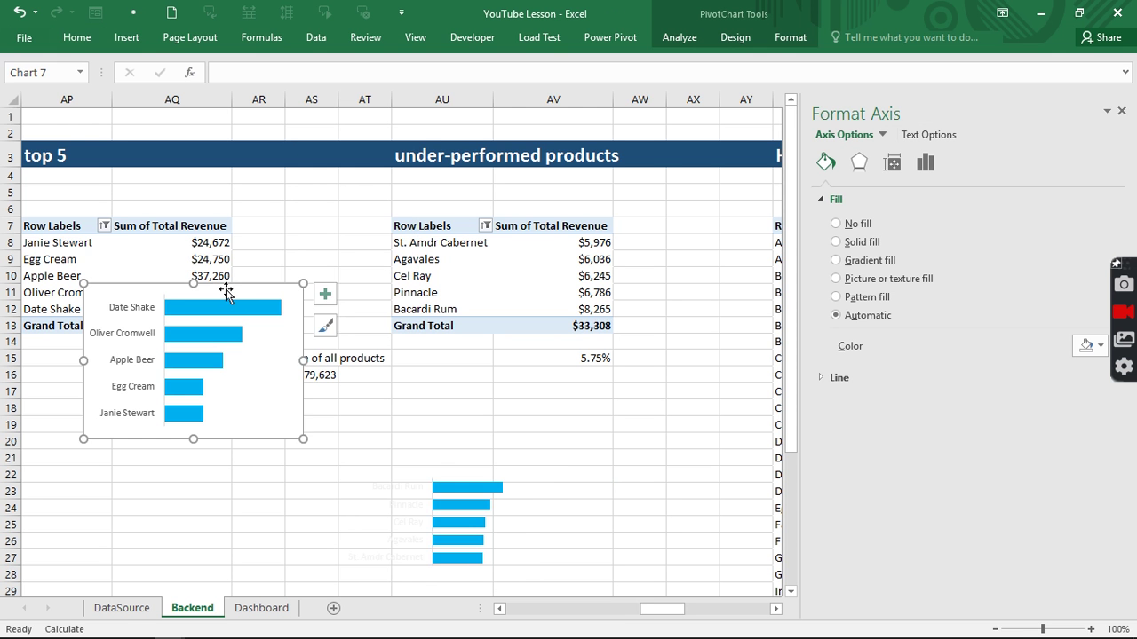
{"action": "left_click", "coordinate": [786, 37]}
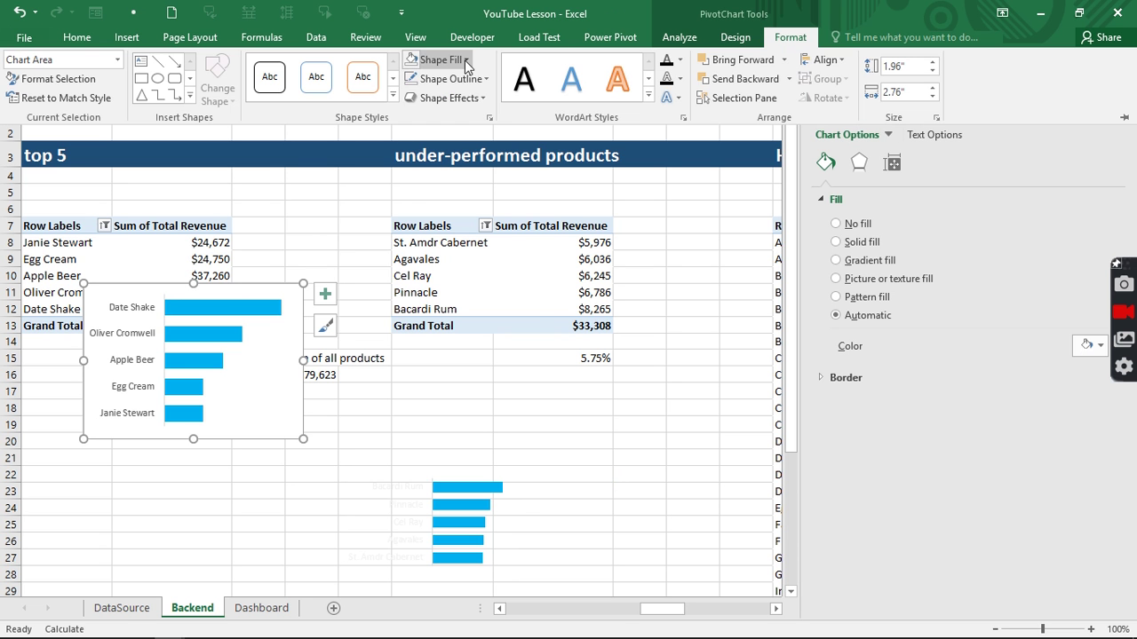
{"action": "left_click", "coordinate": [442, 60]}
{"action": "left_click", "coordinate": [415, 227]}
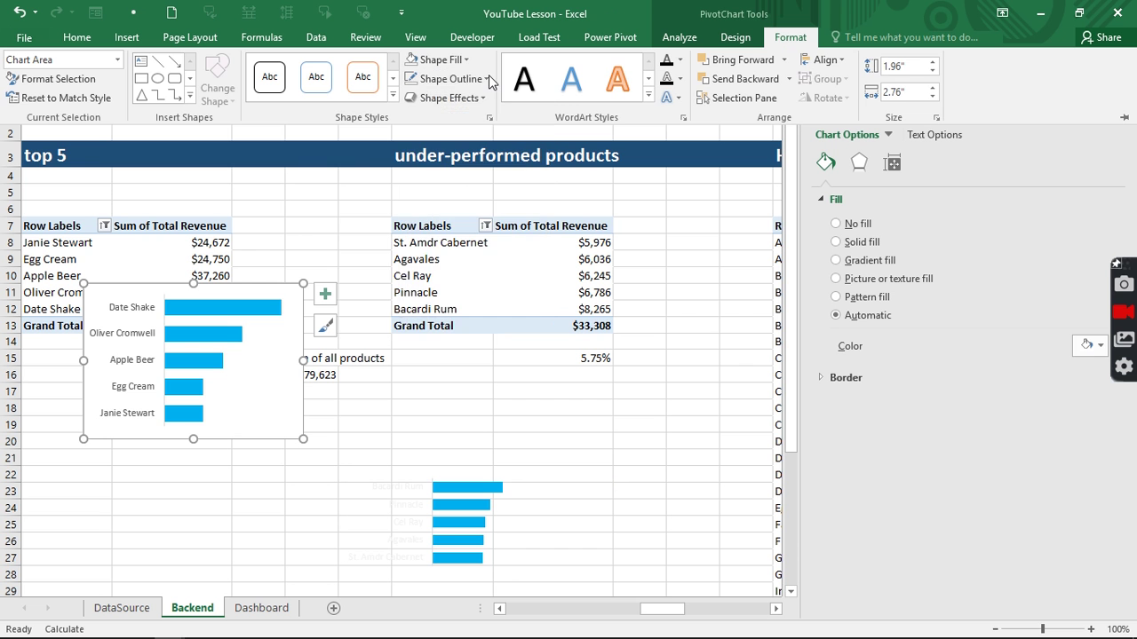
{"action": "left_click", "coordinate": [487, 79]}
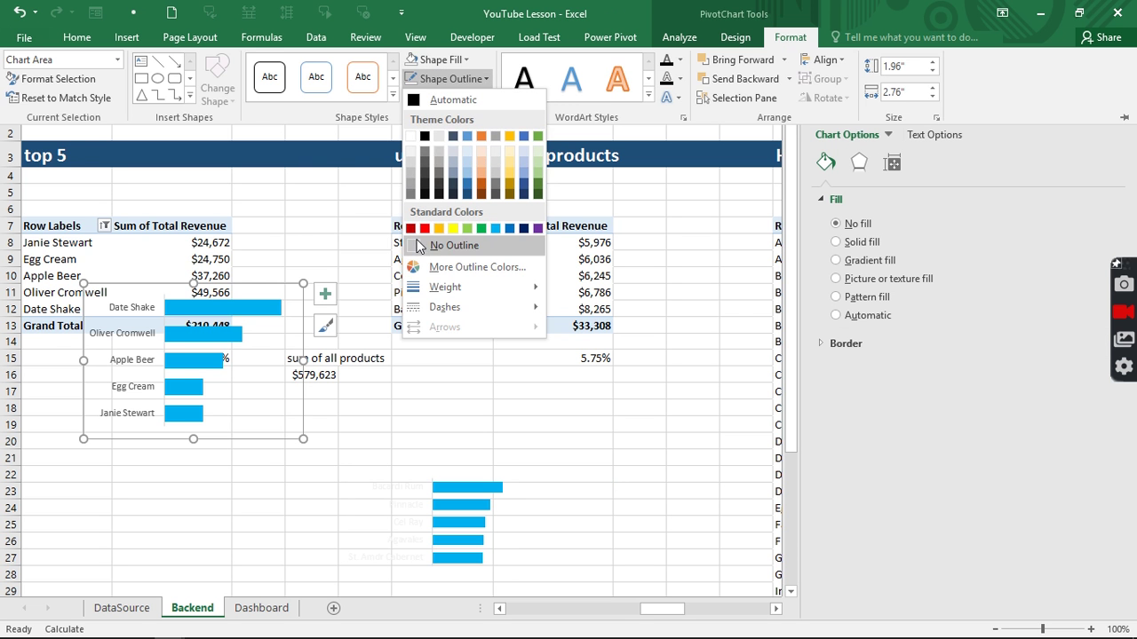
{"action": "left_click", "coordinate": [421, 245]}
Give the top 5 chart's category labels the same White, Darker 5% font color and make them bold.
{"action": "left_click", "coordinate": [126, 307]}
{"action": "left_click", "coordinate": [126, 308]}
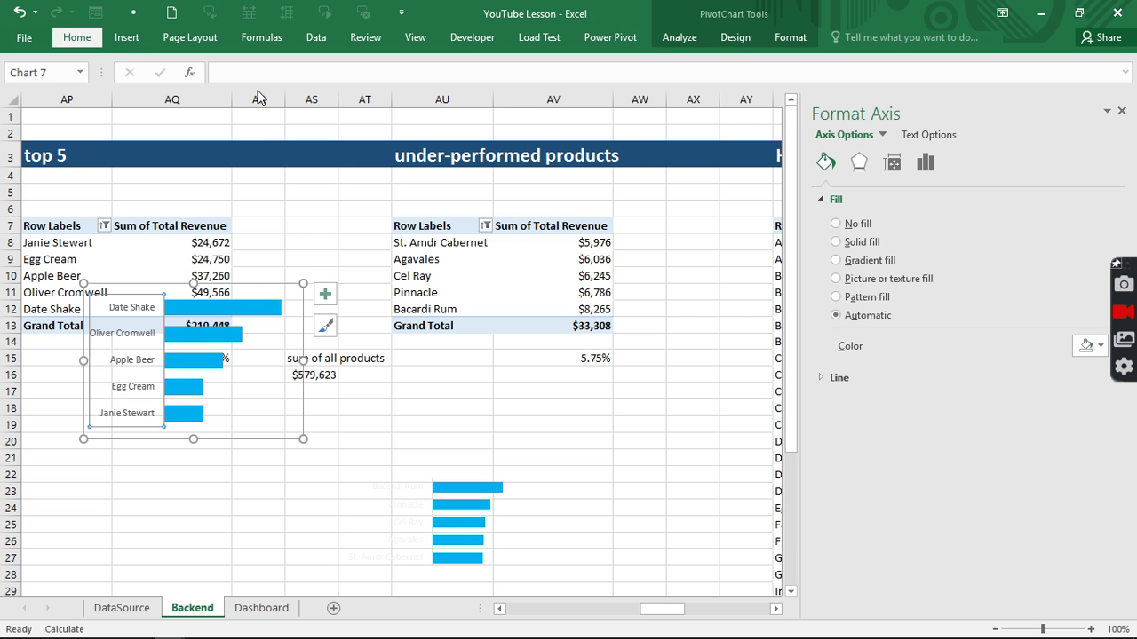
{"action": "left_click", "coordinate": [91, 38]}
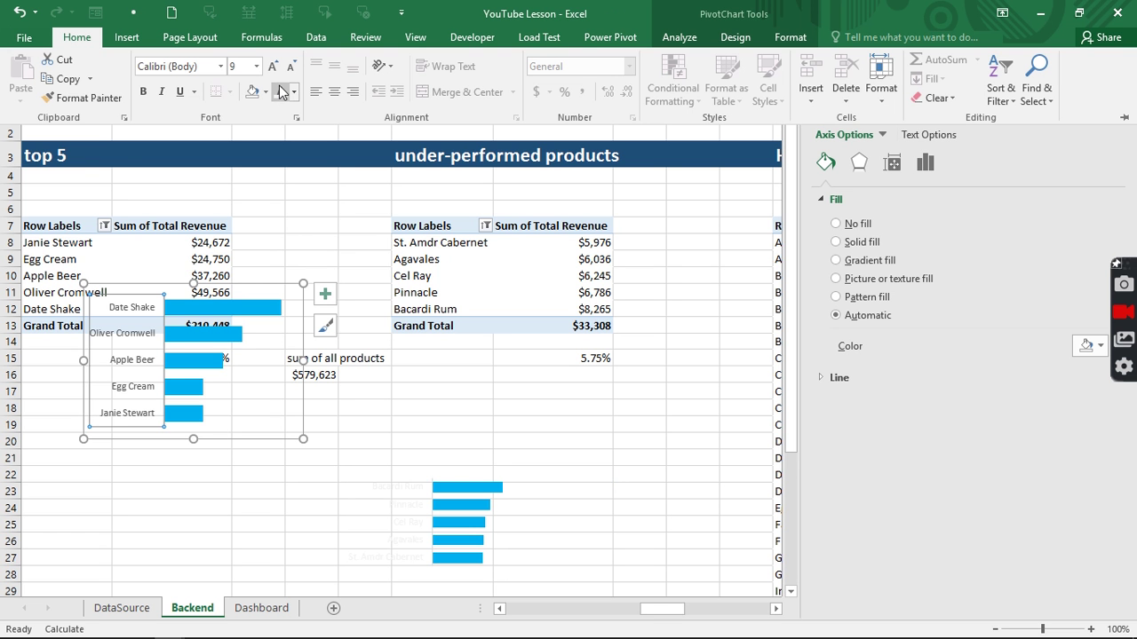
{"action": "left_click", "coordinate": [281, 92]}
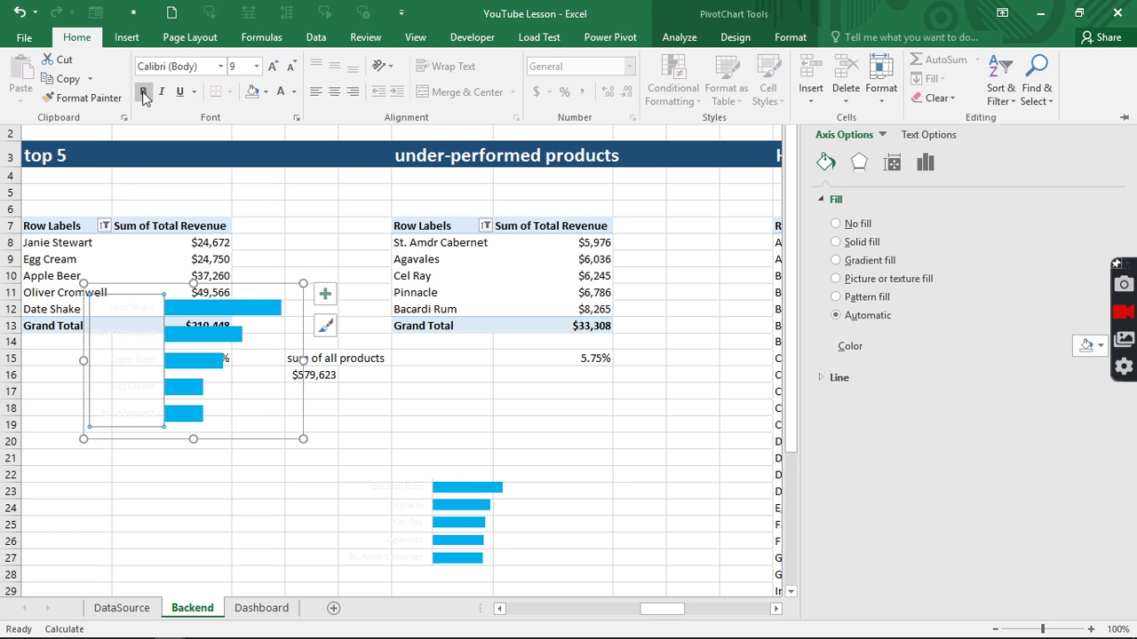
Make the category labels of the under-performed products chart bold.
{"action": "left_click", "coordinate": [410, 504]}
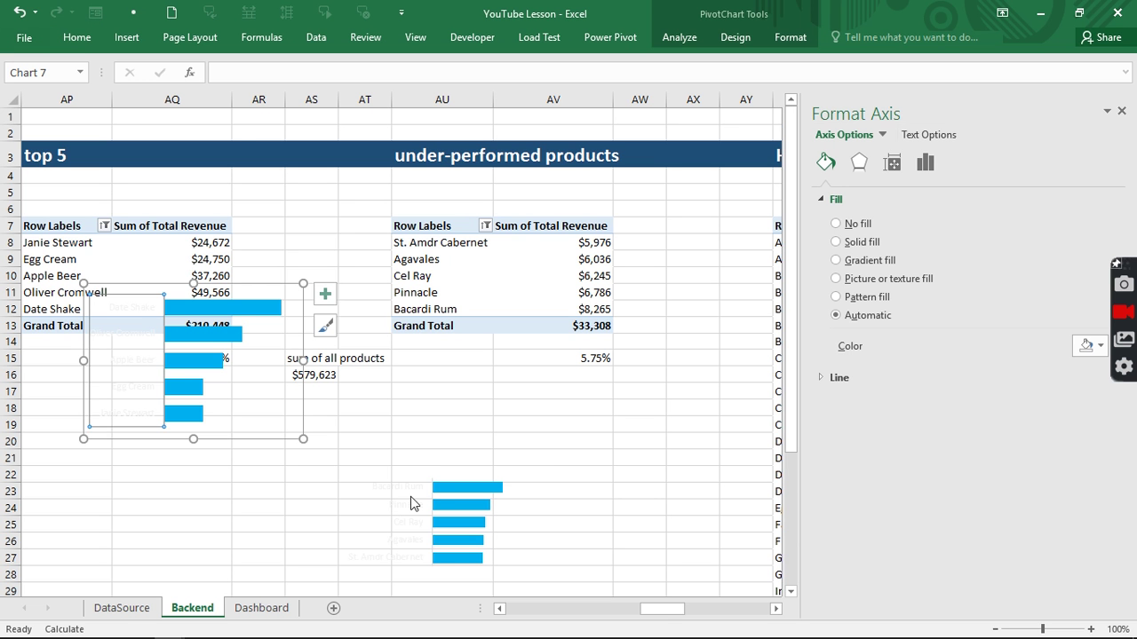
{"action": "left_click", "coordinate": [411, 504]}
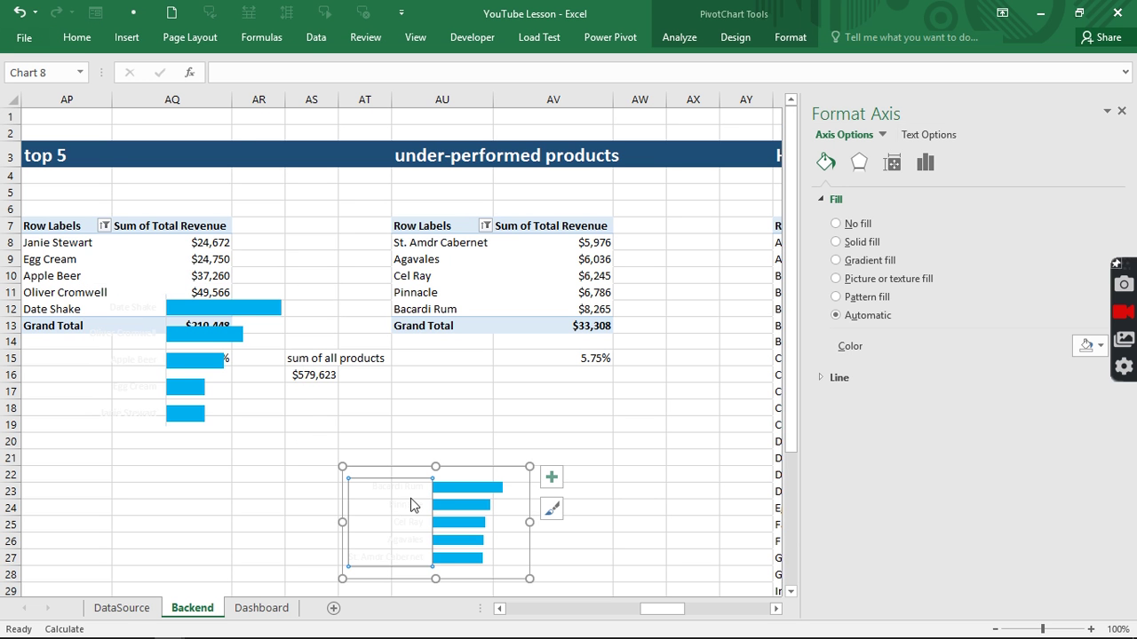
{"action": "left_click", "coordinate": [77, 40]}
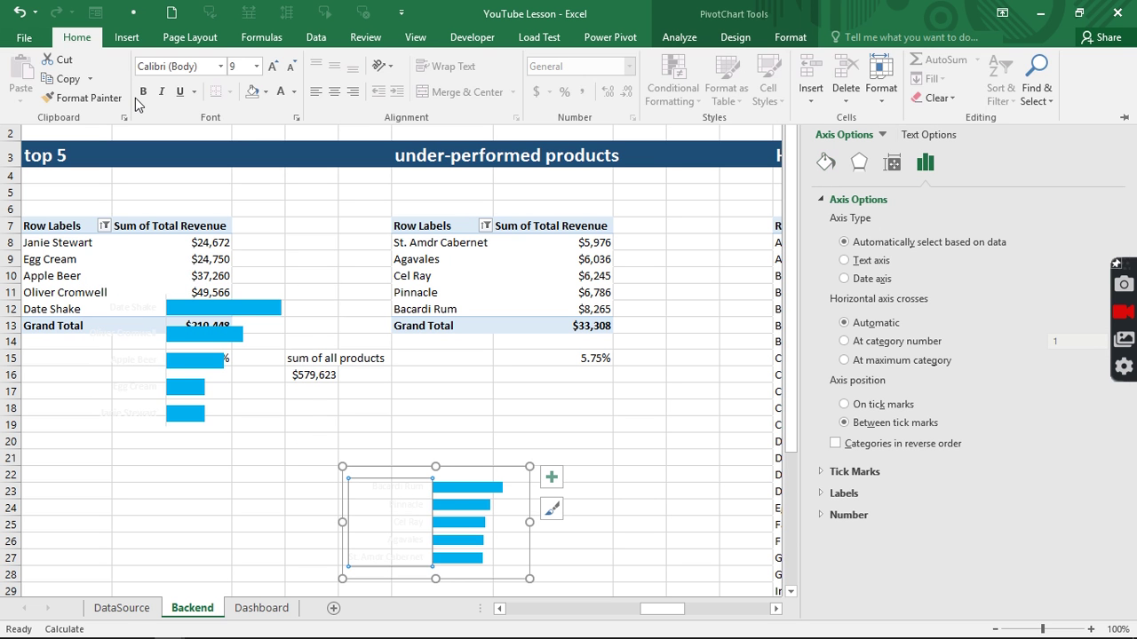
{"action": "left_click", "coordinate": [487, 397]}
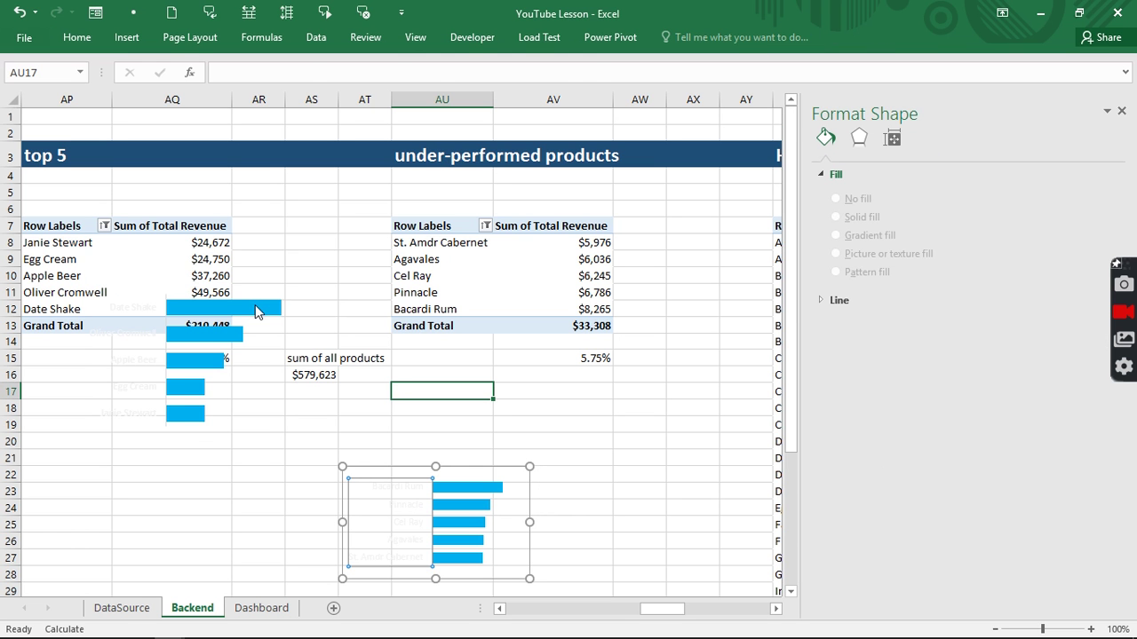
Shrink the top 5 chart to a compact size spanning roughly columns AP to AQ, rows 12 to 20.
{"action": "left_click", "coordinate": [256, 307]}
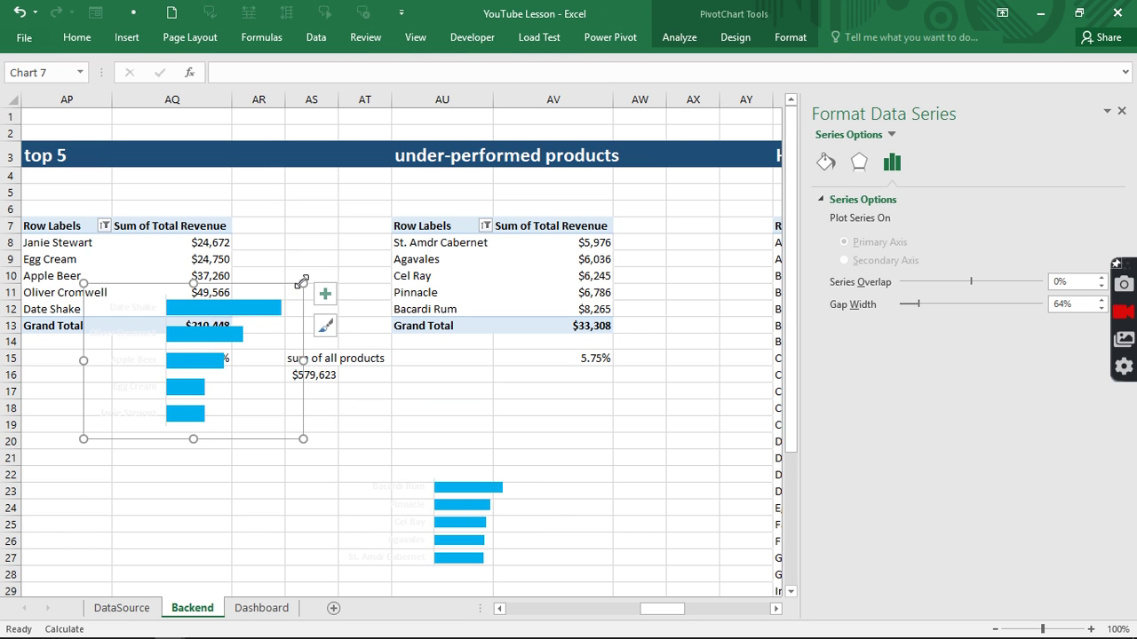
{"action": "left_click_drag", "start_coordinate": [302, 282], "coordinate": [237, 308]}
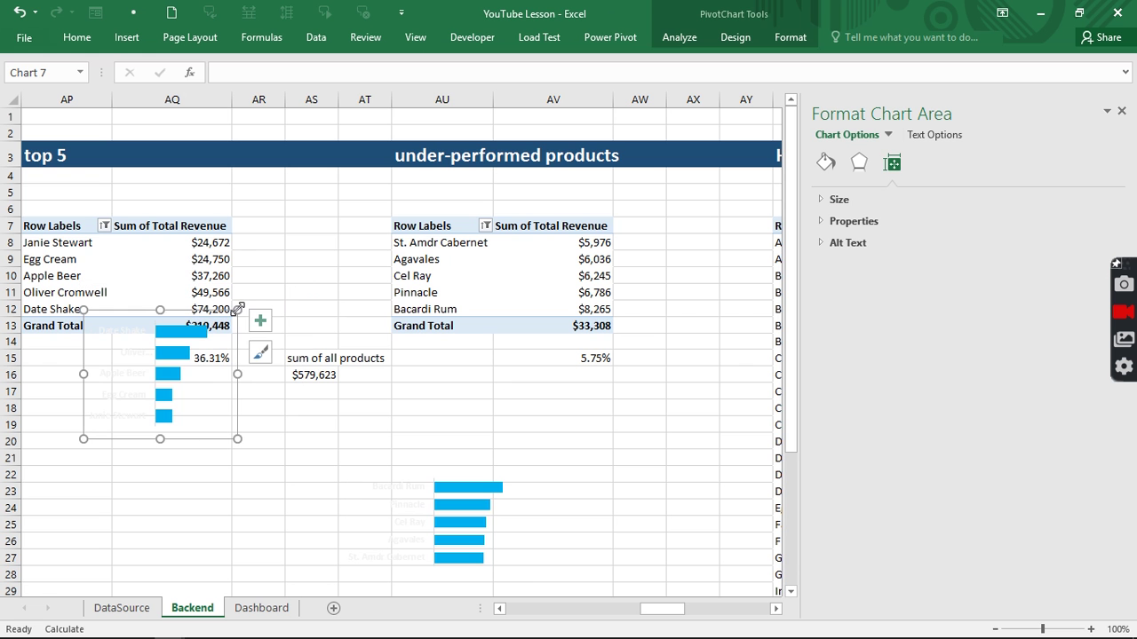
Move the top 5 chart from the Backend sheet onto the Dashboard's Top 5 Drinks (Sales) card and close the formatting pane.
{"action": "key", "text": "Delete"}
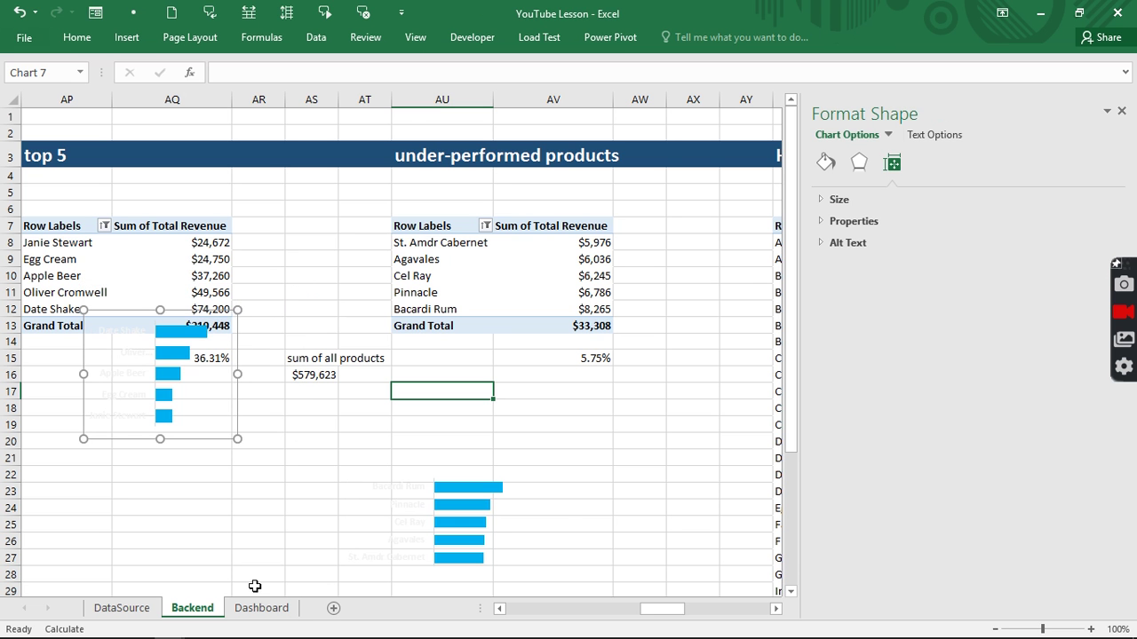
{"action": "left_click", "coordinate": [259, 608]}
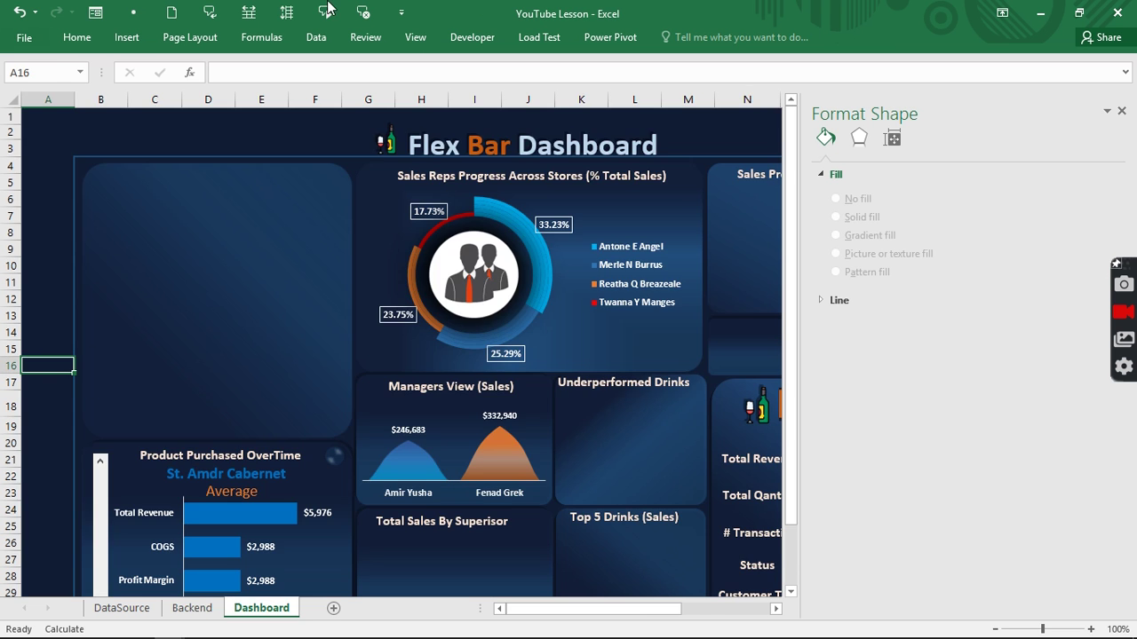
{"action": "left_click", "coordinate": [625, 554]}
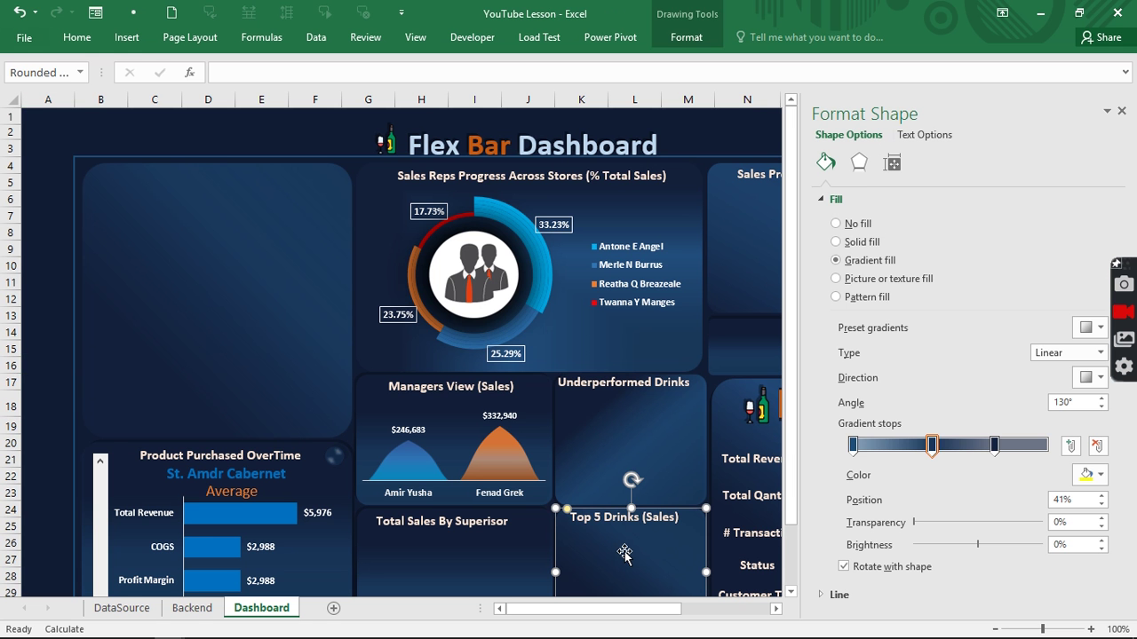
{"action": "left_click", "coordinate": [625, 554]}
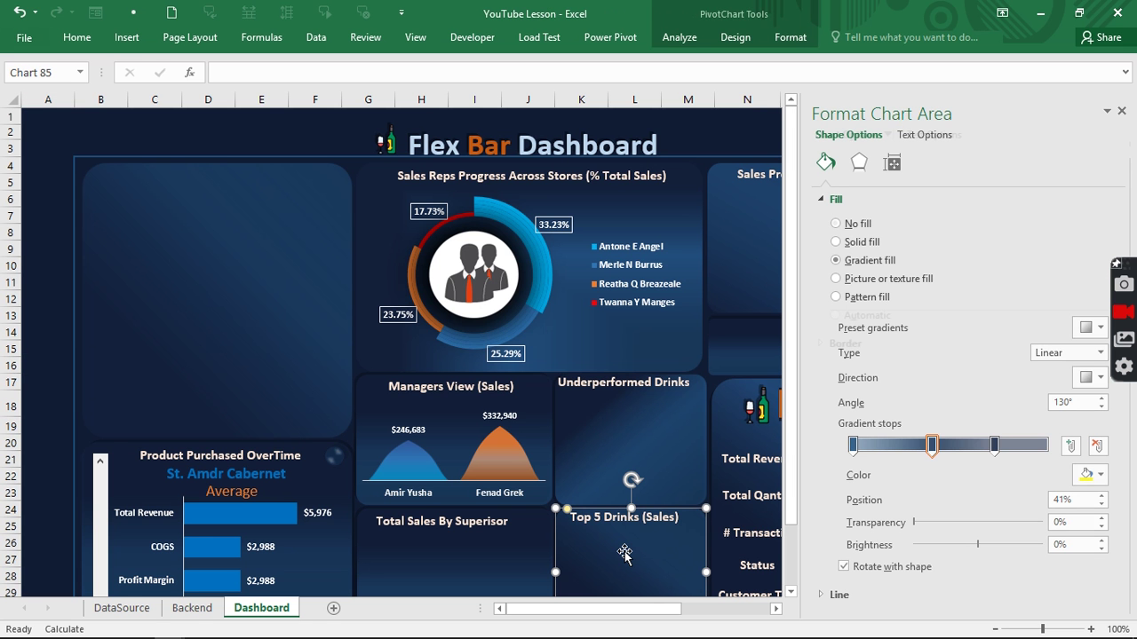
{"action": "left_click", "coordinate": [1122, 112]}
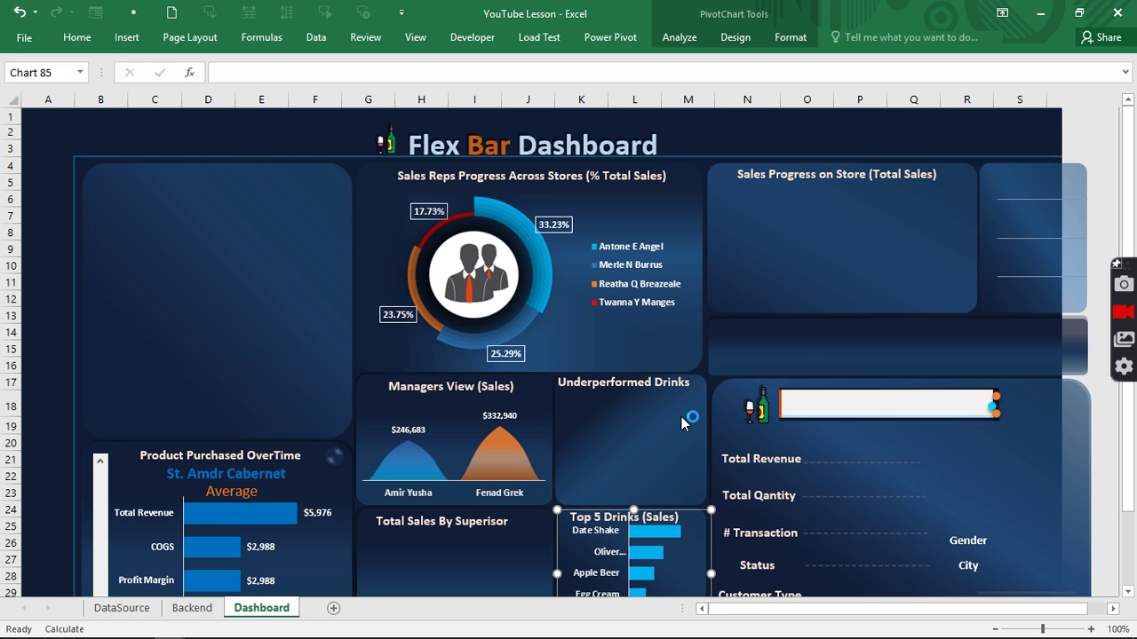
Resize the top 5 chart to sit below its card heading, widening it slightly so the category labels fit.
{"action": "scroll", "coordinate": [681, 416], "scroll_direction": "down", "scroll_amount": 3}
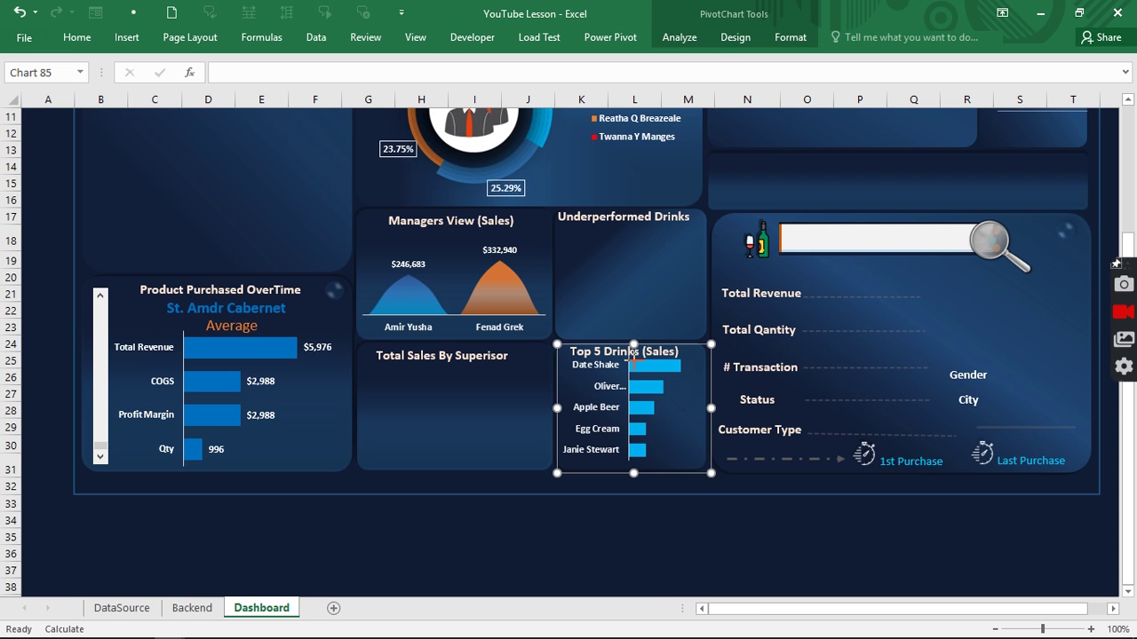
{"action": "left_click_drag", "start_coordinate": [634, 342], "coordinate": [634, 364]}
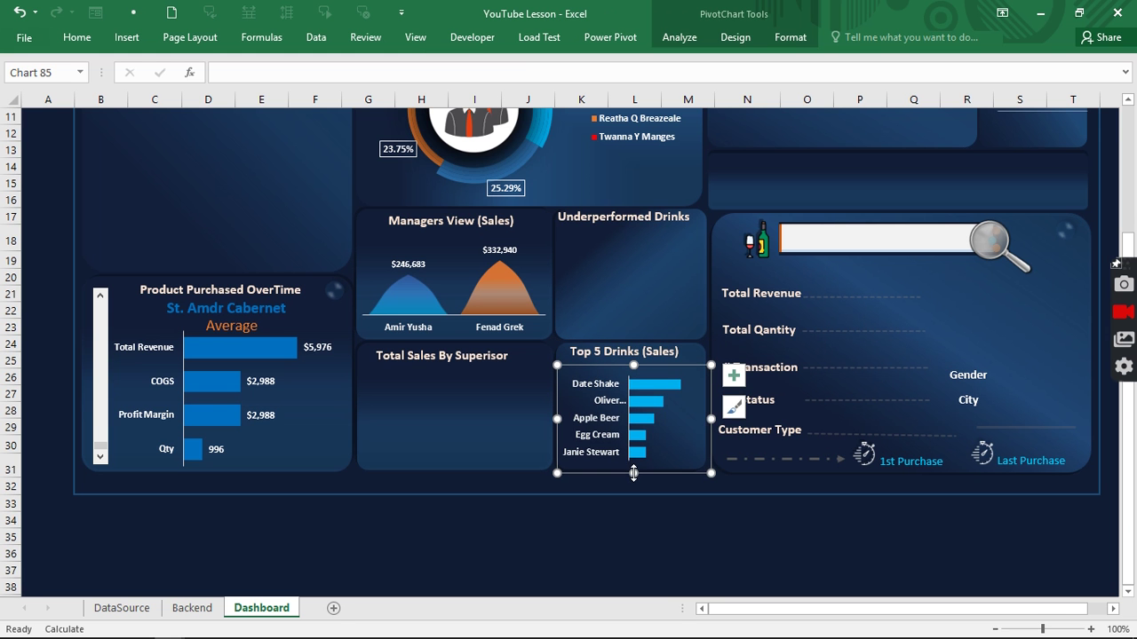
{"action": "left_click_drag", "start_coordinate": [634, 473], "coordinate": [634, 474]}
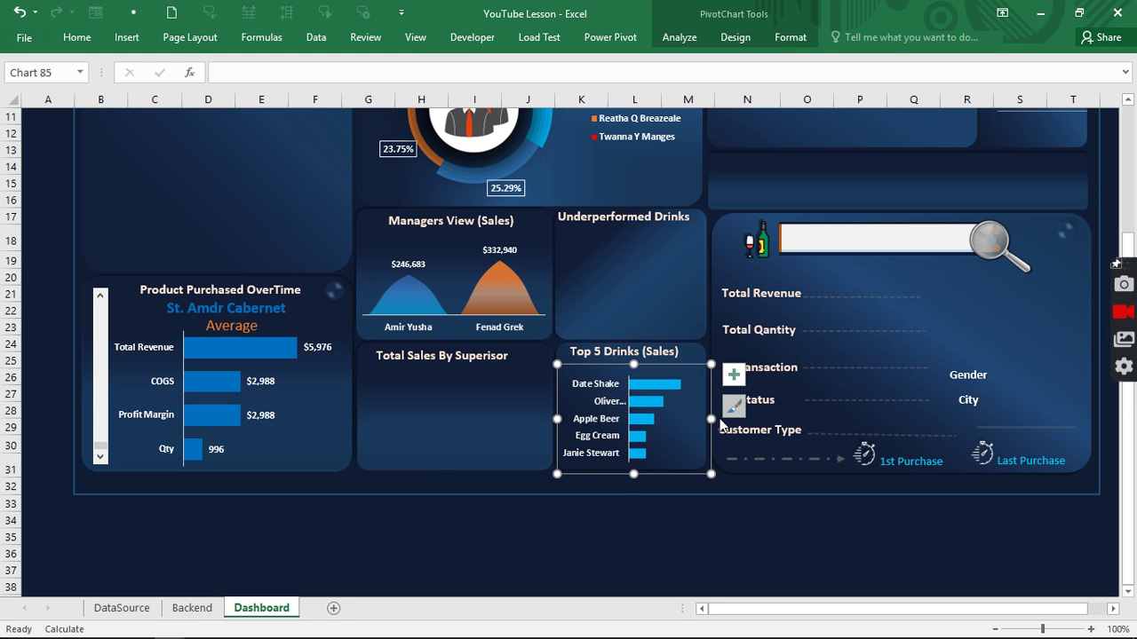
{"action": "left_click_drag", "start_coordinate": [711, 419], "coordinate": [716, 418]}
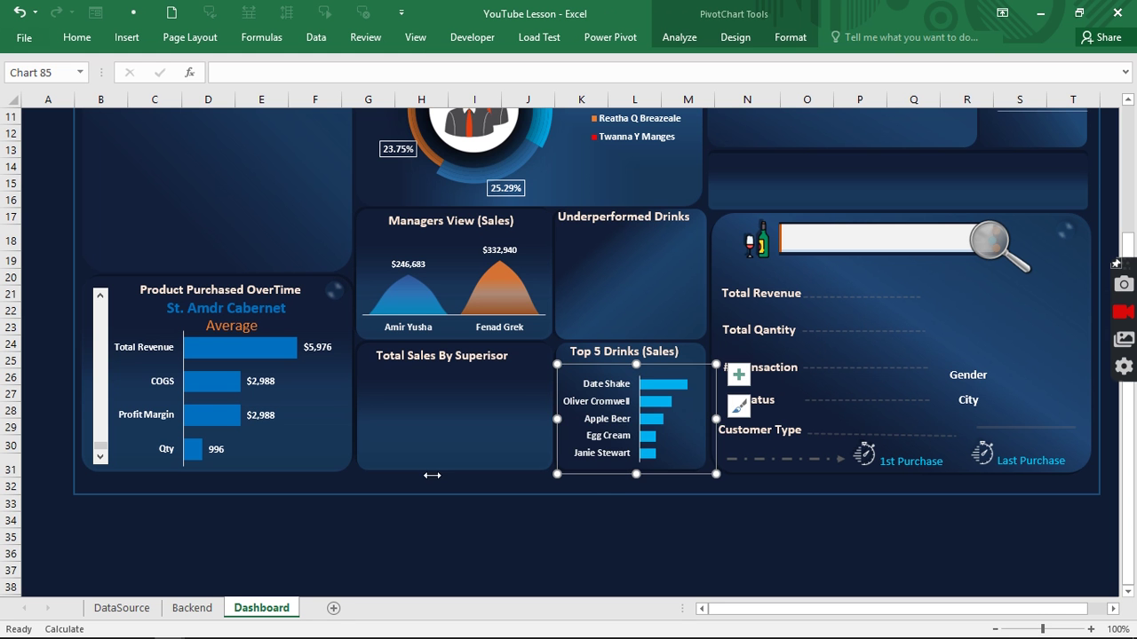
Move the under-performed products chart from the Backend sheet onto the Dashboard's Underperformed Drinks card.
{"action": "left_click", "coordinate": [192, 608]}
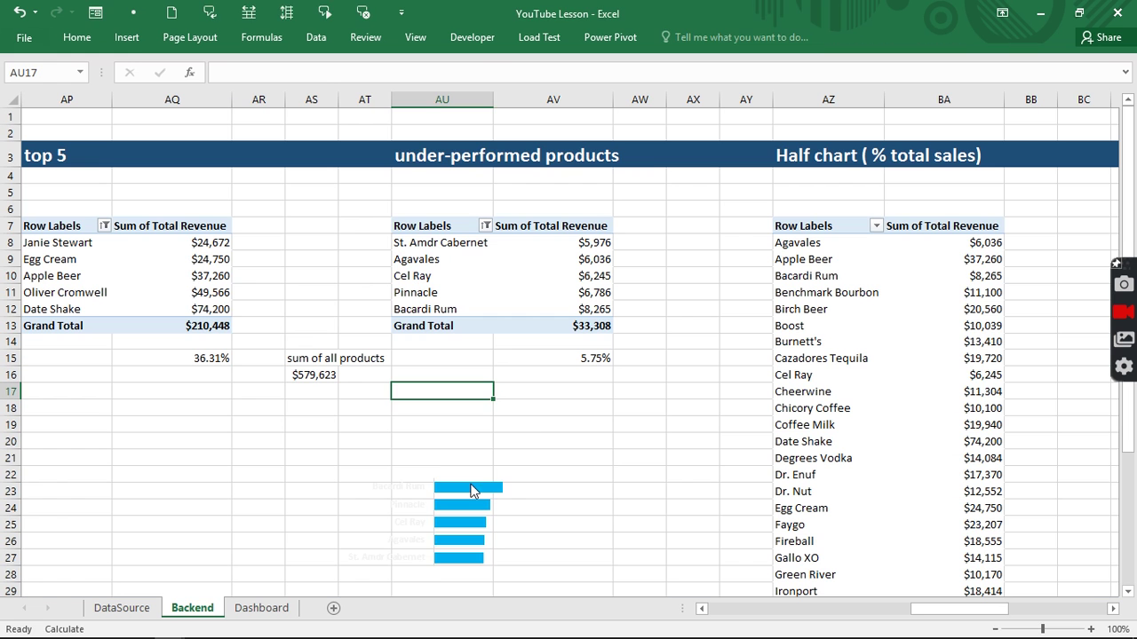
{"action": "left_click", "coordinate": [471, 491]}
{"action": "left_click", "coordinate": [479, 471]}
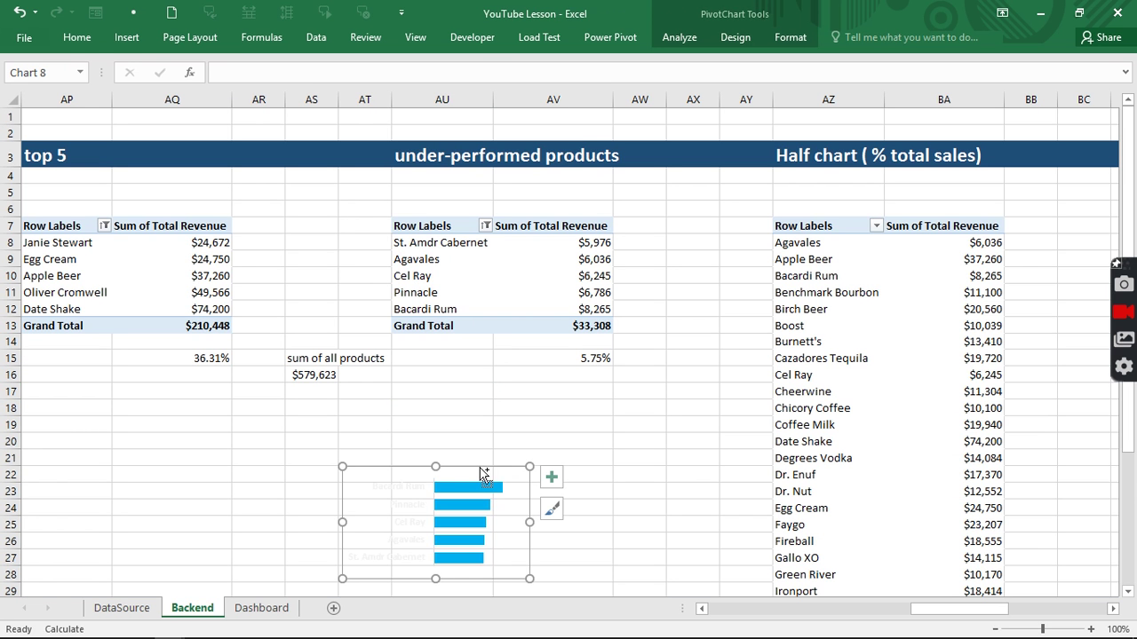
{"action": "key", "text": "ctrl+x"}
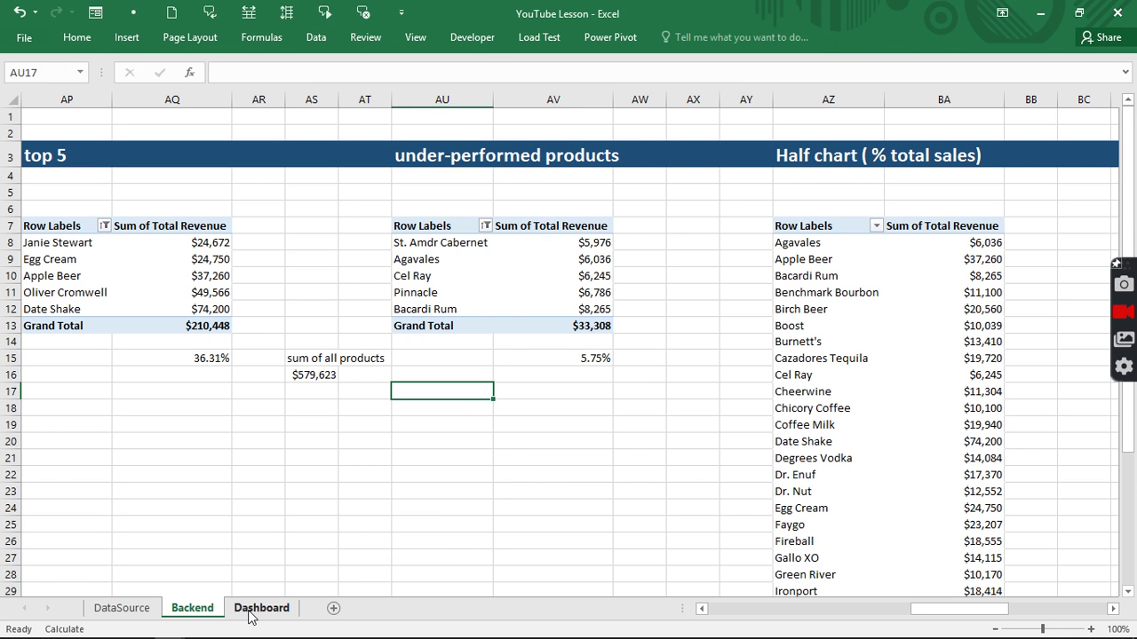
{"action": "left_click", "coordinate": [261, 608]}
{"action": "key", "text": "ctrl+v"}
{"action": "left_click", "coordinate": [600, 280]}
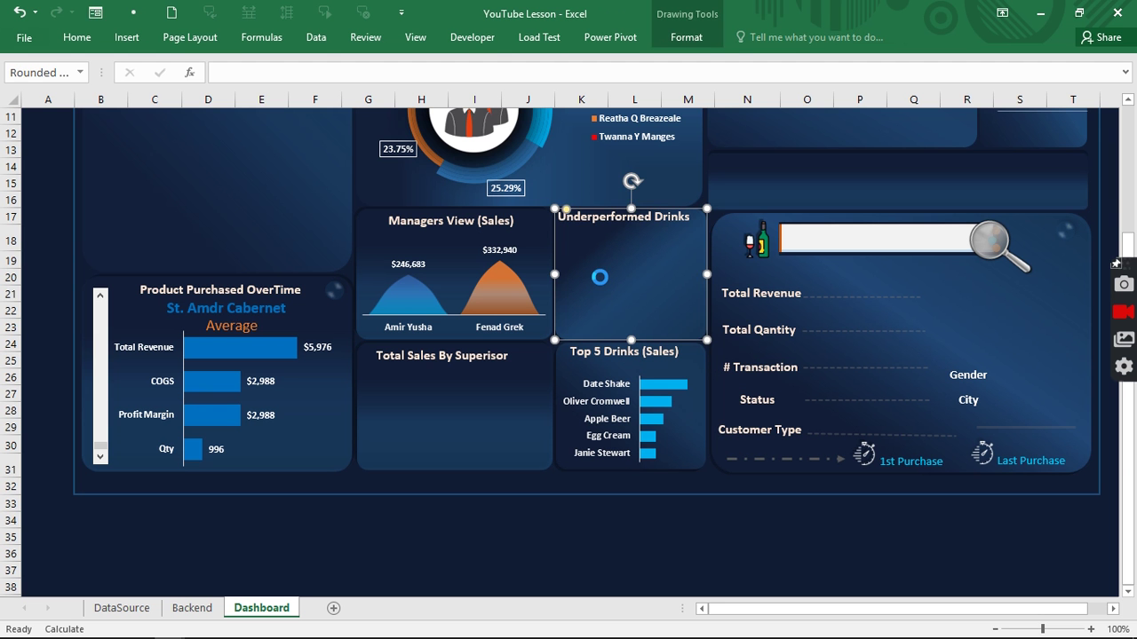
{"action": "key", "text": "ctrl+v"}
Position the under-performed chart below its card heading and narrow it slightly to fit the card.
{"action": "left_click_drag", "start_coordinate": [681, 211], "coordinate": [668, 231]}
{"action": "left_click_drag", "start_coordinate": [732, 287], "coordinate": [717, 286]}
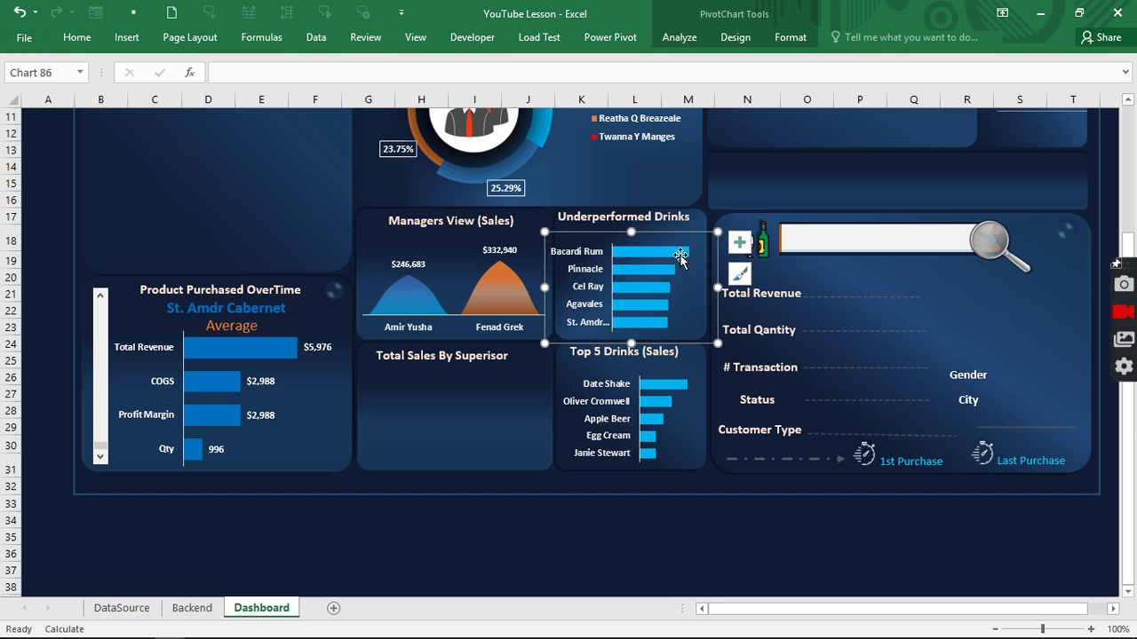
{"action": "left_click_drag", "start_coordinate": [669, 231], "coordinate": [675, 233]}
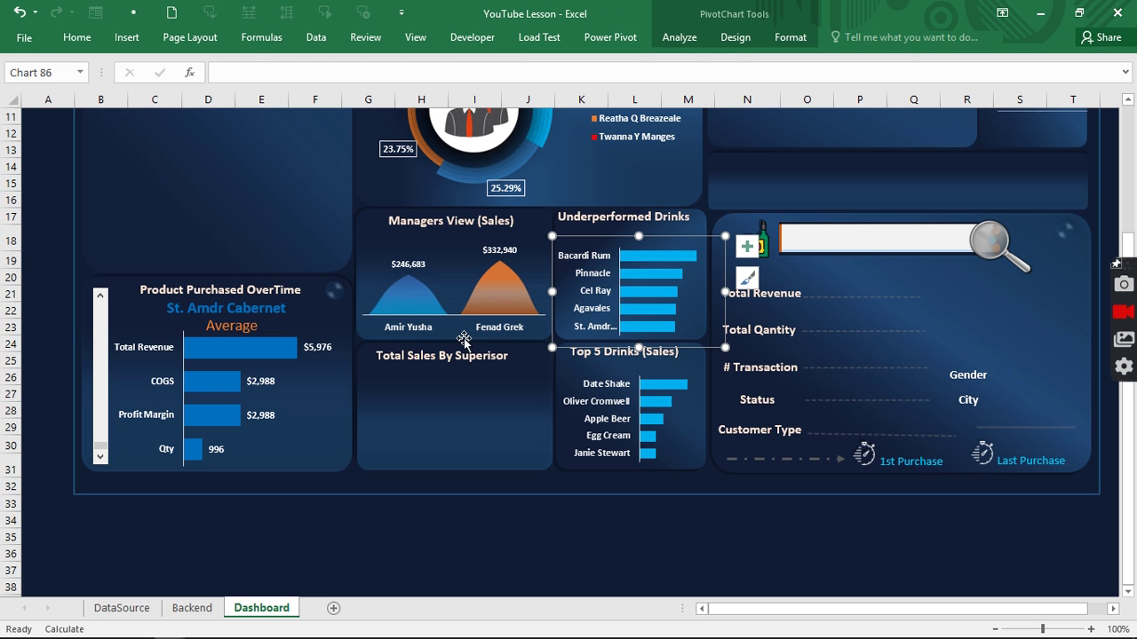
Duplicate the Average text box onto the Underperformed Drinks card and link the copy to cell AV15 on the Backend sheet.
{"action": "left_click", "coordinate": [233, 325]}
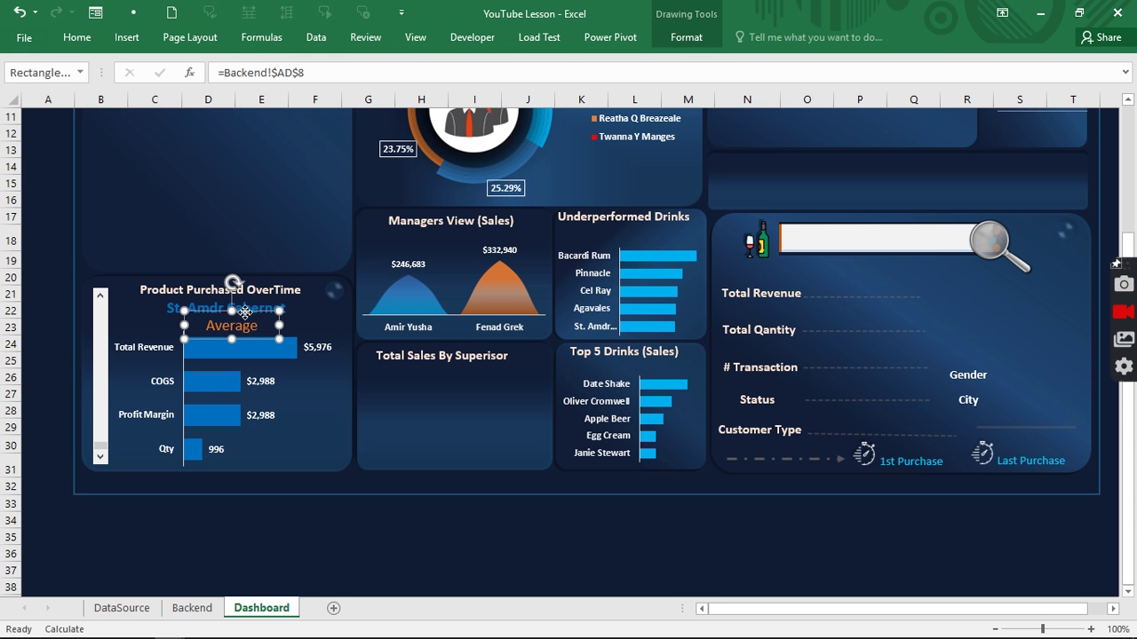
{"action": "left_click_drag", "start_coordinate": [245, 312], "coordinate": [671, 223]}
{"action": "left_click_drag", "start_coordinate": [316, 73], "coordinate": [225, 75]}
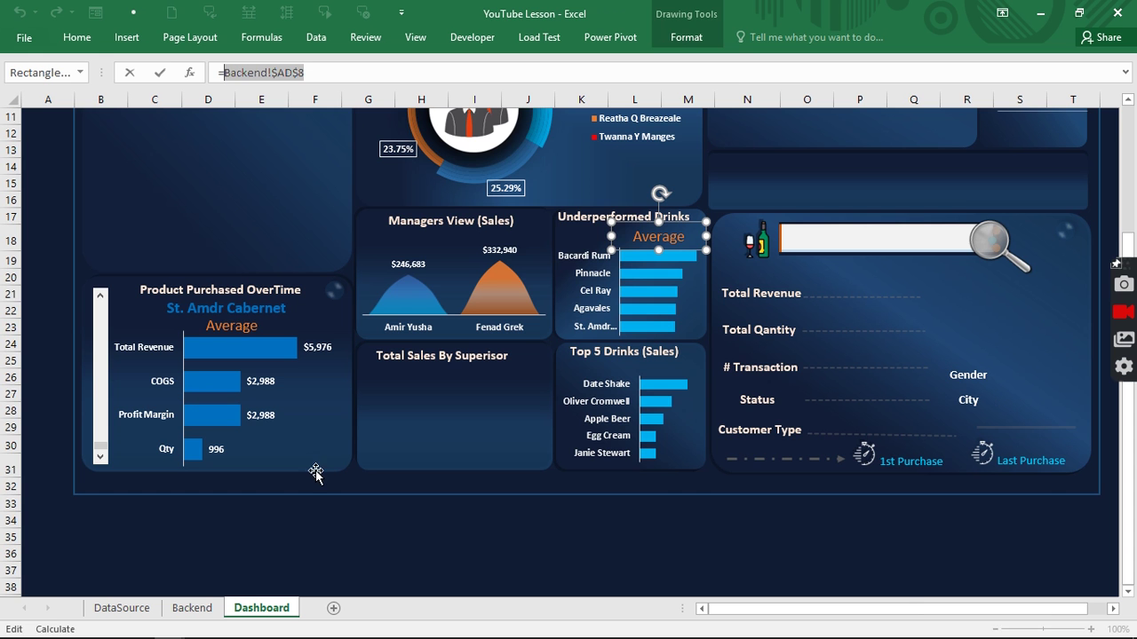
{"action": "left_click", "coordinate": [192, 607]}
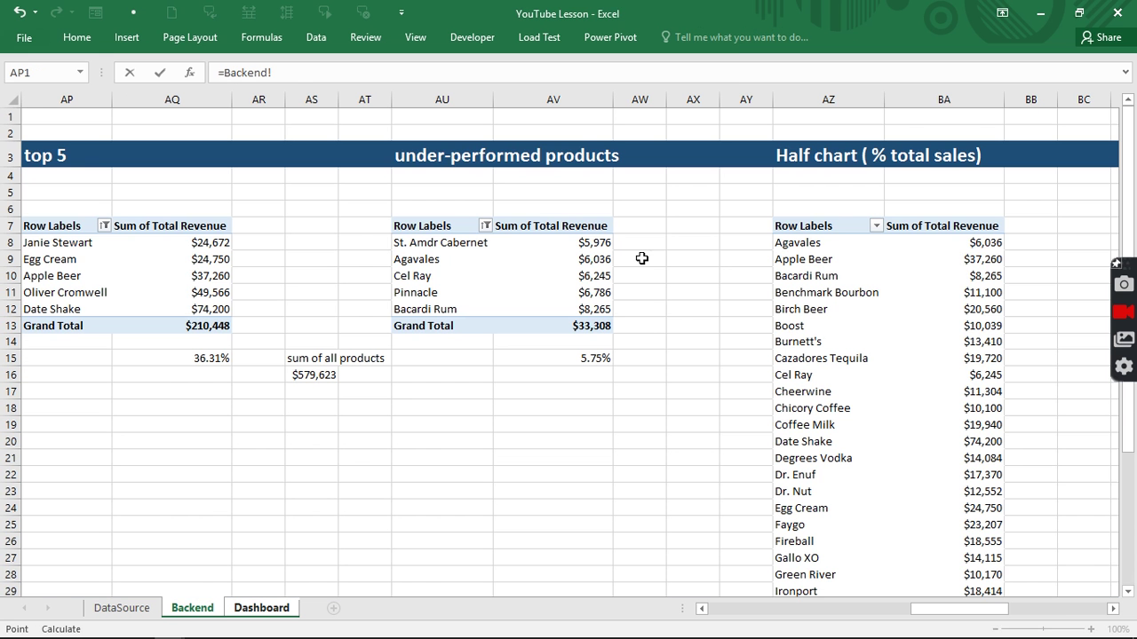
{"action": "left_click", "coordinate": [580, 360]}
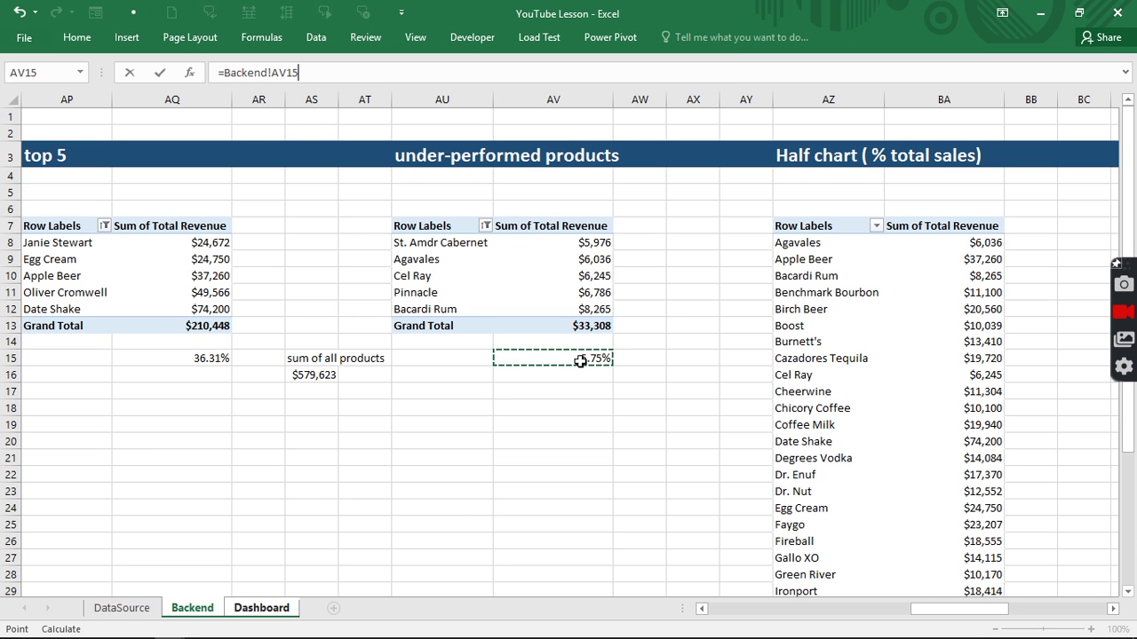
{"action": "key", "text": "Return"}
{"action": "left_click", "coordinate": [666, 228]}
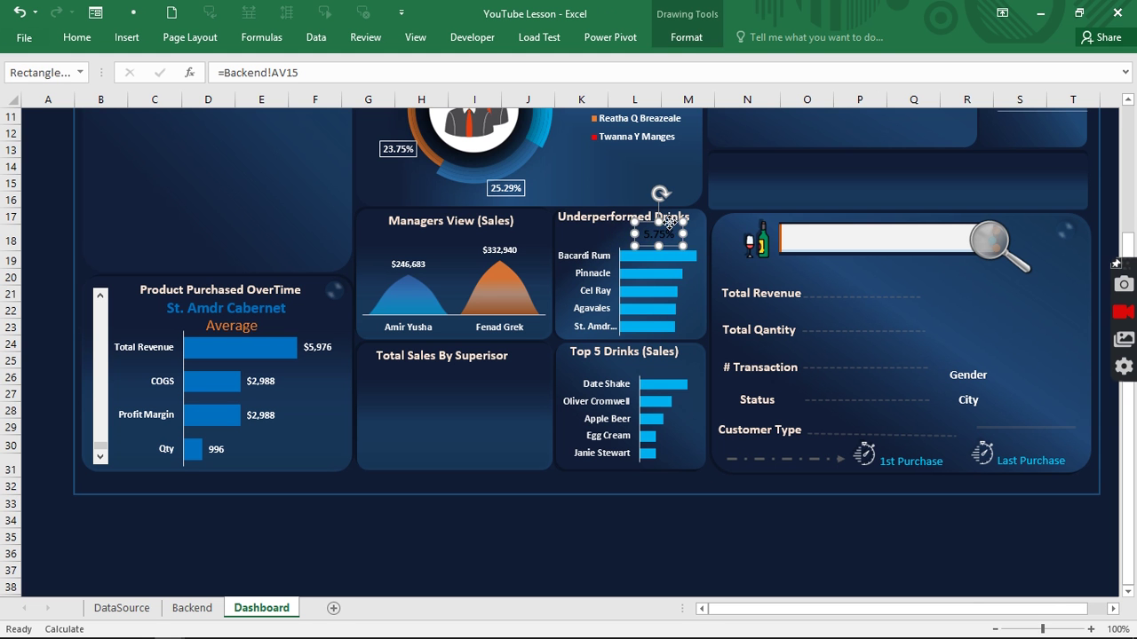
Duplicate the underperformed percentage label onto the Top 5 Drinks card and link the copy to cell AQ15 on the Backend sheet.
{"action": "left_click_drag", "start_coordinate": [669, 222], "coordinate": [683, 364]}
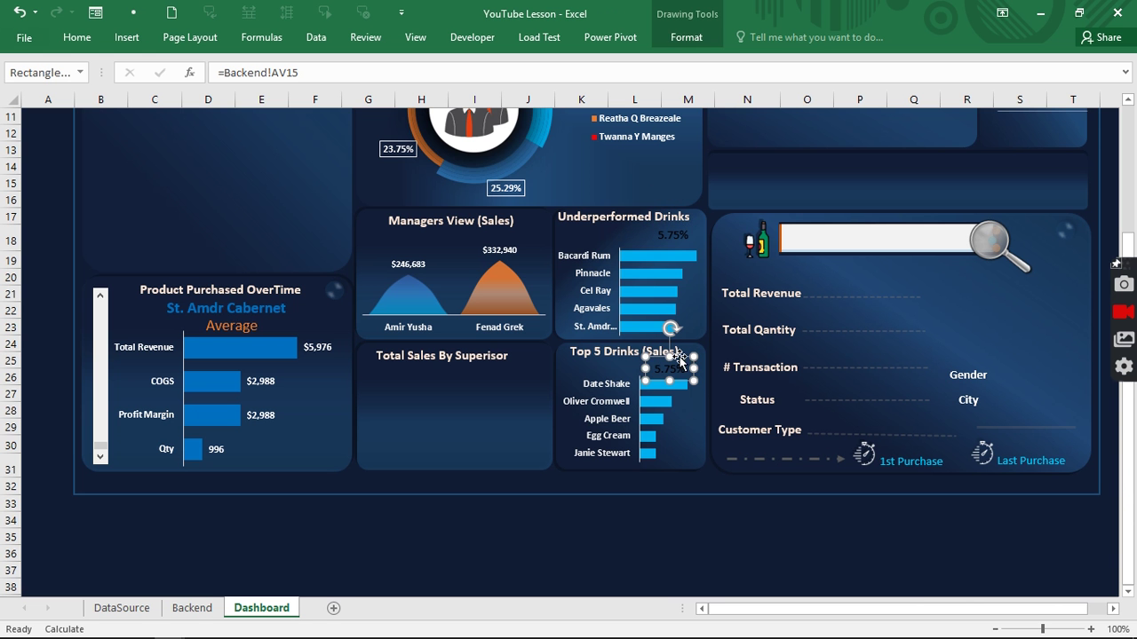
{"action": "left_click", "coordinate": [193, 608]}
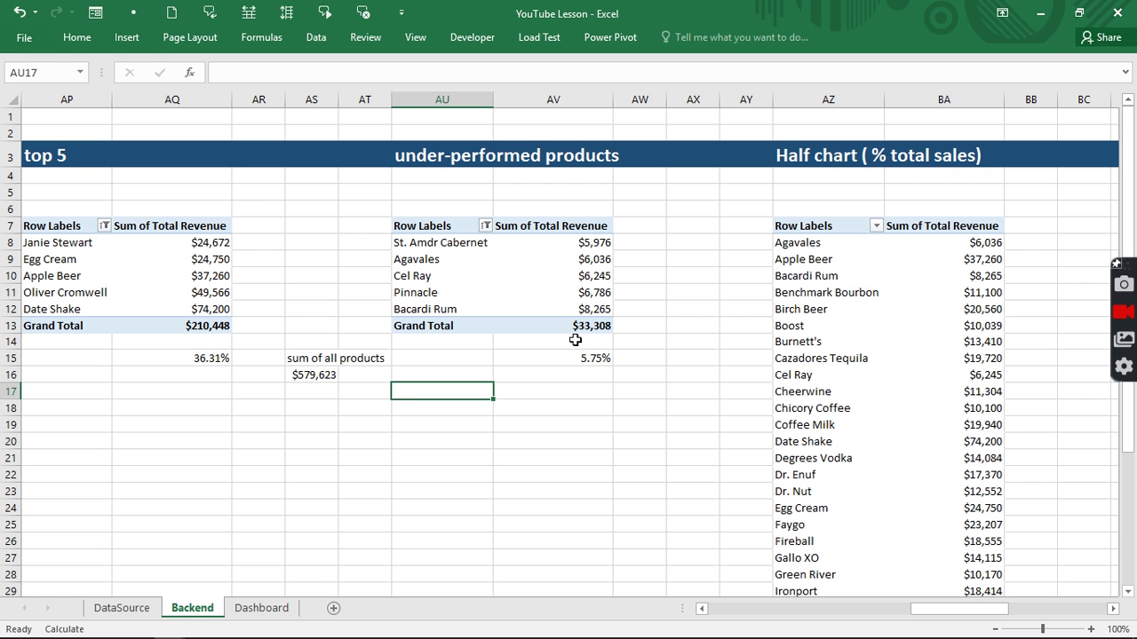
{"action": "left_click", "coordinate": [214, 357]}
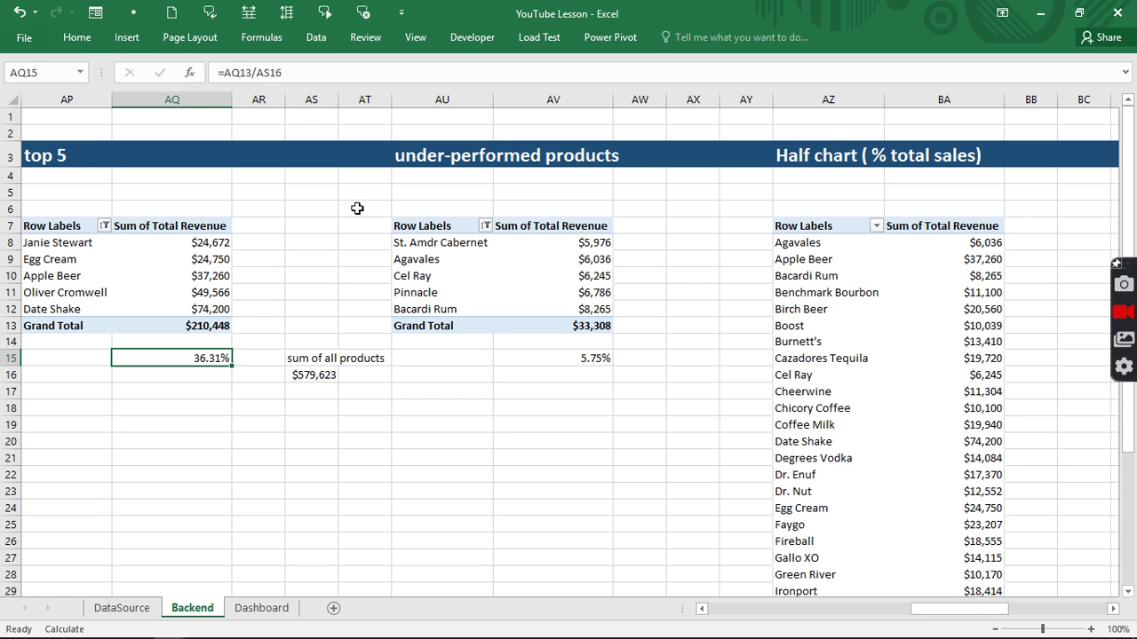
{"action": "left_click", "coordinate": [276, 612]}
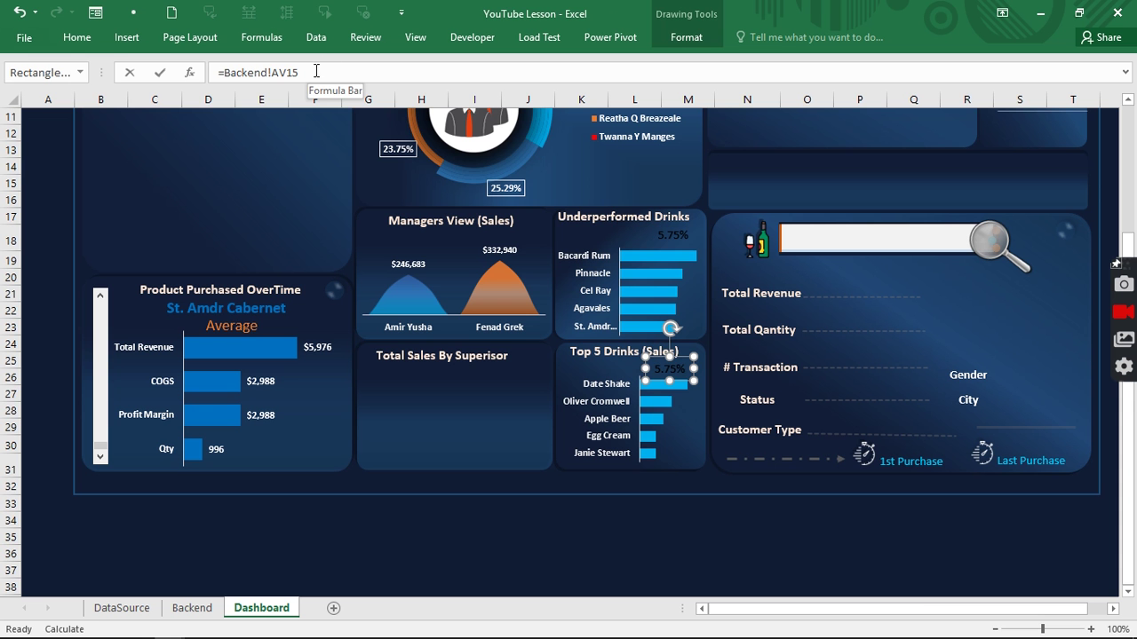
{"action": "left_click_drag", "start_coordinate": [317, 71], "coordinate": [224, 71]}
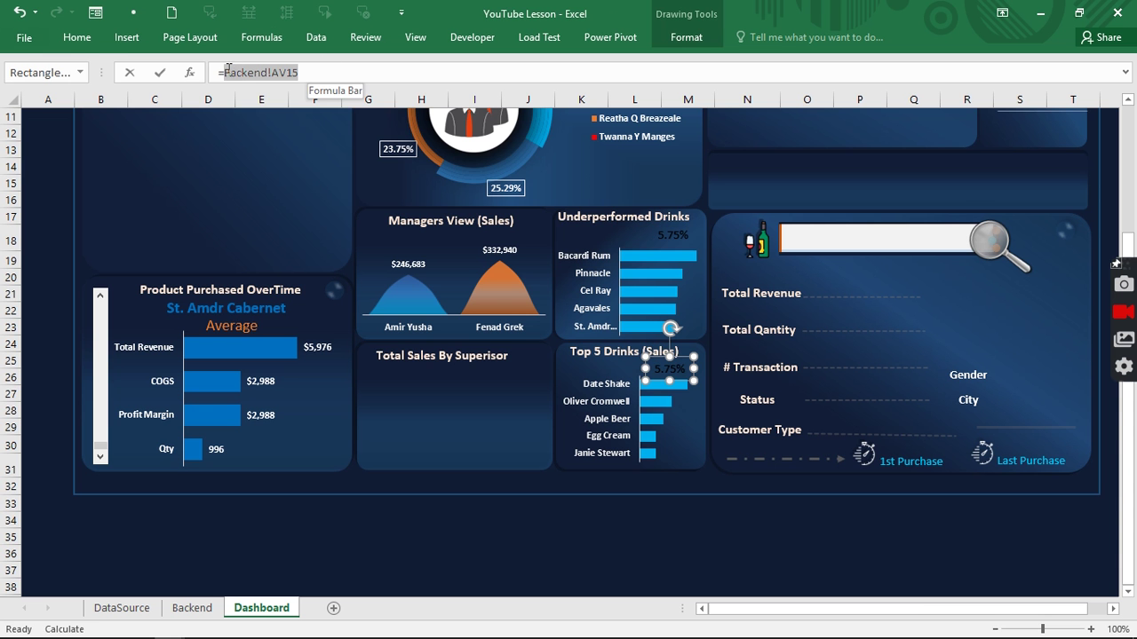
{"action": "left_click", "coordinate": [193, 610]}
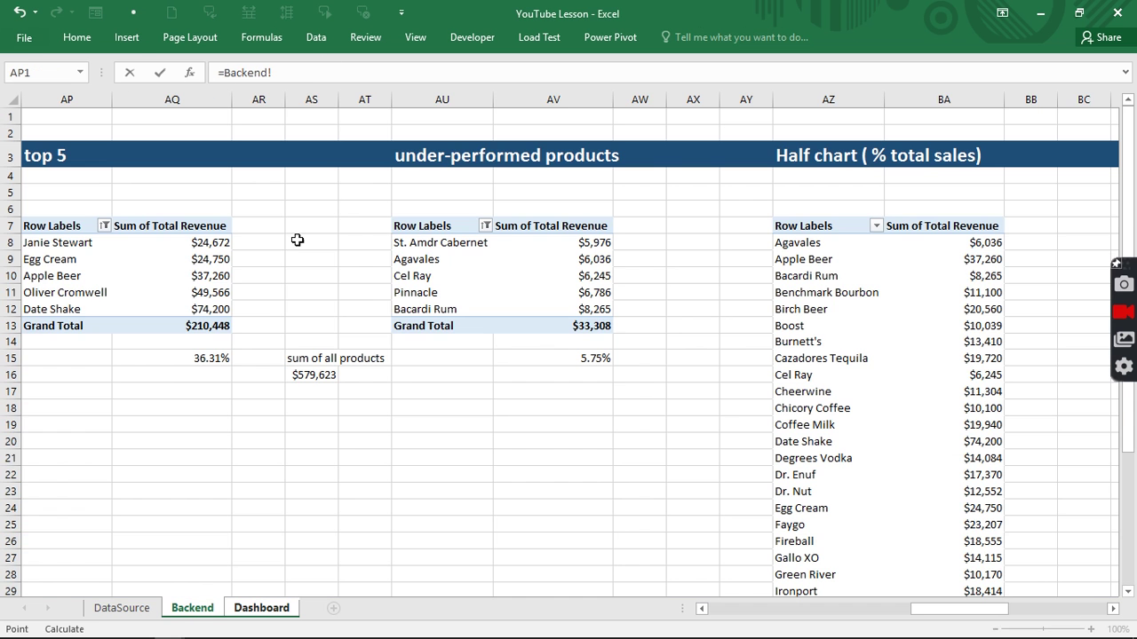
{"action": "left_click", "coordinate": [203, 361]}
{"action": "key", "text": "Return"}
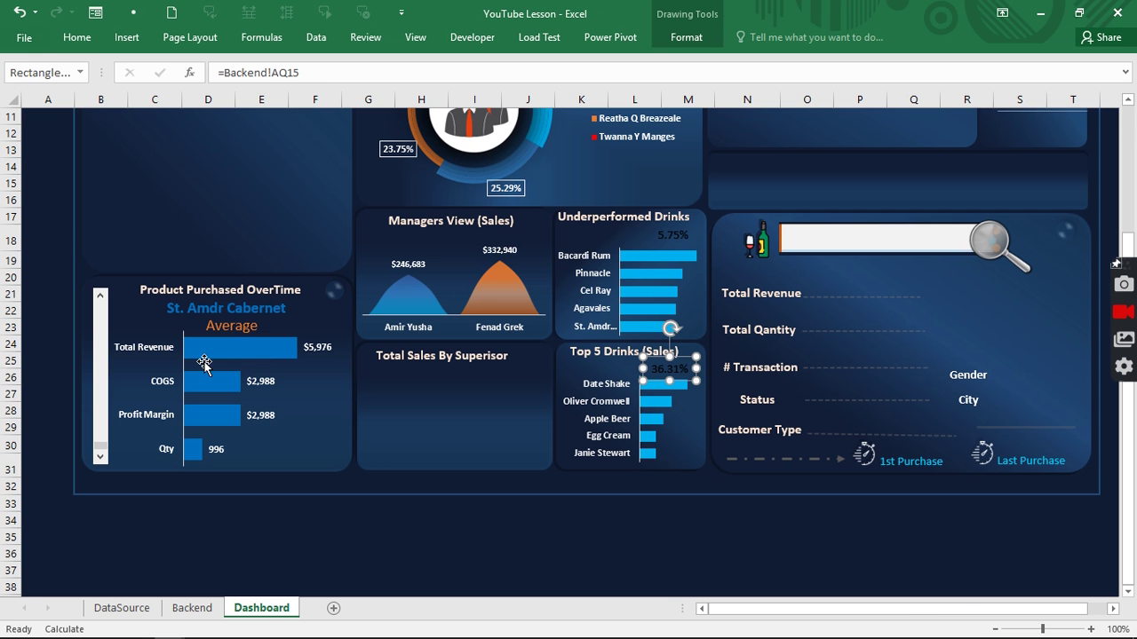
Set the font color of the top 5 and underperformed percentage labels to white.
{"action": "left_click", "coordinate": [98, 39]}
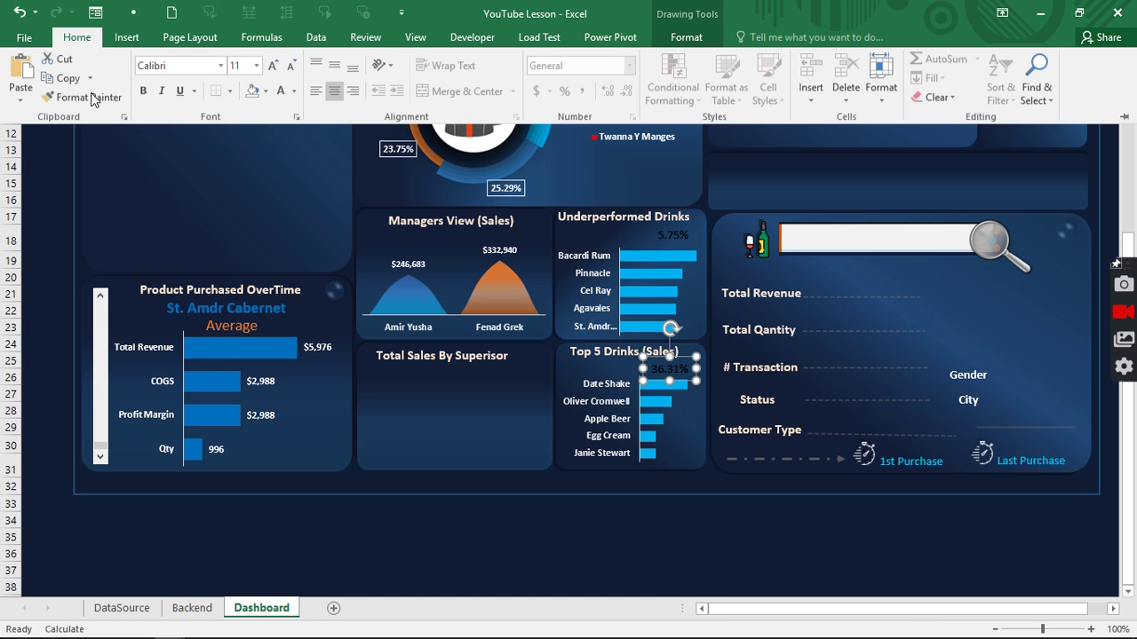
{"action": "left_click", "coordinate": [294, 92]}
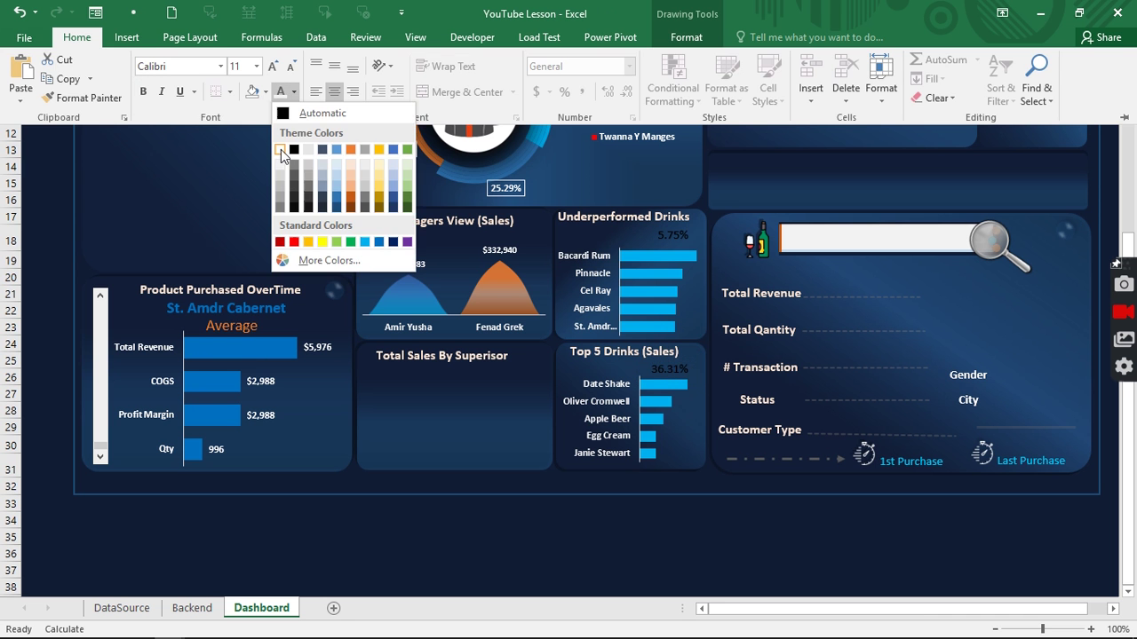
{"action": "left_click", "coordinate": [281, 149]}
{"action": "left_click", "coordinate": [684, 236]}
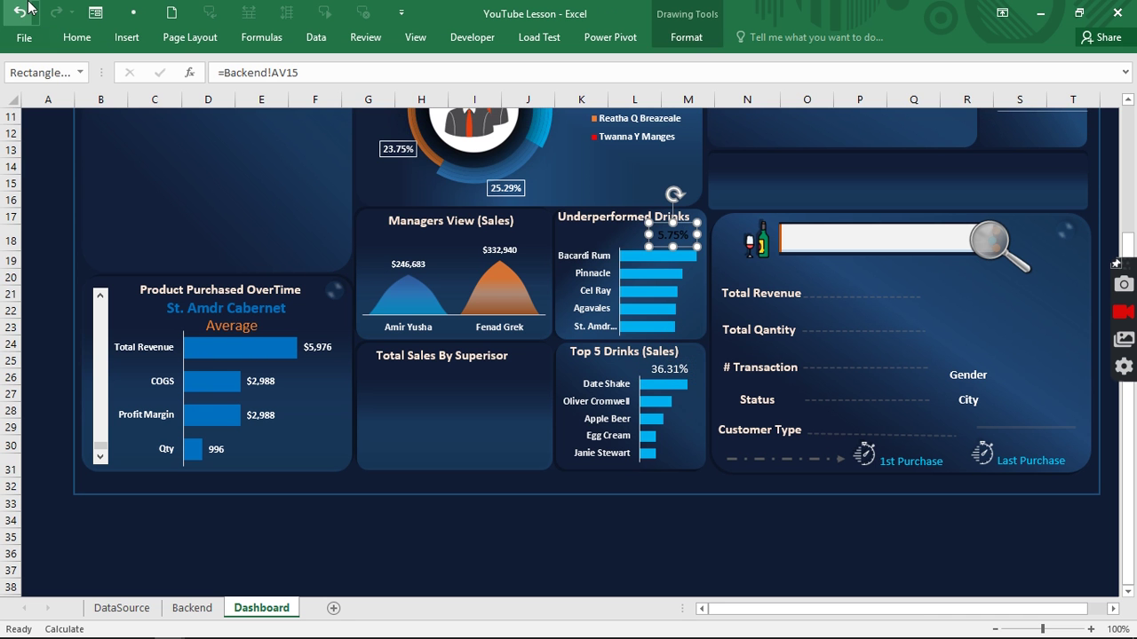
{"action": "left_click", "coordinate": [77, 37]}
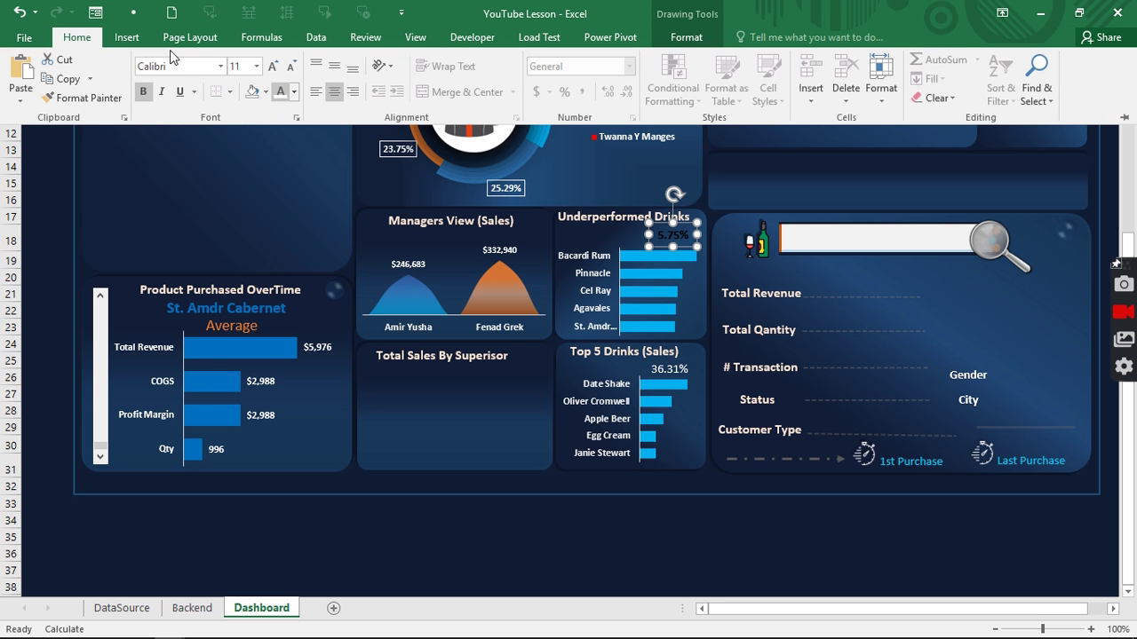
{"action": "left_click", "coordinate": [281, 92]}
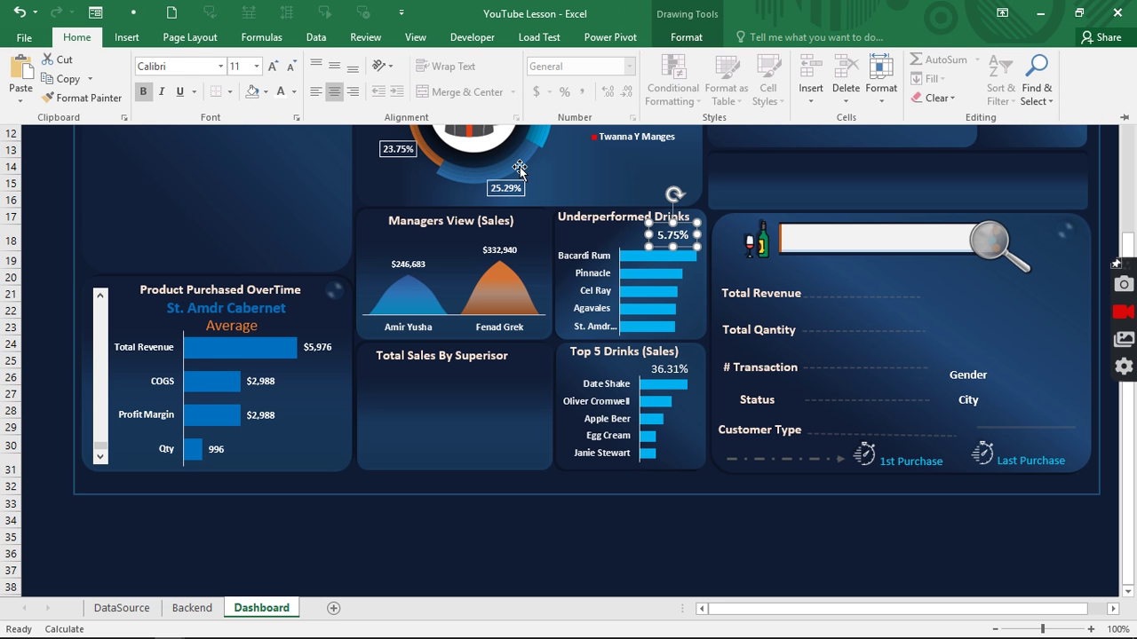
Make the percentage label on the Top 5 Drinks card bold.
{"action": "left_click", "coordinate": [675, 369]}
{"action": "left_click", "coordinate": [675, 368]}
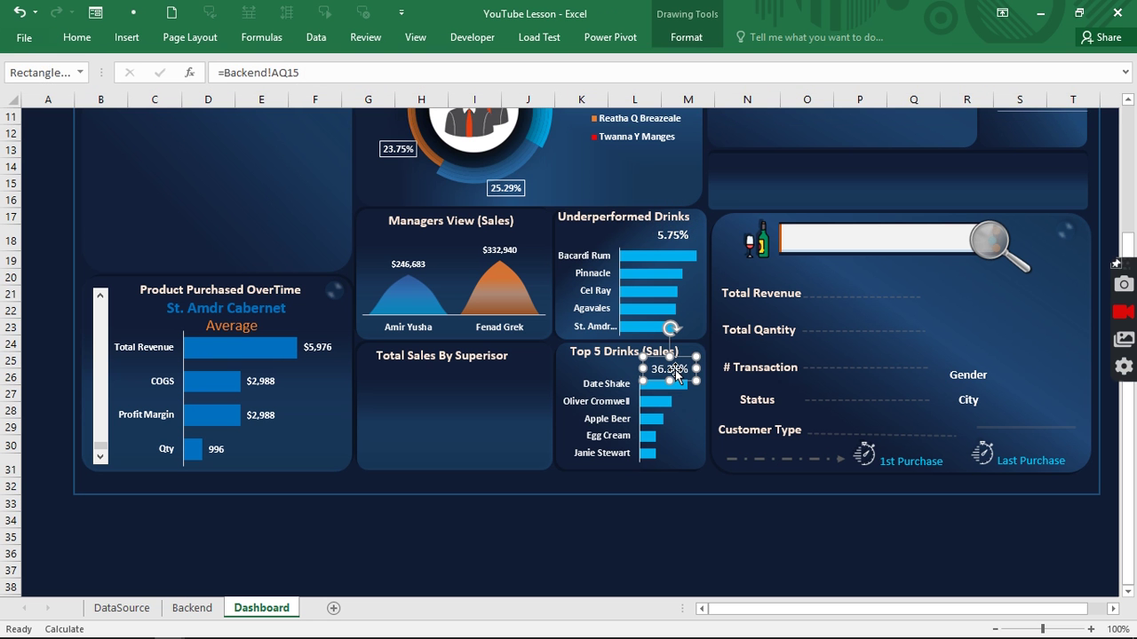
{"action": "left_click", "coordinate": [71, 39]}
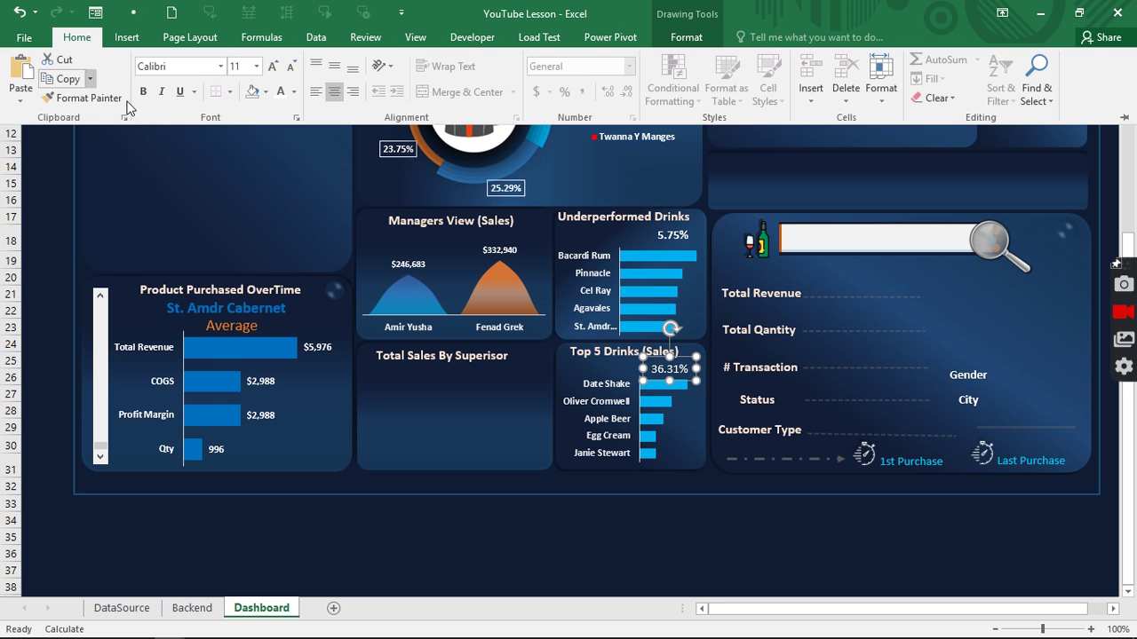
{"action": "left_click", "coordinate": [126, 38]}
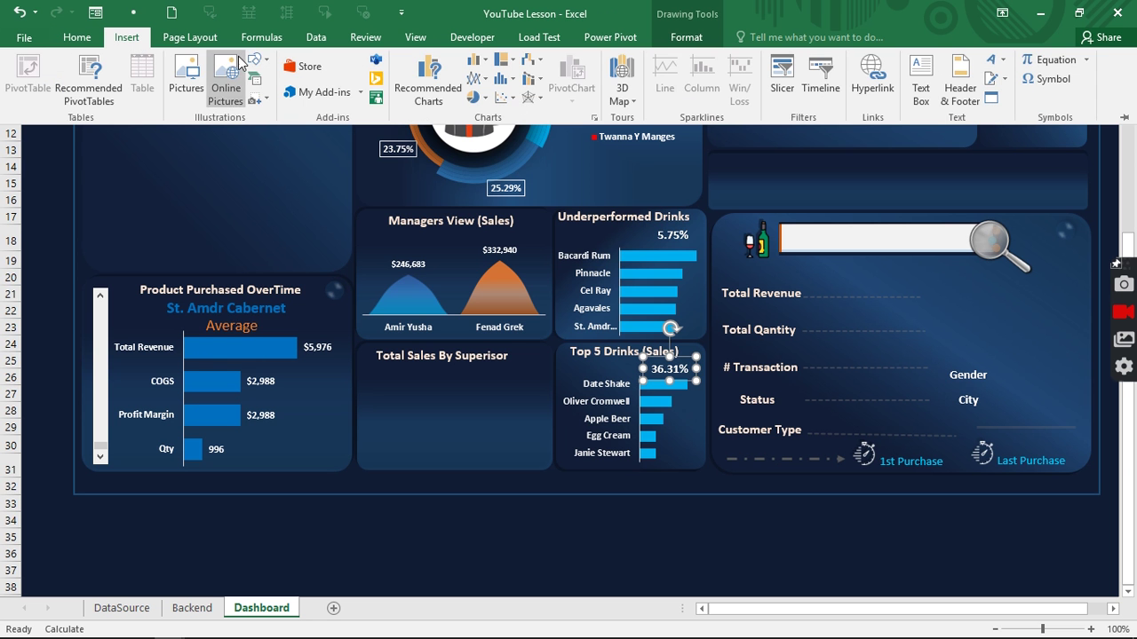
Draw a horizontal arrow about 0.35" wide beside the percentage label on the Underperformed Drinks card and flip it horizontally.
{"action": "left_click", "coordinate": [258, 60]}
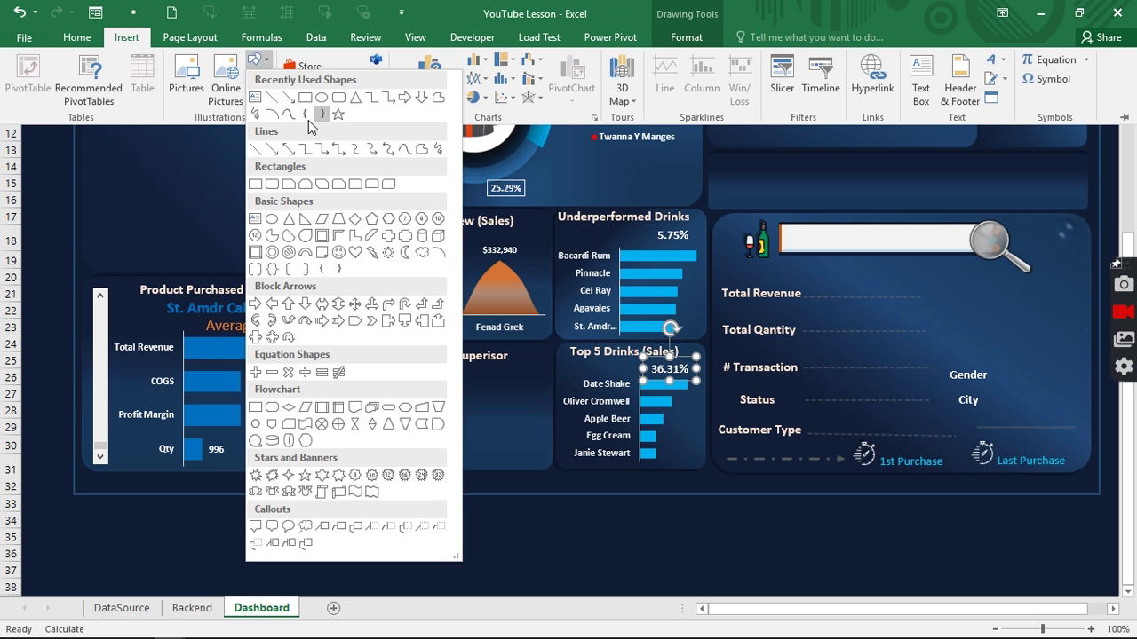
{"action": "left_click", "coordinate": [289, 97]}
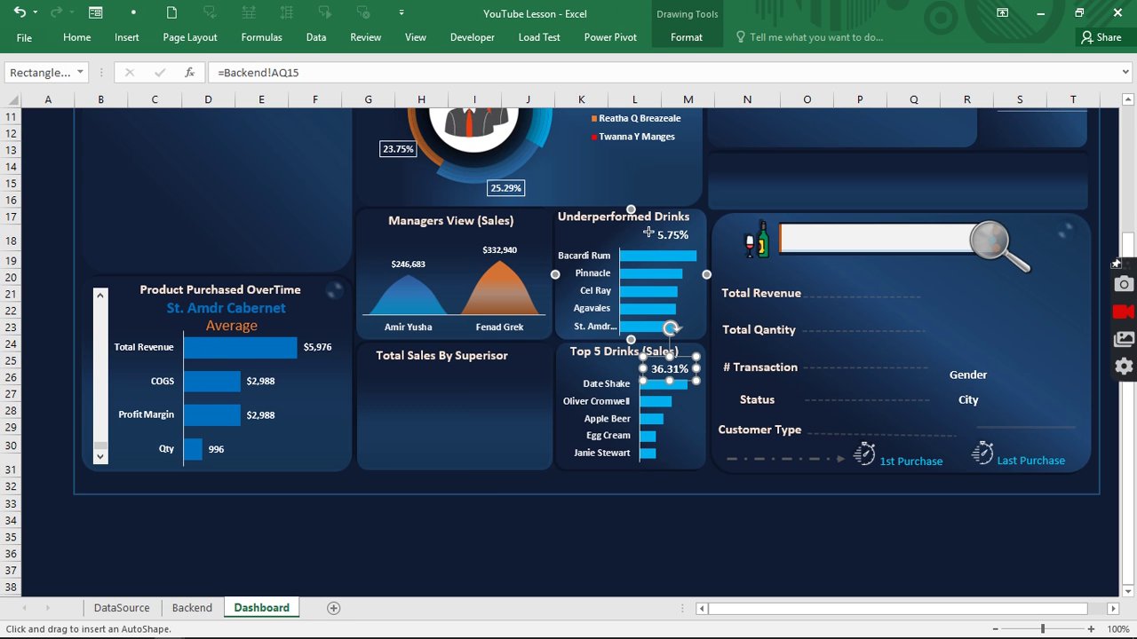
{"action": "left_click_drag", "start_coordinate": [649, 233], "coordinate": [622, 234]}
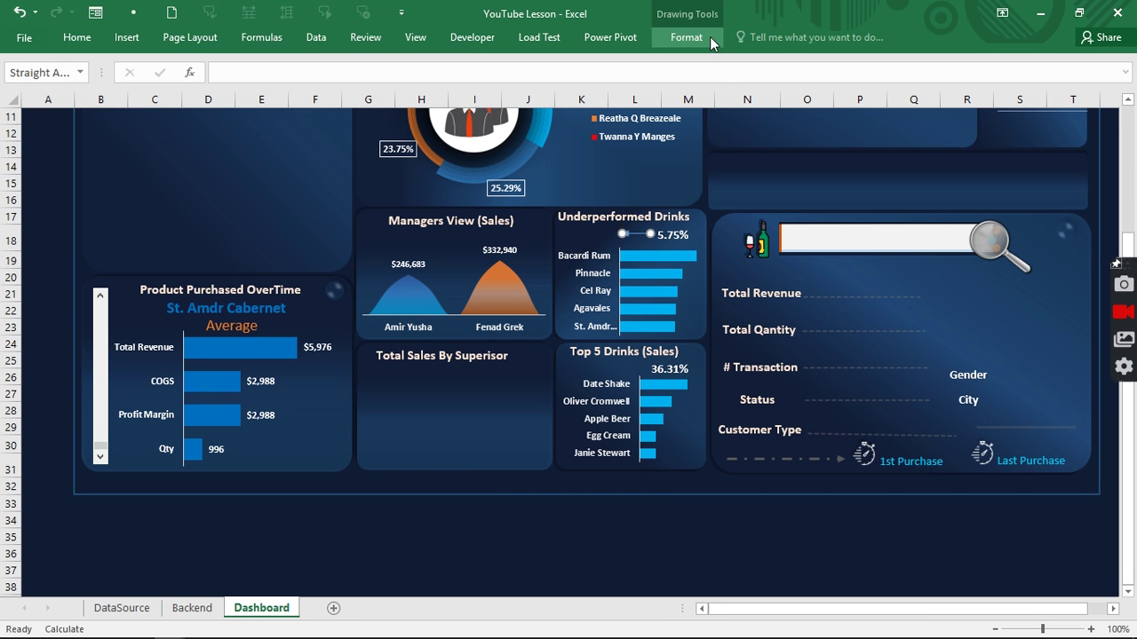
{"action": "left_click", "coordinate": [712, 36]}
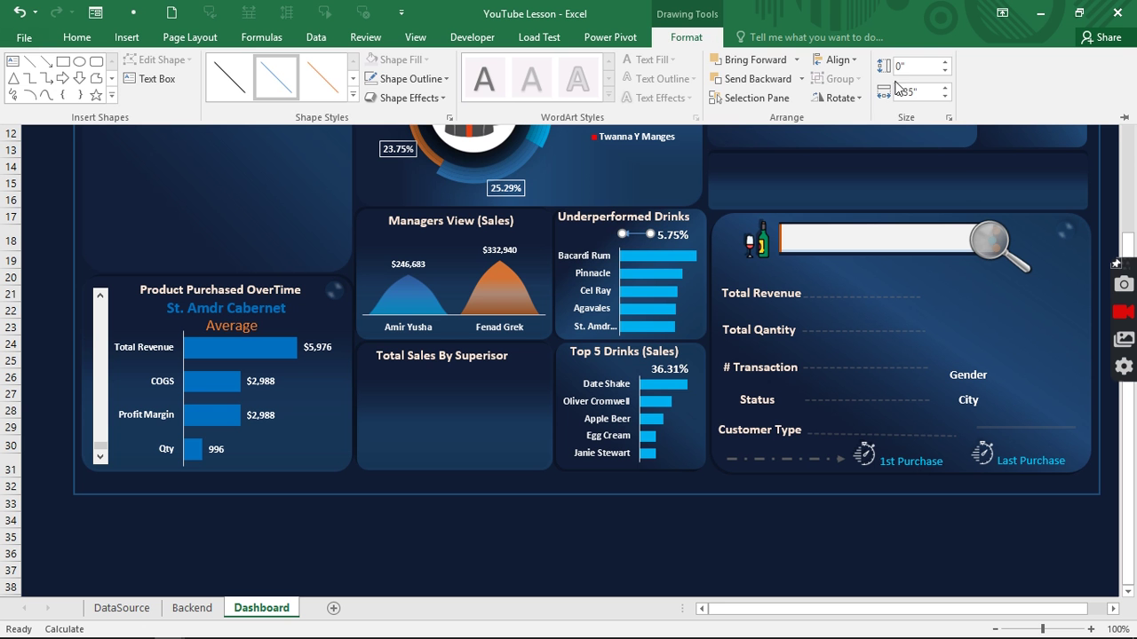
{"action": "left_click", "coordinate": [862, 92]}
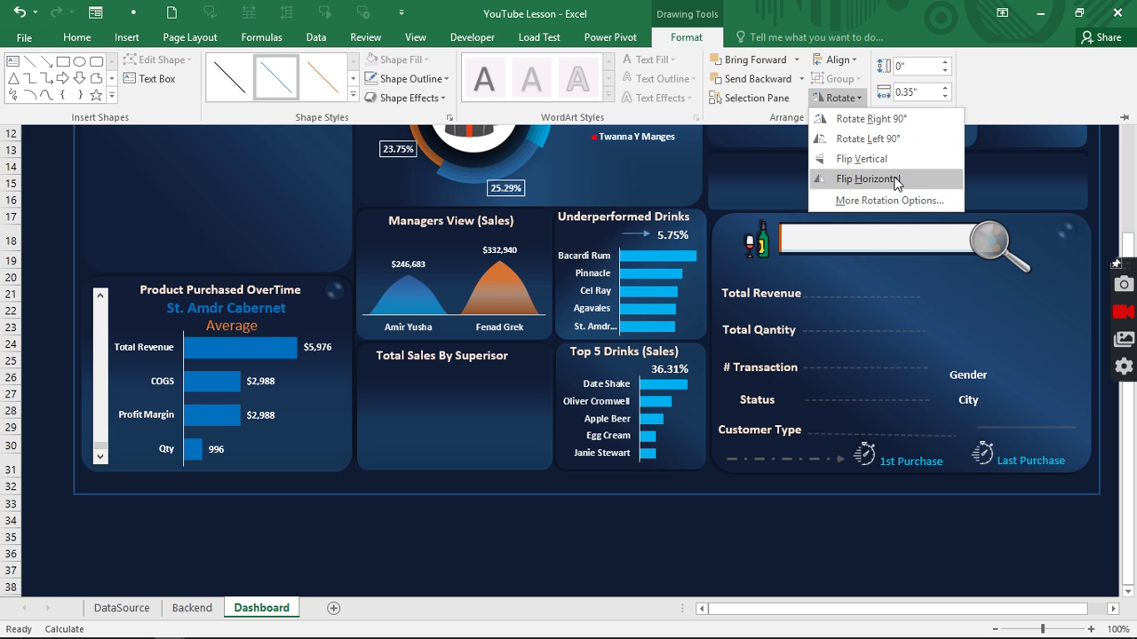
{"action": "left_click", "coordinate": [895, 180]}
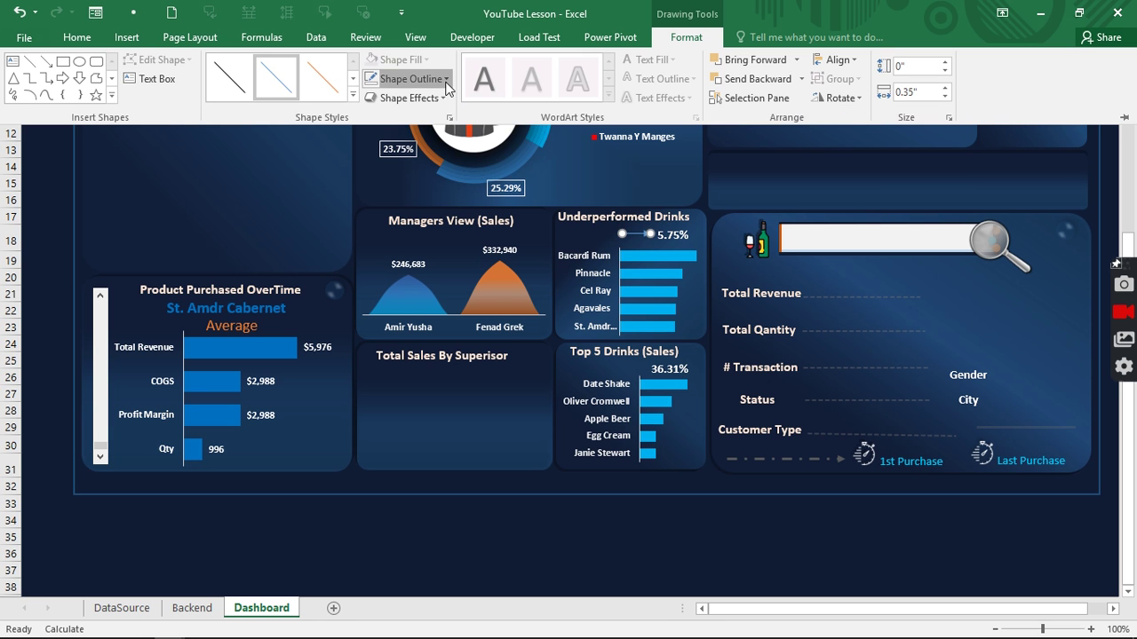
Set the arrow's outline weight to 2¼ pt and its color to the theme orange.
{"action": "left_click", "coordinate": [446, 80]}
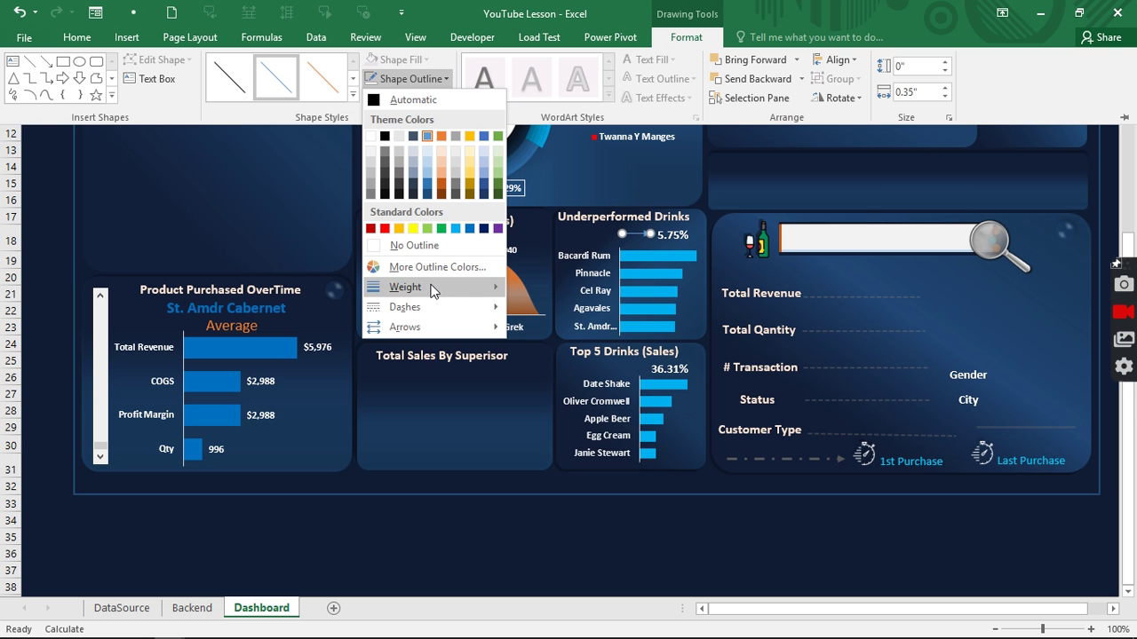
{"action": "mouse_move", "coordinate": [435, 293]}
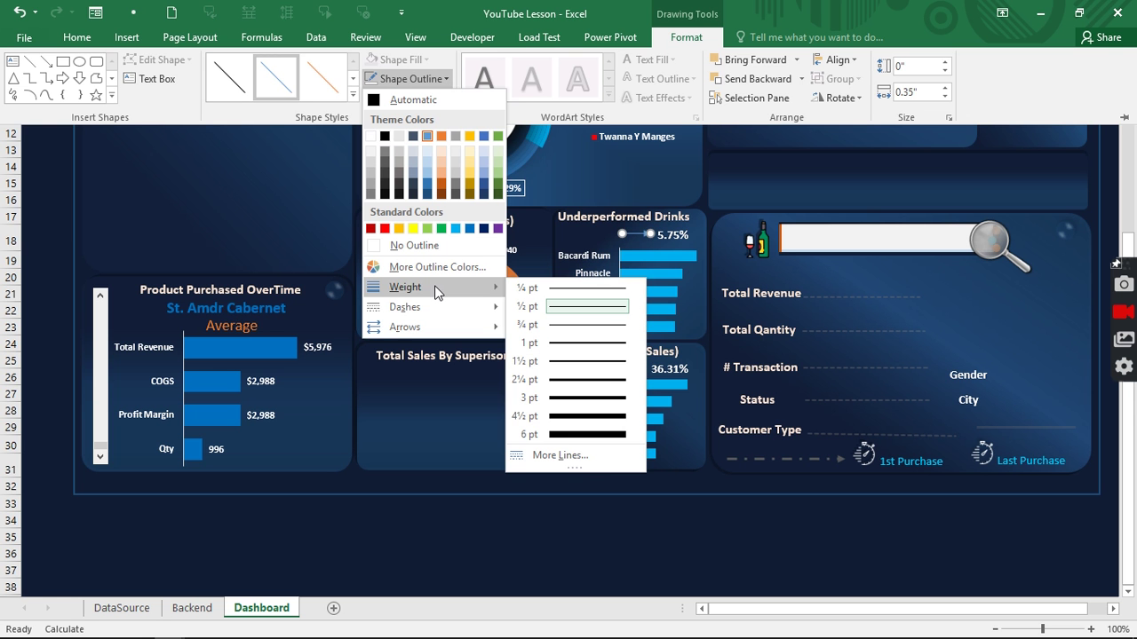
{"action": "left_click", "coordinate": [592, 378]}
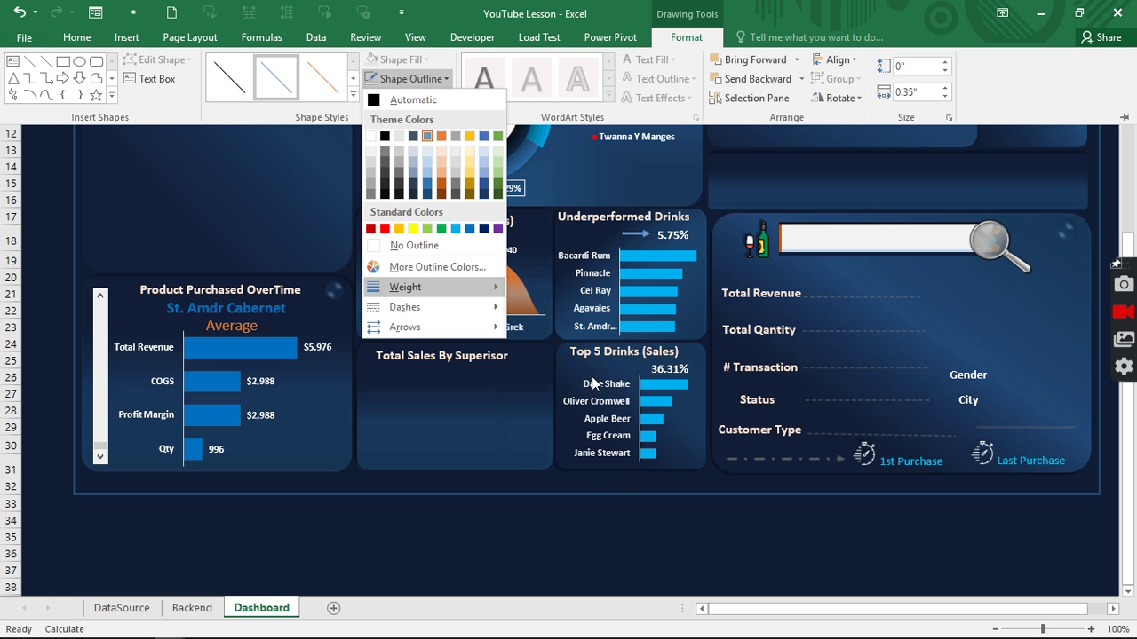
{"action": "left_click", "coordinate": [445, 80]}
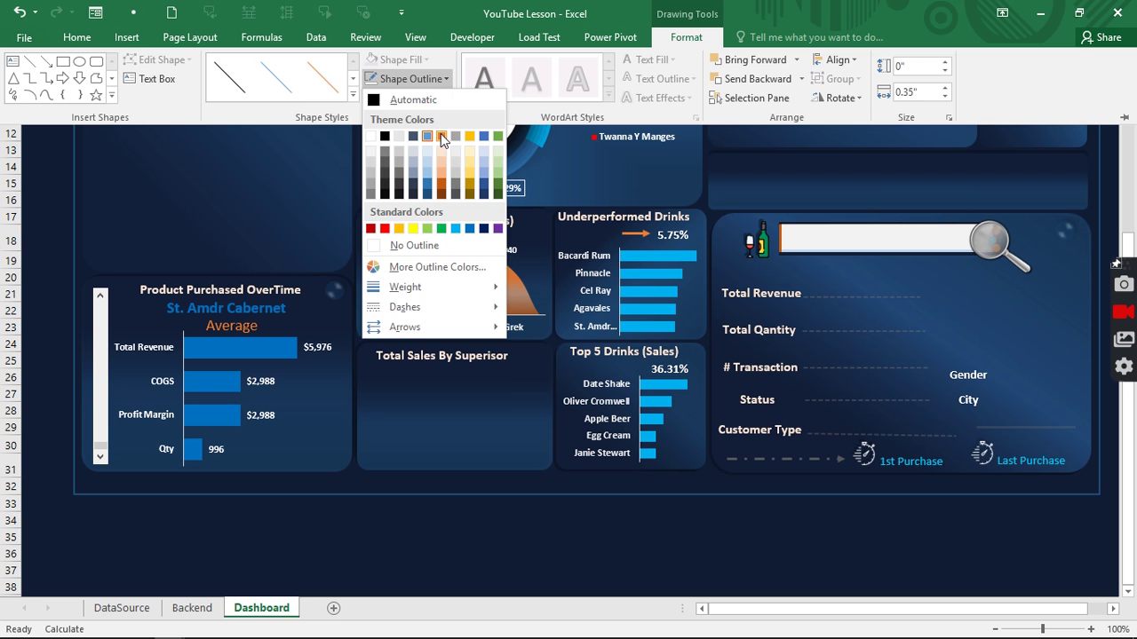
{"action": "left_click", "coordinate": [440, 133]}
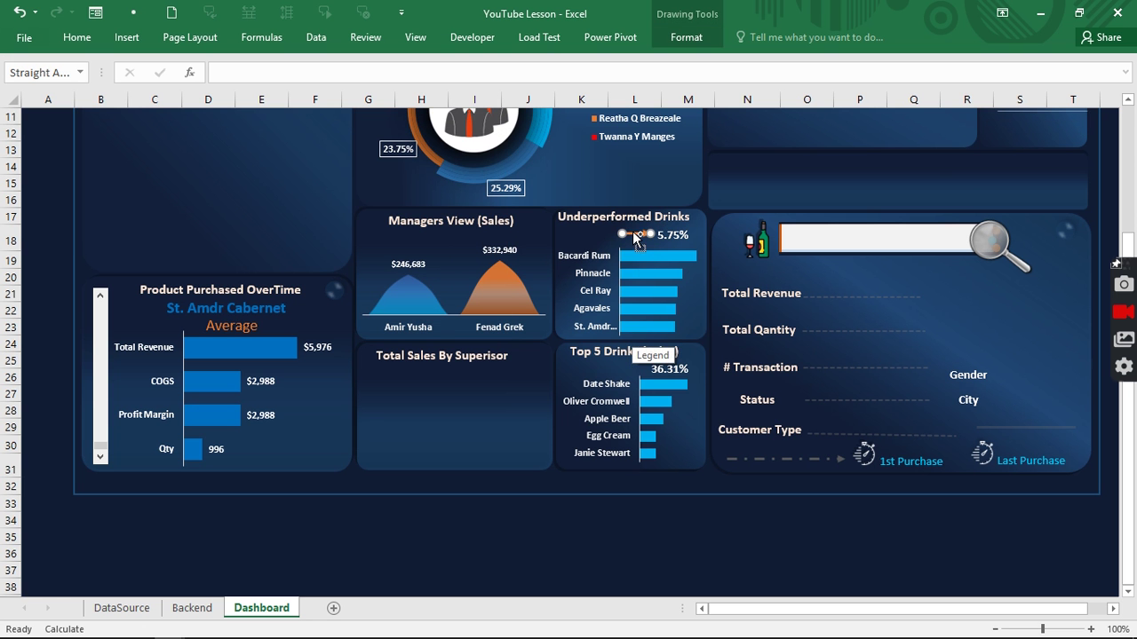
Duplicate the orange arrow onto the Top 5 Drinks card beside its percentage label.
{"action": "left_click_drag", "start_coordinate": [632, 233], "coordinate": [628, 365]}
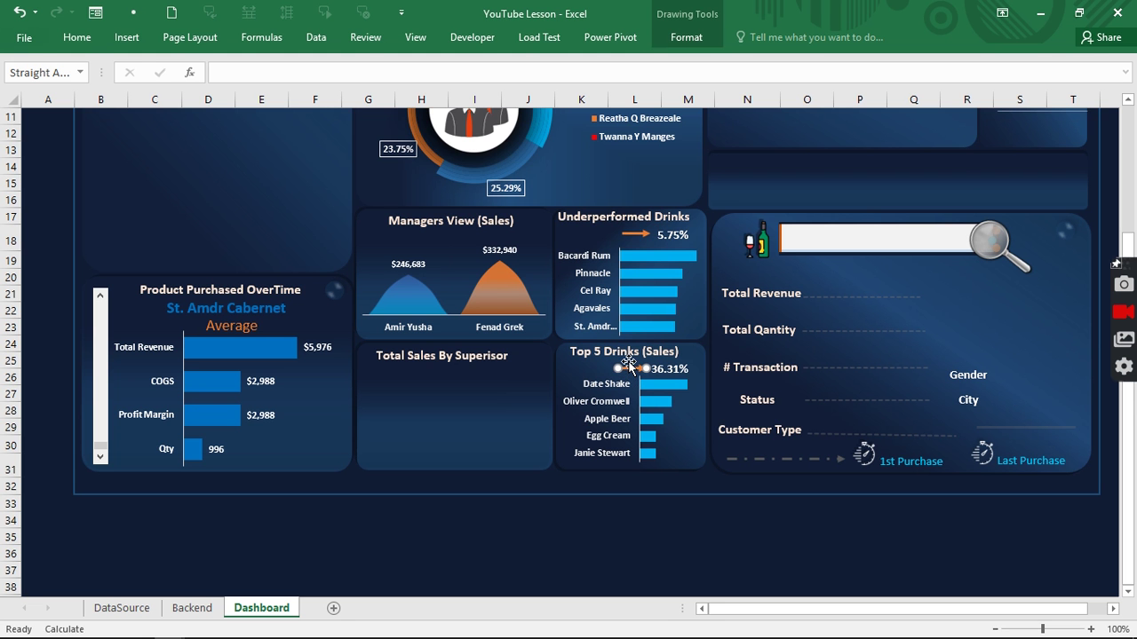
{"action": "left_click", "coordinate": [36, 145]}
{"action": "scroll", "coordinate": [586, 346], "scroll_direction": "up", "scroll_amount": 4}
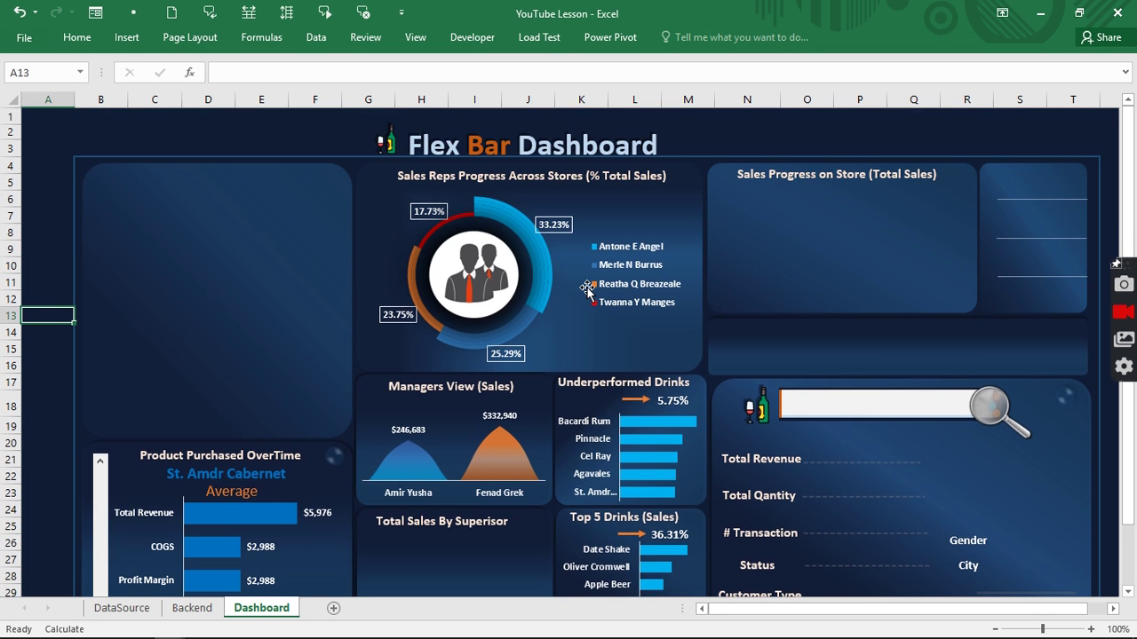
{"action": "scroll", "coordinate": [588, 410], "scroll_direction": "down", "scroll_amount": 4}
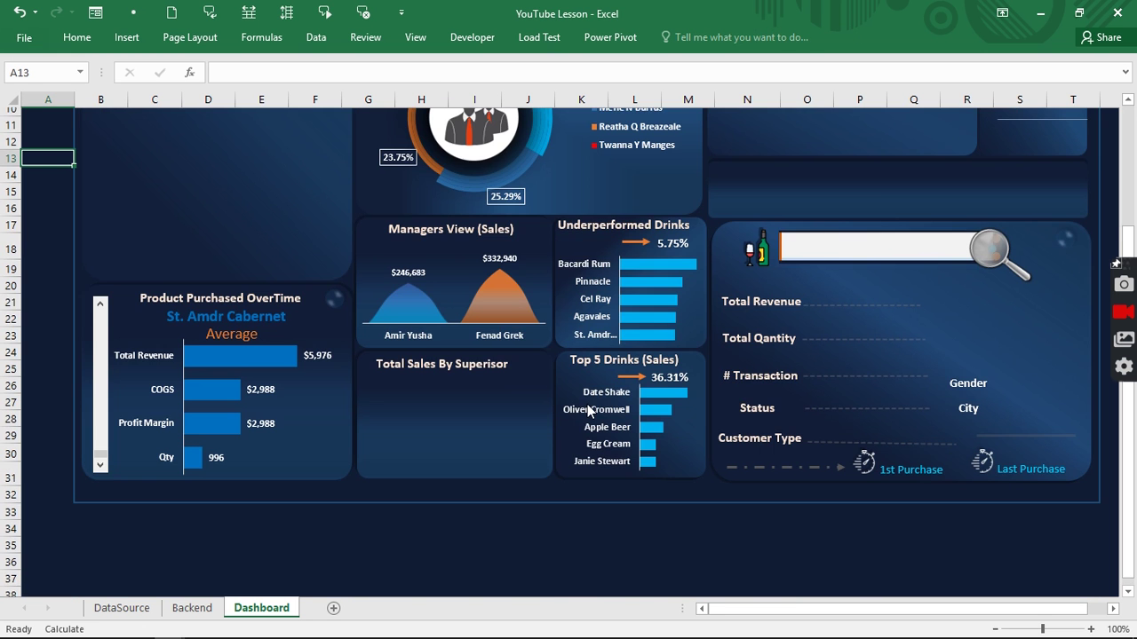
{"action": "scroll", "coordinate": [588, 411], "scroll_direction": "down", "scroll_amount": 1}
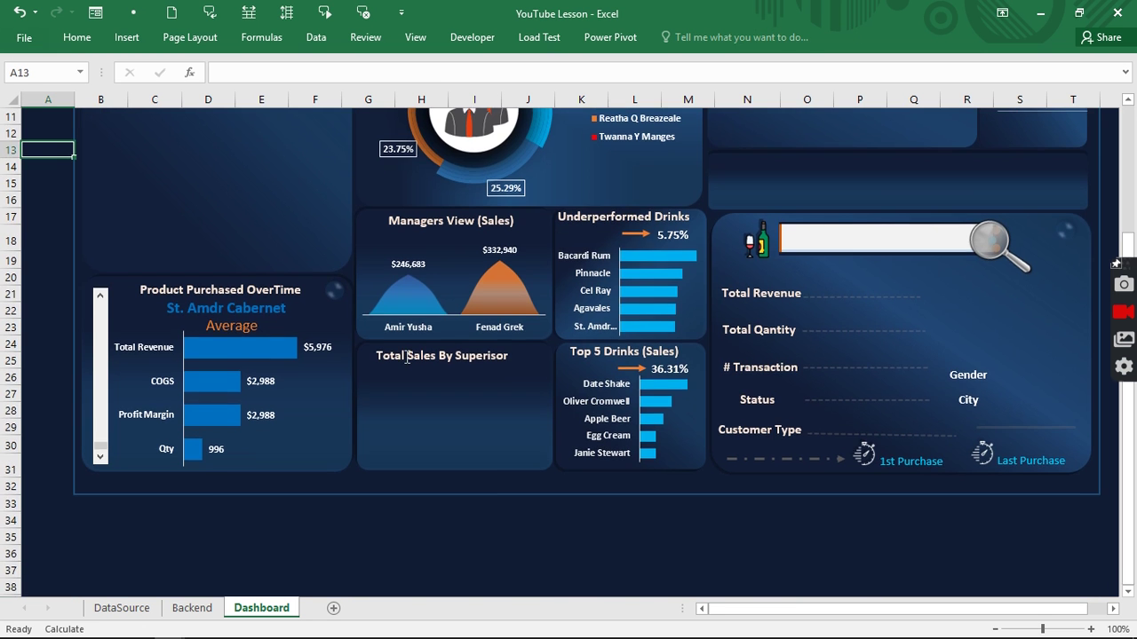
Copy the top 5 pivot table on the Backend sheet to cell AK7 under the Sales by supervisor heading.
{"action": "left_click", "coordinate": [192, 609]}
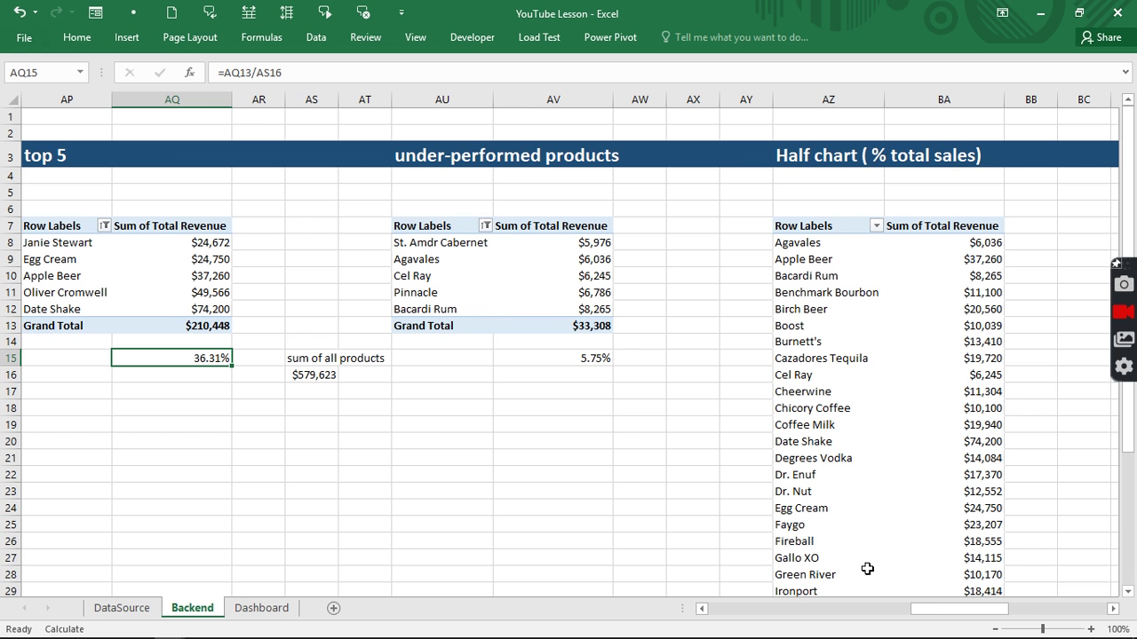
{"action": "left_click_drag", "start_coordinate": [932, 613], "coordinate": [893, 615]}
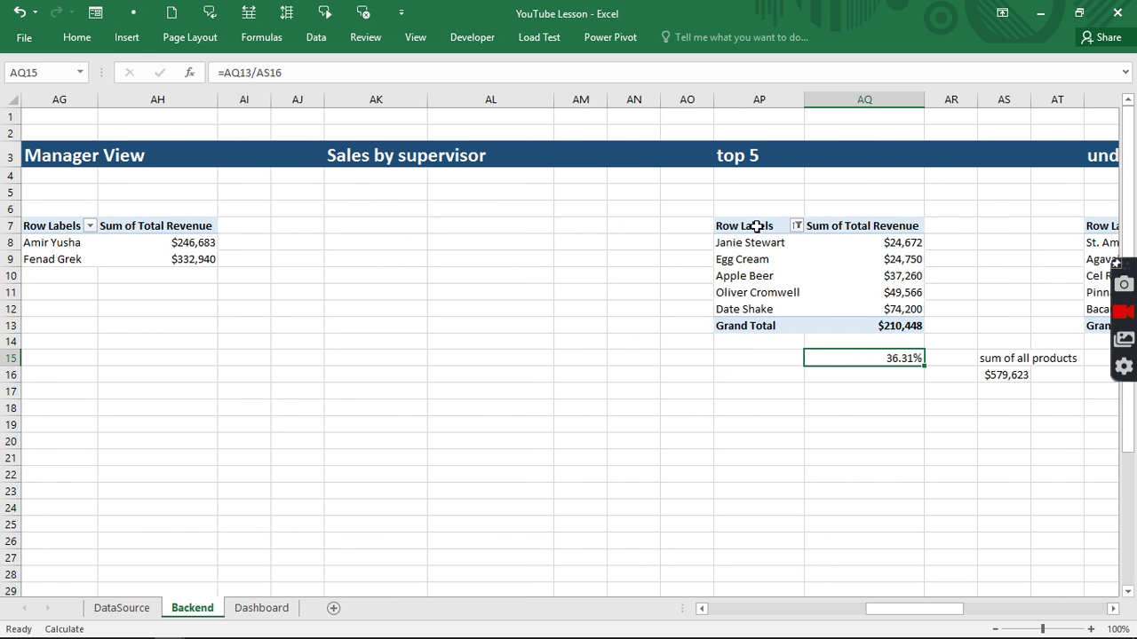
{"action": "left_click_drag", "start_coordinate": [751, 225], "coordinate": [883, 323]}
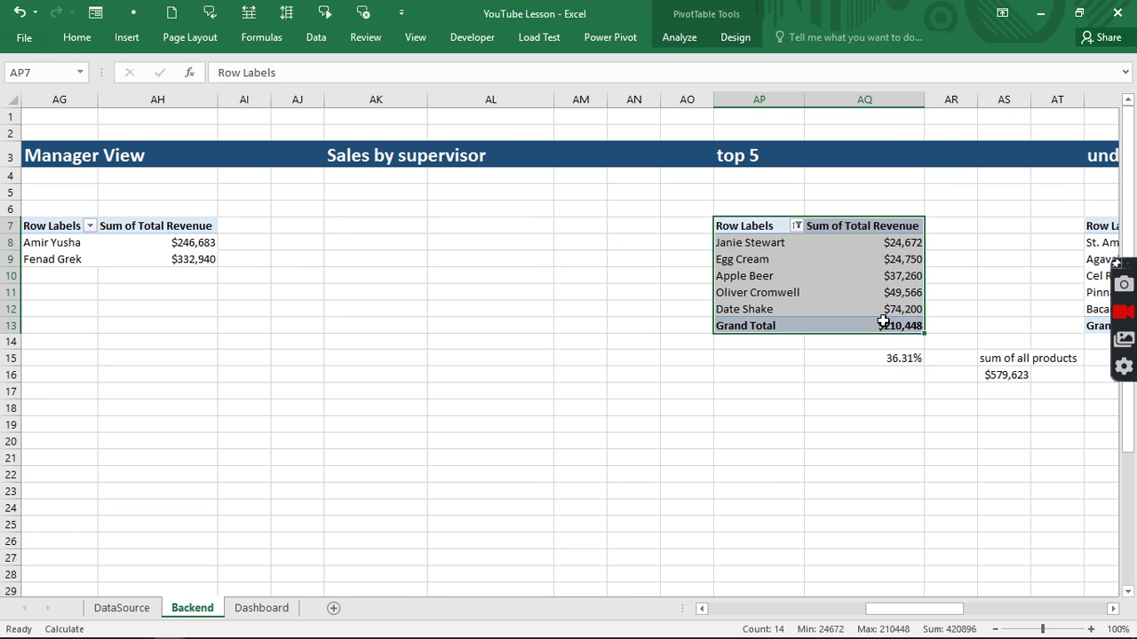
{"action": "key", "text": "ctrl+c"}
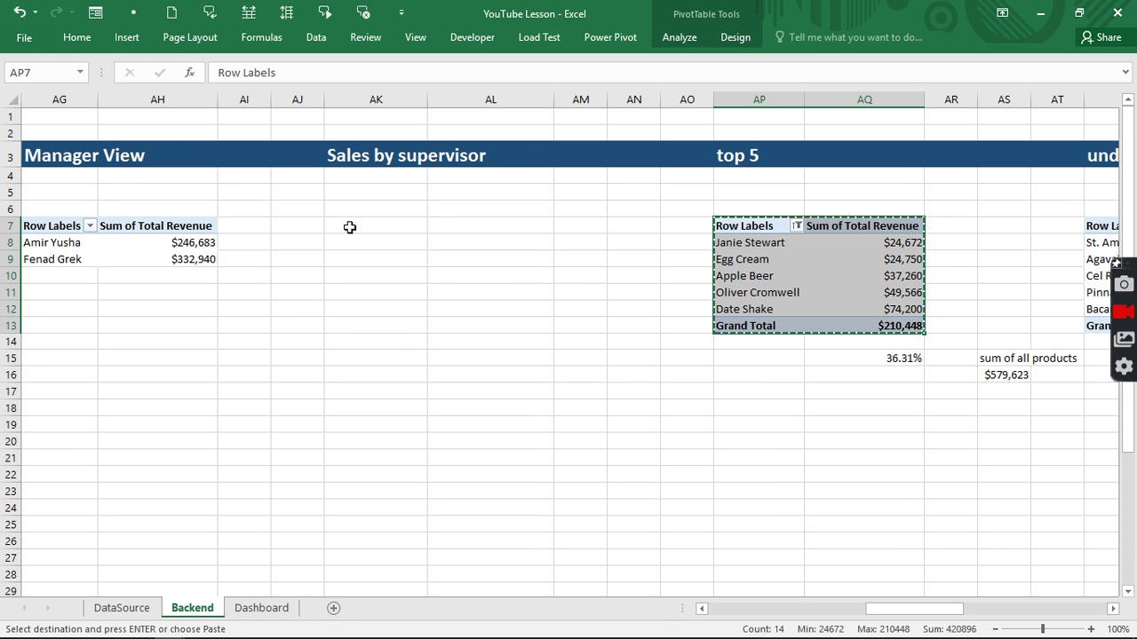
{"action": "left_click", "coordinate": [350, 228]}
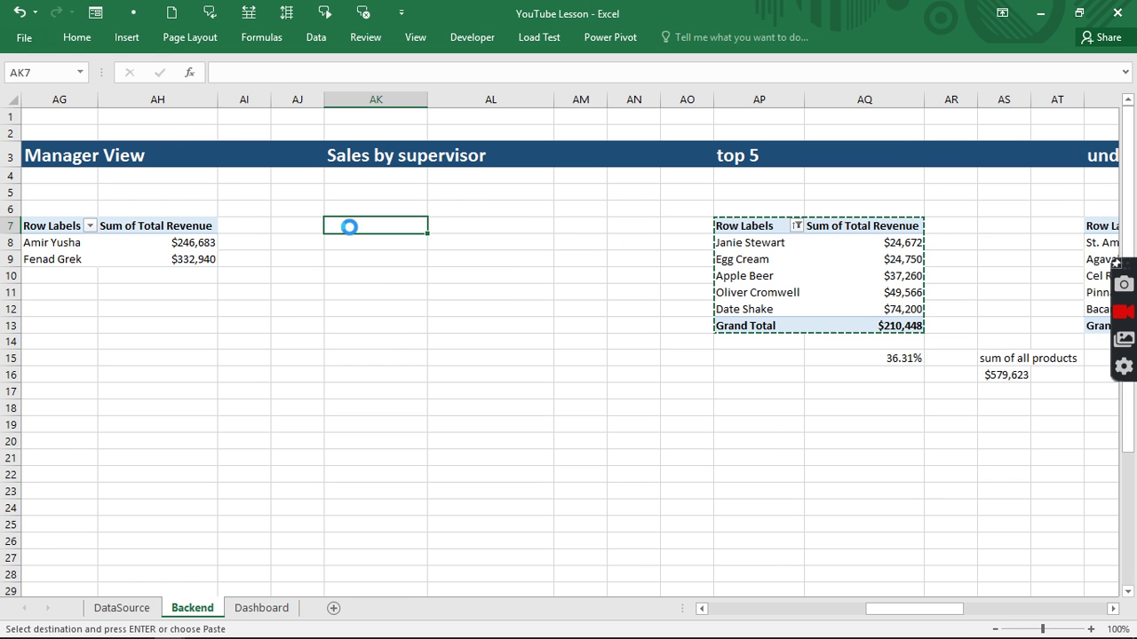
Replace the Product field with Supervisor in the rows of the Sales by supervisor pivot table.
{"action": "left_click", "coordinate": [391, 269]}
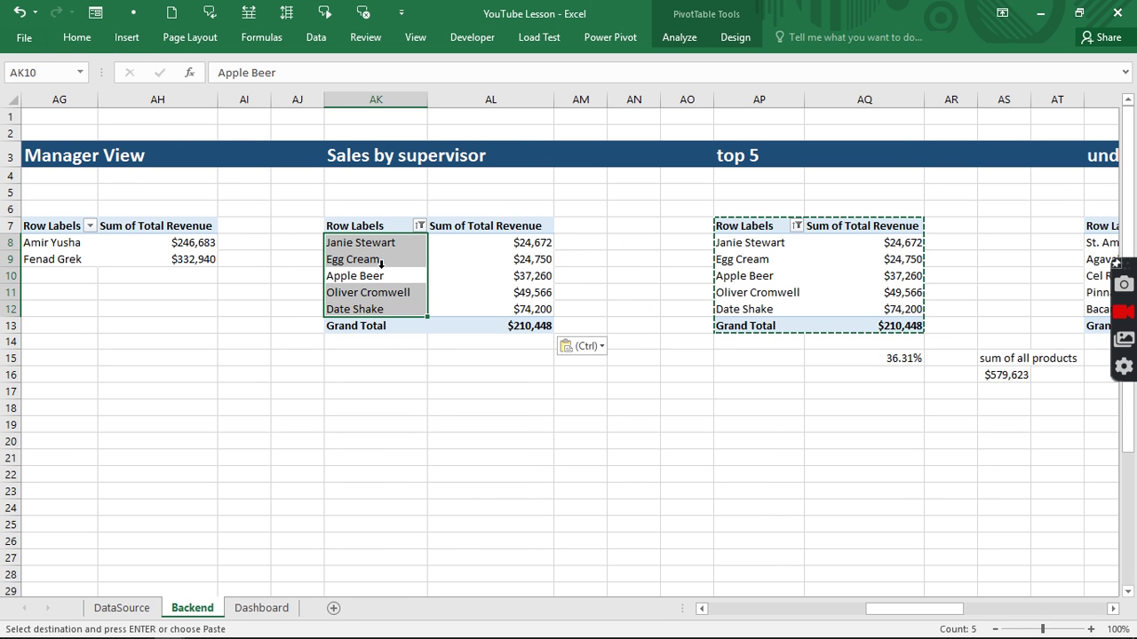
{"action": "right_click", "coordinate": [383, 275]}
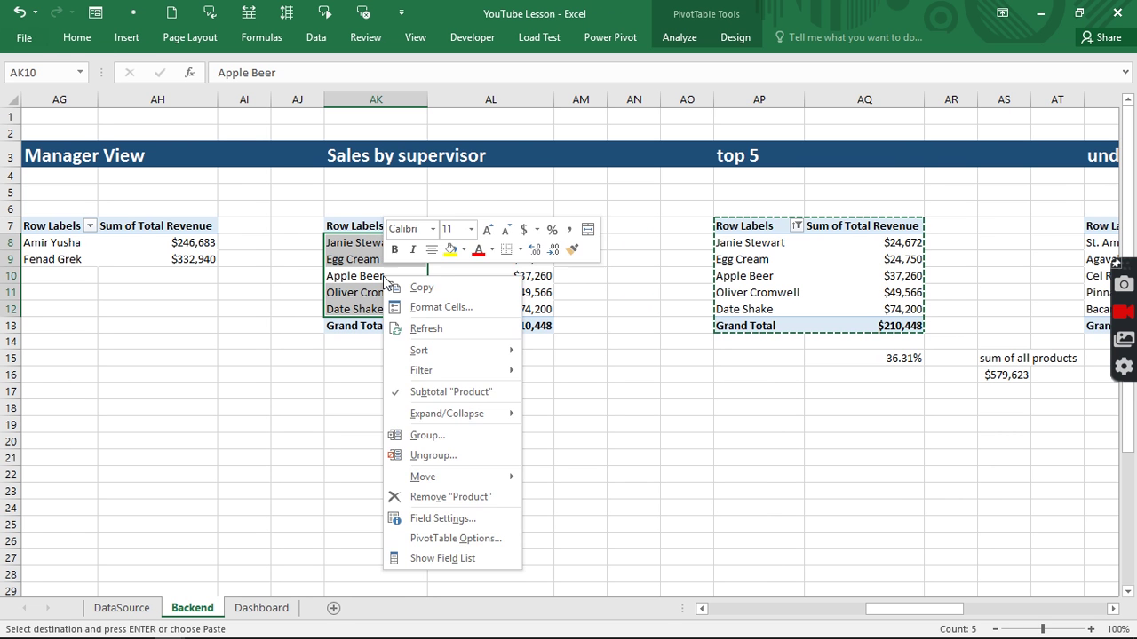
{"action": "left_click", "coordinate": [471, 559]}
{"action": "left_click_drag", "start_coordinate": [960, 342], "coordinate": [764, 397]}
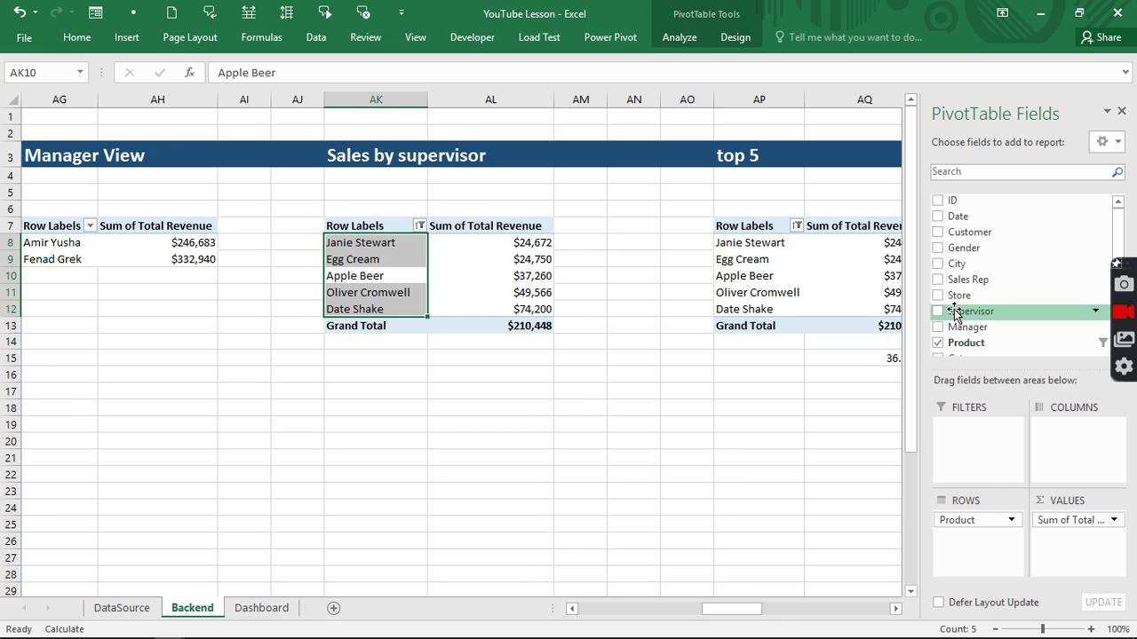
{"action": "left_click_drag", "start_coordinate": [972, 520], "coordinate": [806, 468]}
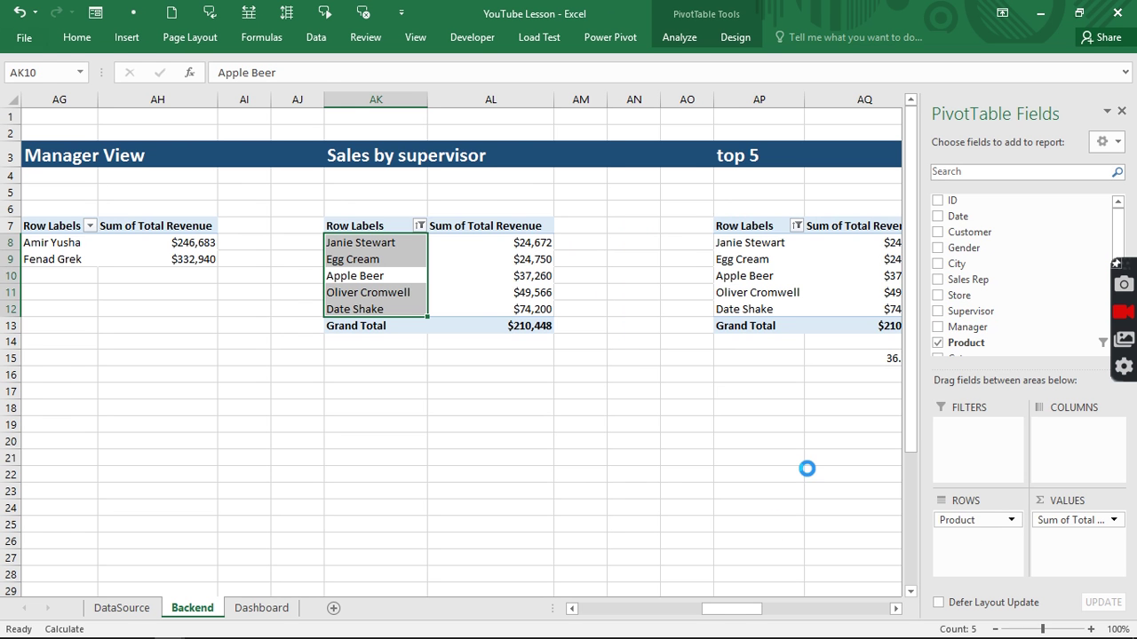
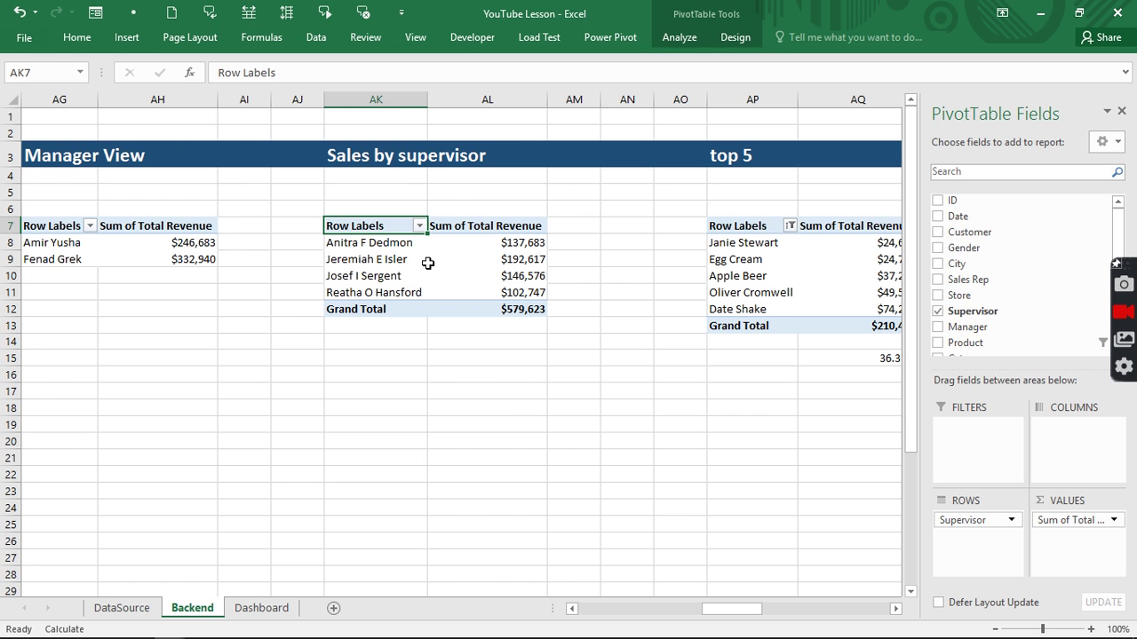
Turn off grand totals for rows and columns in the Sales by supervisor pivot table.
{"action": "left_click", "coordinate": [736, 37]}
{"action": "left_click", "coordinate": [66, 101]}
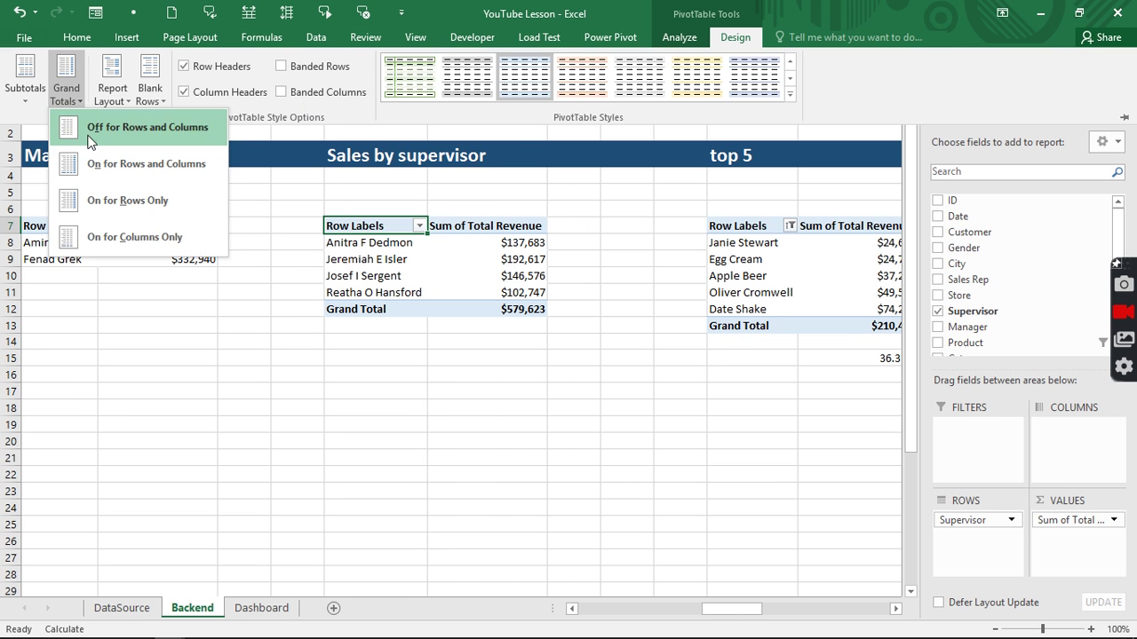
{"action": "left_click", "coordinate": [147, 122]}
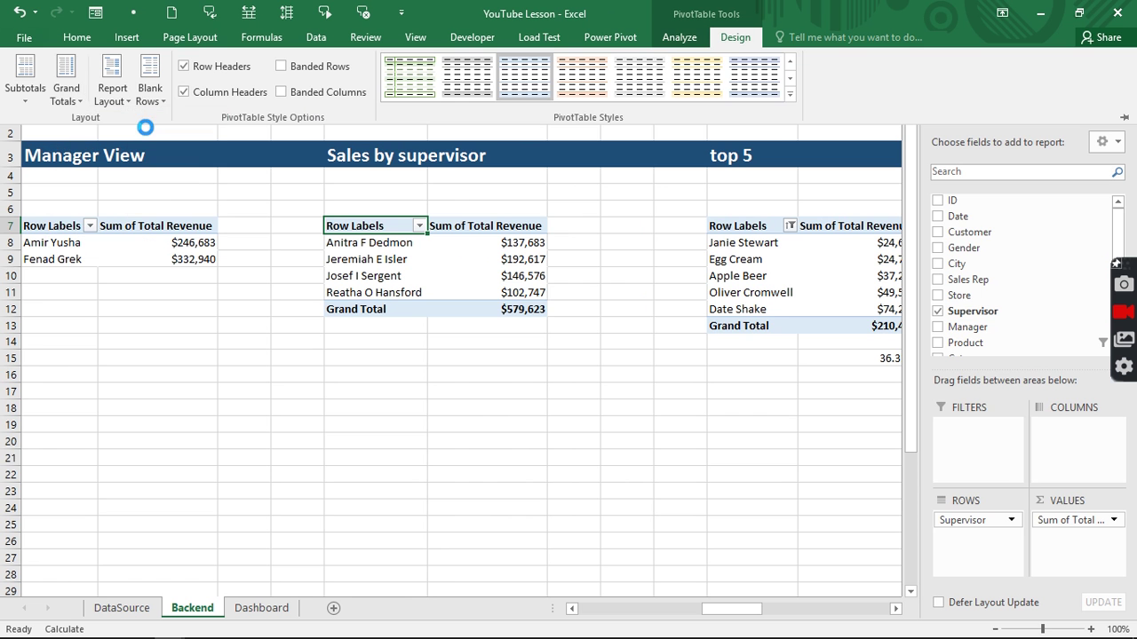
Insert a clustered column pivot chart from the Sales by supervisor pivot table and move it lower on the sheet.
{"action": "left_click", "coordinate": [389, 259]}
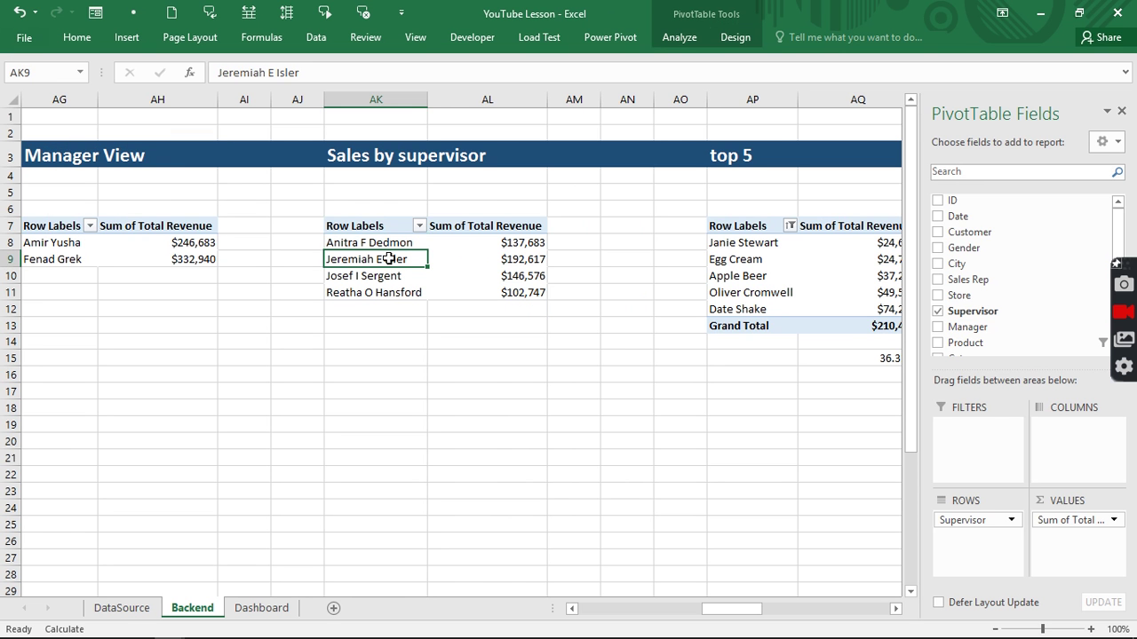
{"action": "left_click", "coordinate": [678, 37]}
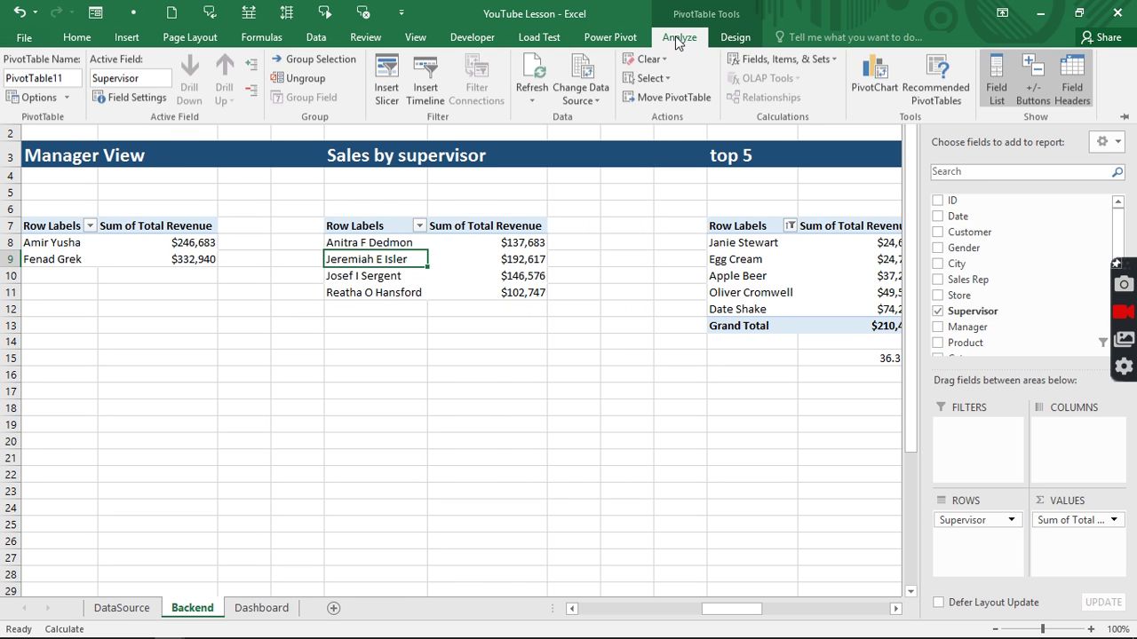
{"action": "left_click", "coordinate": [888, 78]}
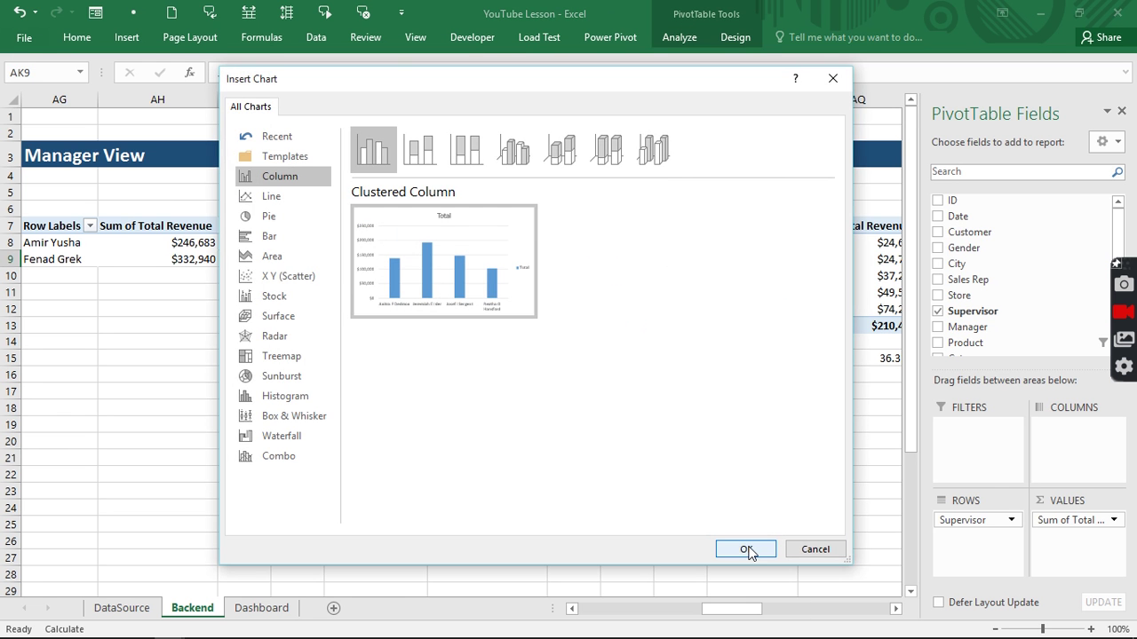
{"action": "left_click", "coordinate": [747, 550]}
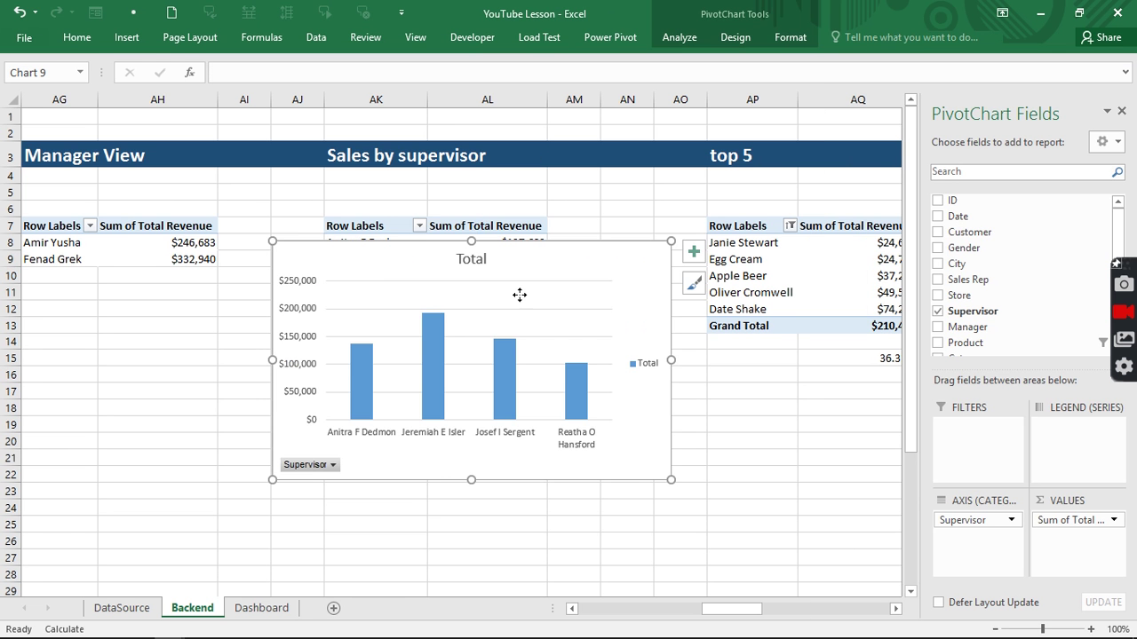
{"action": "left_click_drag", "start_coordinate": [519, 295], "coordinate": [520, 348]}
Sort the supervisor pivot table's total revenue from largest to smallest.
{"action": "left_click", "coordinate": [523, 260]}
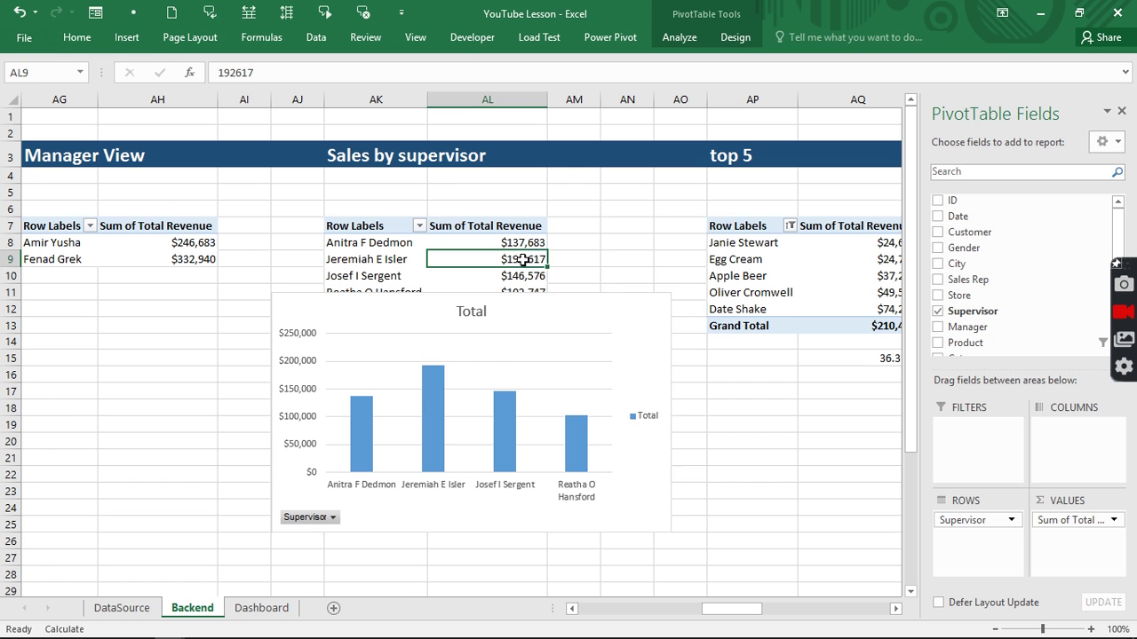
{"action": "right_click", "coordinate": [523, 259]}
{"action": "mouse_move", "coordinate": [583, 349]}
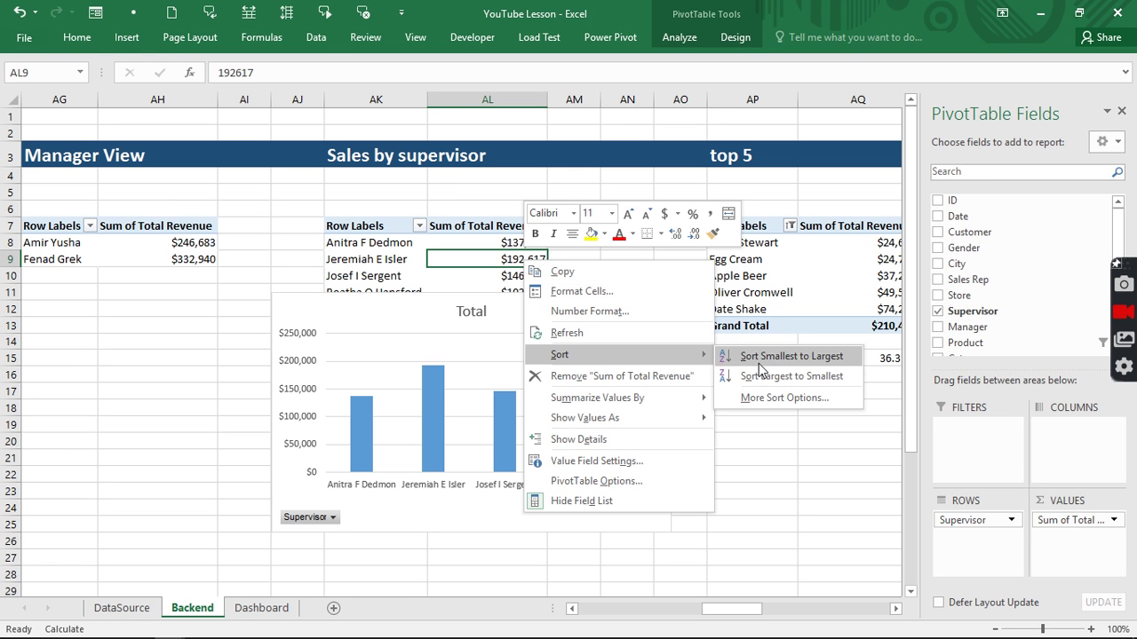
{"action": "left_click", "coordinate": [778, 373]}
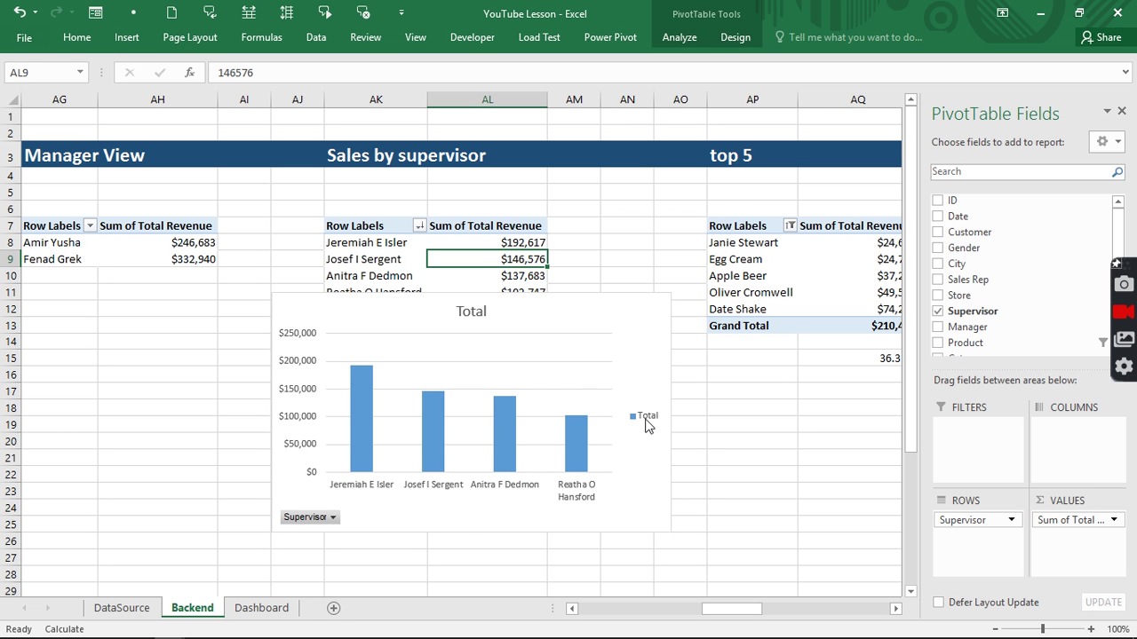
Delete the supervisor chart's legend, gridlines, title and vertical axis, and hide its axis field button.
{"action": "left_click", "coordinate": [648, 421]}
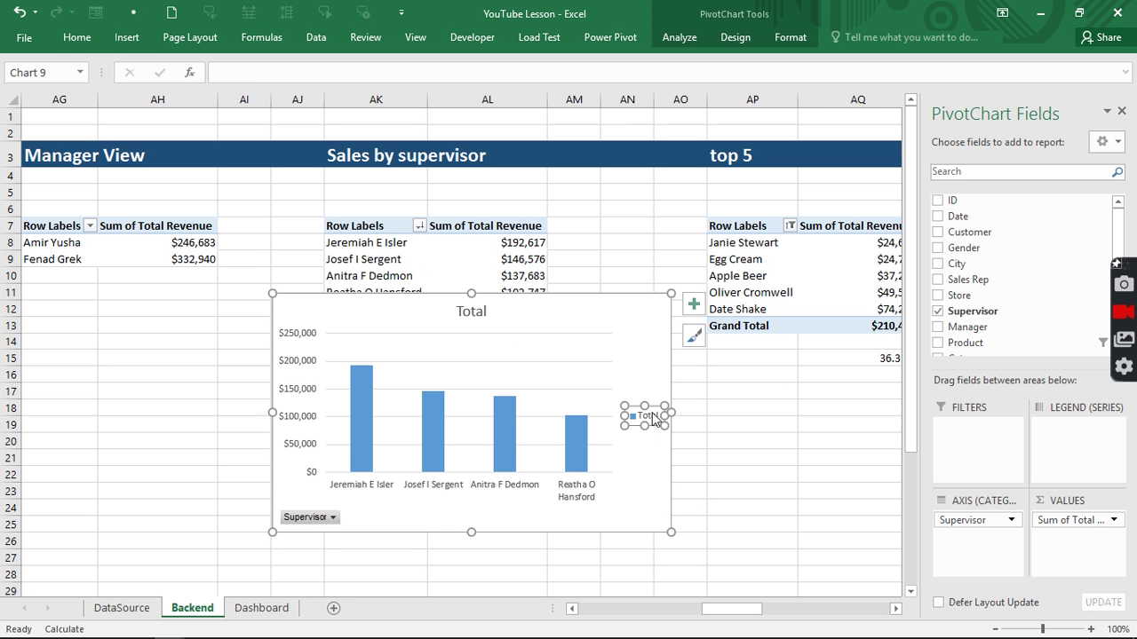
{"action": "key", "text": "Delete"}
{"action": "left_click", "coordinate": [591, 400]}
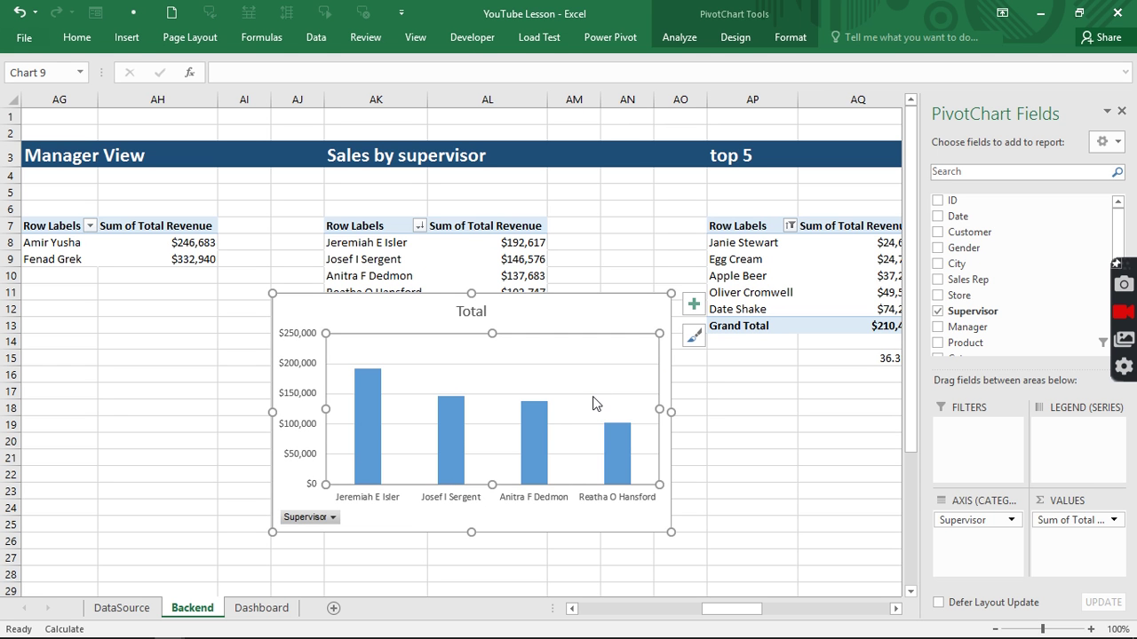
{"action": "left_click", "coordinate": [595, 394]}
{"action": "left_click", "coordinate": [467, 314]}
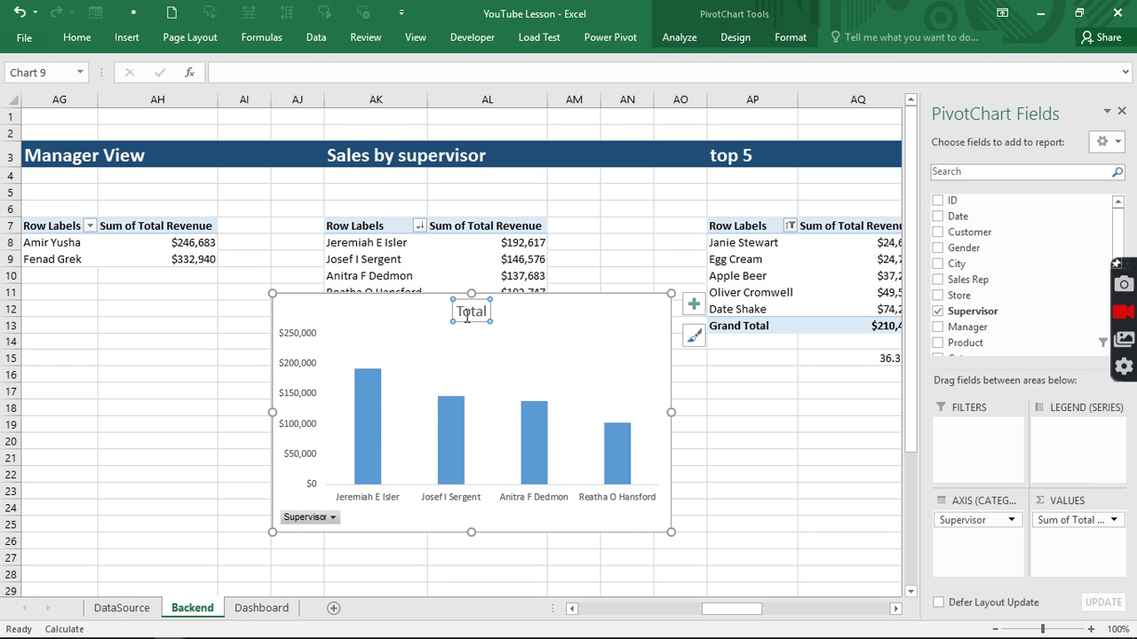
{"action": "key", "text": "Delete"}
{"action": "left_click", "coordinate": [309, 346]}
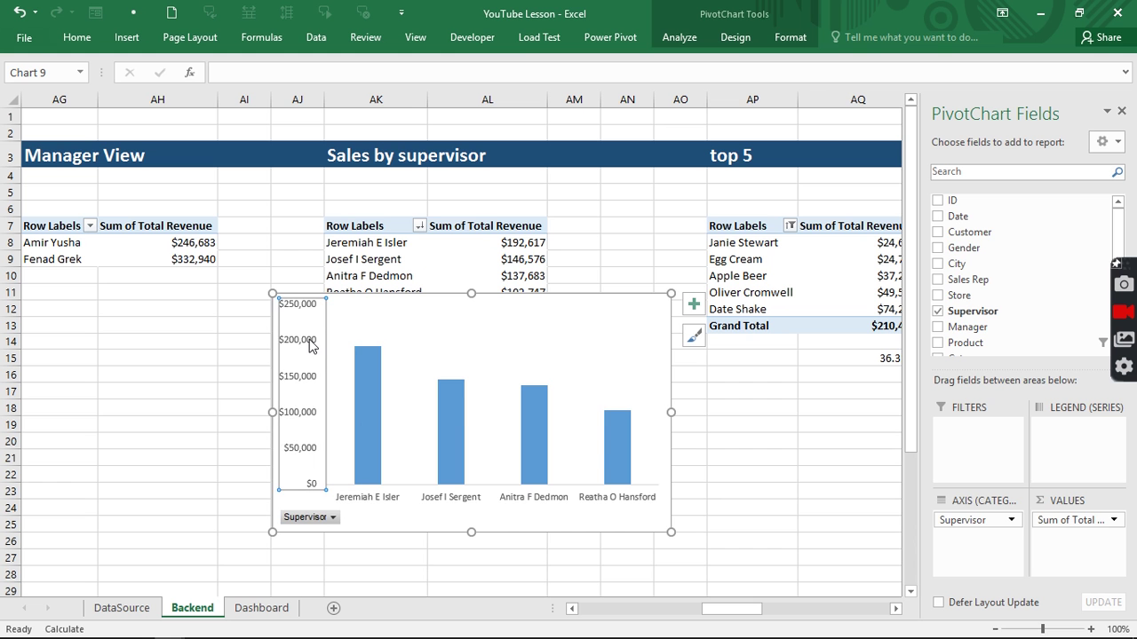
{"action": "key", "text": "Delete"}
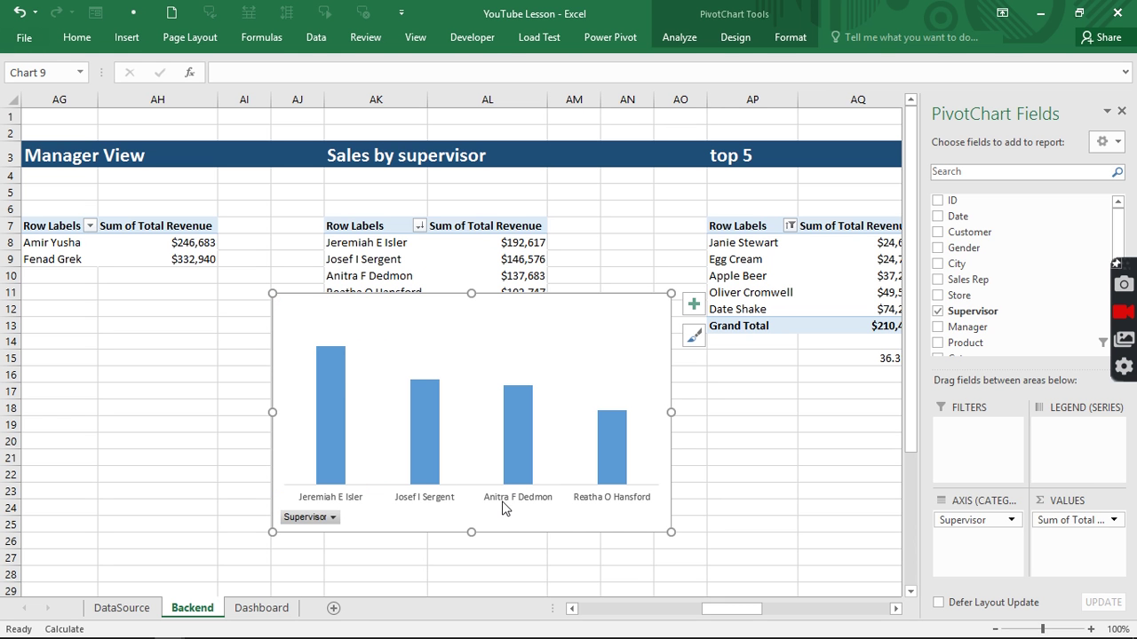
{"action": "right_click", "coordinate": [319, 523]}
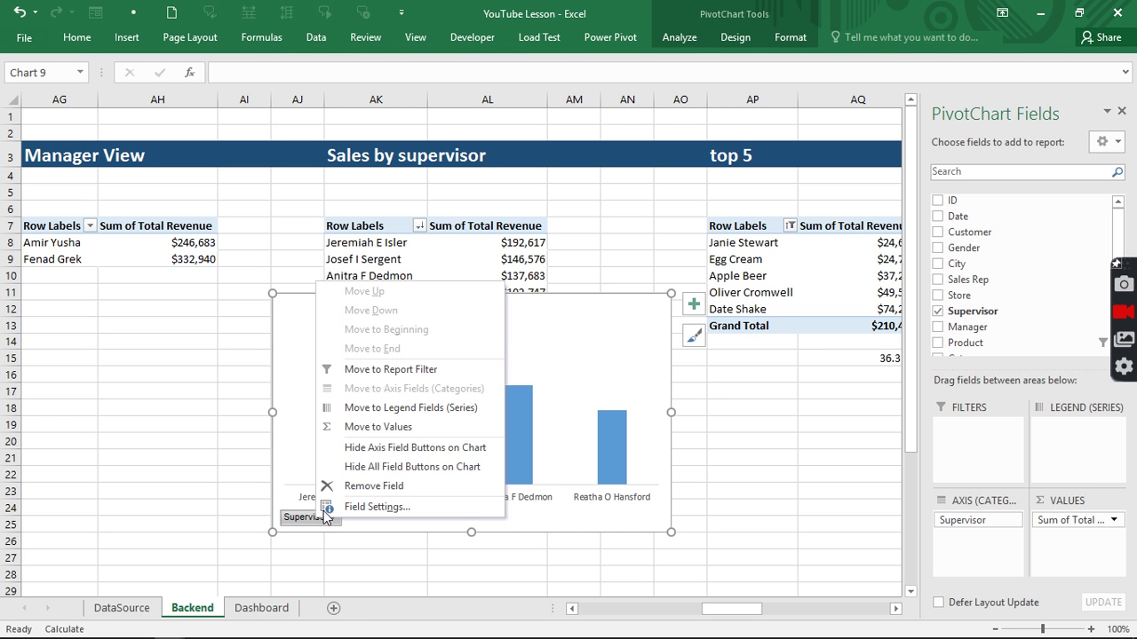
{"action": "left_click", "coordinate": [376, 449]}
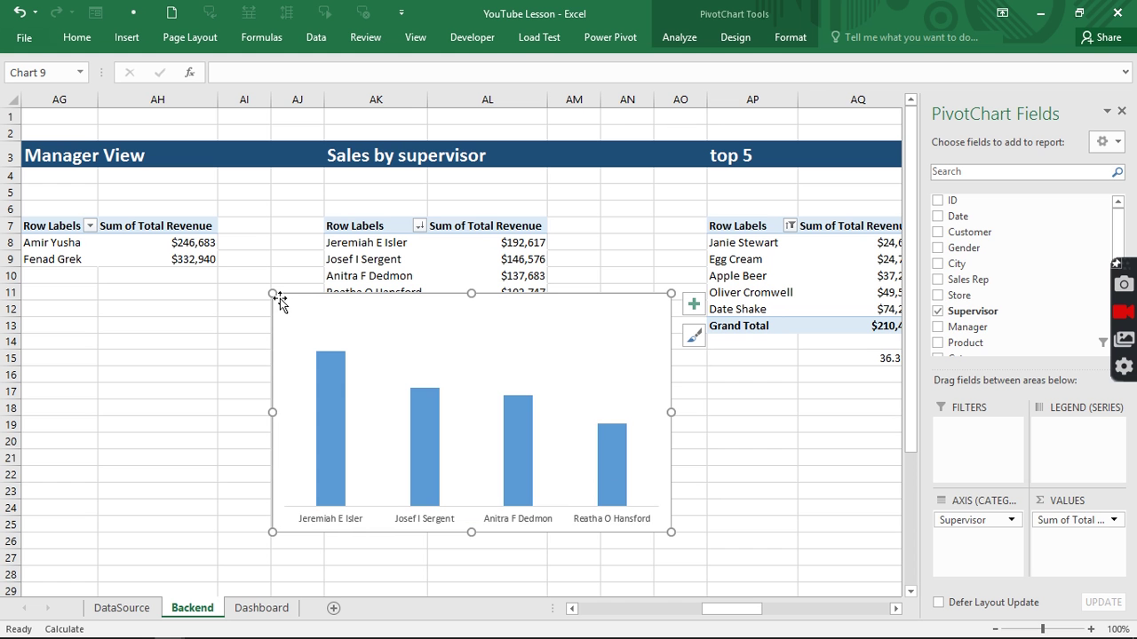
Shrink the supervisor chart to about 1.6" high by 2.68" wide and remove its fill and outline.
{"action": "left_click_drag", "start_coordinate": [271, 294], "coordinate": [456, 405]}
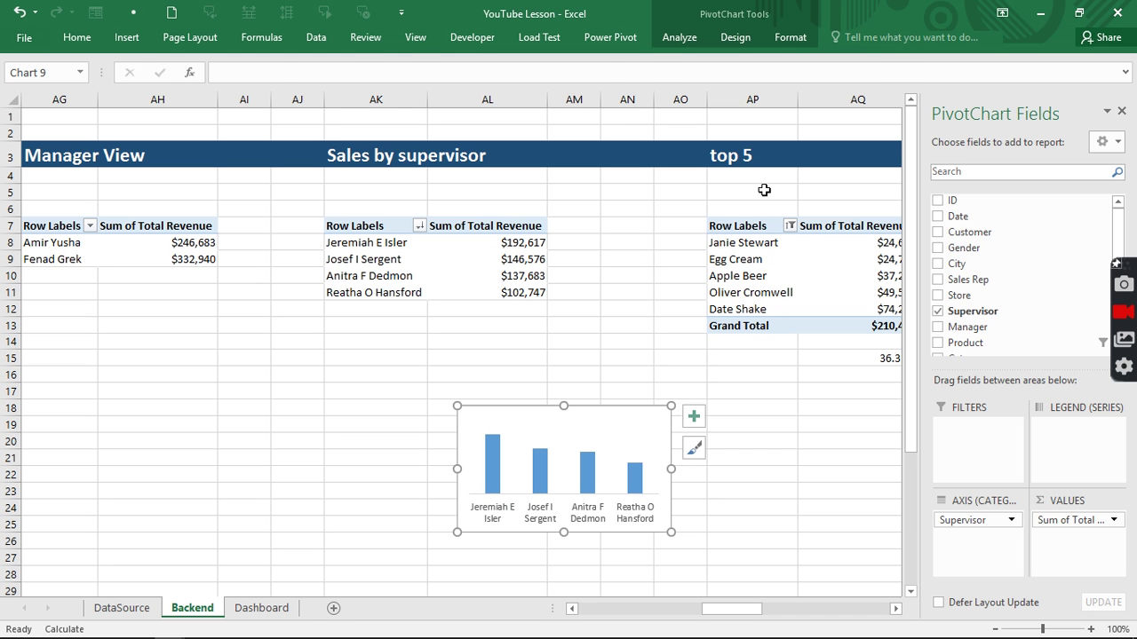
{"action": "left_click", "coordinate": [804, 36]}
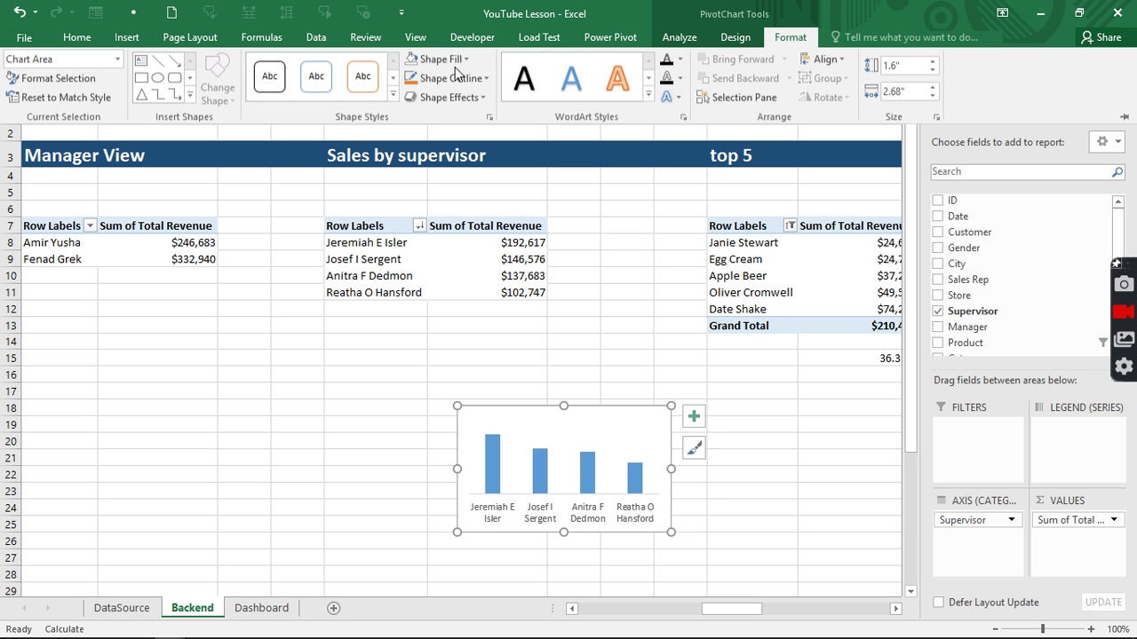
{"action": "left_click", "coordinate": [466, 59]}
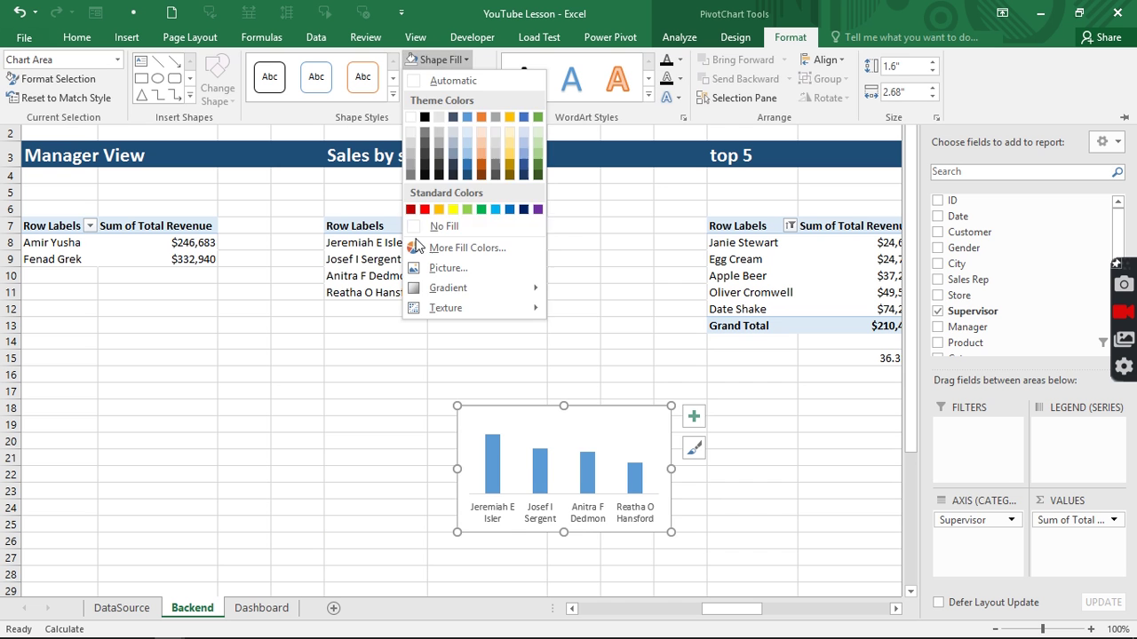
{"action": "left_click", "coordinate": [411, 229]}
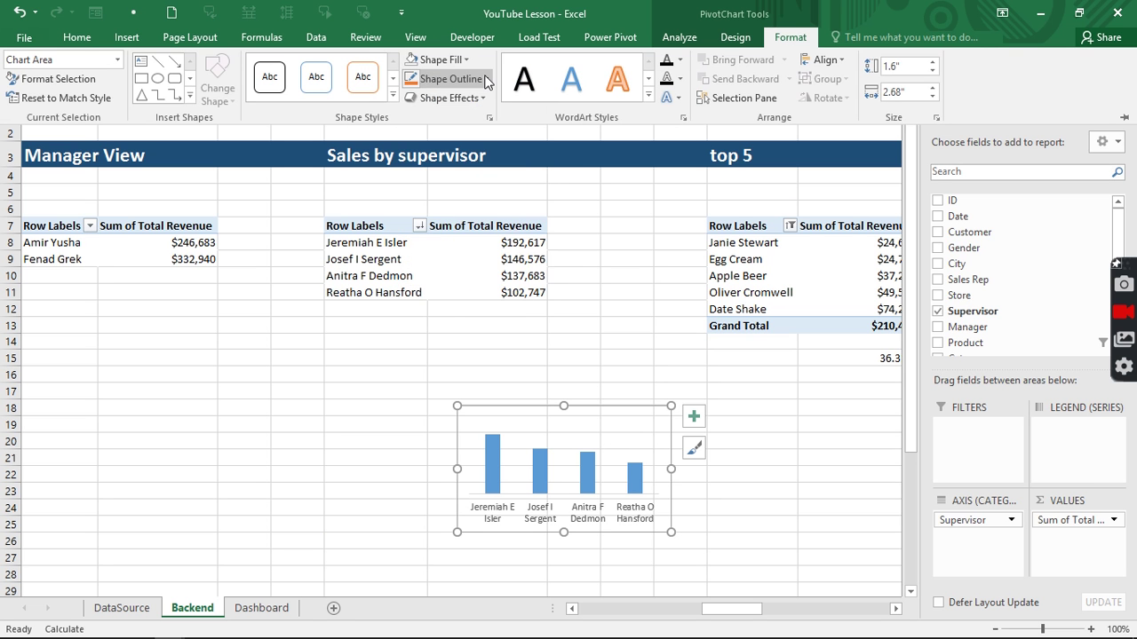
{"action": "left_click", "coordinate": [486, 81]}
{"action": "left_click", "coordinate": [435, 245]}
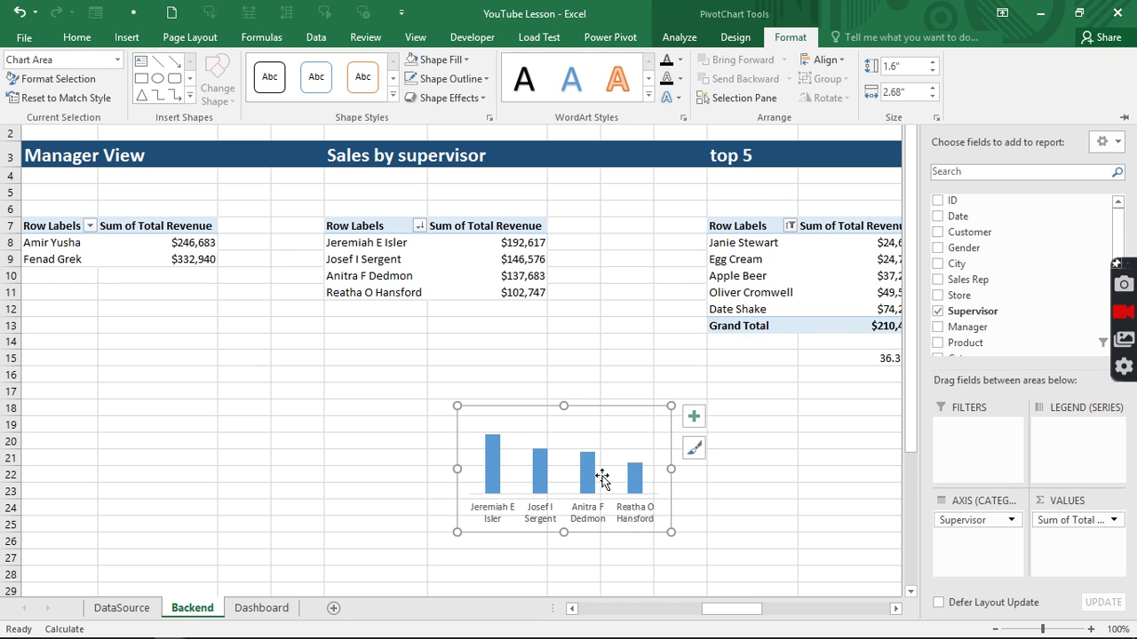
Cut the supervisor chart from the Backend sheet and paste it into the Total Sales By Superisor card on the Dashboard.
{"action": "key", "text": "ctrl+x"}
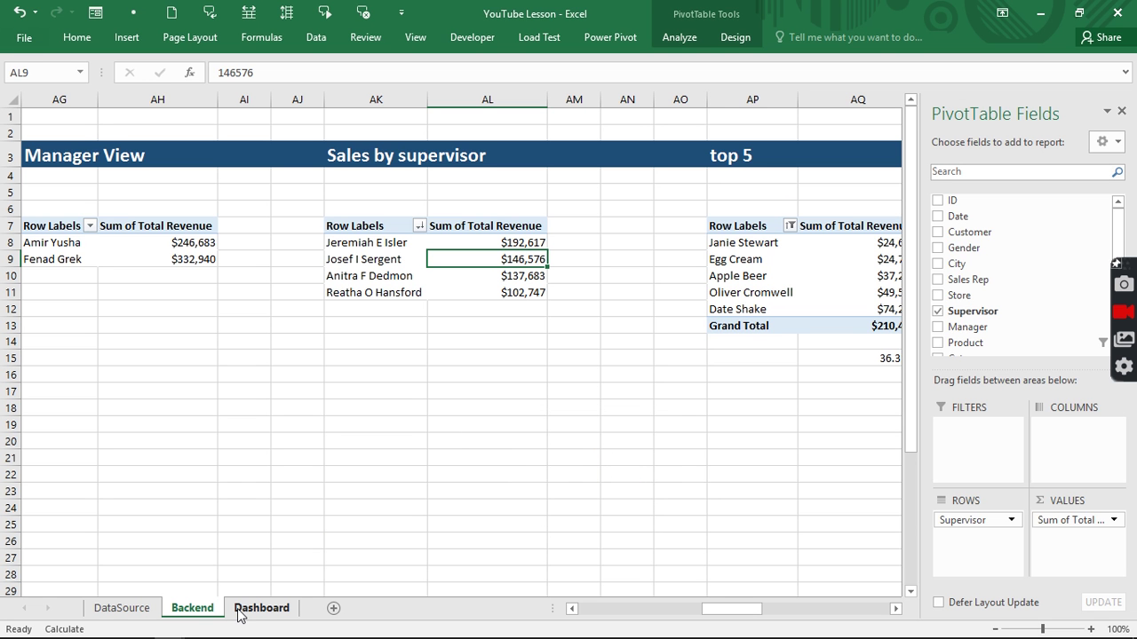
{"action": "left_click", "coordinate": [261, 608]}
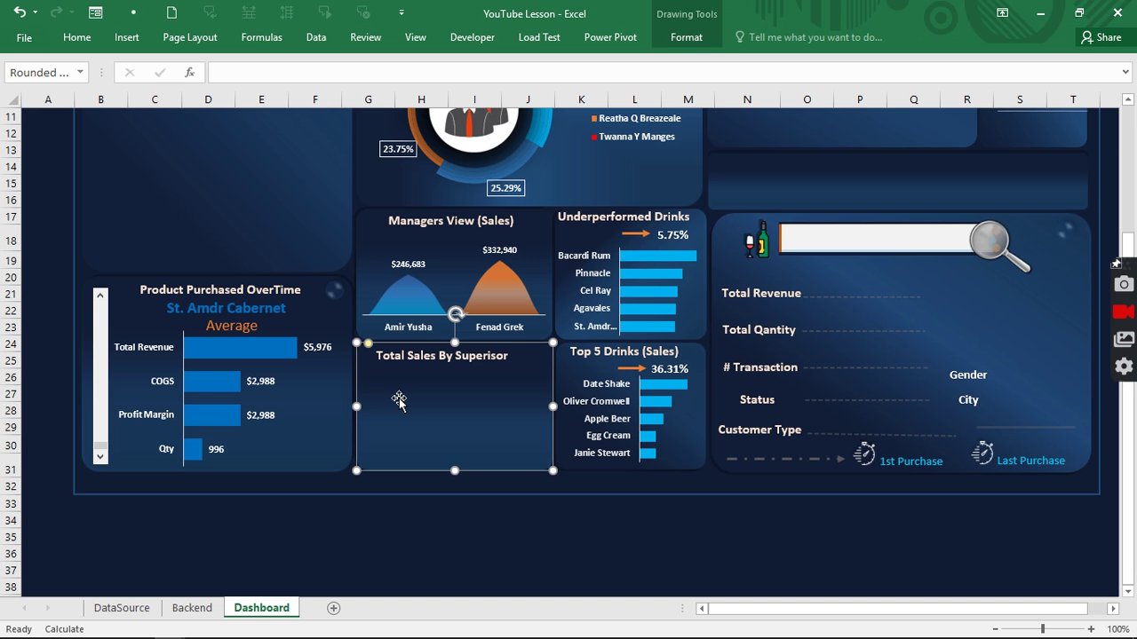
{"action": "left_click", "coordinate": [399, 400]}
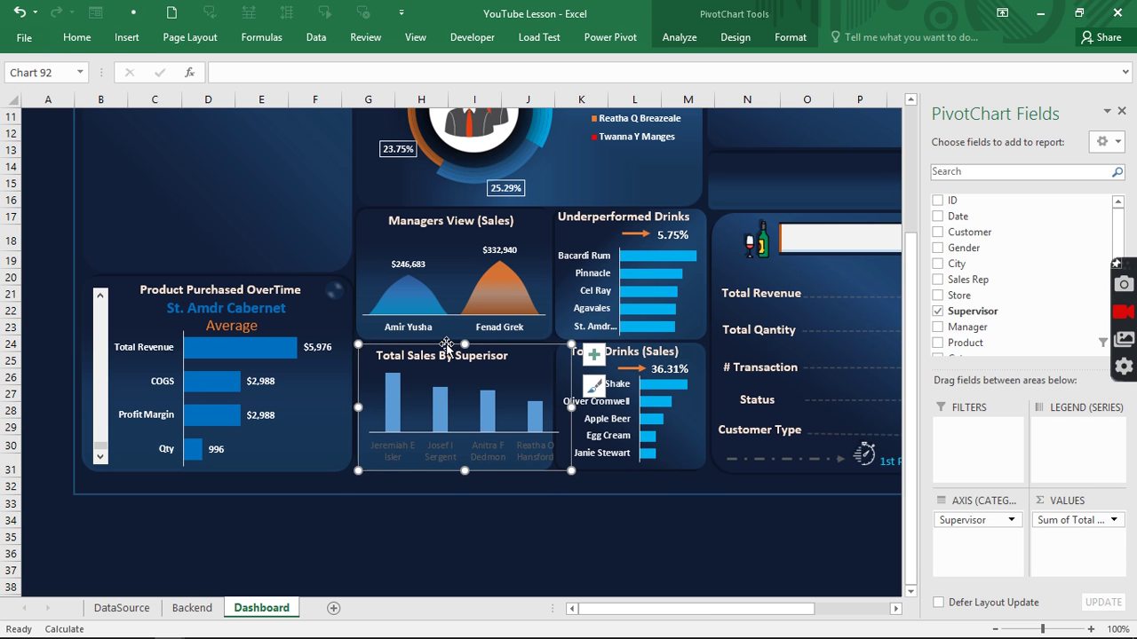
{"action": "left_click_drag", "start_coordinate": [443, 344], "coordinate": [438, 346]}
Format the horizontal axis labels of the supervisor chart in bold white text.
{"action": "left_click", "coordinate": [476, 445]}
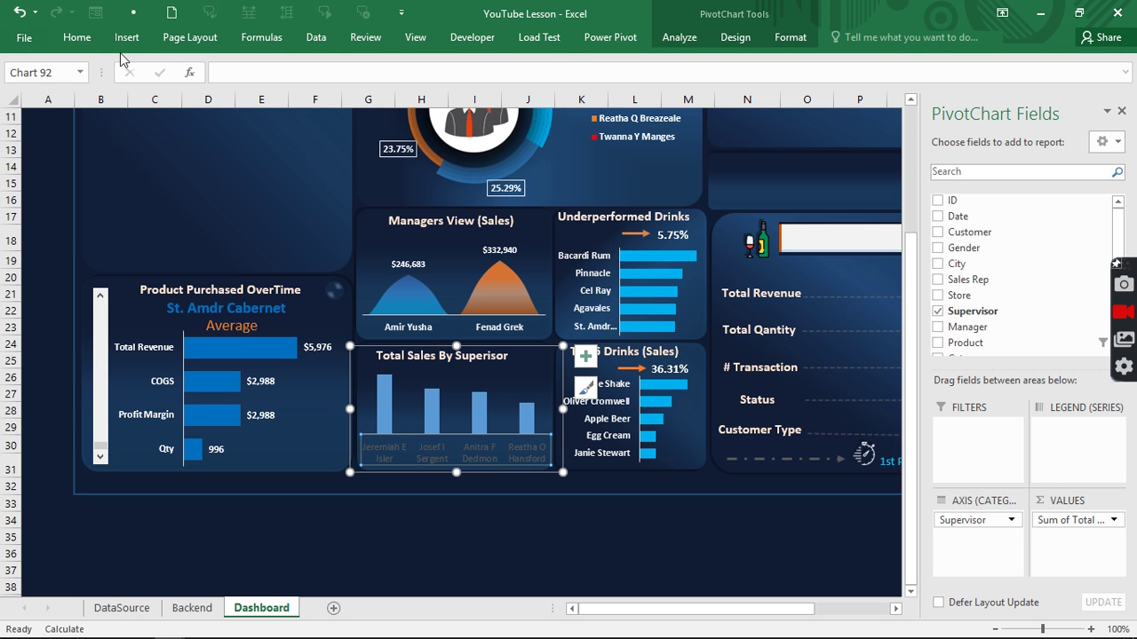
{"action": "left_click", "coordinate": [77, 38]}
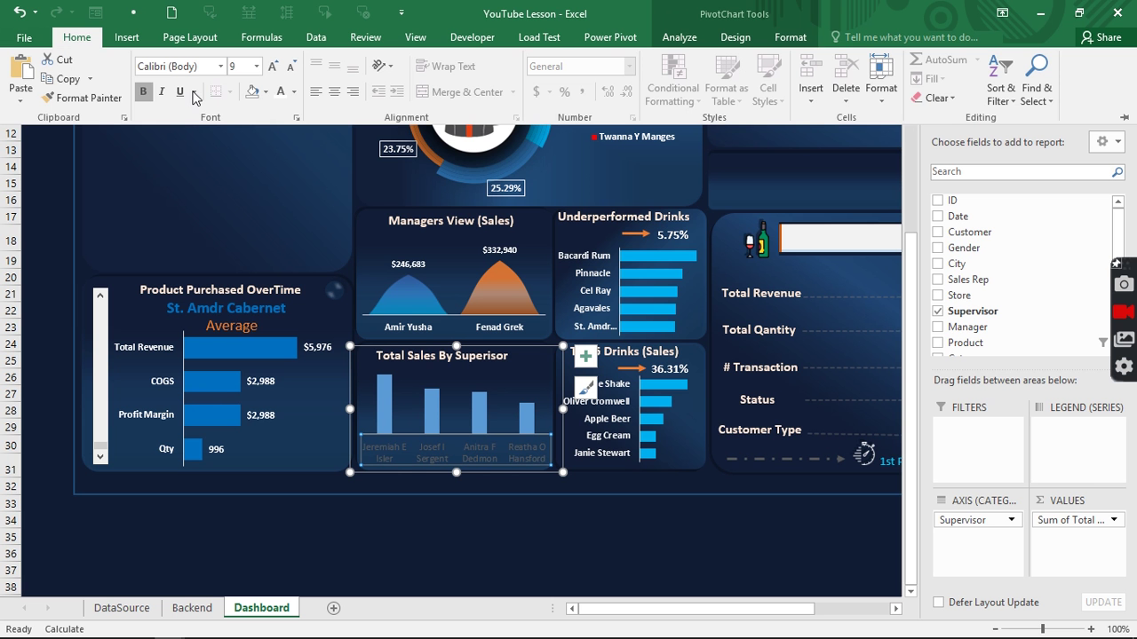
{"action": "left_click", "coordinate": [295, 92]}
{"action": "left_click", "coordinate": [282, 167]}
{"action": "left_click", "coordinate": [514, 522]}
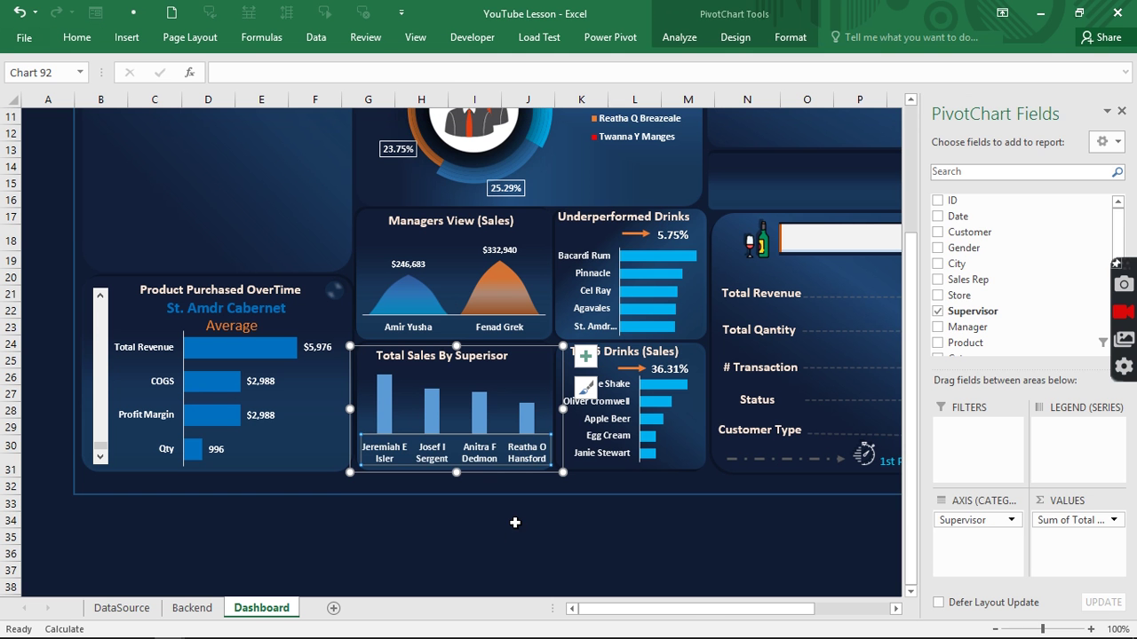
{"action": "left_click", "coordinate": [514, 522]}
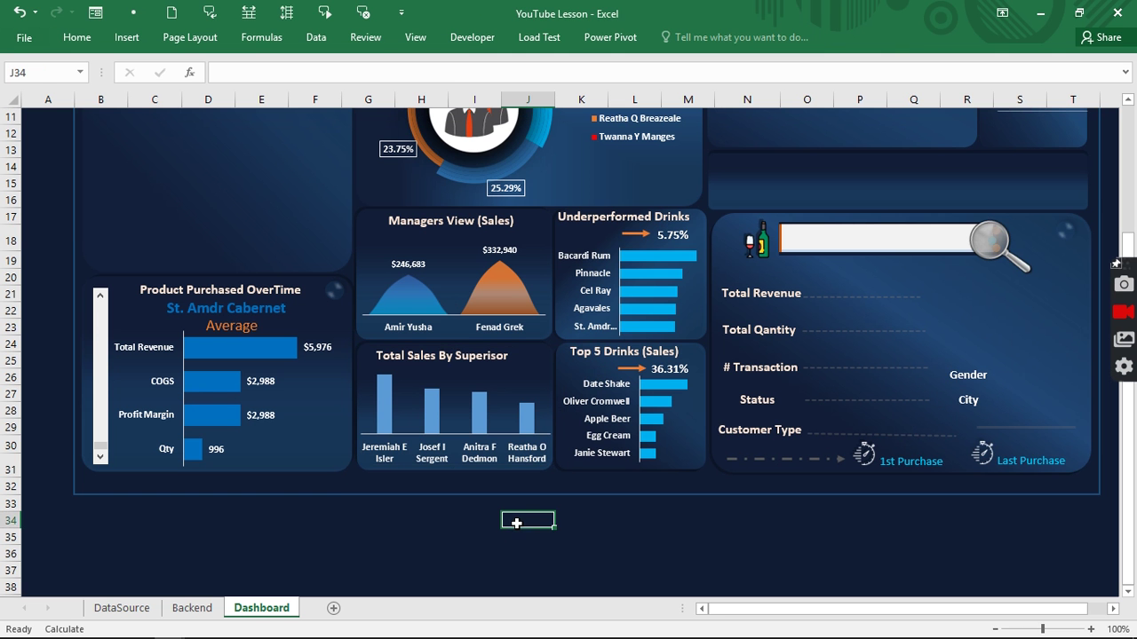
Fill the supervisor chart's columns with the standard Light Blue color.
{"action": "left_click", "coordinate": [485, 422]}
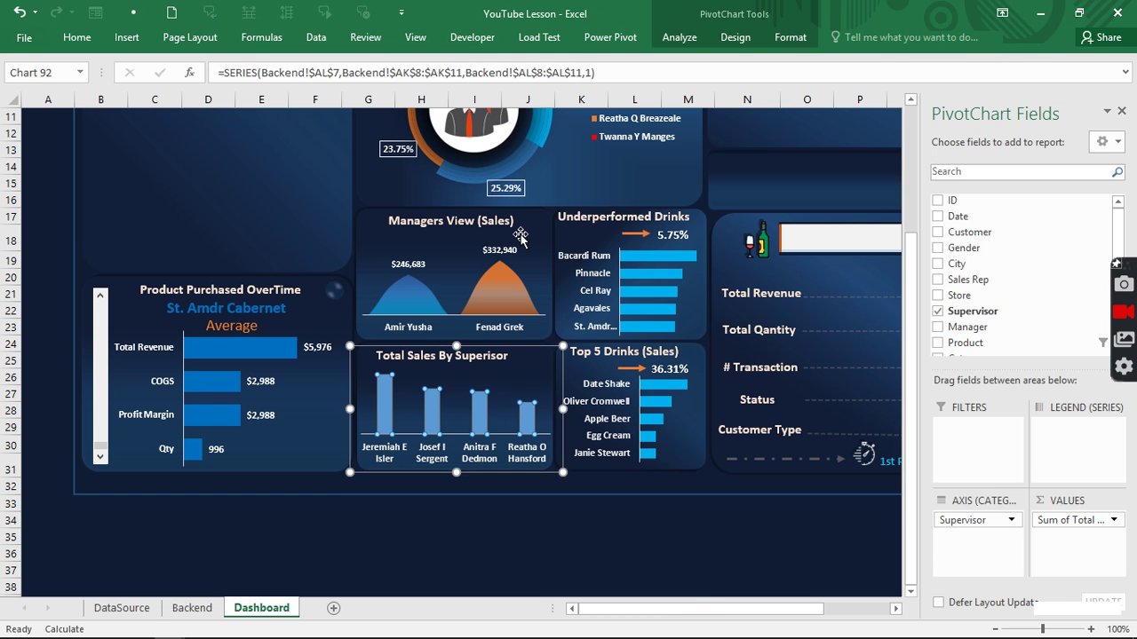
{"action": "left_click", "coordinate": [77, 43]}
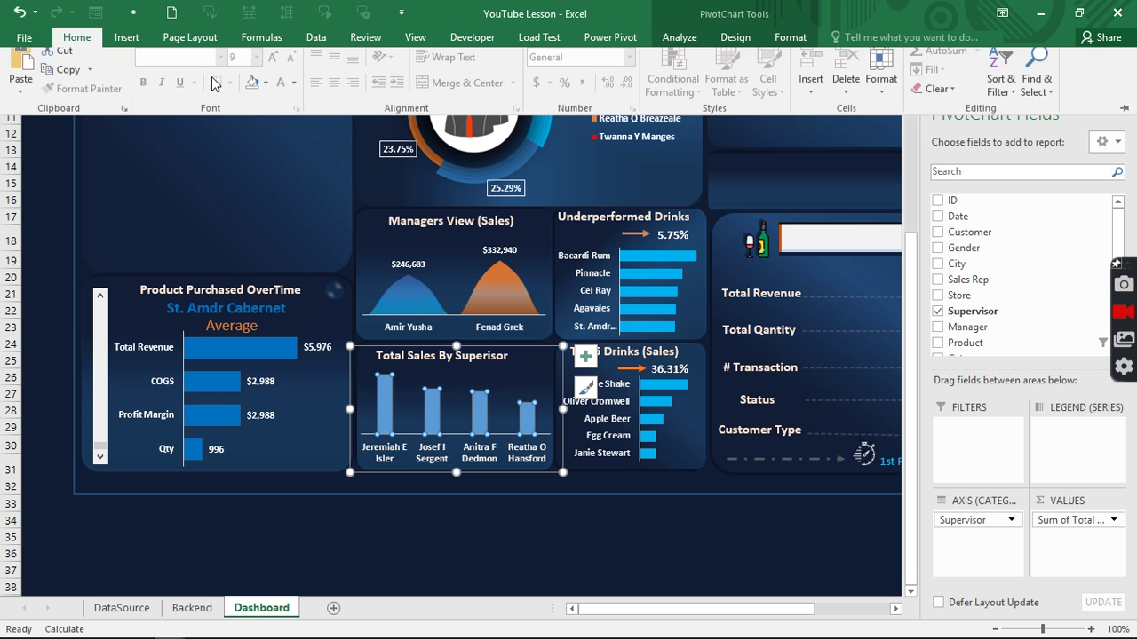
{"action": "left_click", "coordinate": [263, 92]}
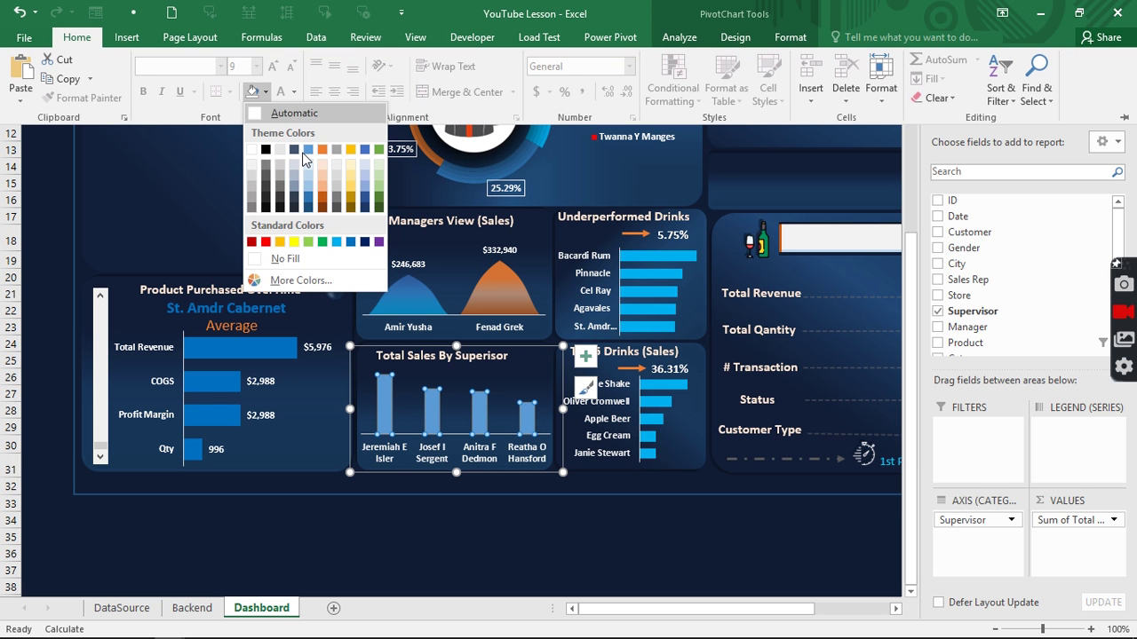
{"action": "left_click", "coordinate": [338, 243]}
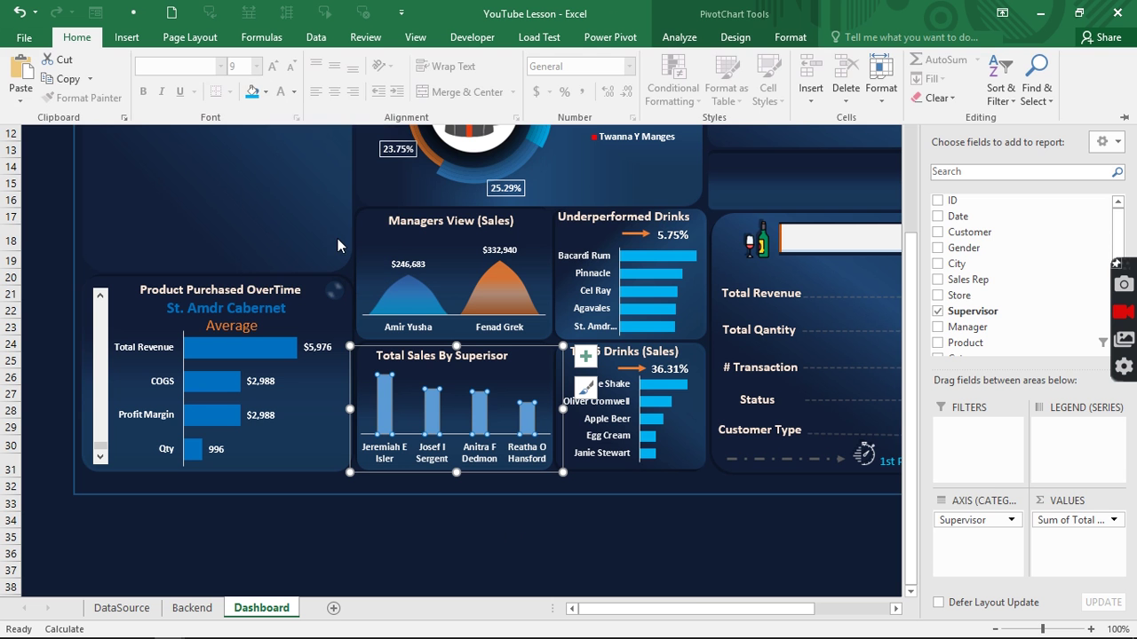
{"action": "left_click", "coordinate": [567, 529]}
Auto-hide the ribbon and view the dashboard from its first row.
{"action": "key", "text": "ctrl+Up"}
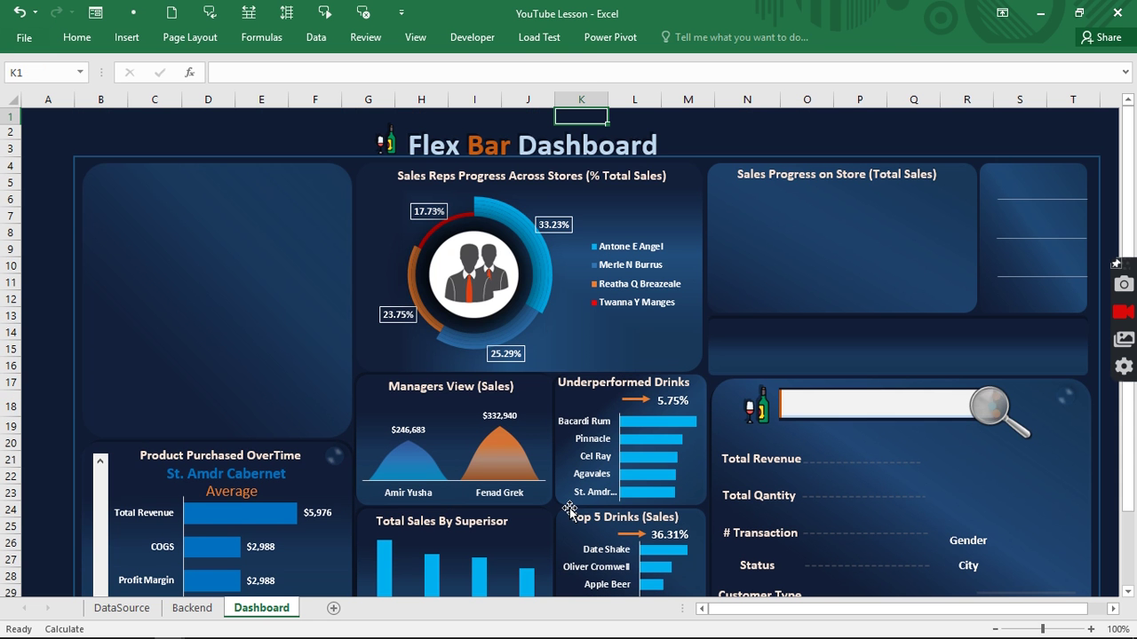
{"action": "left_click", "coordinate": [1001, 11]}
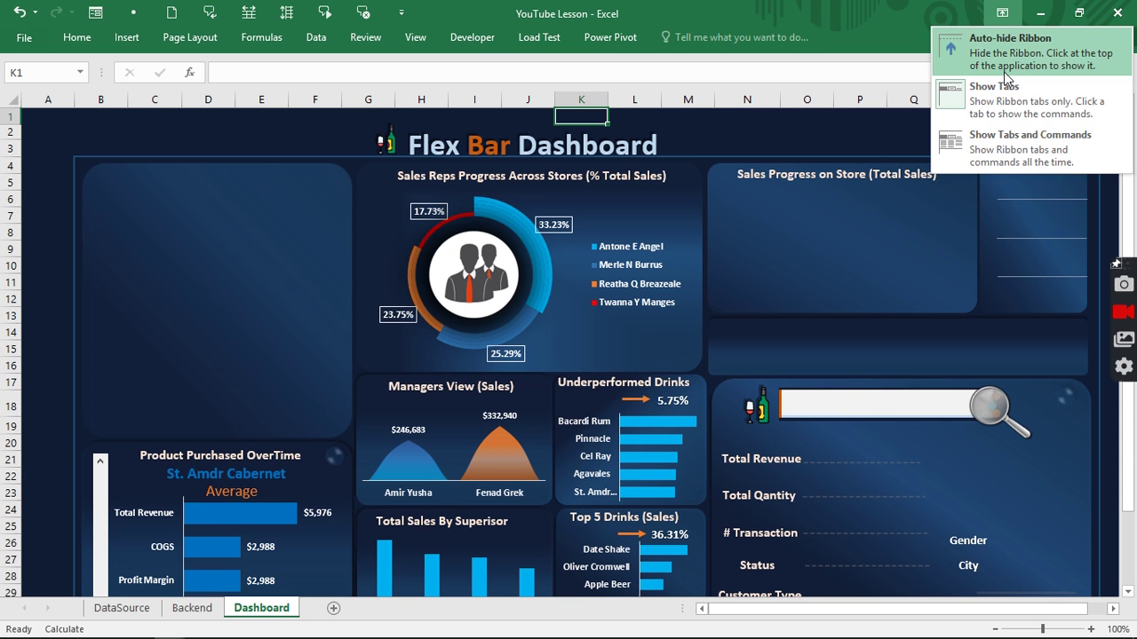
{"action": "left_click", "coordinate": [1005, 55]}
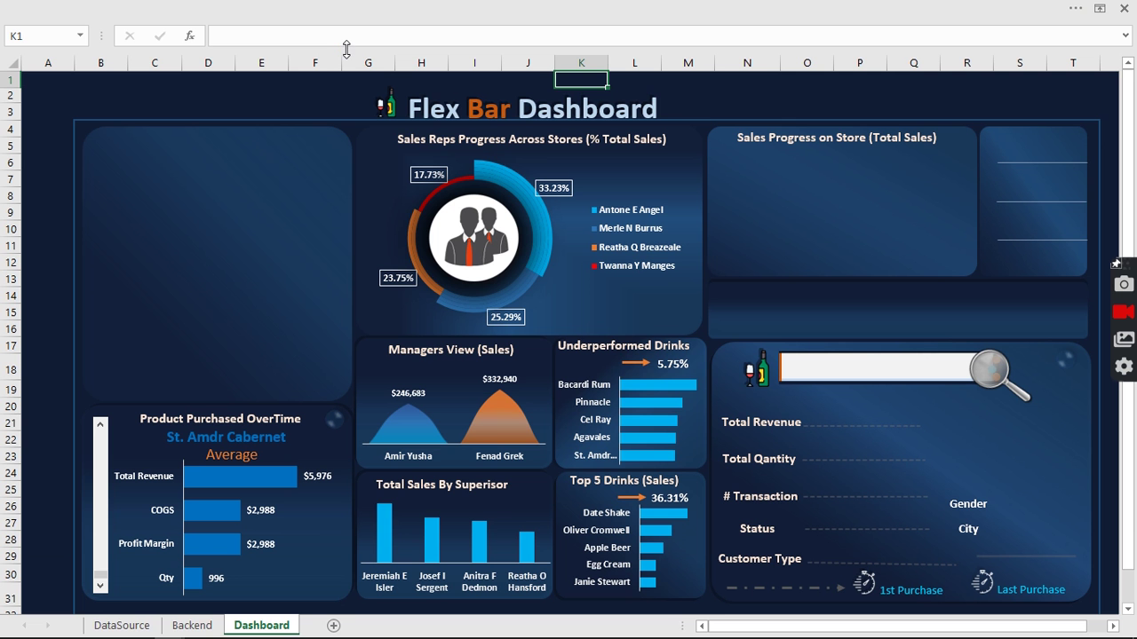
Switch to the Flex Bar Analysis Youtube (complet dasboard) workbook to view the completed dashboard.
{"action": "left_click", "coordinate": [506, 8]}
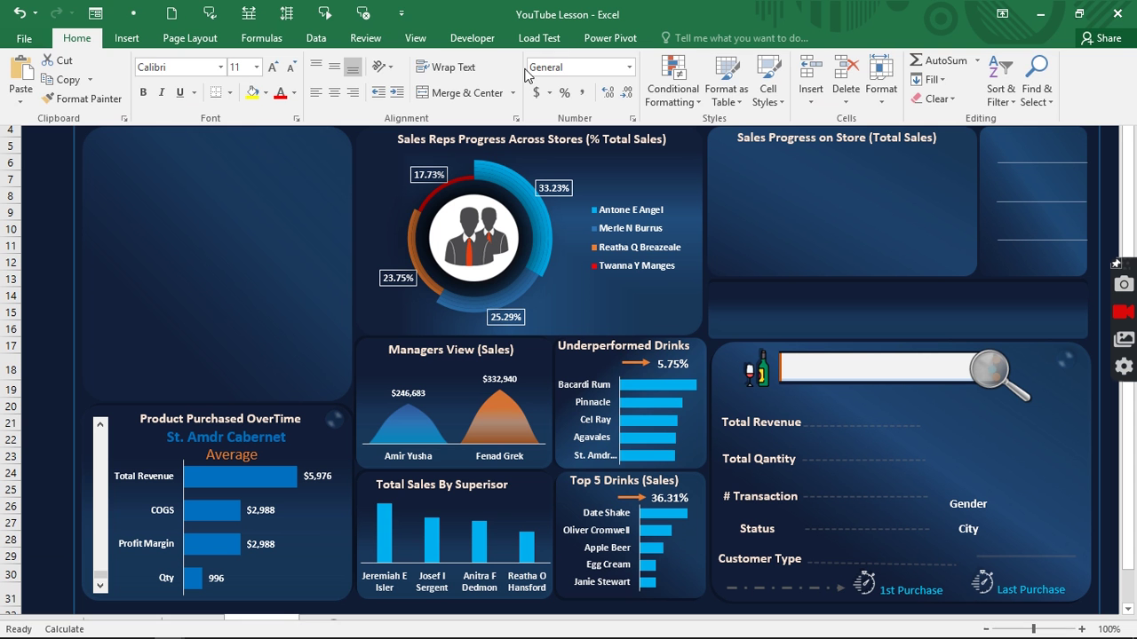
{"action": "left_click", "coordinate": [415, 37]}
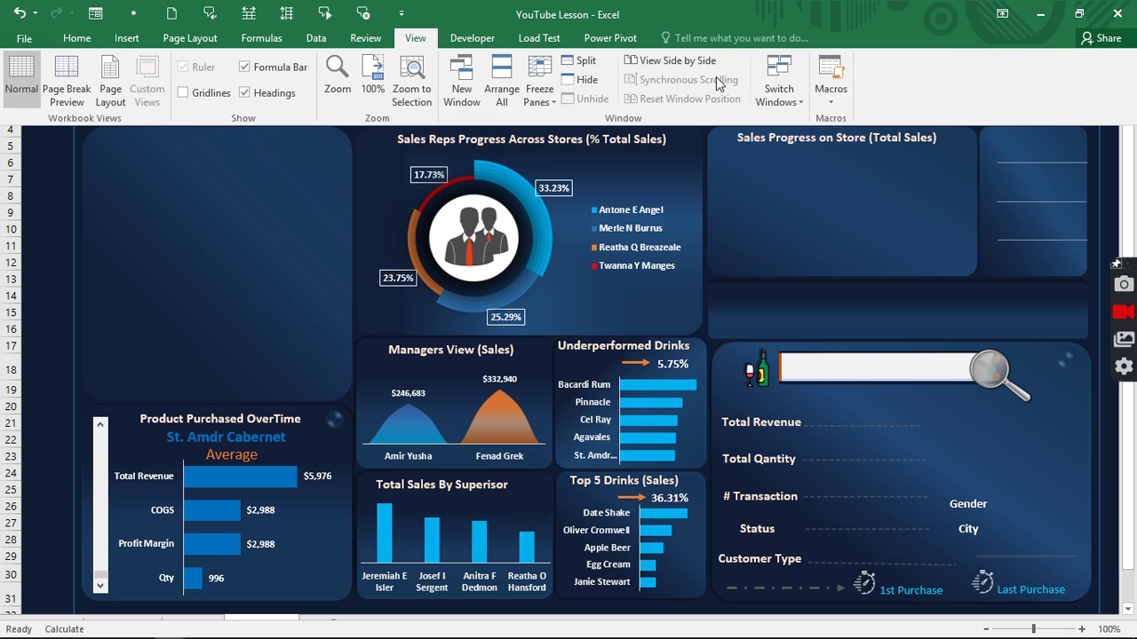
{"action": "left_click", "coordinate": [779, 93]}
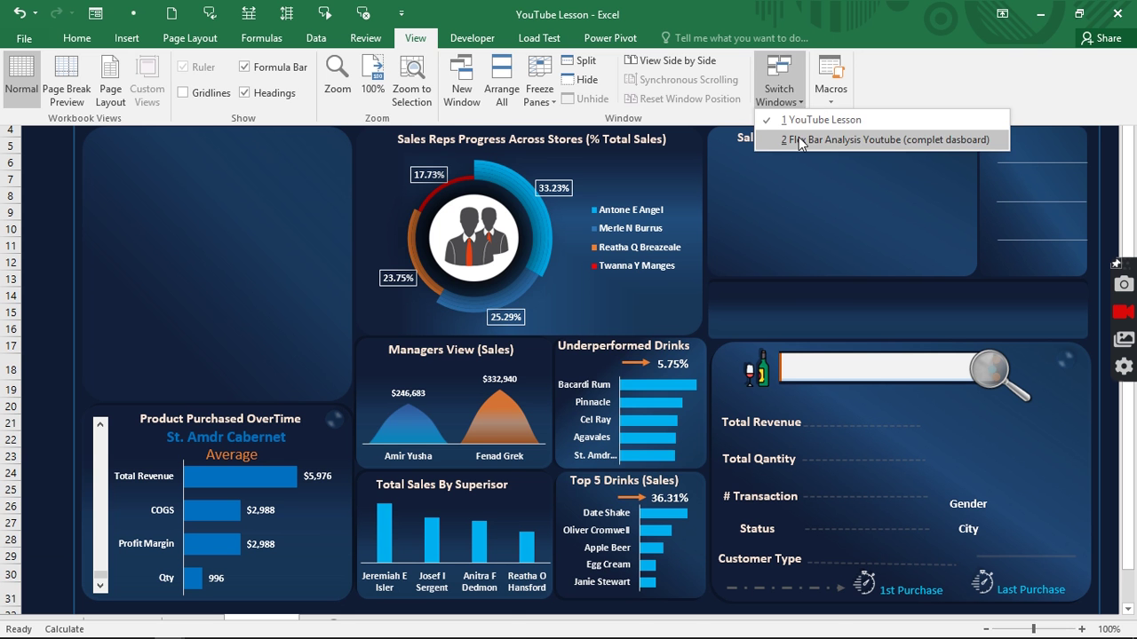
{"action": "left_click", "coordinate": [802, 140]}
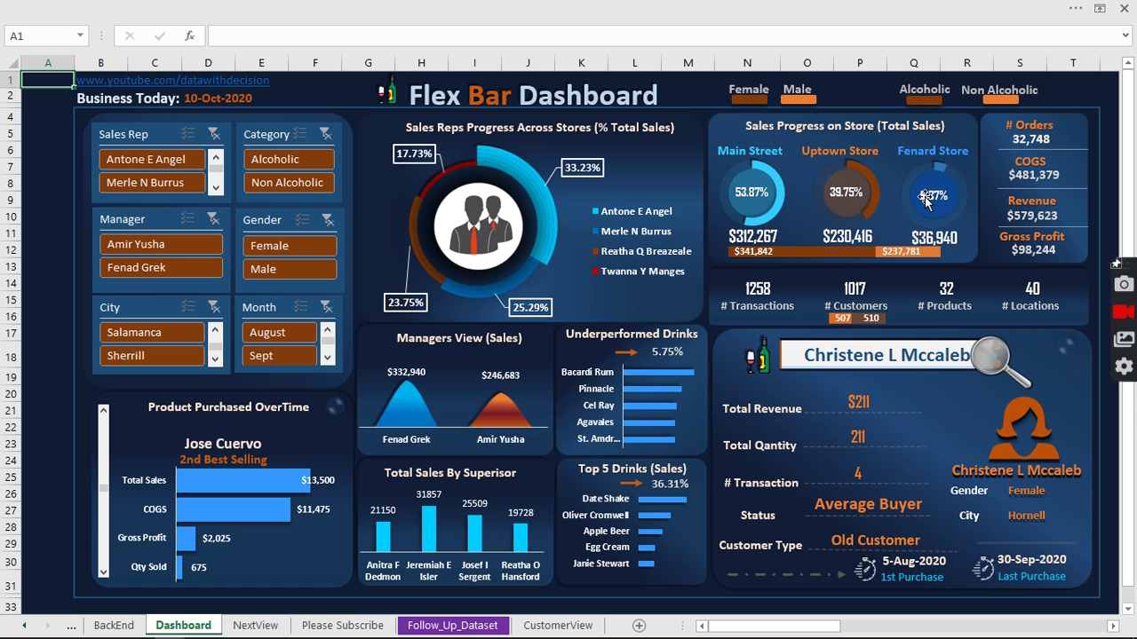
{"action": "left_click", "coordinate": [570, 8]}
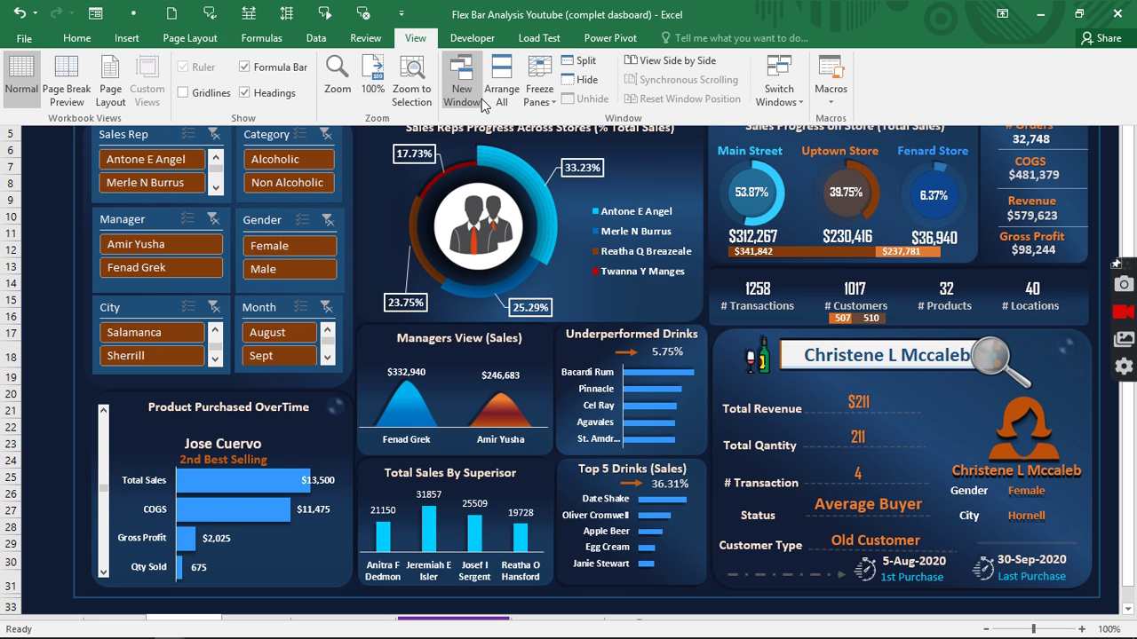
{"action": "left_click", "coordinate": [779, 89]}
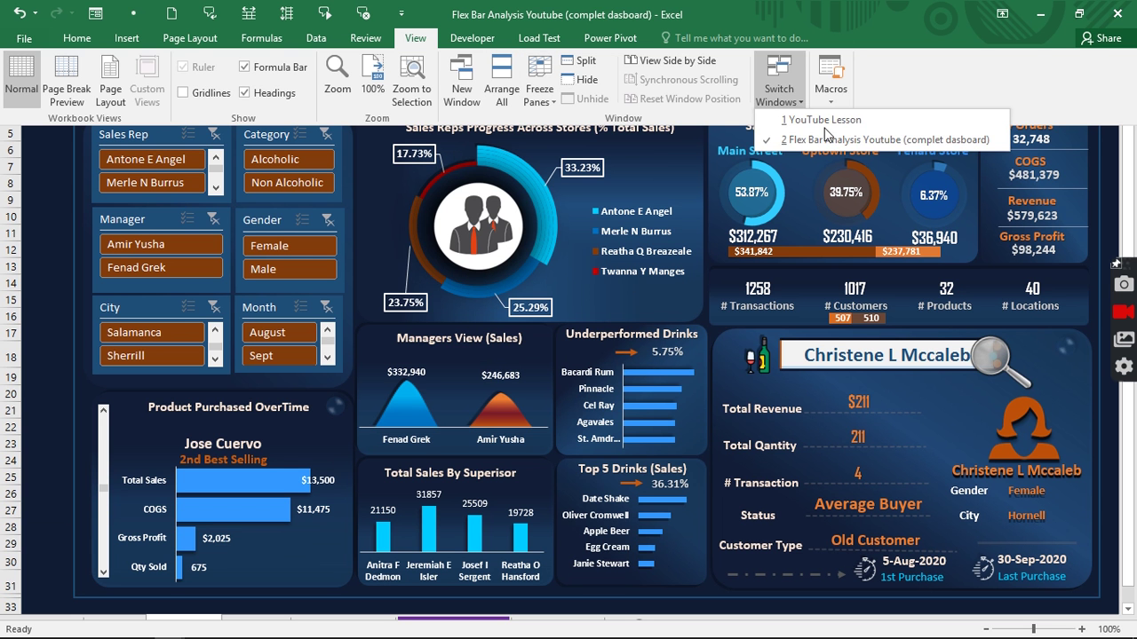
{"action": "left_click", "coordinate": [861, 355]}
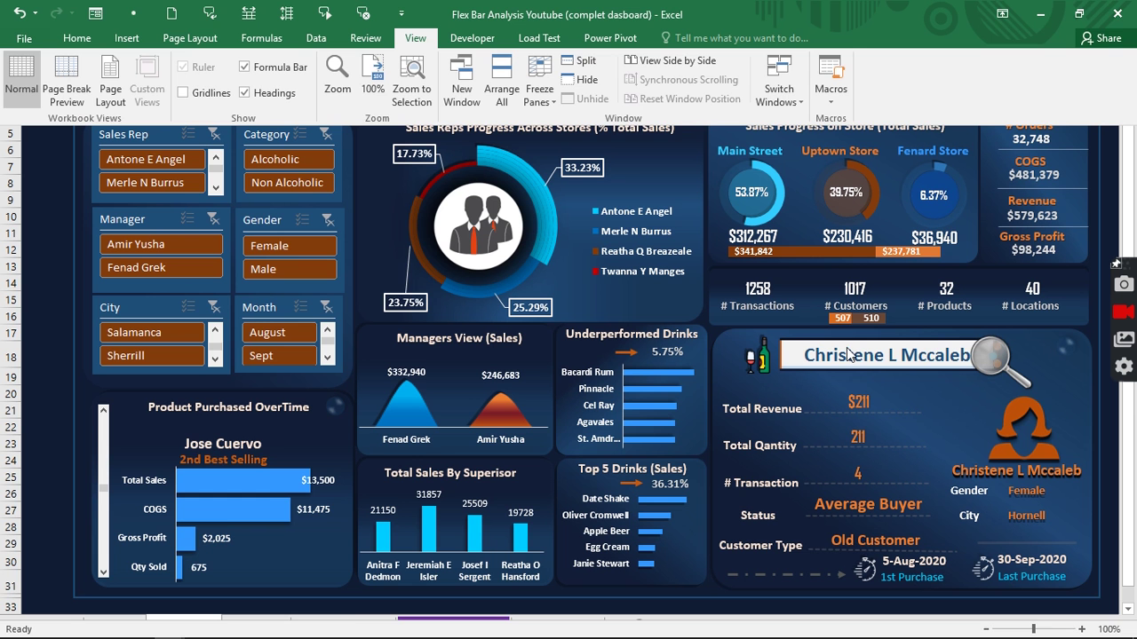
{"action": "left_click", "coordinate": [945, 416]}
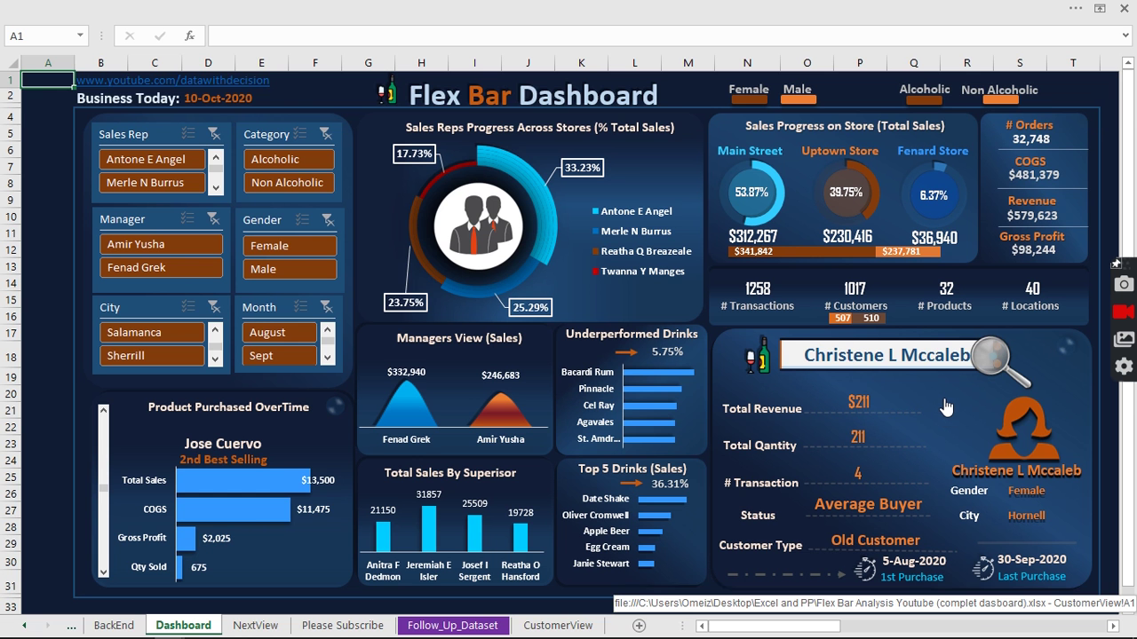
Follow the customer card's link to the CustomerView sheet, browse up through the customer list, and return to the Dashboard.
{"action": "left_click", "coordinate": [913, 388]}
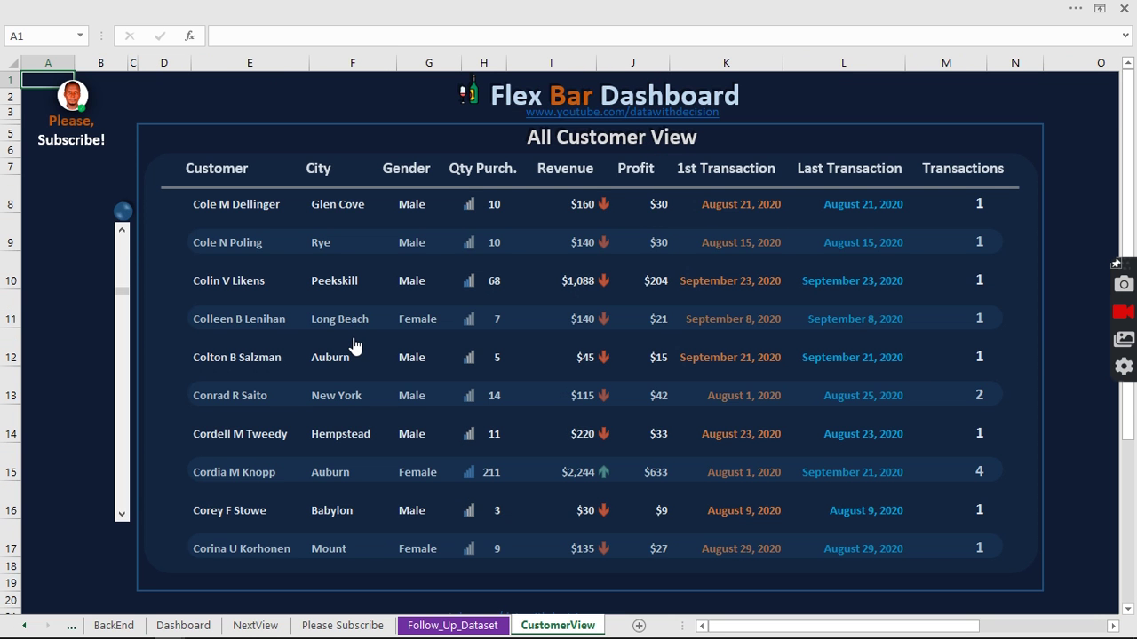
{"action": "left_click", "coordinate": [121, 232]}
{"action": "left_click", "coordinate": [122, 233]}
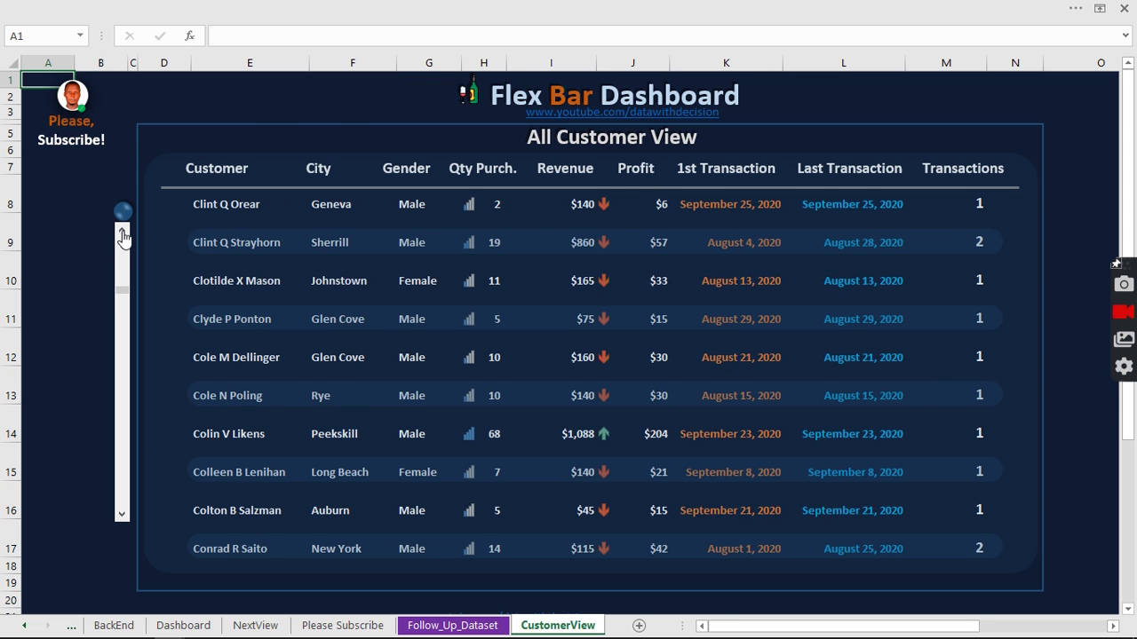
{"action": "left_click", "coordinate": [122, 232]}
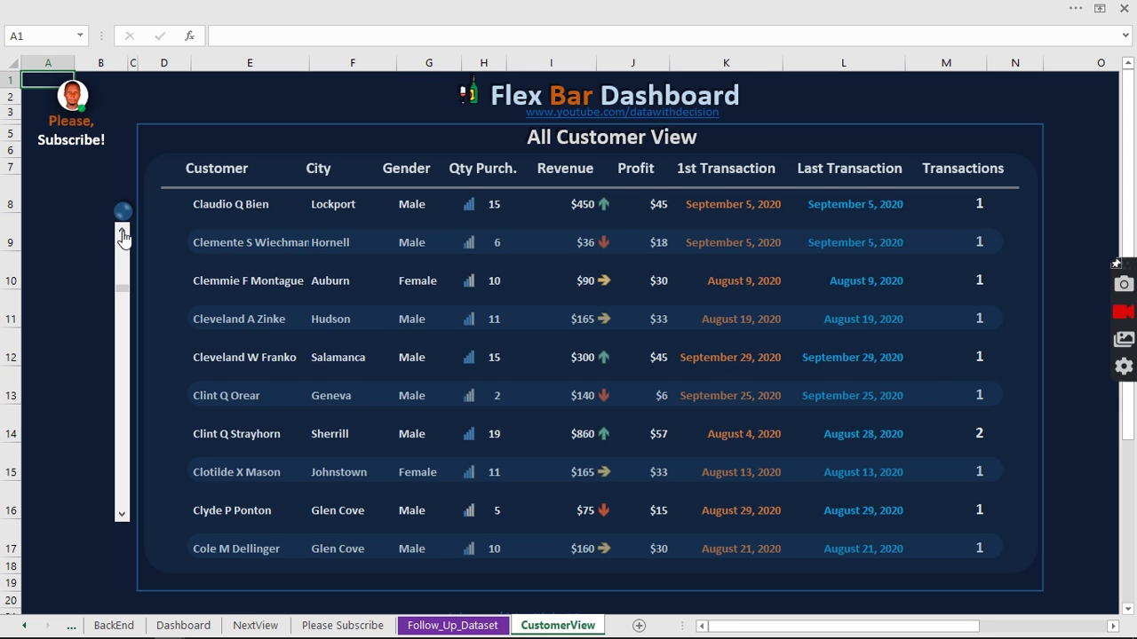
{"action": "left_click", "coordinate": [122, 234]}
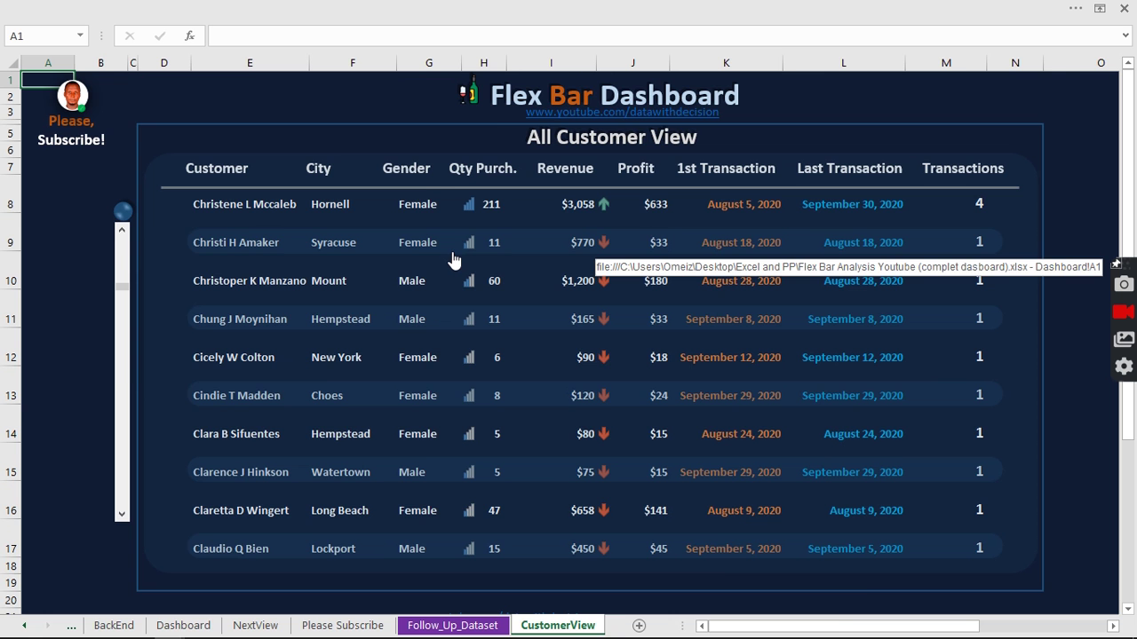
{"action": "left_click", "coordinate": [453, 259]}
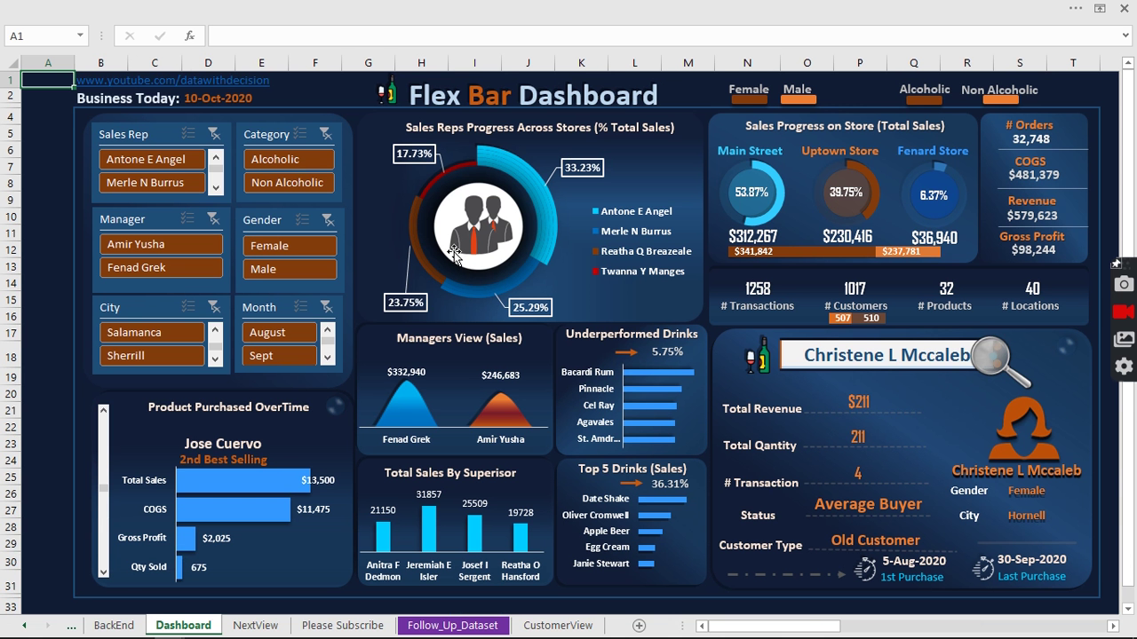